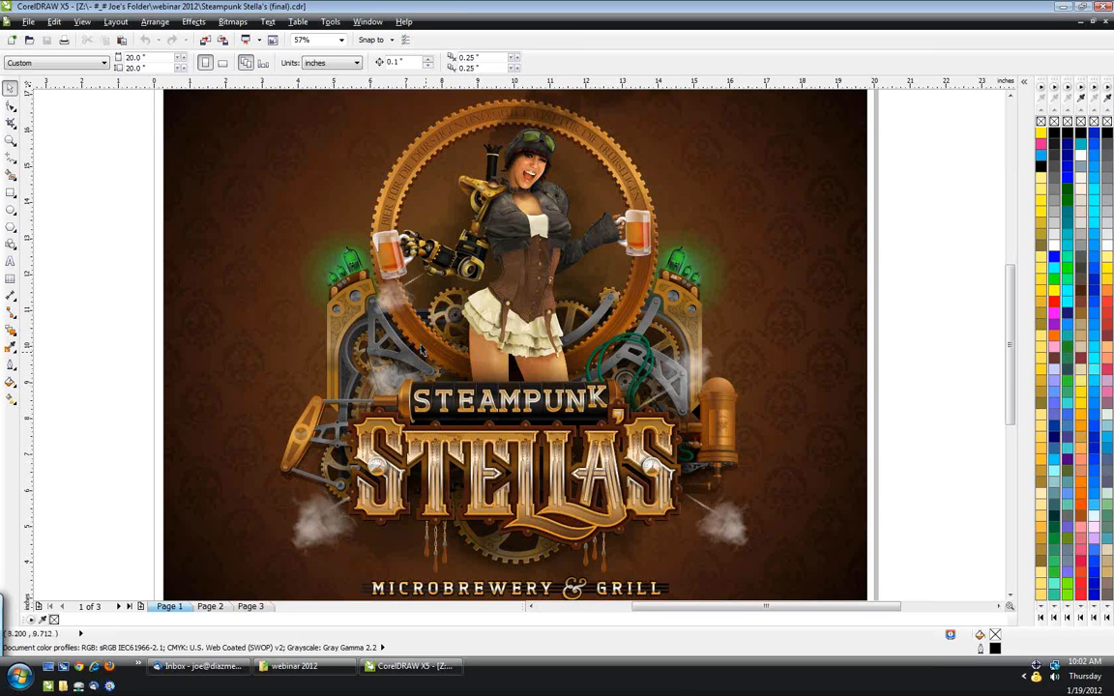
- Display the final Stella's artwork in Wireframe view and examine the gear and lettering outlines up close
{"action": "left_click", "coordinate": [84, 22]}
{"action": "left_click", "coordinate": [109, 51]}
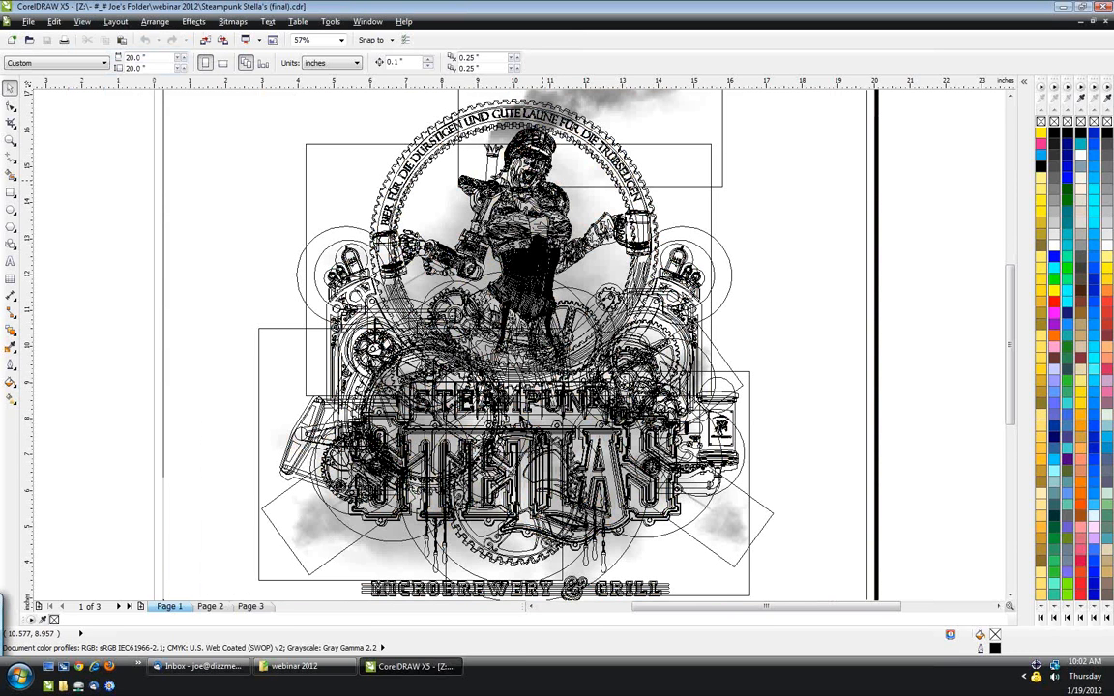
{"action": "scroll", "coordinate": [505, 406], "scroll_direction": "up", "scroll_amount": 3}
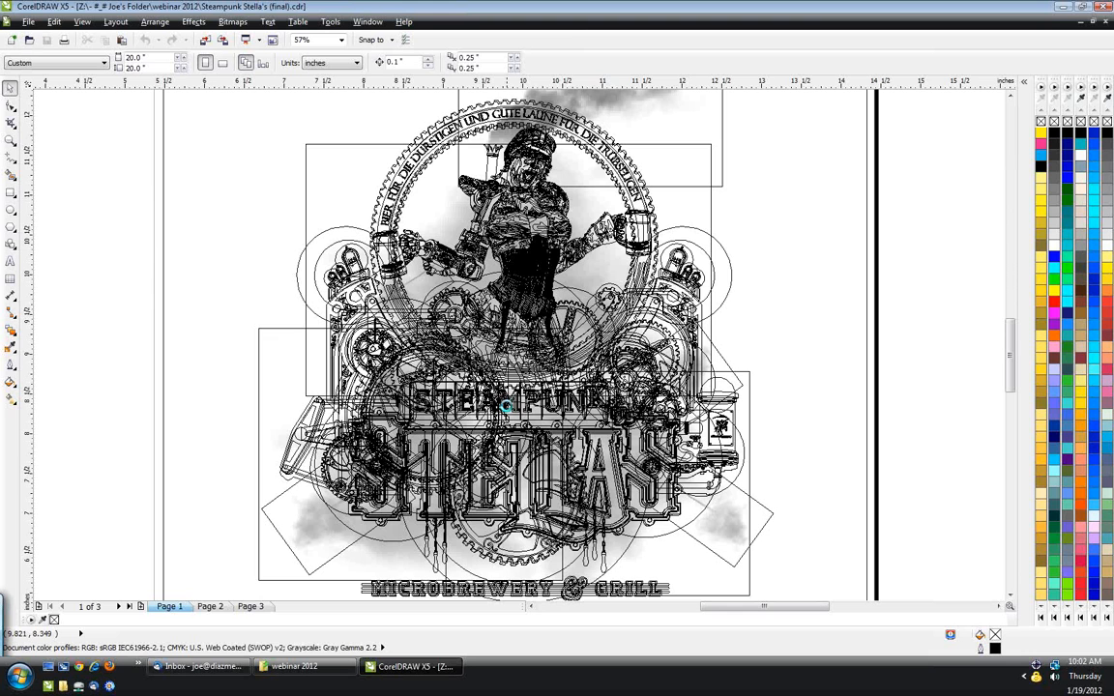
{"action": "scroll", "coordinate": [506, 406], "scroll_direction": "up", "scroll_amount": 2}
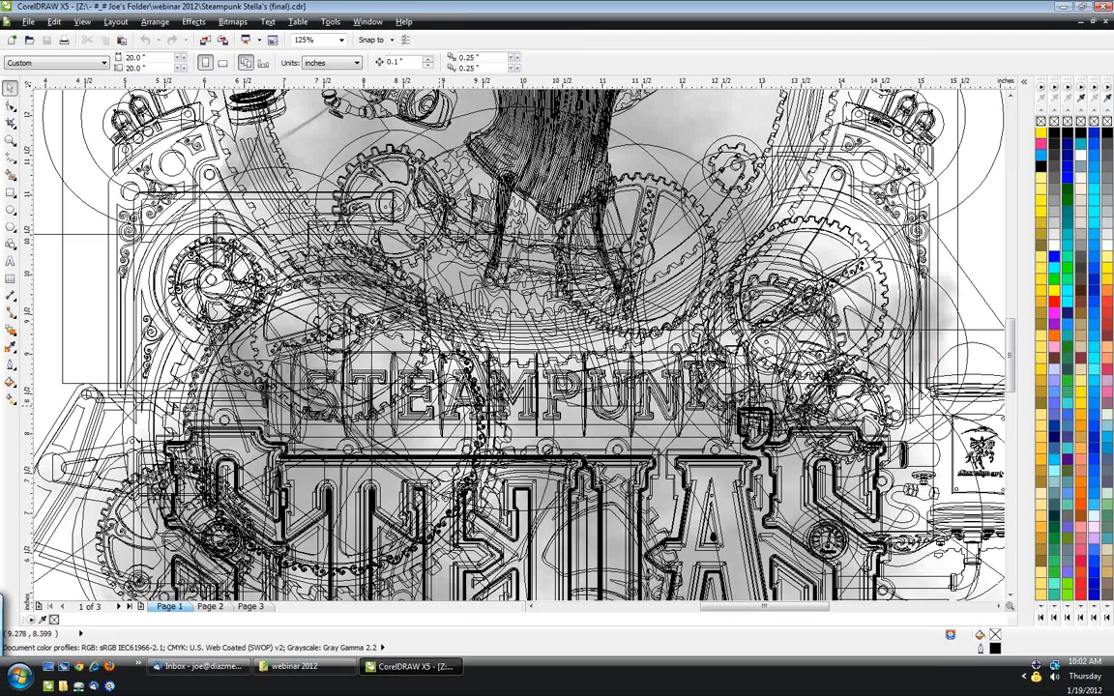
{"action": "scroll", "coordinate": [503, 423], "scroll_direction": "down", "scroll_amount": 1}
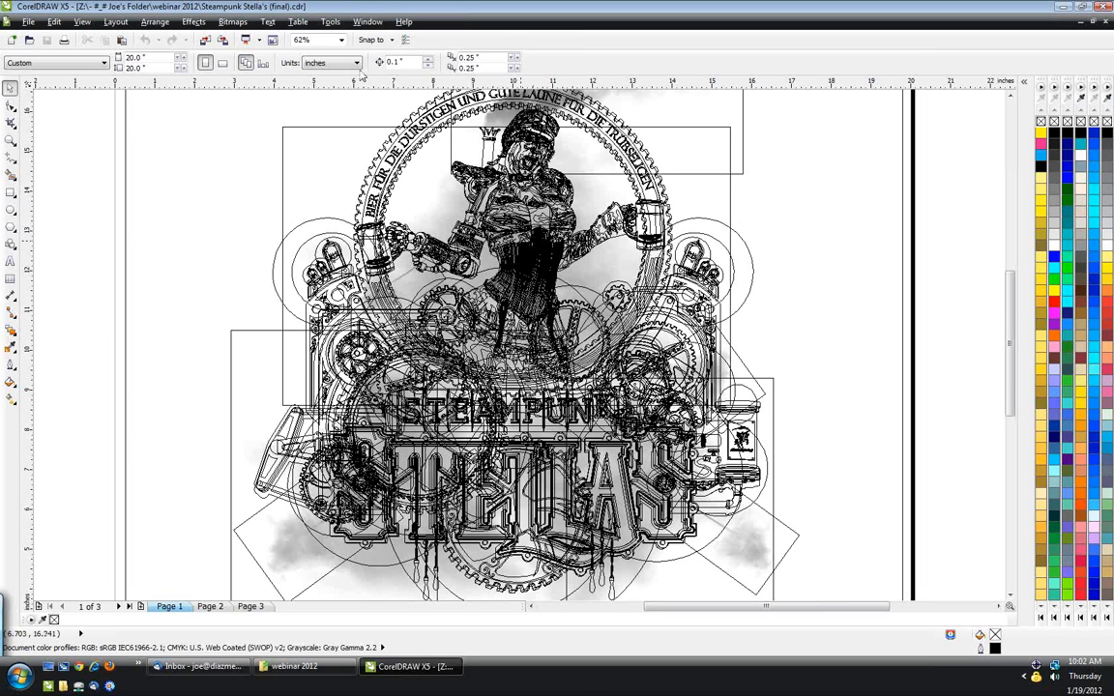
- Set the final artwork's view to Enhanced and switch to the Stella Gears.cdr document
{"action": "left_click", "coordinate": [369, 27]}
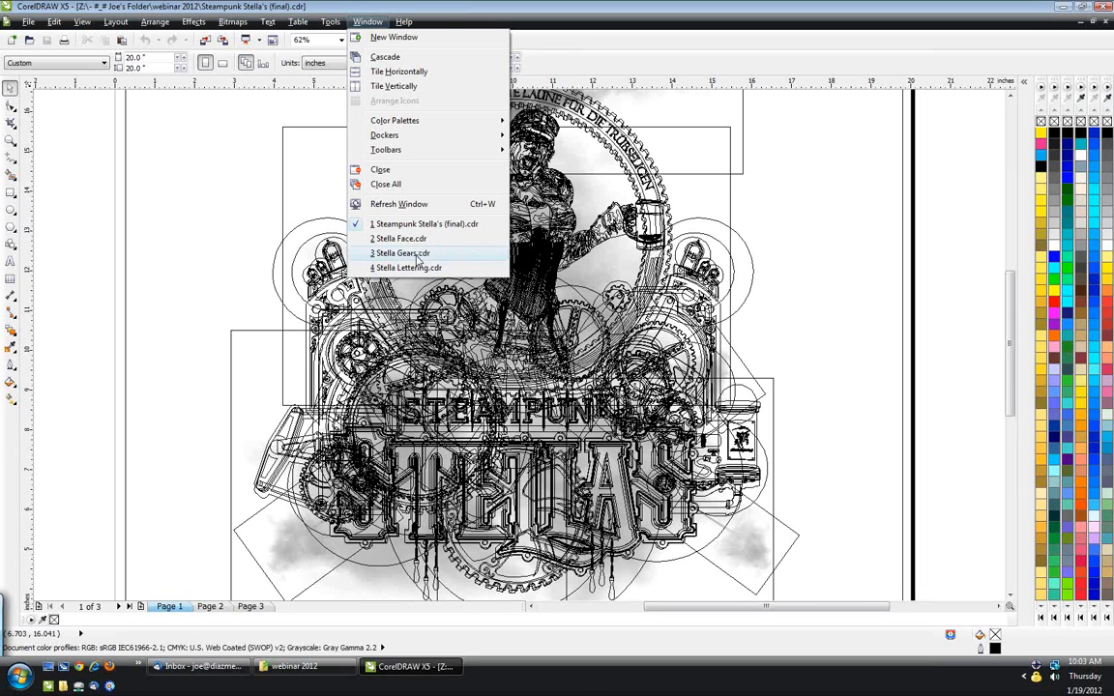
{"action": "left_click", "coordinate": [82, 21]}
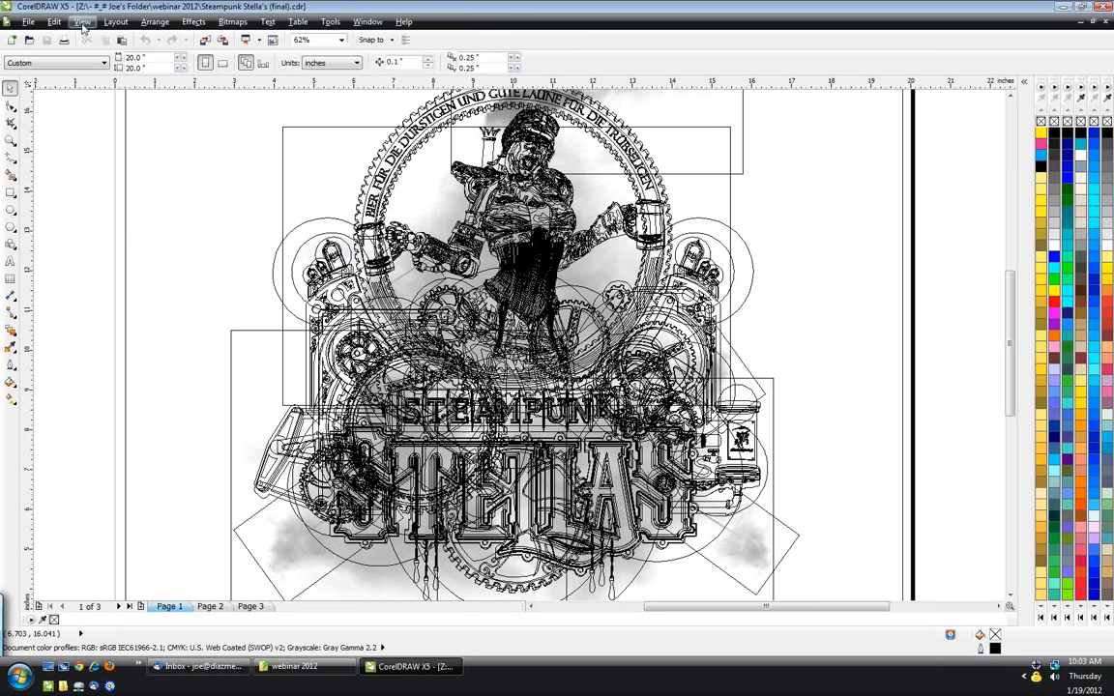
{"action": "left_click", "coordinate": [82, 21]}
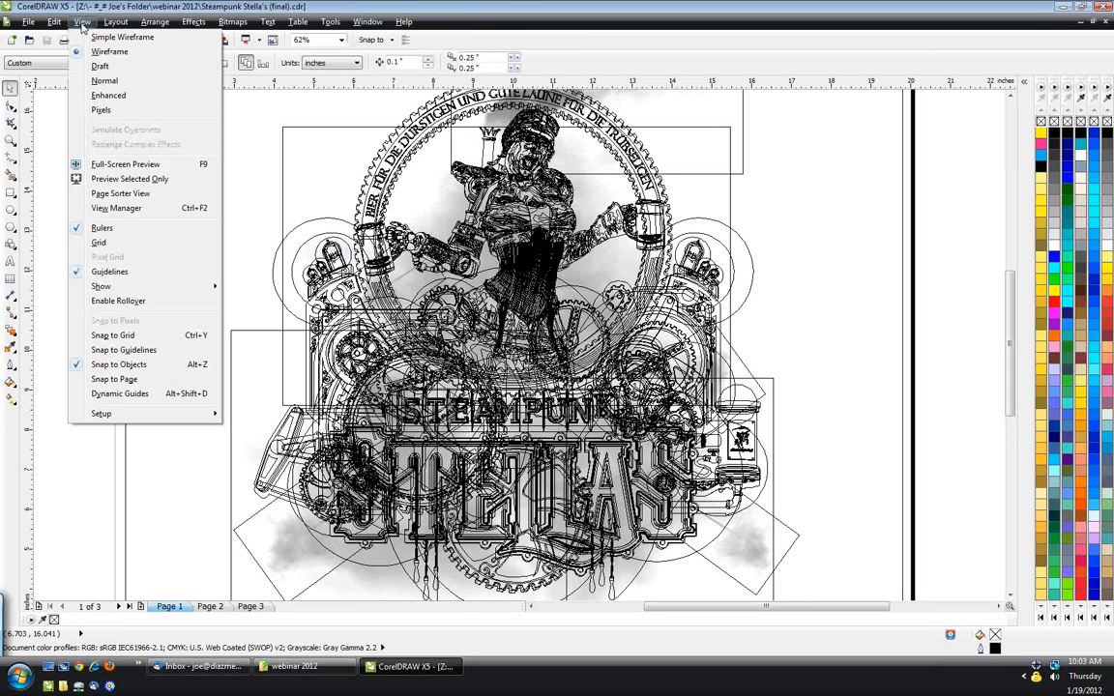
{"action": "left_click", "coordinate": [124, 95]}
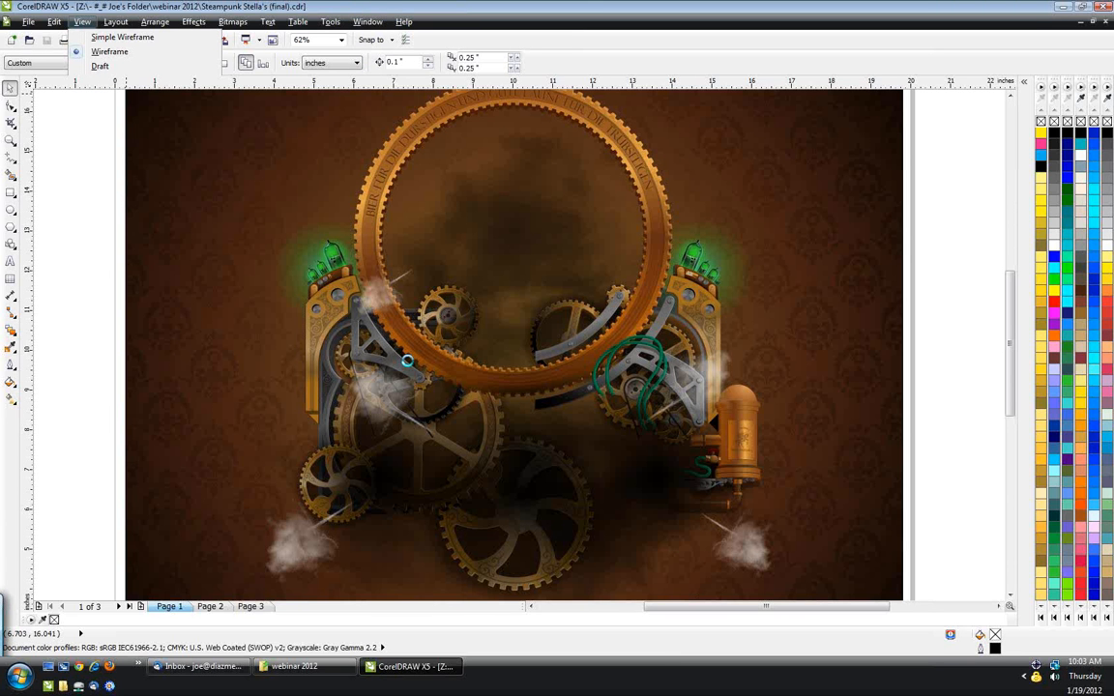
{"action": "left_click", "coordinate": [367, 22]}
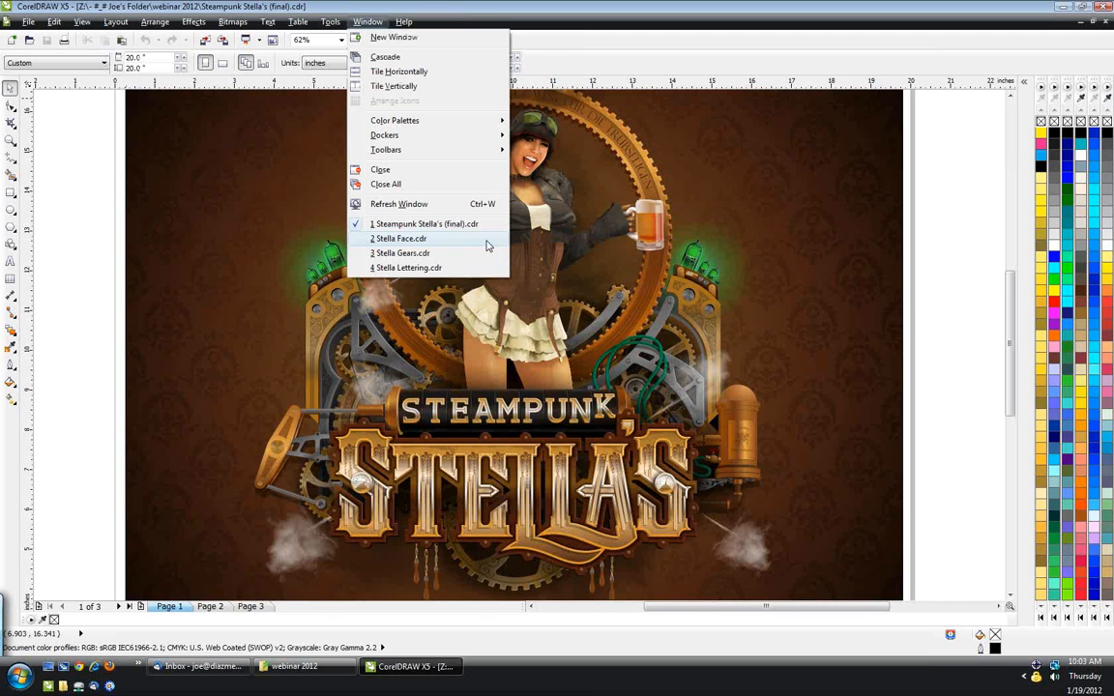
{"action": "left_click", "coordinate": [411, 254]}
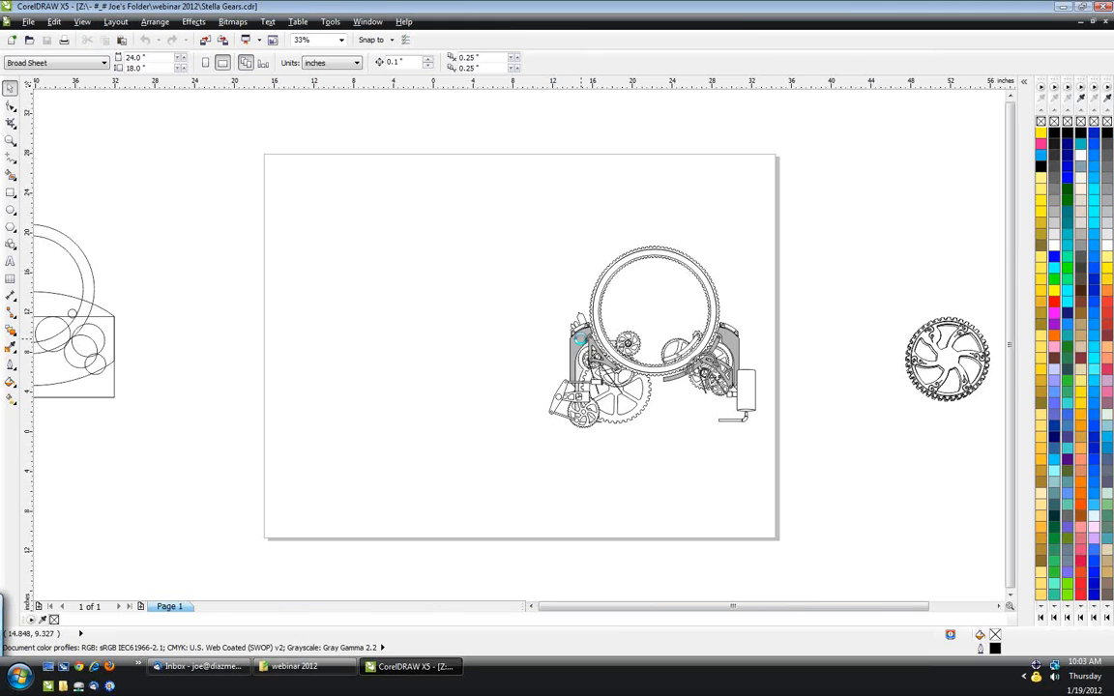
- Examine the two construction sketches beside the page: the basic circle-and-rectangle layout and the version with gear circles
{"action": "scroll", "coordinate": [581, 339], "scroll_direction": "down", "scroll_amount": 2}
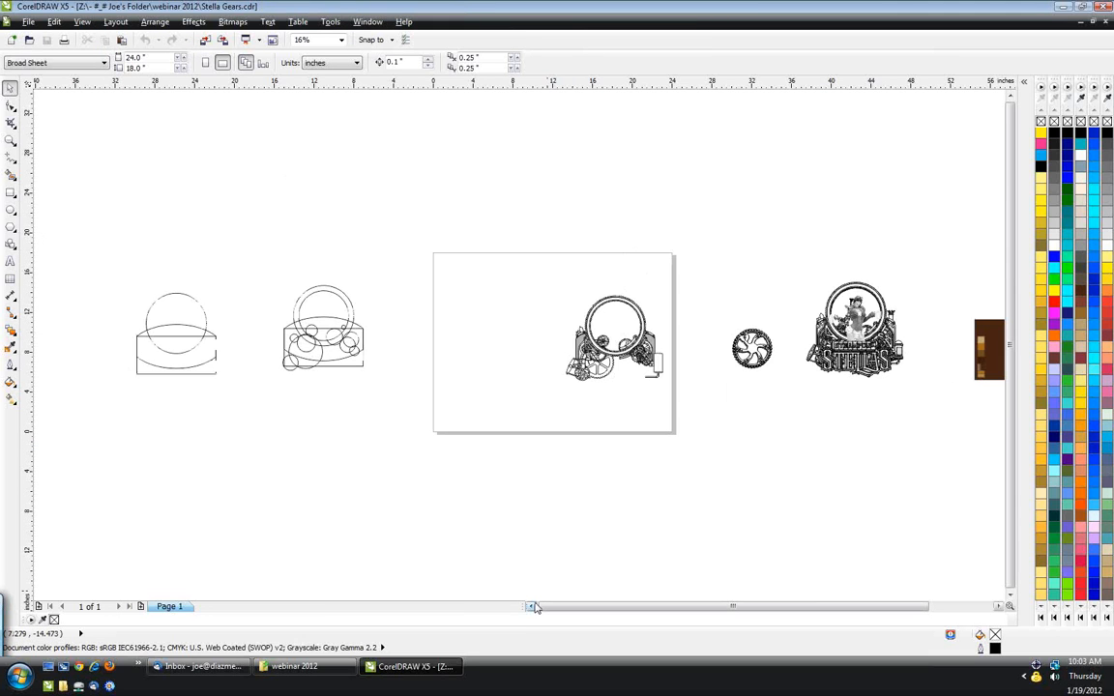
{"action": "scroll", "coordinate": [371, 335], "scroll_direction": "up", "scroll_amount": 1}
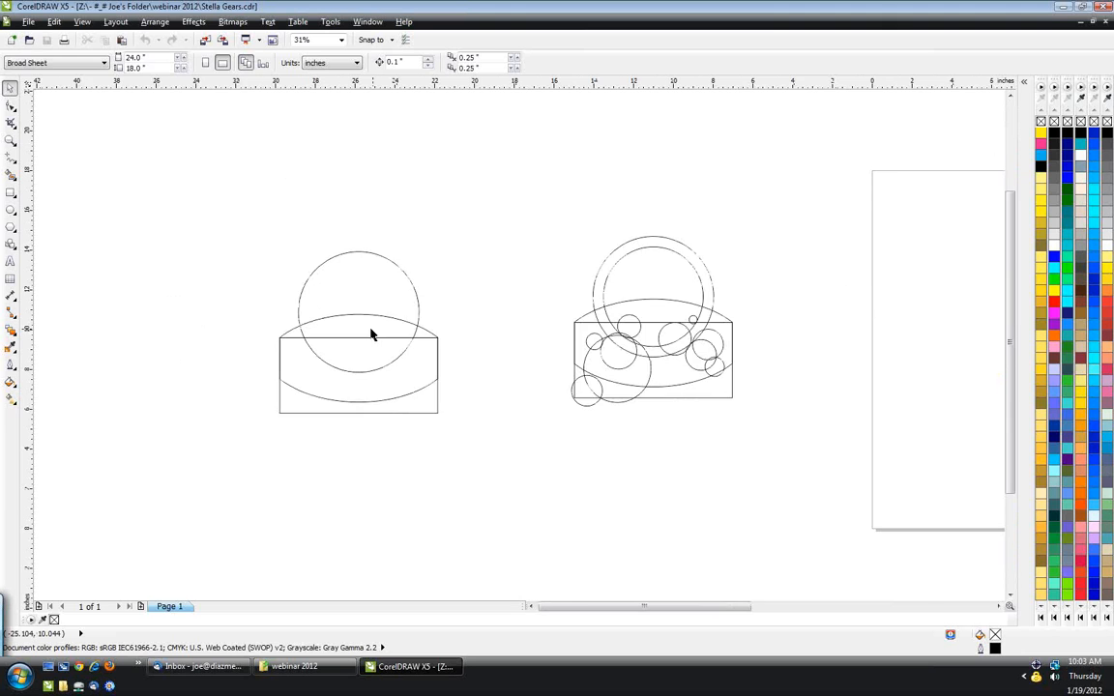
{"action": "scroll", "coordinate": [370, 335], "scroll_direction": "up", "scroll_amount": 1}
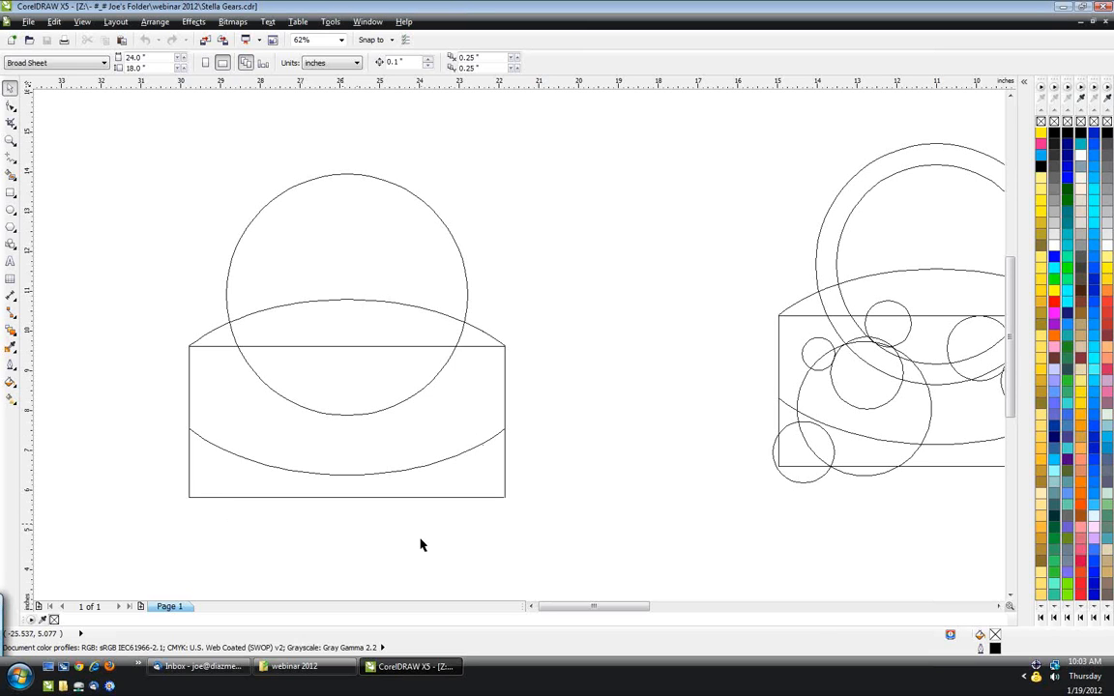
{"action": "left_click", "coordinate": [998, 608]}
{"action": "left_click", "coordinate": [998, 608]}
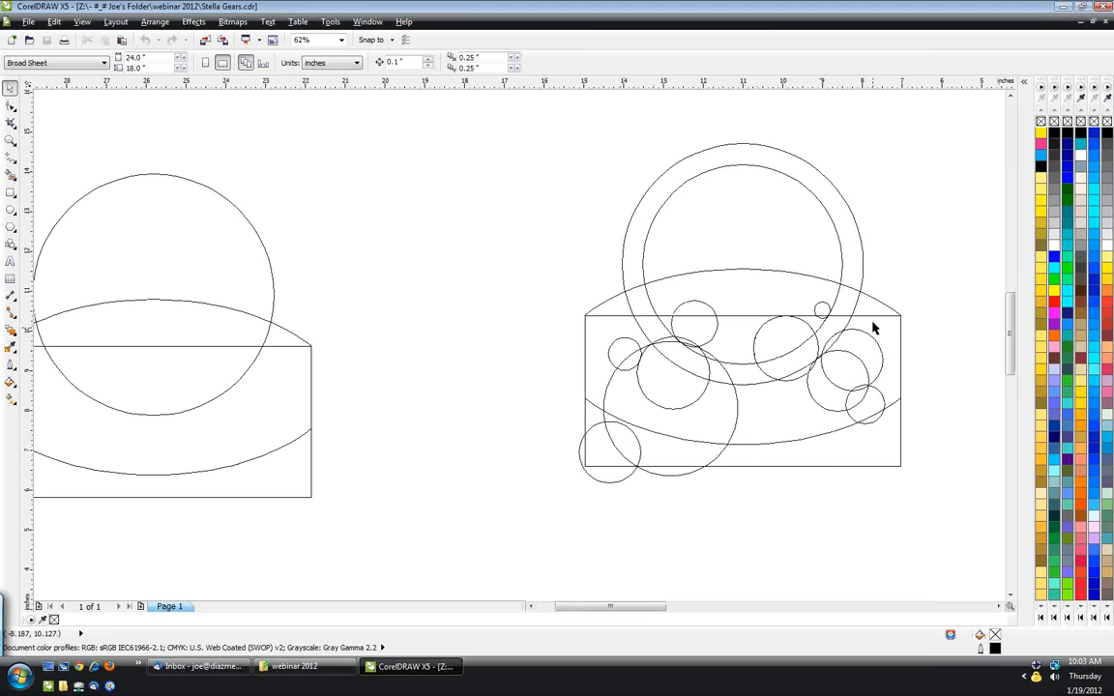
{"action": "scroll", "coordinate": [872, 329], "scroll_direction": "up", "scroll_amount": 2}
{"action": "key", "text": "F7"}
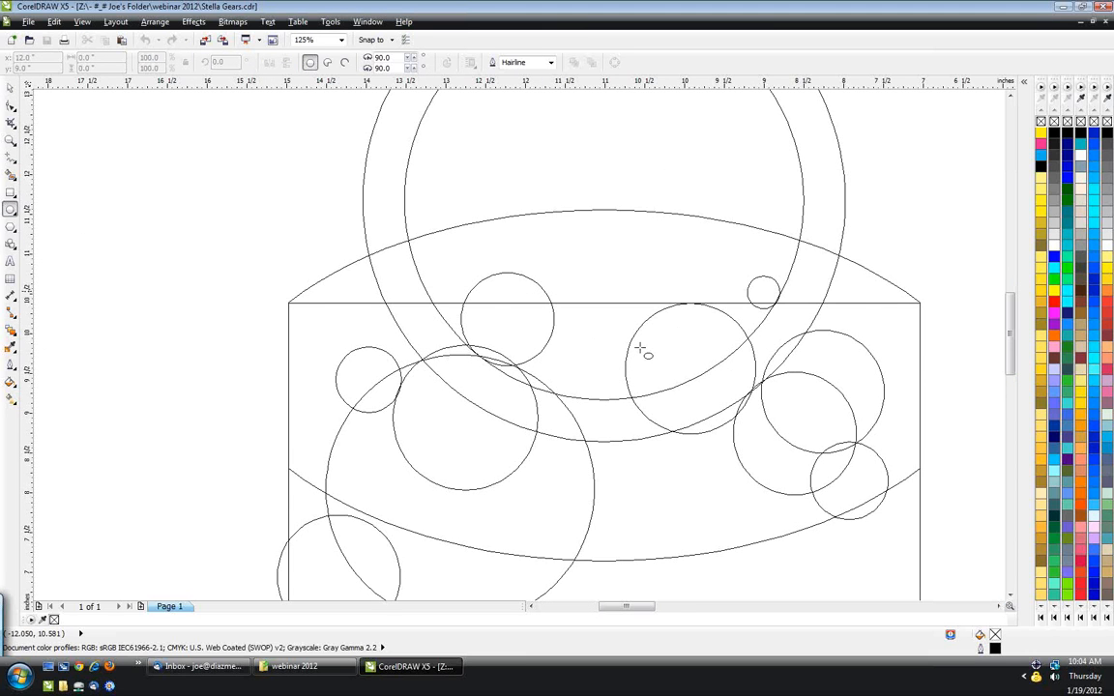
{"action": "scroll", "coordinate": [642, 351], "scroll_direction": "down", "scroll_amount": 2}
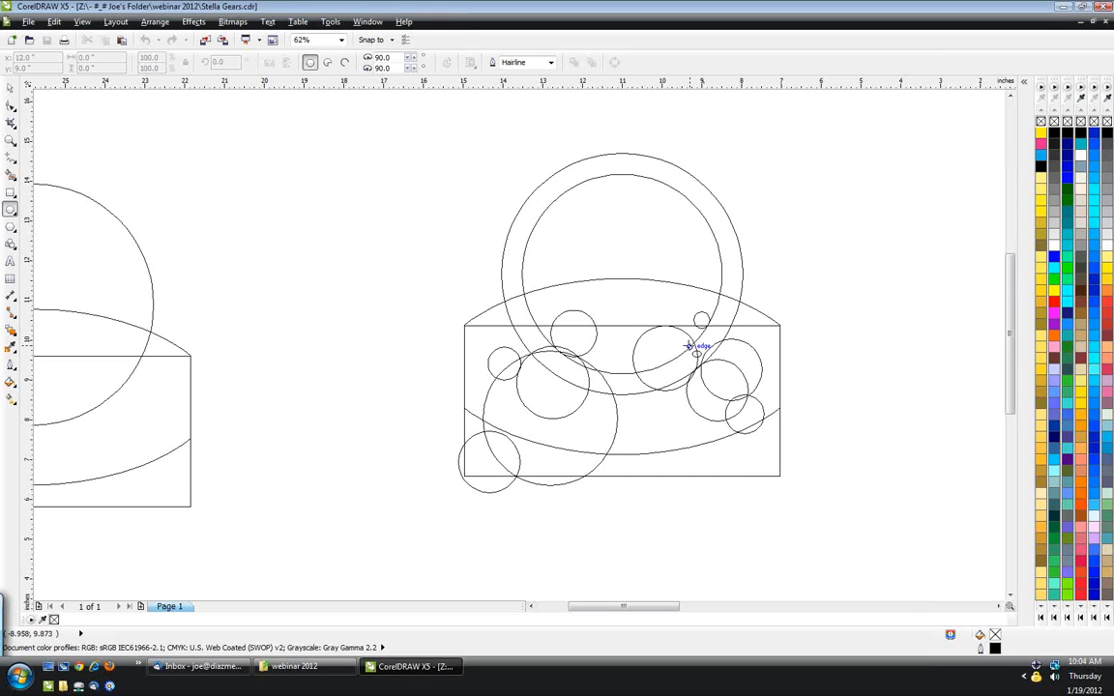
{"action": "scroll", "coordinate": [690, 346], "scroll_direction": "up", "scroll_amount": 2}
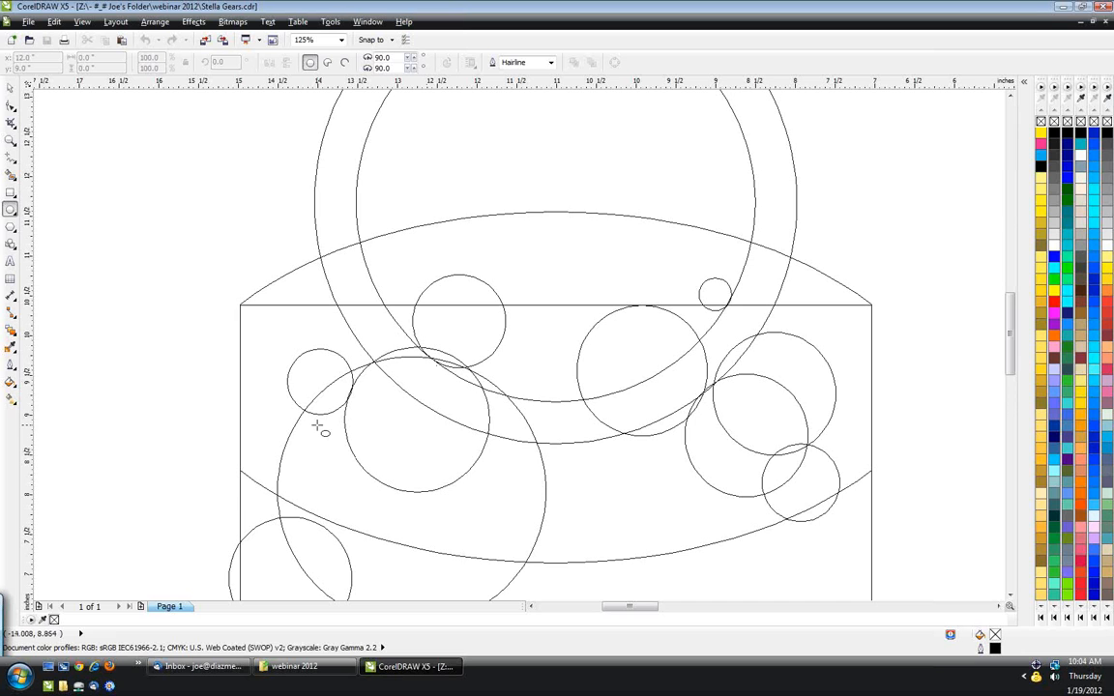
{"action": "scroll", "coordinate": [317, 426], "scroll_direction": "down", "scroll_amount": 2}
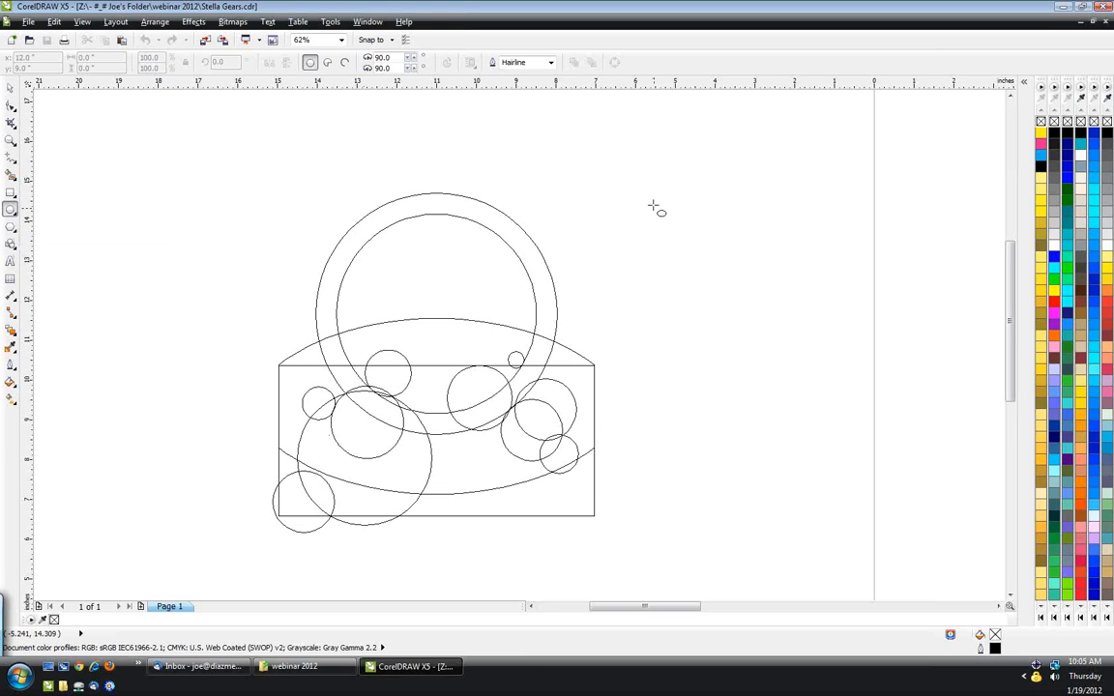
- Draw a circle about 6.03 inches in diameter in the empty space beside the gear layout sketch and adjust its position
{"action": "mouse_move", "coordinate": [651, 205]}
{"action": "left_mouse_down"}
{"action": "mouse_move", "coordinate": [833, 450]}
{"action": "mouse_move", "coordinate": [808, 441]}
{"action": "mouse_move", "coordinate": [835, 460]}
{"action": "mouse_move", "coordinate": [820, 453]}
{"action": "left_mouse_up"}
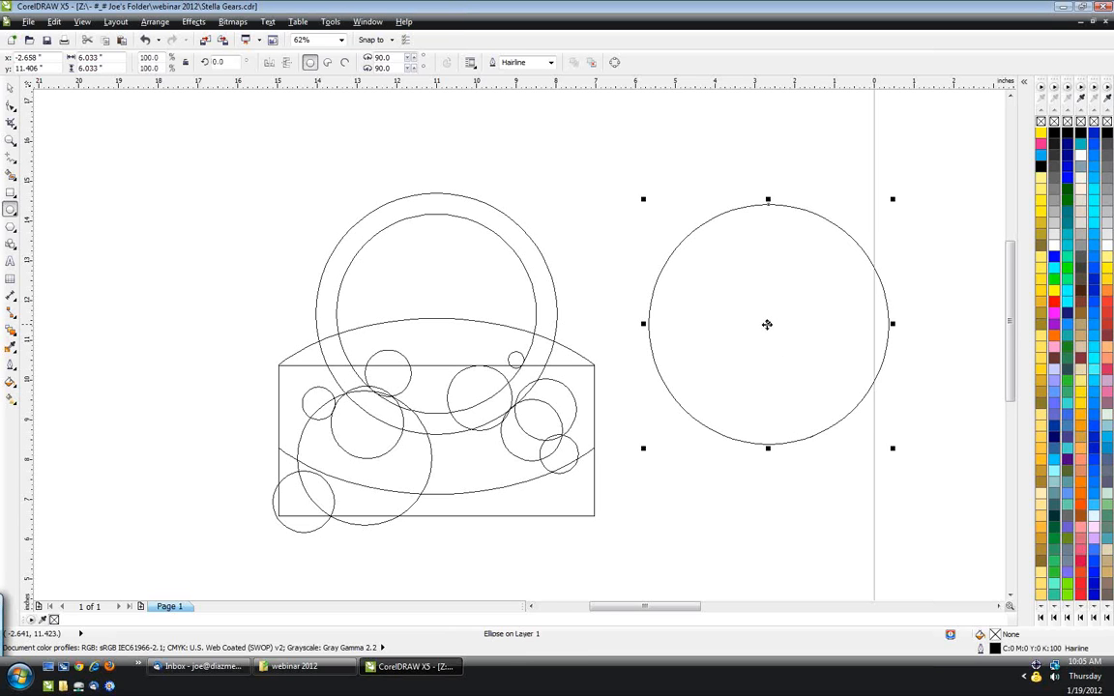
{"action": "left_click_drag", "start_coordinate": [770, 323], "coordinate": [760, 290]}
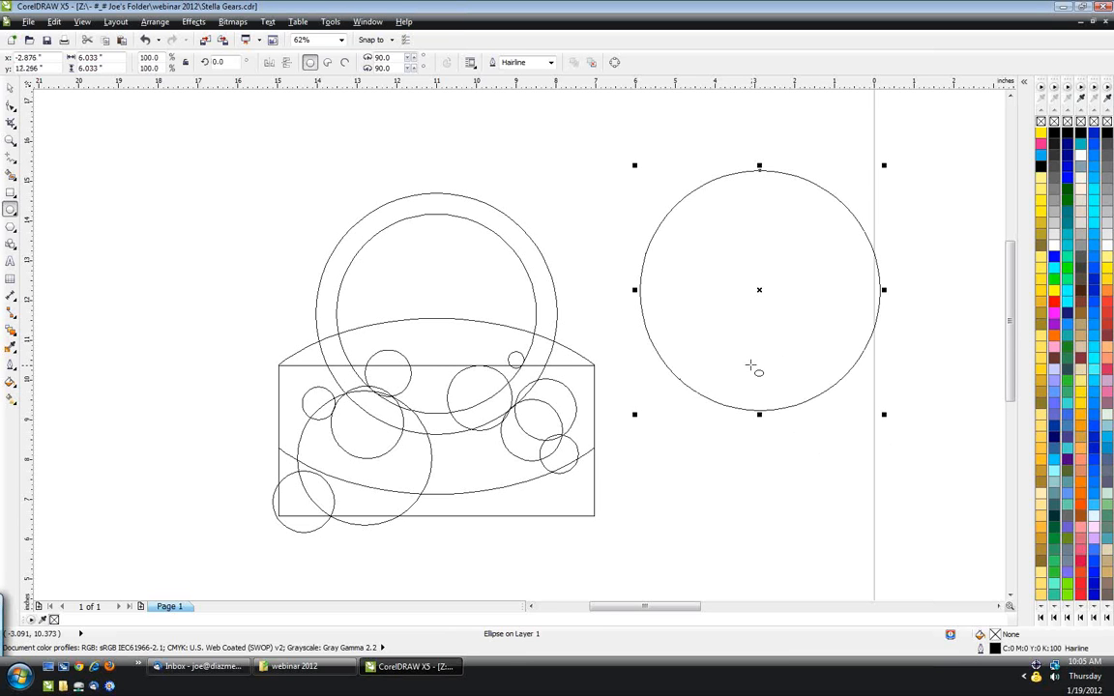
{"action": "left_click_drag", "start_coordinate": [758, 290], "coordinate": [745, 290]}
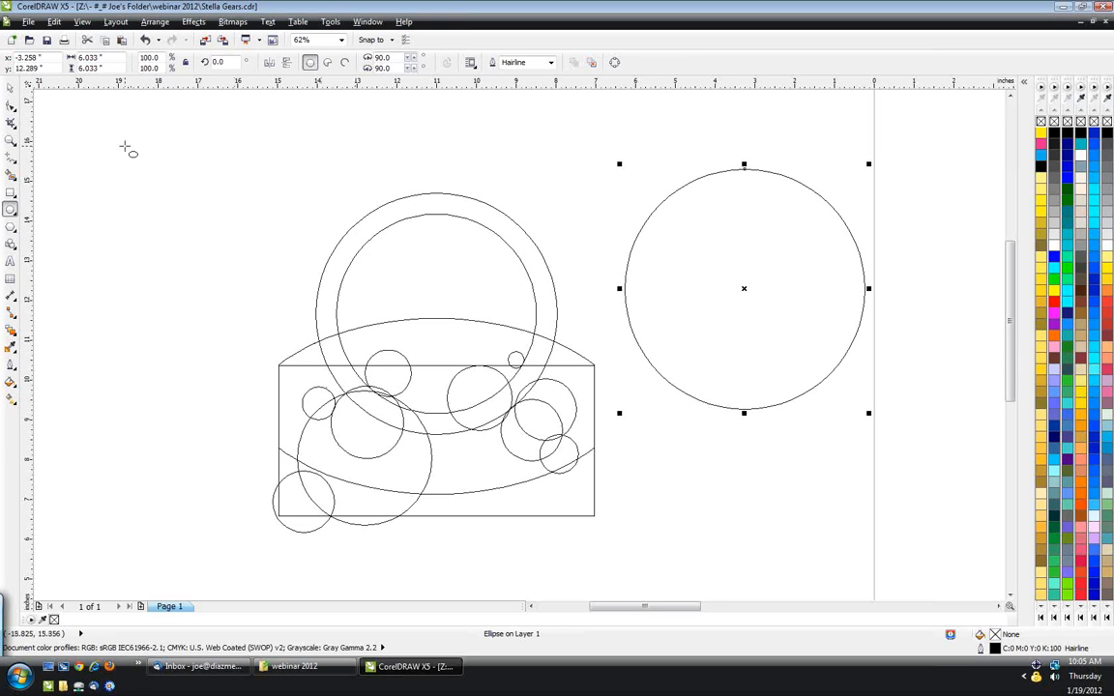
- Check whether Snap to Objects is enabled for the document
{"action": "left_click", "coordinate": [56, 22]}
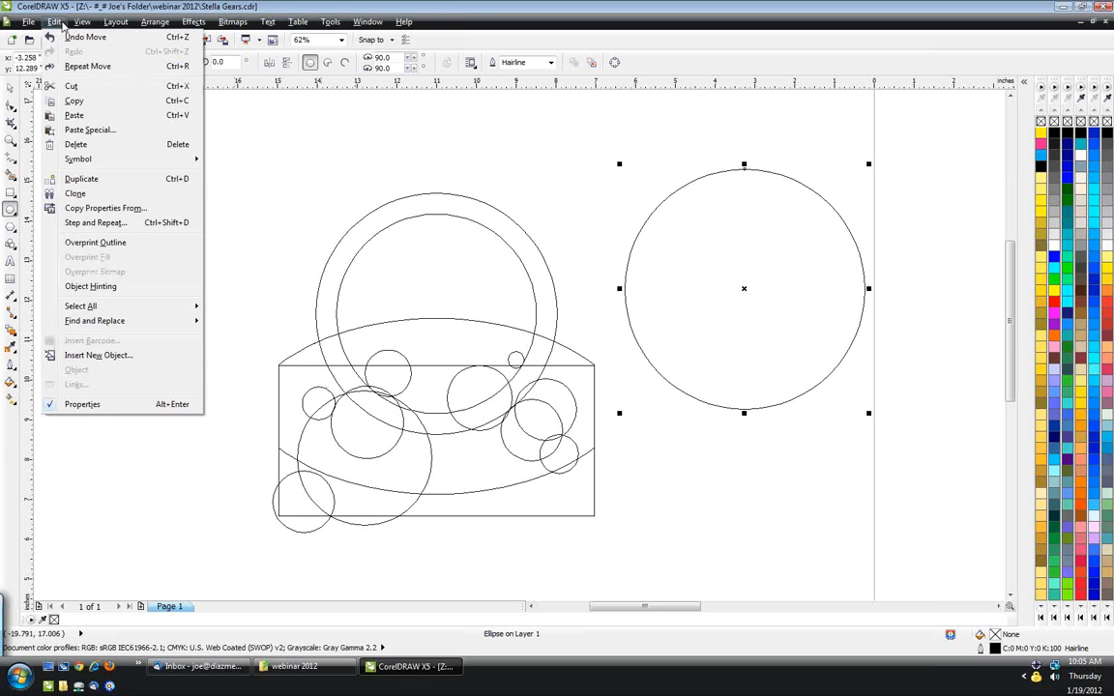
{"action": "mouse_move", "coordinate": [77, 21]}
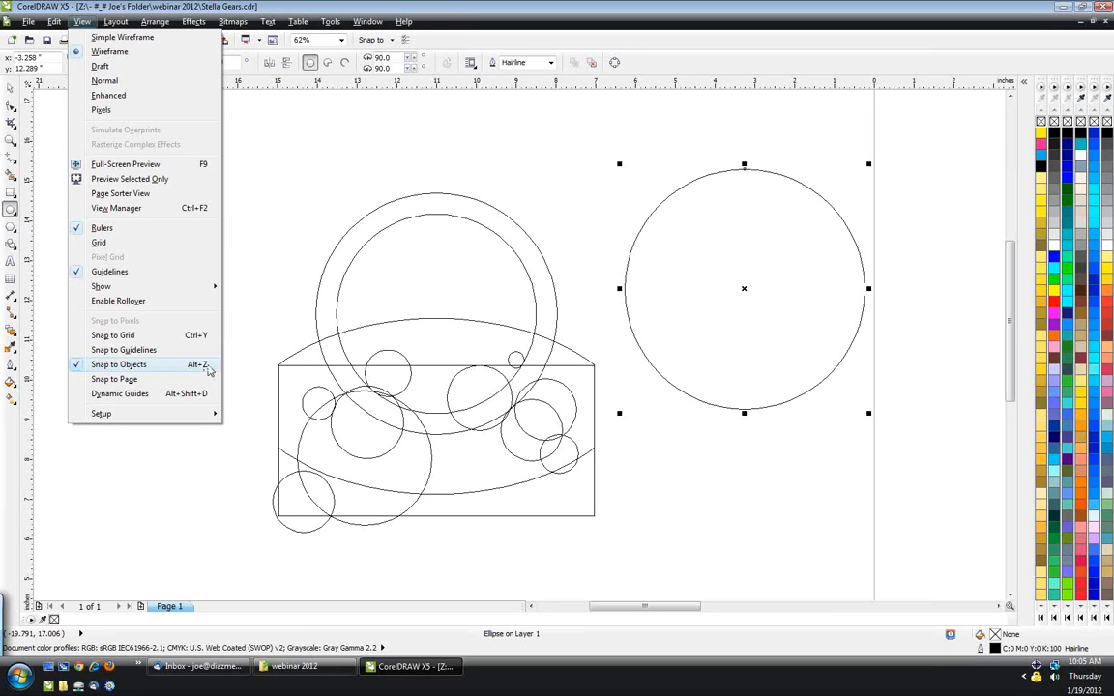
{"action": "left_click", "coordinate": [803, 498]}
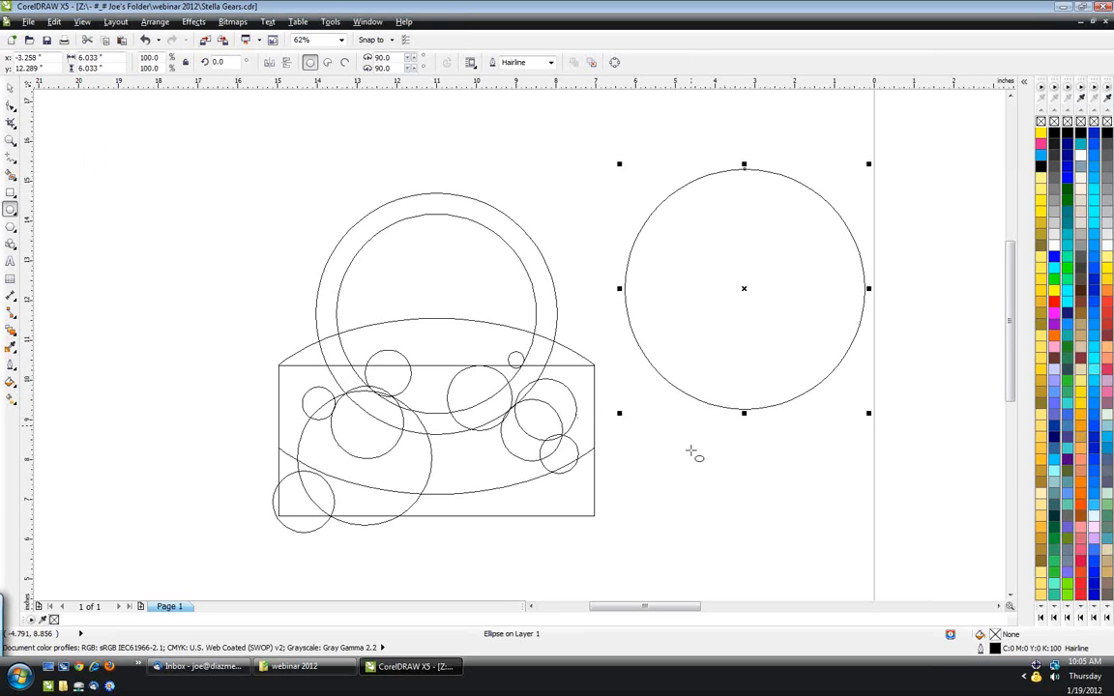
- Draw a second circle about 5.2 inches in diameter, centered inside the first by snapping to its center
{"action": "left_click_drag", "start_coordinate": [696, 456], "coordinate": [864, 590]}
{"action": "left_click_drag", "start_coordinate": [864, 589], "coordinate": [888, 585]}
{"action": "key", "text": "space"}
{"action": "mouse_move", "coordinate": [801, 473]}
{"action": "left_mouse_down"}
{"action": "mouse_move", "coordinate": [799, 404]}
{"action": "mouse_move", "coordinate": [793, 437]}
{"action": "mouse_move", "coordinate": [746, 196]}
{"action": "mouse_move", "coordinate": [850, 387]}
{"action": "mouse_move", "coordinate": [789, 250]}
{"action": "mouse_move", "coordinate": [745, 198]}
{"action": "left_mouse_up"}
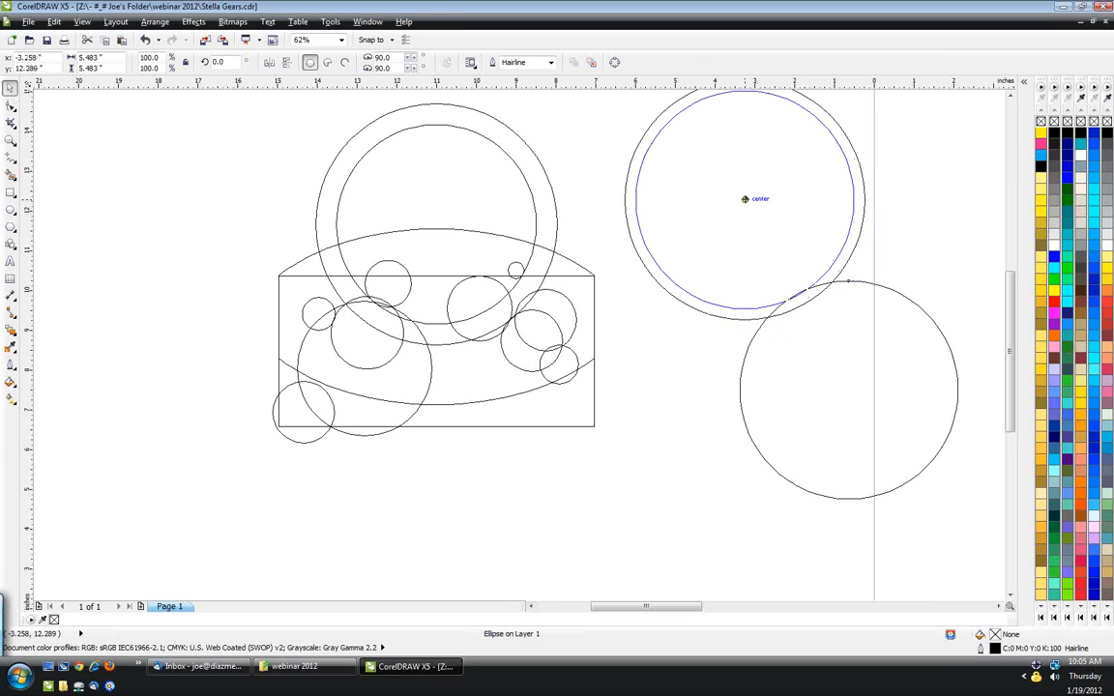
{"action": "left_click_drag", "start_coordinate": [743, 200], "coordinate": [744, 199]}
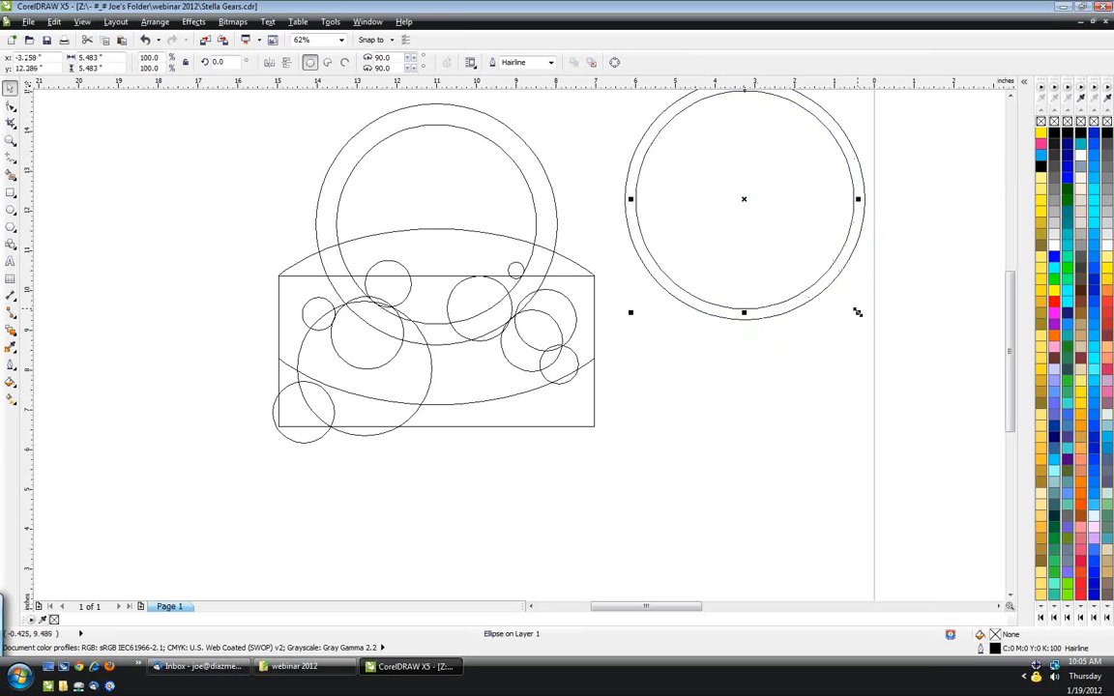
{"action": "left_click_drag", "start_coordinate": [858, 311], "coordinate": [851, 307]}
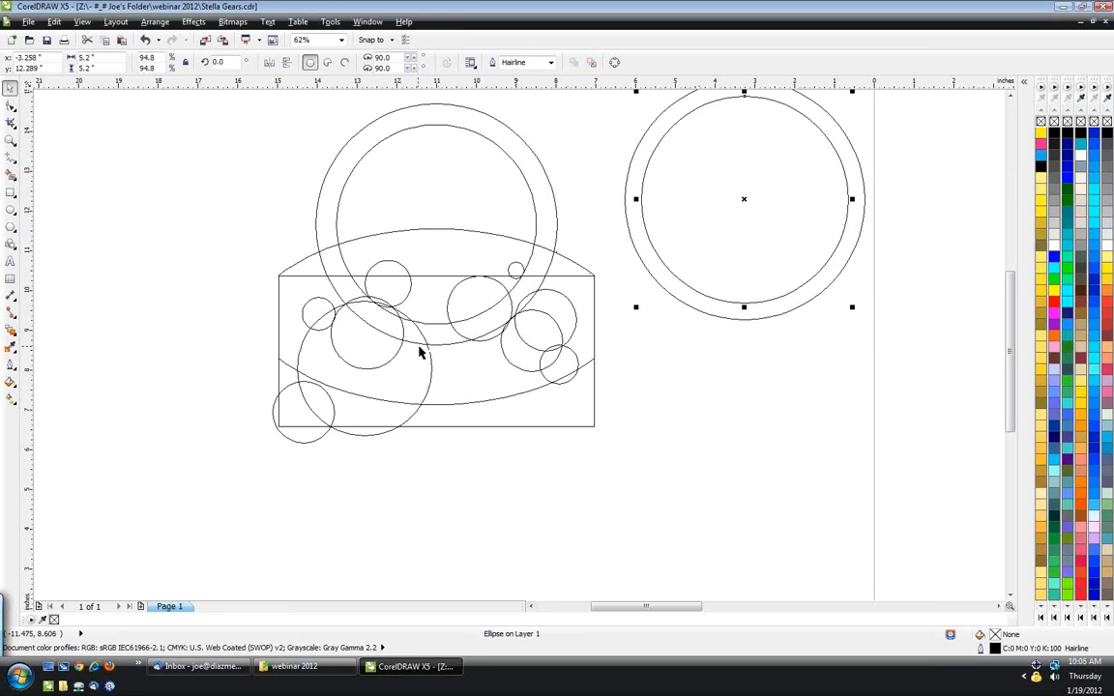
- Select the two new concentric circles together
{"action": "left_click", "coordinate": [441, 368]}
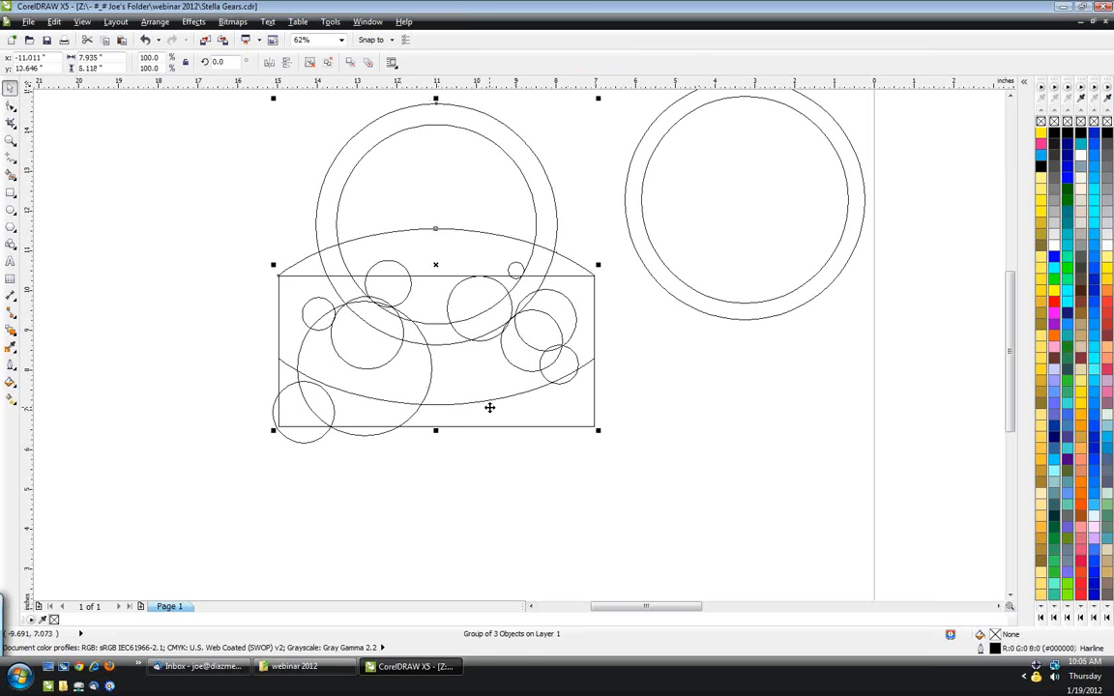
{"action": "left_click", "coordinate": [670, 416]}
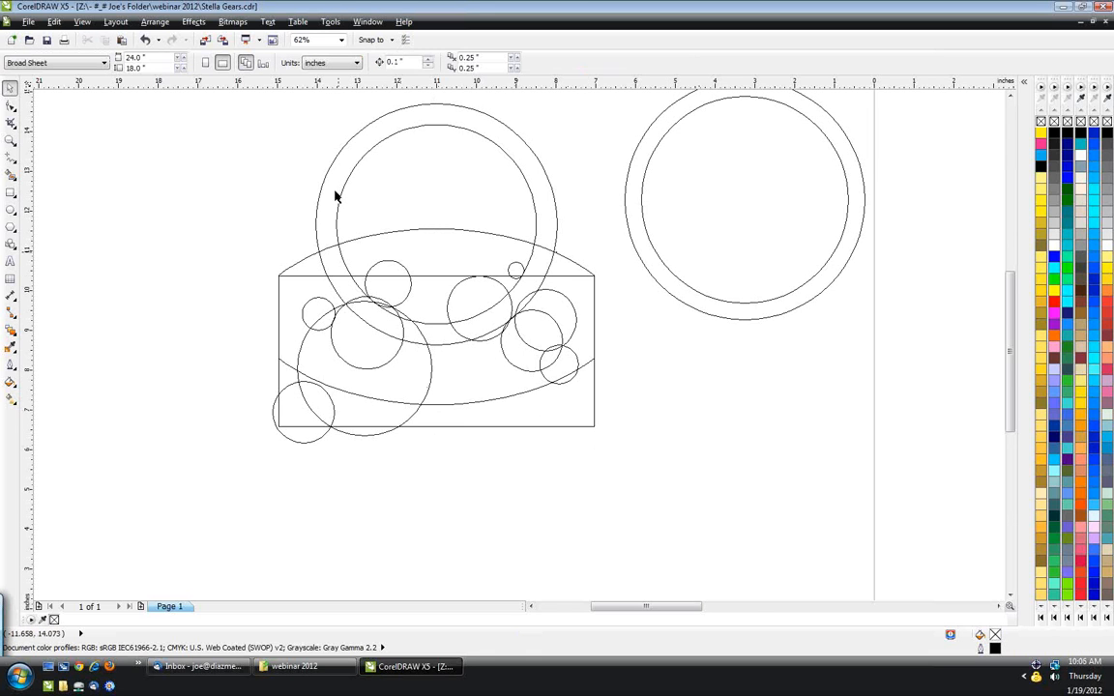
{"action": "scroll", "coordinate": [500, 332], "scroll_direction": "down", "scroll_amount": 2}
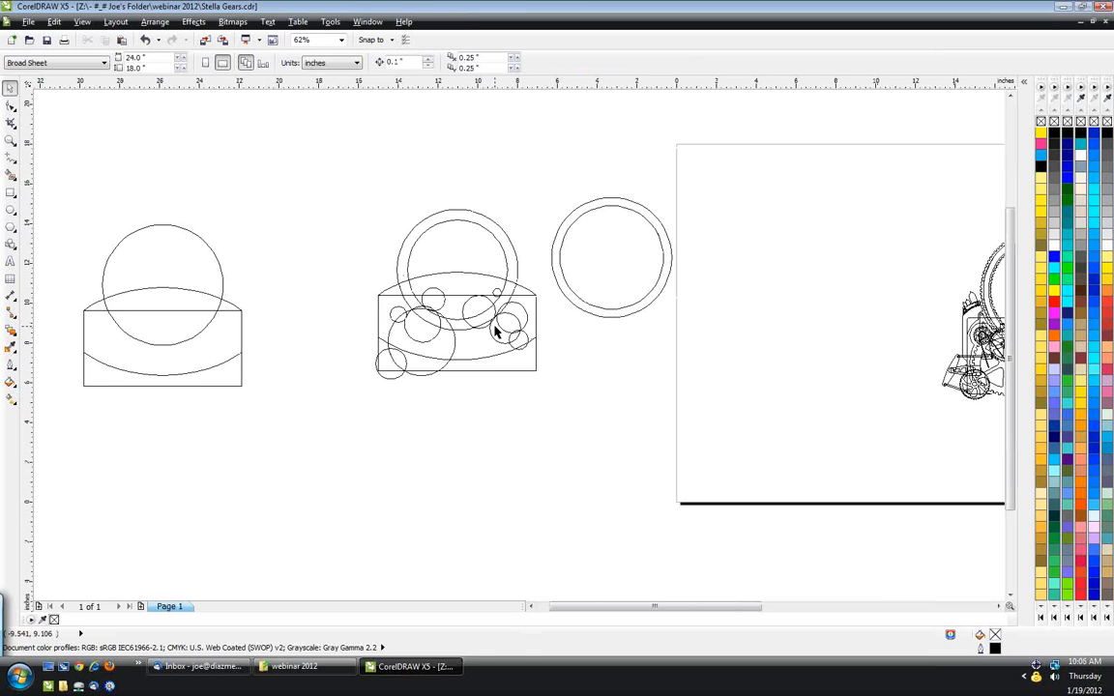
{"action": "scroll", "coordinate": [572, 291], "scroll_direction": "up", "scroll_amount": 2}
{"action": "left_click_drag", "start_coordinate": [347, 99], "coordinate": [621, 361]}
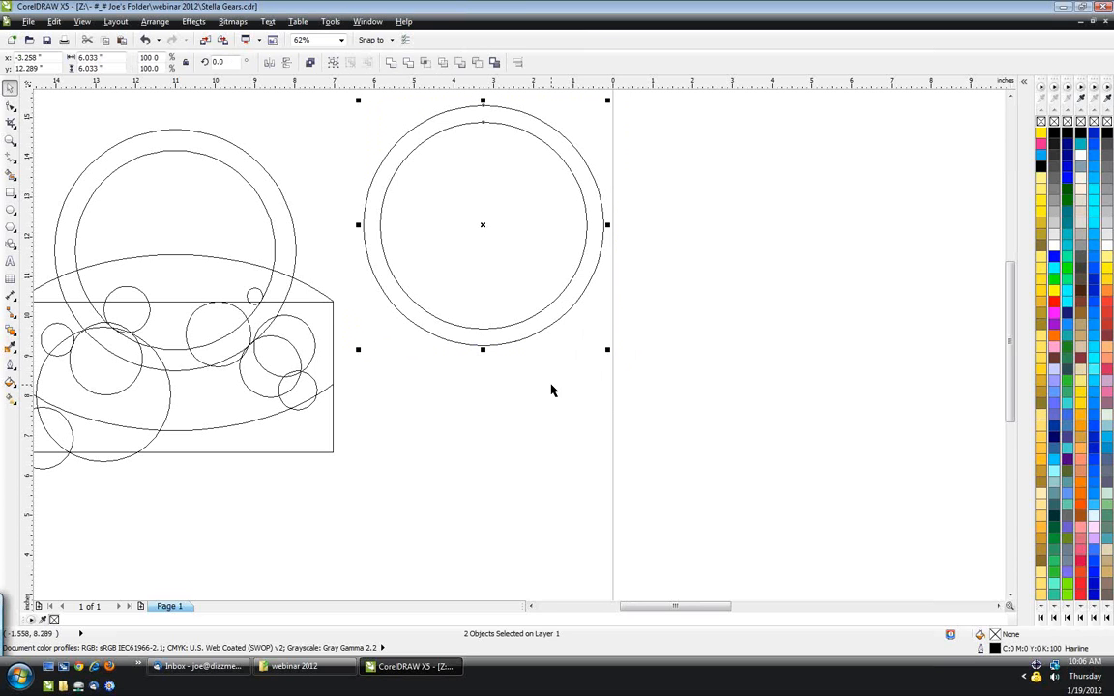
- Switch to the Steampunk Stella's (final).cdr document and display it in Wireframe view
{"action": "left_click", "coordinate": [367, 21]}
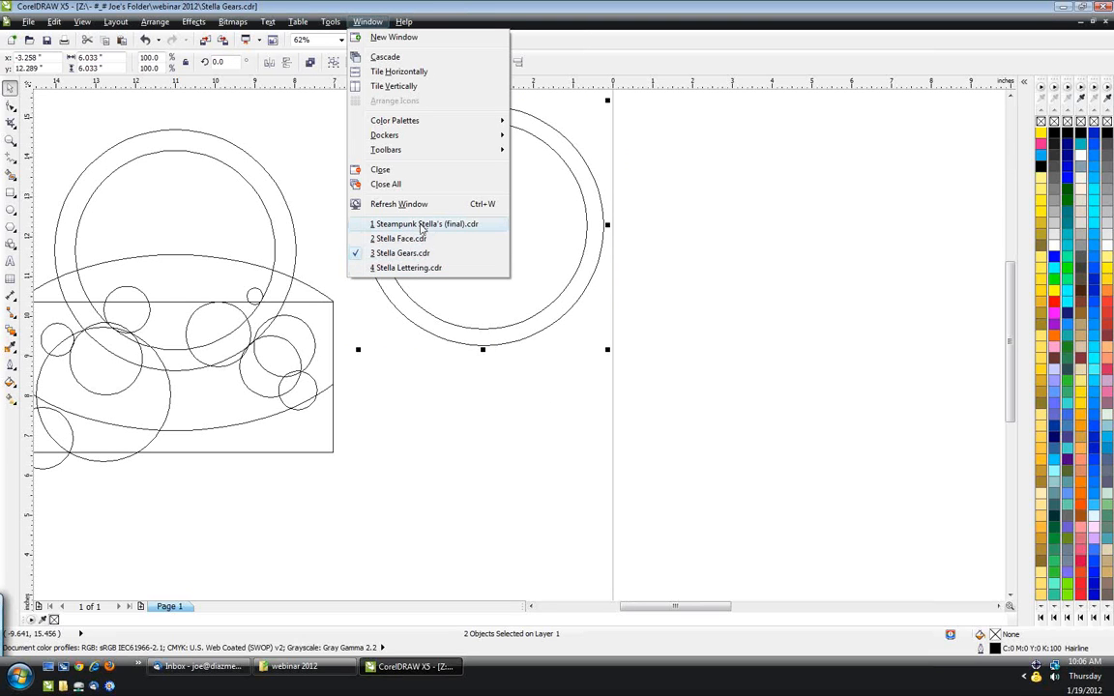
{"action": "left_click", "coordinate": [423, 224]}
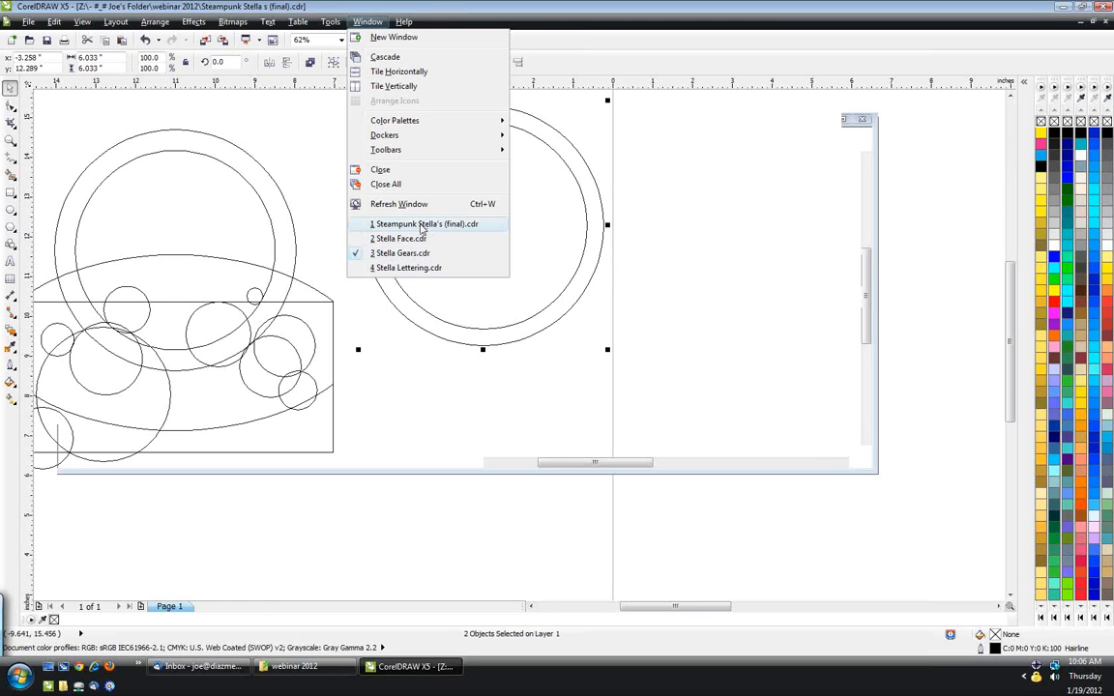
{"action": "left_click", "coordinate": [422, 224]}
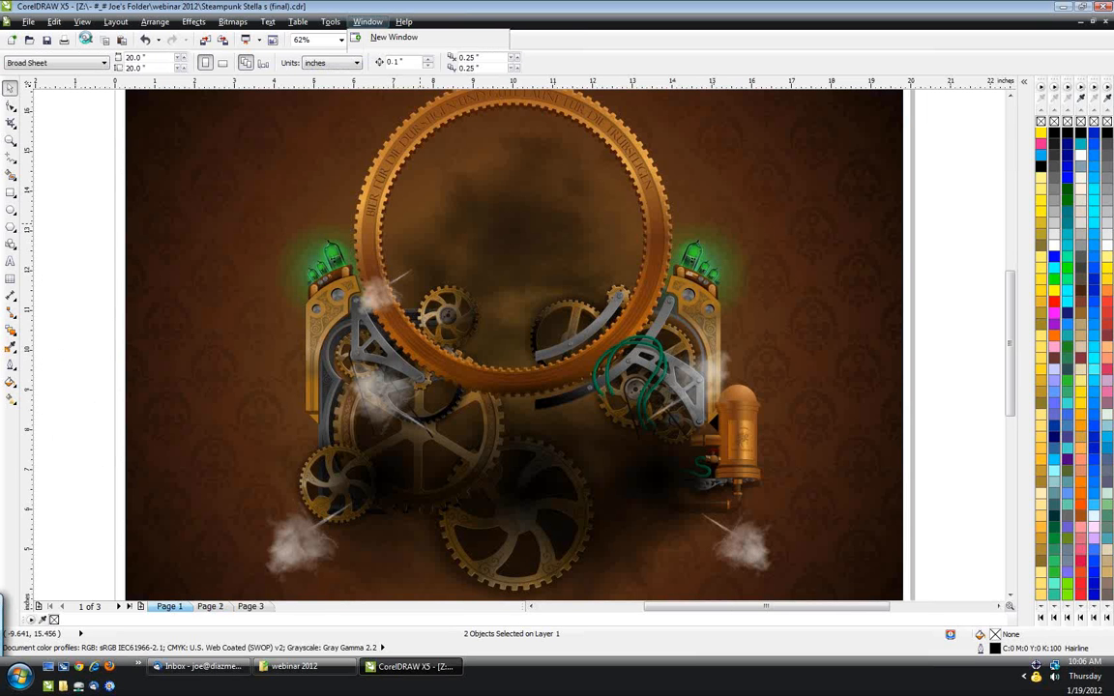
{"action": "left_click", "coordinate": [83, 22]}
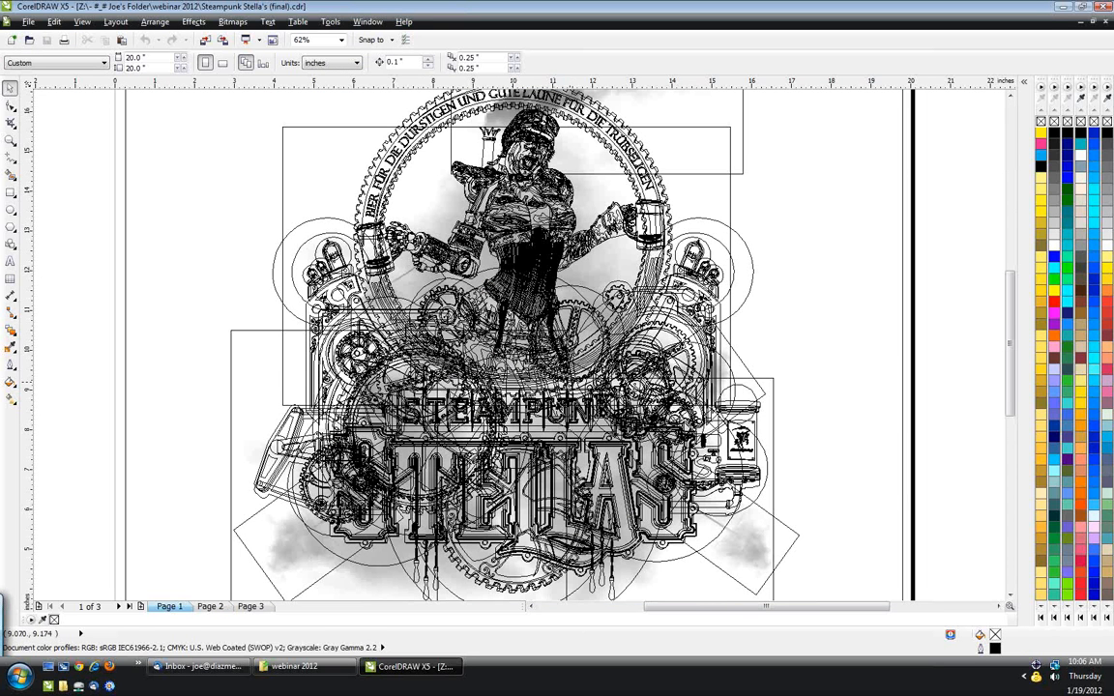
- Switch to the Stella Gears.cdr document and look over the assembled wireframe gears
{"action": "left_click", "coordinate": [369, 21]}
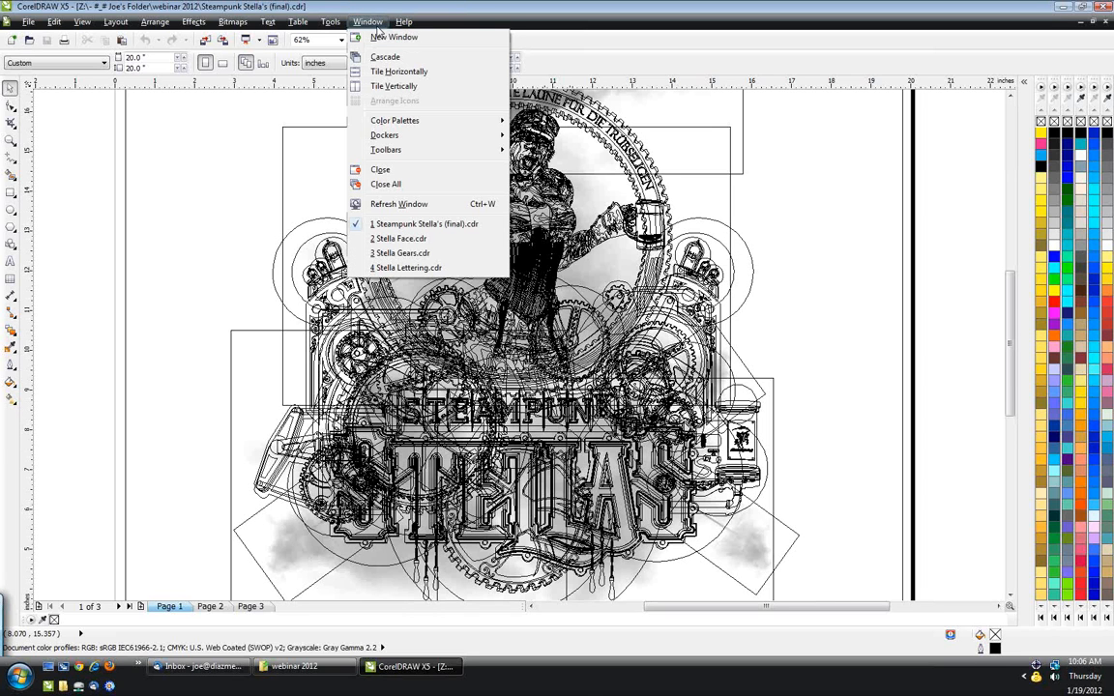
{"action": "left_click", "coordinate": [416, 254]}
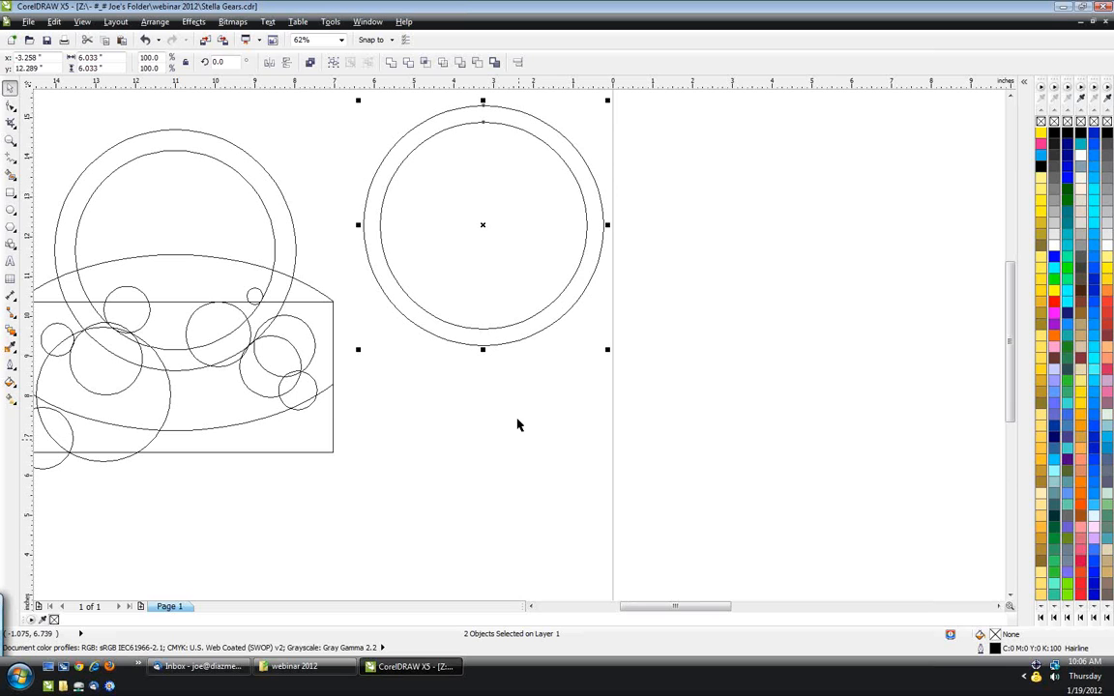
{"action": "scroll", "coordinate": [513, 420], "scroll_direction": "down", "scroll_amount": 2}
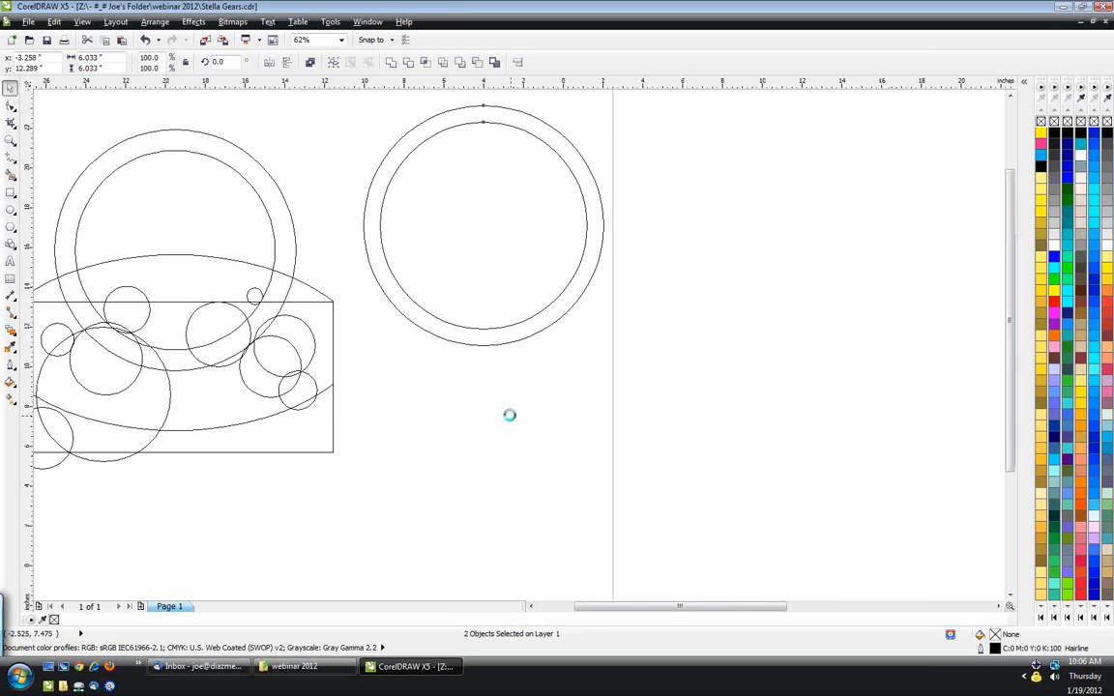
{"action": "scroll", "coordinate": [510, 415], "scroll_direction": "down", "scroll_amount": 1}
{"action": "scroll", "coordinate": [774, 434], "scroll_direction": "up", "scroll_amount": 1}
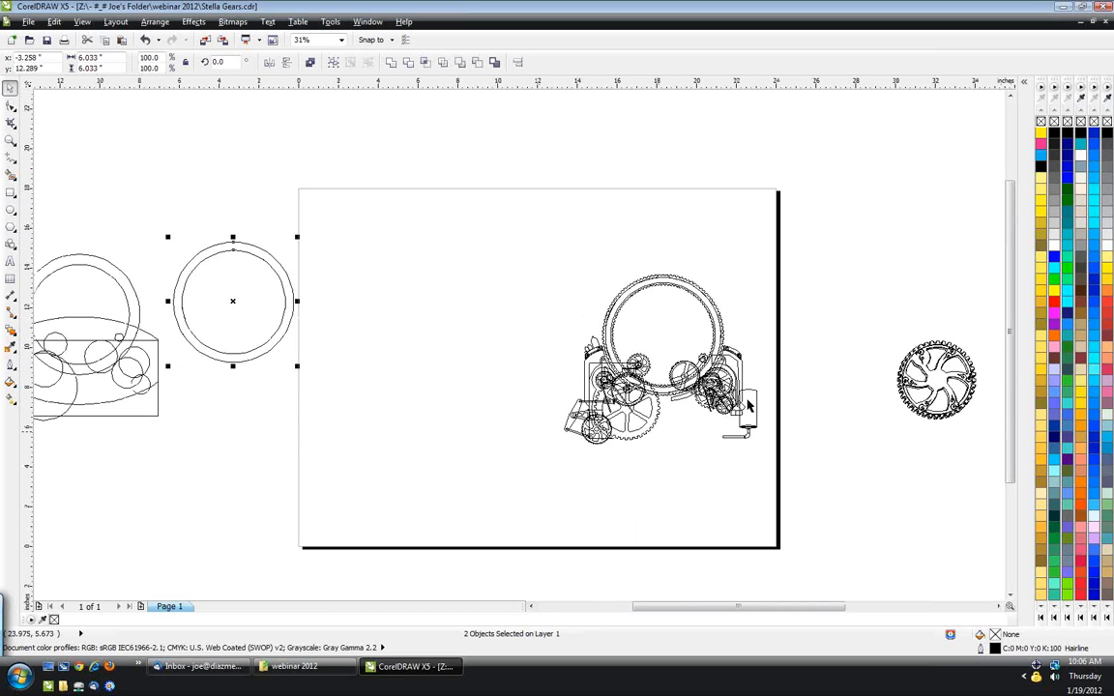
{"action": "scroll", "coordinate": [747, 406], "scroll_direction": "up", "scroll_amount": 1}
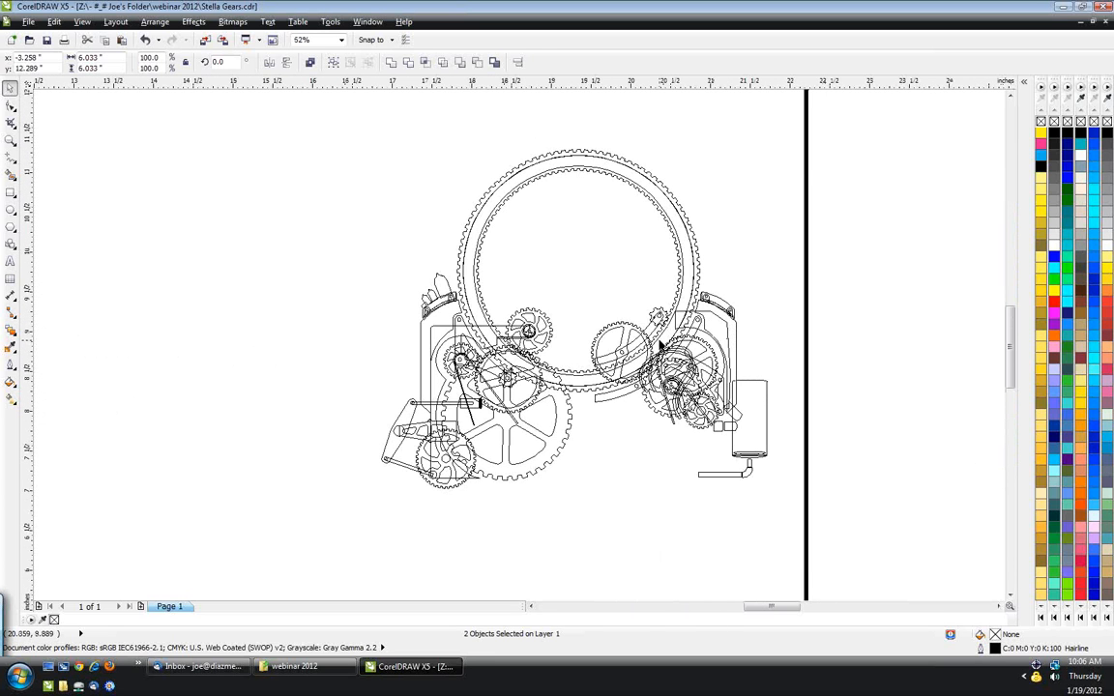
{"action": "scroll", "coordinate": [661, 346], "scroll_direction": "up", "scroll_amount": 2}
{"action": "scroll", "coordinate": [613, 393], "scroll_direction": "down", "scroll_amount": 2}
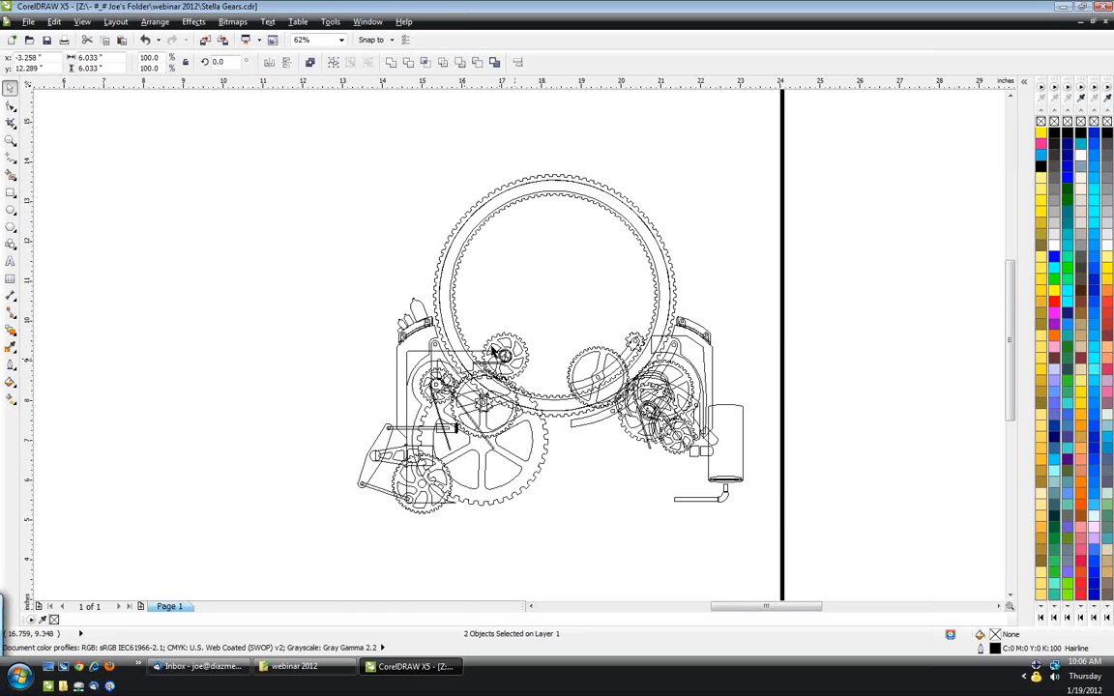
{"action": "scroll", "coordinate": [500, 354], "scroll_direction": "up", "scroll_amount": 2}
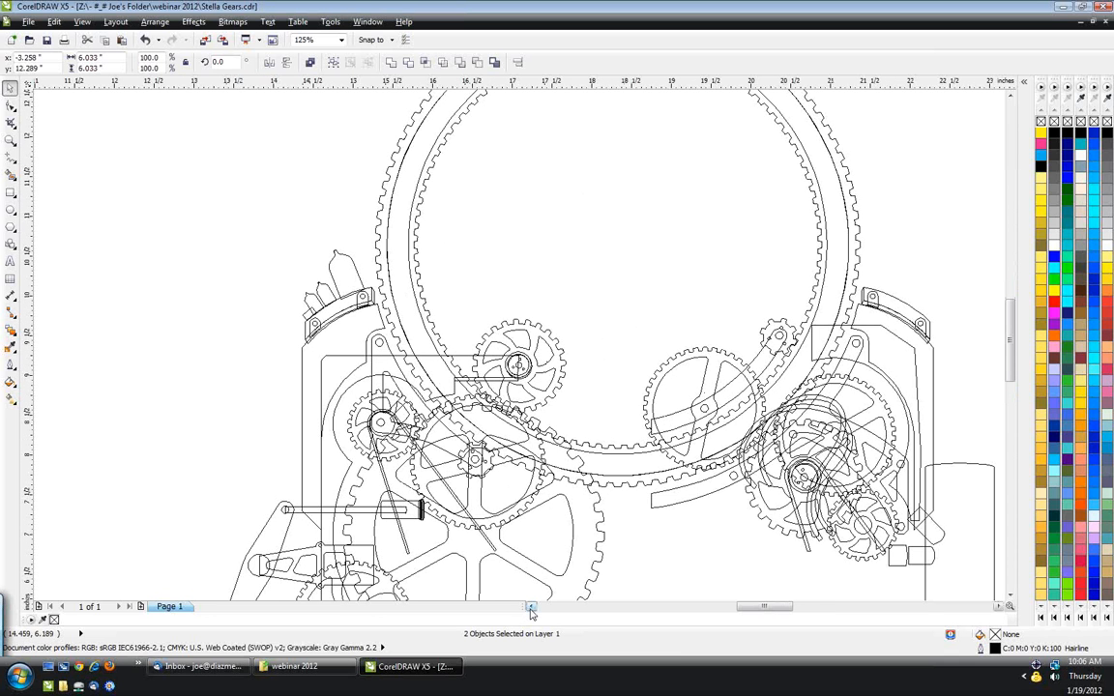
- Draw a six-sided polygon about 3.1 by 3.6 inches in the empty space beside the gears
{"action": "scroll", "coordinate": [530, 611], "scroll_direction": "left", "scroll_amount": 2}
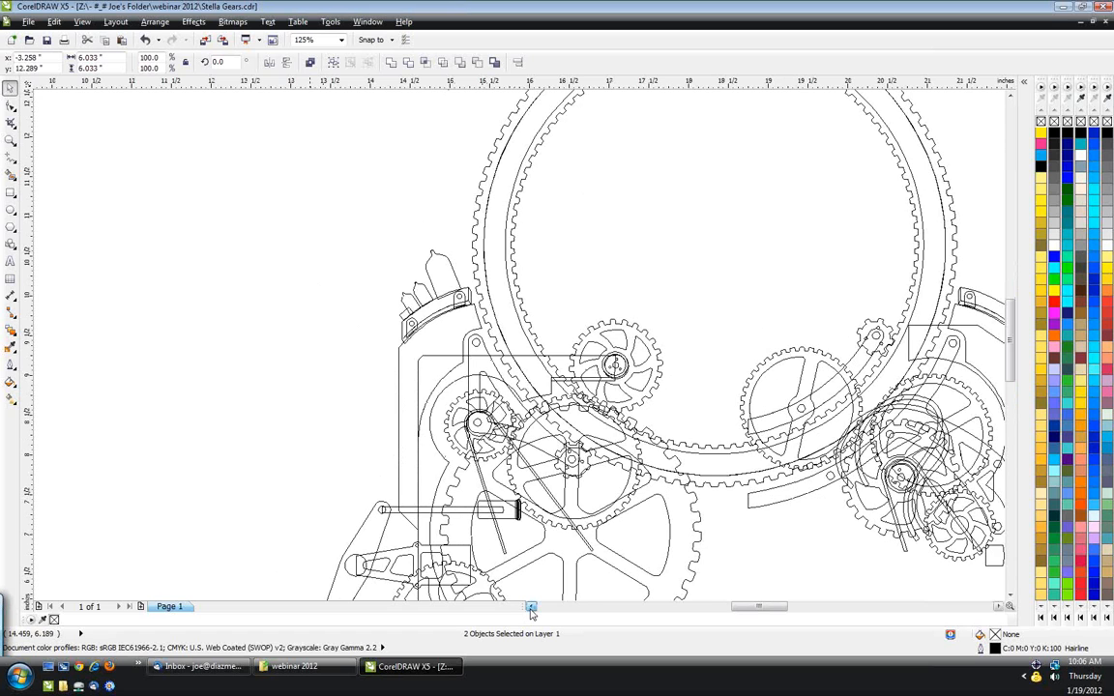
{"action": "scroll", "coordinate": [530, 611], "scroll_direction": "left", "scroll_amount": 2}
{"action": "left_click", "coordinate": [10, 226]}
{"action": "left_click", "coordinate": [55, 226]}
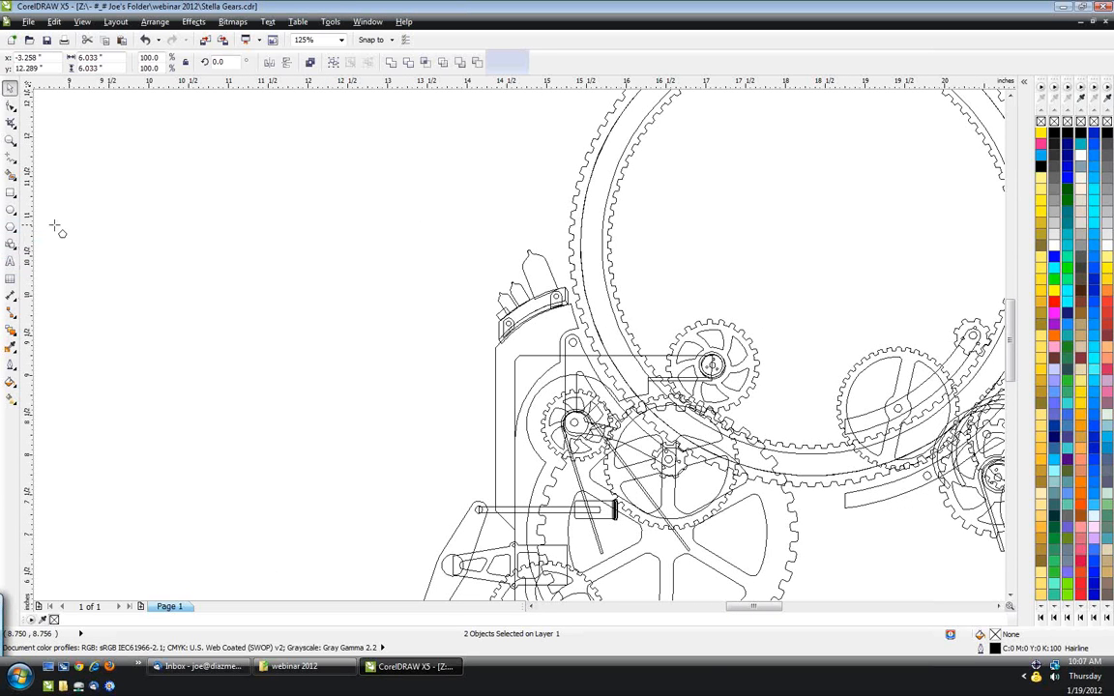
{"action": "mouse_move", "coordinate": [83, 182]}
{"action": "left_mouse_down"}
{"action": "mouse_move", "coordinate": [133, 258]}
{"action": "mouse_move", "coordinate": [347, 475]}
{"action": "mouse_move", "coordinate": [331, 484]}
{"action": "mouse_move", "coordinate": [358, 510]}
{"action": "mouse_move", "coordinate": [348, 525]}
{"action": "mouse_move", "coordinate": [438, 515]}
{"action": "mouse_move", "coordinate": [369, 467]}
{"action": "left_mouse_up"}
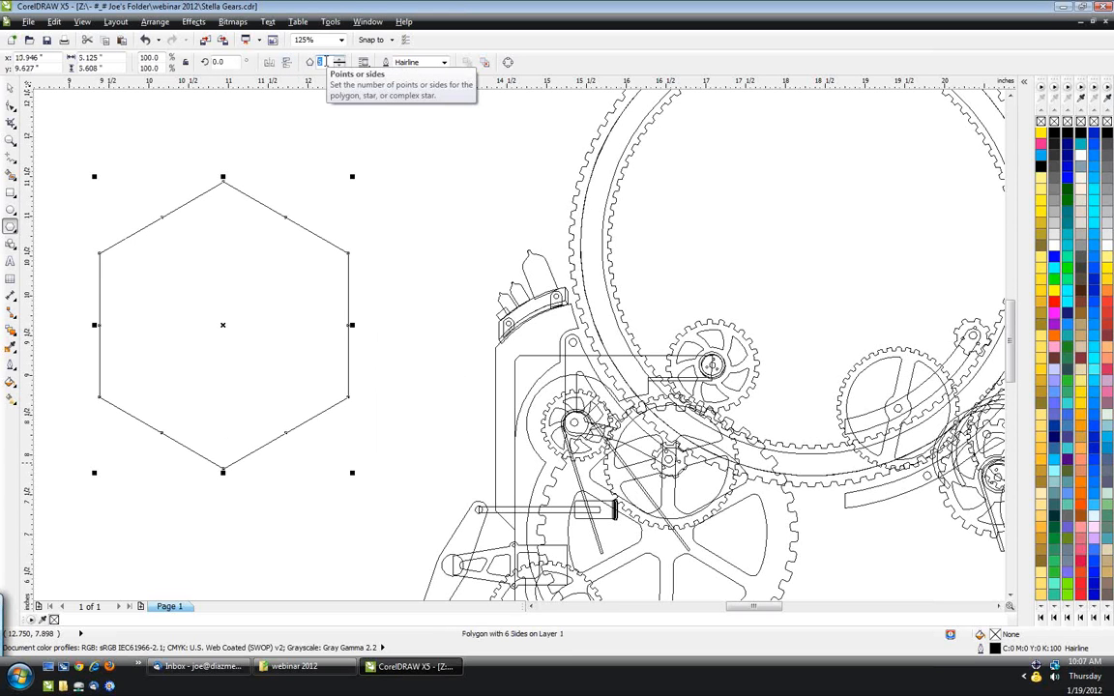
- Set the new polygon's number of sides to 20
{"action": "left_click", "coordinate": [320, 62]}
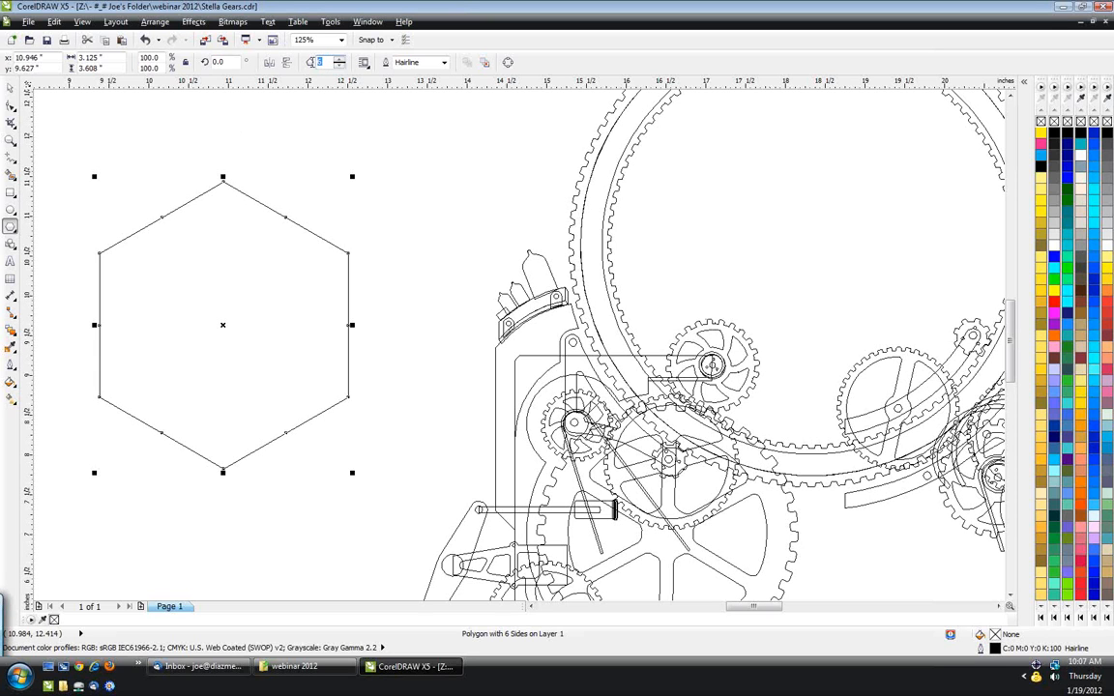
{"action": "type", "text": "20"}
{"action": "key", "text": "Return"}
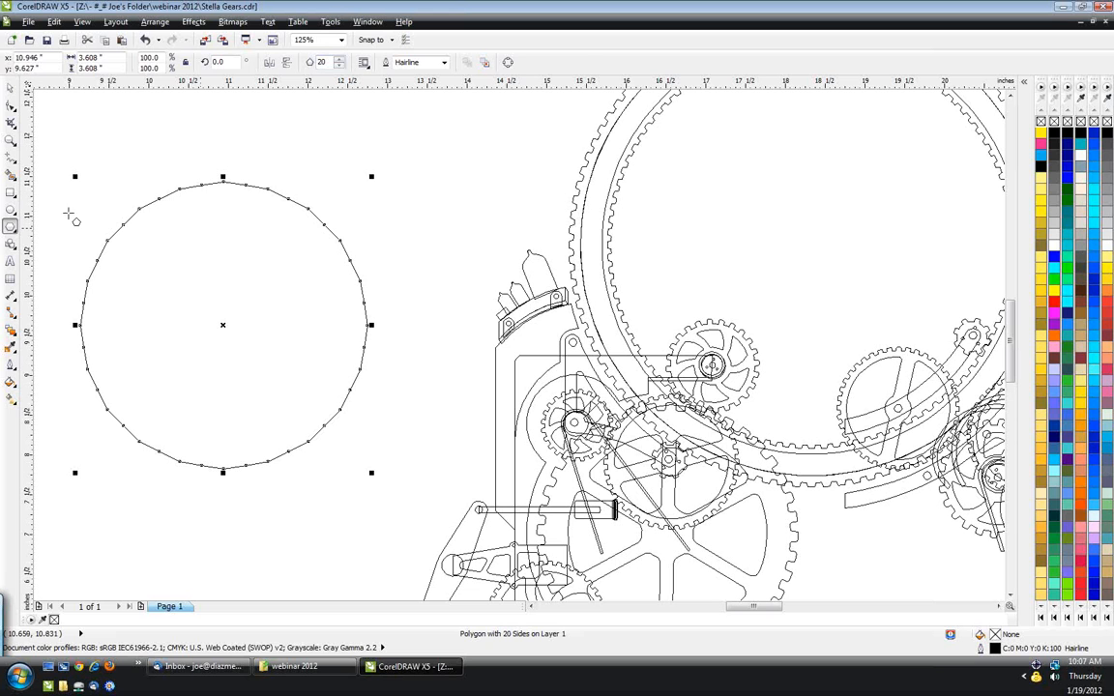
- With the Shape tool, add a node to the polygon's sides midway between a side's midpoint and its corner
{"action": "left_click", "coordinate": [11, 107]}
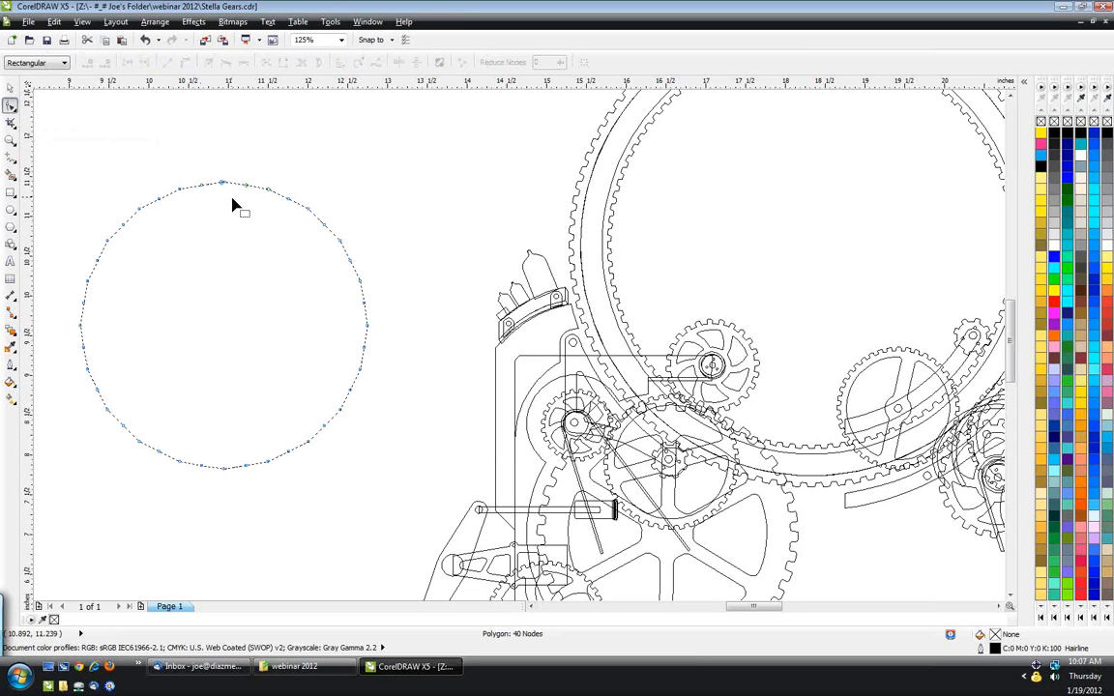
{"action": "scroll", "coordinate": [232, 205], "scroll_direction": "up", "scroll_amount": 2}
{"action": "scroll", "coordinate": [199, 177], "scroll_direction": "up", "scroll_amount": 2}
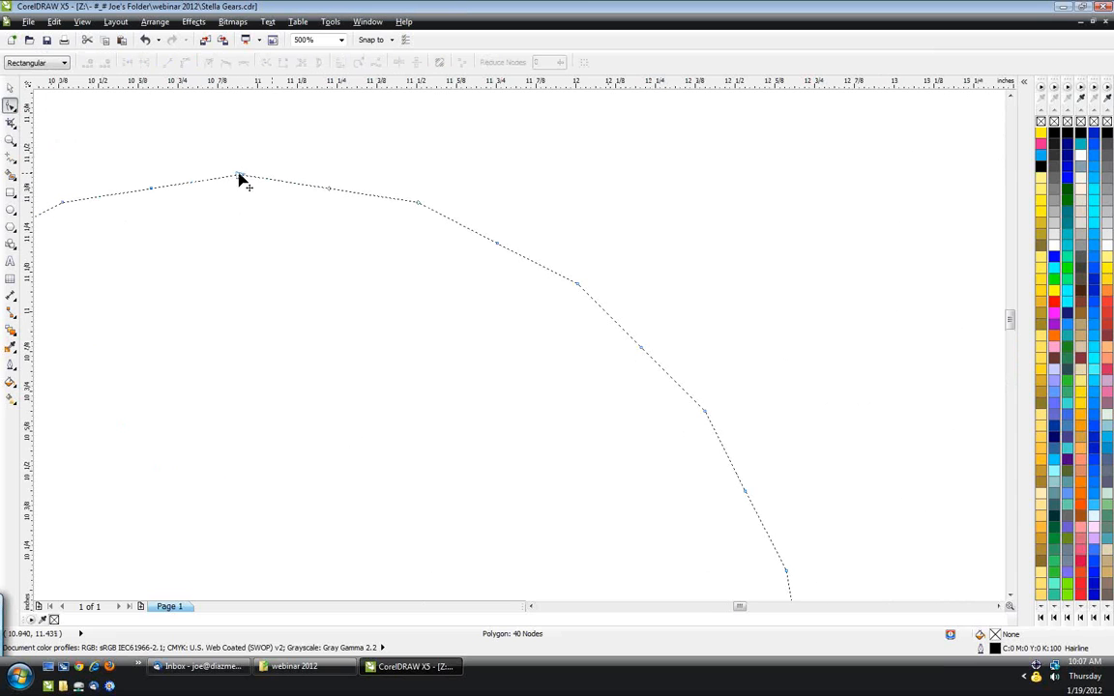
{"action": "left_click", "coordinate": [240, 176]}
{"action": "left_click", "coordinate": [329, 189]}
{"action": "left_click", "coordinate": [417, 203]}
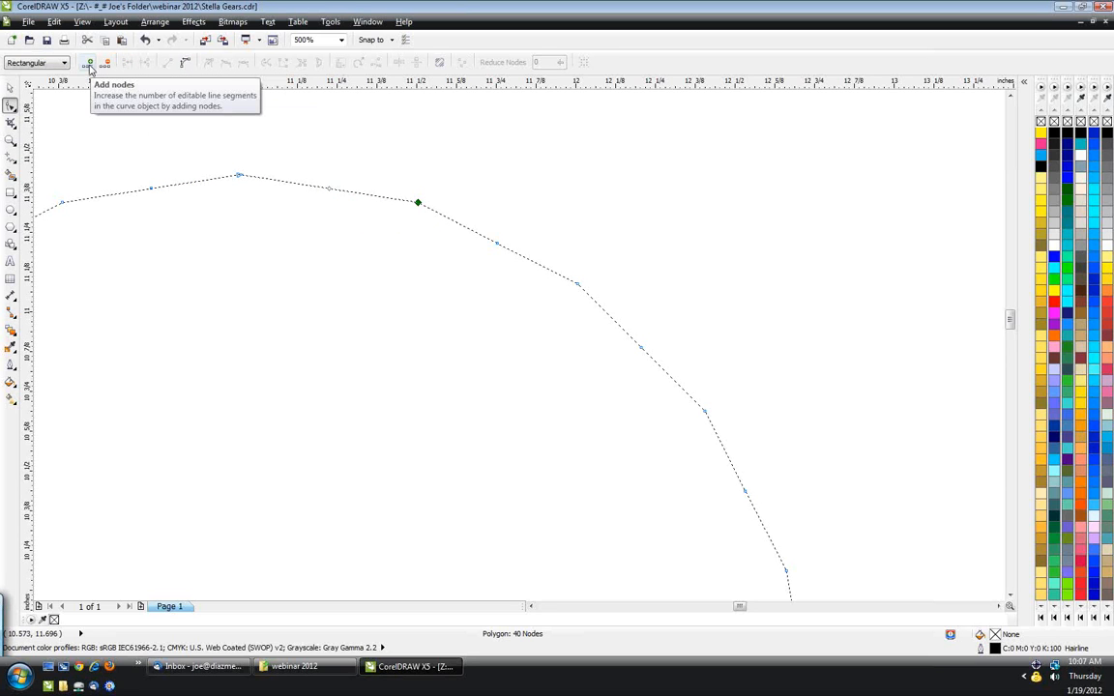
{"action": "left_click", "coordinate": [89, 62]}
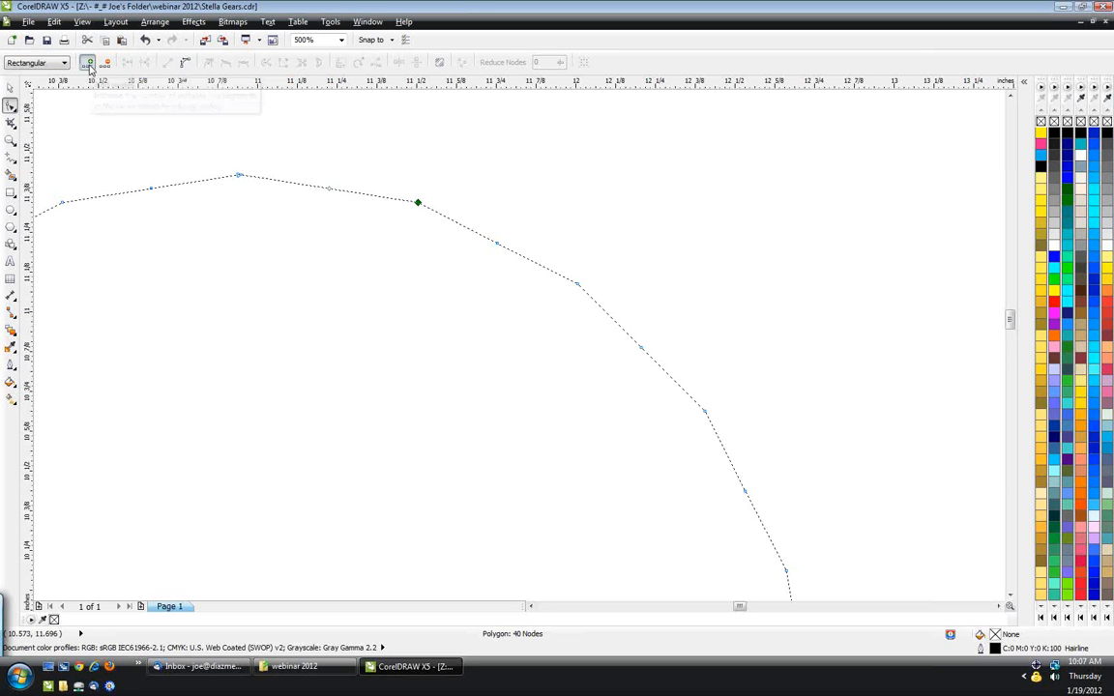
{"action": "left_click", "coordinate": [369, 204]}
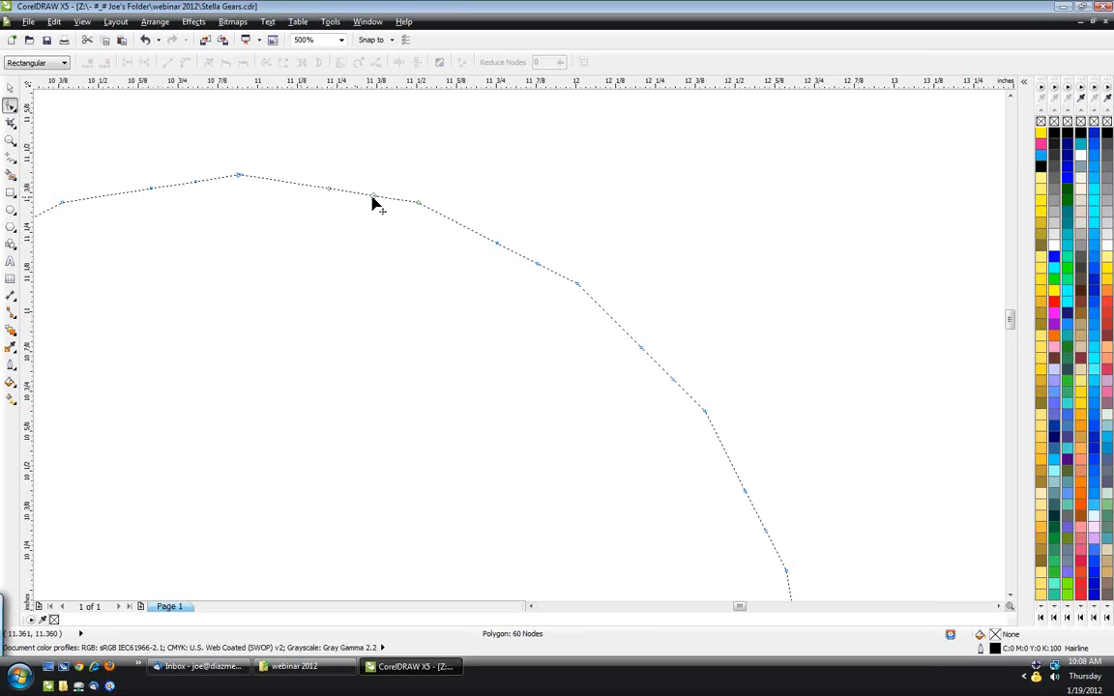
- Try pulling the added node about 0.19 inches outward to form pointed teeth, and undo the move
{"action": "left_click_drag", "start_coordinate": [378, 196], "coordinate": [386, 138]}
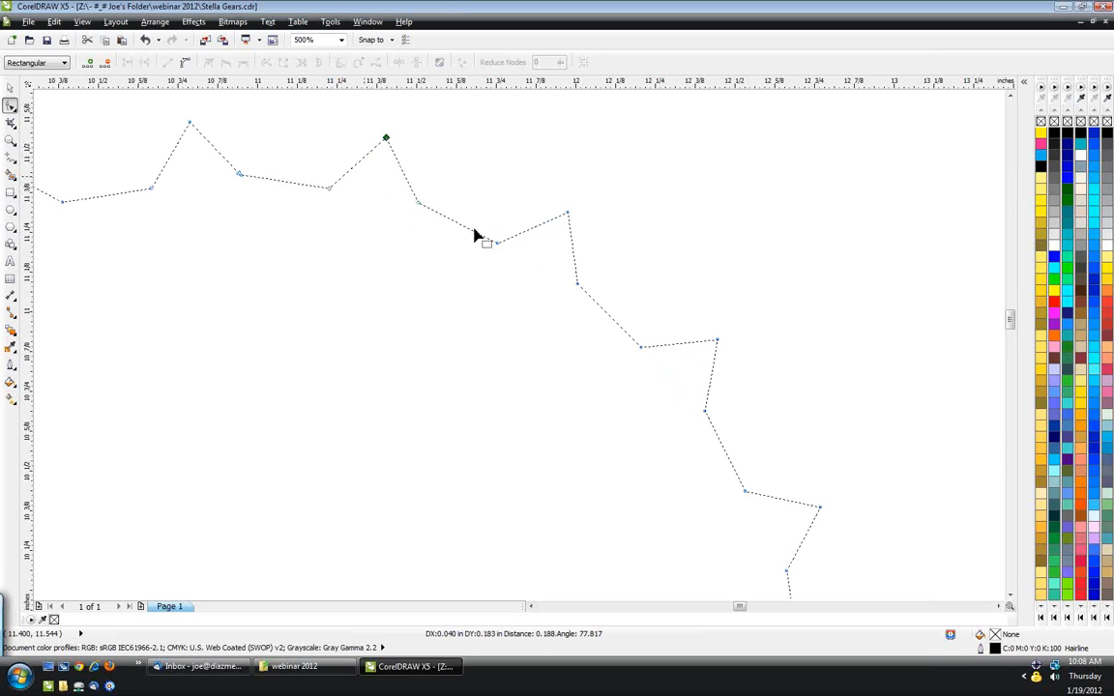
{"action": "scroll", "coordinate": [558, 211], "scroll_direction": "down", "scroll_amount": 1}
{"action": "scroll", "coordinate": [558, 211], "scroll_direction": "down", "scroll_amount": 2}
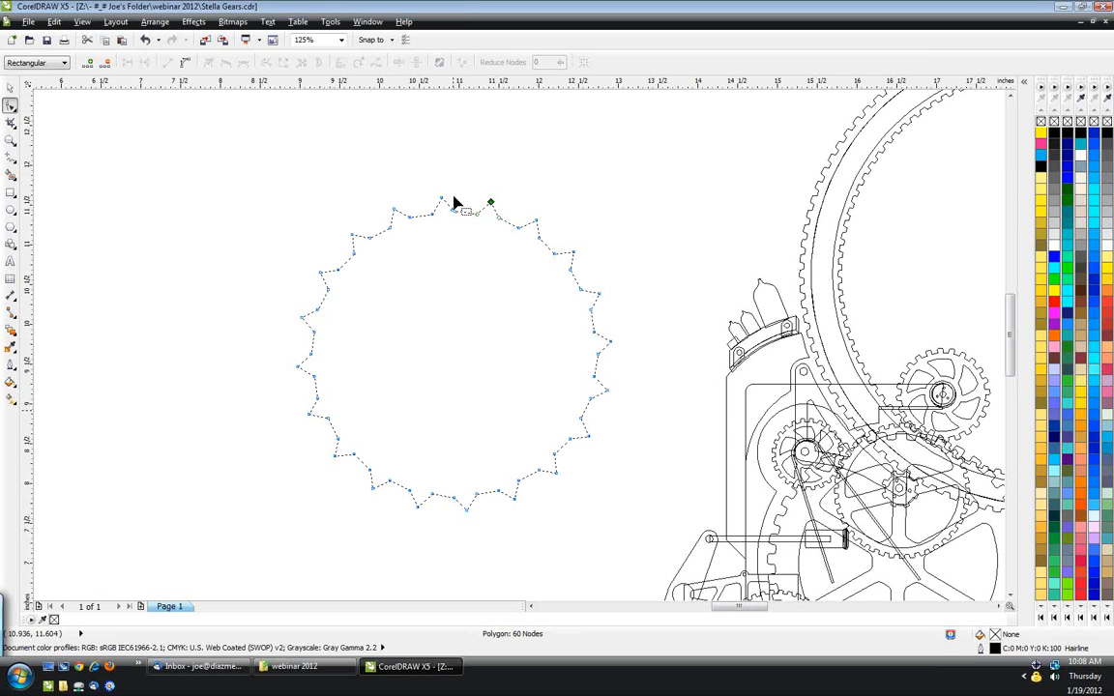
{"action": "scroll", "coordinate": [454, 203], "scroll_direction": "up", "scroll_amount": 1}
{"action": "scroll", "coordinate": [526, 219], "scroll_direction": "up", "scroll_amount": 1}
{"action": "key", "text": "ctrl+z"}
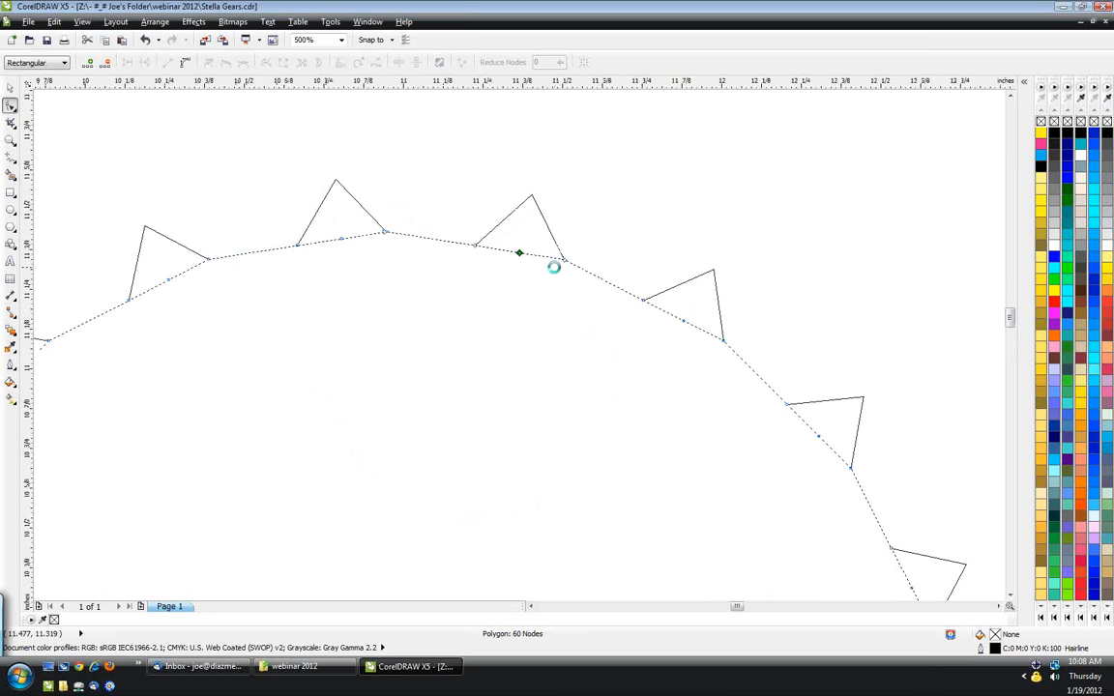
- Add the matching node on the other half of the polygon's sides so each side's nodes are evenly spaced
{"action": "left_click", "coordinate": [386, 231]}
{"action": "left_click", "coordinate": [88, 63]}
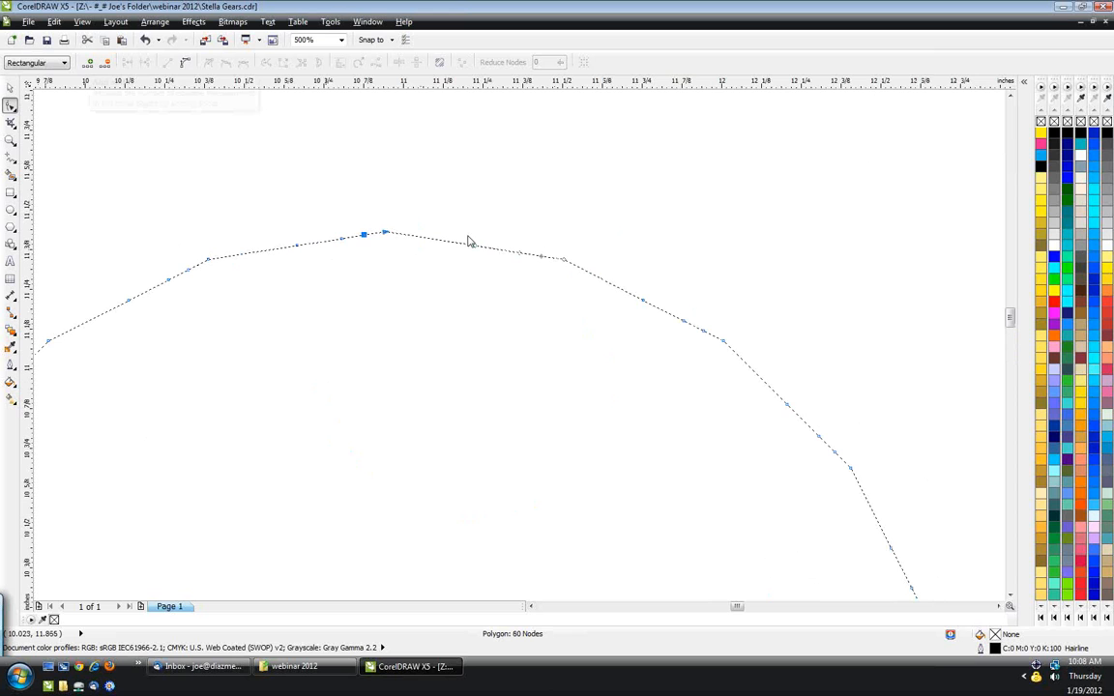
{"action": "left_click_drag", "start_coordinate": [461, 224], "coordinate": [487, 273]}
{"action": "left_click", "coordinate": [88, 61]}
{"action": "left_click_drag", "start_coordinate": [450, 187], "coordinate": [527, 264]}
- Set the polygon's number of sides to 22
{"action": "left_click", "coordinate": [9, 87]}
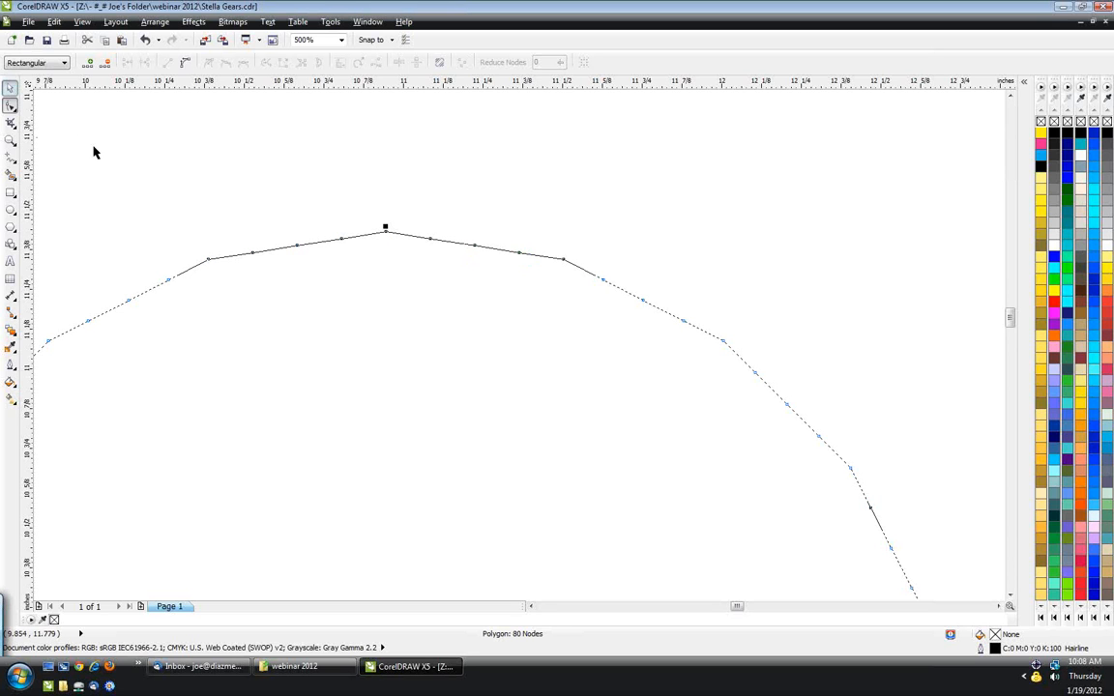
{"action": "scroll", "coordinate": [429, 391], "scroll_direction": "down", "scroll_amount": 2}
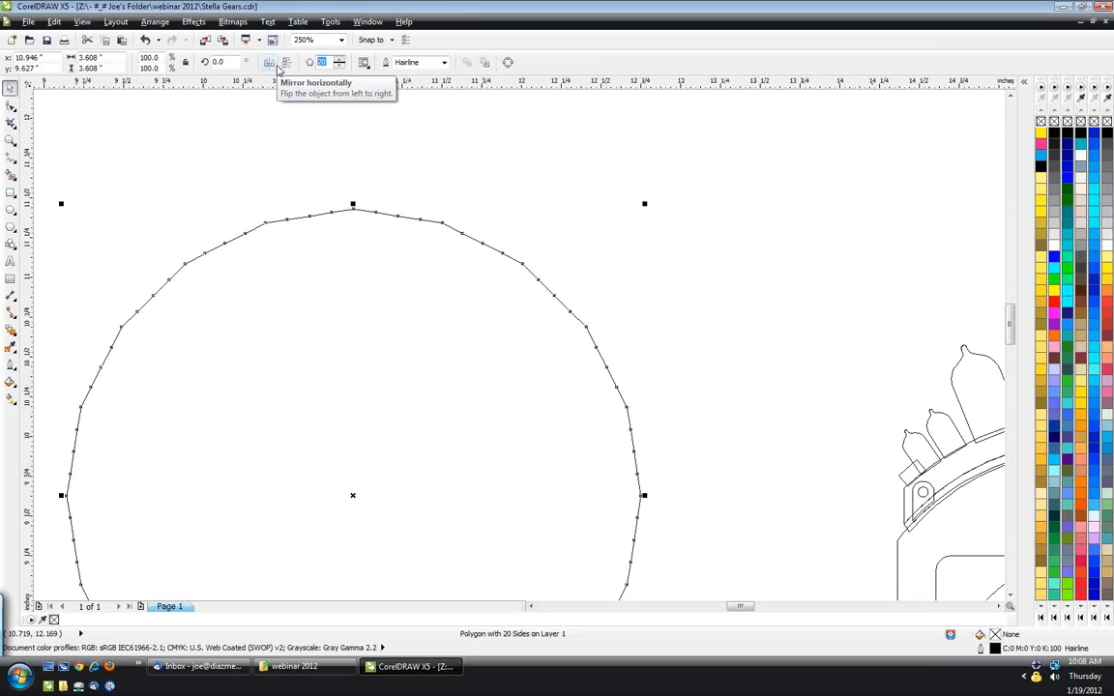
{"action": "type", "text": "22"}
{"action": "key", "text": "Return"}
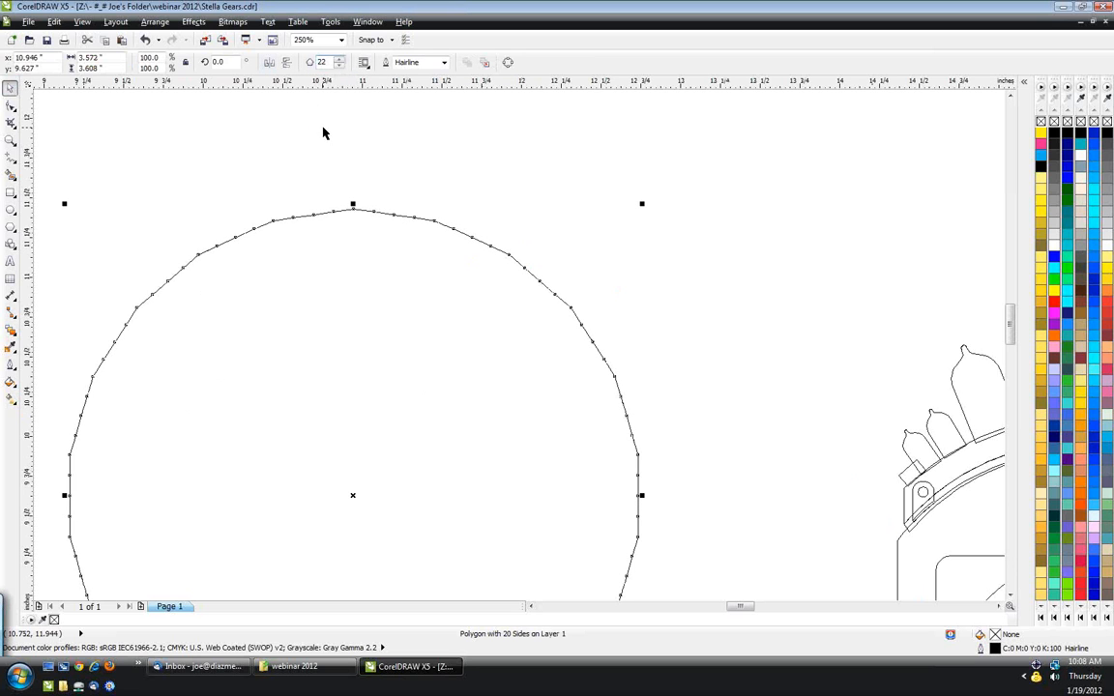
{"action": "left_click", "coordinate": [353, 495]}
{"action": "left_click_drag", "start_coordinate": [643, 204], "coordinate": [286, 178]}
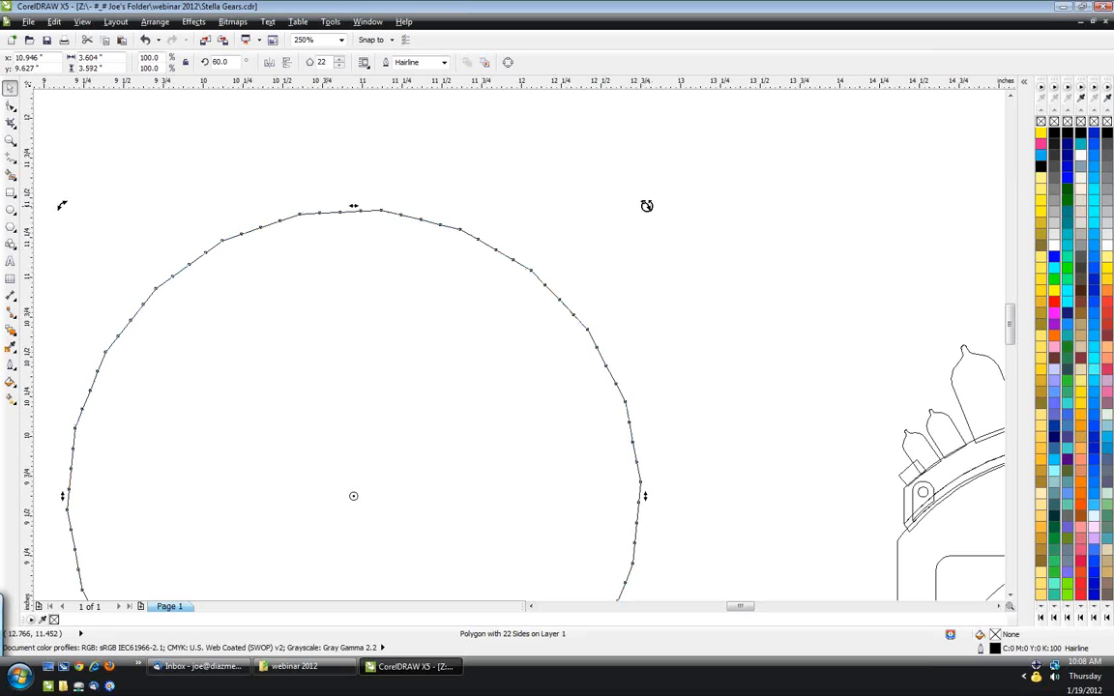
{"action": "key", "text": "ctrl+z"}
- Rotate the 22-sided polygon by 90 degrees
{"action": "double_click", "coordinate": [217, 61]}
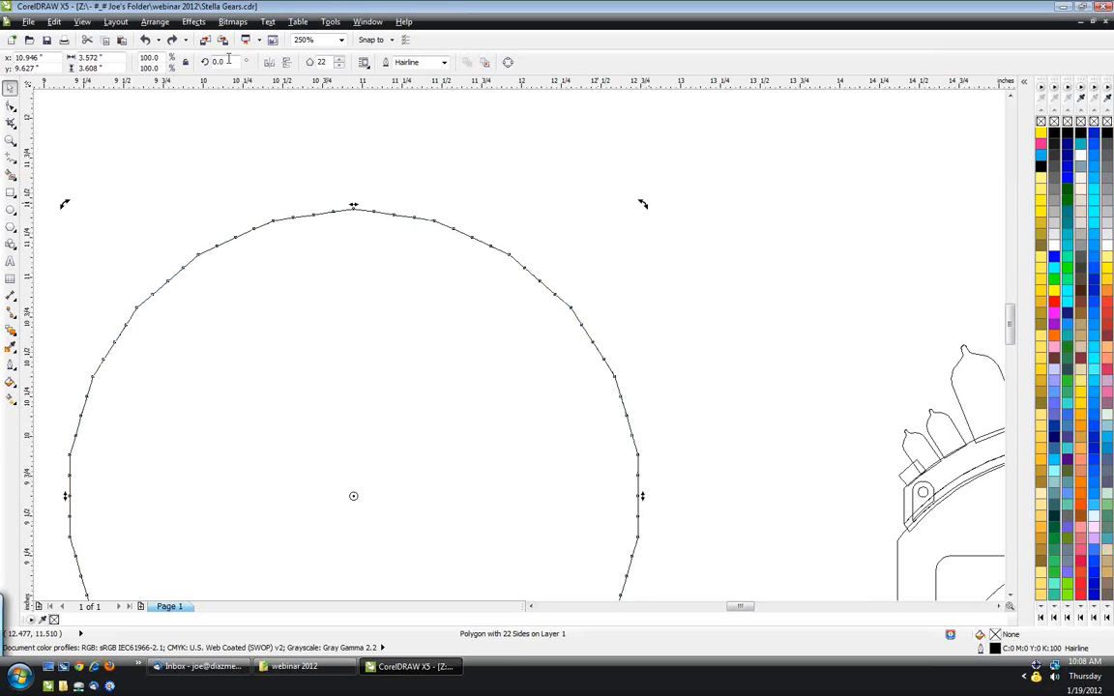
{"action": "type", "text": "90"}
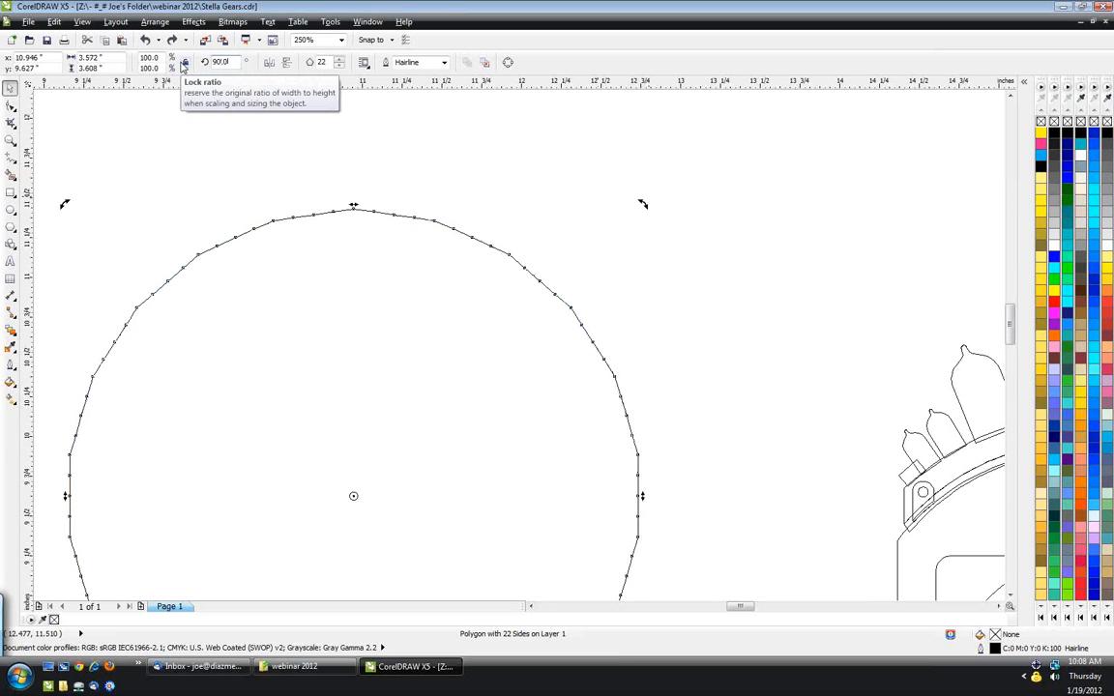
{"action": "key", "text": "Return"}
- Draw a guide rectangle about 0.24 by 0.23 inches on the polygon's flat top side, spanning its two inner nodes
{"action": "left_click", "coordinate": [363, 192]}
{"action": "scroll", "coordinate": [363, 193], "scroll_direction": "up", "scroll_amount": 1}
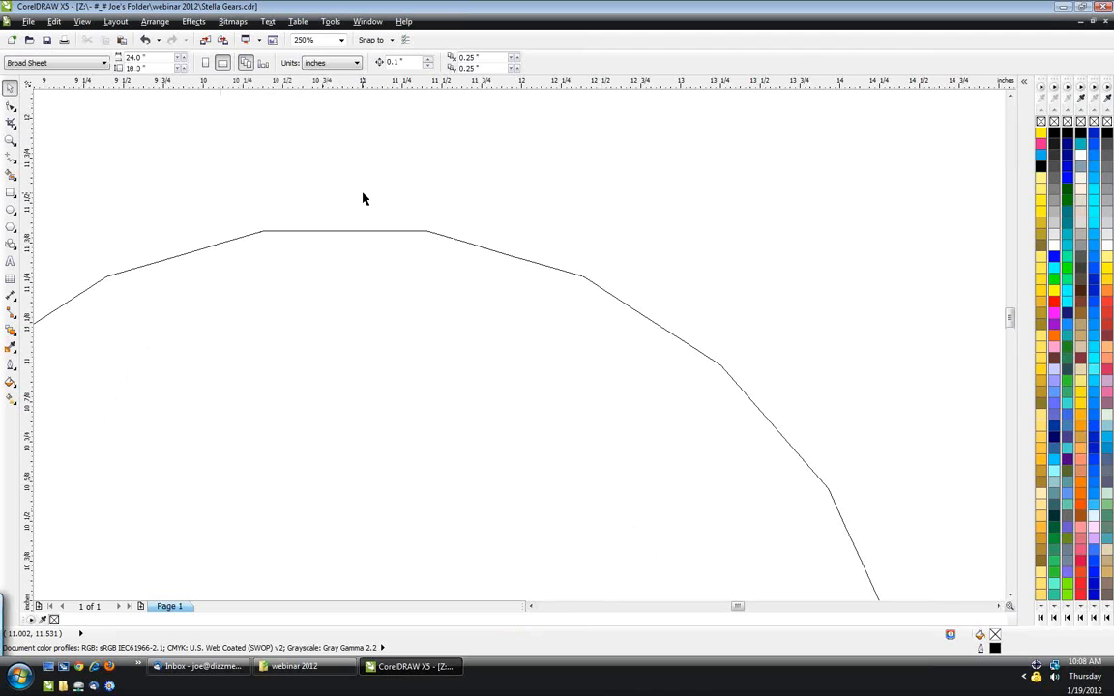
{"action": "left_click", "coordinate": [331, 230]}
{"action": "key", "text": "F6"}
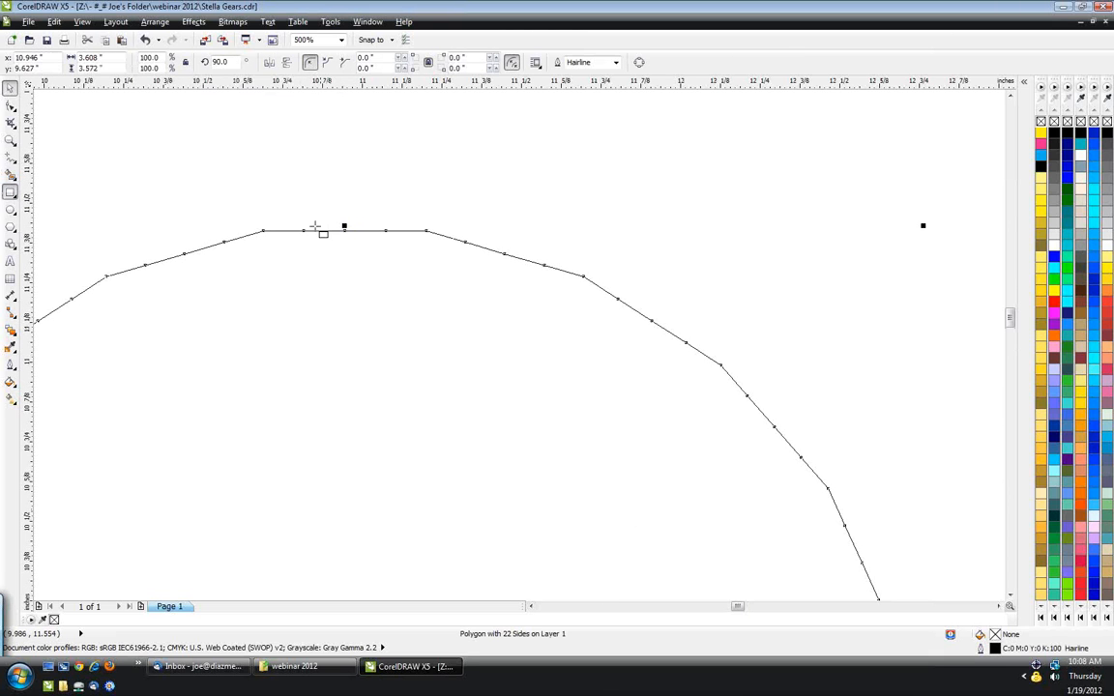
{"action": "left_click_drag", "start_coordinate": [304, 230], "coordinate": [386, 232]}
- Move the middle node of the polygon's top side onto the guide rectangle's upper-left corner with the Shape tool
{"action": "key", "text": "F10"}
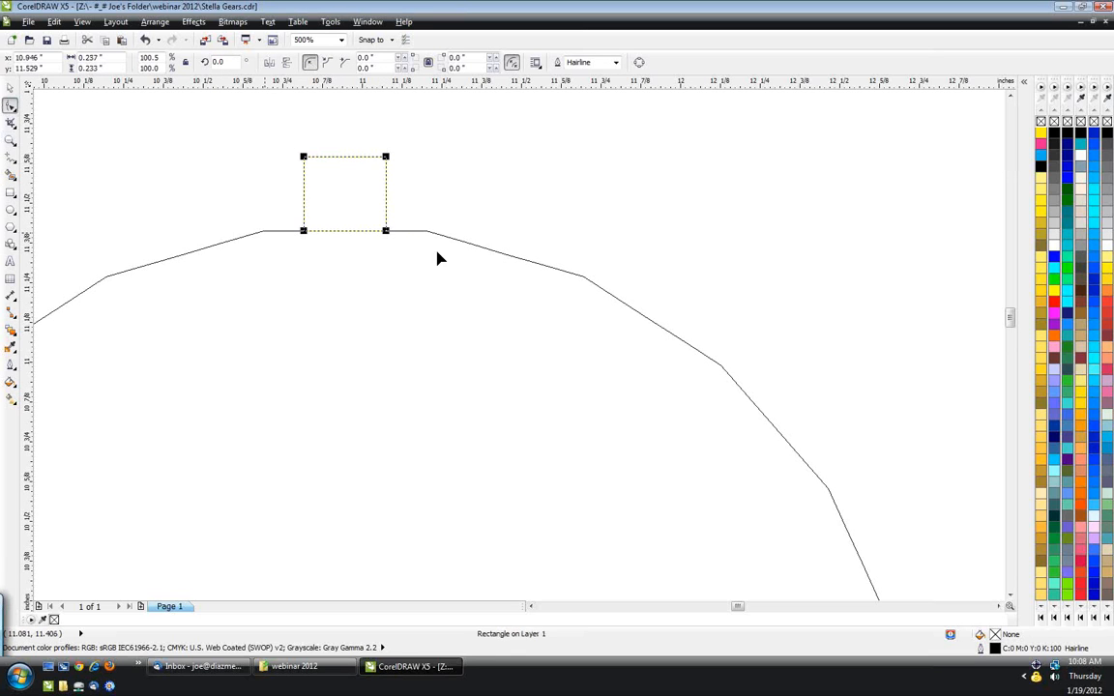
{"action": "left_click", "coordinate": [411, 237]}
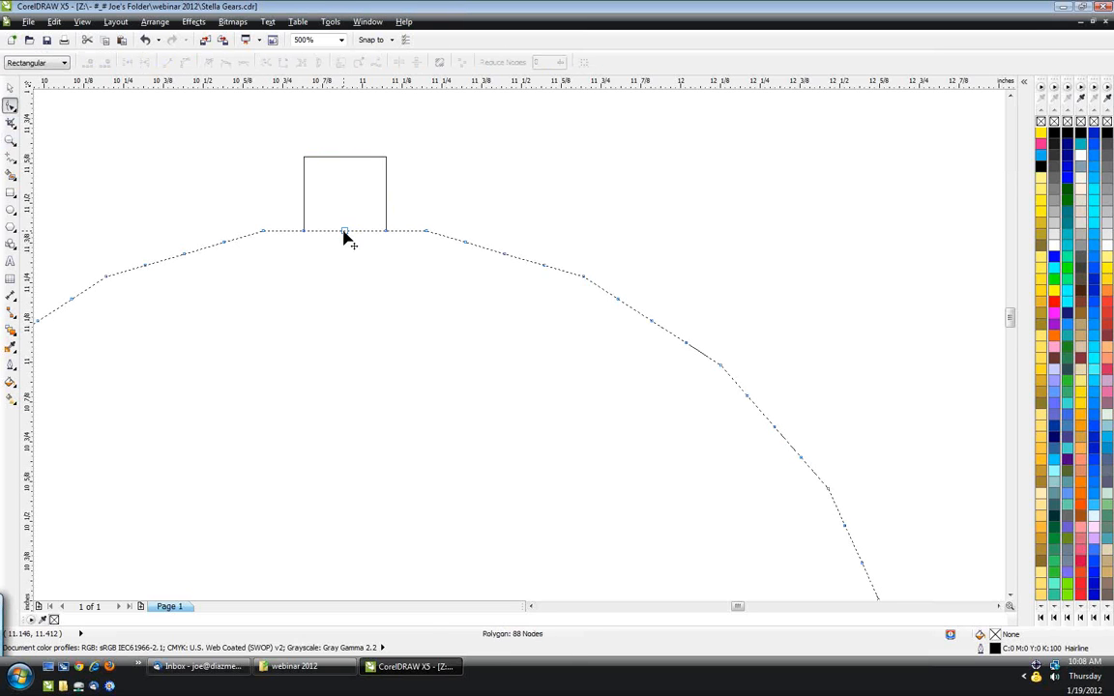
{"action": "left_click_drag", "start_coordinate": [344, 234], "coordinate": [332, 201]}
{"action": "left_click_drag", "start_coordinate": [336, 194], "coordinate": [304, 157]}
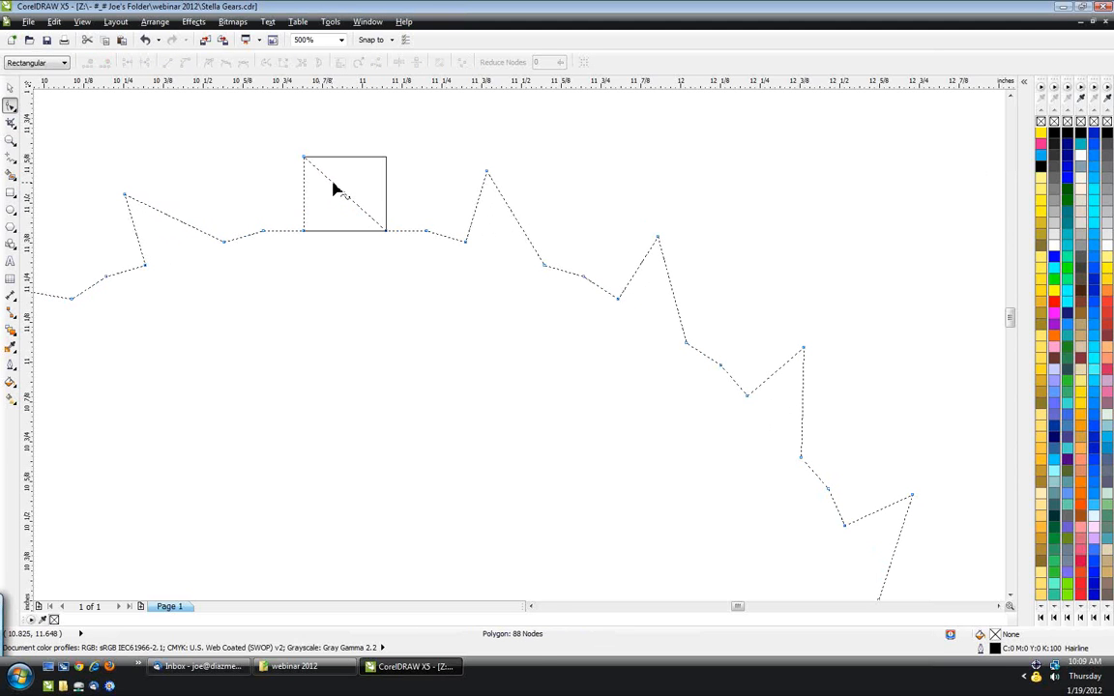
- Try adding a node on the tooth's slanted edge and moving it toward the rectangle's other upper corner
{"action": "double_click", "coordinate": [331, 180]}
{"action": "left_click_drag", "start_coordinate": [331, 181], "coordinate": [347, 178]}
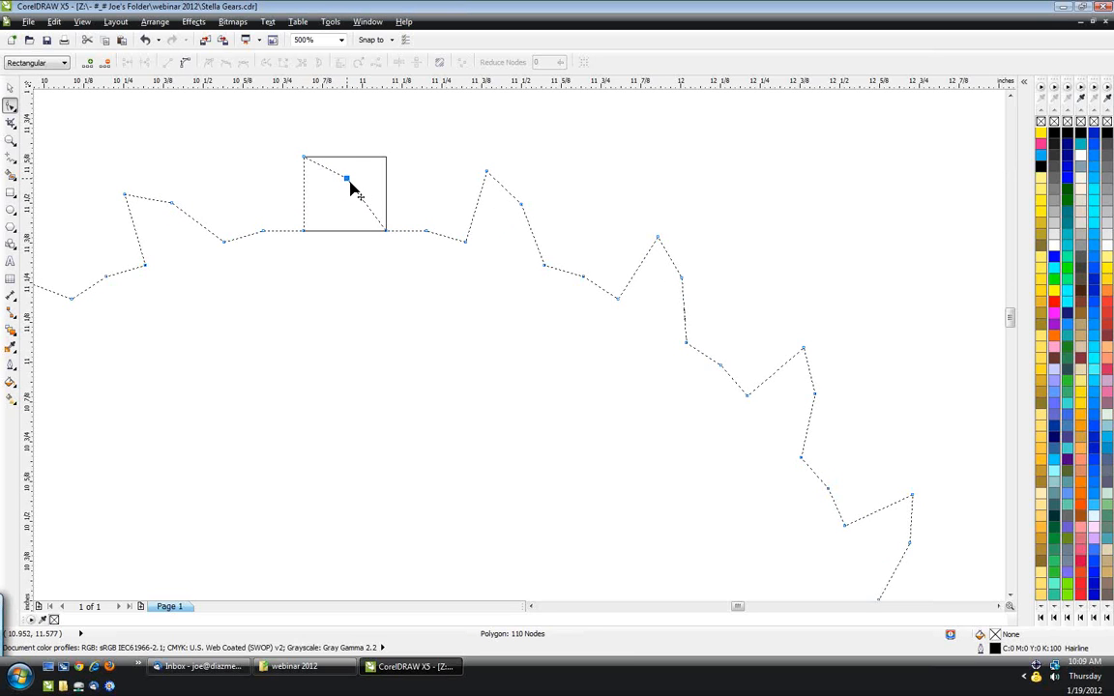
{"action": "left_click_drag", "start_coordinate": [347, 182], "coordinate": [340, 188]}
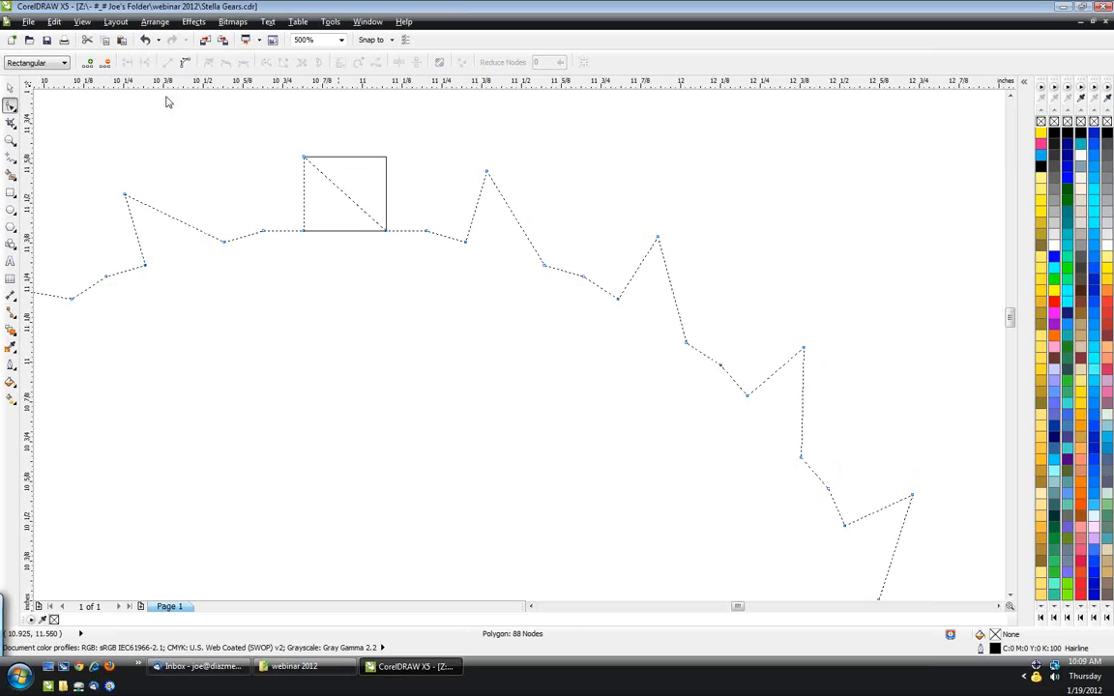
- Add a node midway along the tooth's slanted edge and move it onto the guide rectangle's upper-right corner
{"action": "left_click", "coordinate": [347, 195]}
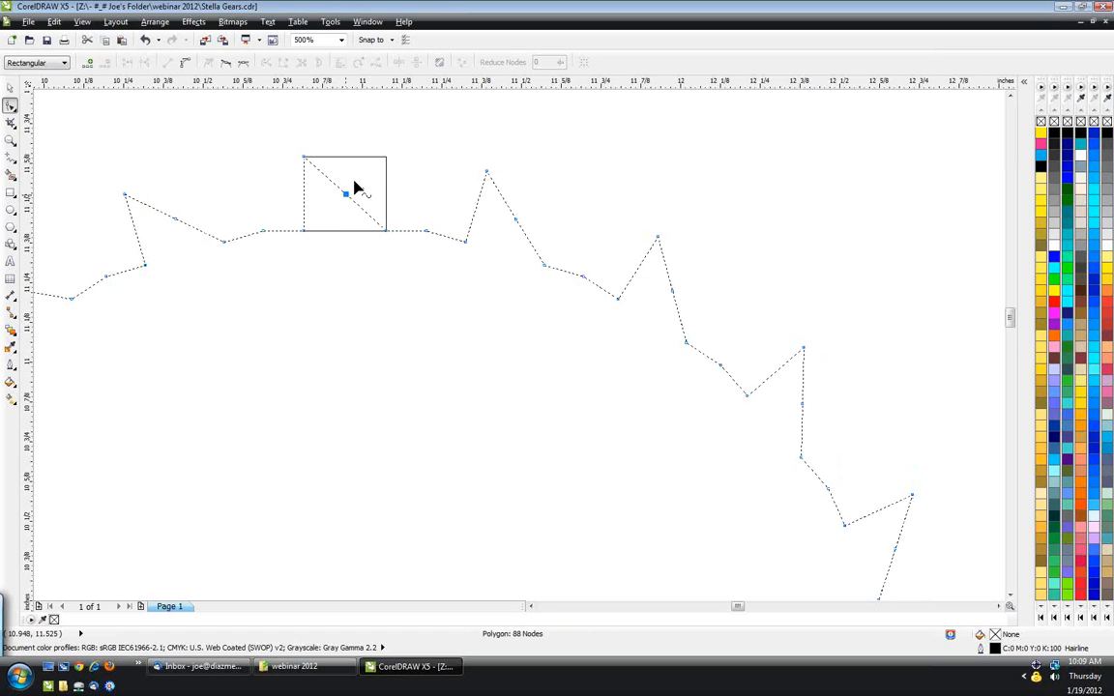
{"action": "left_click_drag", "start_coordinate": [375, 177], "coordinate": [386, 157]}
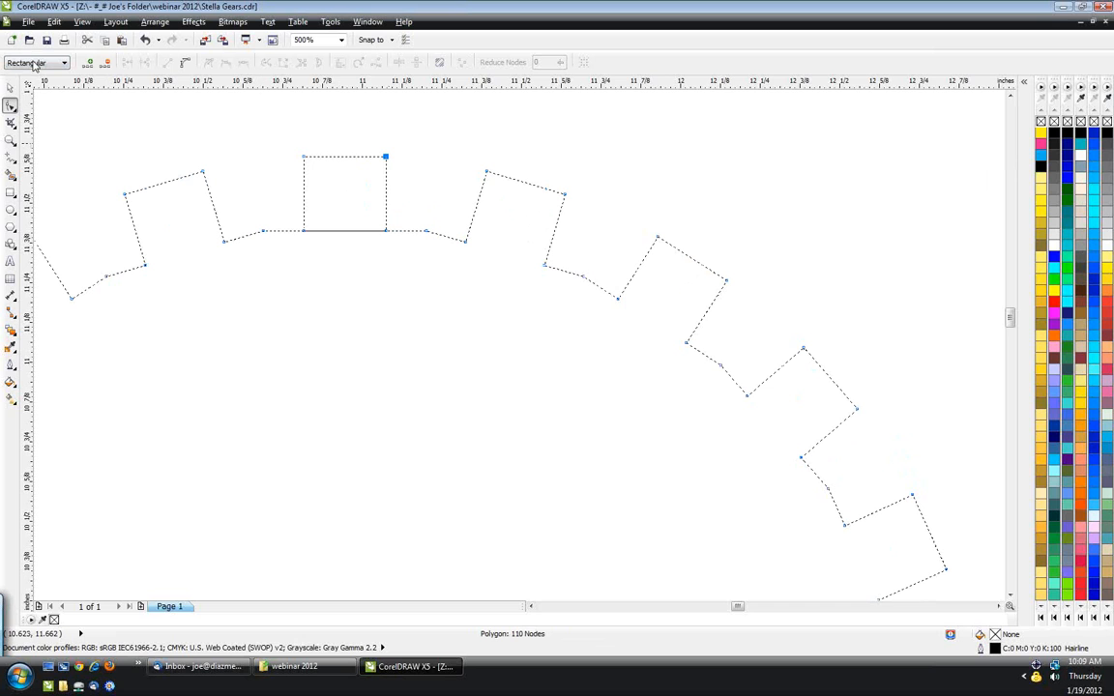
- Delete the extra nodes in the gaps between the teeth and realign the top tooth's lower-left node with the guide rectangle's corner
{"action": "left_click_drag", "start_coordinate": [241, 204], "coordinate": [278, 253]}
{"action": "key", "text": "Delete"}
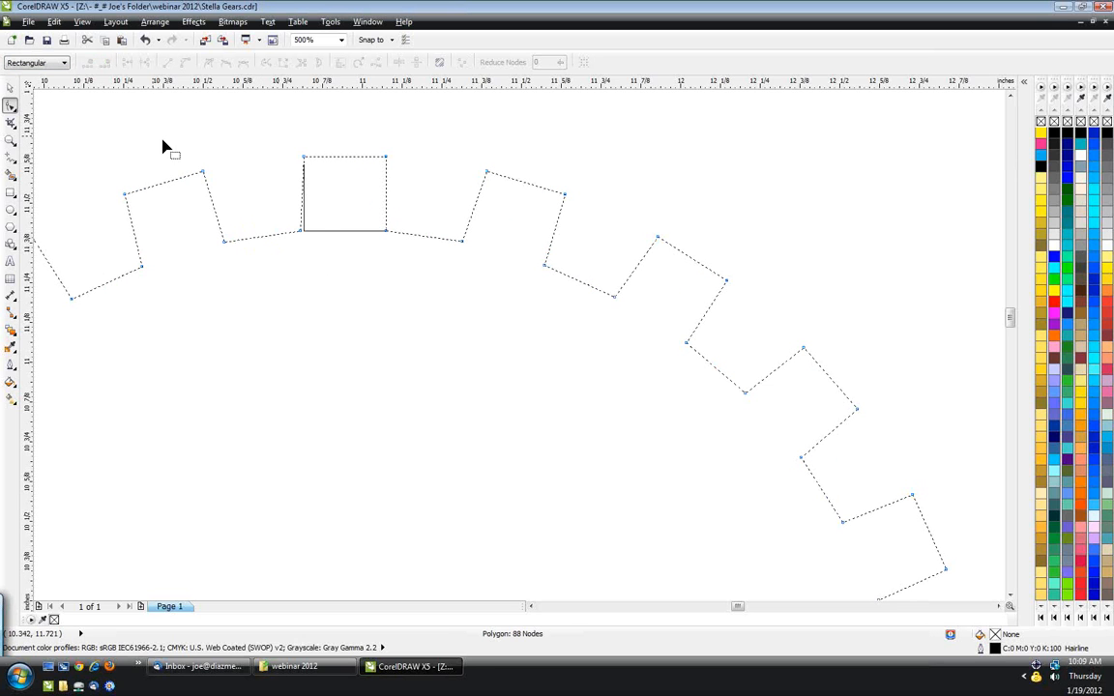
{"action": "left_click_drag", "start_coordinate": [302, 231], "coordinate": [307, 231]}
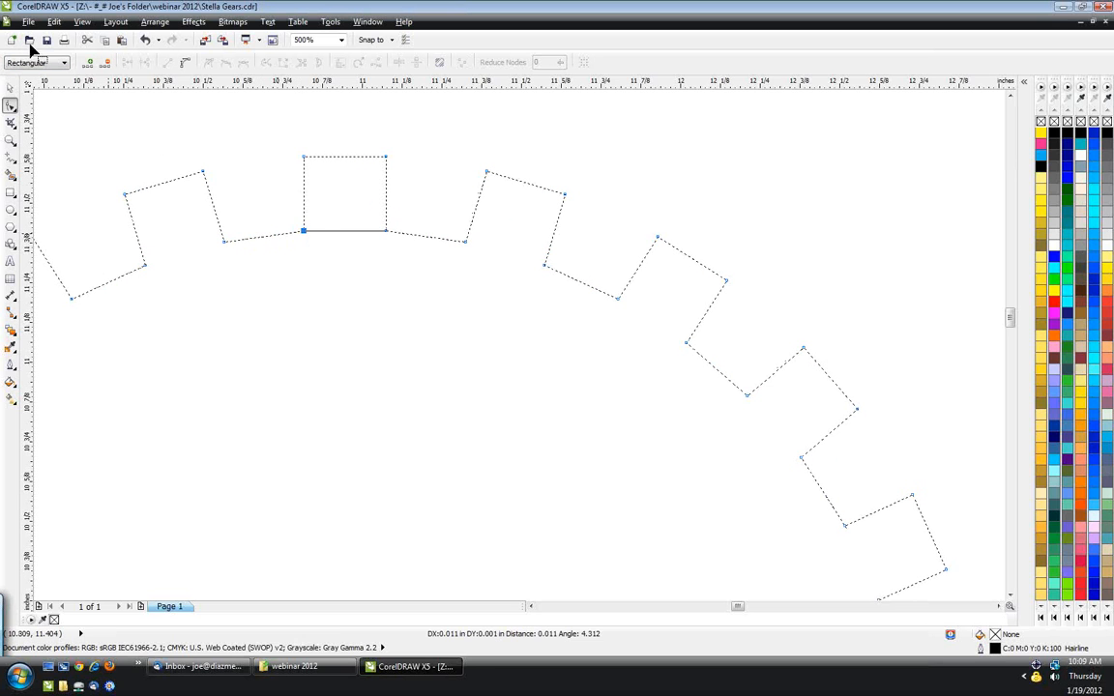
- Delete the guide rectangle from the top tooth
{"action": "key", "text": "space"}
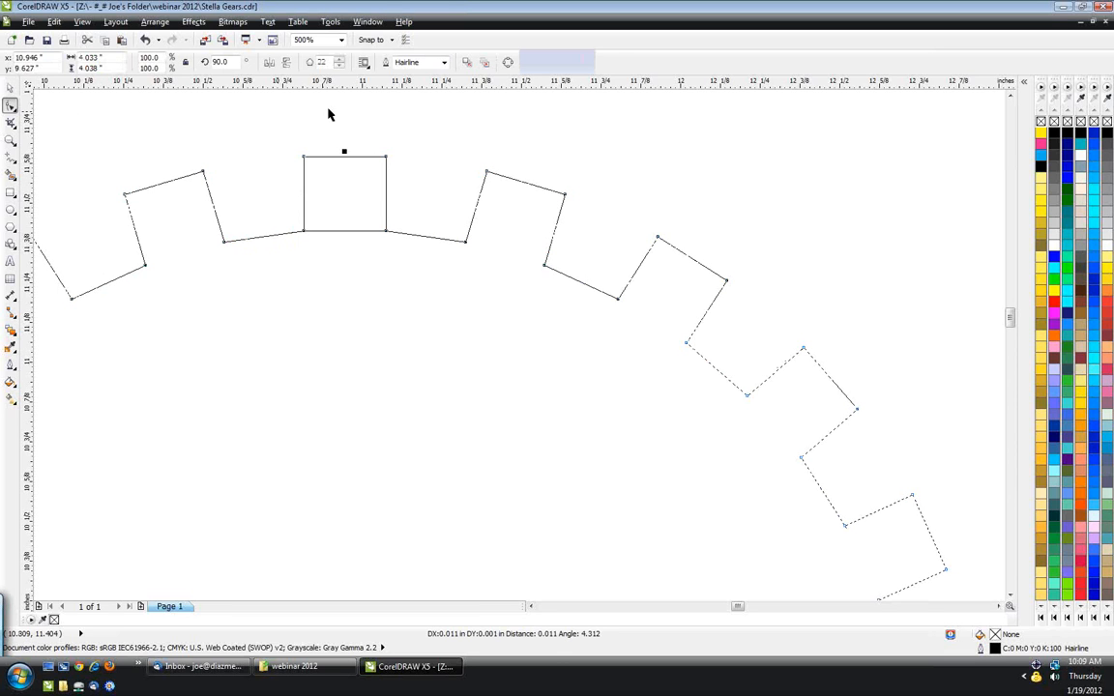
{"action": "left_click", "coordinate": [329, 115]}
{"action": "left_click", "coordinate": [335, 230]}
{"action": "key", "text": "Delete"}
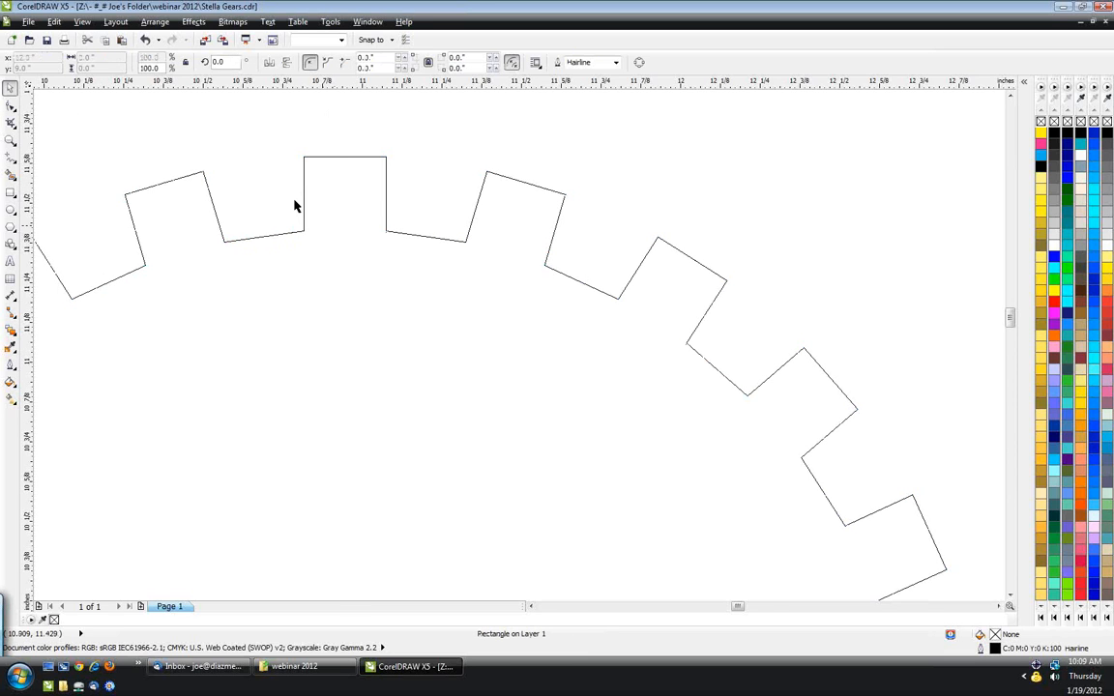
- Select the top tooth's two outer corner nodes with the Shape tool and open the Fillet/Scallop/Chamfer settings
{"action": "scroll", "coordinate": [295, 205], "scroll_direction": "down", "scroll_amount": 3}
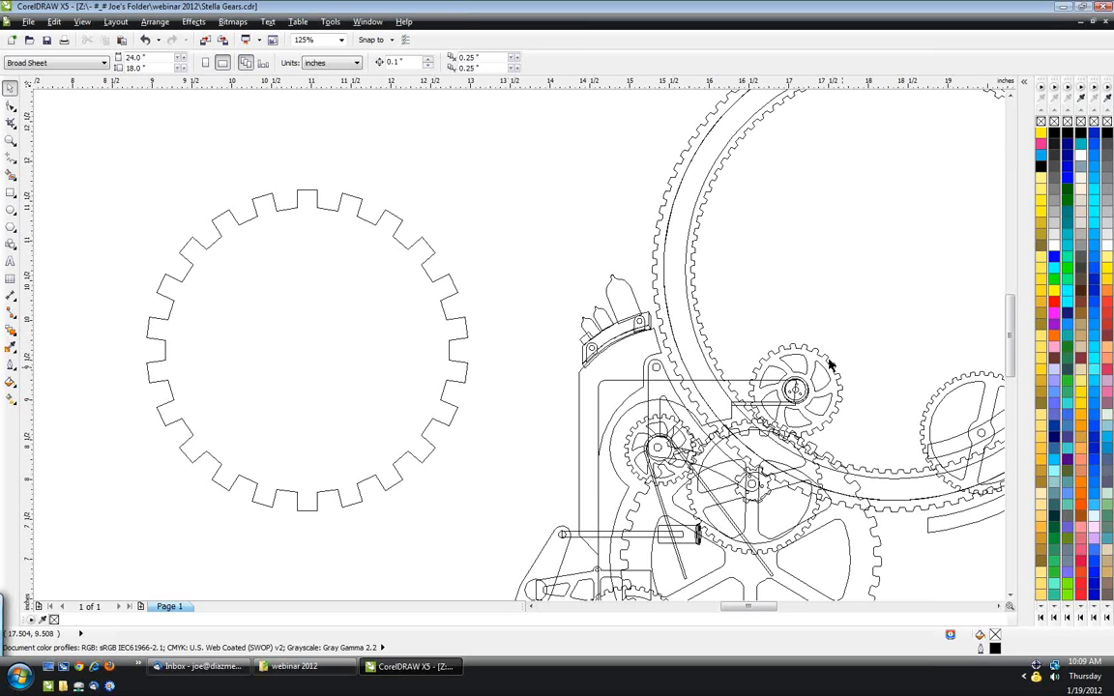
{"action": "scroll", "coordinate": [830, 364], "scroll_direction": "up", "scroll_amount": 1}
{"action": "scroll", "coordinate": [829, 362], "scroll_direction": "up", "scroll_amount": 3}
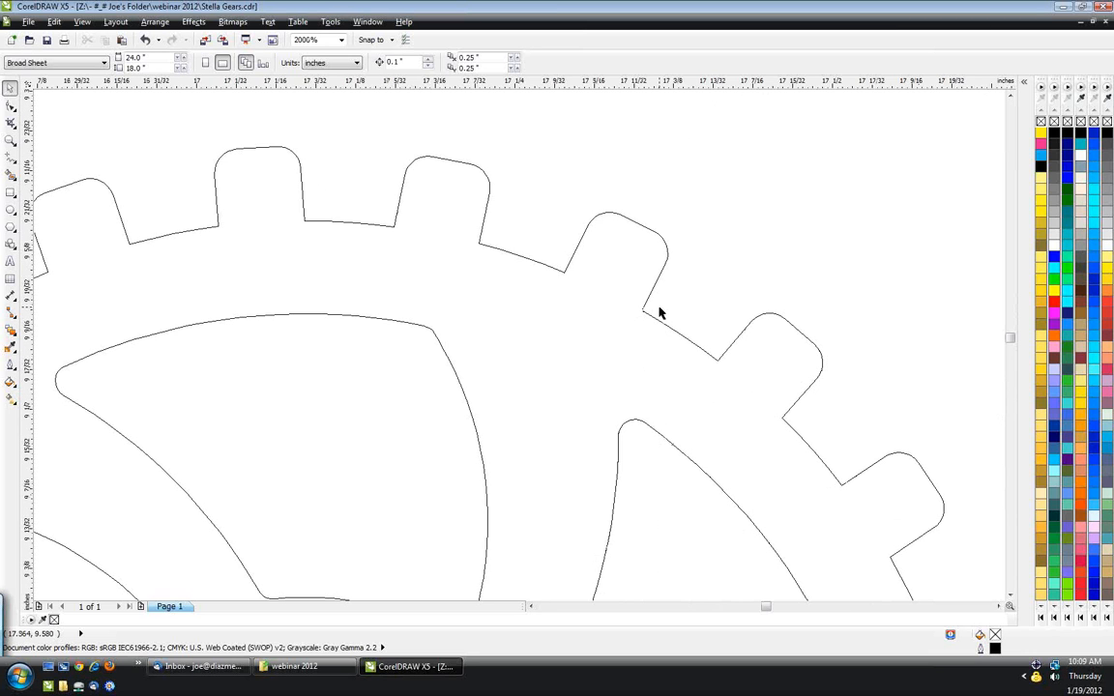
{"action": "scroll", "coordinate": [659, 308], "scroll_direction": "down", "scroll_amount": 1}
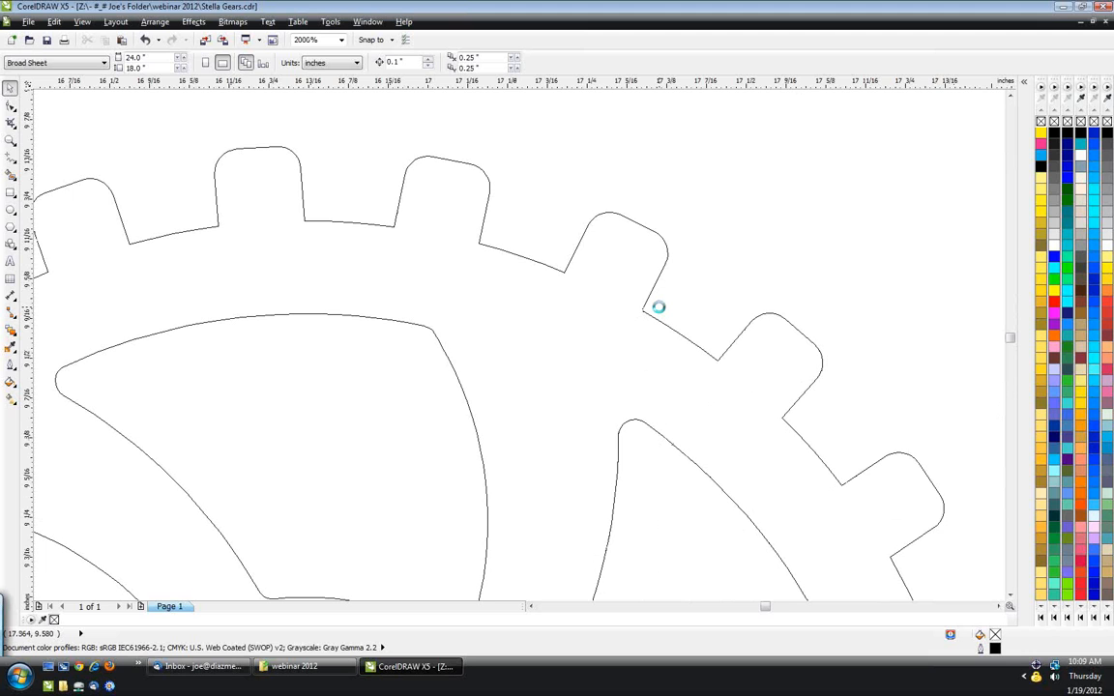
{"action": "scroll", "coordinate": [659, 308], "scroll_direction": "down", "scroll_amount": 2}
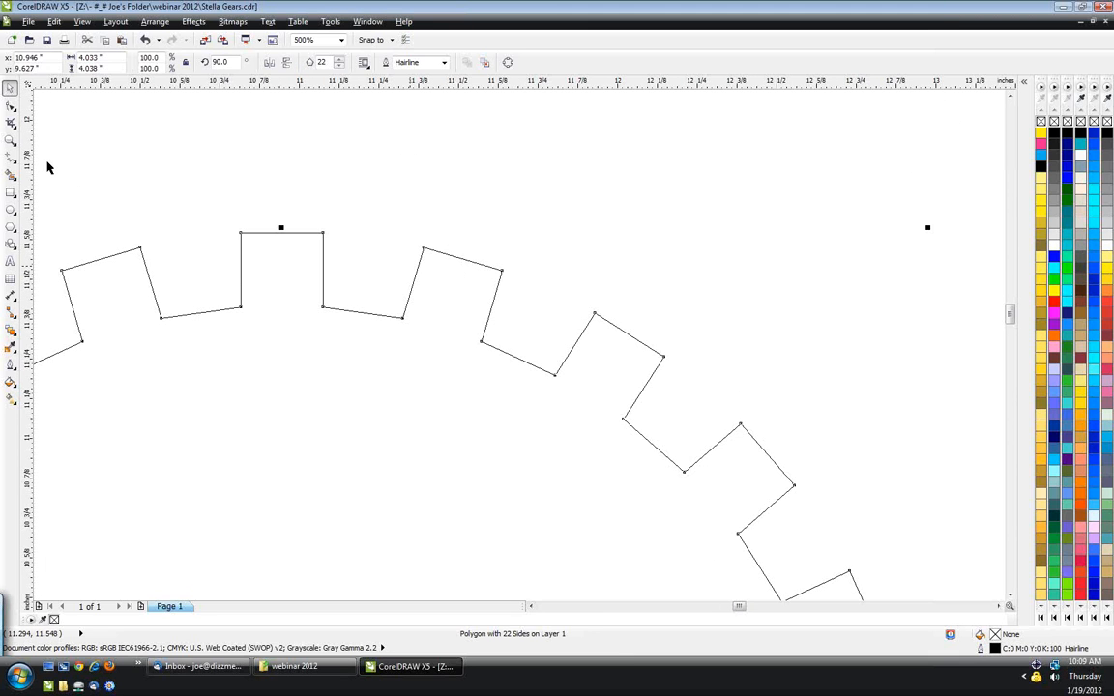
{"action": "key", "text": "F10"}
{"action": "left_click_drag", "start_coordinate": [209, 194], "coordinate": [346, 254]}
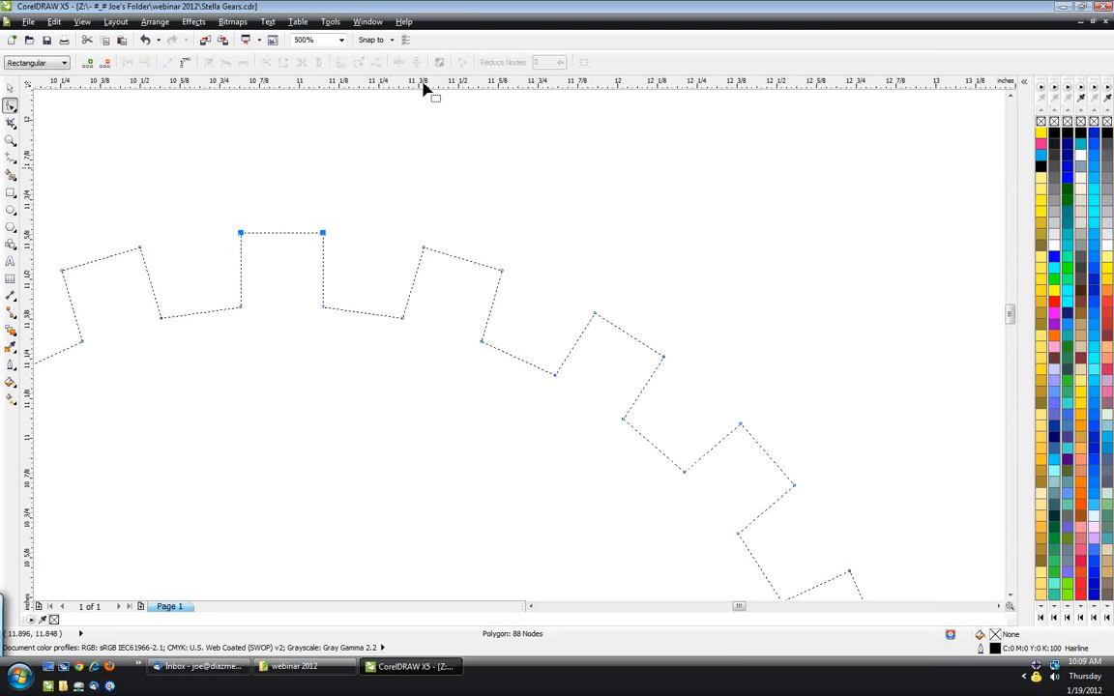
{"action": "left_click", "coordinate": [367, 22]}
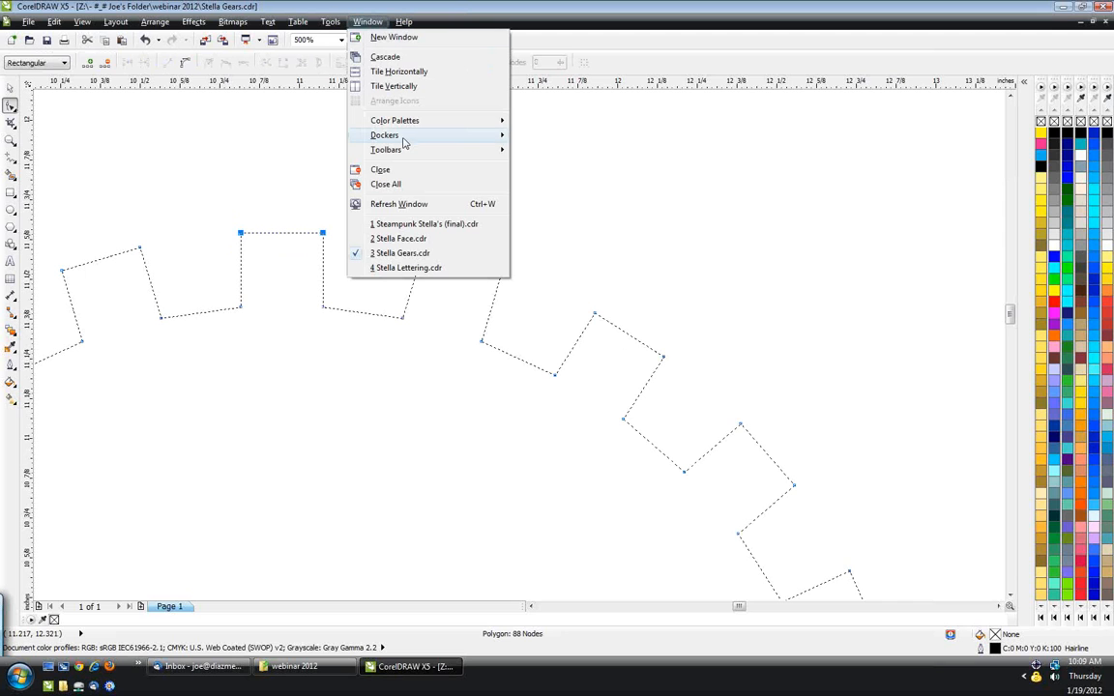
{"action": "mouse_move", "coordinate": [404, 141]}
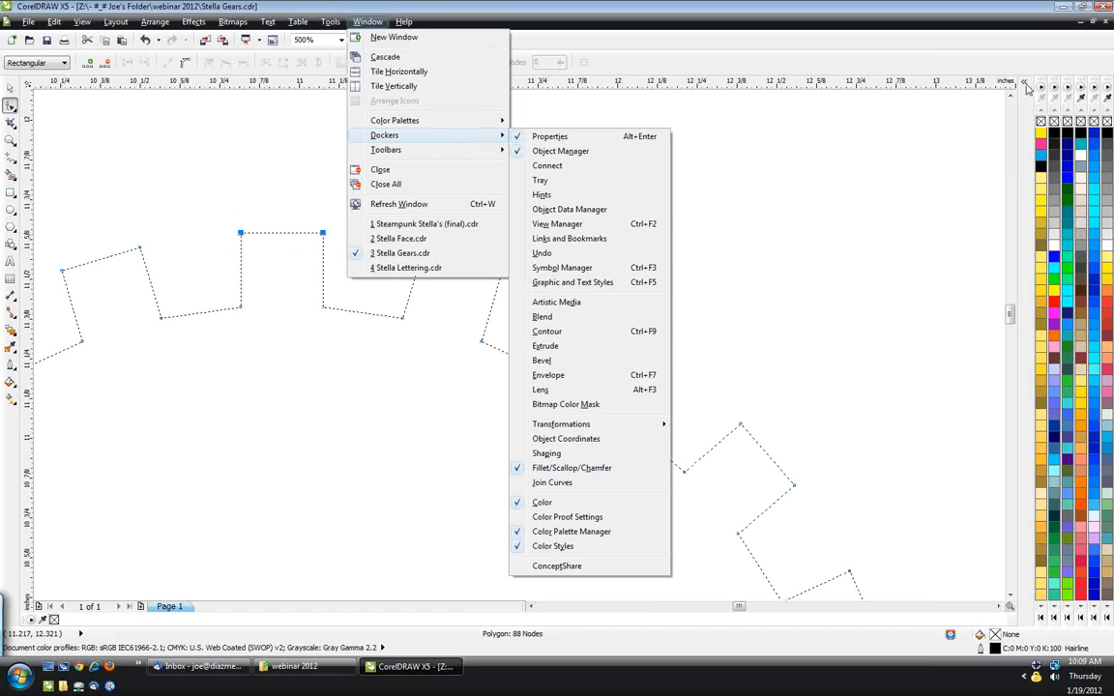
{"action": "left_click", "coordinate": [1025, 85]}
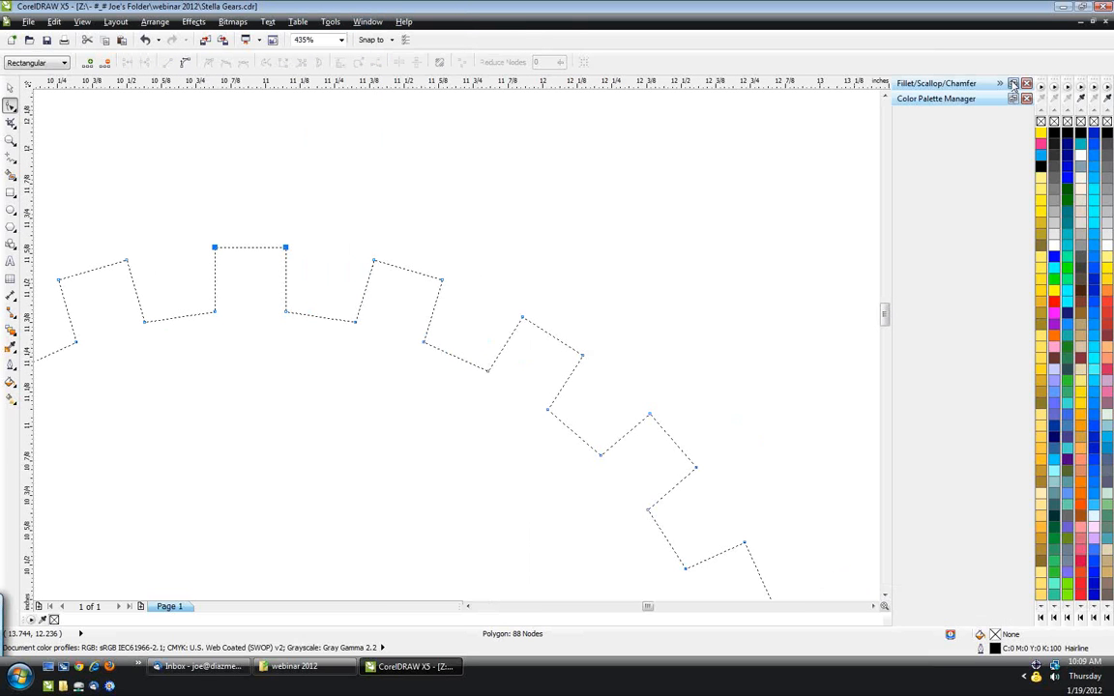
{"action": "left_click", "coordinate": [1012, 85]}
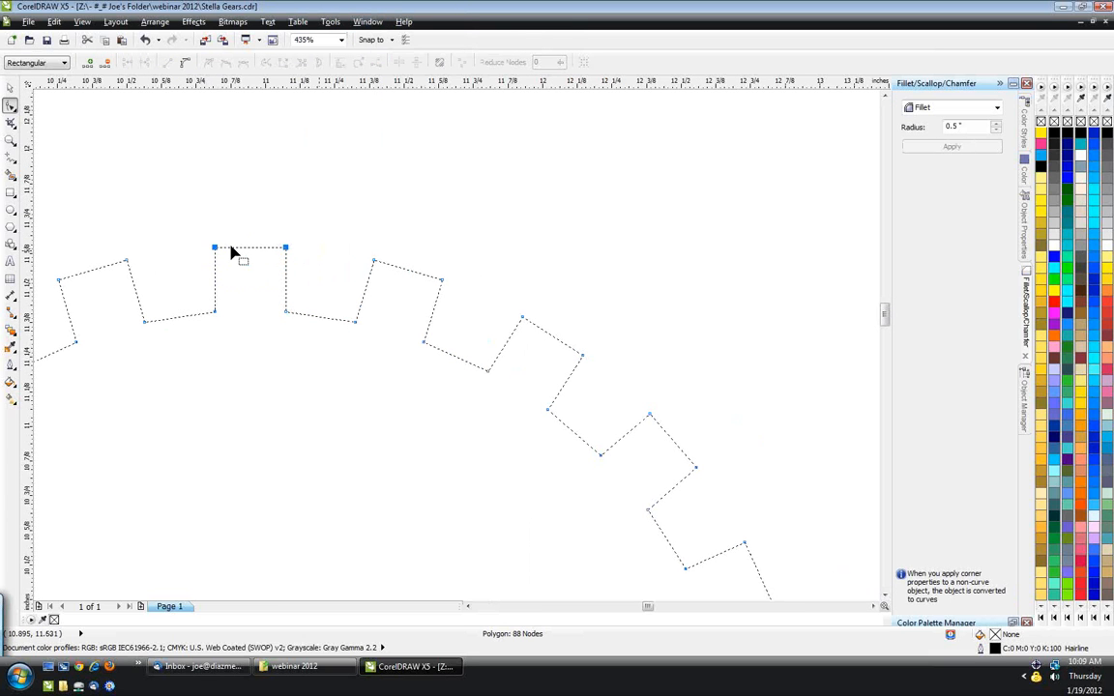
{"action": "scroll", "coordinate": [232, 254], "scroll_direction": "up", "scroll_amount": 3}
{"action": "left_click", "coordinate": [996, 125]}
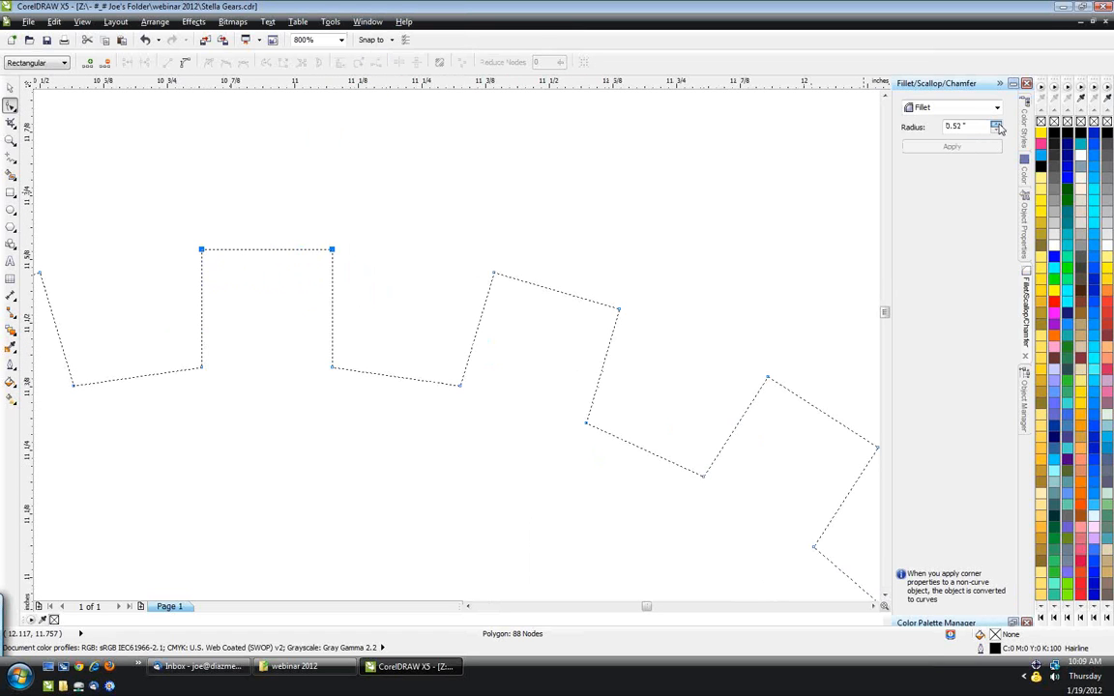
{"action": "left_click", "coordinate": [998, 131]}
{"action": "left_click", "coordinate": [997, 130]}
{"action": "left_click", "coordinate": [469, 216]}
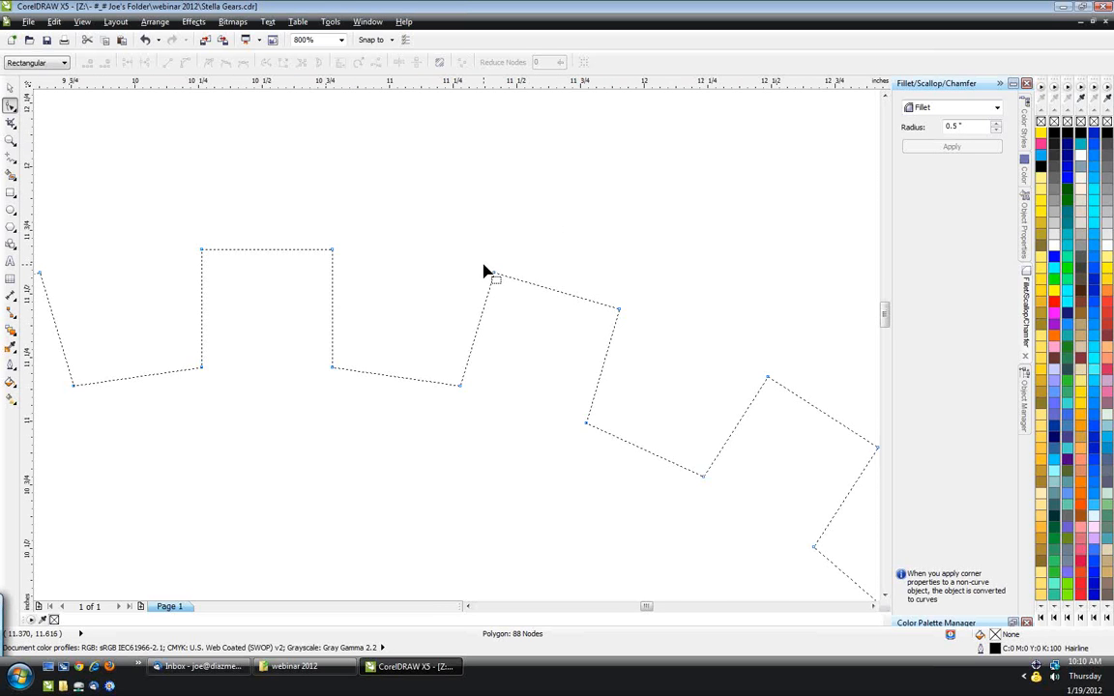
{"action": "scroll", "coordinate": [483, 272], "scroll_direction": "down", "scroll_amount": 3}
{"action": "left_click_drag", "start_coordinate": [241, 218], "coordinate": [622, 543]}
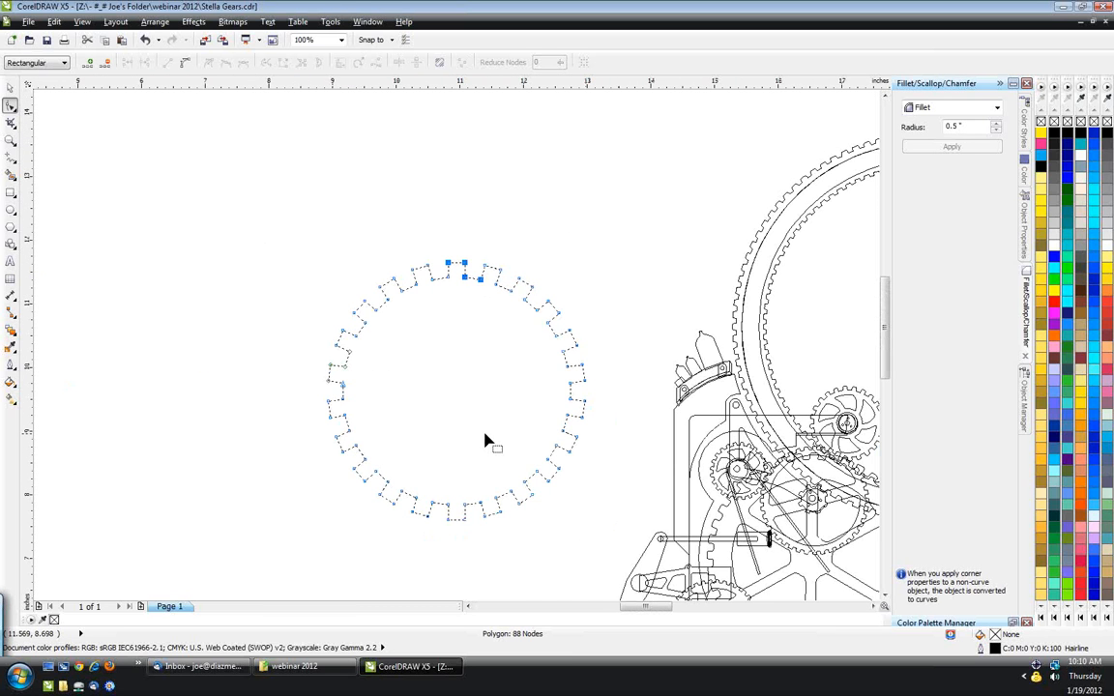
{"action": "scroll", "coordinate": [474, 404], "scroll_direction": "up", "scroll_amount": 1}
{"action": "left_click", "coordinate": [11, 87]}
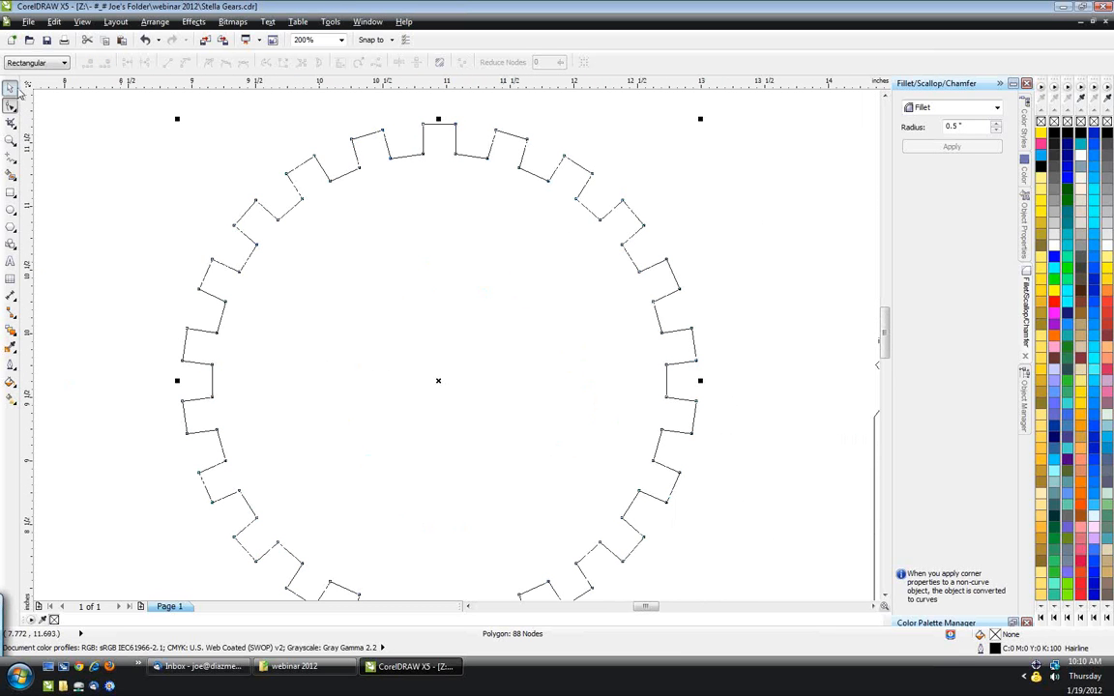
{"action": "left_click", "coordinate": [14, 88]}
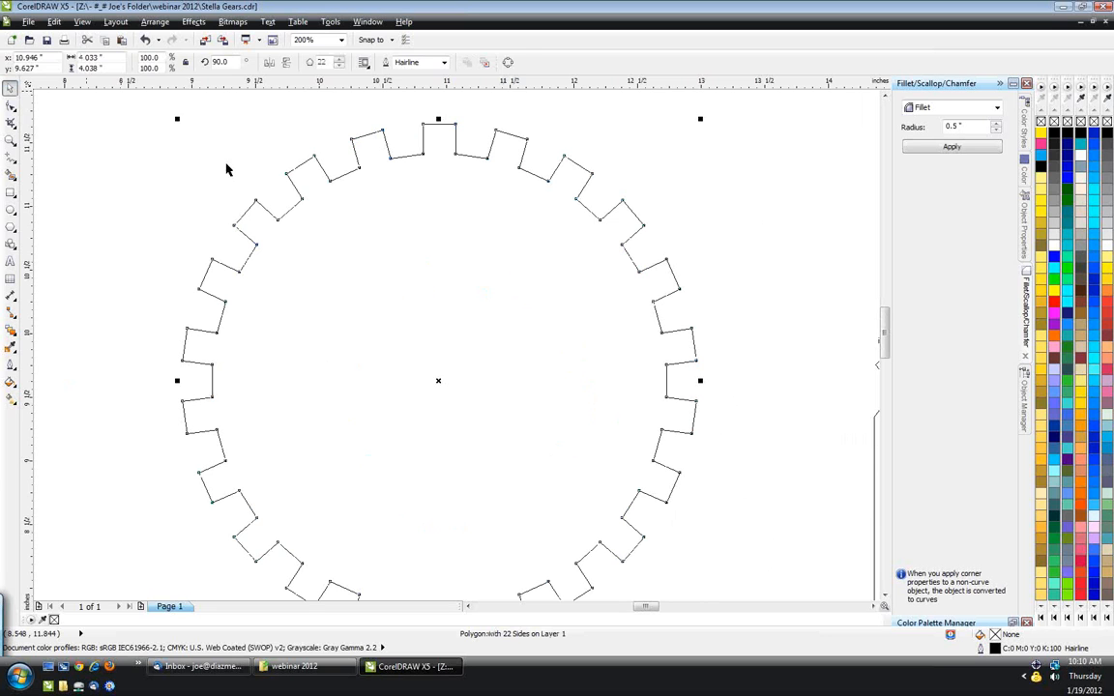
{"action": "left_click", "coordinate": [226, 171]}
{"action": "left_click", "coordinate": [217, 256]}
{"action": "left_click", "coordinate": [11, 106]}
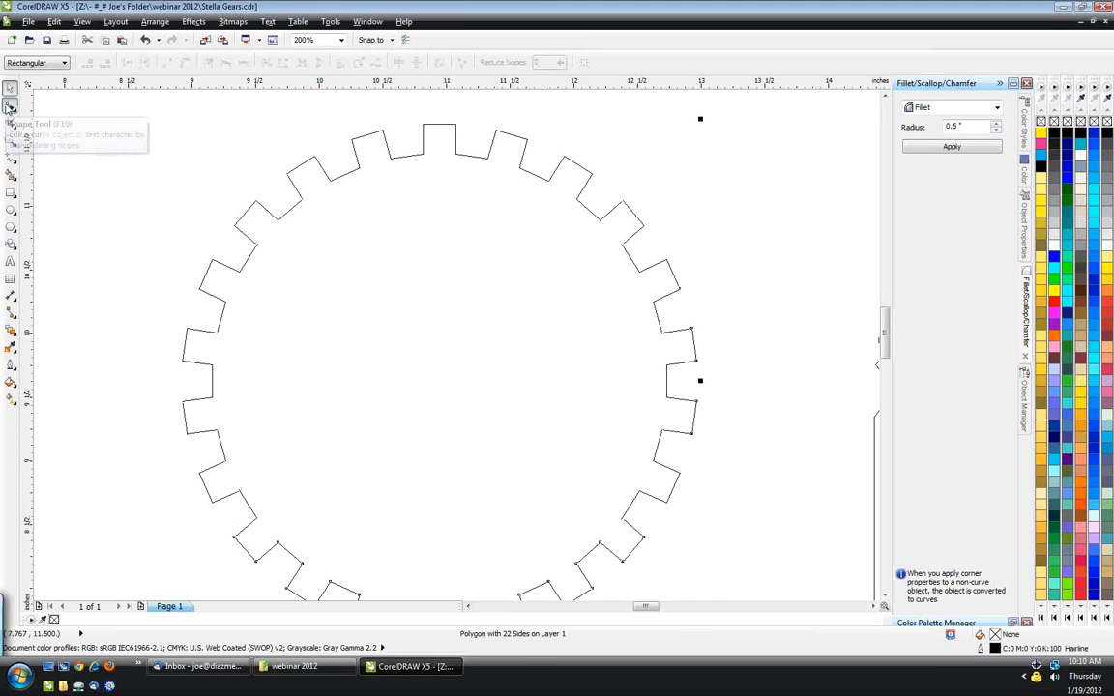
- Try raising the gear polygon's number of sides step by step to 28, and set it back to 22
{"action": "left_click", "coordinate": [11, 228]}
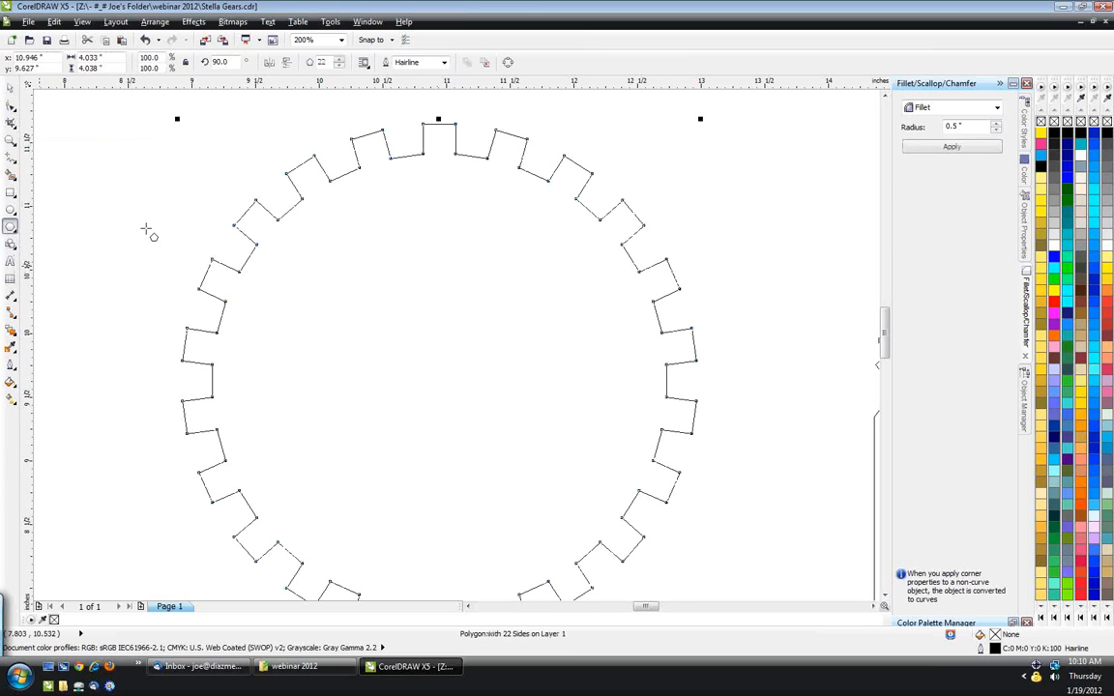
{"action": "left_click", "coordinate": [337, 59]}
{"action": "left_click", "coordinate": [337, 59]}
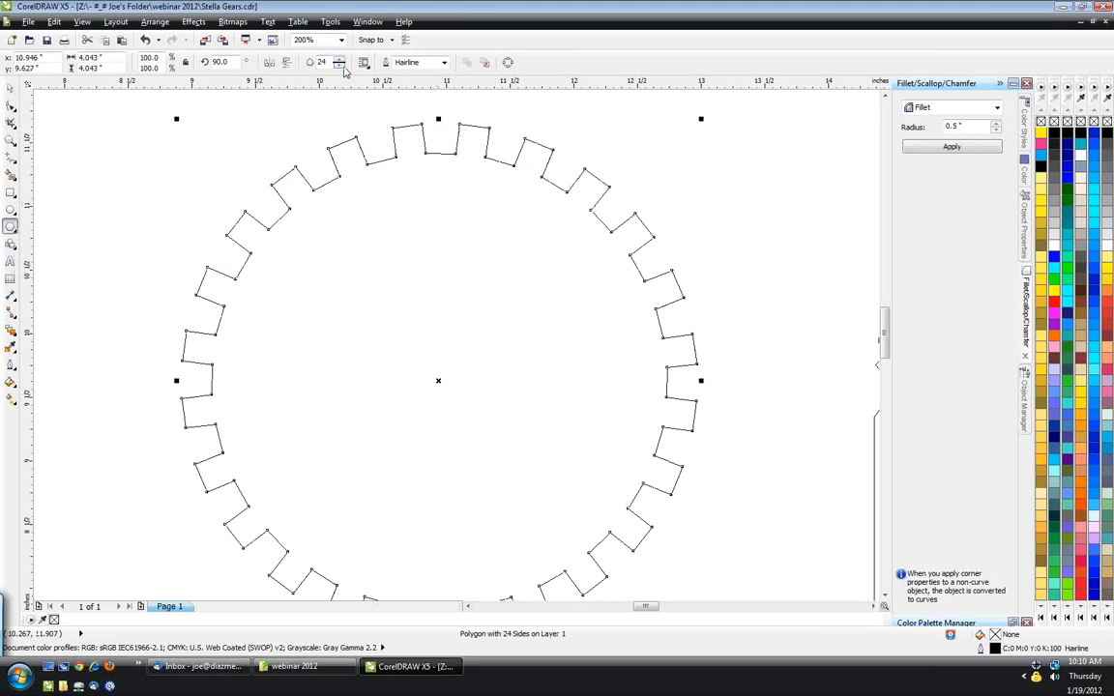
{"action": "left_click", "coordinate": [338, 59]}
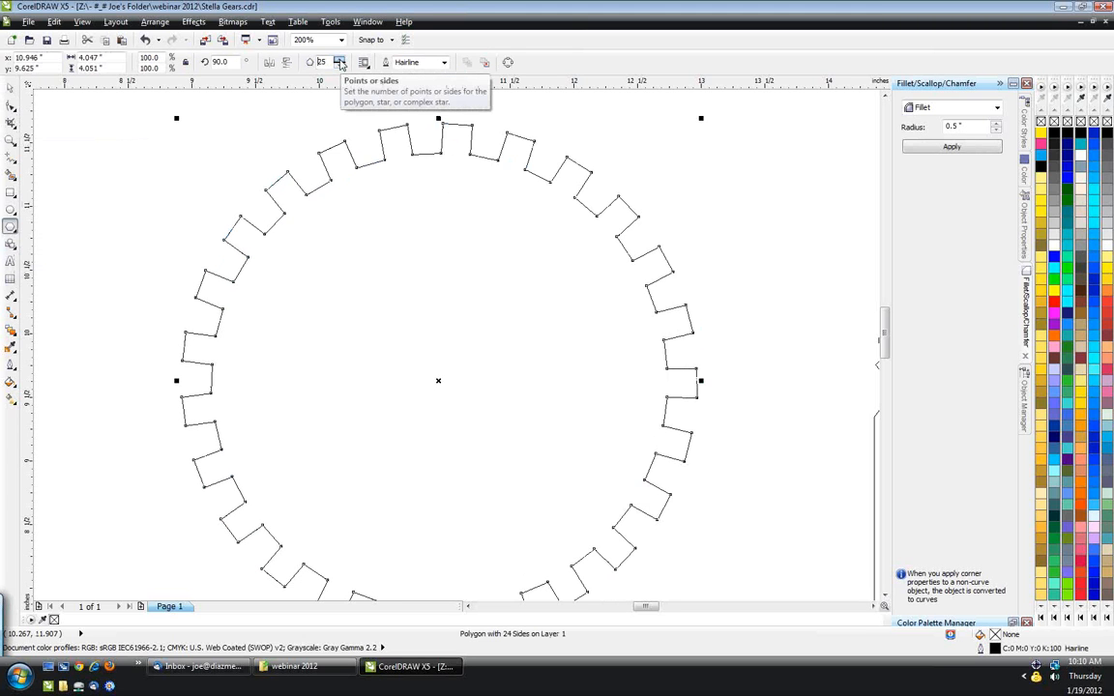
{"action": "left_click", "coordinate": [338, 59]}
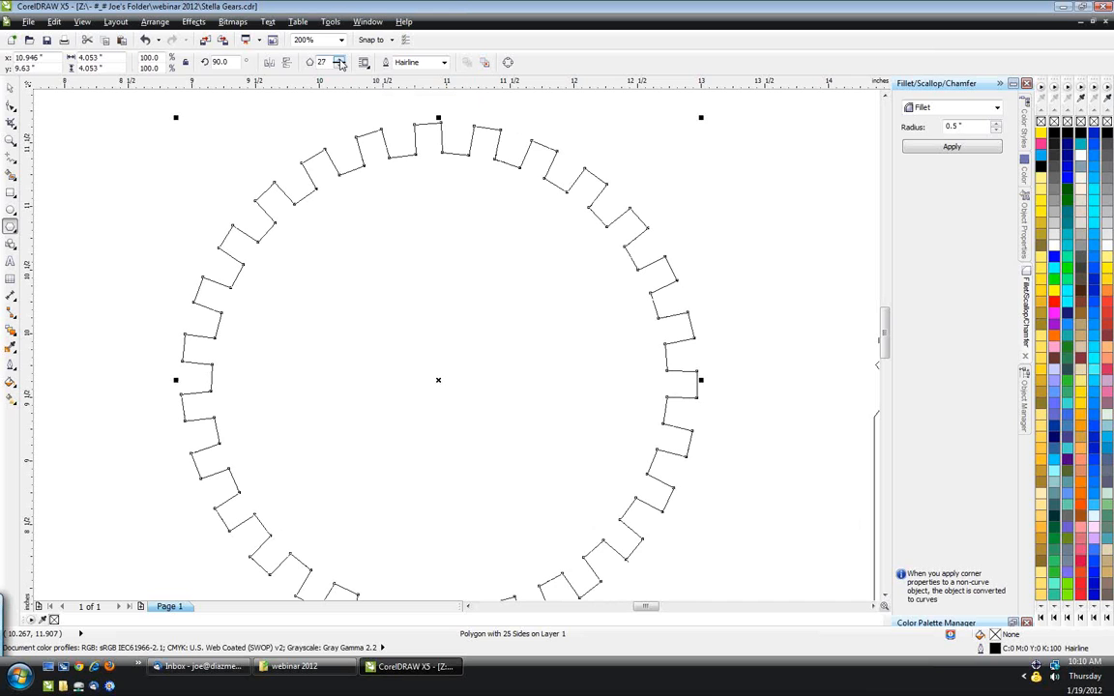
{"action": "left_click", "coordinate": [338, 59]}
{"action": "left_click", "coordinate": [338, 59]}
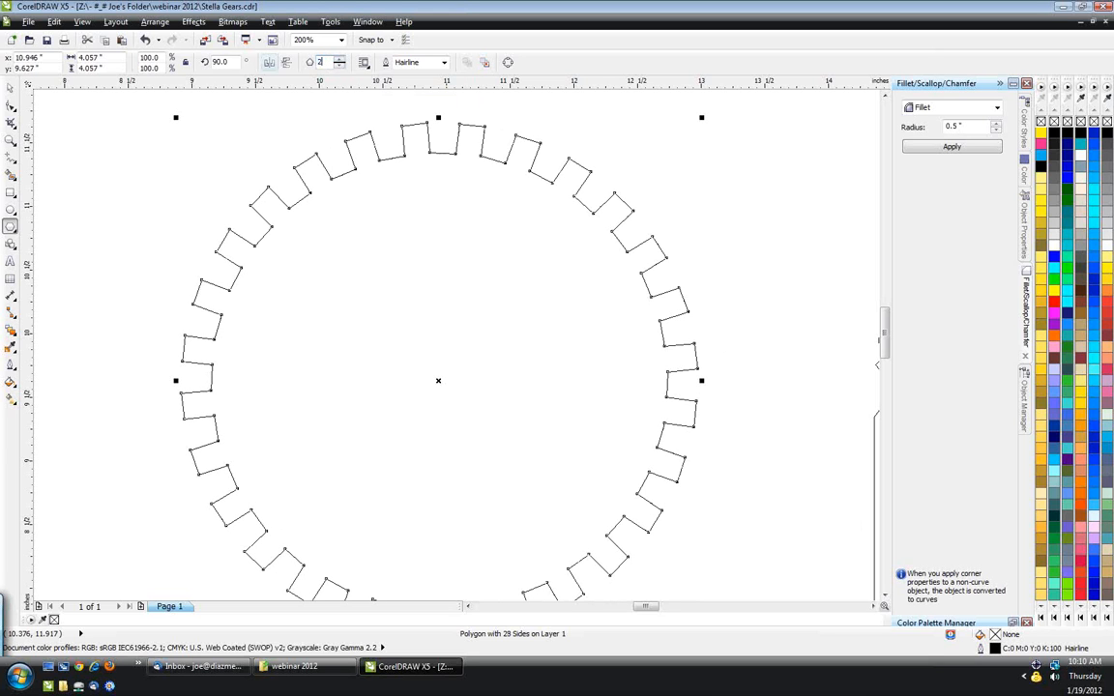
{"action": "type", "text": "22"}
{"action": "key", "text": "Return"}
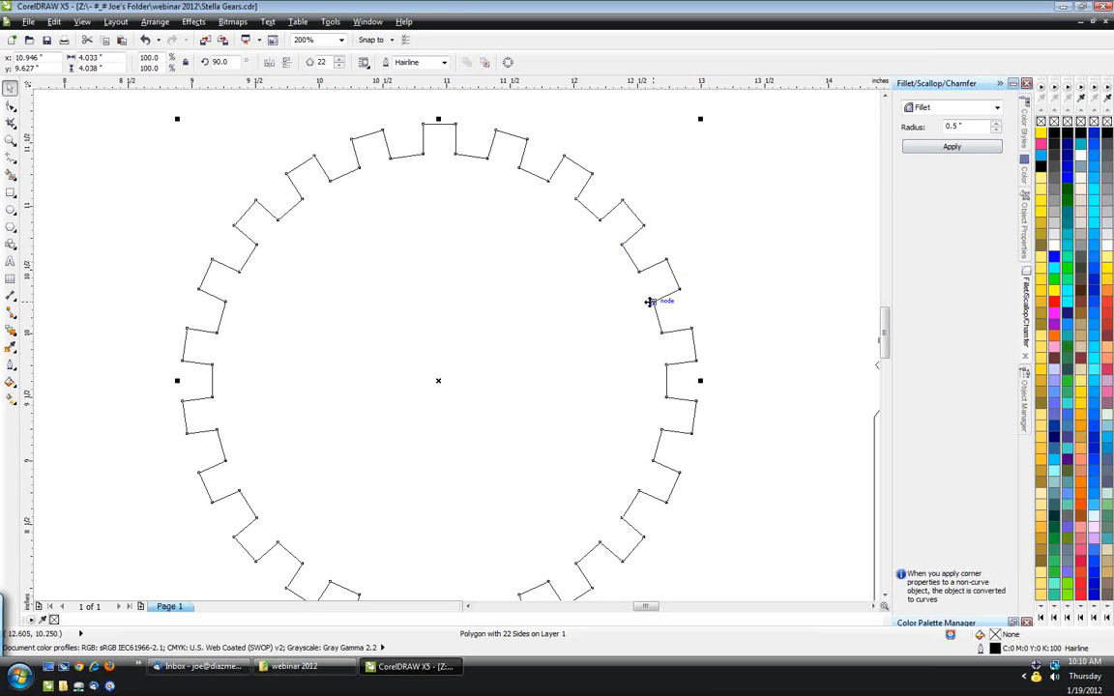
- Convert the 22-sided gear polygon to curves
{"action": "right_click", "coordinate": [443, 295]}
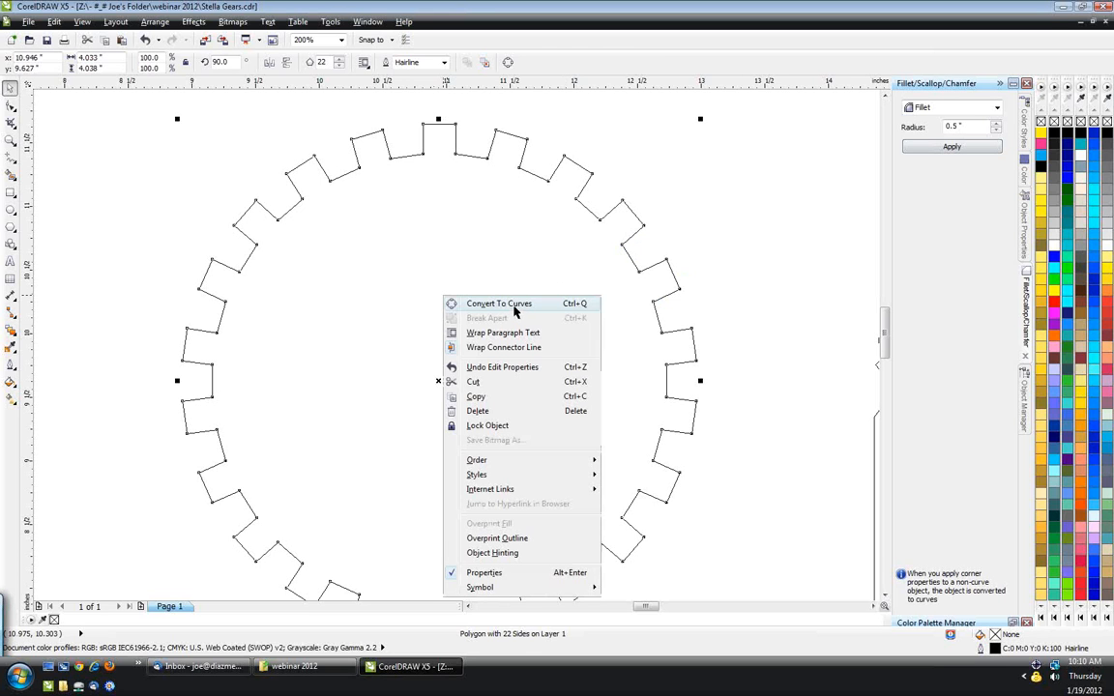
{"action": "left_click", "coordinate": [513, 304]}
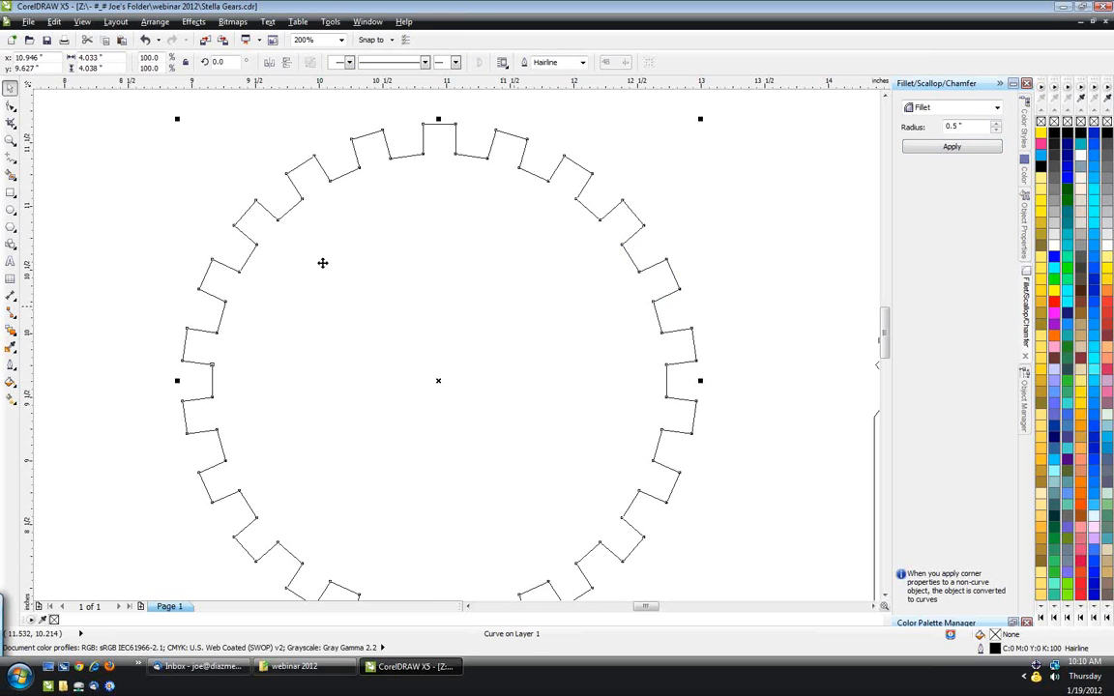
- Select all nodes of the gear curve with the Shape tool and try applying a 0.5-inch fillet
{"action": "left_click", "coordinate": [11, 105]}
{"action": "left_click_drag", "start_coordinate": [412, 108], "coordinate": [467, 132]}
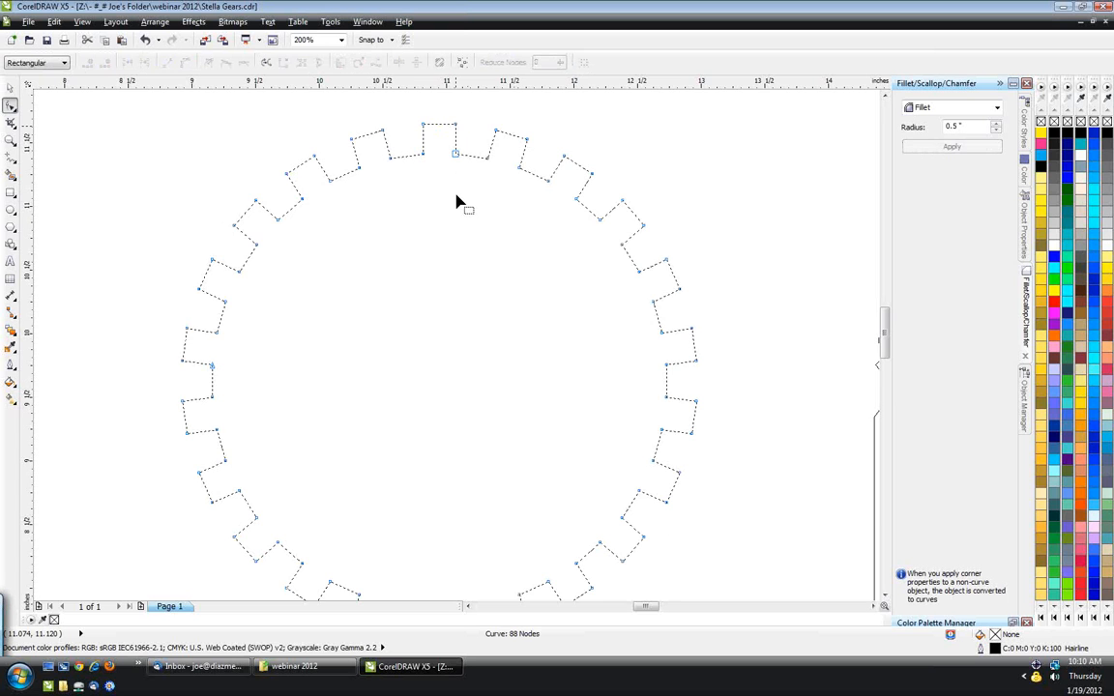
{"action": "scroll", "coordinate": [459, 201], "scroll_direction": "down", "scroll_amount": 2}
{"action": "scroll", "coordinate": [532, 249], "scroll_direction": "up", "scroll_amount": 2}
{"action": "key", "text": "ctrl+a"}
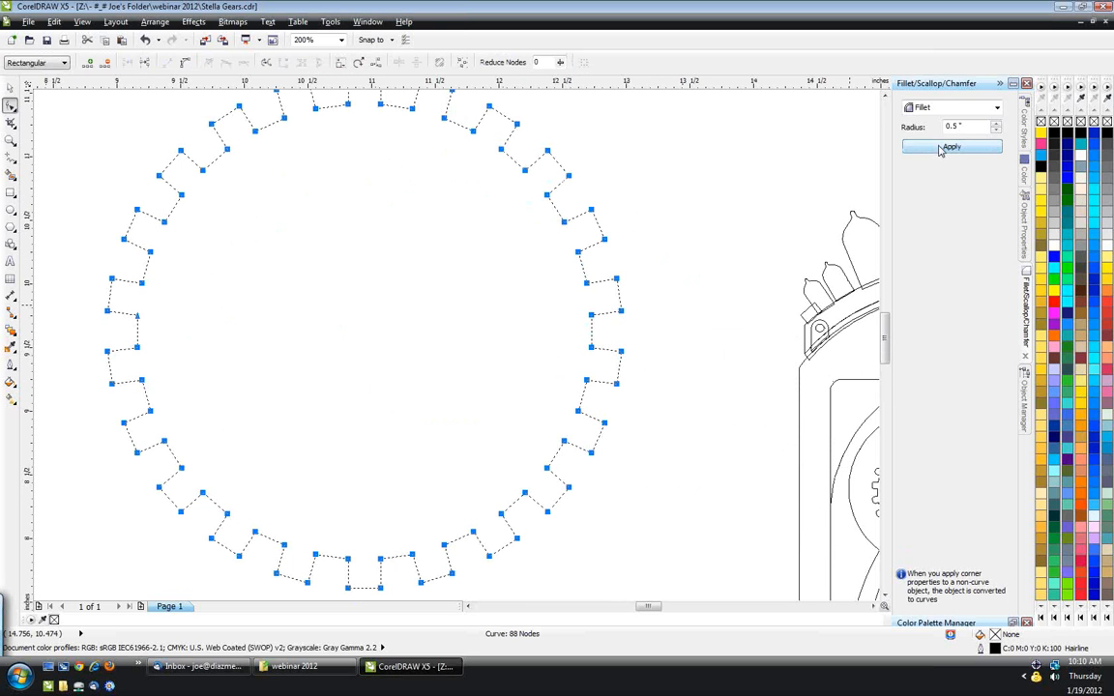
{"action": "left_click", "coordinate": [949, 147]}
{"action": "left_click", "coordinate": [585, 364]}
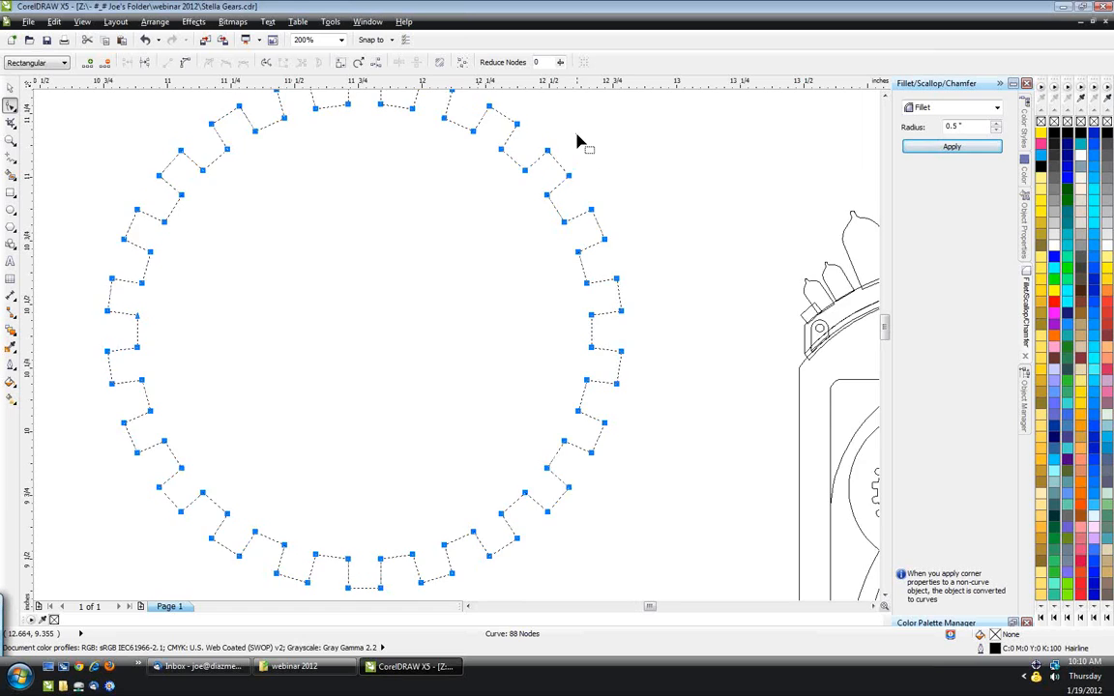
- Set the fillet radius to 0.01 inches and apply it to all of the gear's corners
{"action": "scroll", "coordinate": [581, 143], "scroll_direction": "up", "scroll_amount": 2}
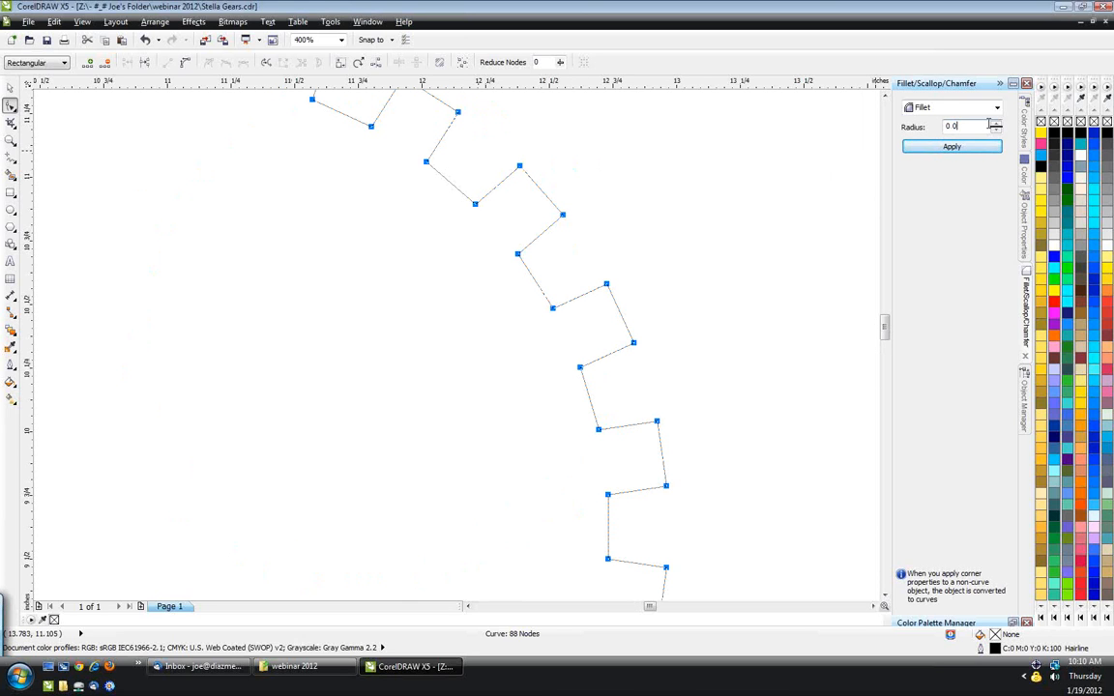
{"action": "left_click", "coordinate": [975, 147]}
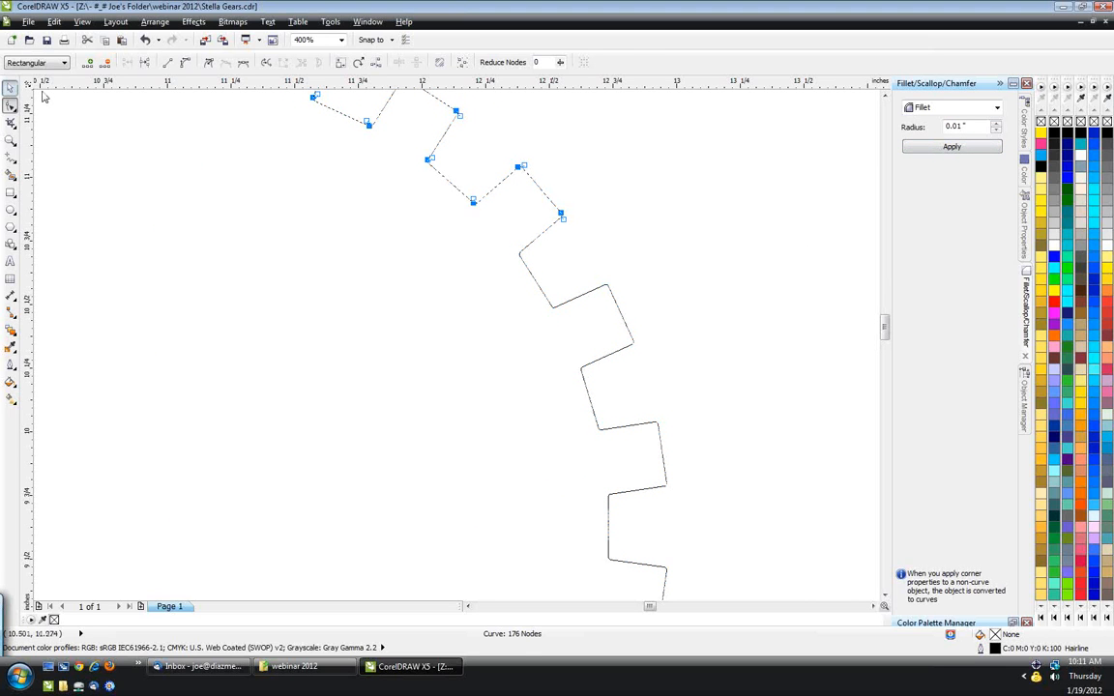
{"action": "key", "text": "space"}
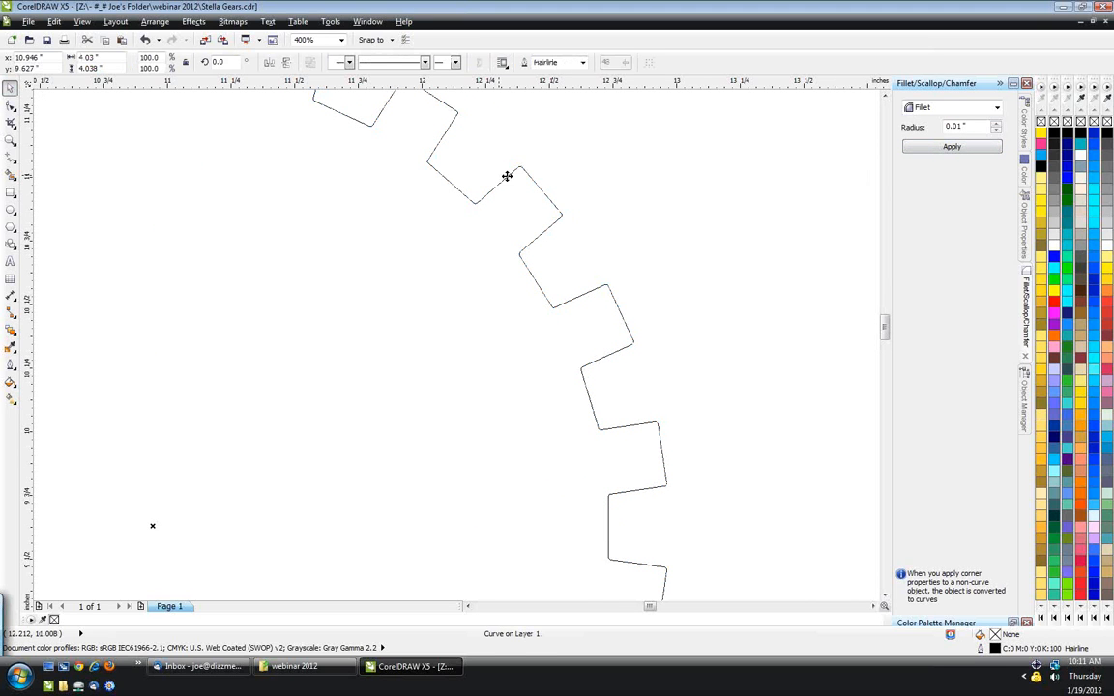
- Set the fillet radius to 0.03 inches and apply it to all of the gear's corners
{"action": "scroll", "coordinate": [507, 176], "scroll_direction": "up", "scroll_amount": 2}
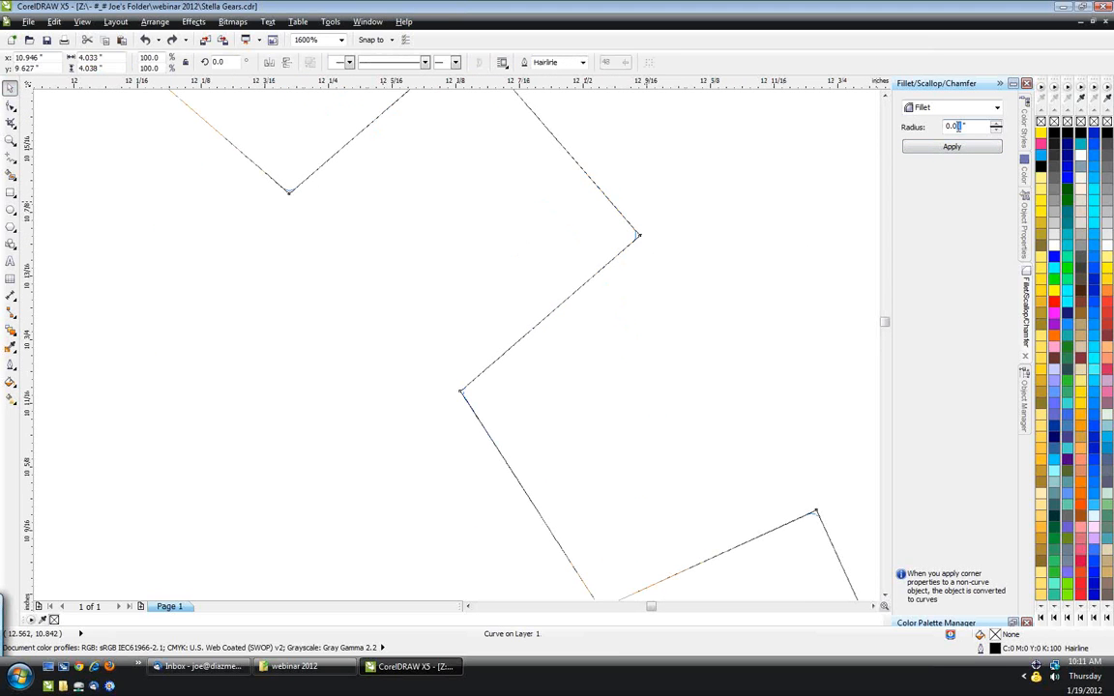
{"action": "left_click", "coordinate": [955, 148]}
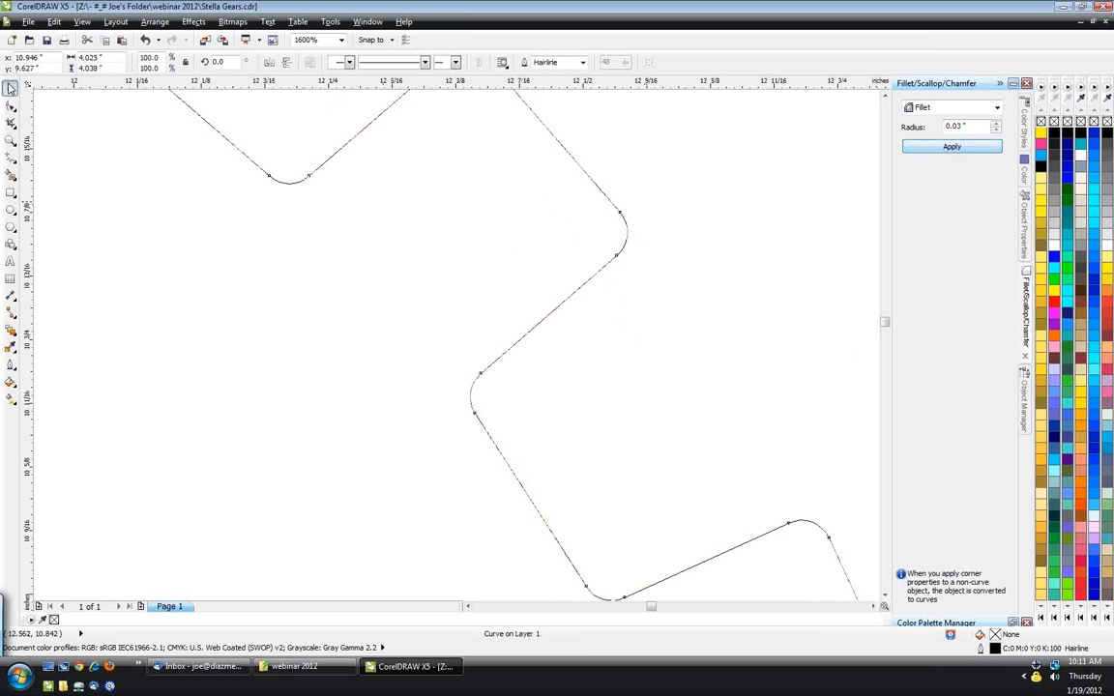
{"action": "scroll", "coordinate": [474, 326], "scroll_direction": "down", "scroll_amount": 1}
{"action": "scroll", "coordinate": [389, 227], "scroll_direction": "down", "scroll_amount": 2}
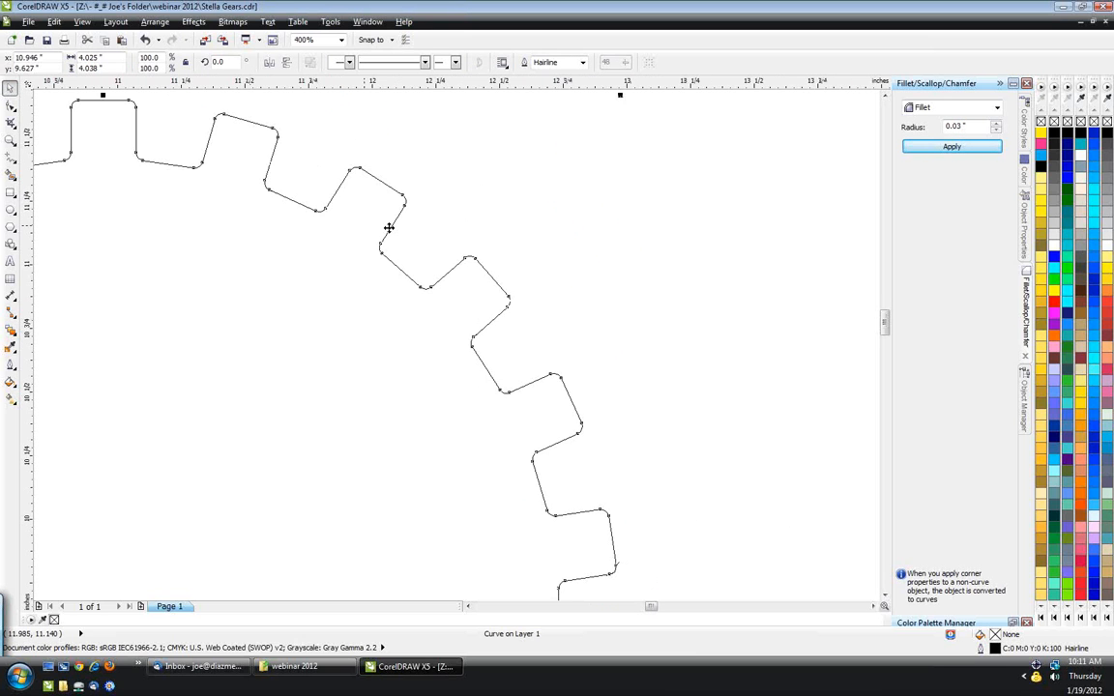
{"action": "scroll", "coordinate": [389, 228], "scroll_direction": "down", "scroll_amount": 1}
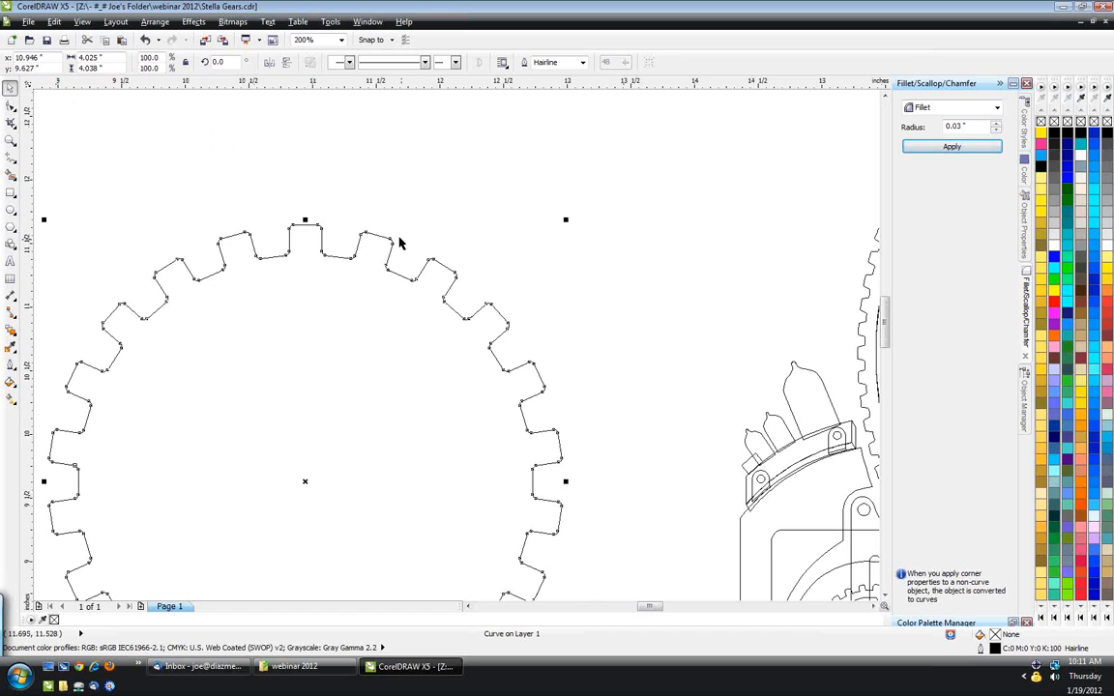
{"action": "scroll", "coordinate": [399, 242], "scroll_direction": "down", "scroll_amount": 1}
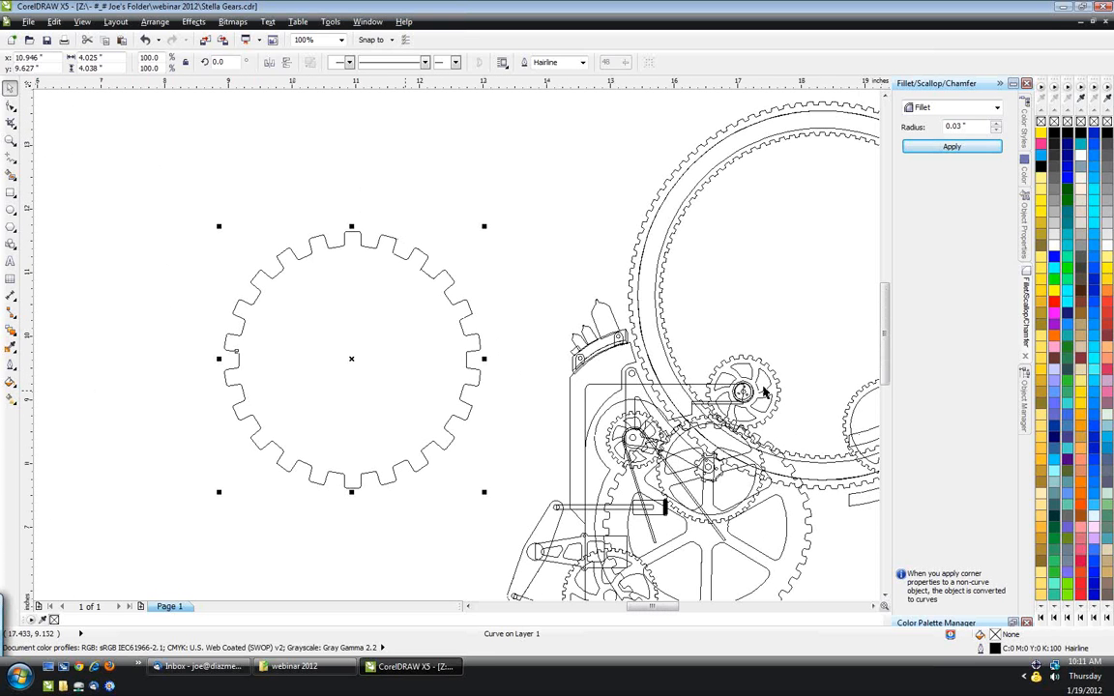
- Draw a circle about 0.73 inches in diameter inside the gear and centre it on the gear
{"action": "scroll", "coordinate": [764, 392], "scroll_direction": "up", "scroll_amount": 1}
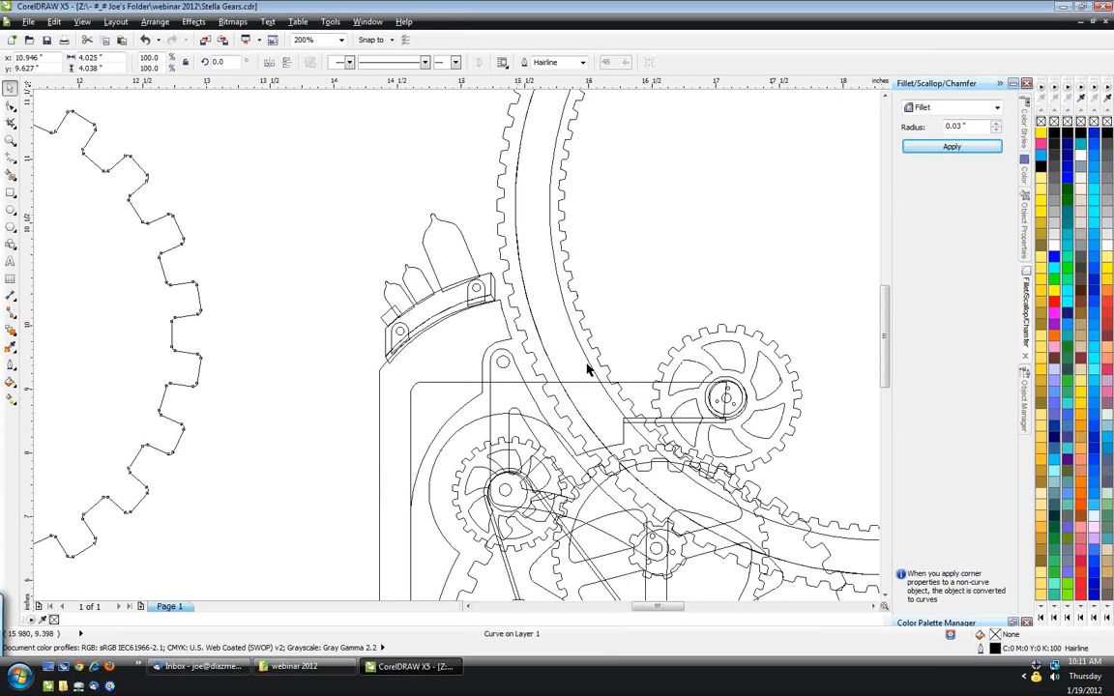
{"action": "scroll", "coordinate": [587, 370], "scroll_direction": "down", "scroll_amount": 1}
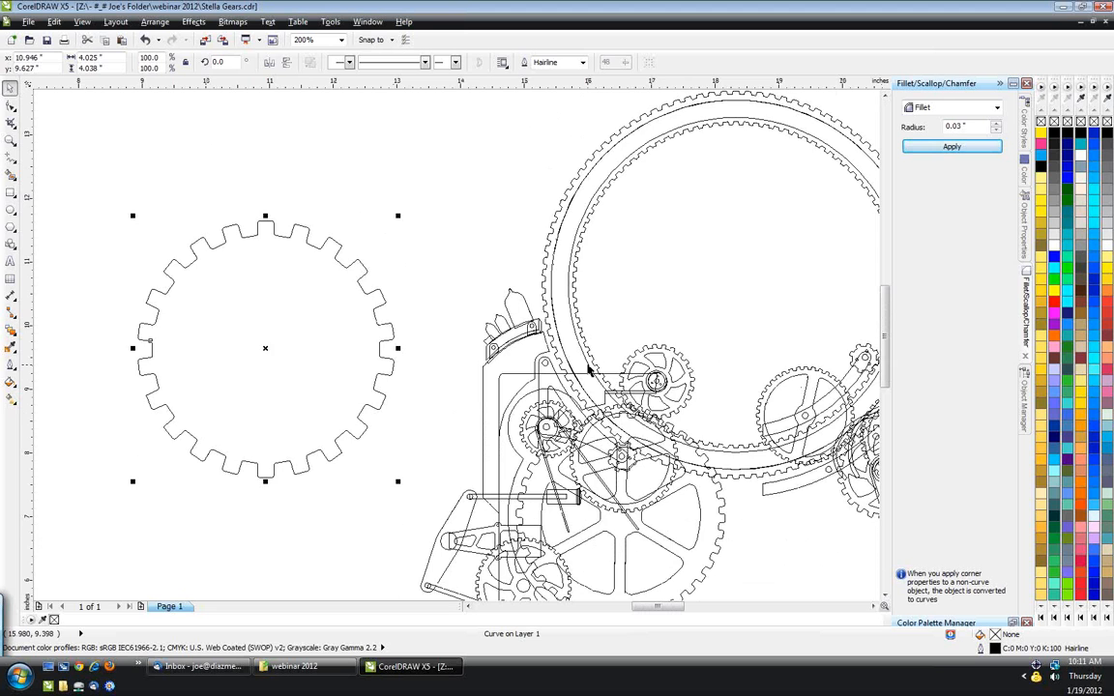
{"action": "scroll", "coordinate": [190, 337], "scroll_direction": "up", "scroll_amount": 1}
{"action": "left_click", "coordinate": [12, 222]}
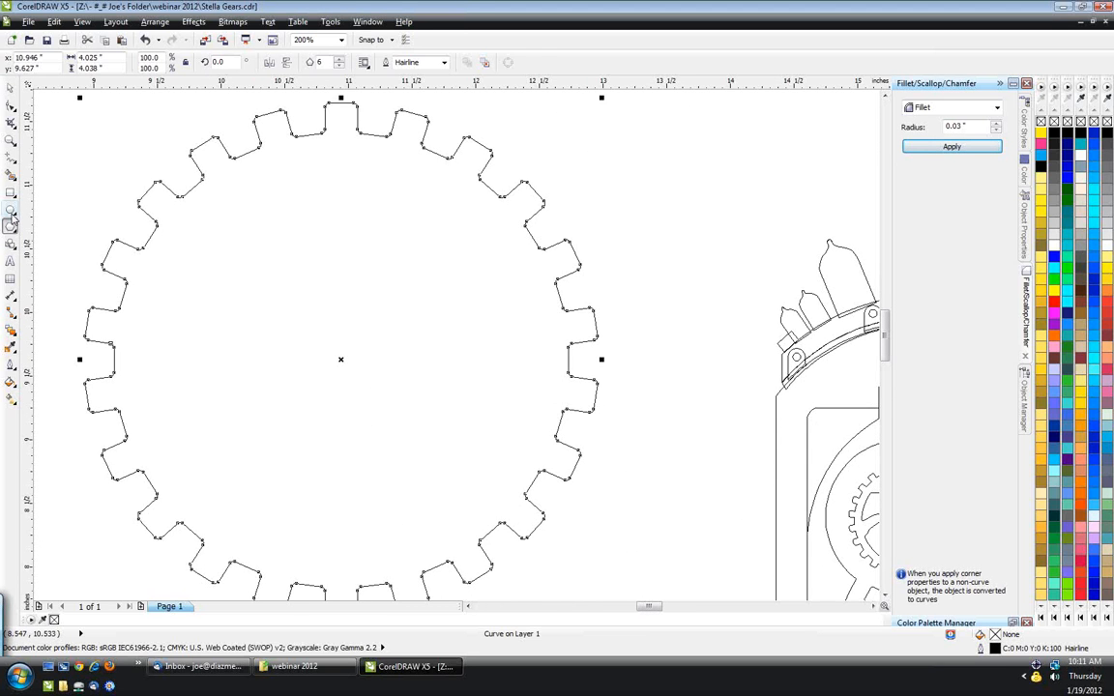
{"action": "left_click", "coordinate": [12, 207]}
{"action": "scroll", "coordinate": [319, 329], "scroll_direction": "down", "scroll_amount": 1}
{"action": "left_click_drag", "start_coordinate": [305, 310], "coordinate": [360, 364]}
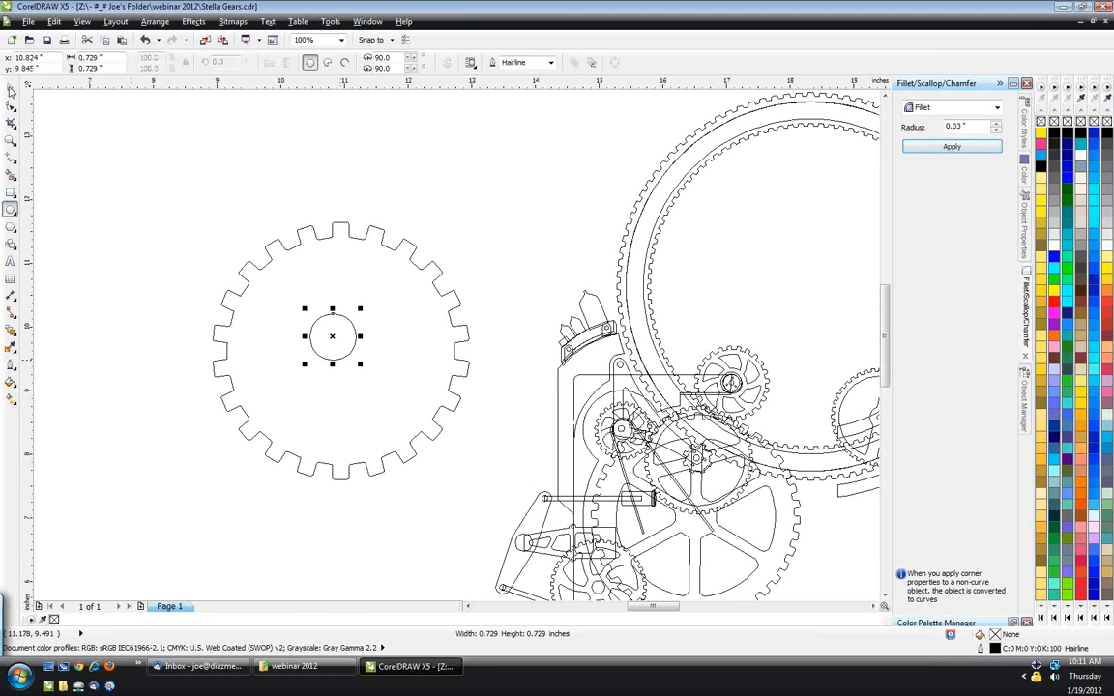
{"action": "left_click", "coordinate": [12, 88]}
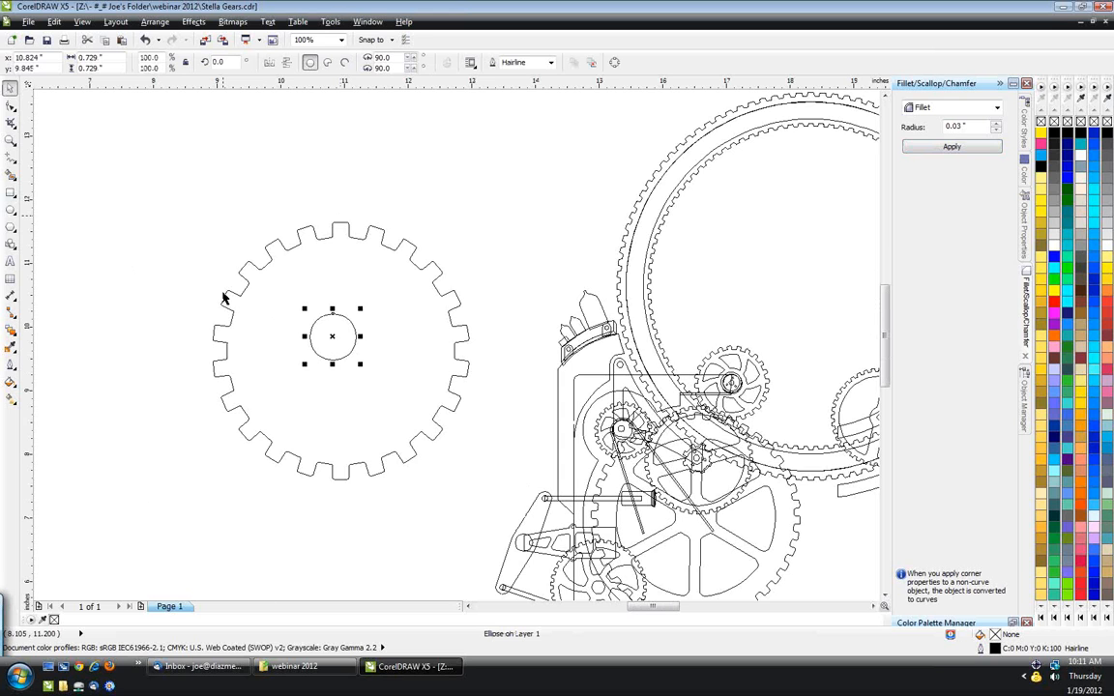
{"action": "scroll", "coordinate": [221, 298], "scroll_direction": "up", "scroll_amount": 1}
{"action": "left_click_drag", "start_coordinate": [517, 326], "coordinate": [391, 360]}
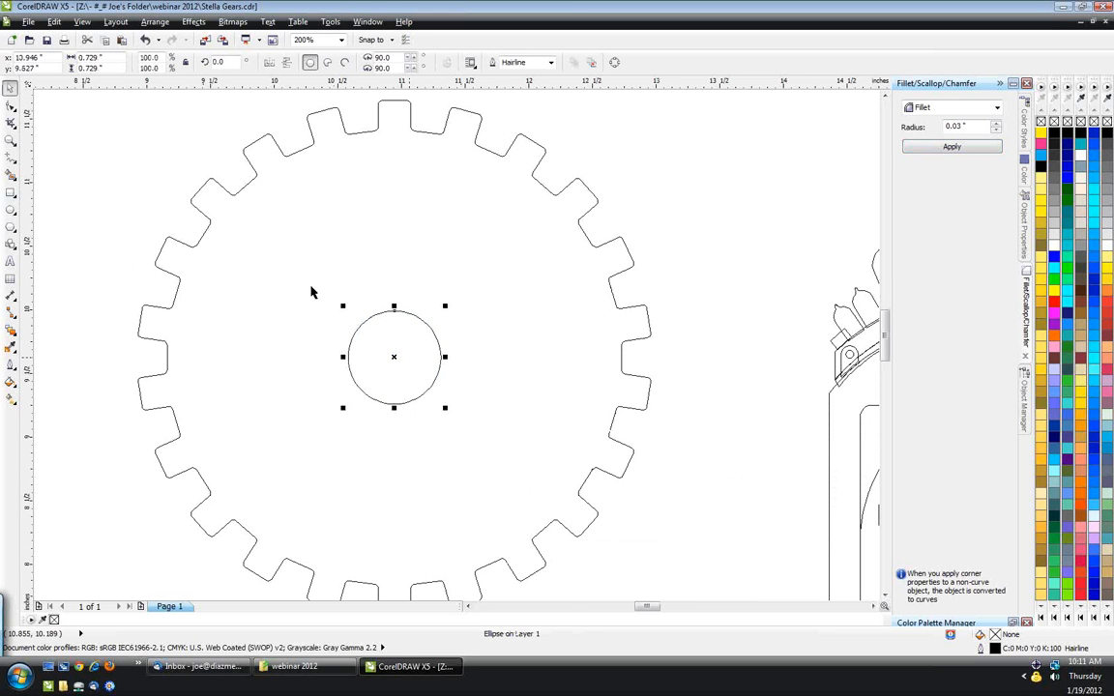
- Draw a closed four-sided wedge from the hub circle towards the teeth, with an outer edge about 1.03 inches and sides about 1.2 and 1.27 inches
{"action": "left_click", "coordinate": [10, 157]}
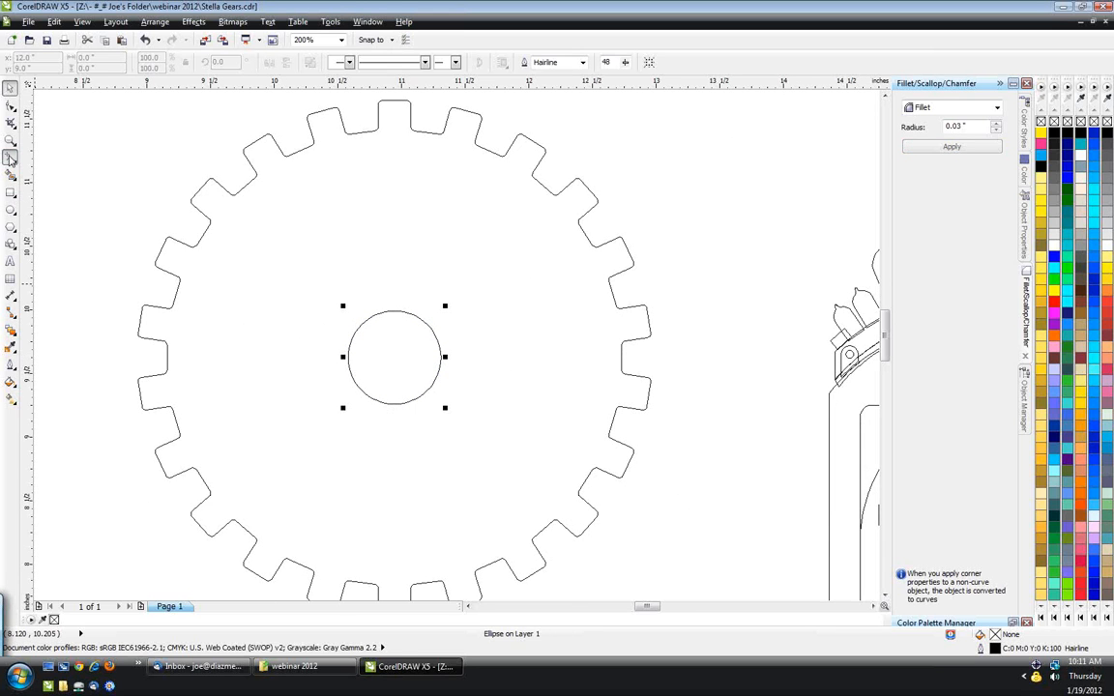
{"action": "left_click", "coordinate": [382, 306]}
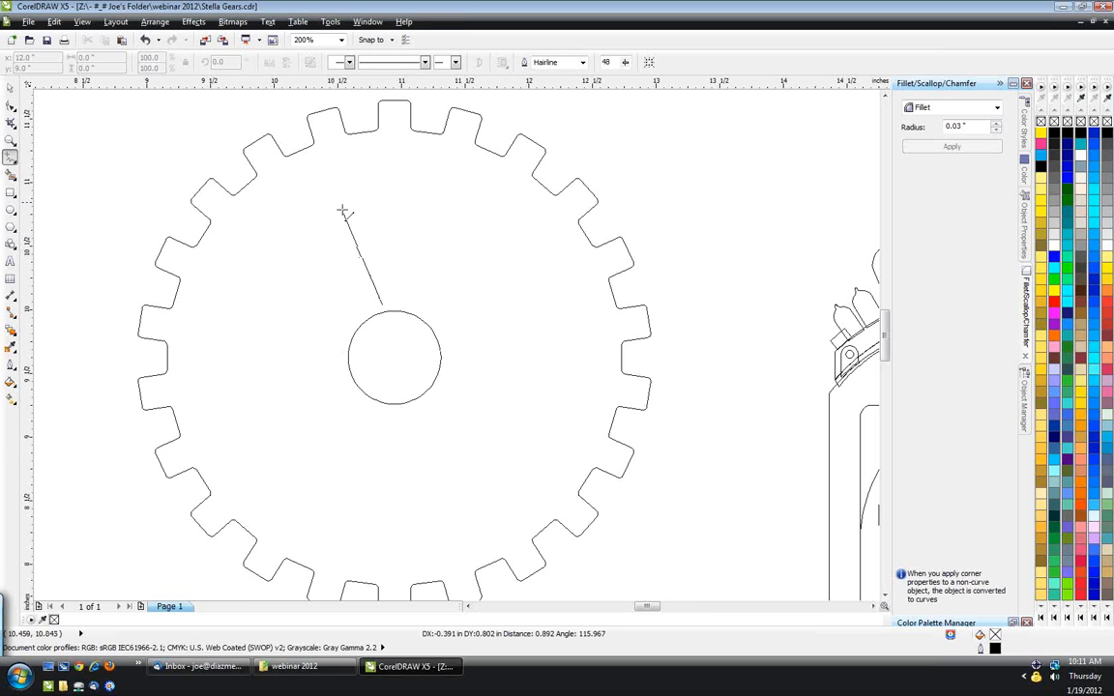
{"action": "left_click", "coordinate": [312, 168]}
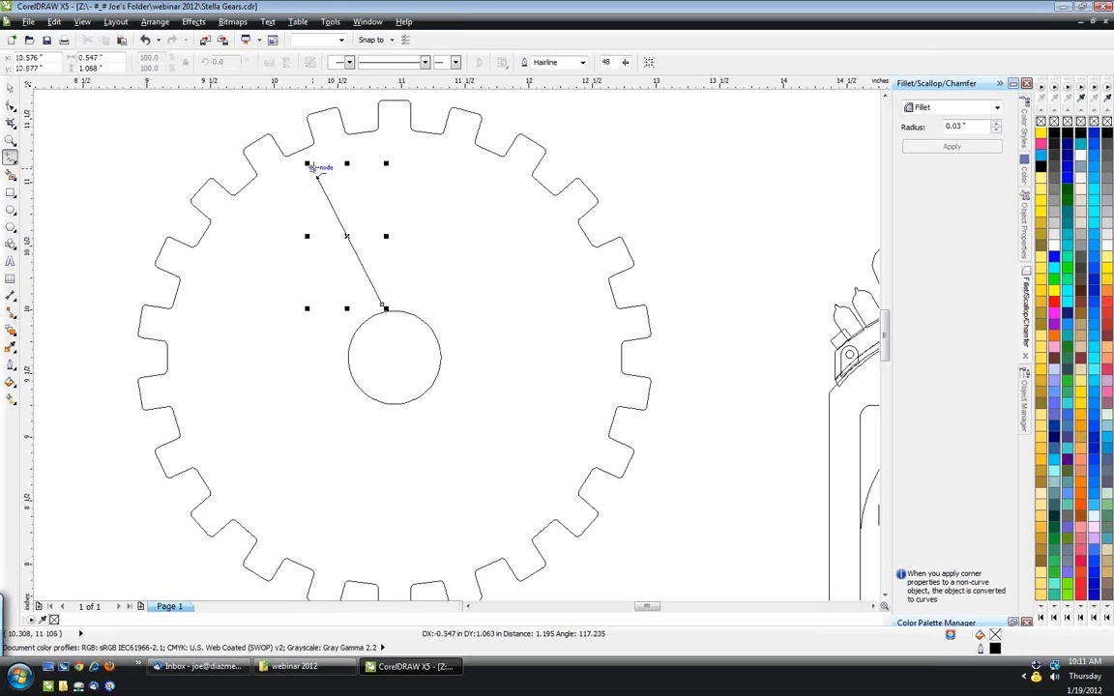
{"action": "left_click", "coordinate": [444, 150]}
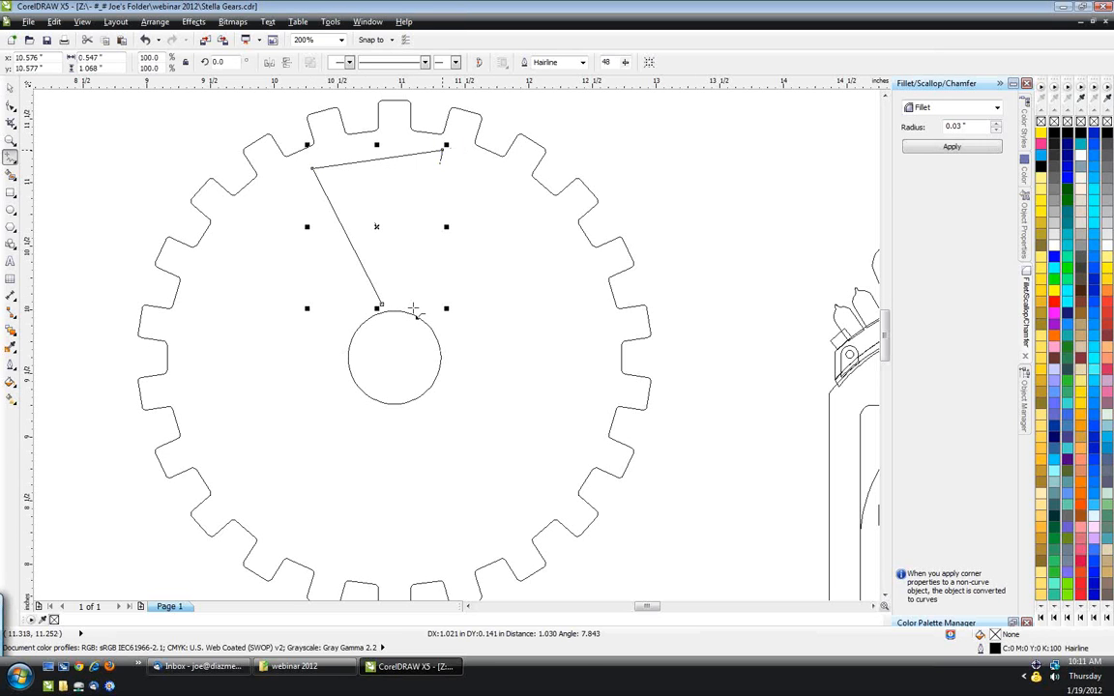
{"action": "left_click", "coordinate": [414, 309]}
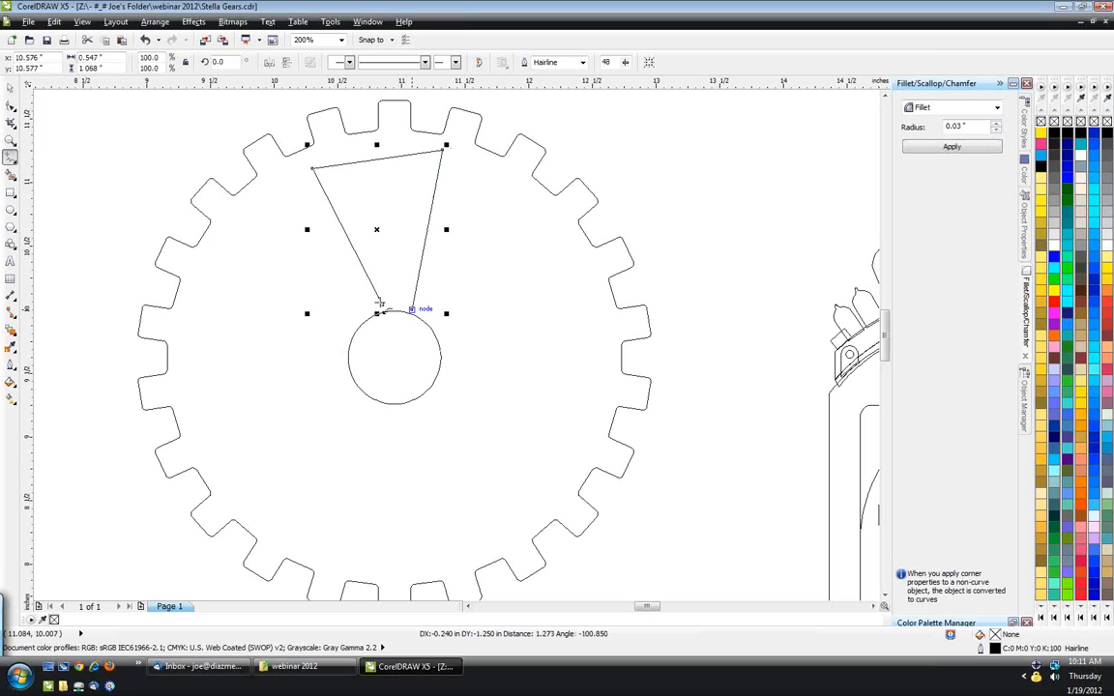
{"action": "left_click", "coordinate": [382, 305]}
{"action": "key", "text": "space"}
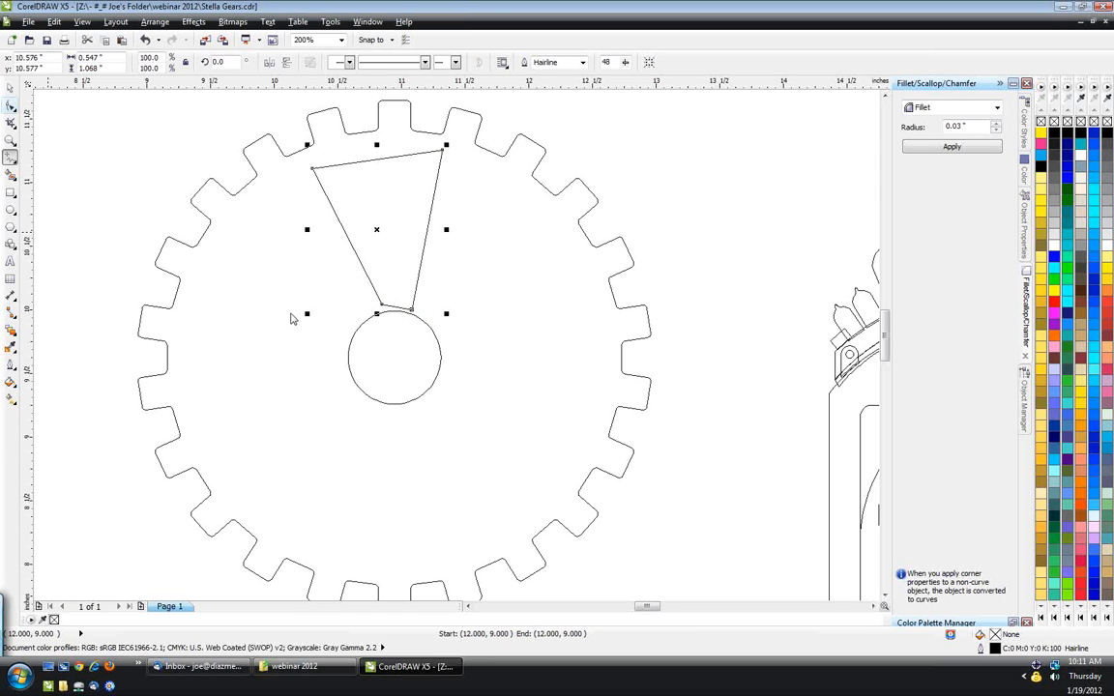
- Make a concentric copy of the hub circle scaled up to about 3.17 inches, crossing the wedge's outer edge
{"action": "left_click", "coordinate": [379, 369]}
{"action": "mouse_move", "coordinate": [380, 368]}
{"action": "left_mouse_down"}
{"action": "mouse_move", "coordinate": [406, 334]}
{"action": "mouse_move", "coordinate": [429, 340]}
{"action": "mouse_move", "coordinate": [394, 357]}
{"action": "left_mouse_up"}
{"action": "left_click_drag", "start_coordinate": [446, 306], "coordinate": [645, 152]}
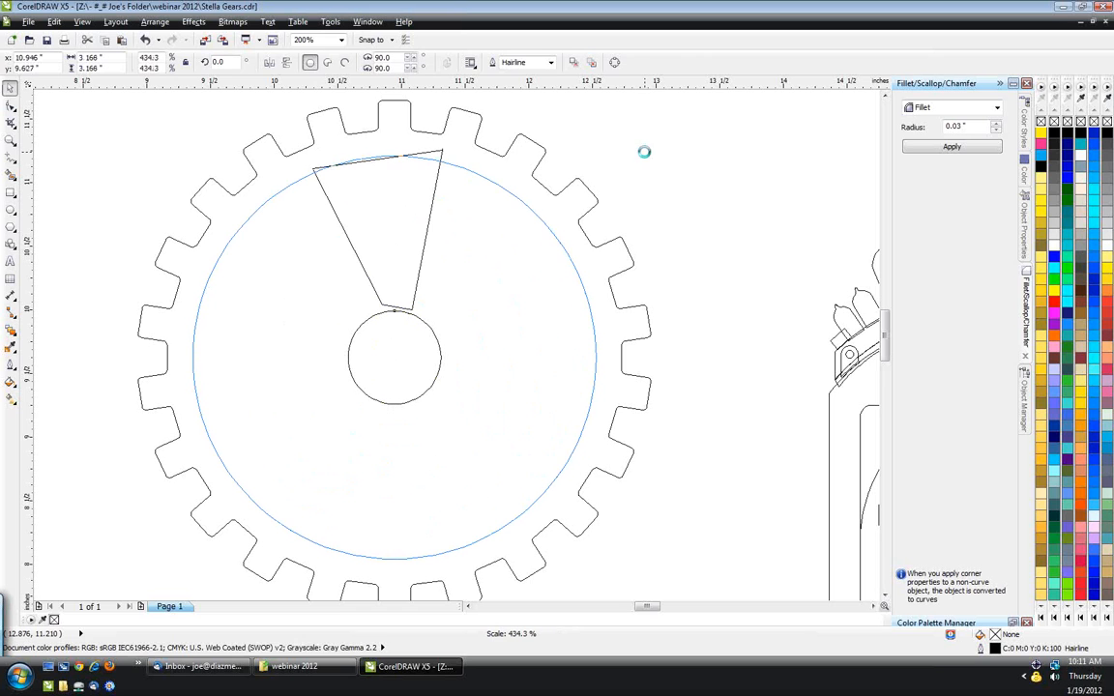
- Scale the wedge about its centre to about 111% so that its ends overlap both circles
{"action": "left_click", "coordinate": [437, 167]}
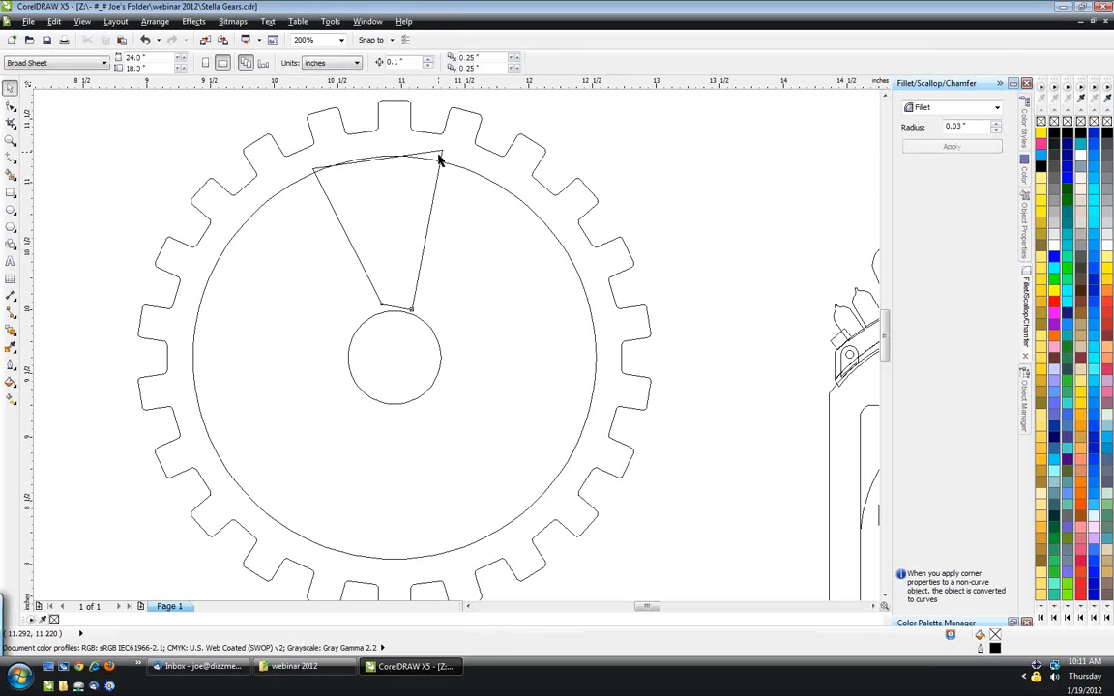
{"action": "left_click_drag", "start_coordinate": [455, 330], "coordinate": [457, 332]}
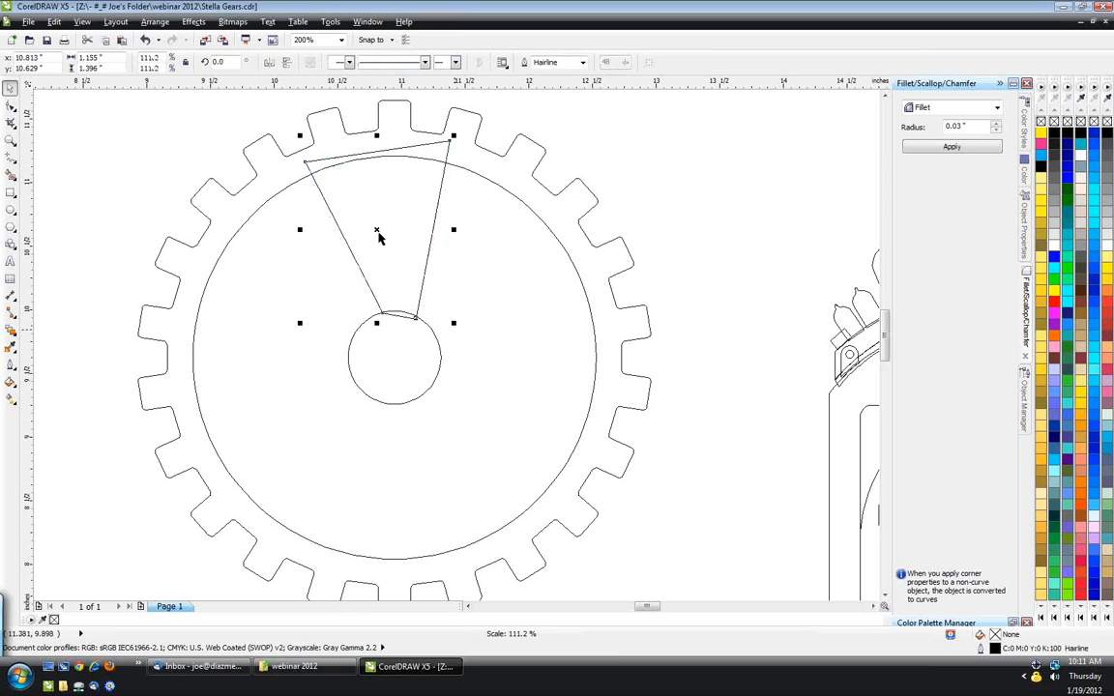
{"action": "left_click_drag", "start_coordinate": [378, 230], "coordinate": [373, 231]}
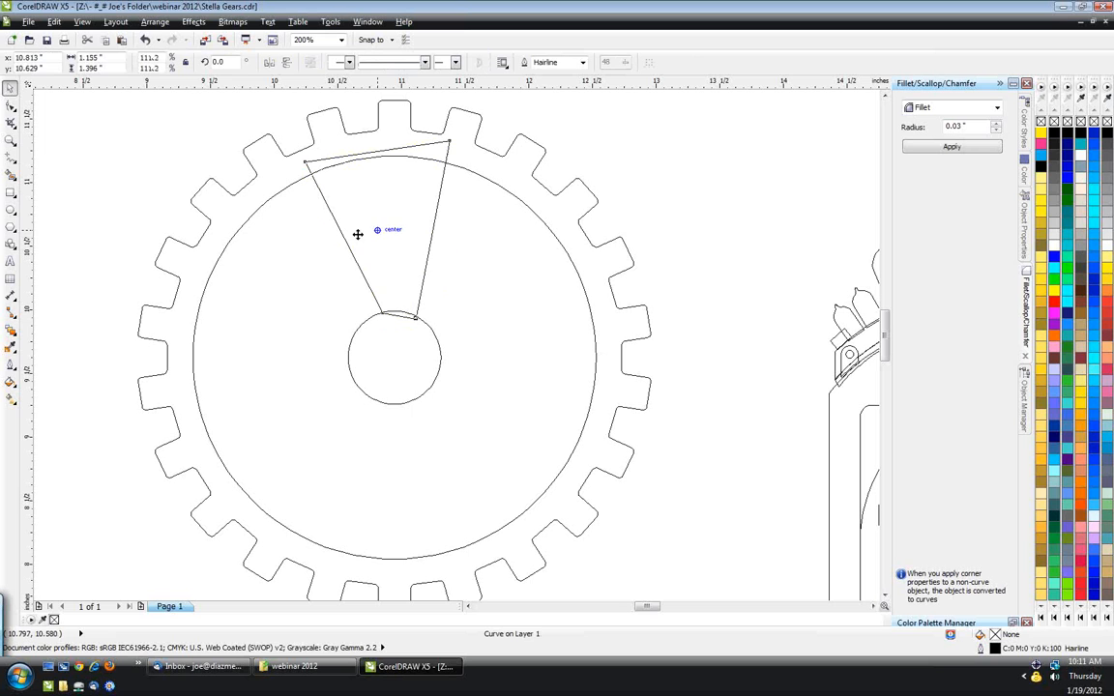
- Convert the wedge's two long sides to curves and bend both outward in the same direction
{"action": "left_click", "coordinate": [11, 106]}
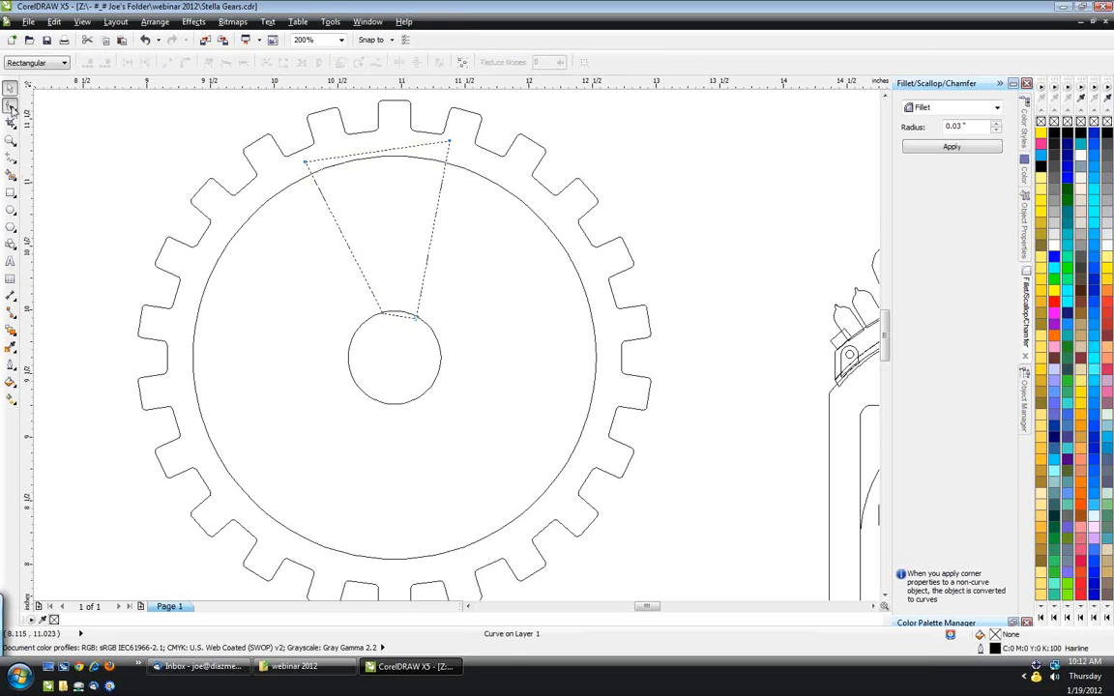
{"action": "right_click", "coordinate": [344, 237]}
{"action": "left_click", "coordinate": [382, 295]}
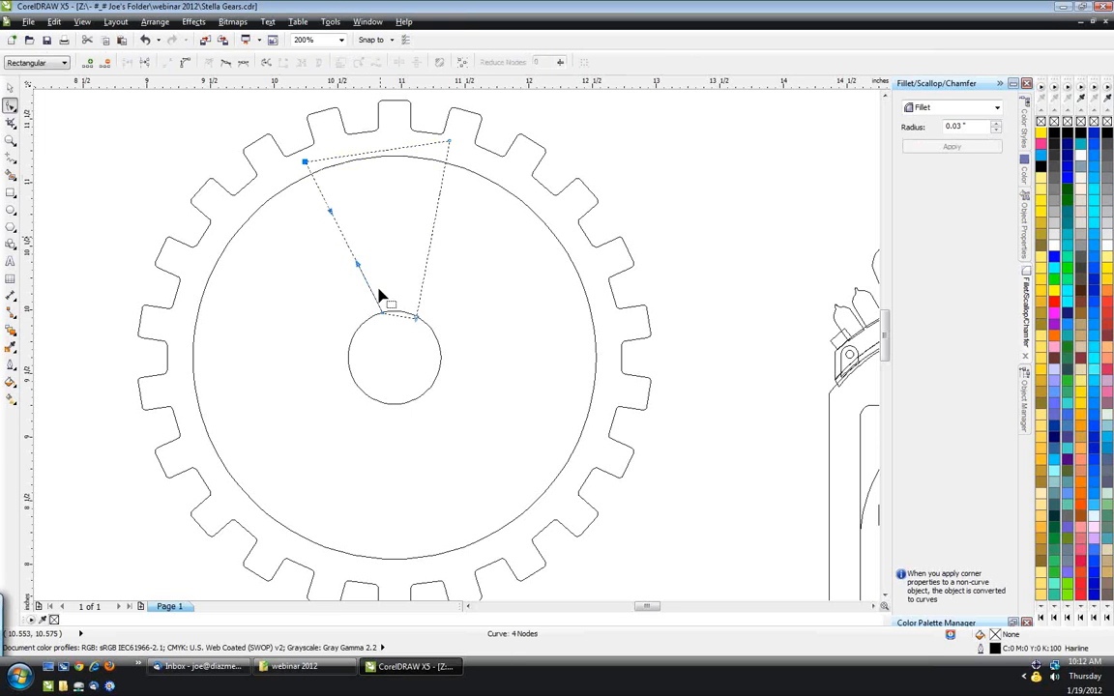
{"action": "left_click_drag", "start_coordinate": [360, 232], "coordinate": [377, 229]}
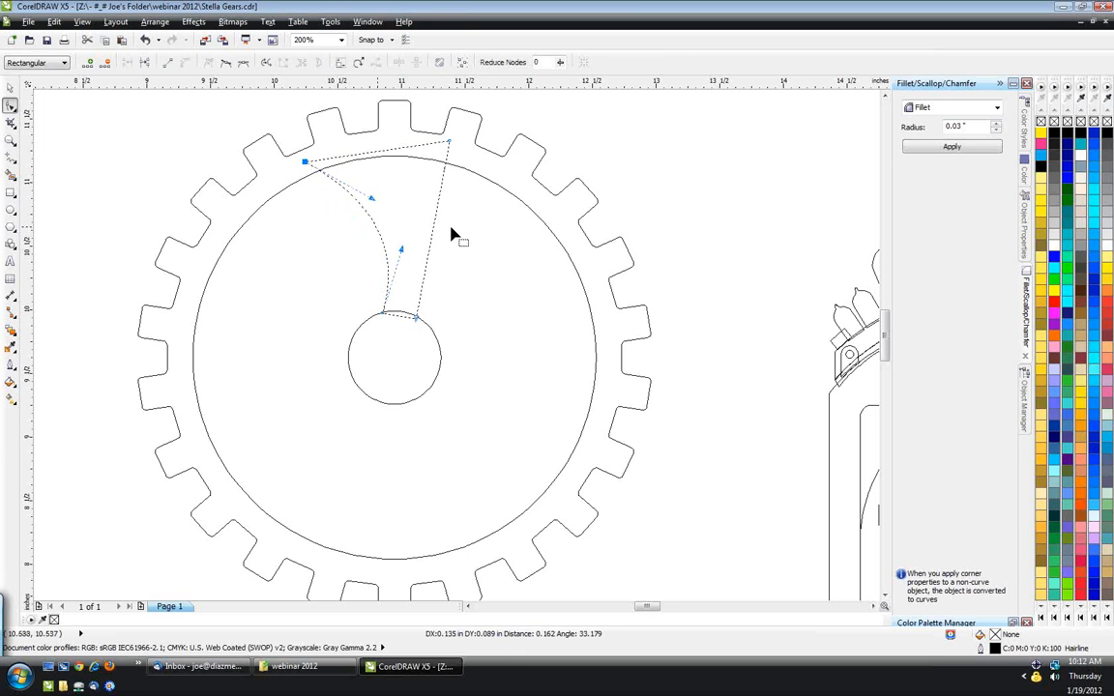
{"action": "right_click", "coordinate": [434, 229]}
{"action": "left_click", "coordinate": [475, 288]}
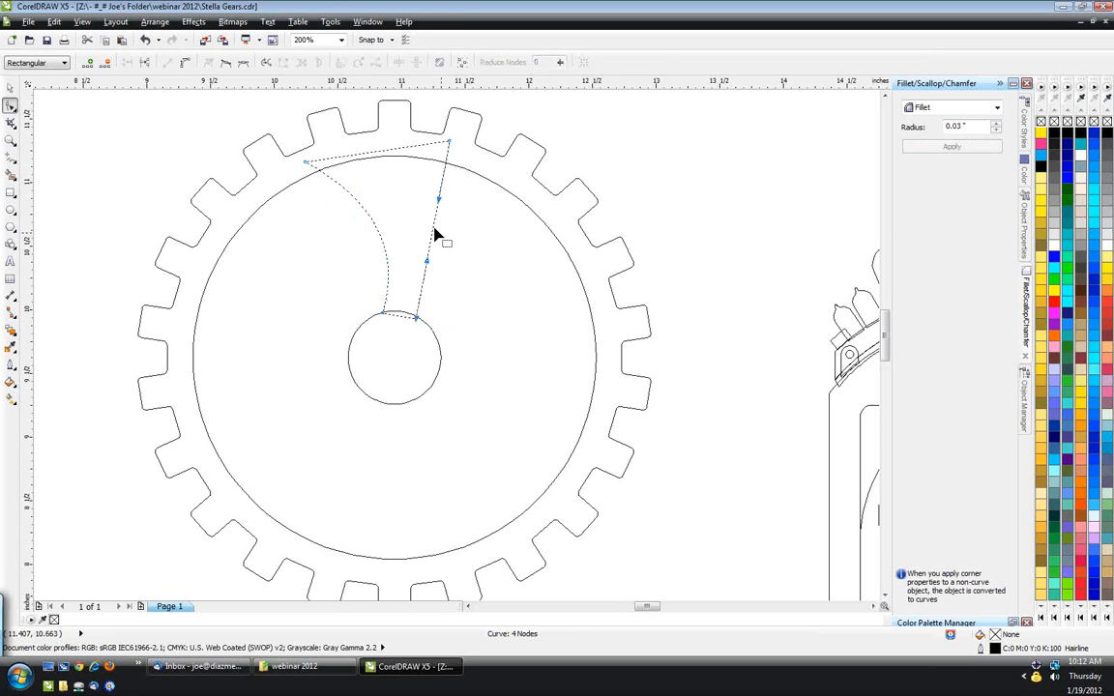
{"action": "left_click_drag", "start_coordinate": [437, 239], "coordinate": [466, 251]}
- Combine the small hub circle and the large circle into a single ring-shaped object
{"action": "left_click", "coordinate": [10, 86]}
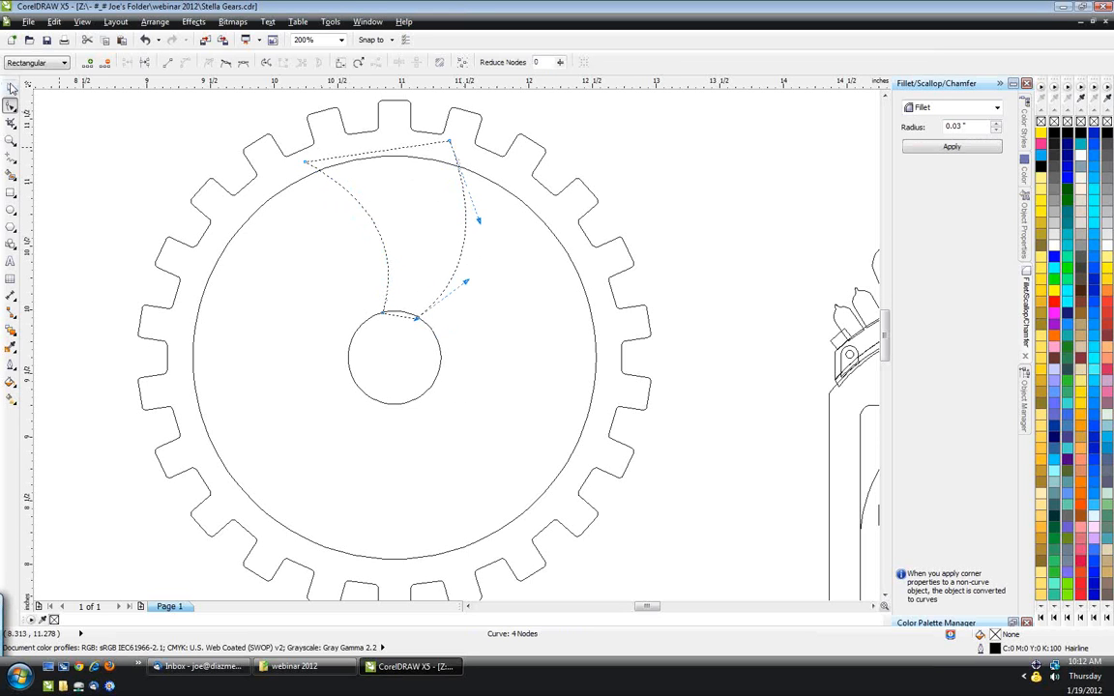
{"action": "left_click", "coordinate": [356, 383]}
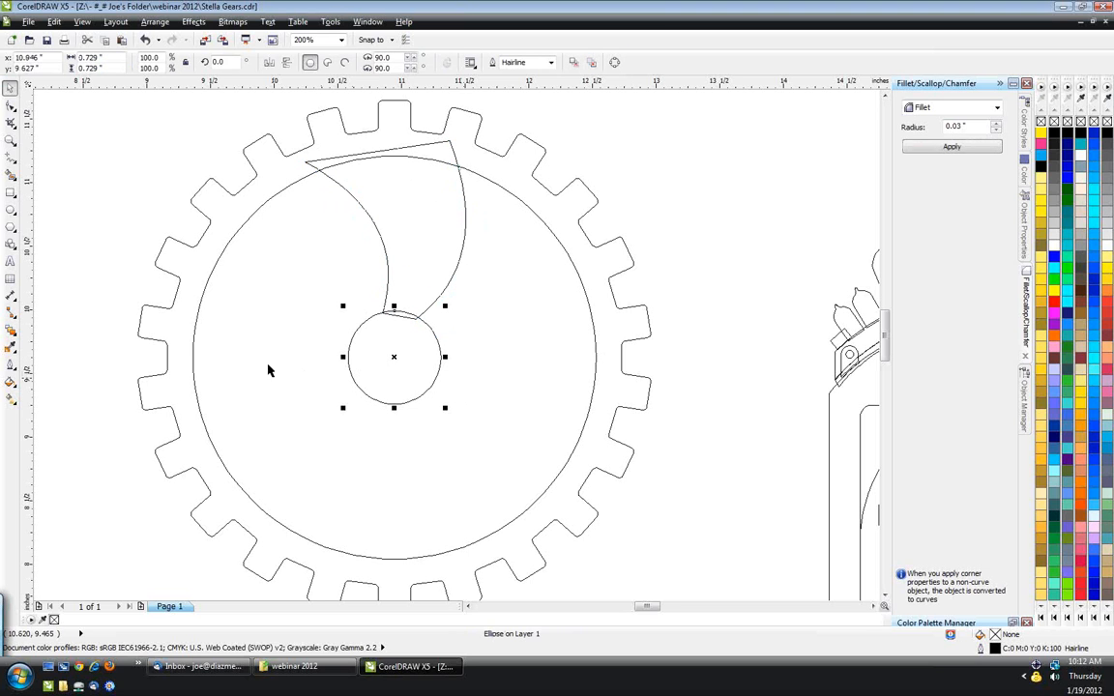
{"action": "left_click", "coordinate": [194, 338], "text": "shift"}
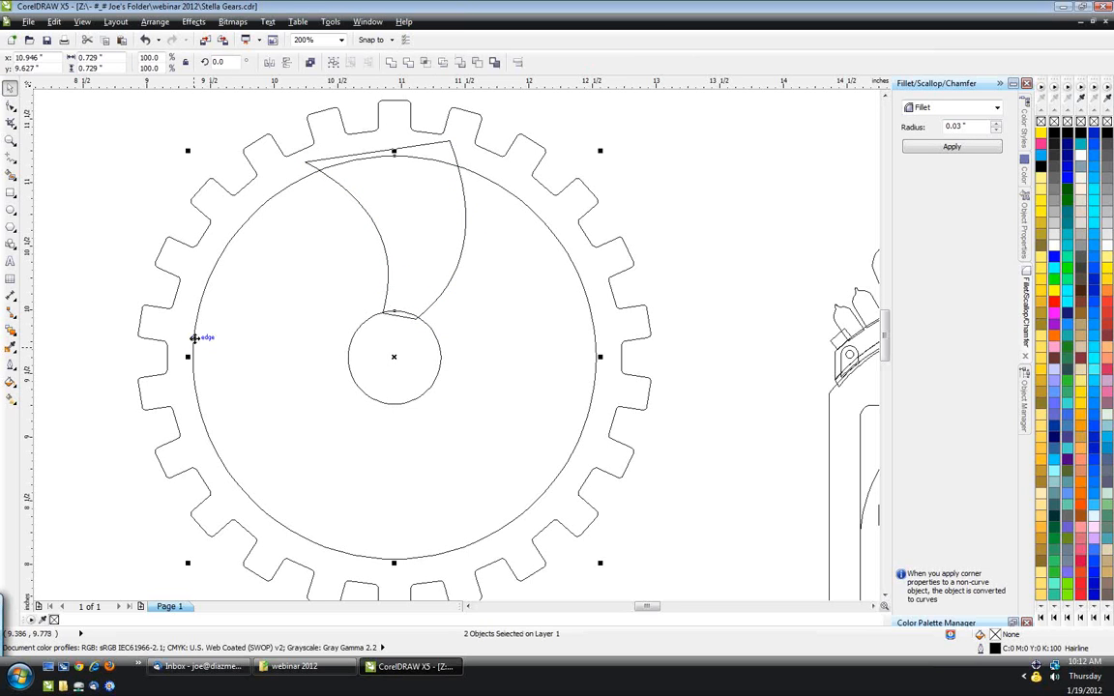
{"action": "left_click", "coordinate": [310, 62]}
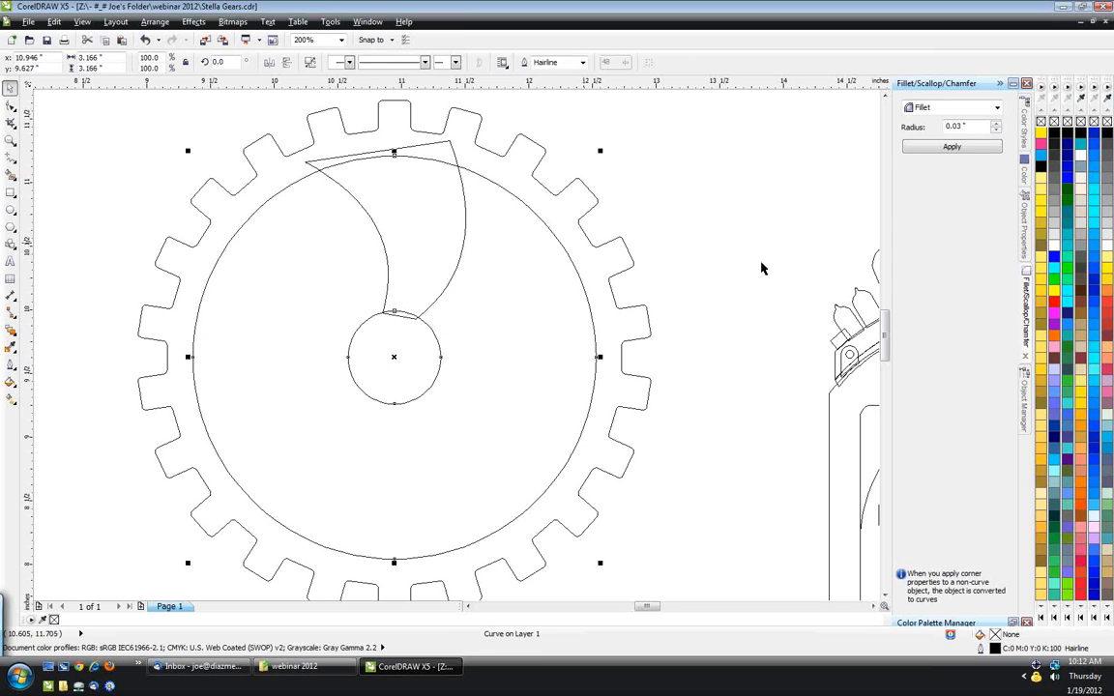
{"action": "left_click", "coordinate": [441, 356]}
{"action": "key", "text": "space"}
{"action": "left_click", "coordinate": [461, 259], "text": "shift"}
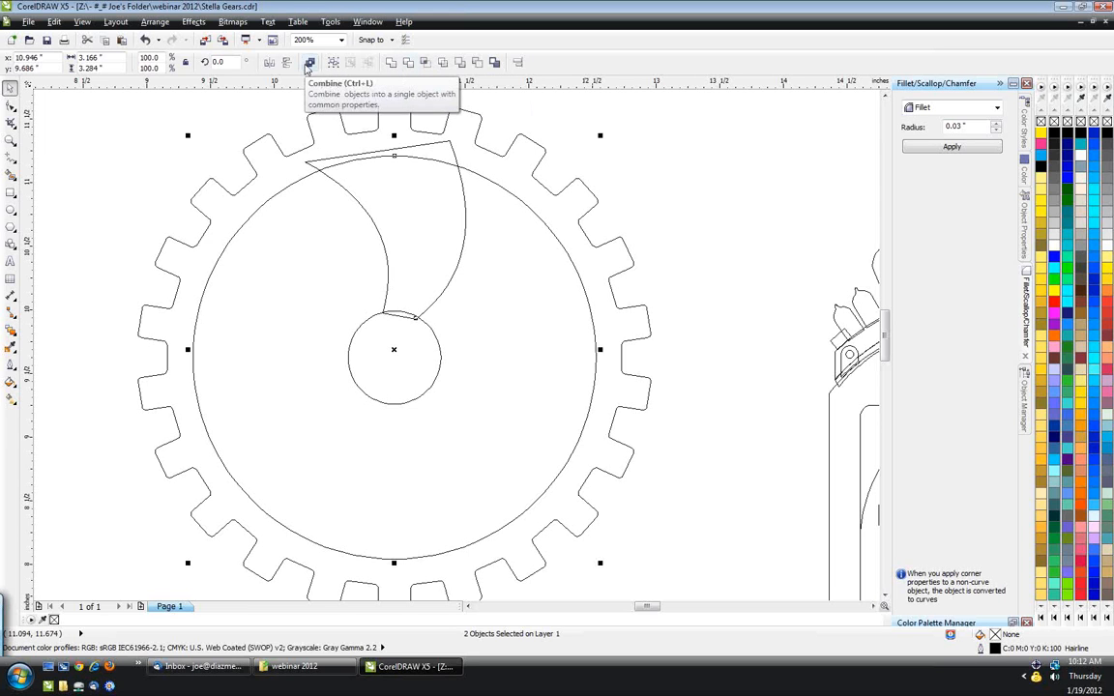
{"action": "left_click", "coordinate": [636, 199]}
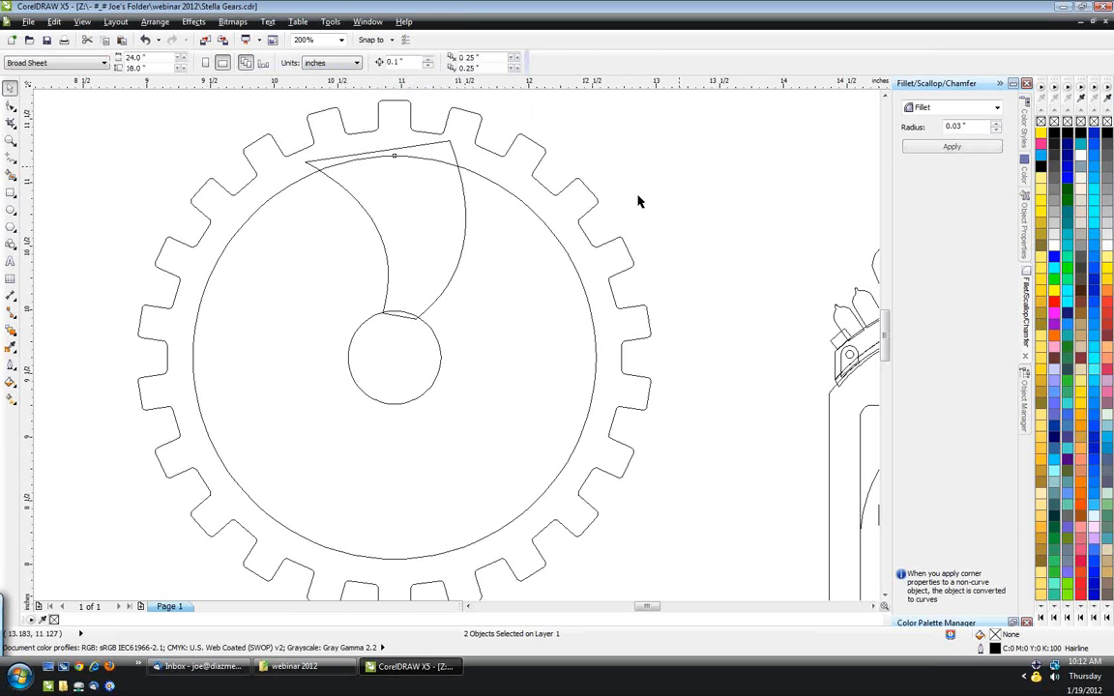
- Intersect the combined circles with the curved wedge to create a trimmed spoke shape
{"action": "left_click", "coordinate": [464, 203]}
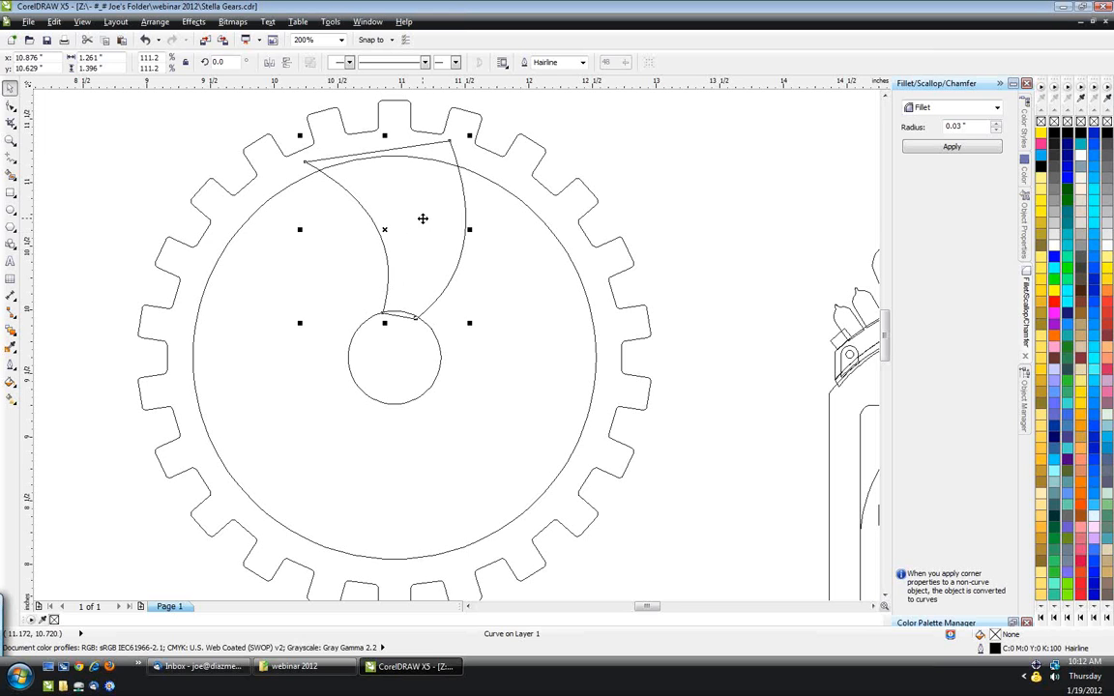
{"action": "left_click", "coordinate": [425, 318]}
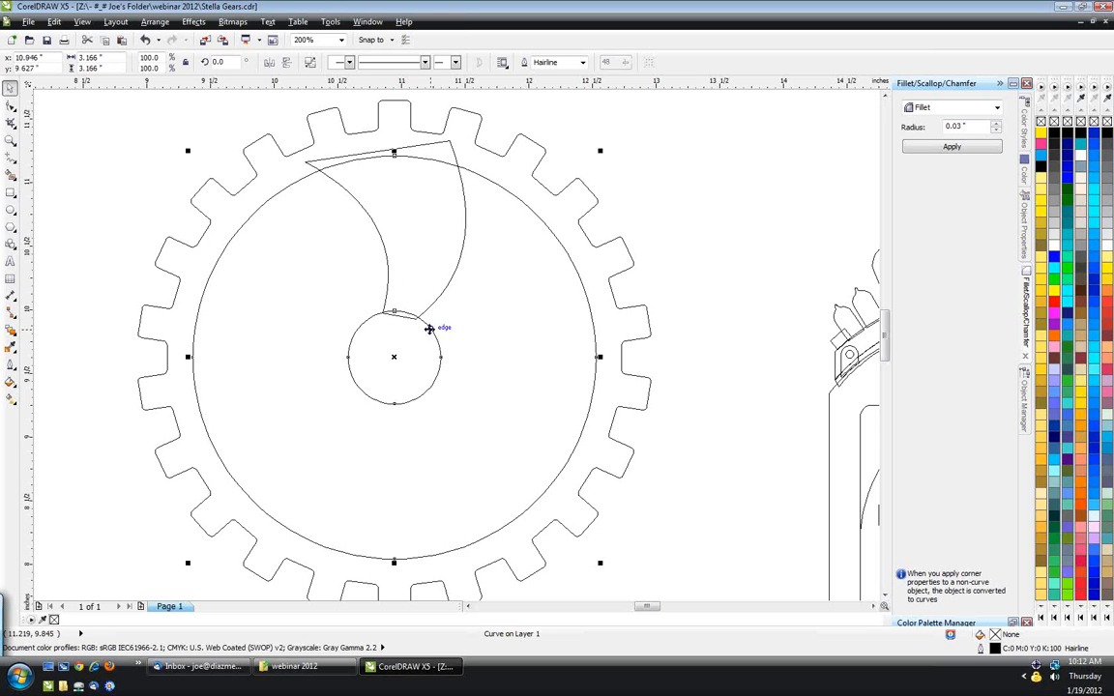
{"action": "left_click", "coordinate": [446, 284], "text": "shift"}
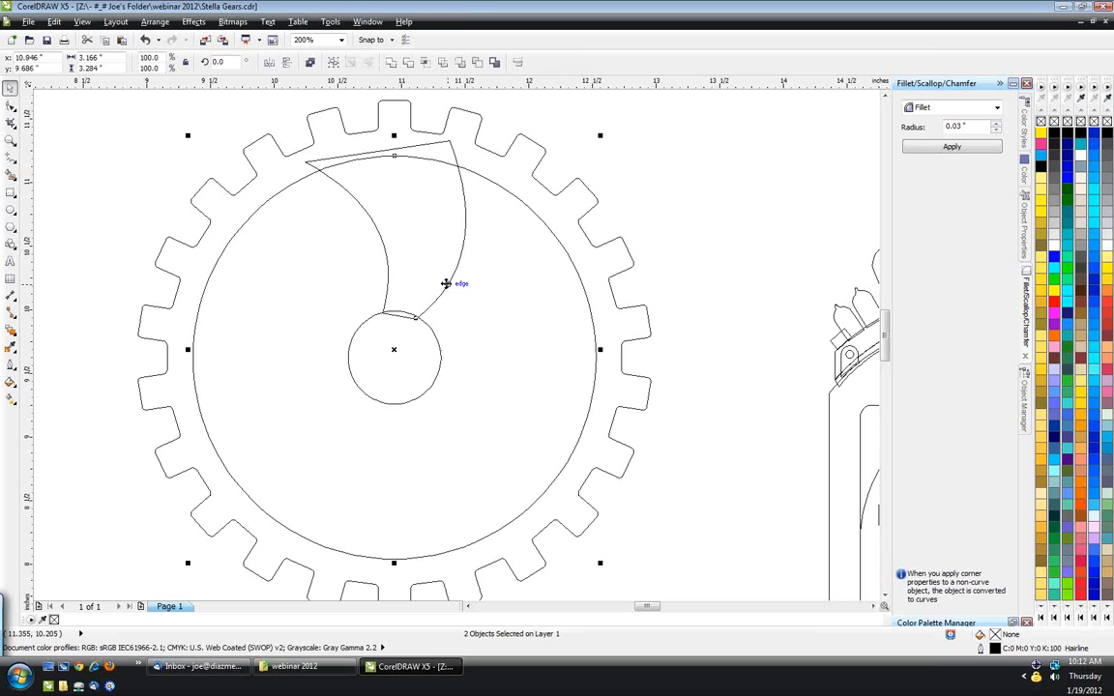
{"action": "left_click", "coordinate": [428, 62]}
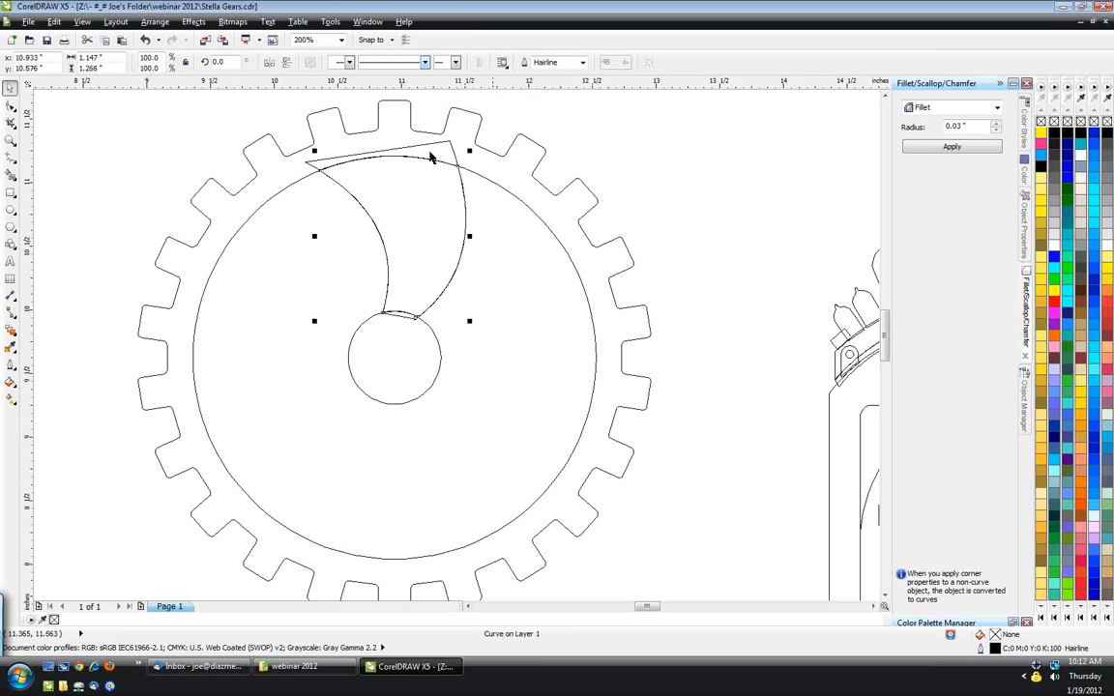
- Delete the original curved wedge and select the trimmed spoke cut-out between the hub and the large circle
{"action": "key", "text": "Delete"}
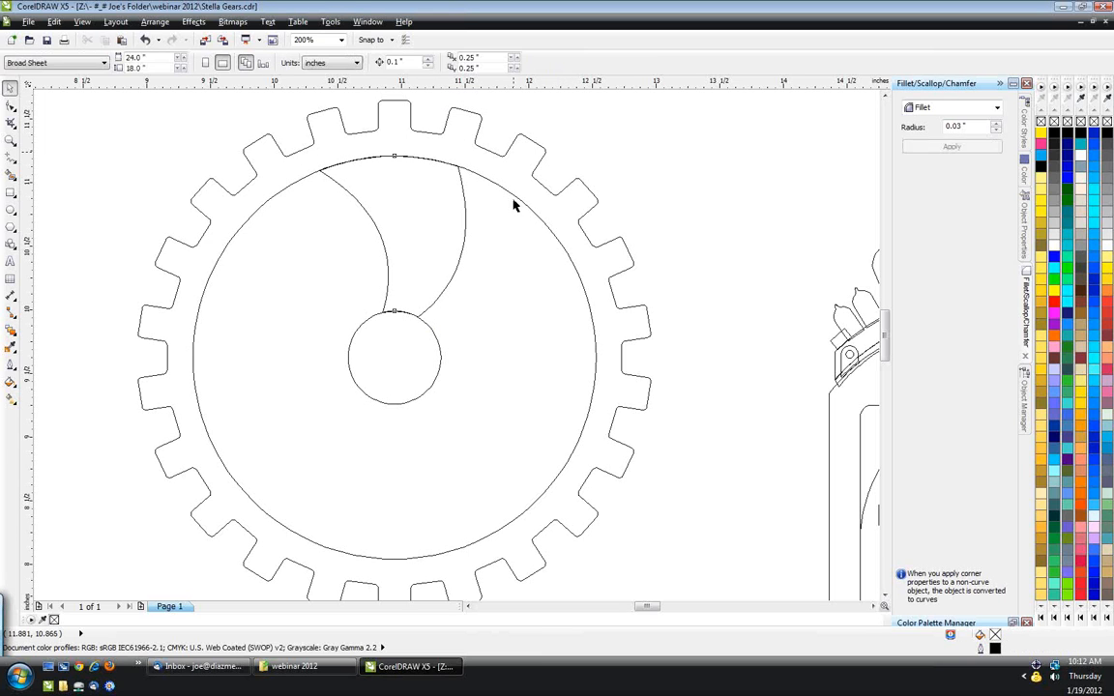
{"action": "left_click", "coordinate": [513, 205]}
{"action": "left_click", "coordinate": [431, 241]}
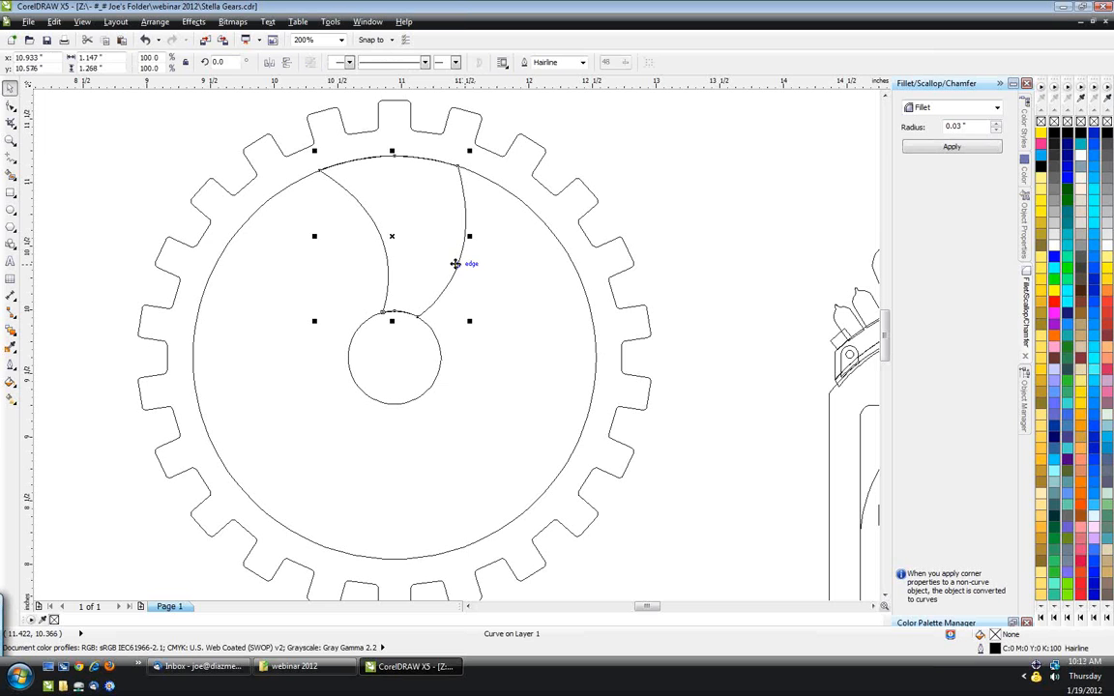
{"action": "left_click_drag", "start_coordinate": [455, 263], "coordinate": [487, 232]}
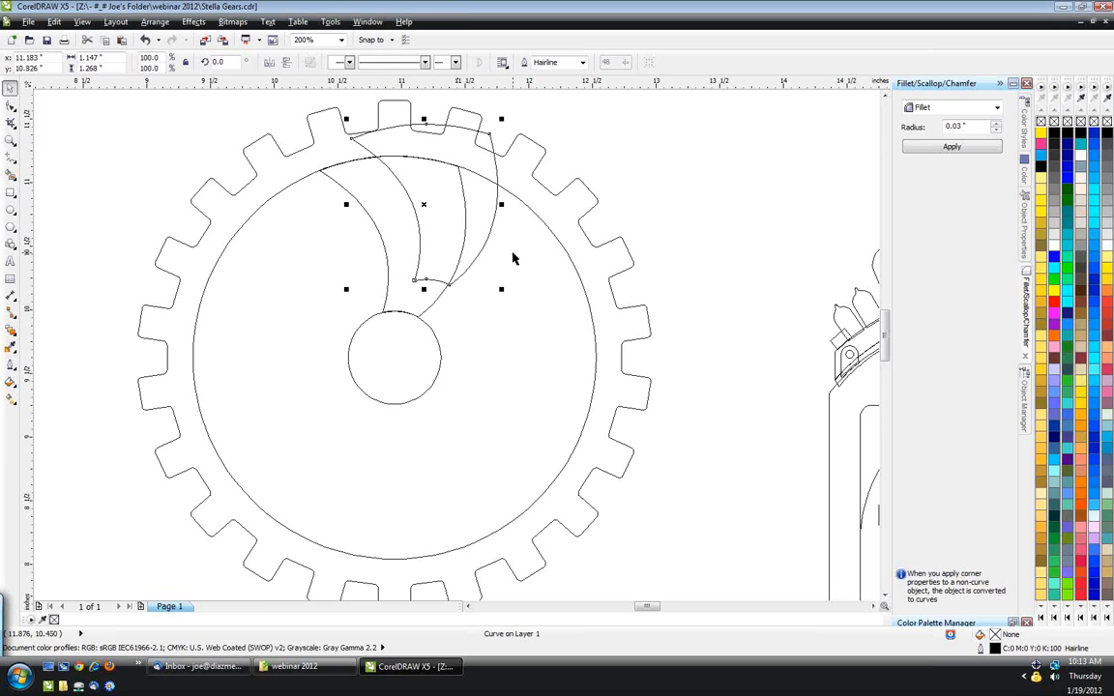
{"action": "key", "text": "ctrl+z"}
{"action": "key", "text": "Escape"}
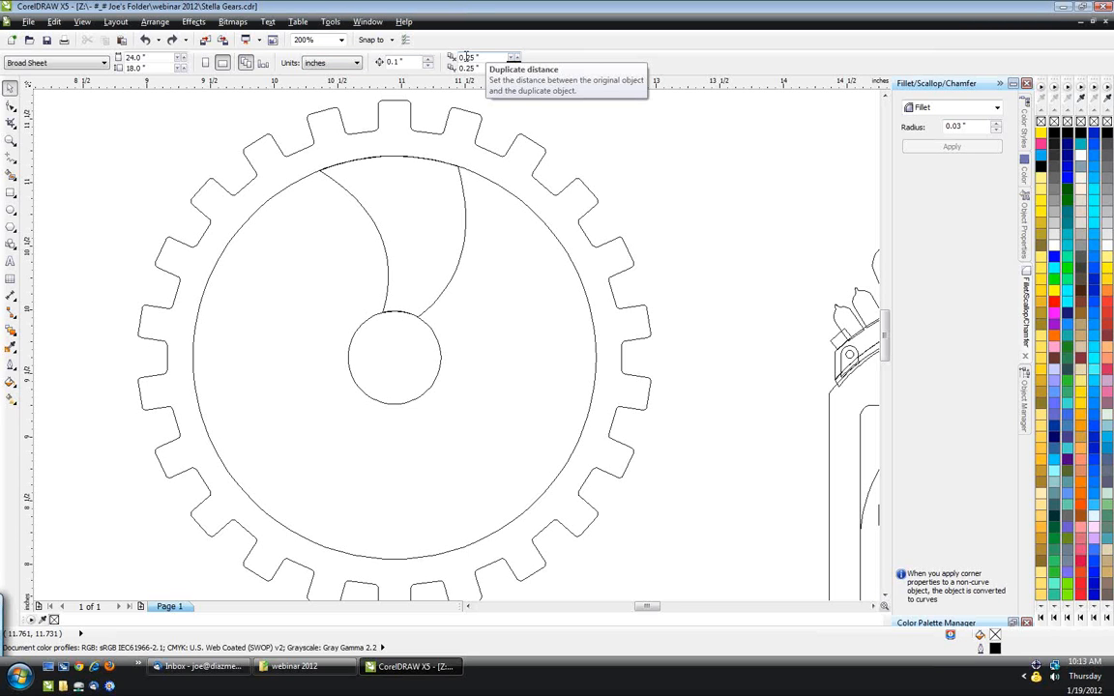
- Duplicate the trimmed spoke cut-out and snap the copy exactly onto the original by its lower corner node
{"action": "left_click", "coordinate": [421, 314]}
{"action": "key", "text": "ctrl+d"}
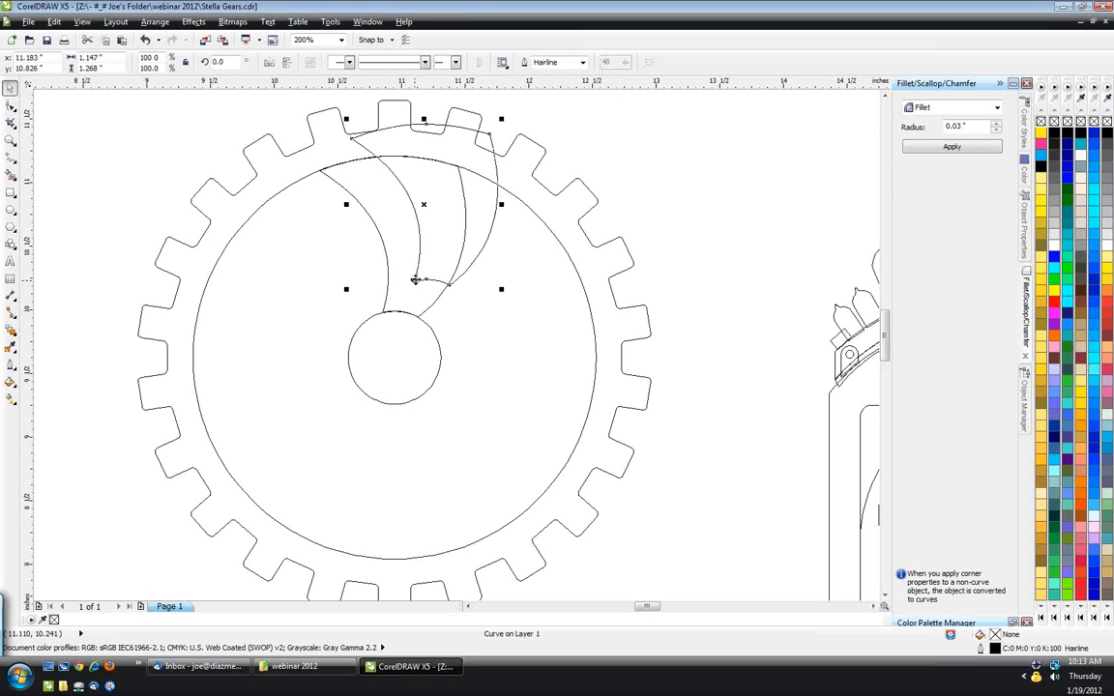
{"action": "left_click_drag", "start_coordinate": [415, 279], "coordinate": [381, 312]}
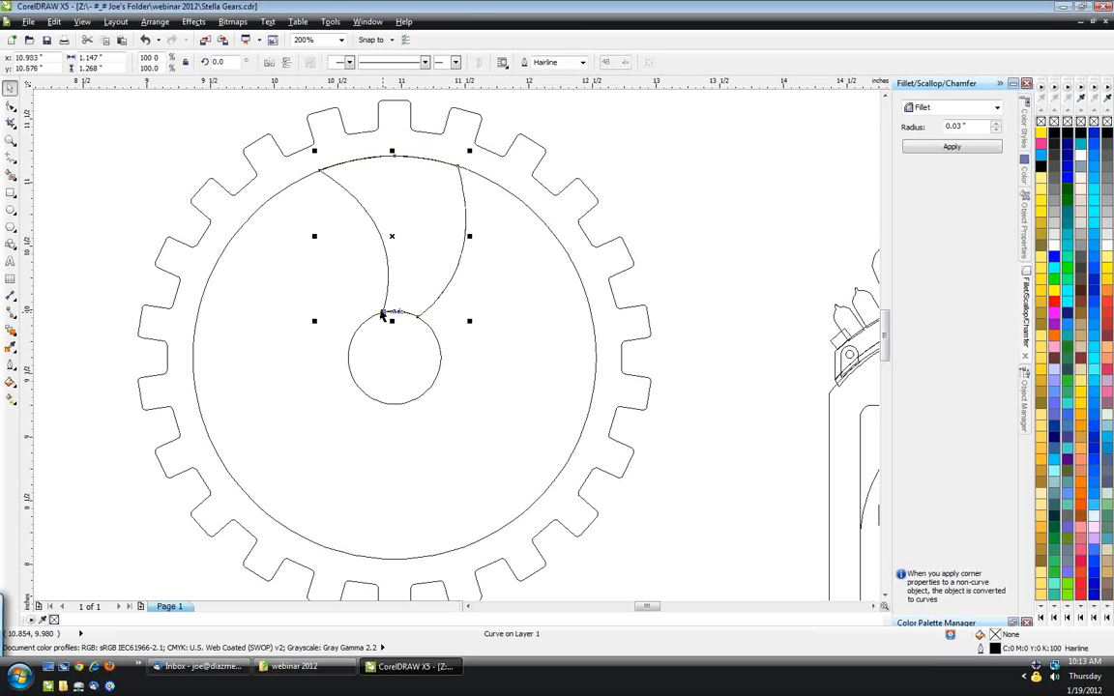
- Place the copy's rotation centre at the hub's centre and rotate it 60° counterclockwise
{"action": "left_click", "coordinate": [391, 235]}
{"action": "mouse_move", "coordinate": [391, 235]}
{"action": "left_mouse_down"}
{"action": "mouse_move", "coordinate": [406, 279]}
{"action": "mouse_move", "coordinate": [410, 256]}
{"action": "mouse_move", "coordinate": [425, 277]}
{"action": "mouse_move", "coordinate": [386, 224]}
{"action": "mouse_move", "coordinate": [415, 300]}
{"action": "mouse_move", "coordinate": [392, 318]}
{"action": "mouse_move", "coordinate": [393, 357]}
{"action": "left_mouse_up"}
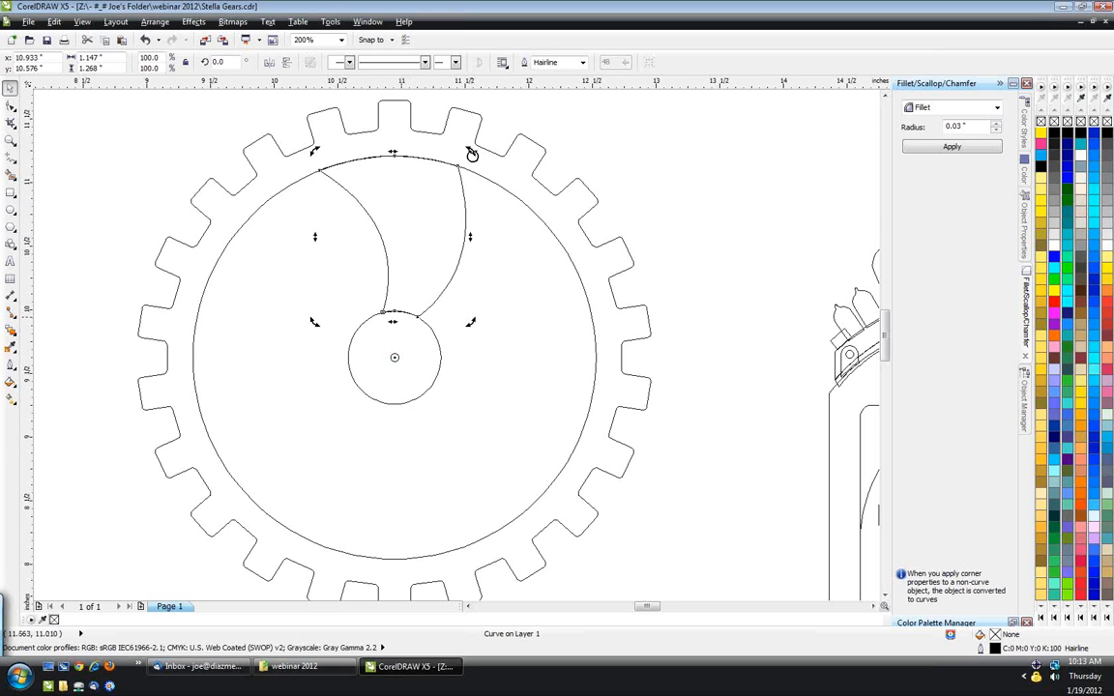
{"action": "left_click_drag", "start_coordinate": [471, 152], "coordinate": [242, 196]}
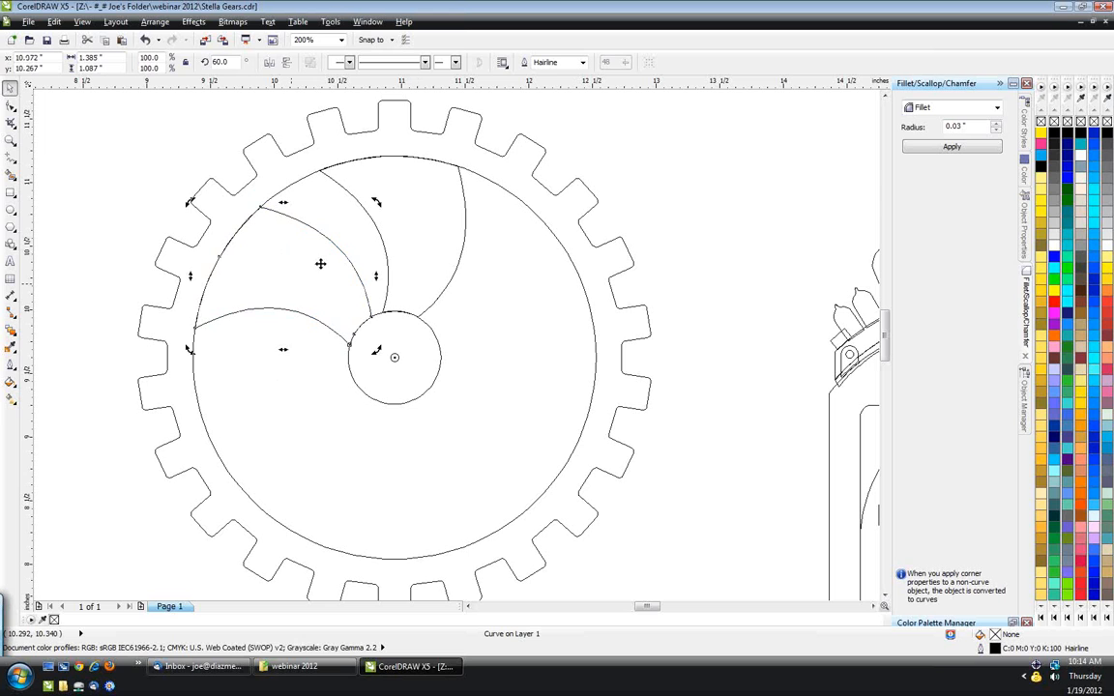
- Repeat the 60° rotated copy around the hub until six evenly spaced spoke cut-outs fill the gear
{"action": "key", "text": "ctrl+r"}
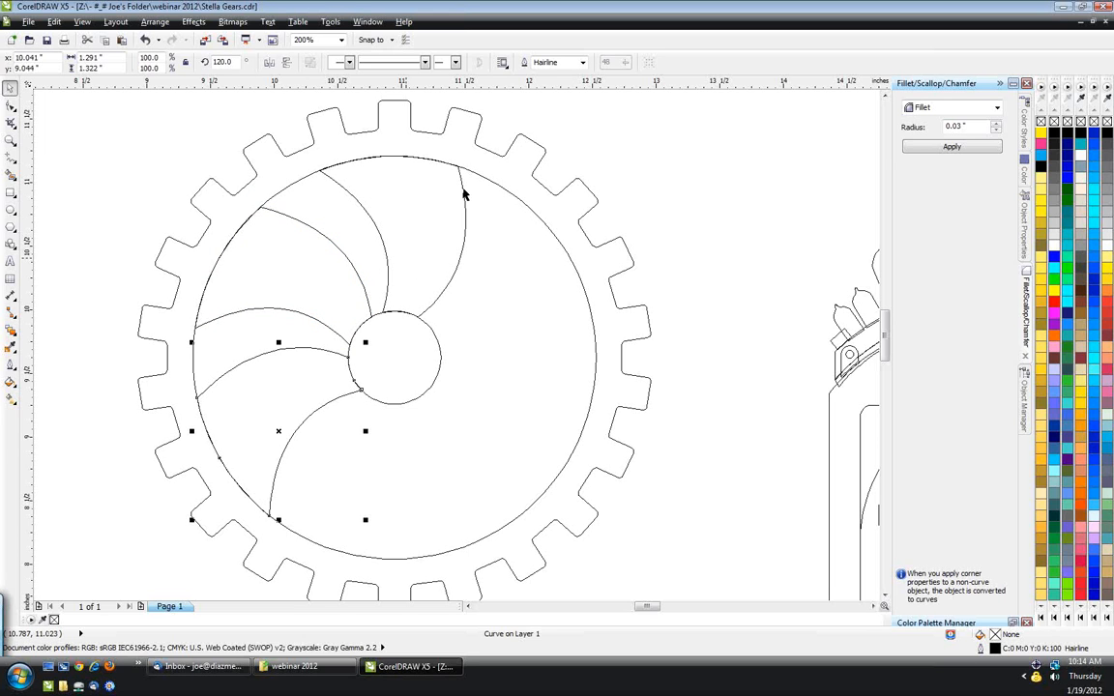
{"action": "key", "text": "ctrl+r"}
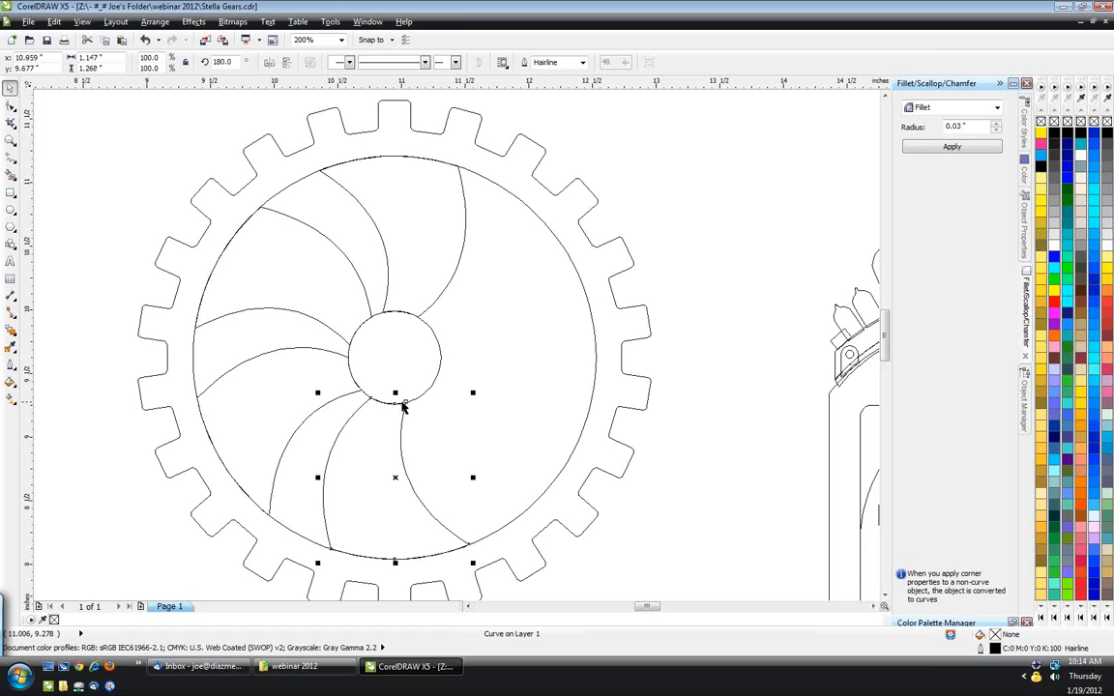
{"action": "key", "text": "ctrl+r"}
{"action": "key", "text": "ctrl+r"}
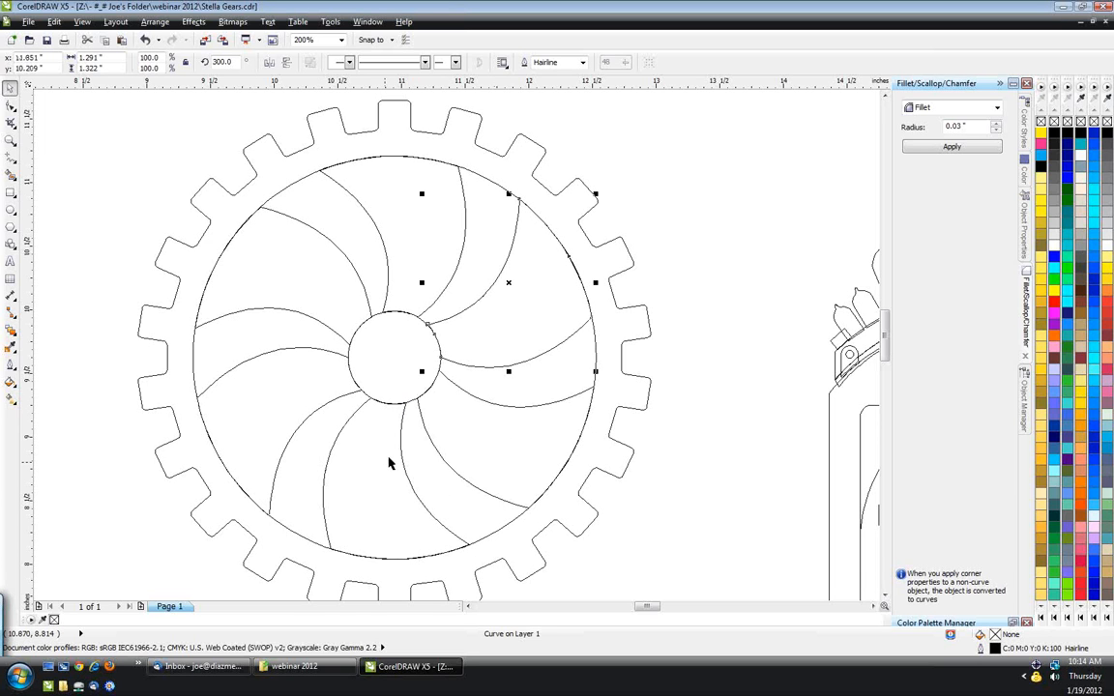
- Delete the combined hub and outer circles, keeping the six spoke cut-outs and the toothed outline
{"action": "left_click", "coordinate": [385, 350]}
{"action": "left_click", "coordinate": [361, 329]}
{"action": "left_click", "coordinate": [361, 334]}
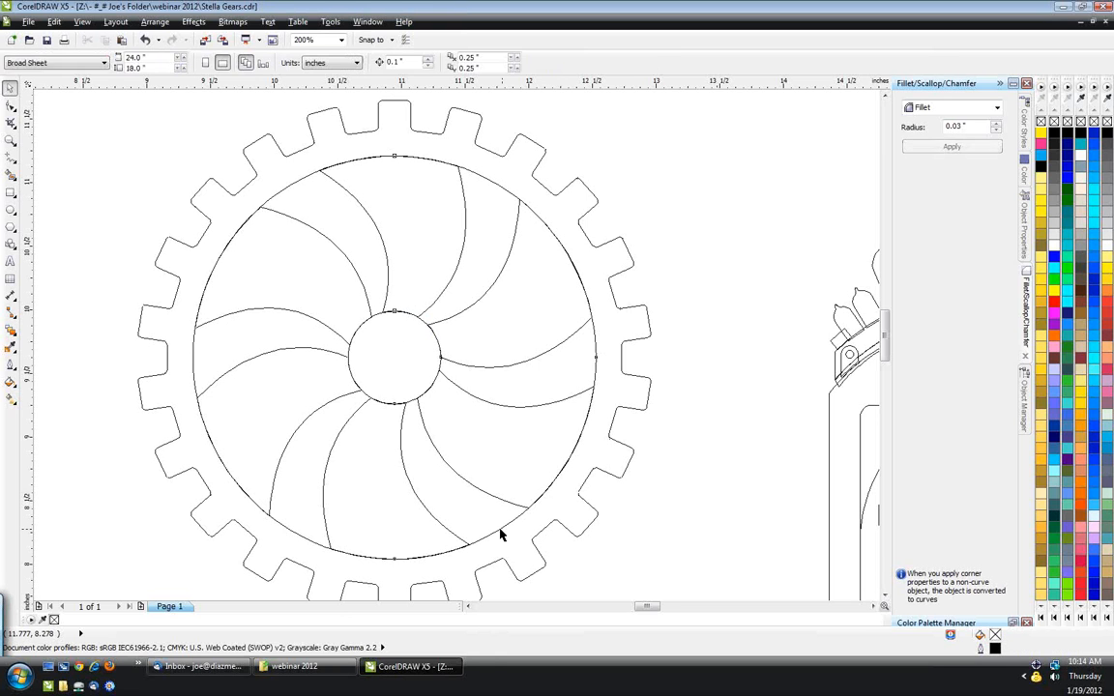
{"action": "key", "text": "Delete"}
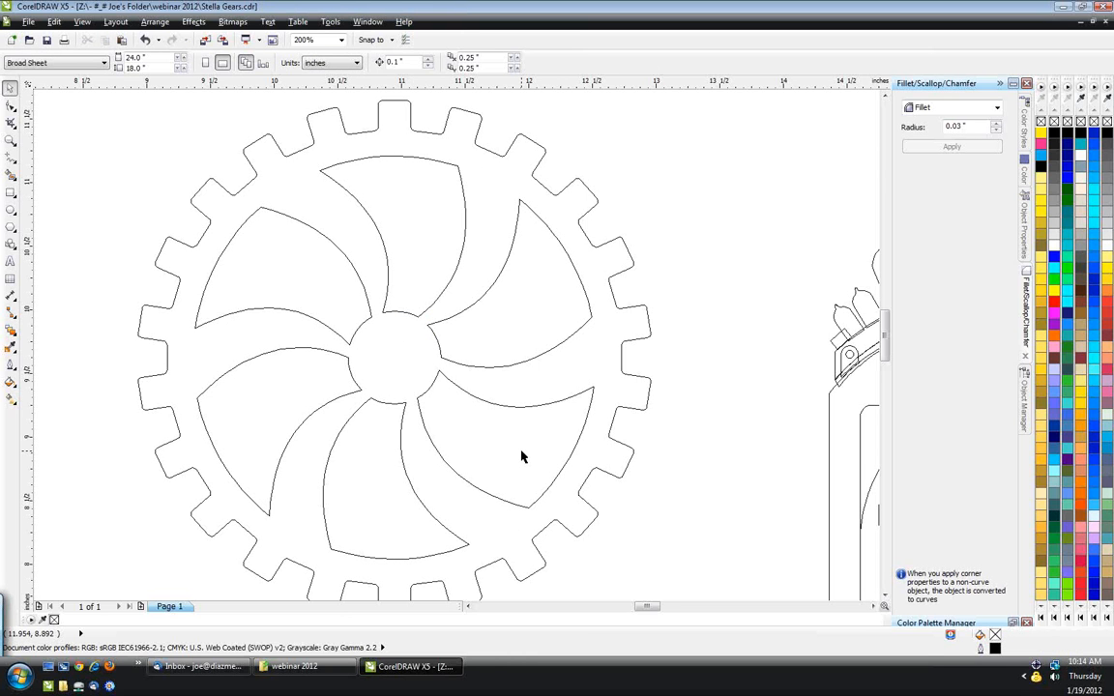
- Combine the toothed outline and the six cut-outs into a single gear object and move it slightly upward
{"action": "scroll", "coordinate": [520, 456], "scroll_direction": "down", "scroll_amount": 2}
{"action": "left_click_drag", "start_coordinate": [241, 199], "coordinate": [609, 553]}
{"action": "left_click", "coordinate": [274, 62]}
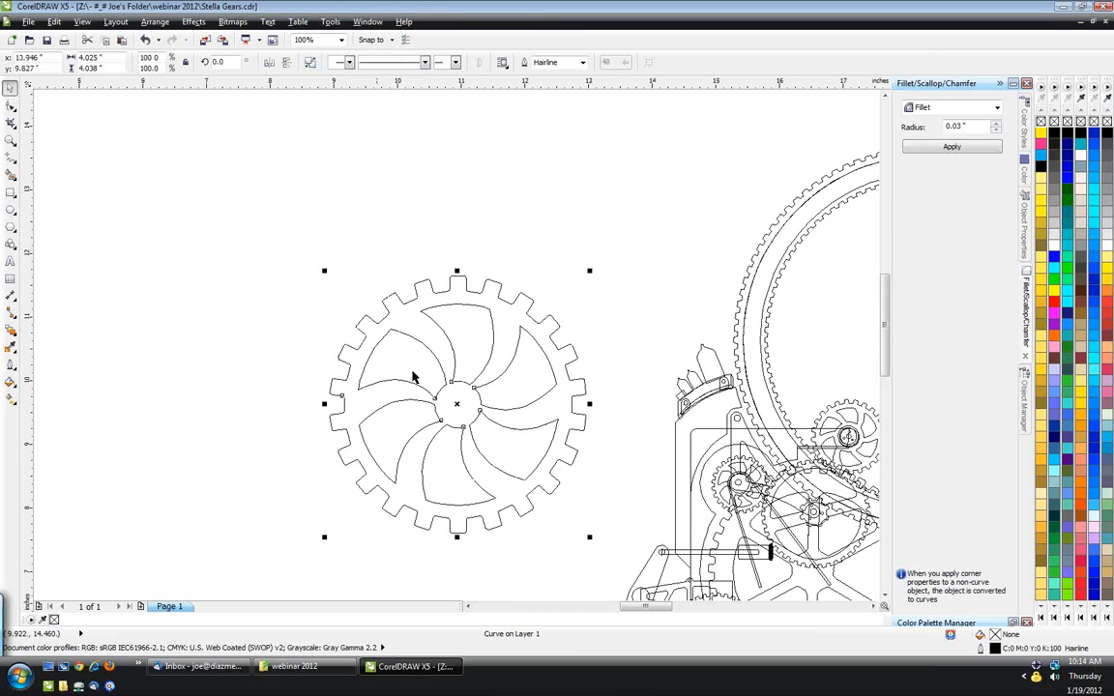
{"action": "left_click_drag", "start_coordinate": [502, 346], "coordinate": [492, 298]}
- Examine how the overlapping gears, belts and brackets of the wireframe machine are arranged beside the new gear
{"action": "scroll", "coordinate": [425, 359], "scroll_direction": "down", "scroll_amount": 2}
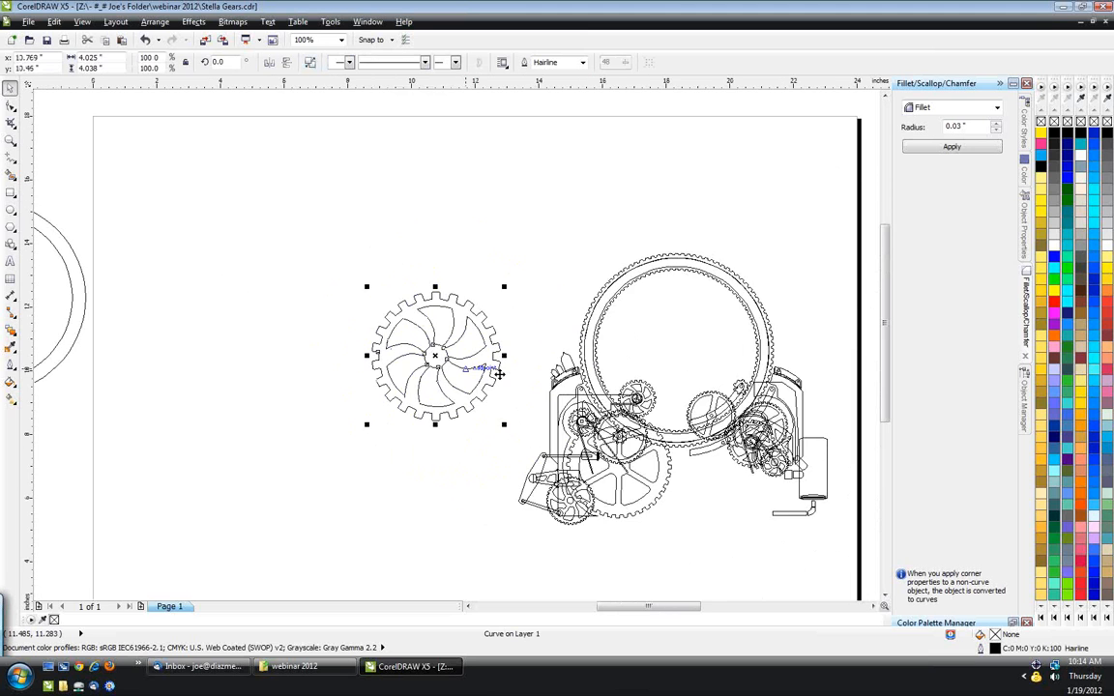
{"action": "scroll", "coordinate": [599, 377], "scroll_direction": "up", "scroll_amount": 2}
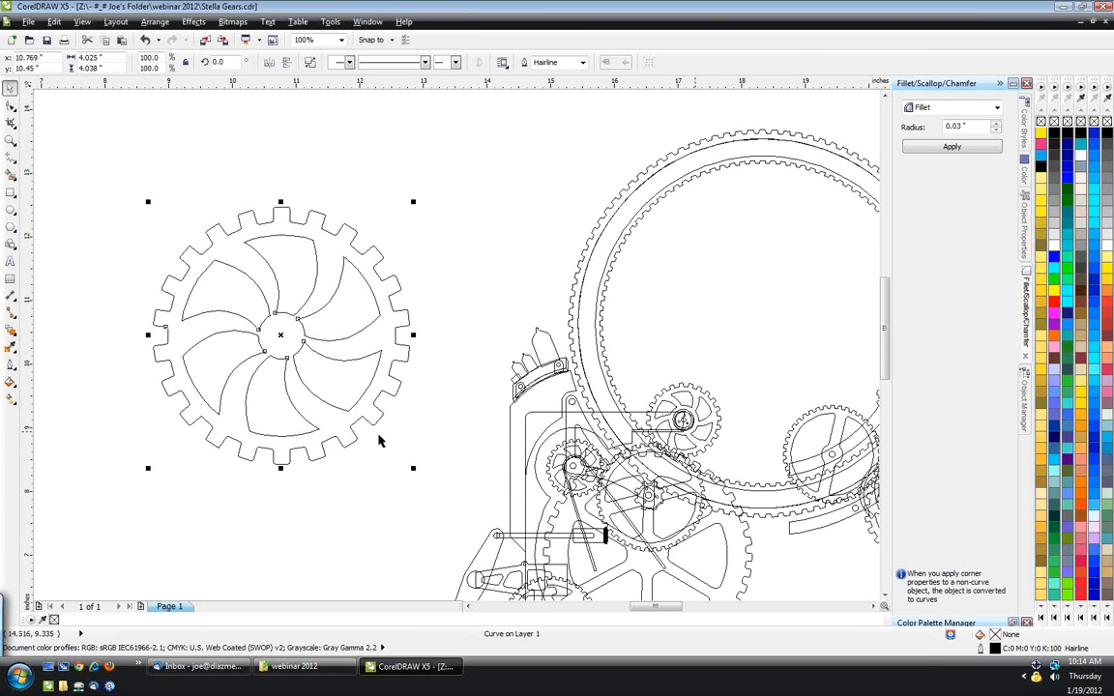
{"action": "left_click", "coordinate": [417, 385]}
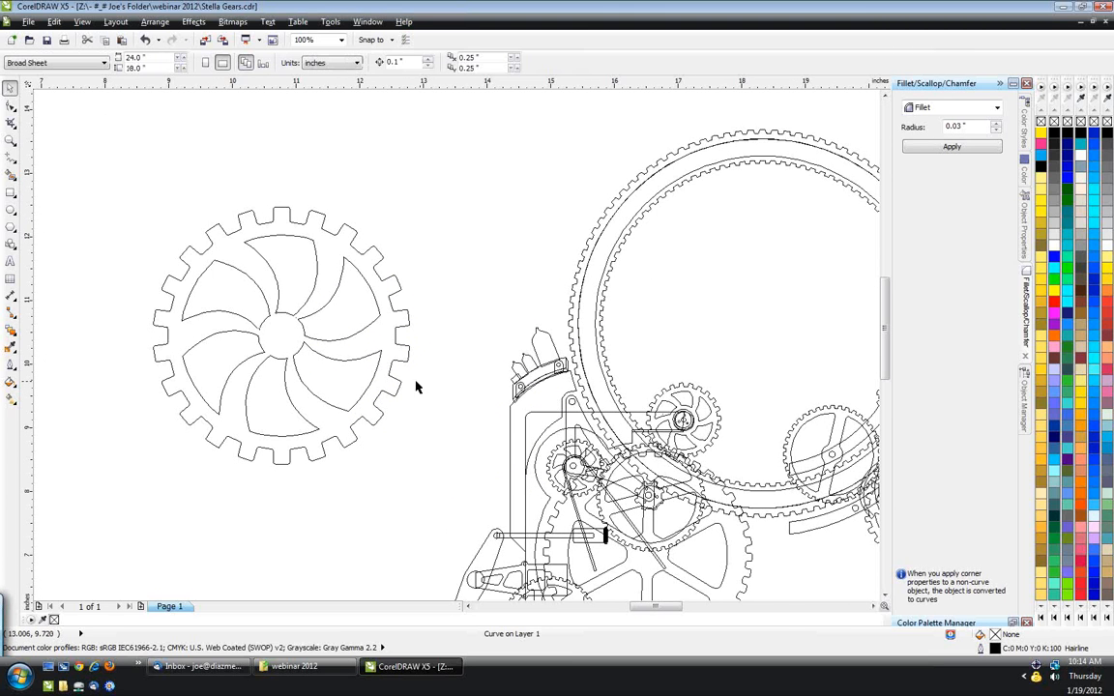
{"action": "left_click", "coordinate": [335, 345]}
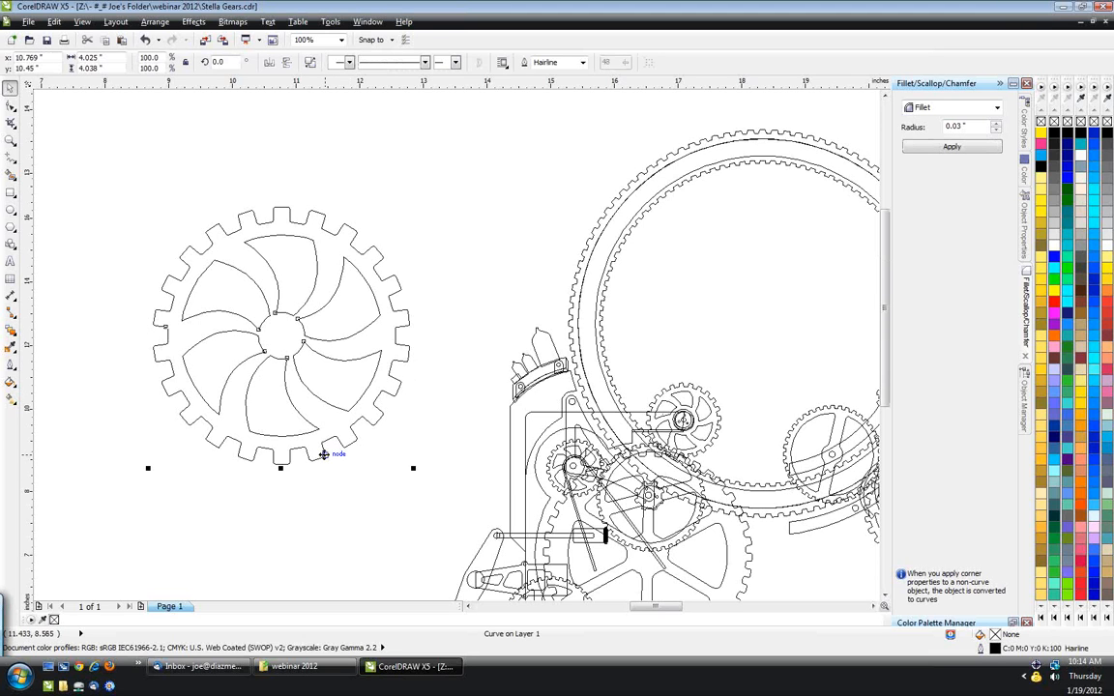
{"action": "scroll", "coordinate": [324, 454], "scroll_direction": "down", "scroll_amount": 2}
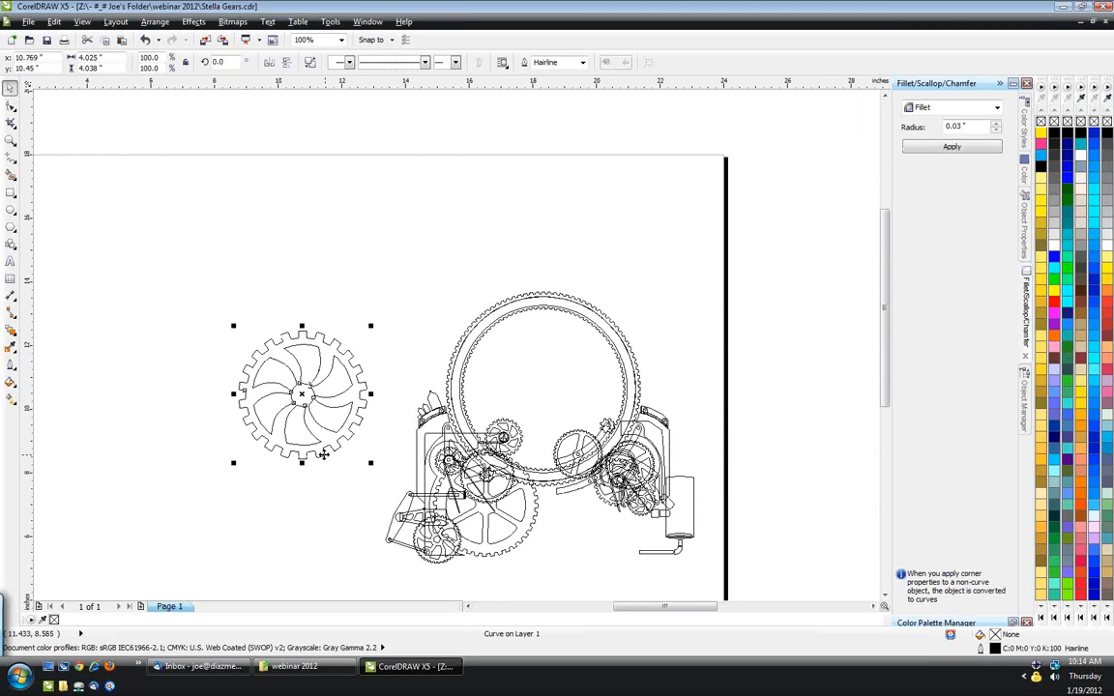
{"action": "scroll", "coordinate": [512, 538], "scroll_direction": "up", "scroll_amount": 2}
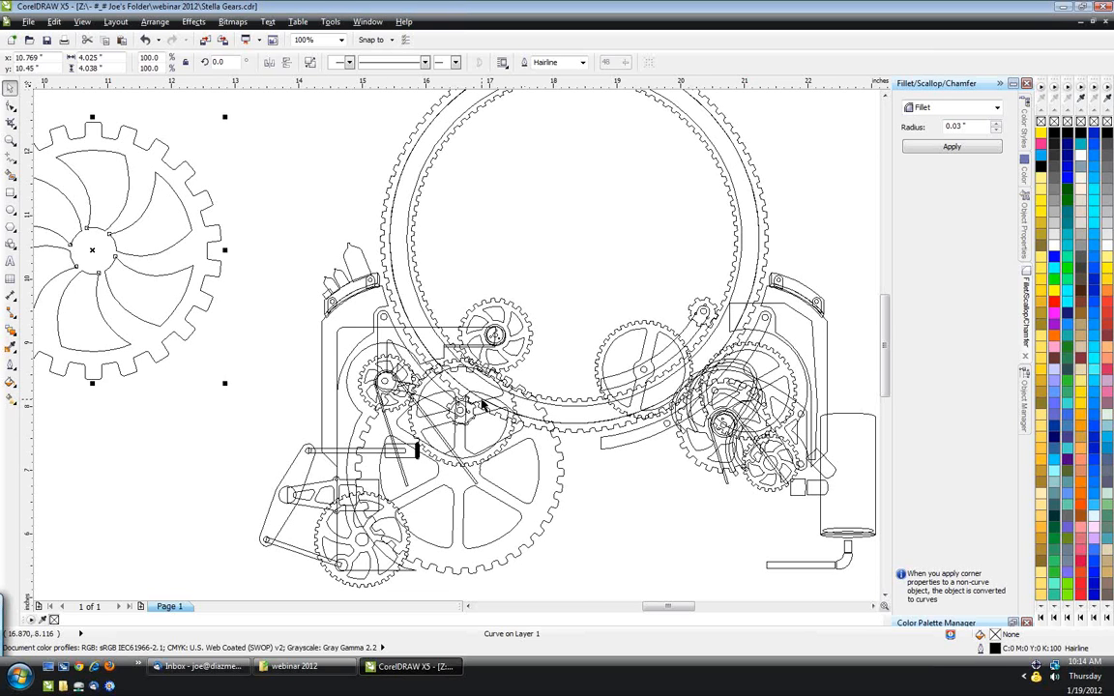
{"action": "scroll", "coordinate": [481, 407], "scroll_direction": "up", "scroll_amount": 1}
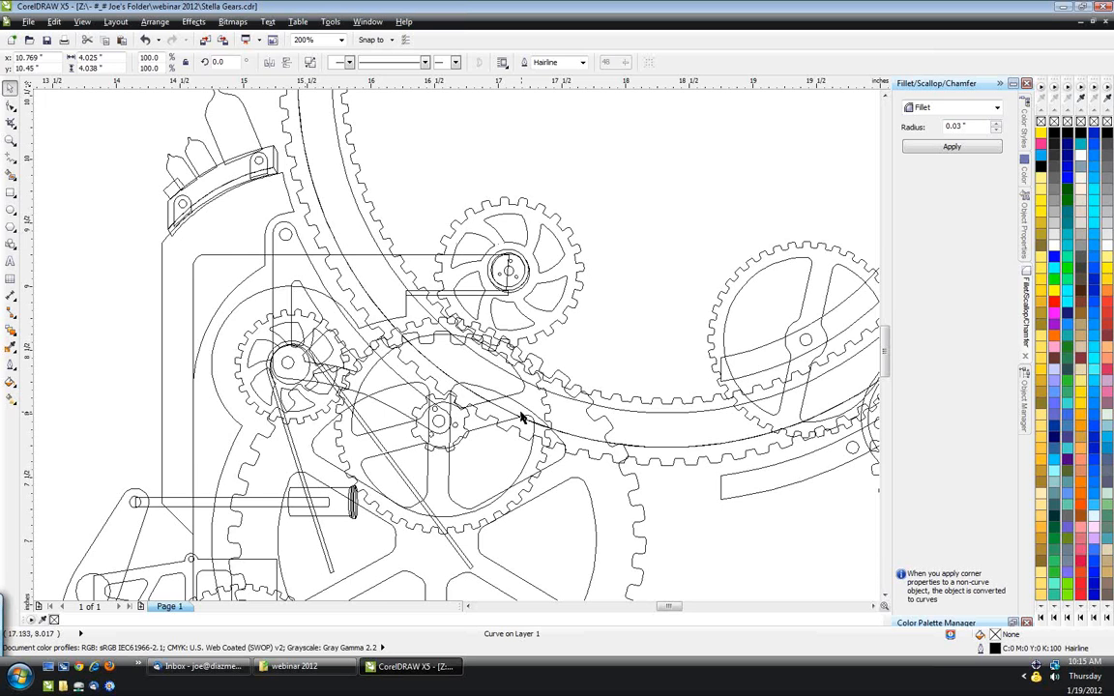
{"action": "scroll", "coordinate": [520, 417], "scroll_direction": "down", "scroll_amount": 2}
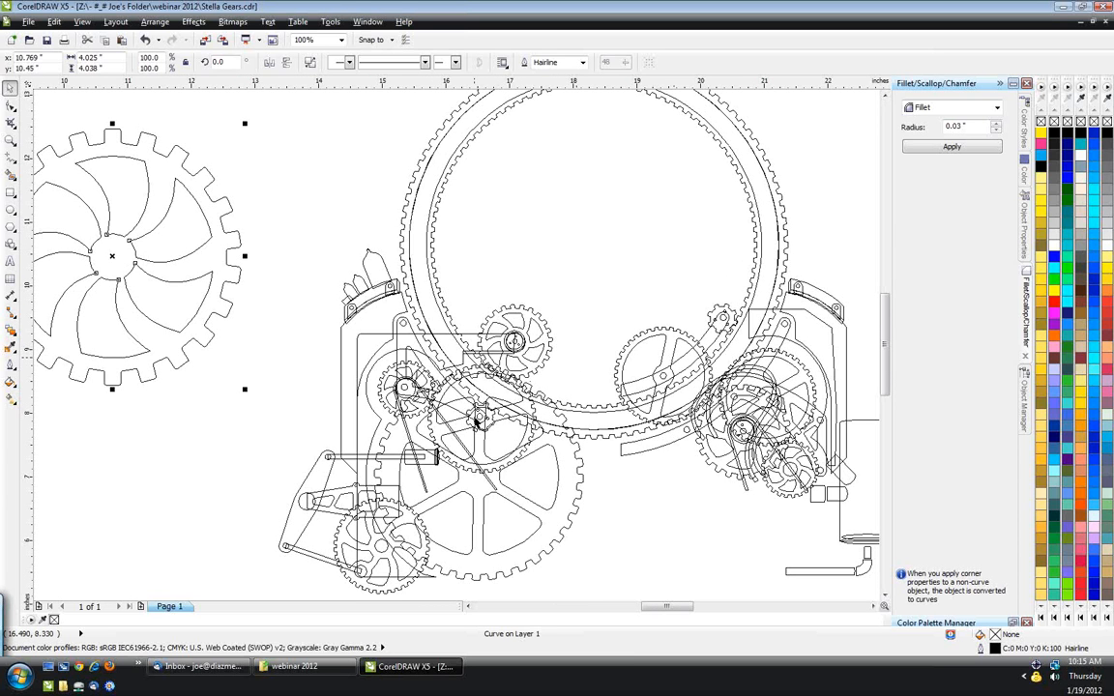
{"action": "scroll", "coordinate": [477, 418], "scroll_direction": "up", "scroll_amount": 2}
{"action": "scroll", "coordinate": [484, 422], "scroll_direction": "up", "scroll_amount": 2}
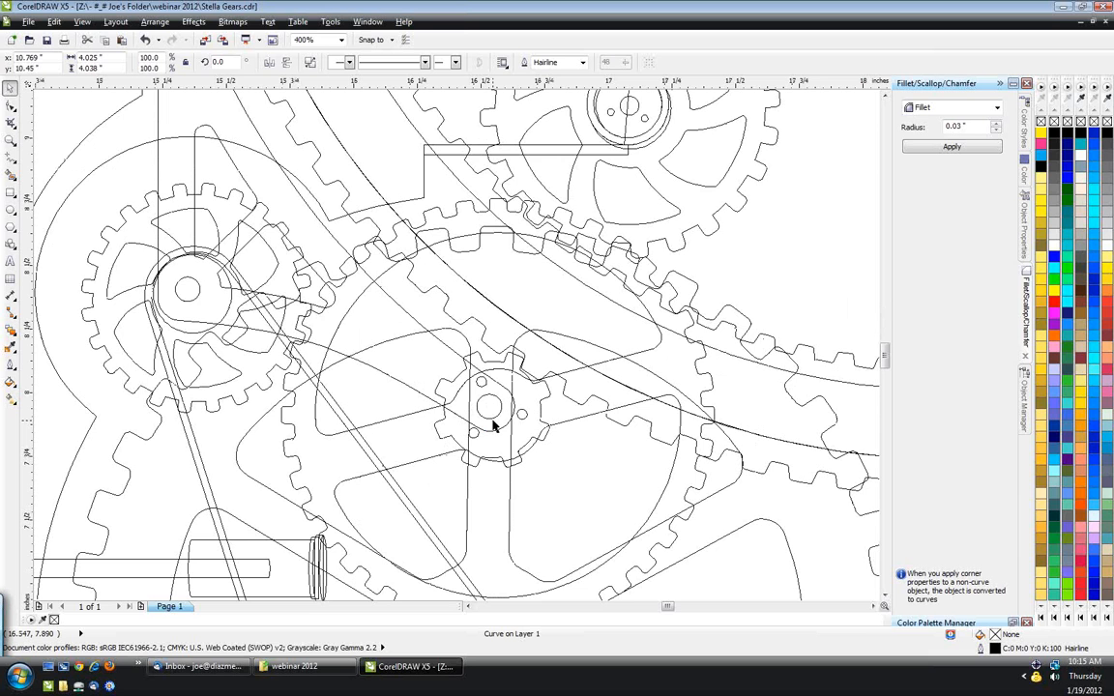
{"action": "scroll", "coordinate": [426, 378], "scroll_direction": "down", "scroll_amount": 1}
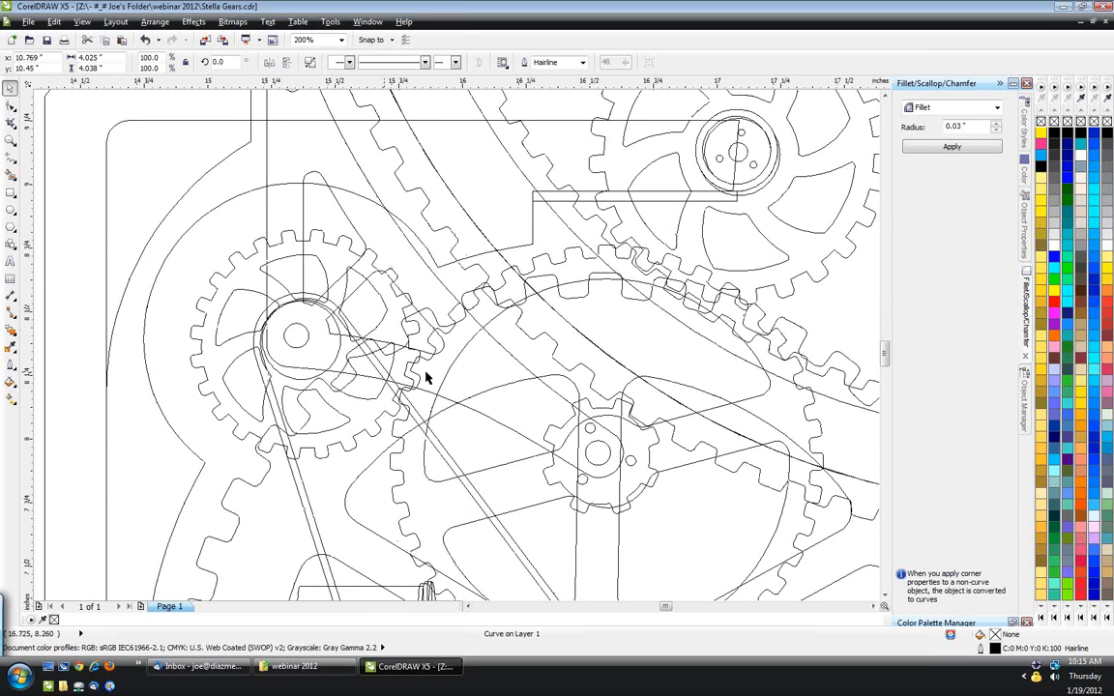
{"action": "scroll", "coordinate": [426, 377], "scroll_direction": "down", "scroll_amount": 1}
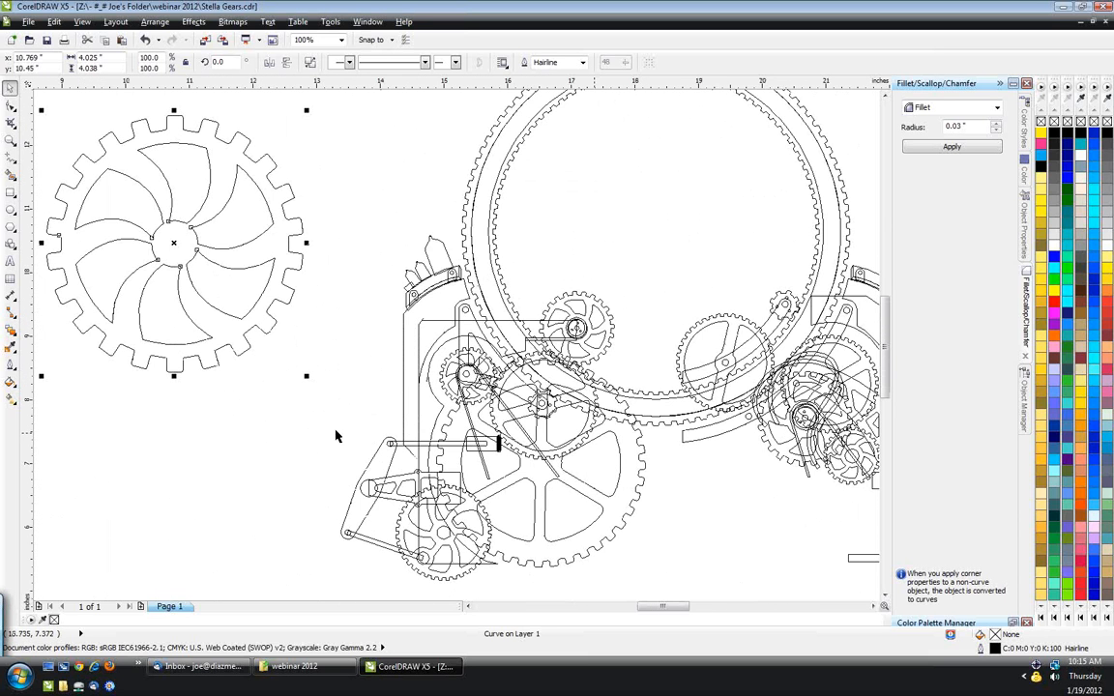
- Examine the ornamented gear with depth that sits outside the page, between the machine and the finished logo
{"action": "scroll", "coordinate": [336, 436], "scroll_direction": "right", "scroll_amount": 3}
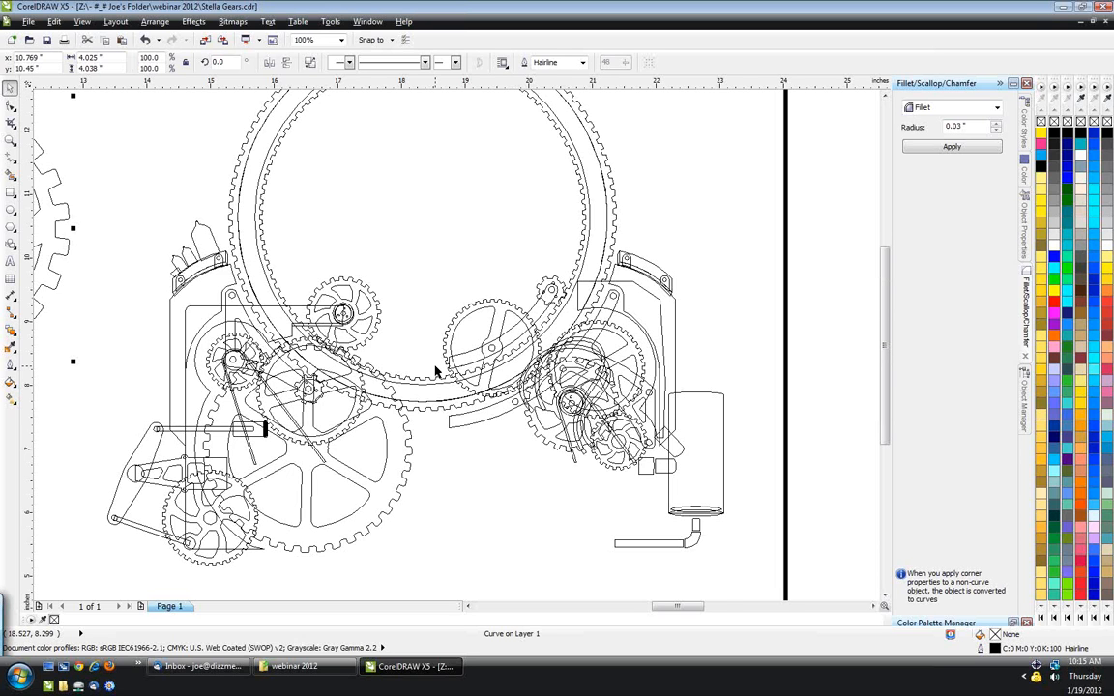
{"action": "scroll", "coordinate": [435, 370], "scroll_direction": "down", "scroll_amount": 2}
{"action": "scroll", "coordinate": [435, 370], "scroll_direction": "down", "scroll_amount": 2}
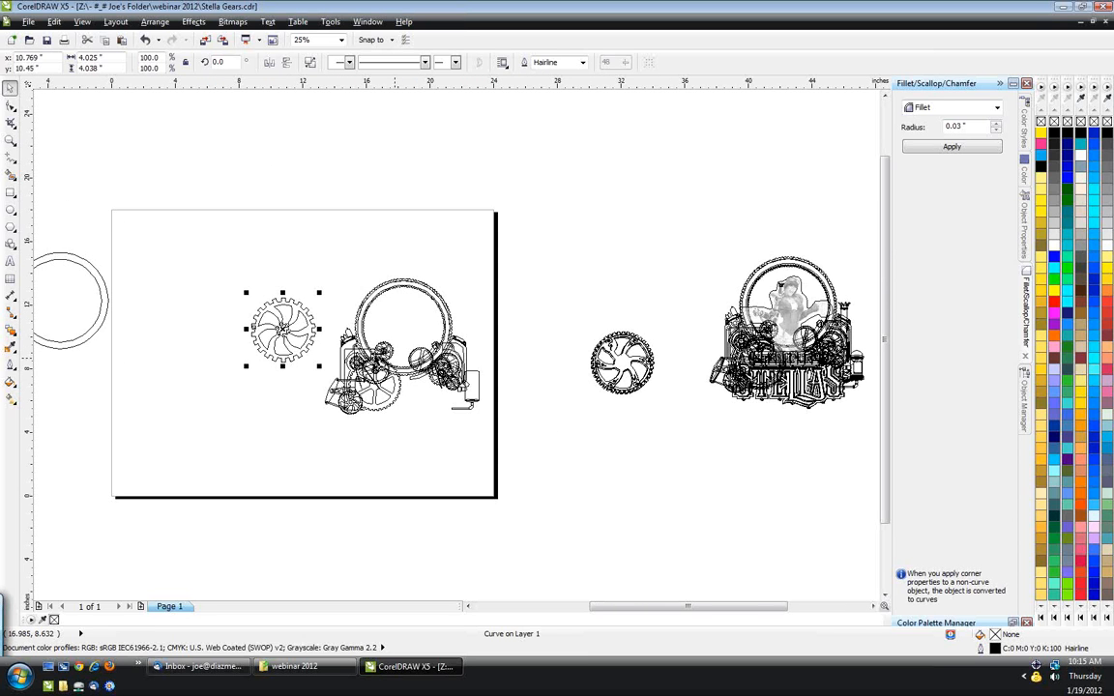
{"action": "scroll", "coordinate": [627, 375], "scroll_direction": "up", "scroll_amount": 2}
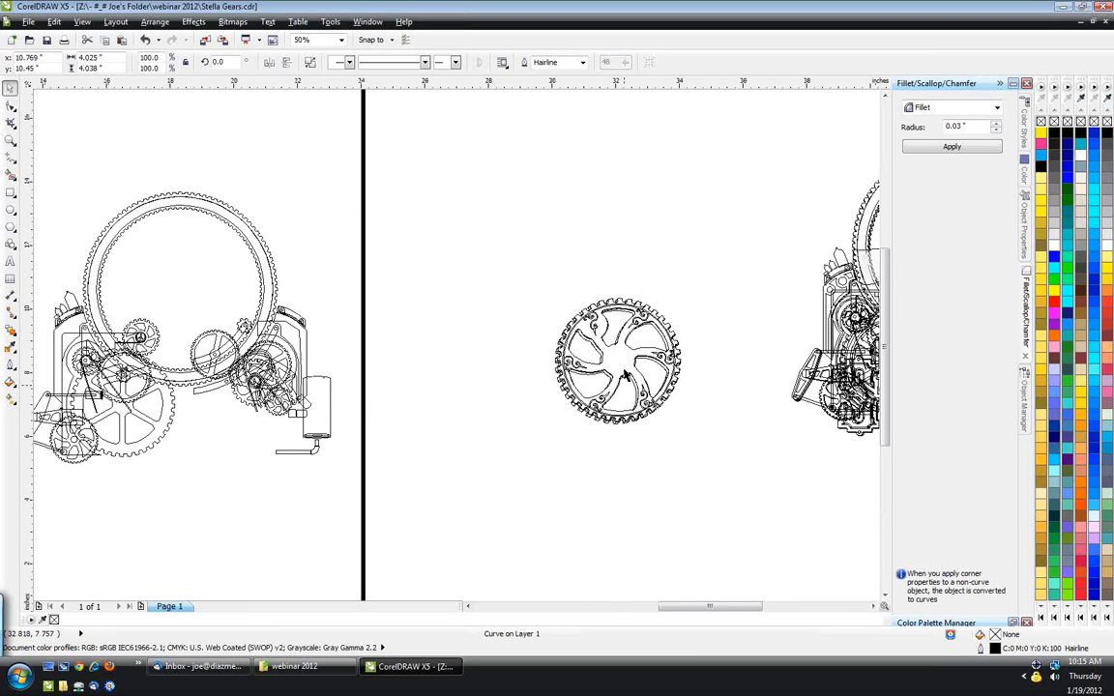
{"action": "left_click_drag", "start_coordinate": [625, 374], "coordinate": [563, 381]}
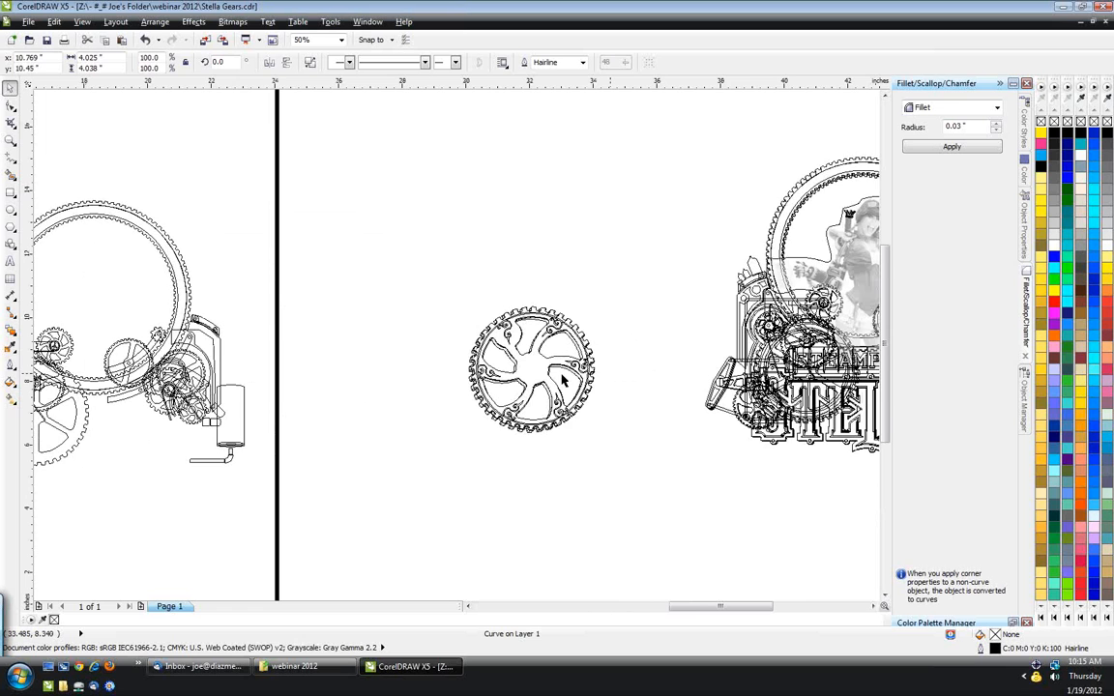
{"action": "scroll", "coordinate": [563, 380], "scroll_direction": "up", "scroll_amount": 2}
{"action": "scroll", "coordinate": [519, 345], "scroll_direction": "down", "scroll_amount": 3}
- Duplicate the new gear and place the copy outside the page, up and to the left of the ornamented gear
{"action": "left_click", "coordinate": [184, 295]}
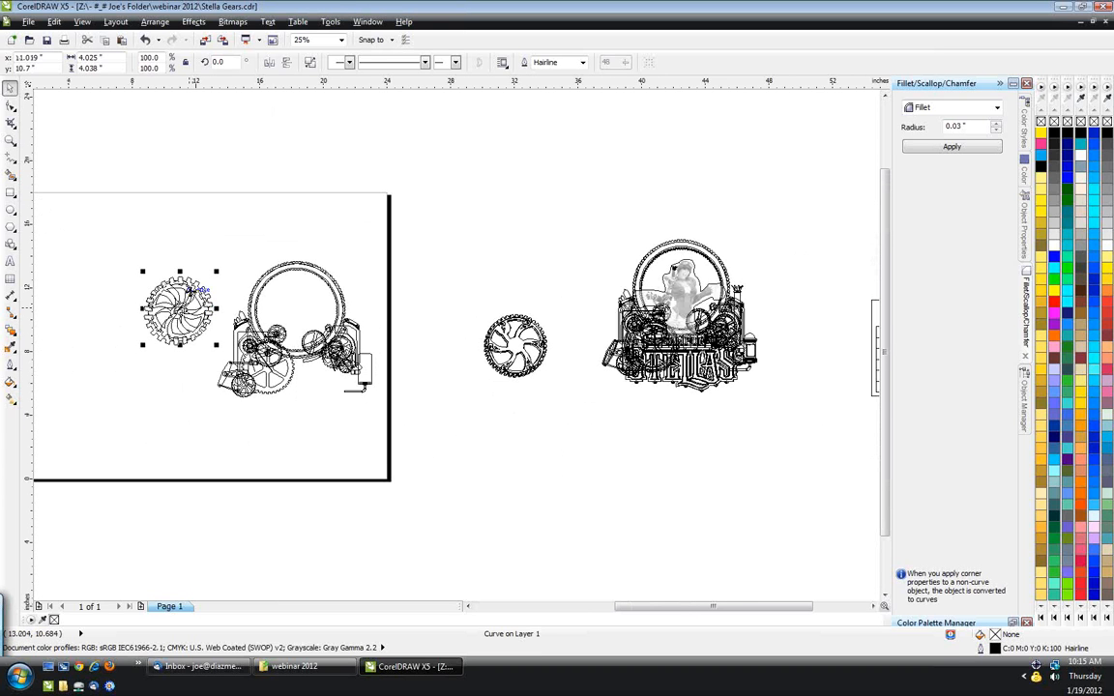
{"action": "mouse_move", "coordinate": [184, 296]}
{"action": "left_mouse_down"}
{"action": "mouse_move", "coordinate": [247, 253]}
{"action": "mouse_move", "coordinate": [517, 262]}
{"action": "left_mouse_up"}
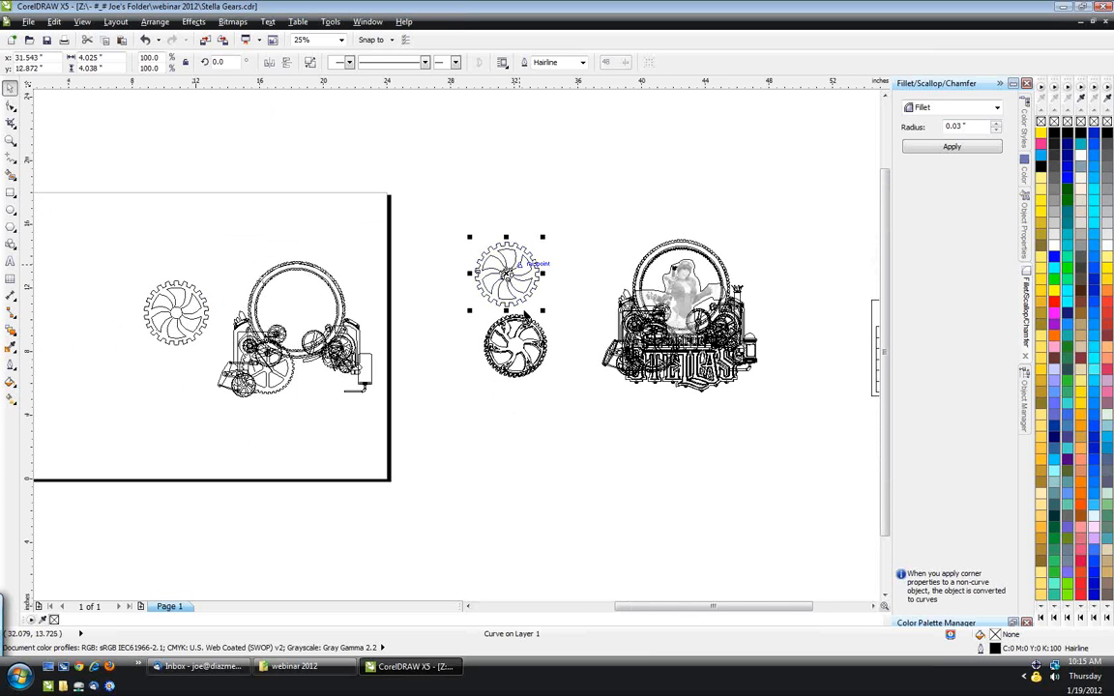
{"action": "scroll", "coordinate": [525, 315], "scroll_direction": "up", "scroll_amount": 1}
{"action": "scroll", "coordinate": [524, 313], "scroll_direction": "up", "scroll_amount": 1}
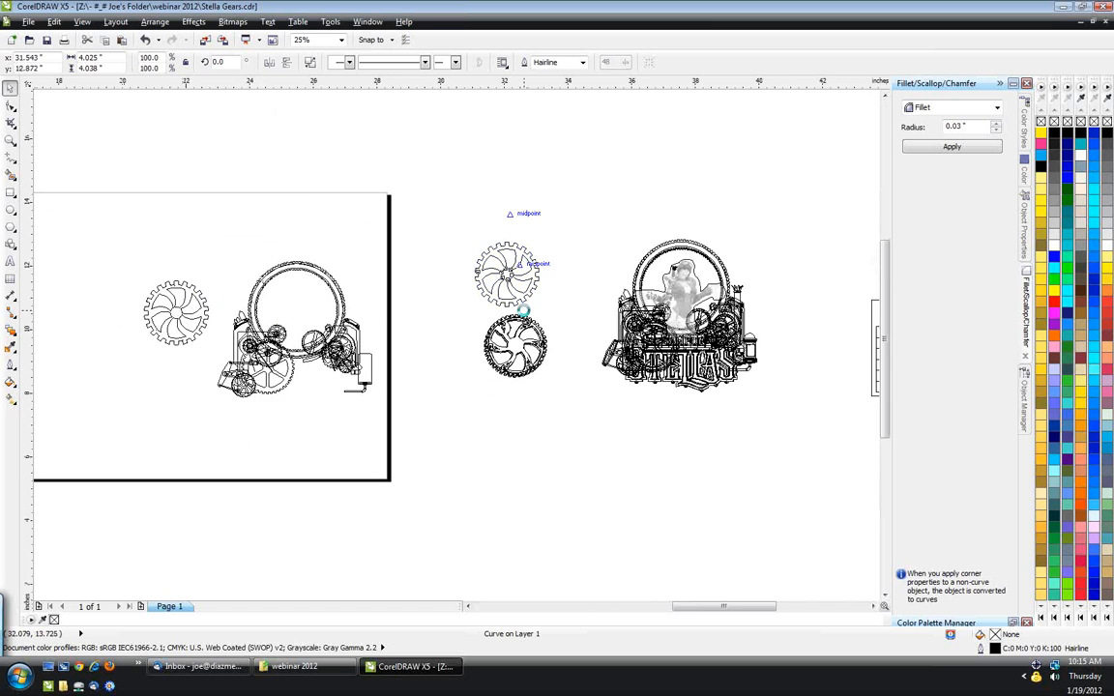
{"action": "scroll", "coordinate": [524, 313], "scroll_direction": "up", "scroll_amount": 1}
{"action": "left_click_drag", "start_coordinate": [460, 236], "coordinate": [286, 281]}
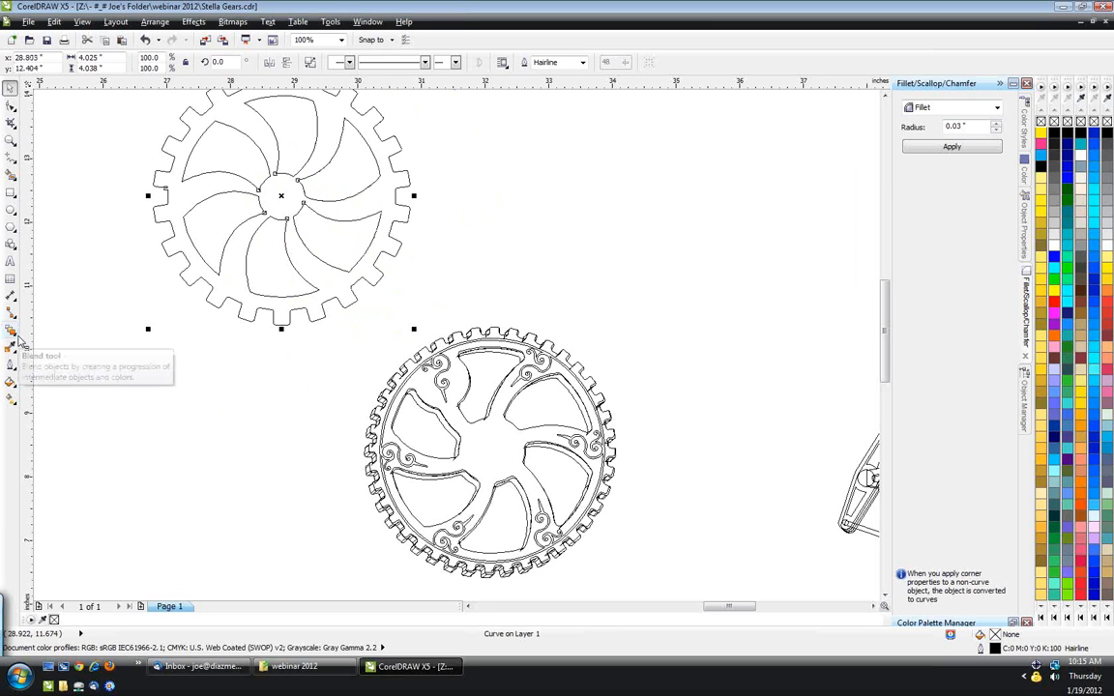
- Extrude the plain gear copy from its centre toward its lower left and make it a parallel extrusion toward the back
{"action": "left_click", "coordinate": [13, 337]}
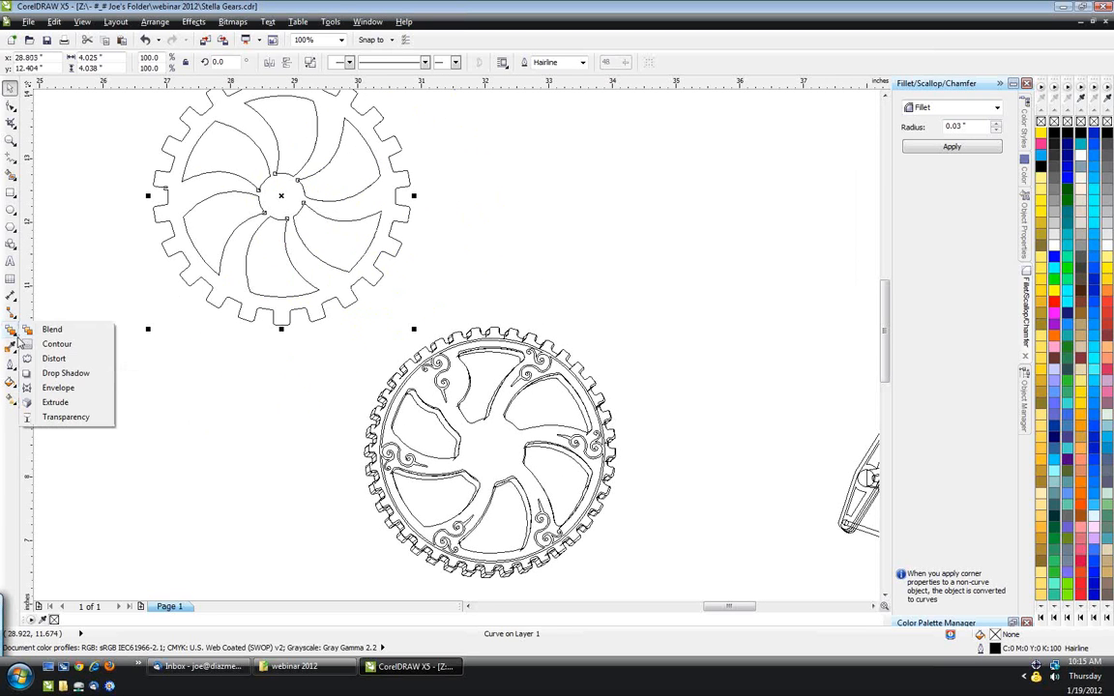
{"action": "left_click", "coordinate": [56, 403]}
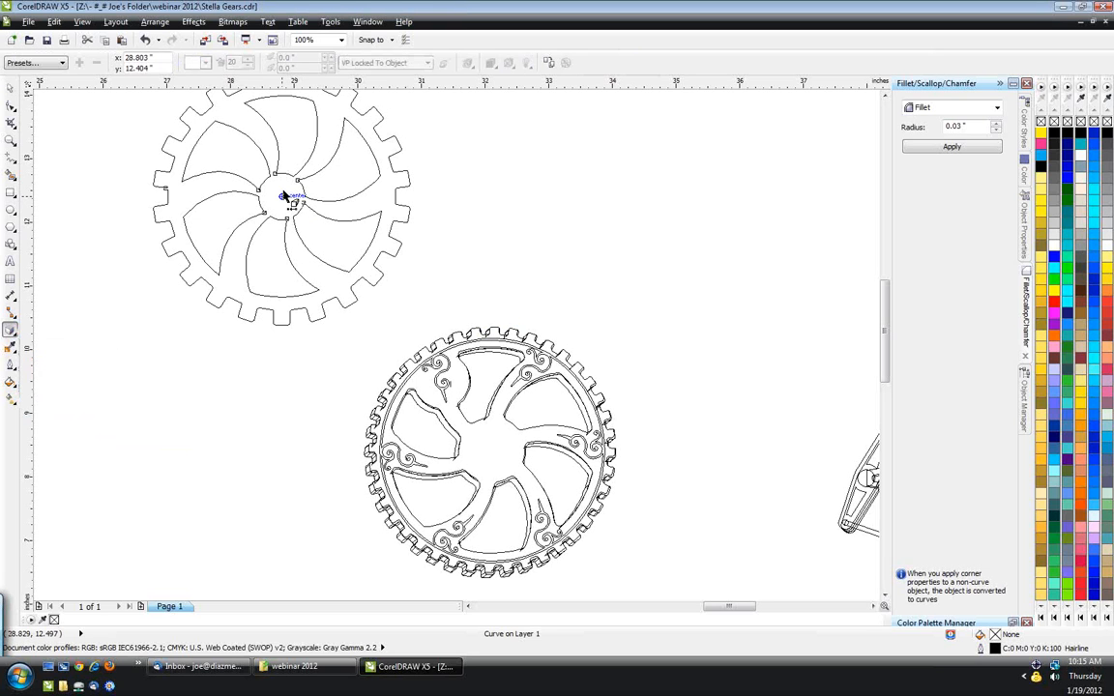
{"action": "mouse_move", "coordinate": [257, 180]}
{"action": "left_mouse_down"}
{"action": "mouse_move", "coordinate": [262, 201]}
{"action": "mouse_move", "coordinate": [219, 231]}
{"action": "mouse_move", "coordinate": [259, 219]}
{"action": "mouse_move", "coordinate": [236, 223]}
{"action": "mouse_move", "coordinate": [260, 249]}
{"action": "mouse_move", "coordinate": [289, 221]}
{"action": "mouse_move", "coordinate": [227, 247]}
{"action": "mouse_move", "coordinate": [258, 236]}
{"action": "mouse_move", "coordinate": [248, 242]}
{"action": "left_mouse_up"}
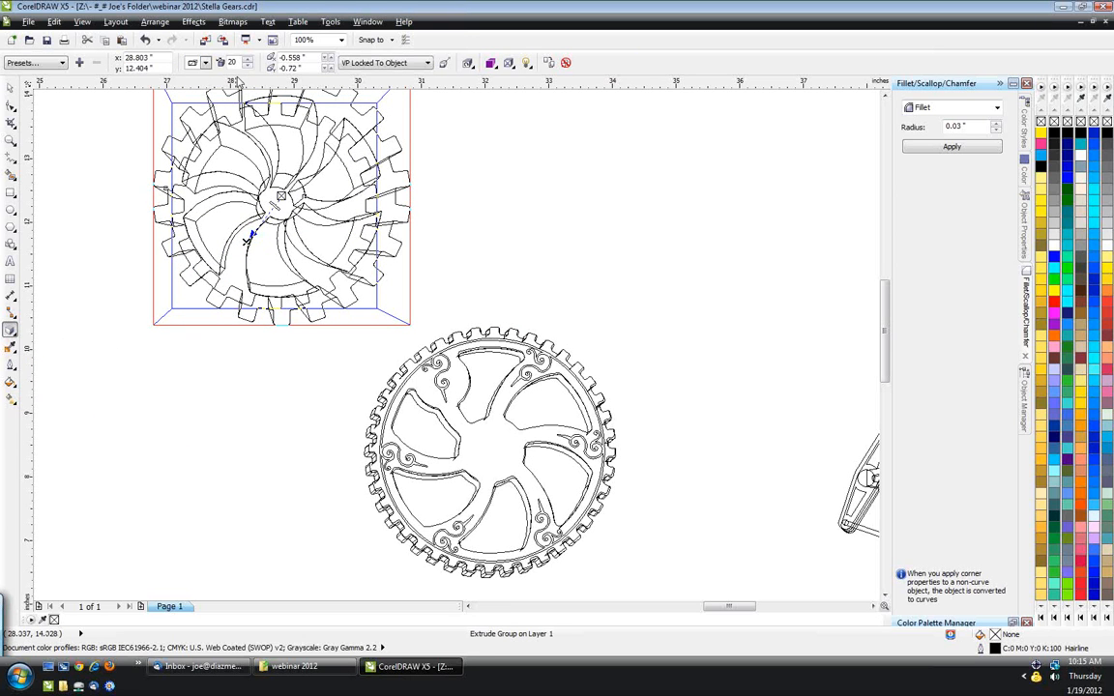
{"action": "left_click", "coordinate": [205, 63]}
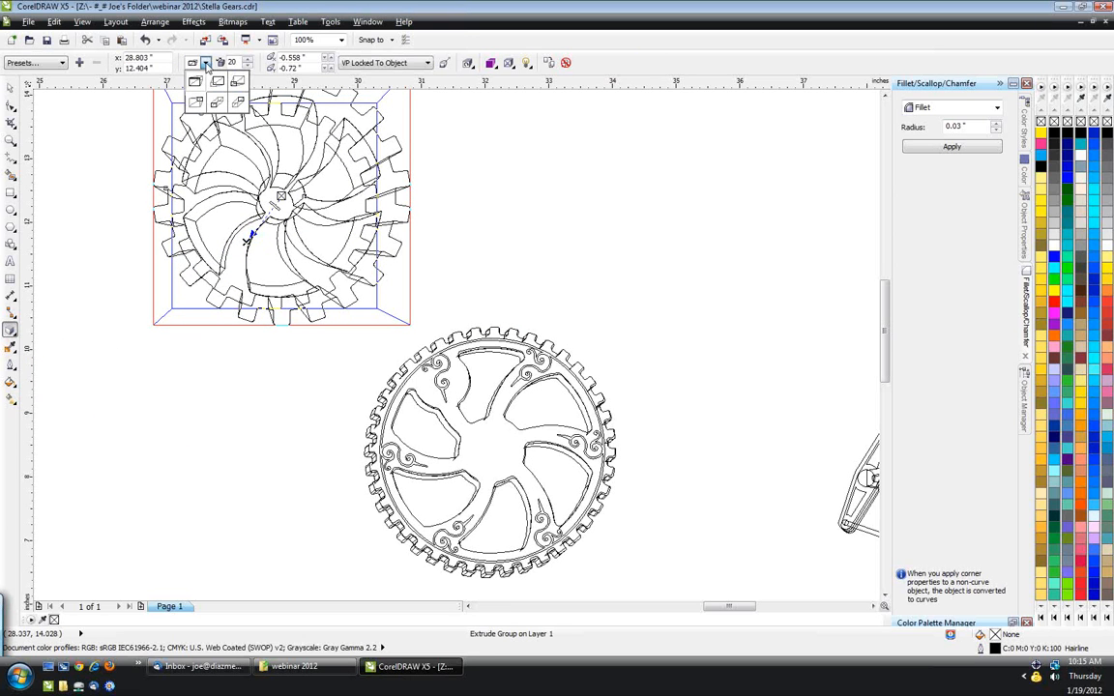
{"action": "left_click", "coordinate": [222, 107]}
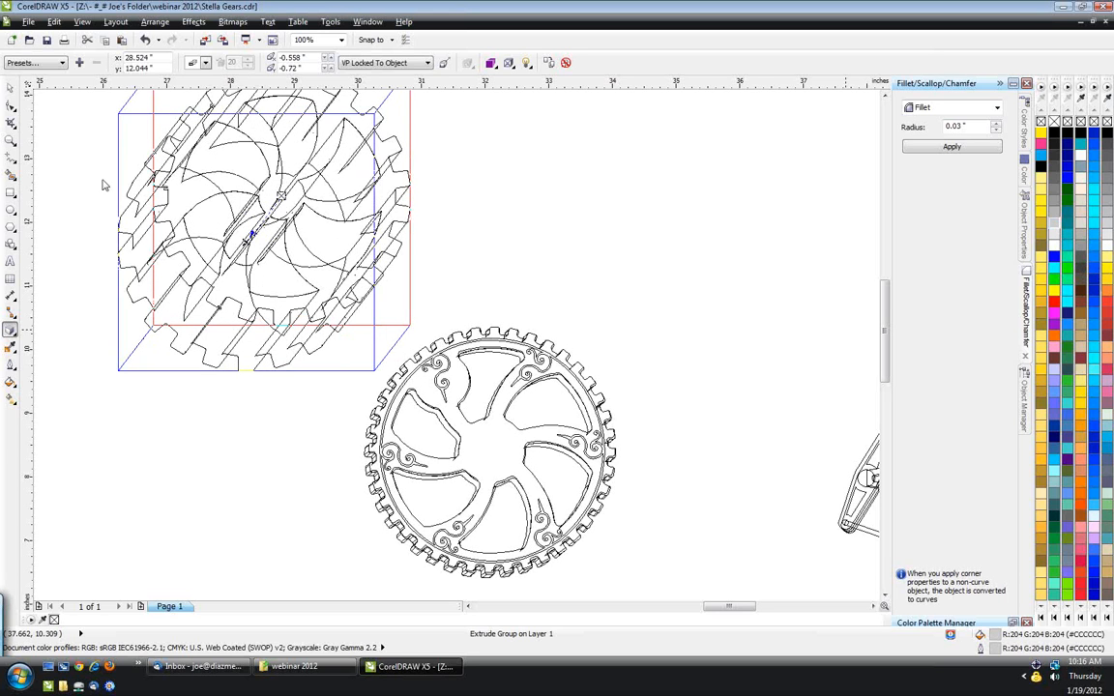
- Show the drawing in Enhanced view and give the extruded grey gear a black outline
{"action": "left_click", "coordinate": [82, 21]}
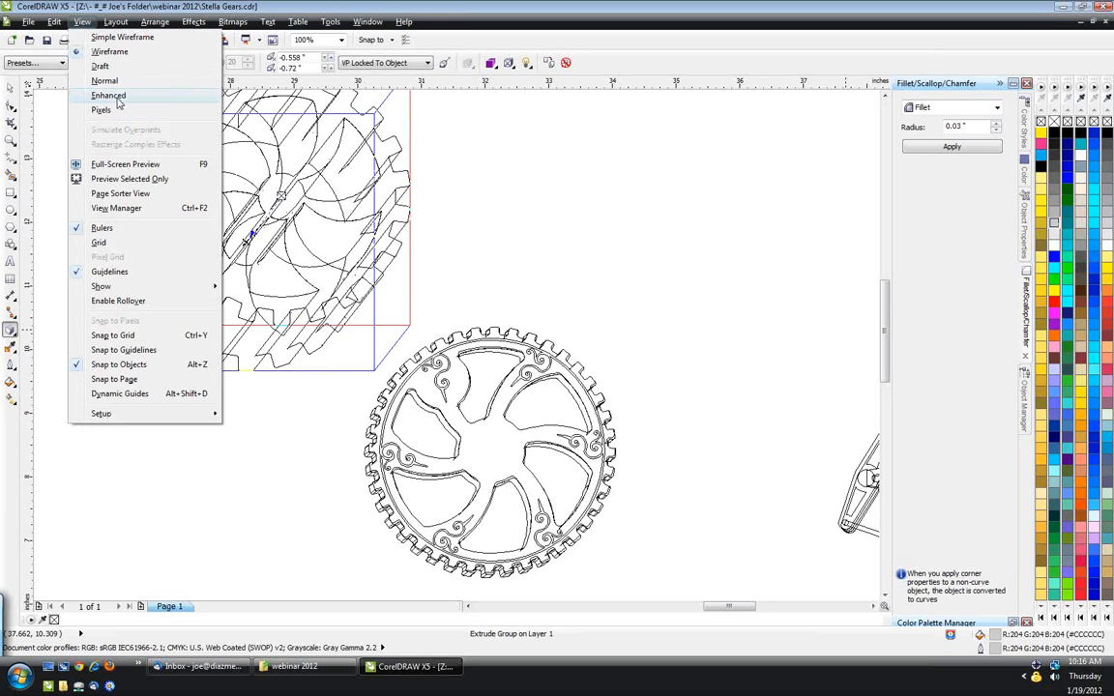
{"action": "left_click", "coordinate": [108, 95]}
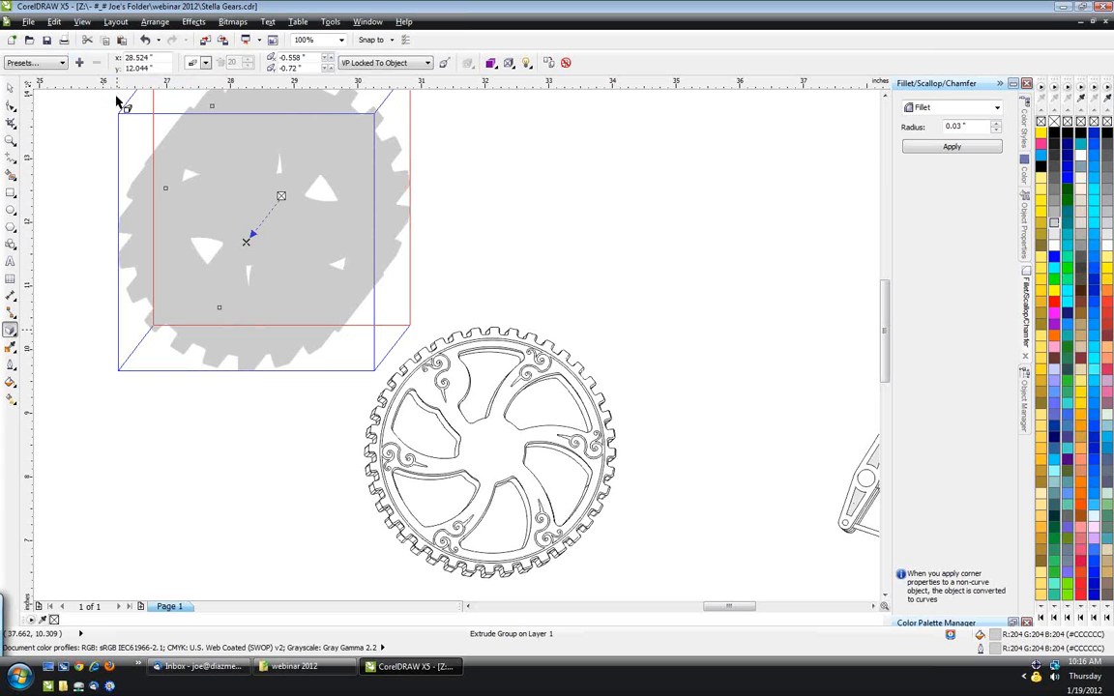
{"action": "right_click", "coordinate": [1058, 140]}
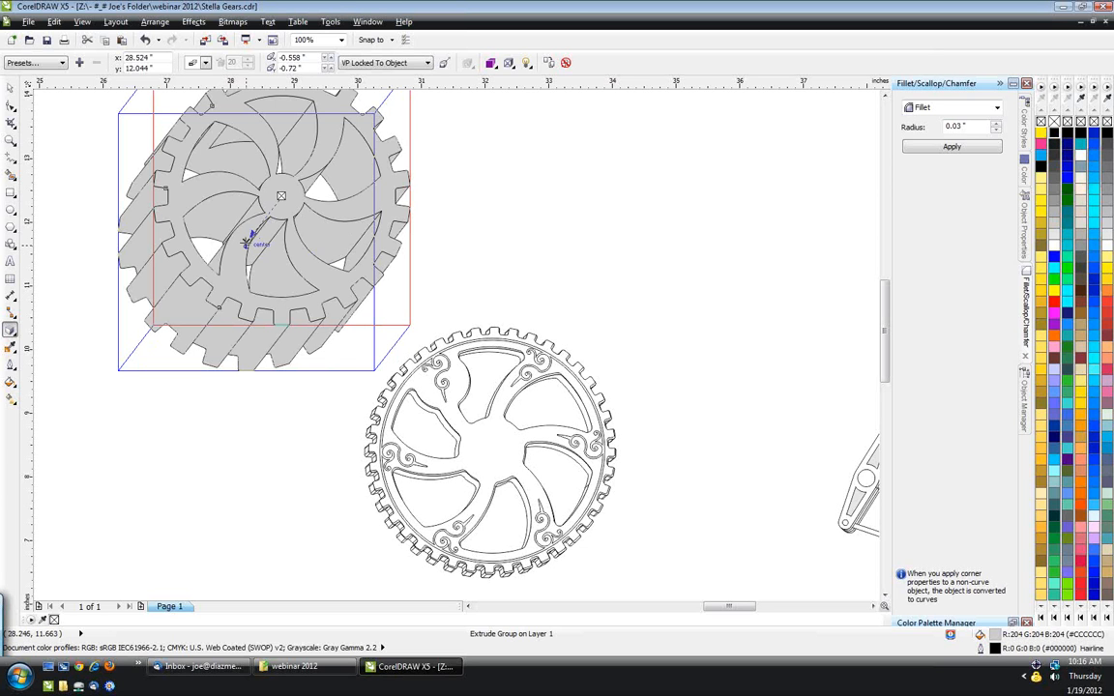
- Reduce the extrusion to a shallow depth by setting its vanishing point at about -0.115", -0.058", close to the gear's centre
{"action": "left_click_drag", "start_coordinate": [245, 242], "coordinate": [293, 182]}
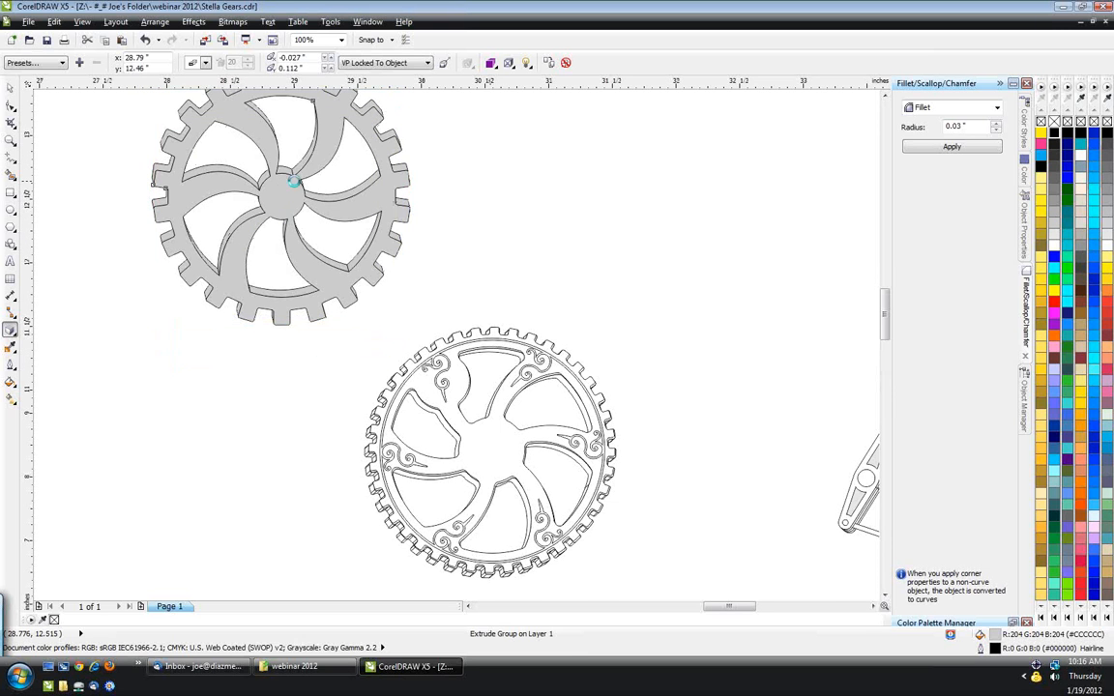
{"action": "scroll", "coordinate": [293, 182], "scroll_direction": "up", "scroll_amount": 2}
{"action": "left_click_drag", "start_coordinate": [233, 220], "coordinate": [254, 220]}
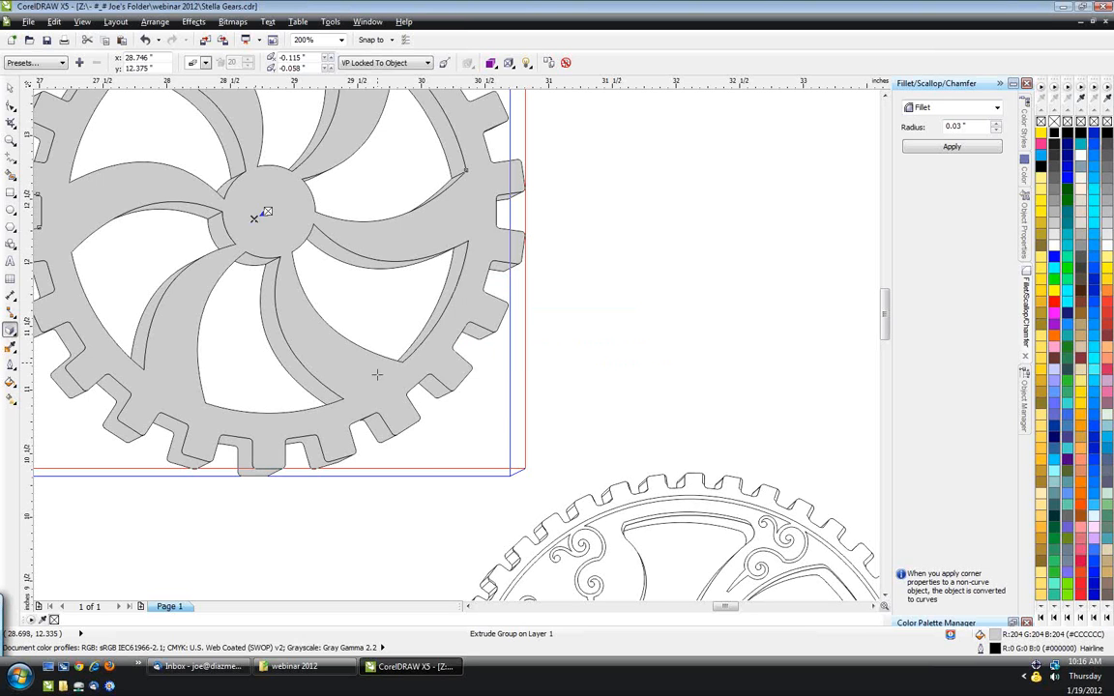
{"action": "scroll", "coordinate": [377, 374], "scroll_direction": "down", "scroll_amount": 2}
- Break the gear's extrude group apart into separate editable objects
{"action": "left_click", "coordinate": [377, 375]}
{"action": "right_click", "coordinate": [281, 420]}
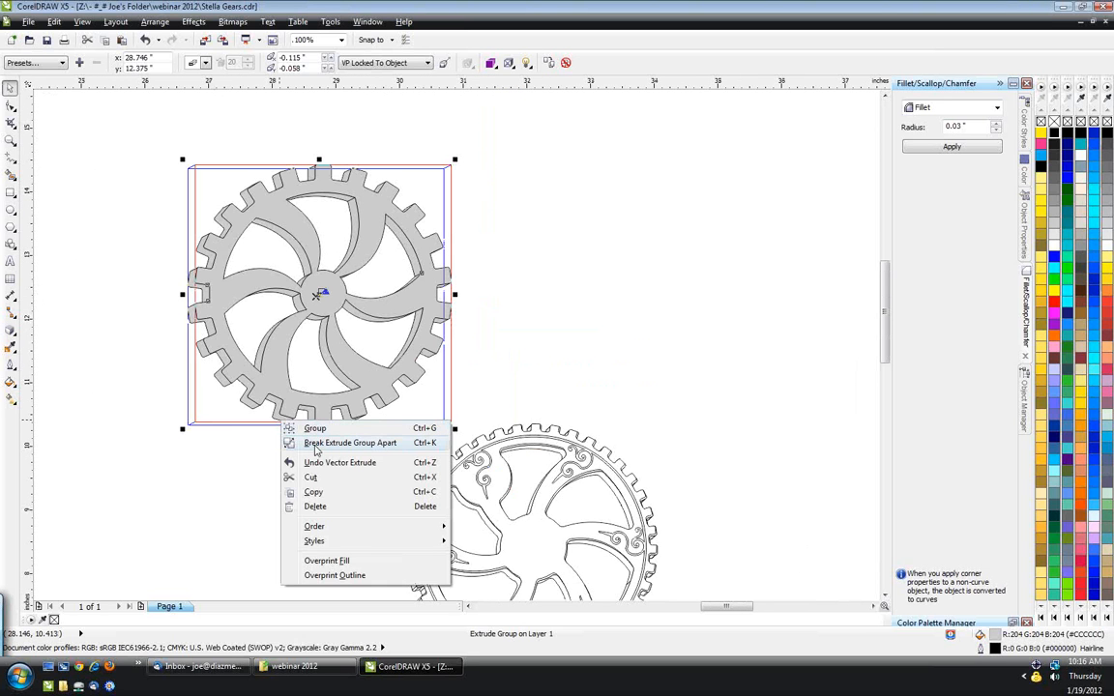
{"action": "left_click", "coordinate": [313, 443]}
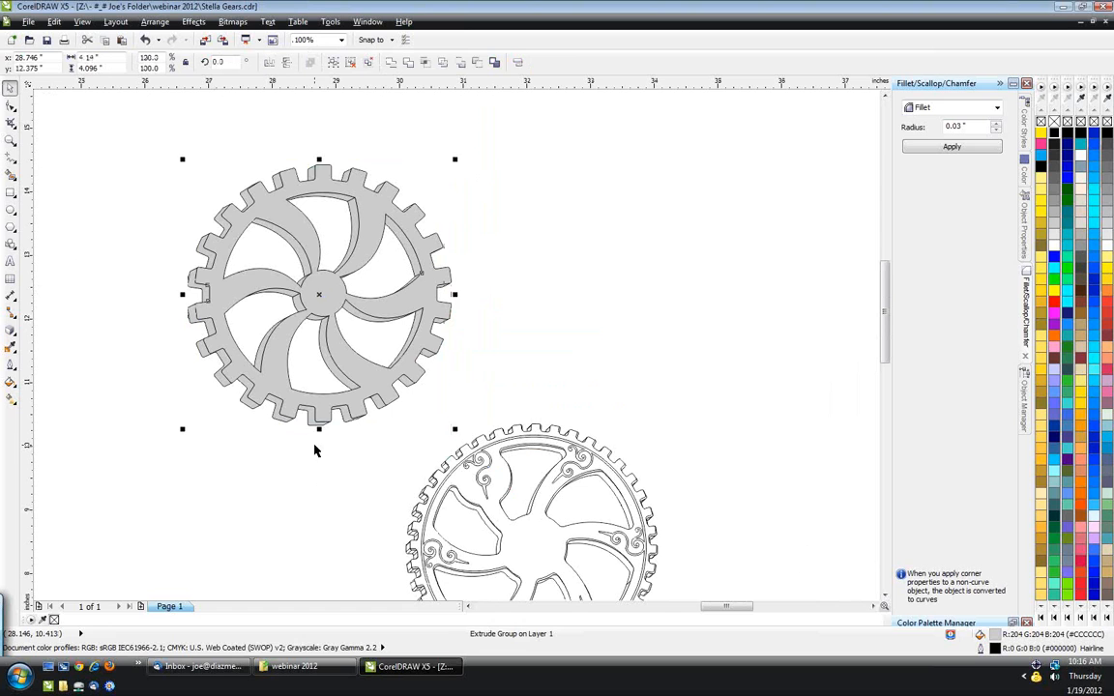
{"action": "scroll", "coordinate": [350, 427], "scroll_direction": "up", "scroll_amount": 2}
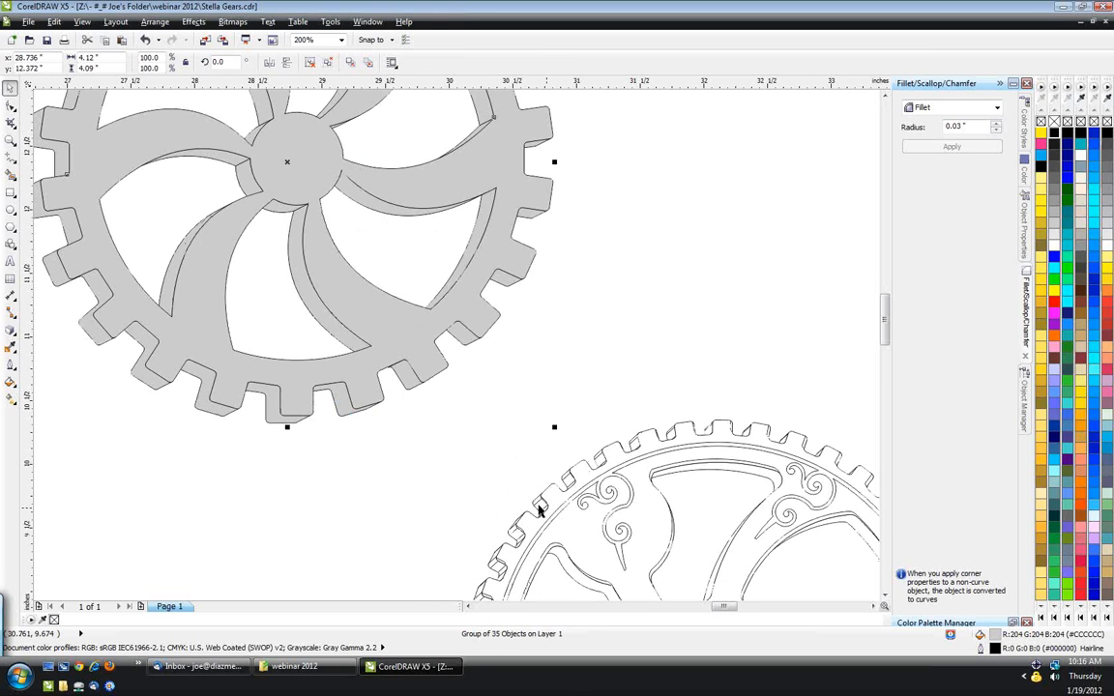
- Examine the tooth depth and curled ornaments of the ornamented gear, and compare both gears with the finished logo
{"action": "left_click", "coordinate": [542, 513]}
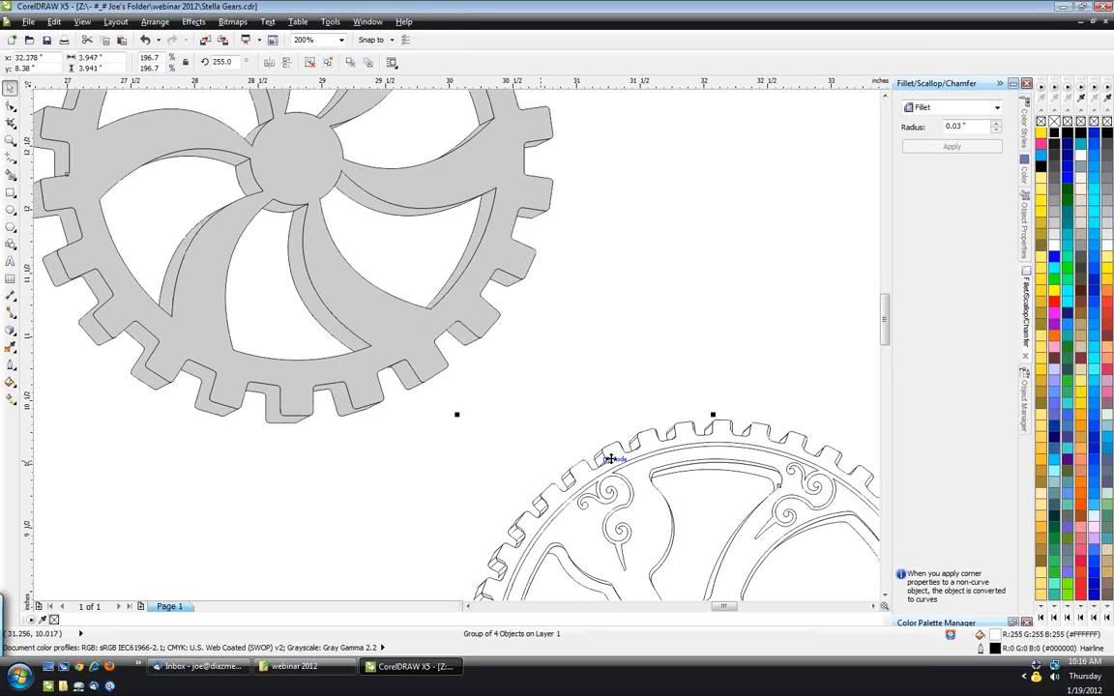
{"action": "left_click", "coordinate": [415, 428]}
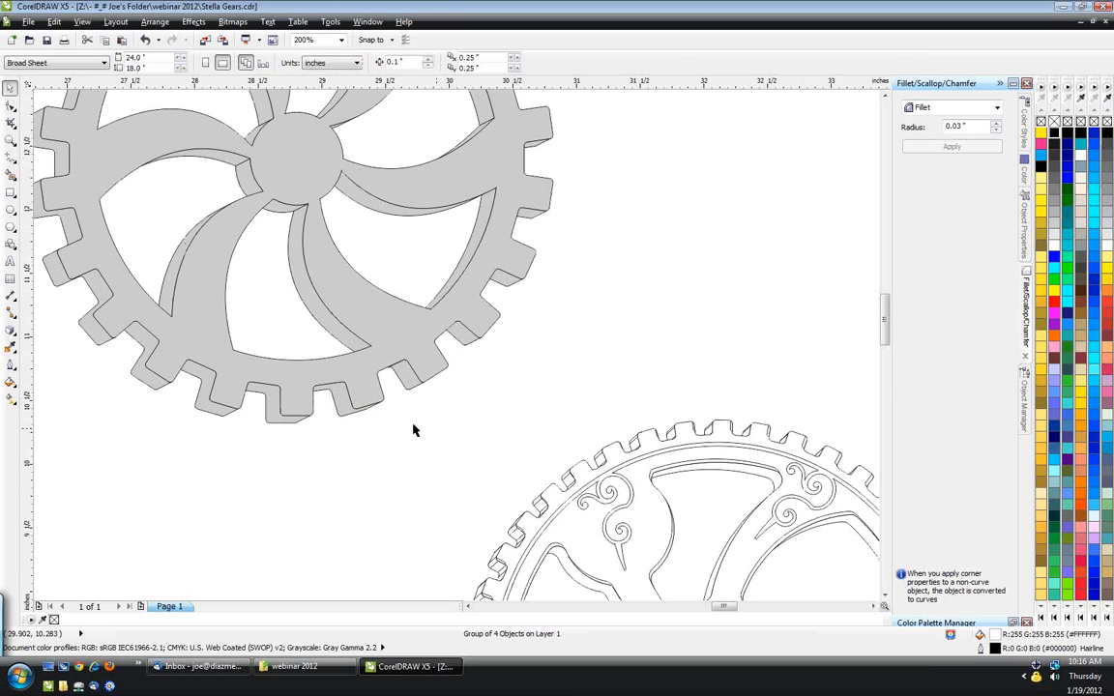
{"action": "left_click", "coordinate": [568, 471]}
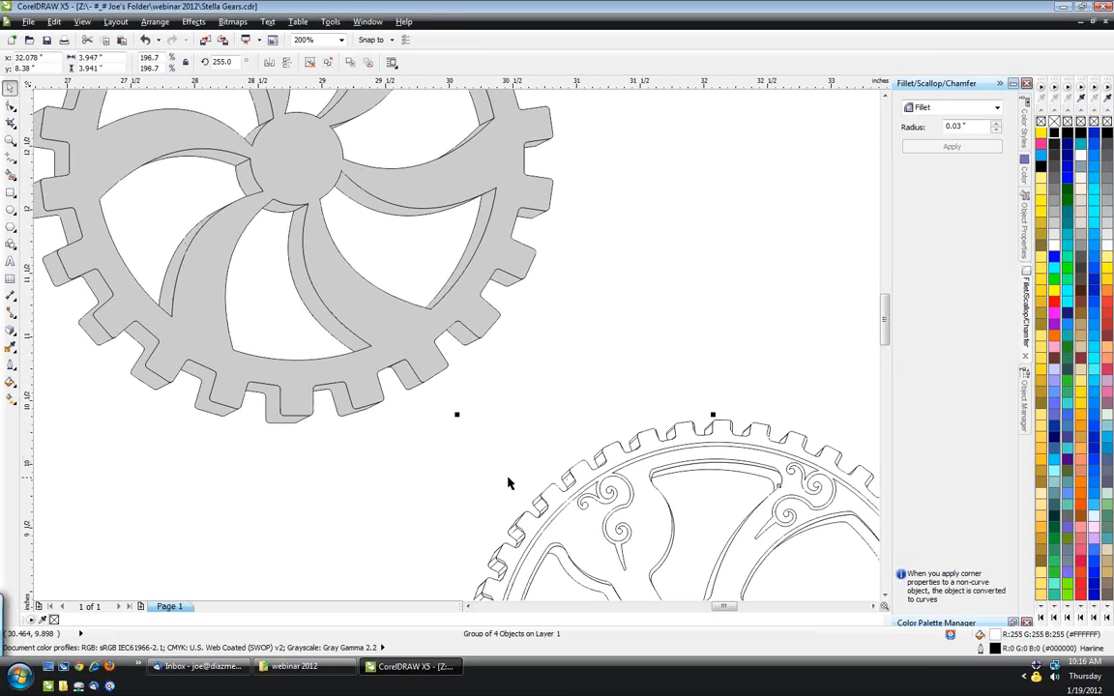
{"action": "scroll", "coordinate": [509, 481], "scroll_direction": "down", "scroll_amount": 2}
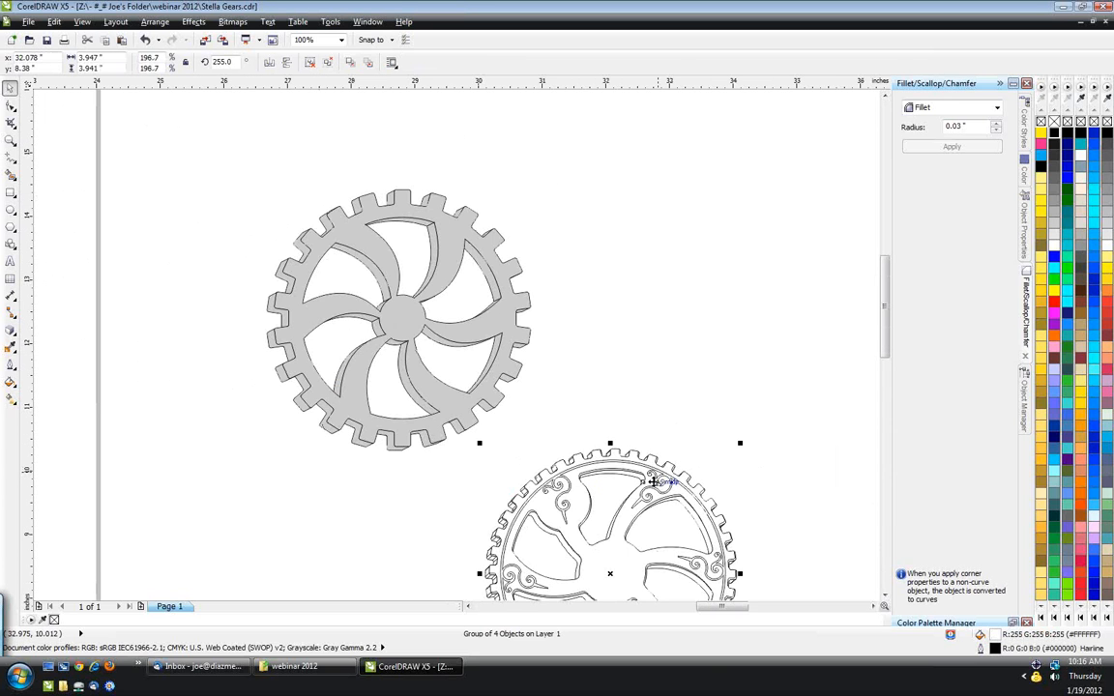
{"action": "scroll", "coordinate": [559, 500], "scroll_direction": "down", "scroll_amount": 1}
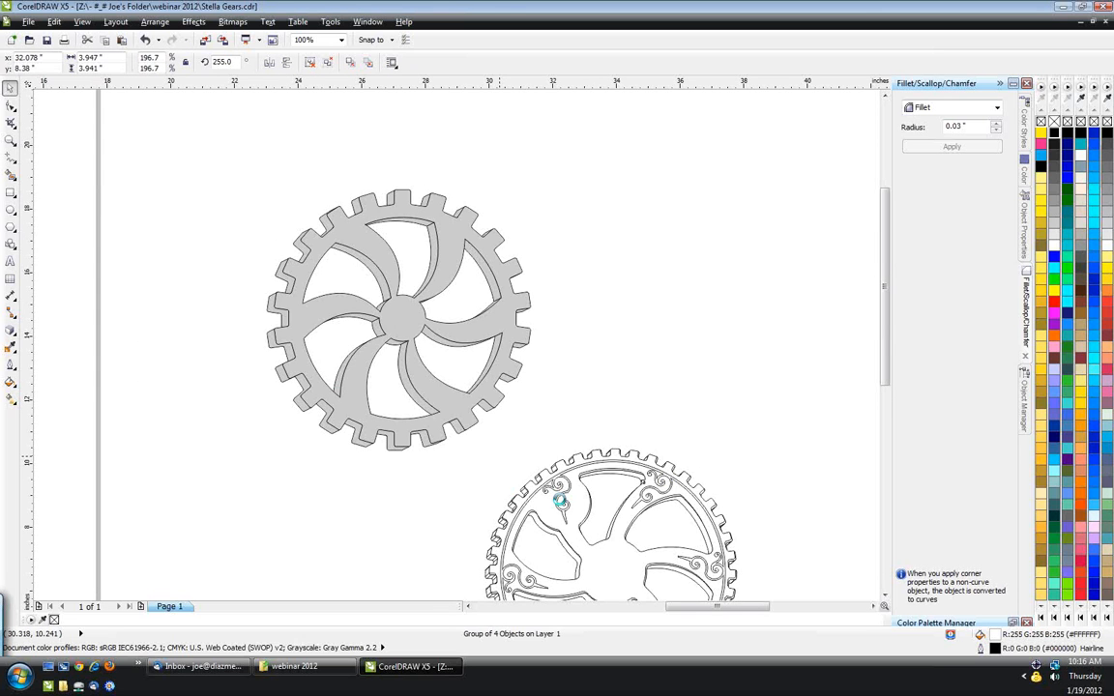
{"action": "scroll", "coordinate": [572, 516], "scroll_direction": "up", "scroll_amount": 1}
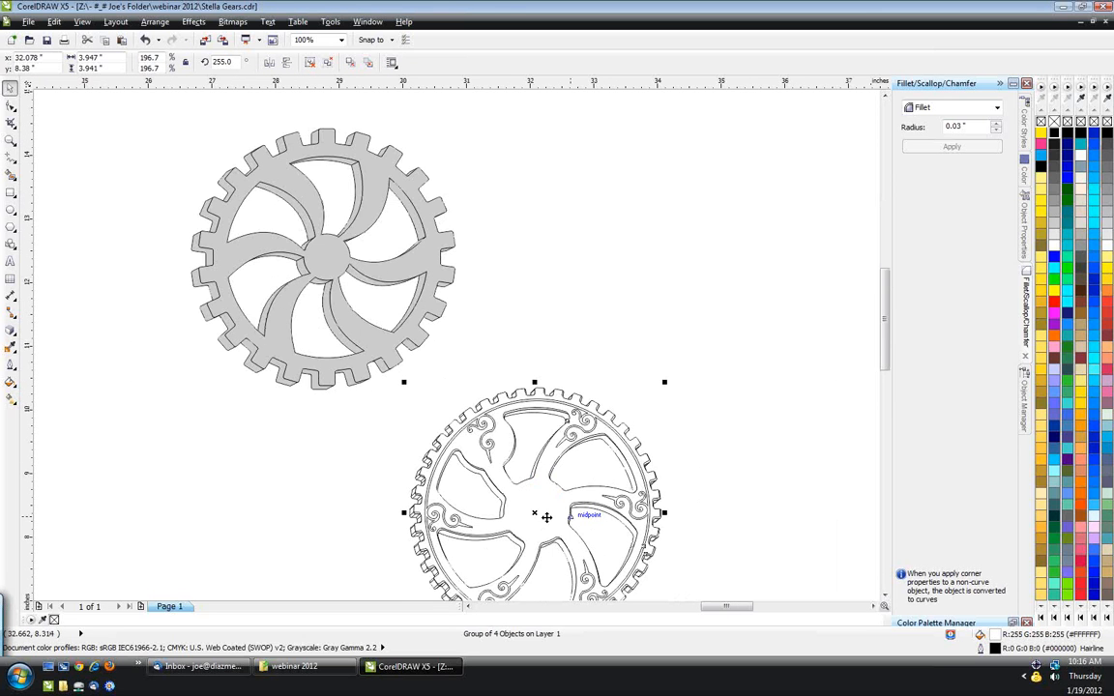
{"action": "scroll", "coordinate": [546, 518], "scroll_direction": "up", "scroll_amount": 1}
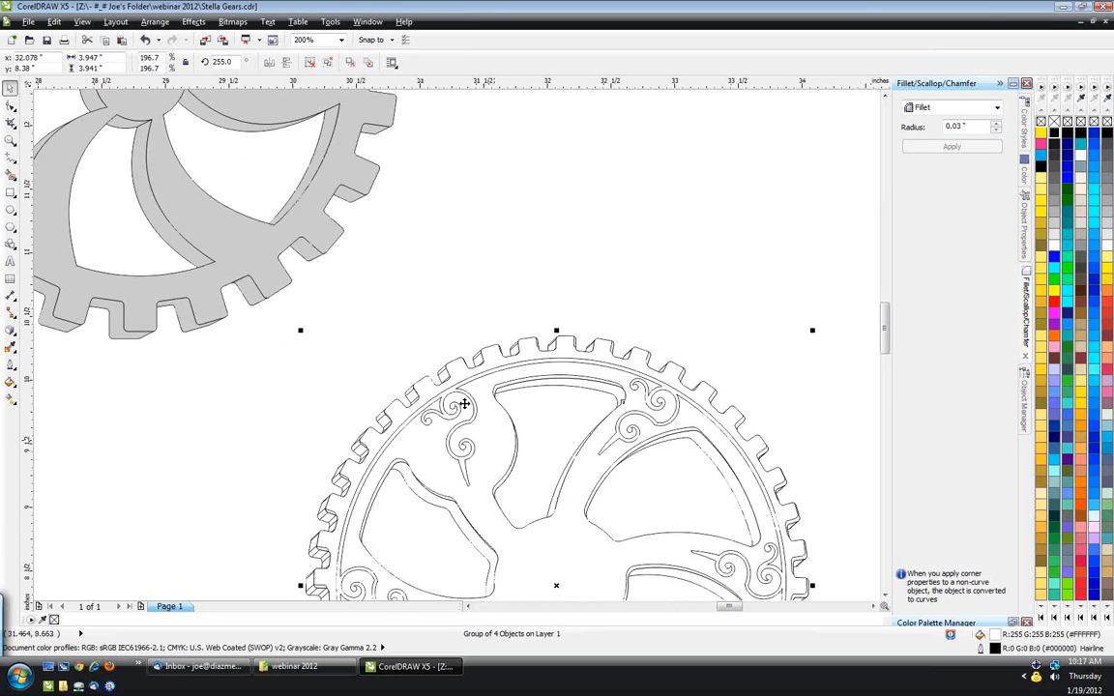
{"action": "scroll", "coordinate": [464, 403], "scroll_direction": "up", "scroll_amount": 1}
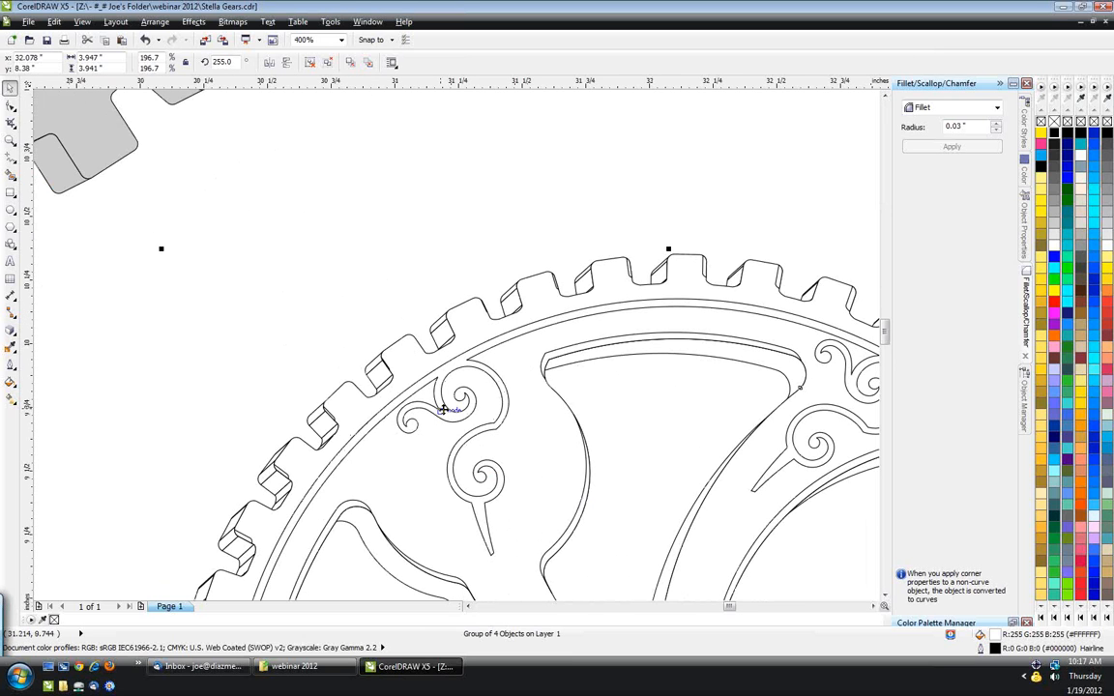
{"action": "scroll", "coordinate": [442, 409], "scroll_direction": "down", "scroll_amount": 1}
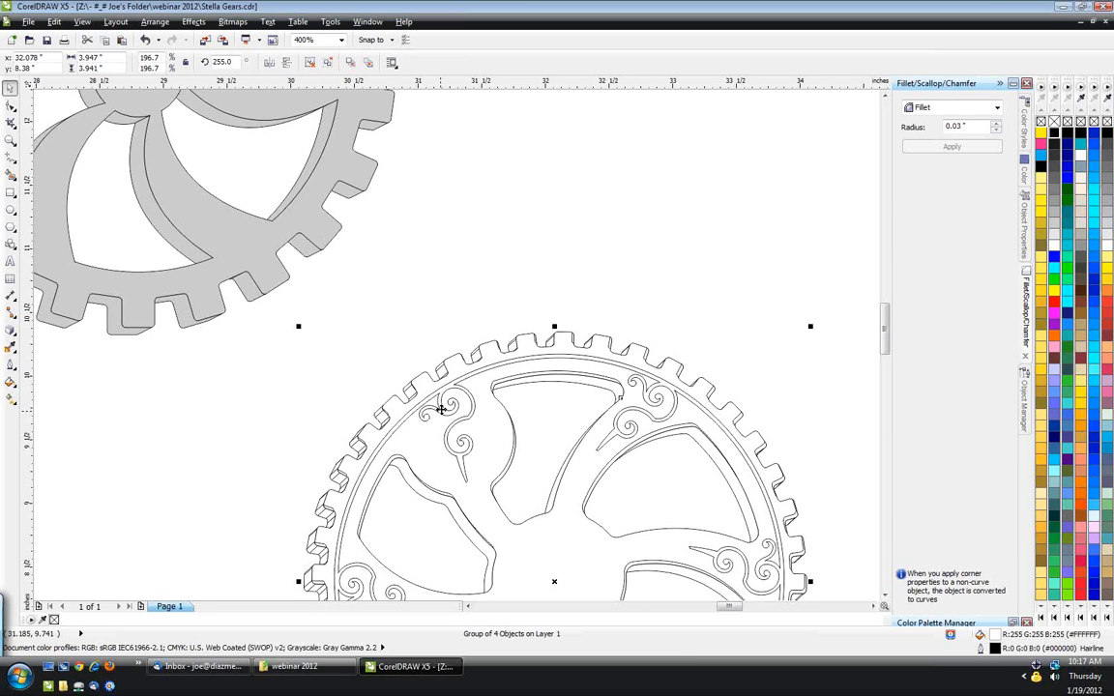
{"action": "scroll", "coordinate": [441, 409], "scroll_direction": "down", "scroll_amount": 3}
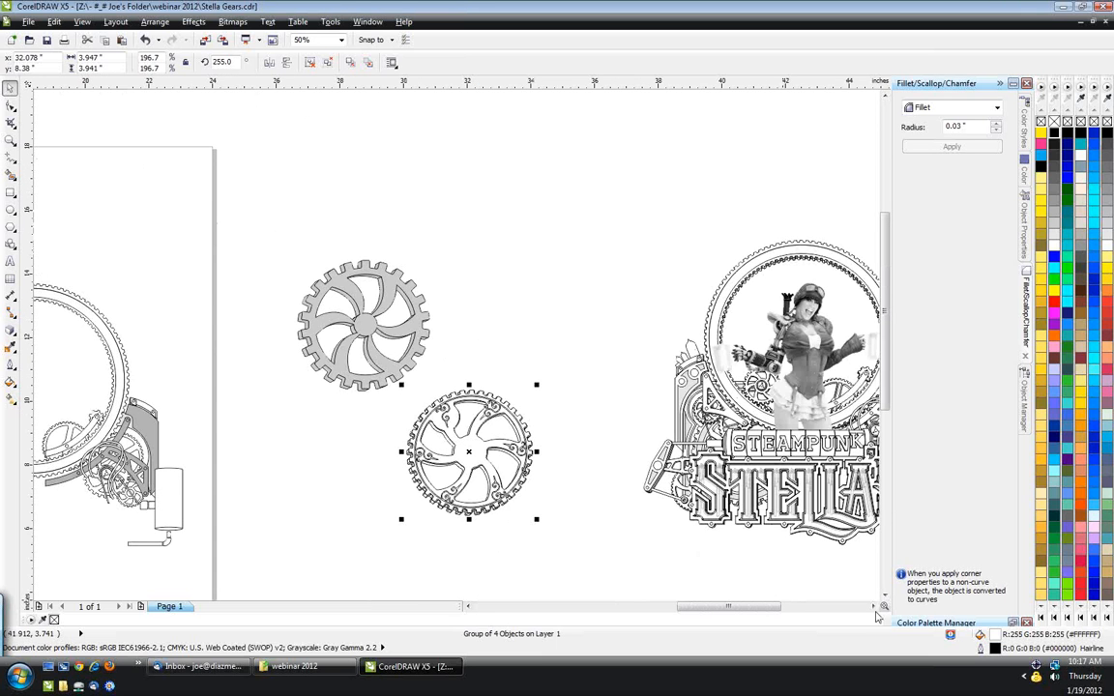
{"action": "left_click", "coordinate": [873, 607]}
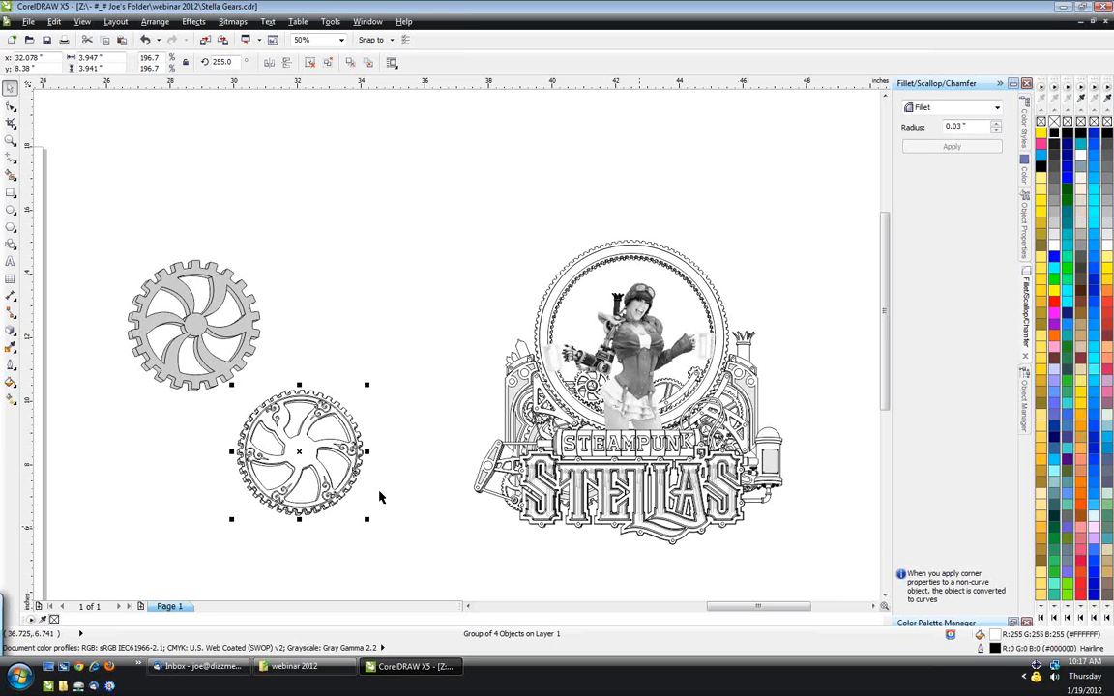
{"action": "left_click", "coordinate": [421, 530]}
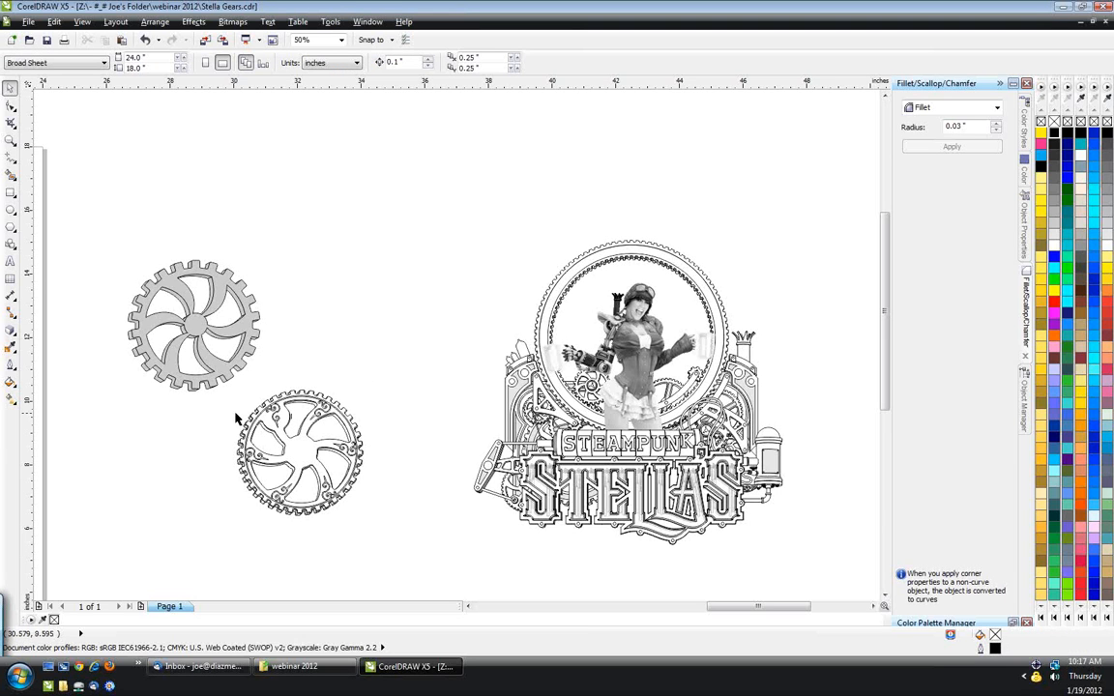
- Try drawing a large open spiral with the B-Spline tool, just outside the ornamented gear's upper-left teeth
{"action": "scroll", "coordinate": [223, 416], "scroll_direction": "up", "scroll_amount": 1}
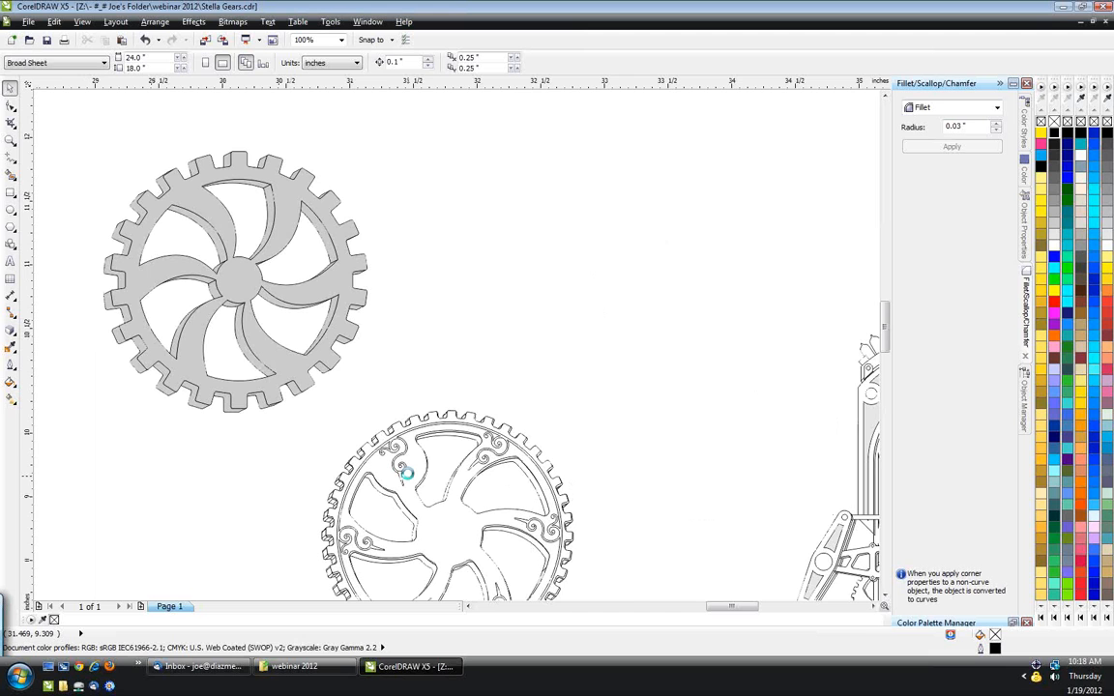
{"action": "left_click", "coordinate": [15, 167]}
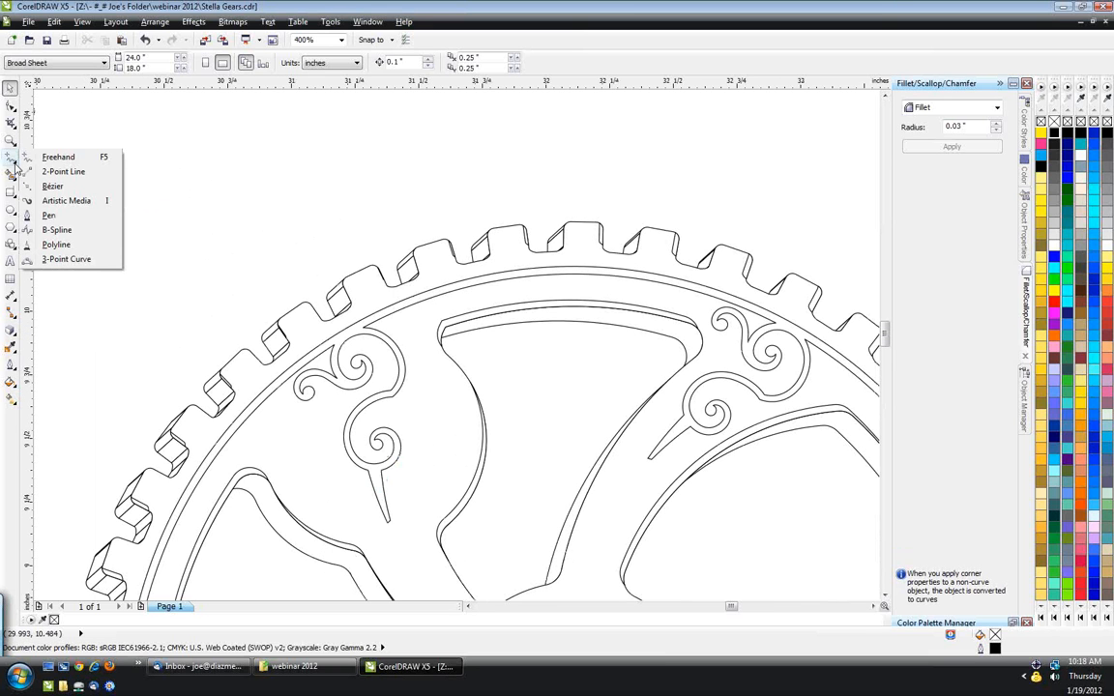
{"action": "left_click", "coordinate": [58, 231]}
{"action": "left_click", "coordinate": [168, 223]}
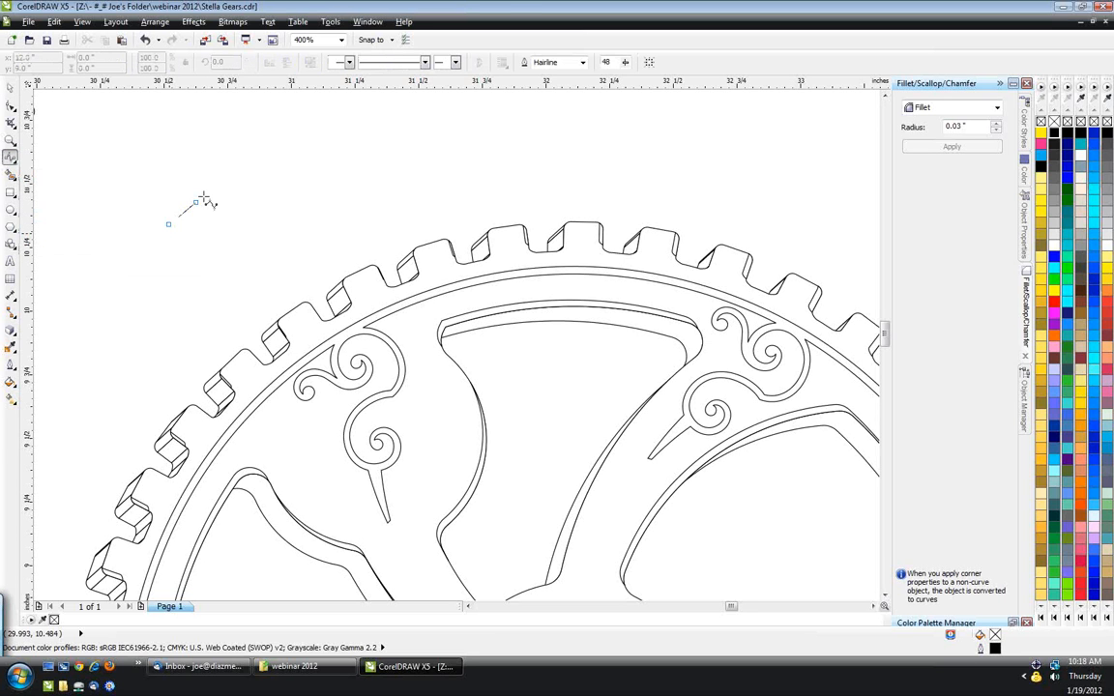
{"action": "left_click", "coordinate": [237, 170]}
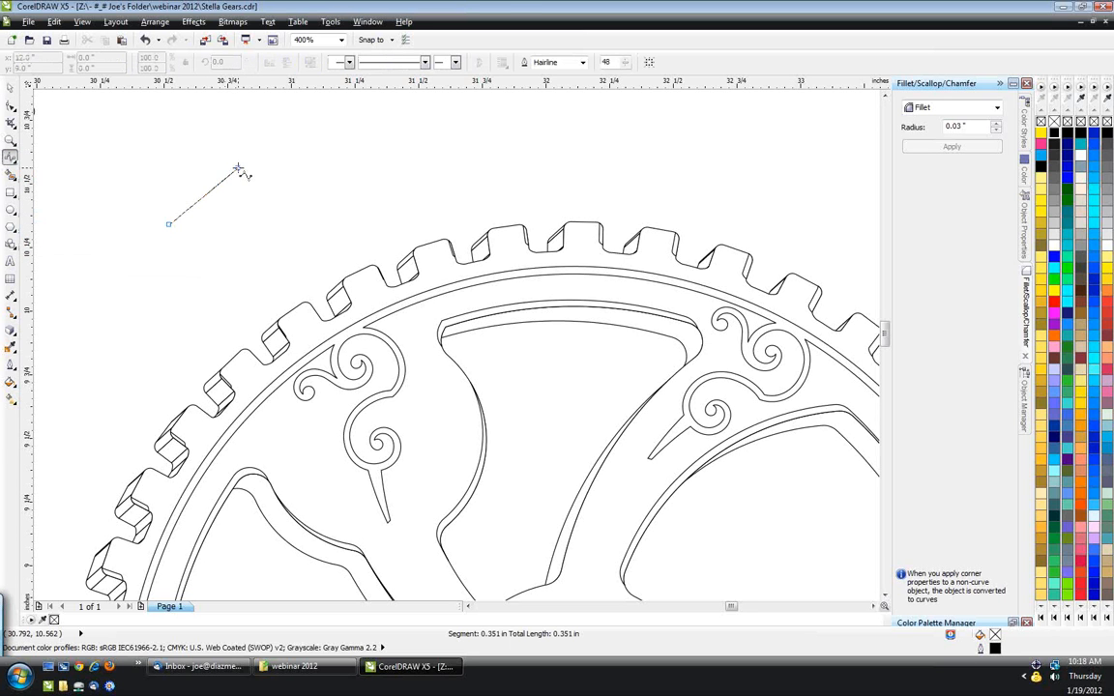
{"action": "left_click", "coordinate": [324, 205]}
{"action": "left_click", "coordinate": [263, 283]}
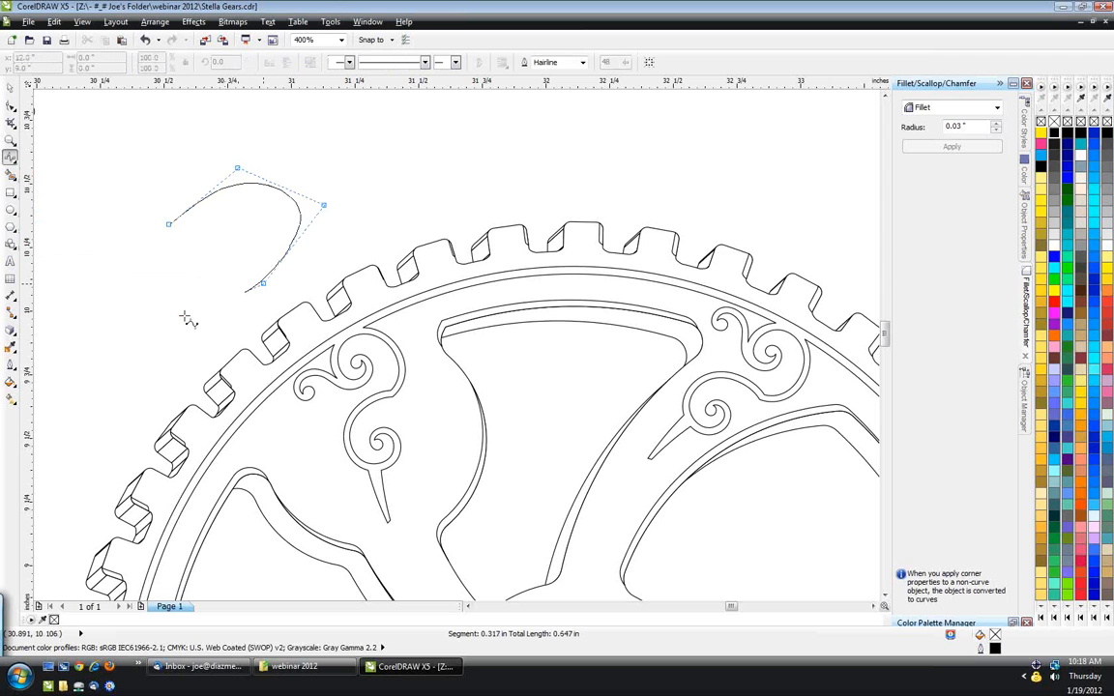
{"action": "left_click", "coordinate": [134, 309]}
{"action": "left_click", "coordinate": [81, 239]}
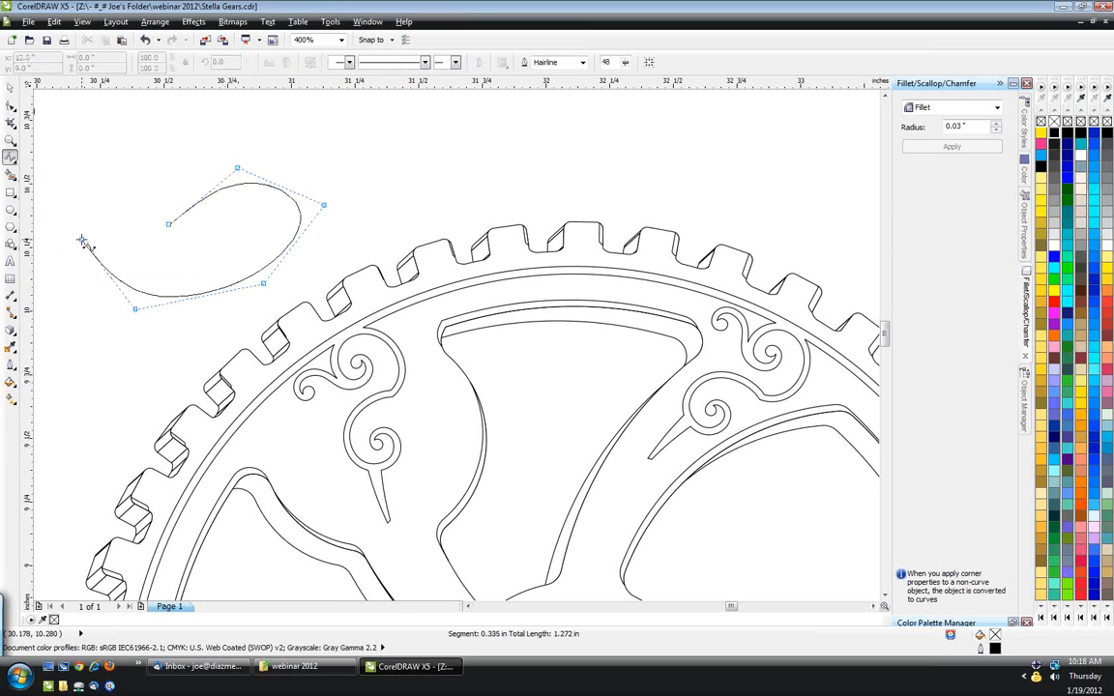
{"action": "left_click", "coordinate": [93, 132]}
{"action": "left_click", "coordinate": [168, 102]}
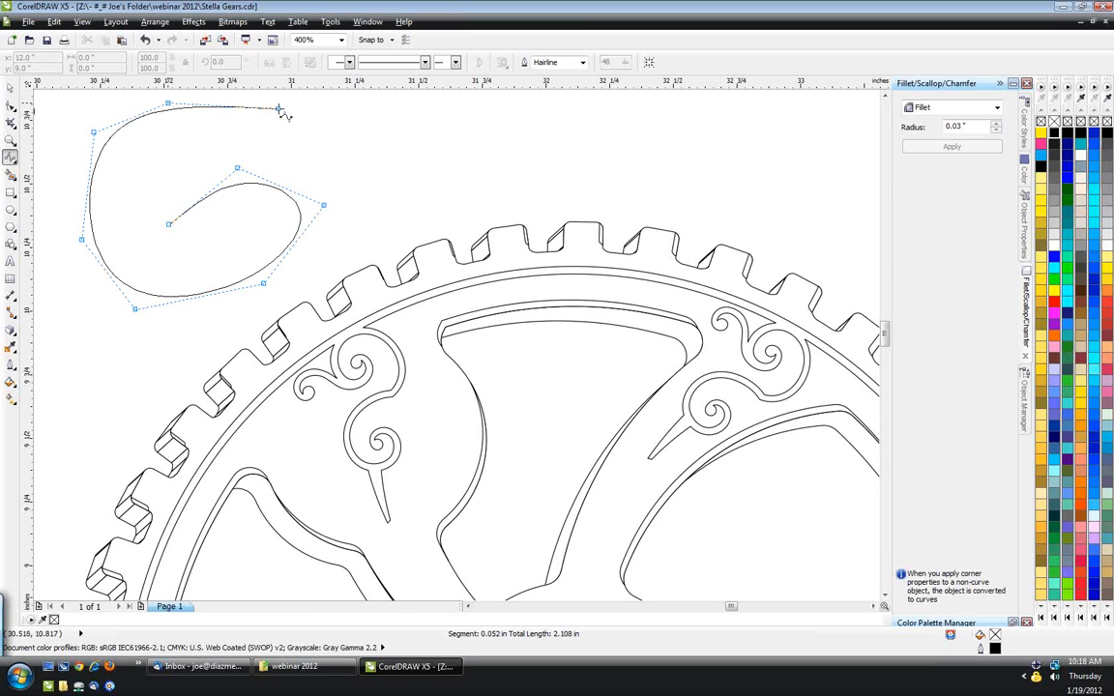
{"action": "left_click", "coordinate": [286, 108]}
{"action": "left_click", "coordinate": [371, 165]}
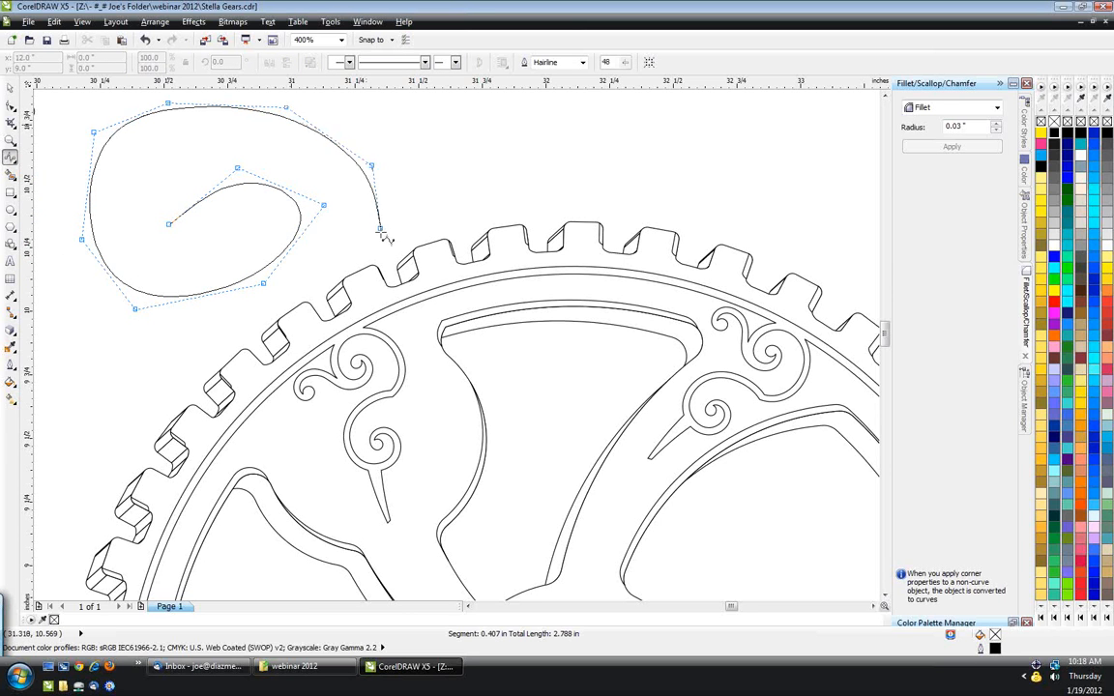
{"action": "left_click", "coordinate": [359, 253]}
{"action": "left_click", "coordinate": [252, 338]}
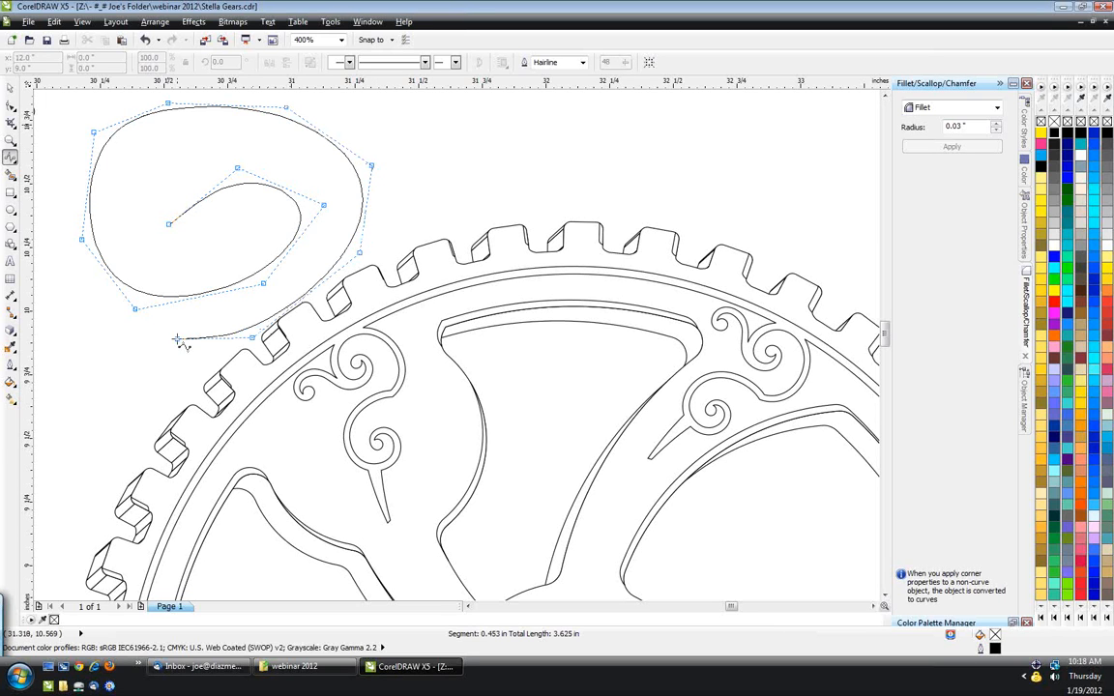
{"action": "left_click", "coordinate": [155, 345]}
{"action": "key", "text": "Escape"}
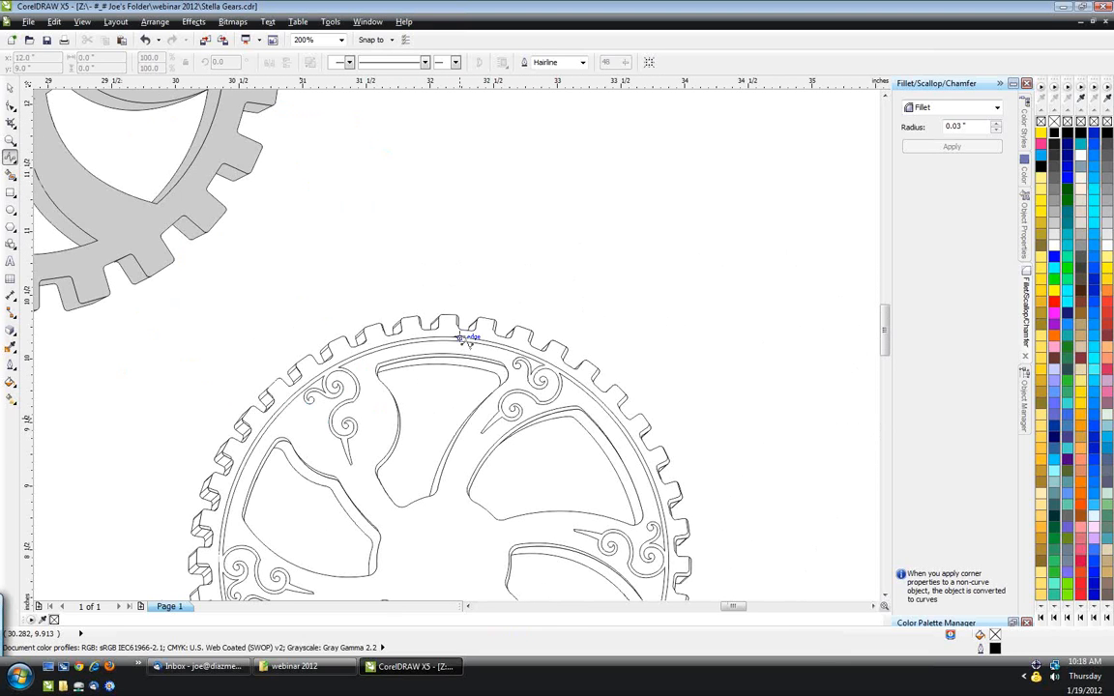
- Examine the line-art gears and finished logo, then the colored gear sample and its swatches on the brown panel
{"action": "scroll", "coordinate": [460, 338], "scroll_direction": "down", "scroll_amount": 2}
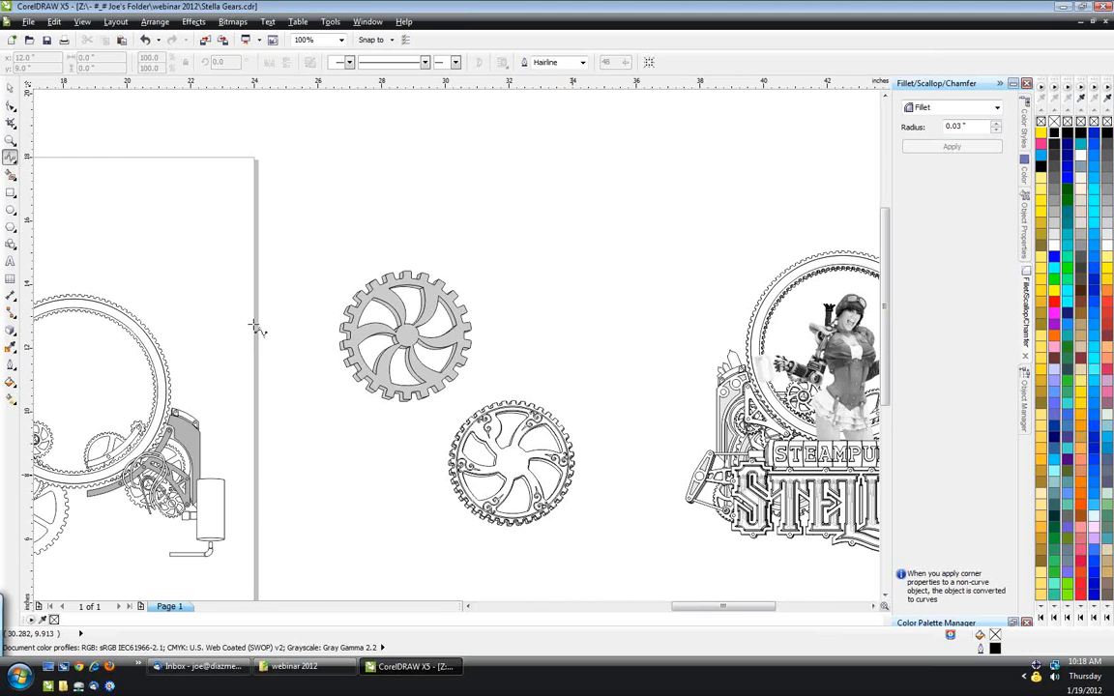
{"action": "left_click", "coordinate": [14, 161]}
{"action": "left_click", "coordinate": [65, 160]}
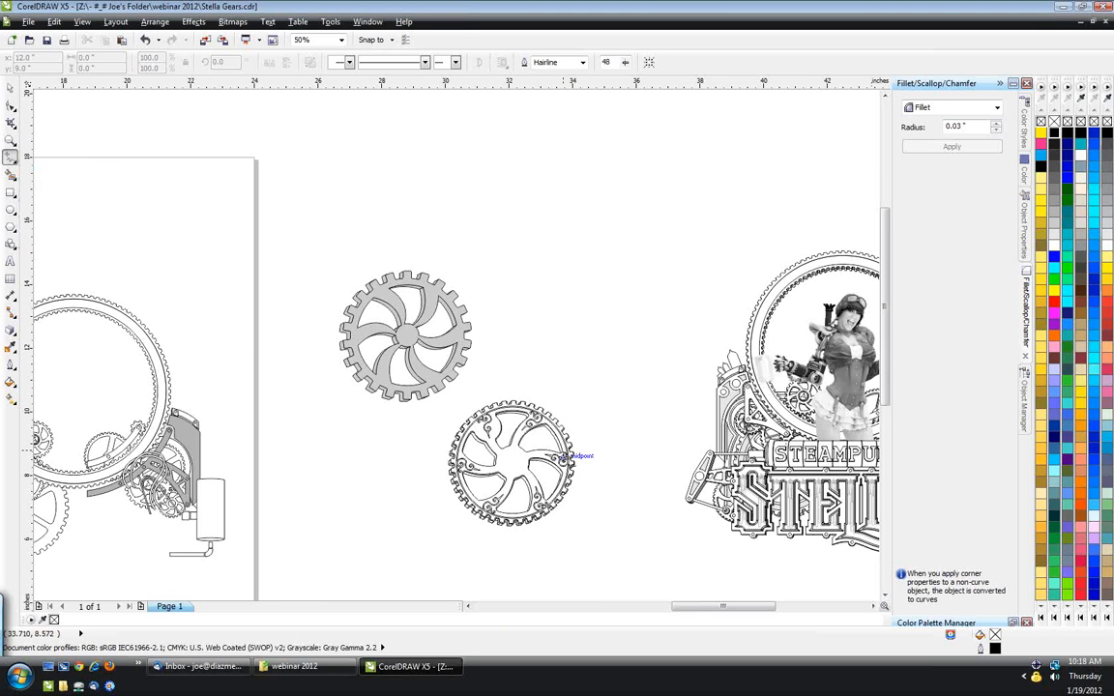
{"action": "scroll", "coordinate": [562, 457], "scroll_direction": "down", "scroll_amount": 1}
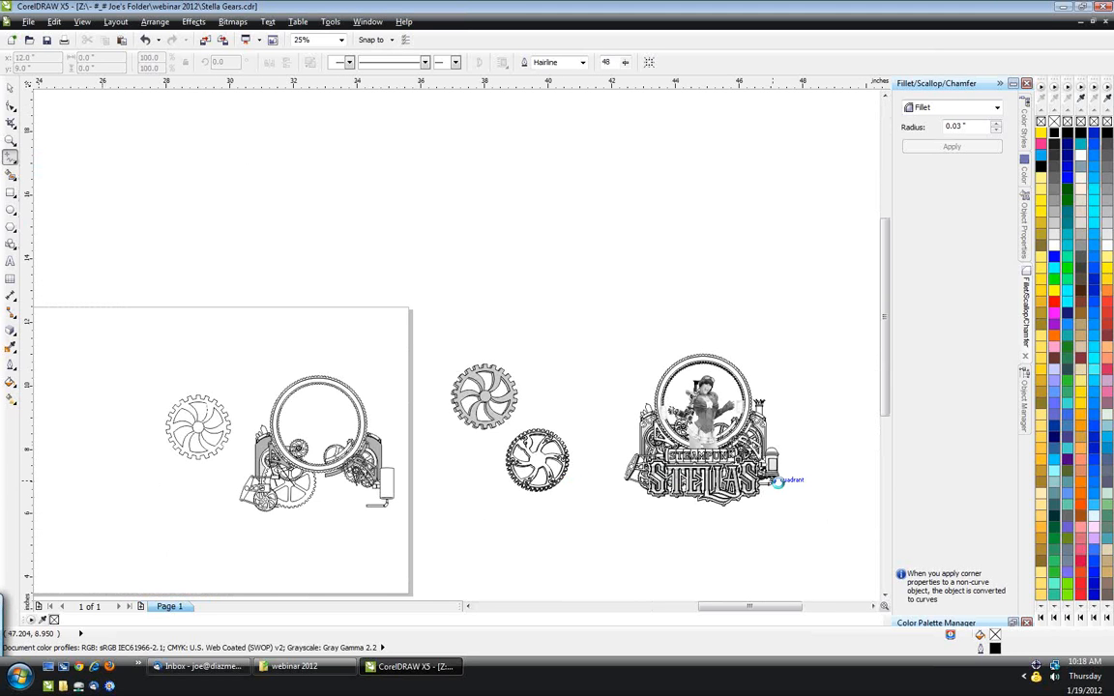
{"action": "scroll", "coordinate": [778, 484], "scroll_direction": "up", "scroll_amount": 1}
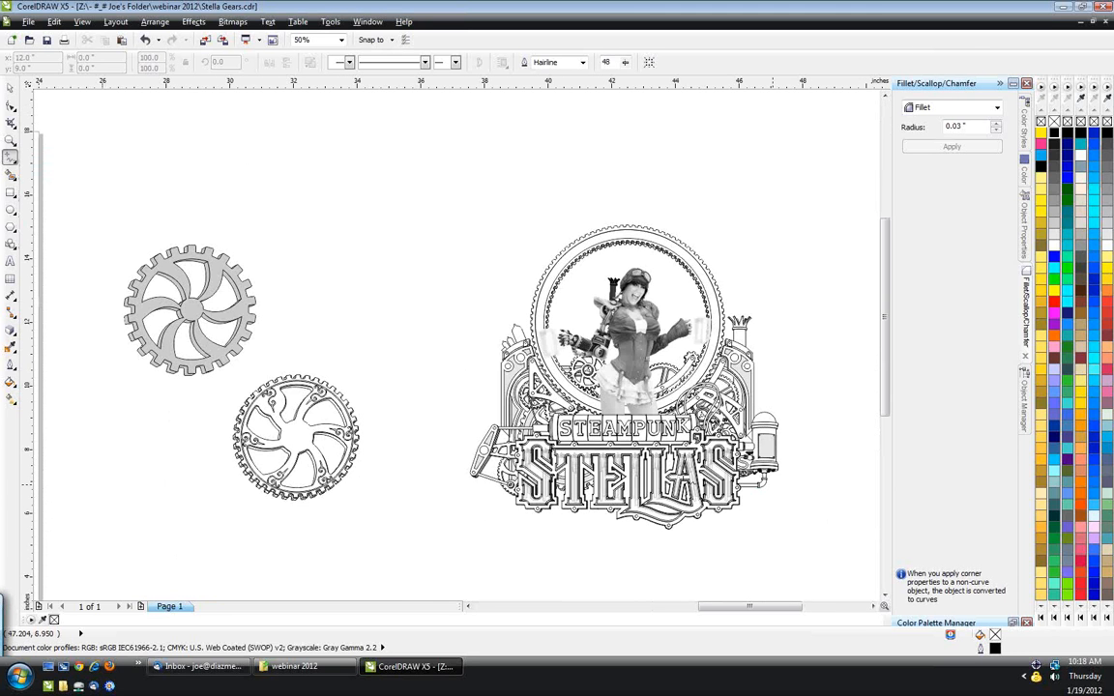
{"action": "scroll", "coordinate": [684, 474], "scroll_direction": "down", "scroll_amount": 1}
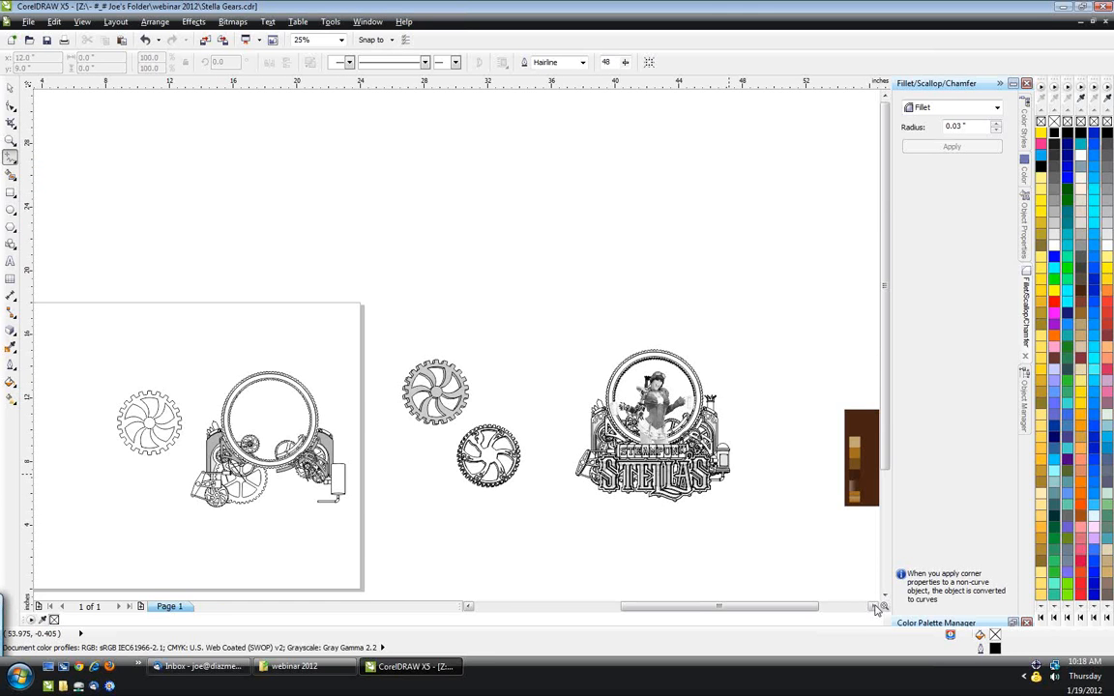
{"action": "left_click", "coordinate": [873, 606]}
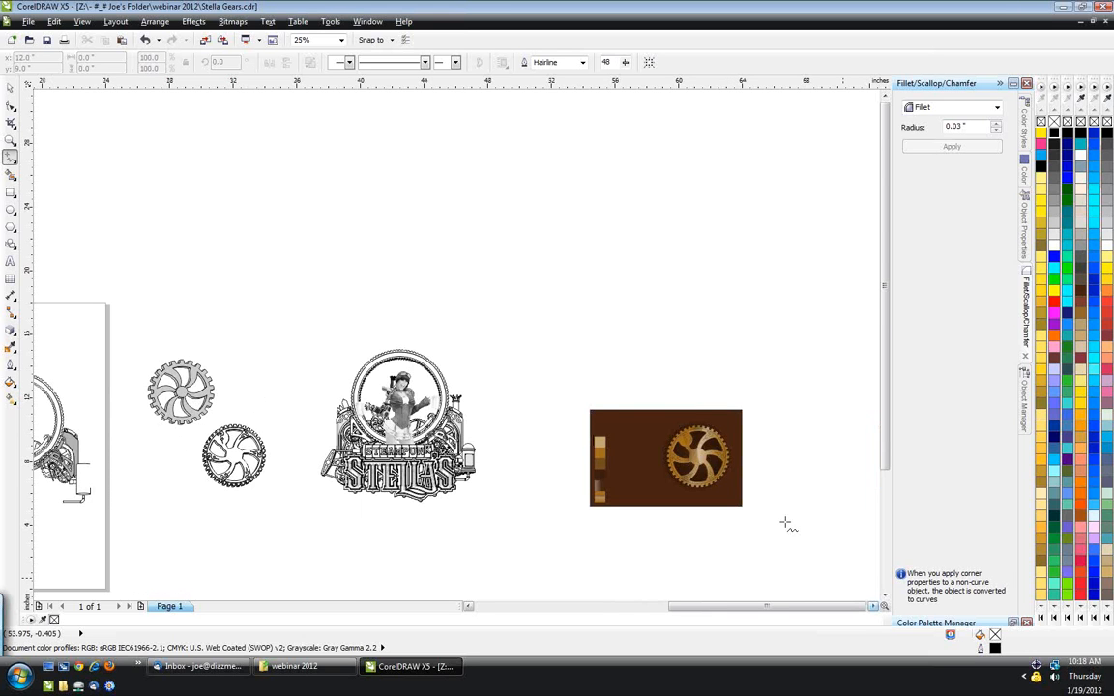
{"action": "scroll", "coordinate": [786, 524], "scroll_direction": "up", "scroll_amount": 1}
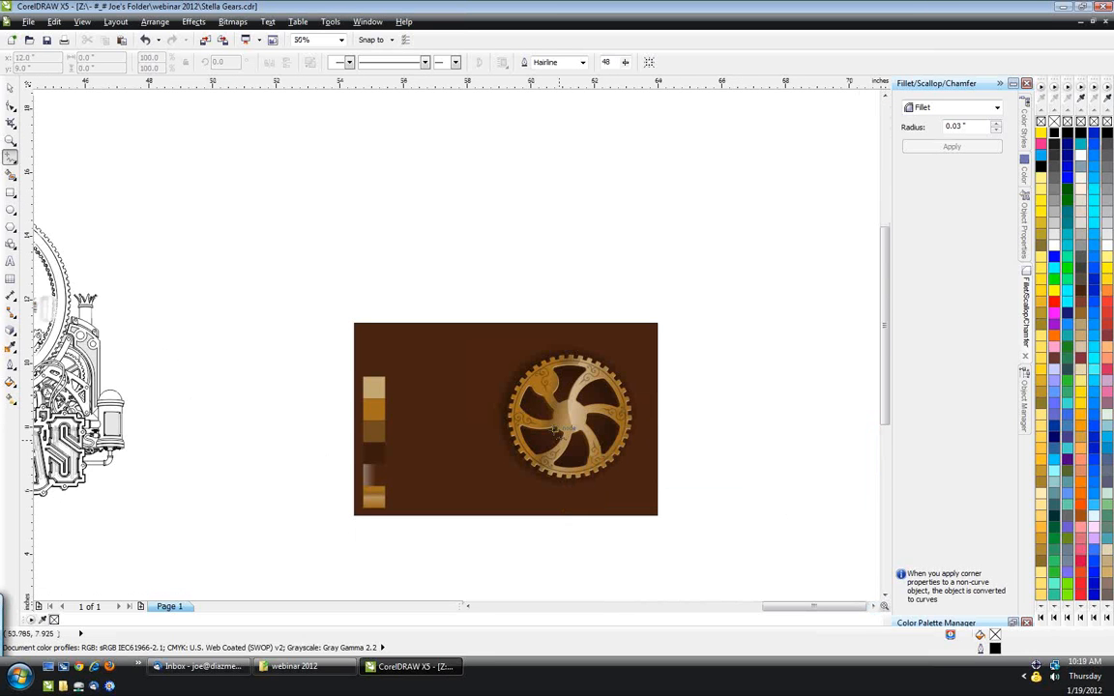
{"action": "scroll", "coordinate": [560, 429], "scroll_direction": "up", "scroll_amount": 1}
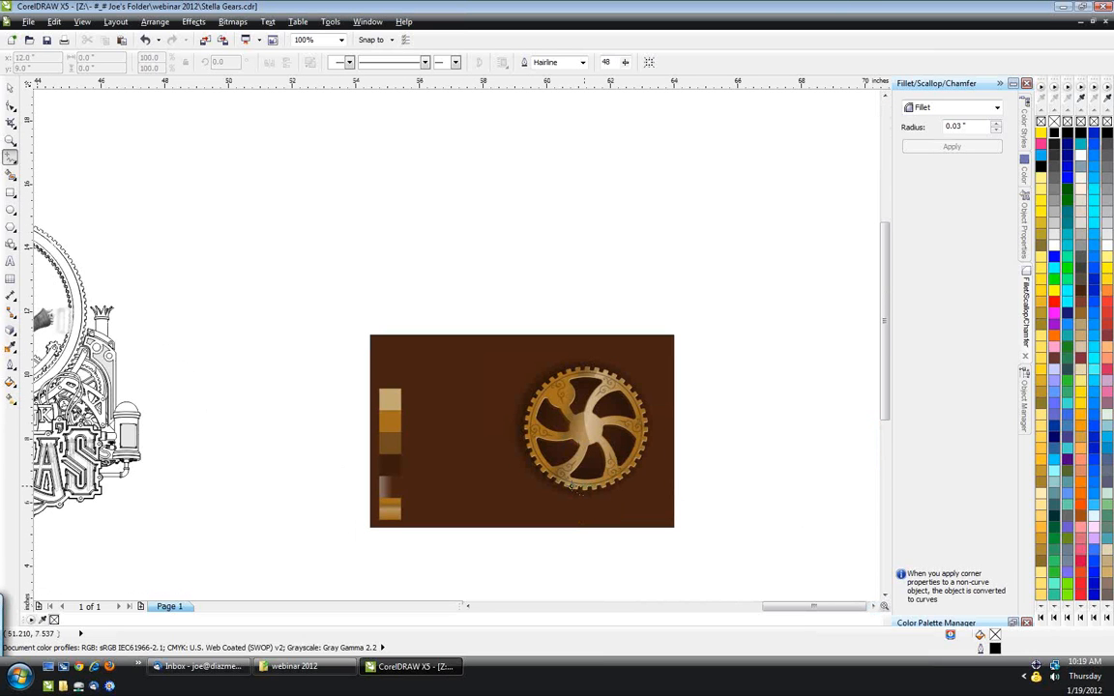
{"action": "scroll", "coordinate": [574, 488], "scroll_direction": "up", "scroll_amount": 1}
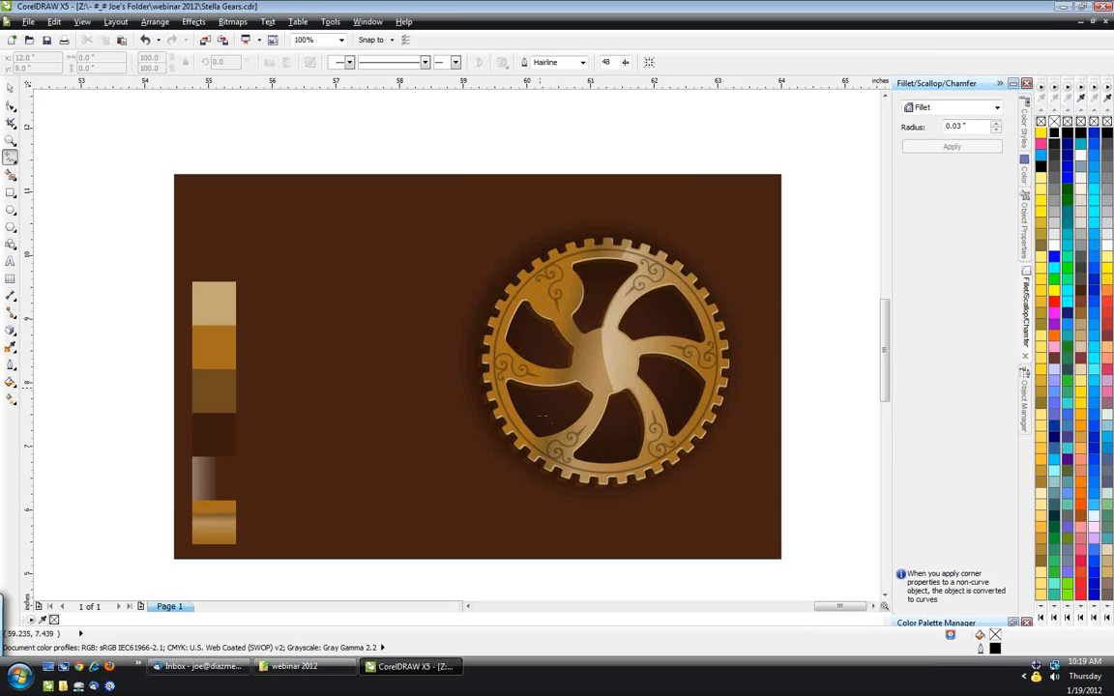
{"action": "scroll", "coordinate": [542, 416], "scroll_direction": "down", "scroll_amount": 1}
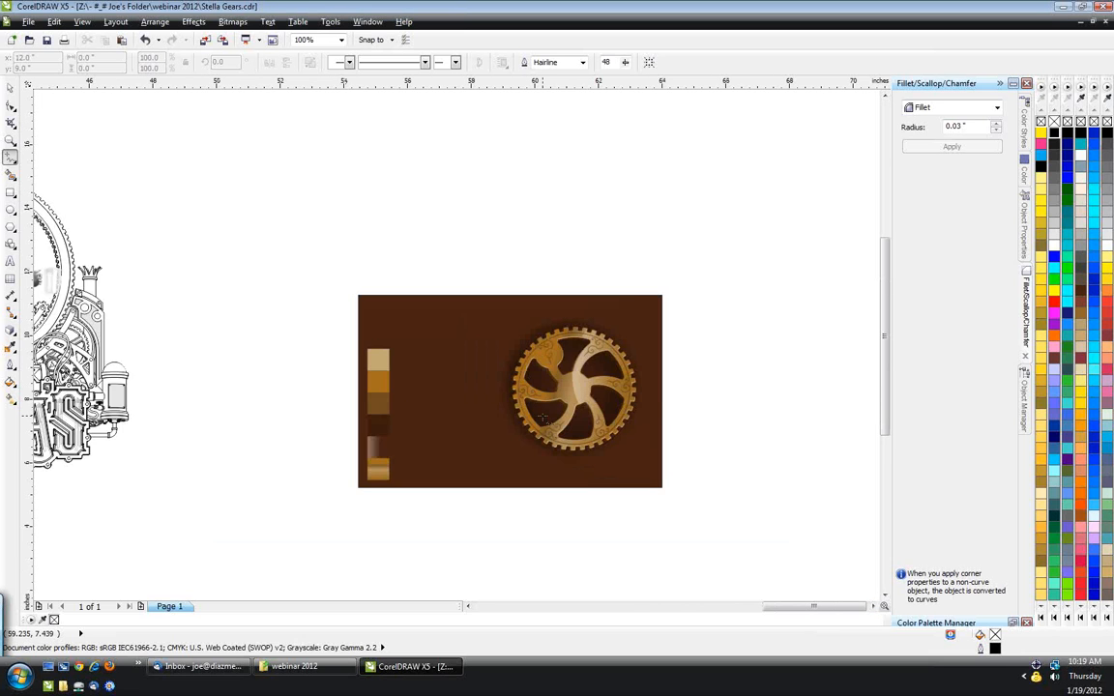
{"action": "scroll", "coordinate": [543, 417], "scroll_direction": "up", "scroll_amount": 1}
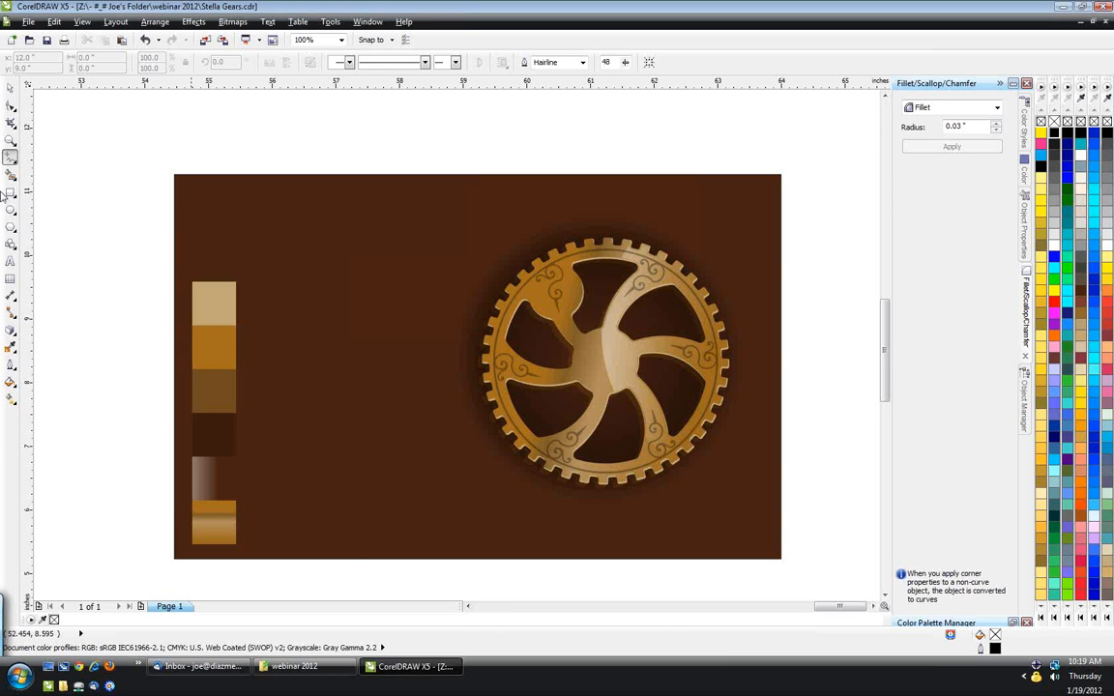
- Inspect the transparent lens swatch, the gradient swatch and the colored gear group by selecting each in turn
{"action": "left_click", "coordinate": [12, 87]}
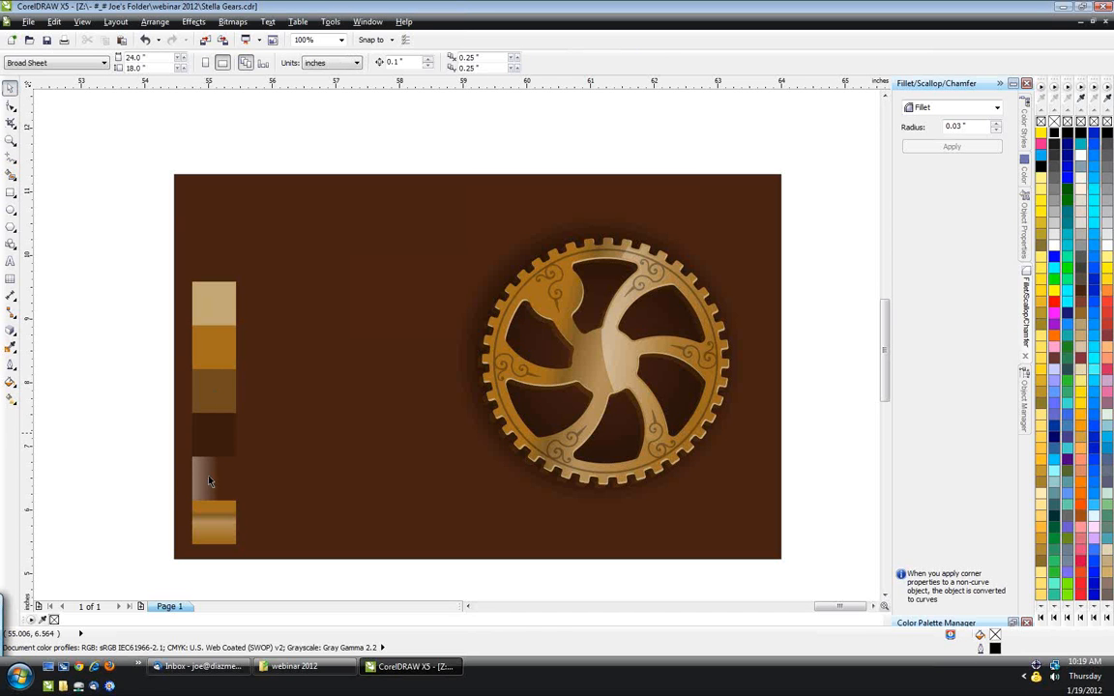
{"action": "left_click", "coordinate": [229, 488]}
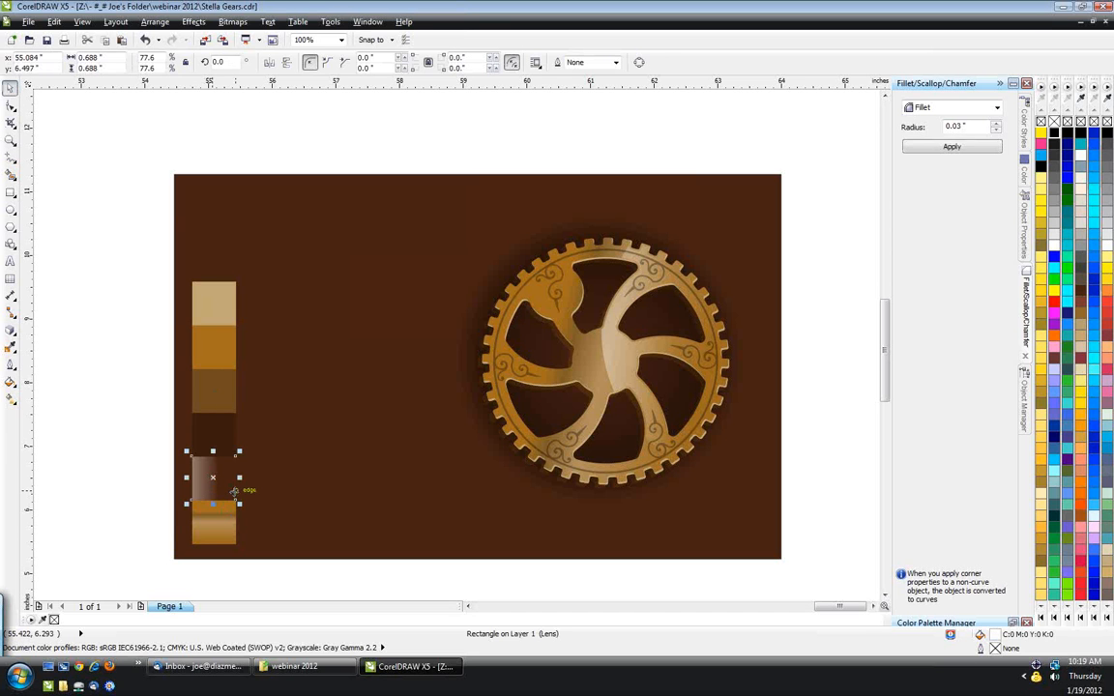
{"action": "left_click", "coordinate": [223, 525]}
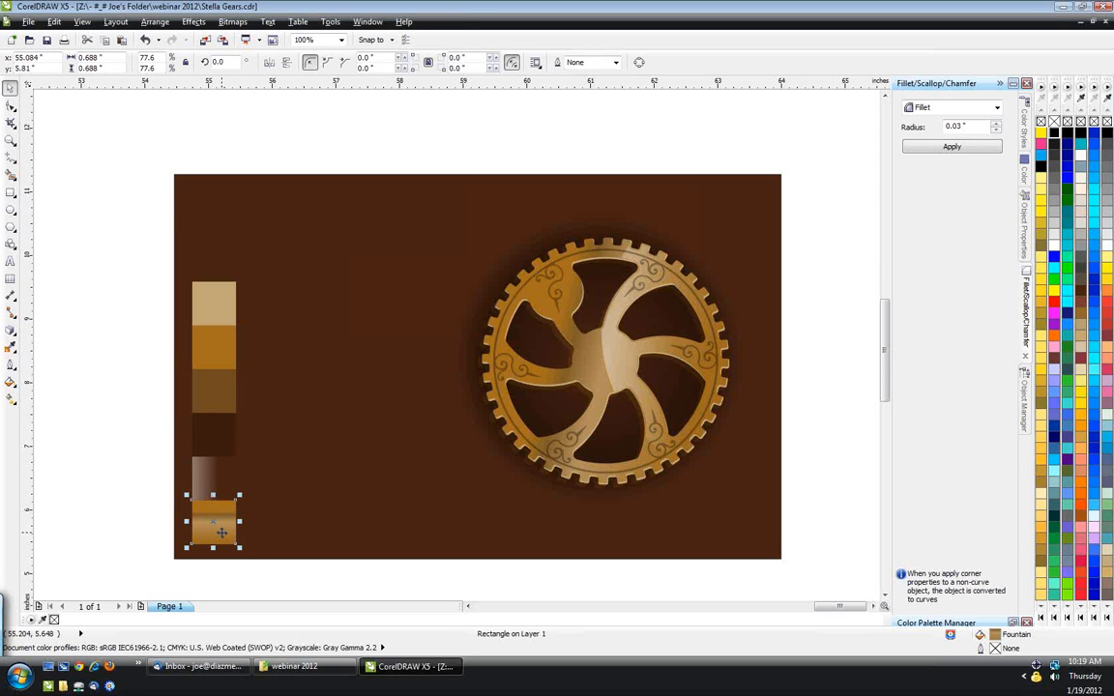
{"action": "left_click", "coordinate": [102, 506]}
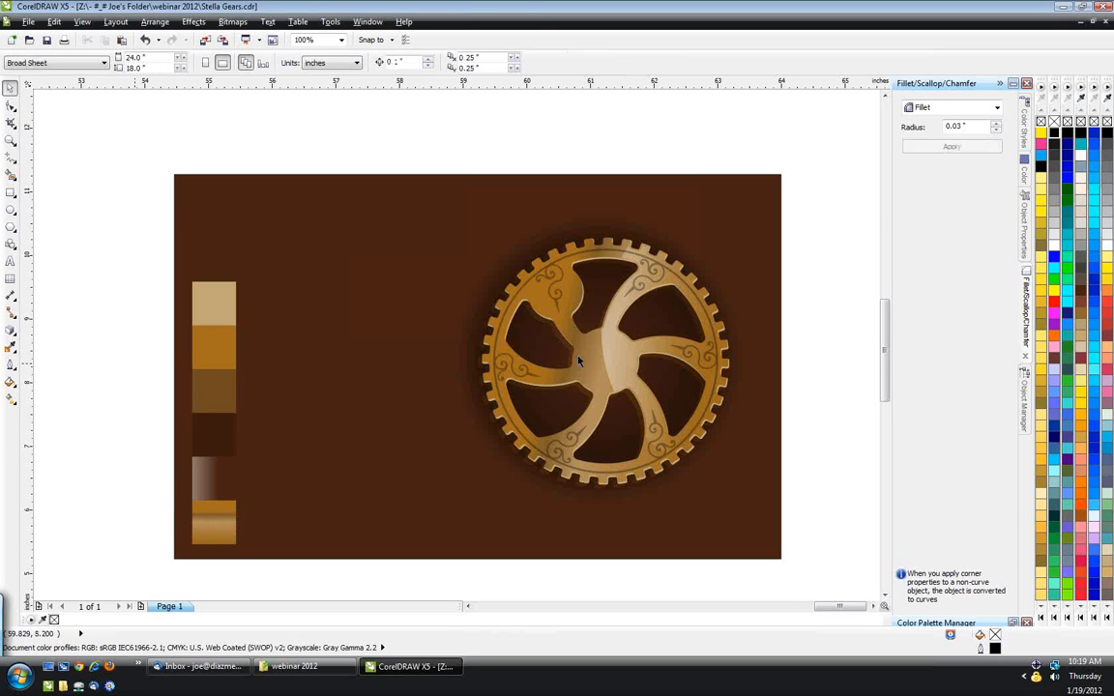
{"action": "left_click", "coordinate": [550, 310]}
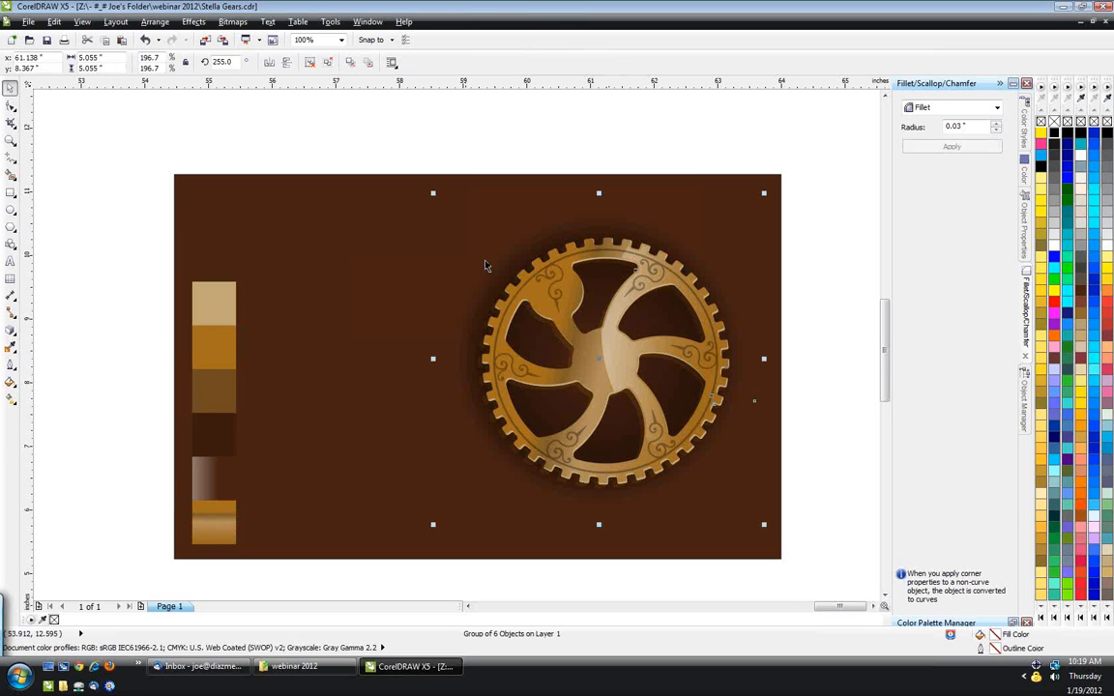
{"action": "left_click", "coordinate": [338, 128]}
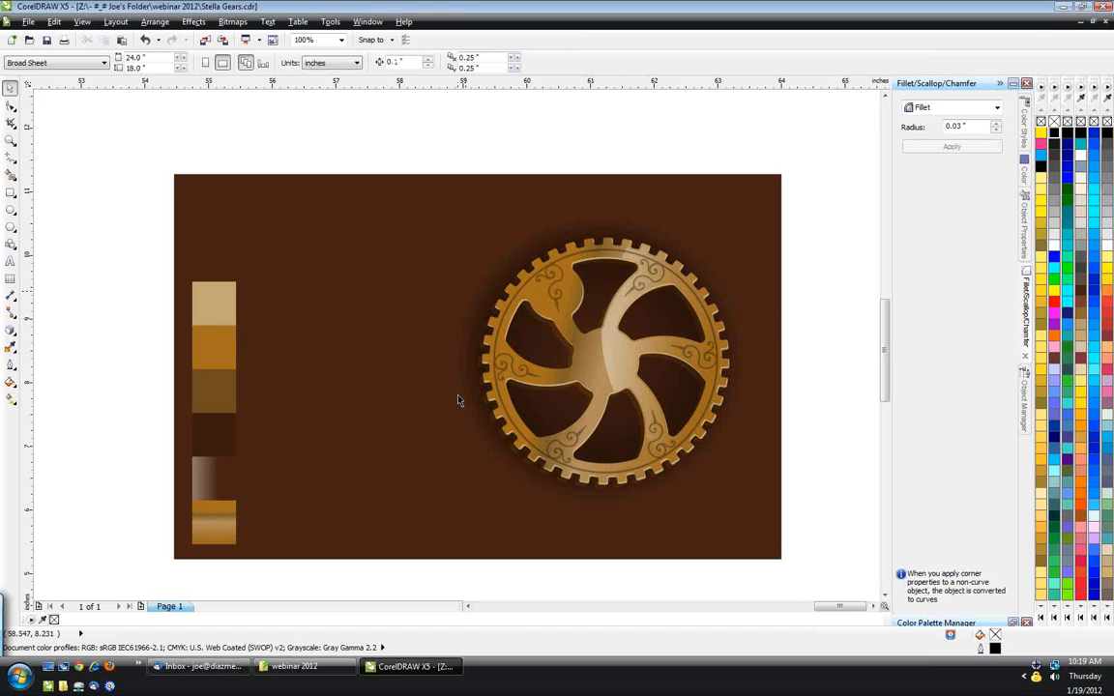
- Place a copy of the ornamented line-art gear over the brown panel's upper edge, centred at about 57.755", 12.286"
{"action": "scroll", "coordinate": [459, 399], "scroll_direction": "down", "scroll_amount": 1}
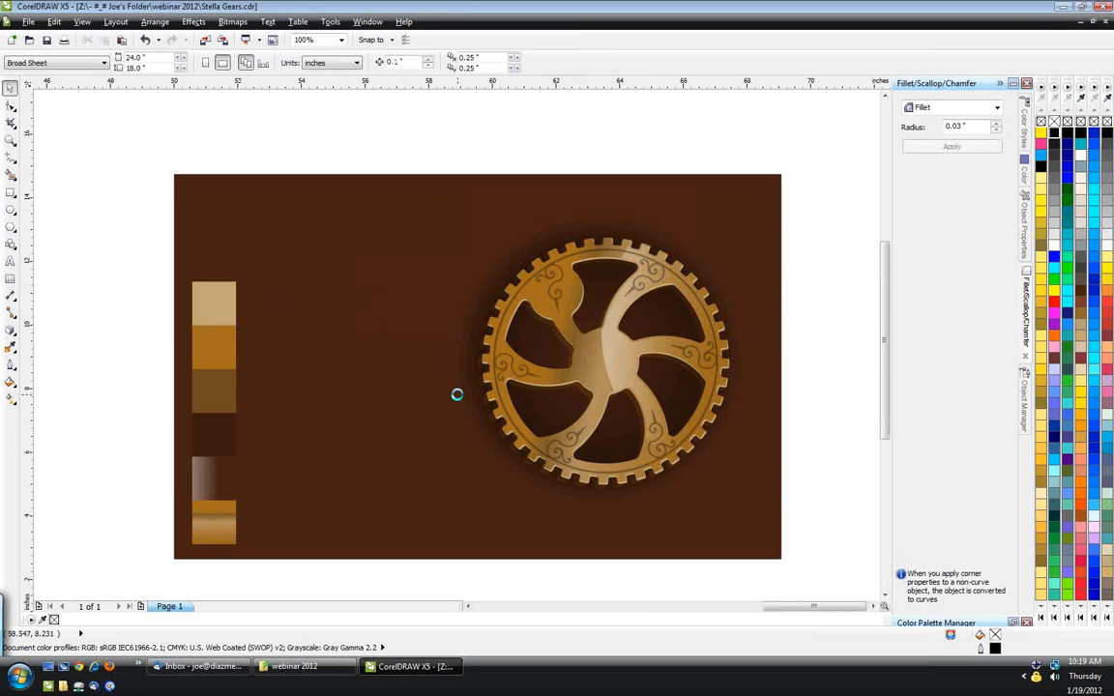
{"action": "scroll", "coordinate": [457, 394], "scroll_direction": "down", "scroll_amount": 1}
{"action": "scroll", "coordinate": [492, 393], "scroll_direction": "down", "scroll_amount": 1}
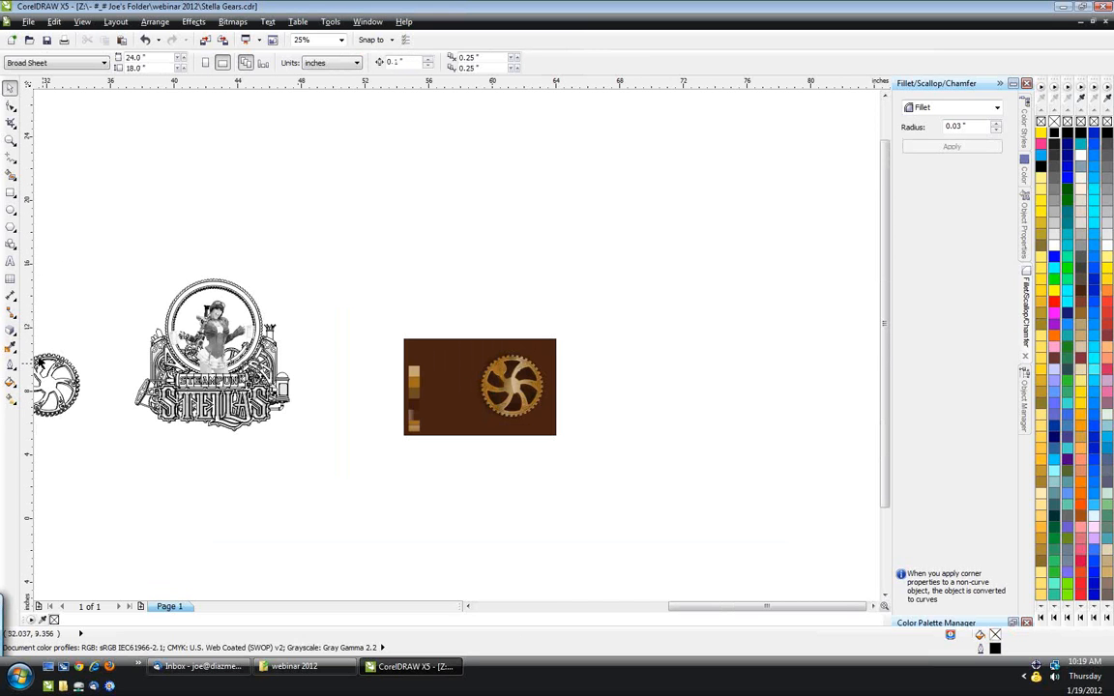
{"action": "left_click_drag", "start_coordinate": [40, 361], "coordinate": [561, 324]}
{"action": "key", "text": "ctrl+d"}
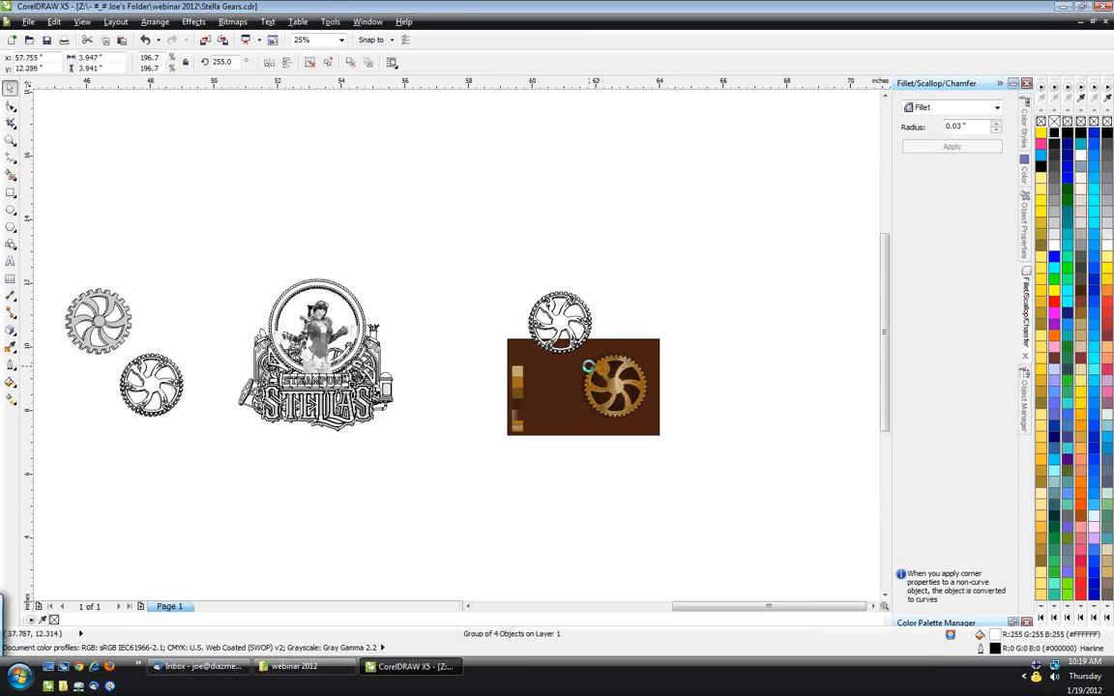
- Copy the brass gradient swatch's attributes onto the copied line-art gear with the Attributes Eyedropper
{"action": "scroll", "coordinate": [637, 370], "scroll_direction": "up", "scroll_amount": 2}
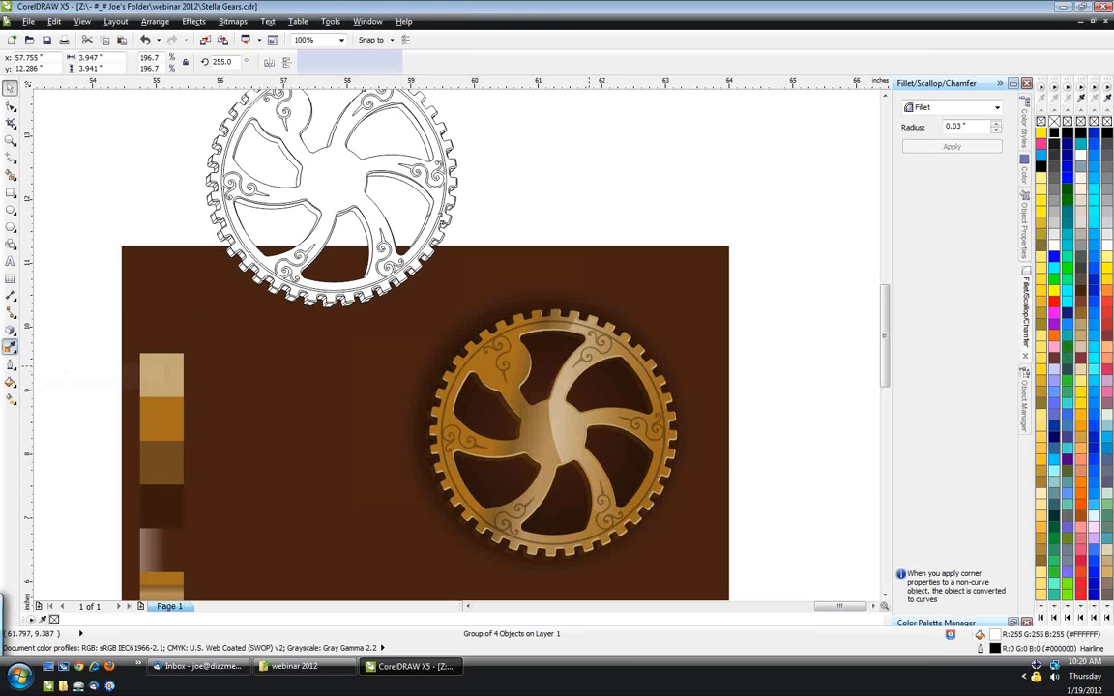
{"action": "left_click", "coordinate": [10, 346]}
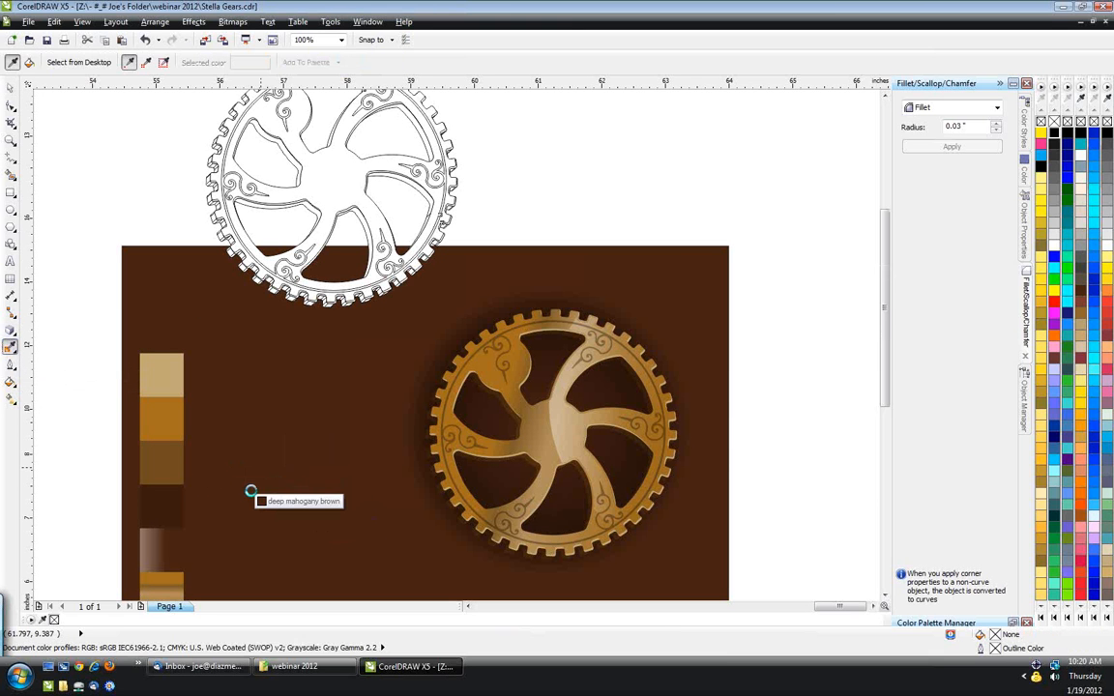
{"action": "scroll", "coordinate": [250, 492], "scroll_direction": "down", "scroll_amount": 1}
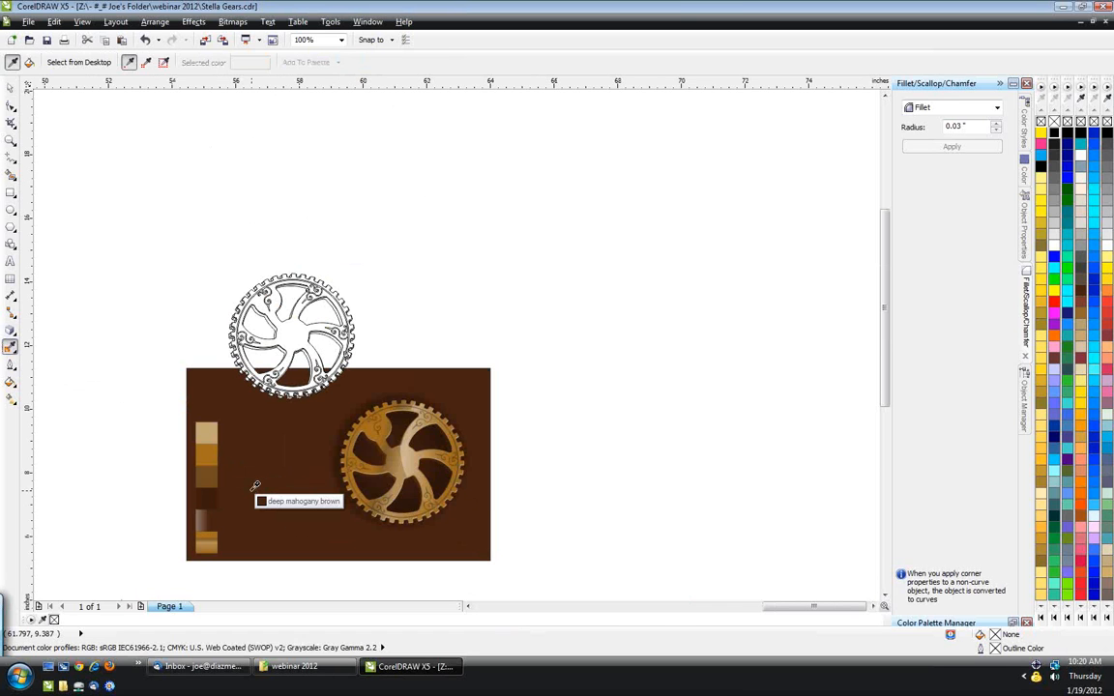
{"action": "scroll", "coordinate": [255, 485], "scroll_direction": "up", "scroll_amount": 1}
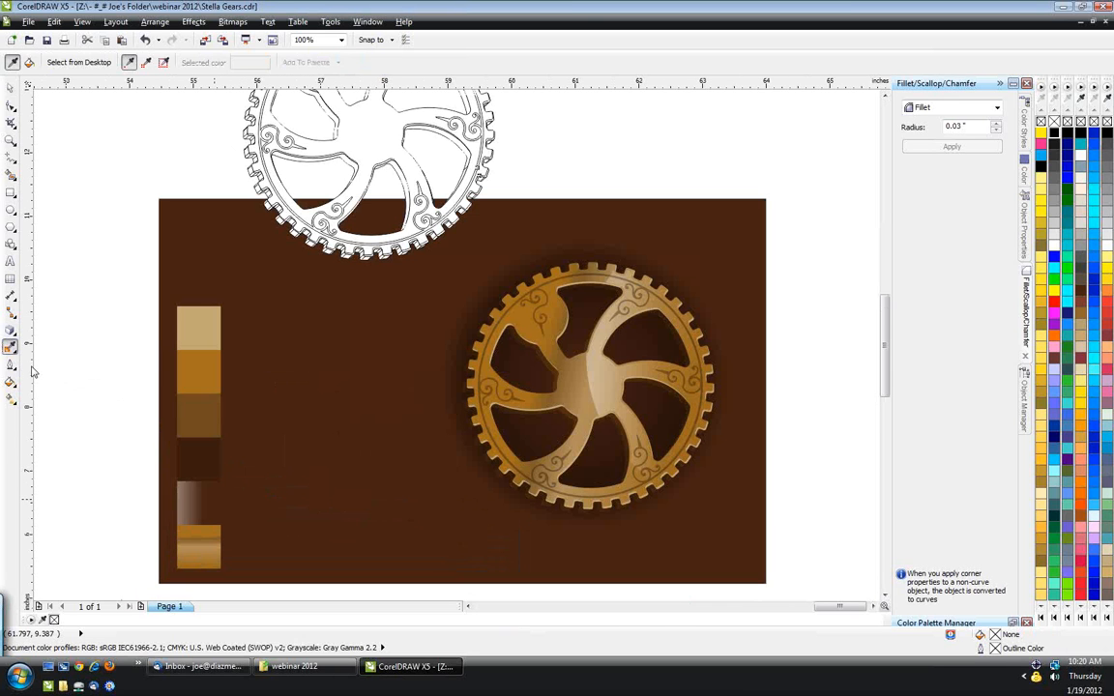
{"action": "left_click", "coordinate": [11, 346]}
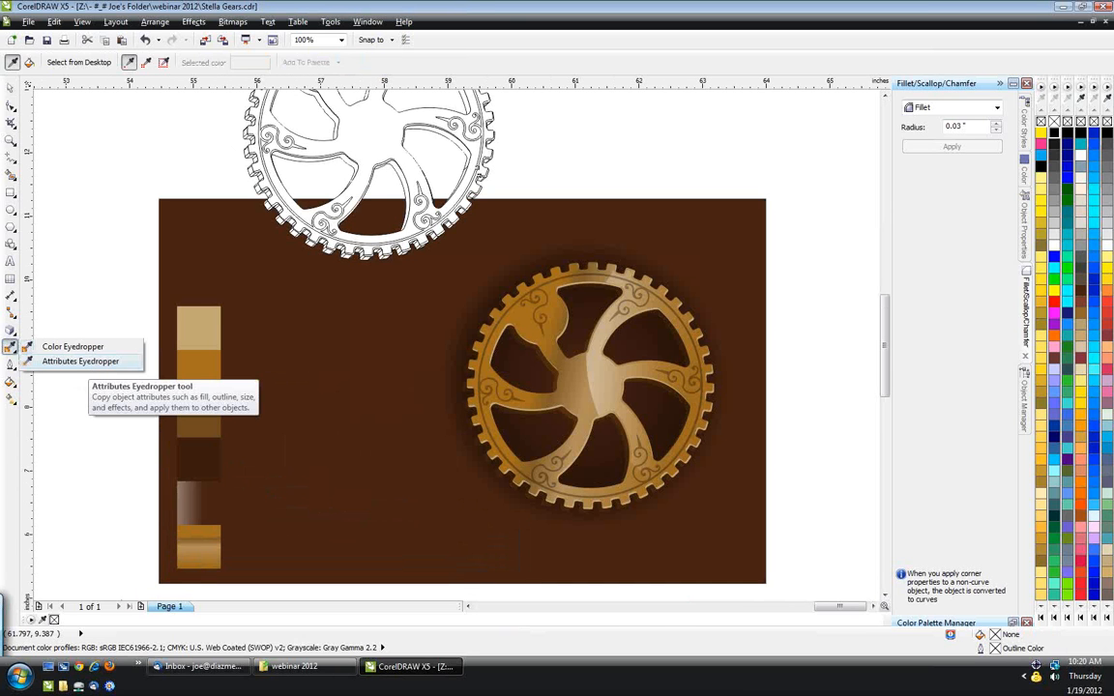
{"action": "left_click", "coordinate": [80, 360]}
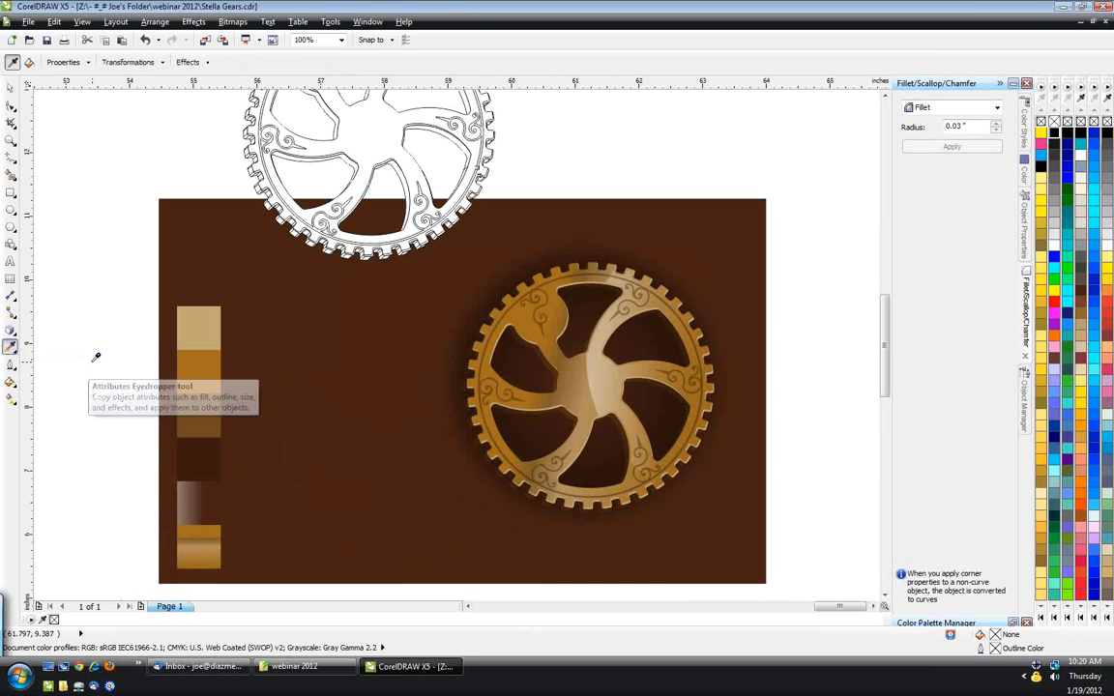
{"action": "left_click", "coordinate": [199, 538]}
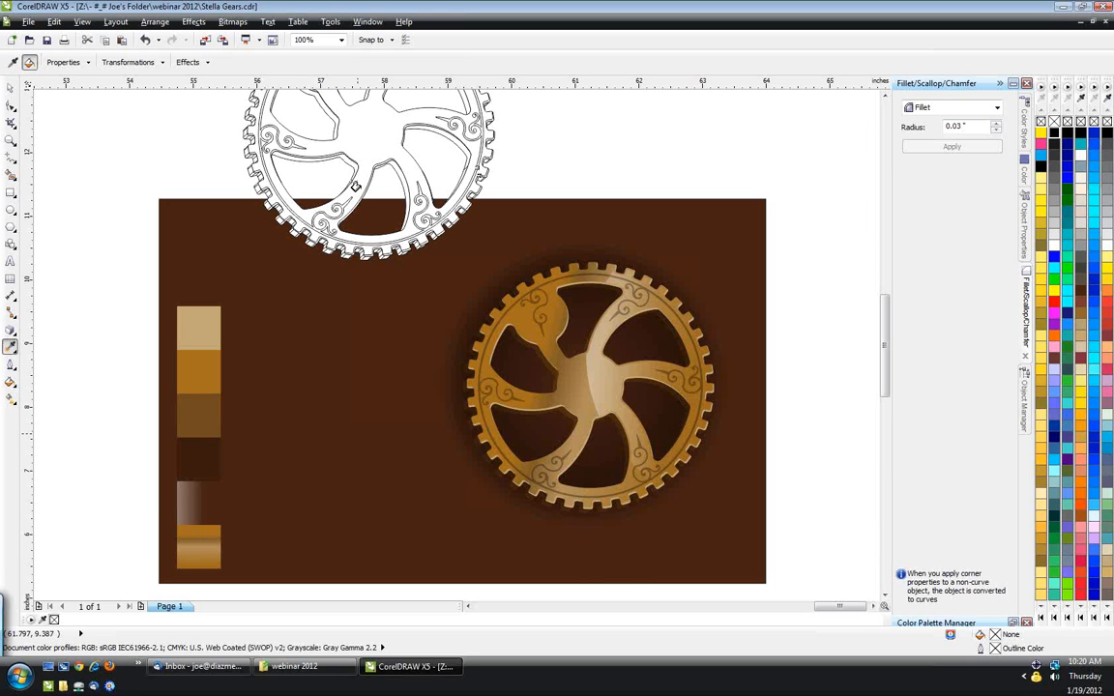
{"action": "left_click", "coordinate": [354, 182]}
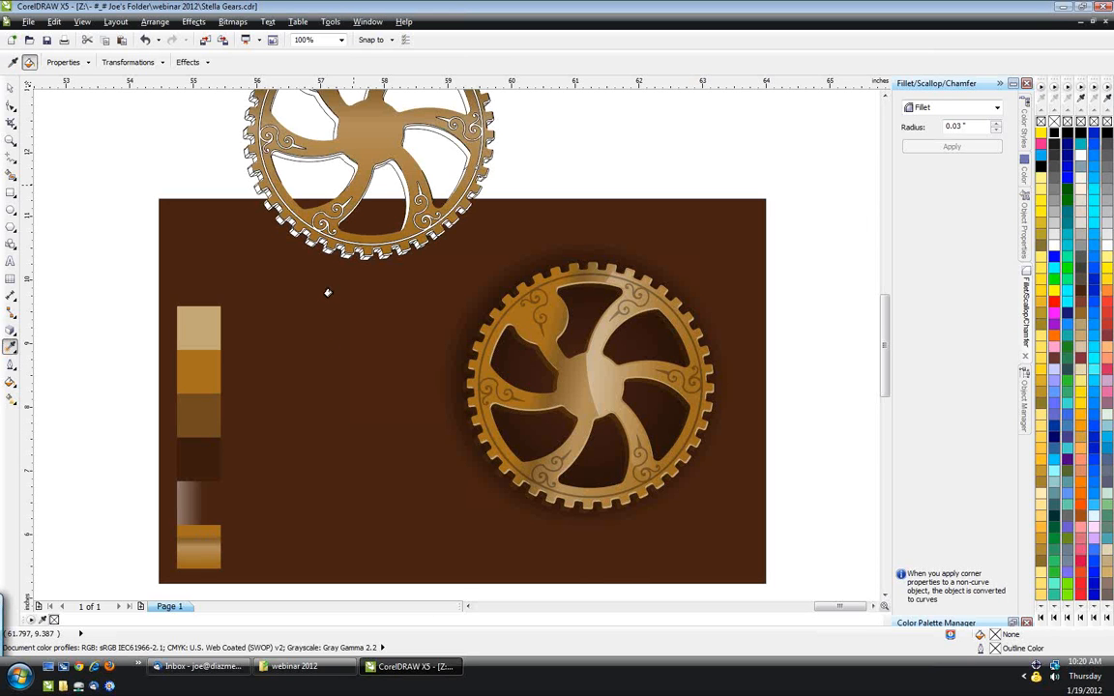
- Ungroup the copied gear so that its gradient fill can be edited on a single curve
{"action": "scroll", "coordinate": [332, 361], "scroll_direction": "down", "scroll_amount": 1}
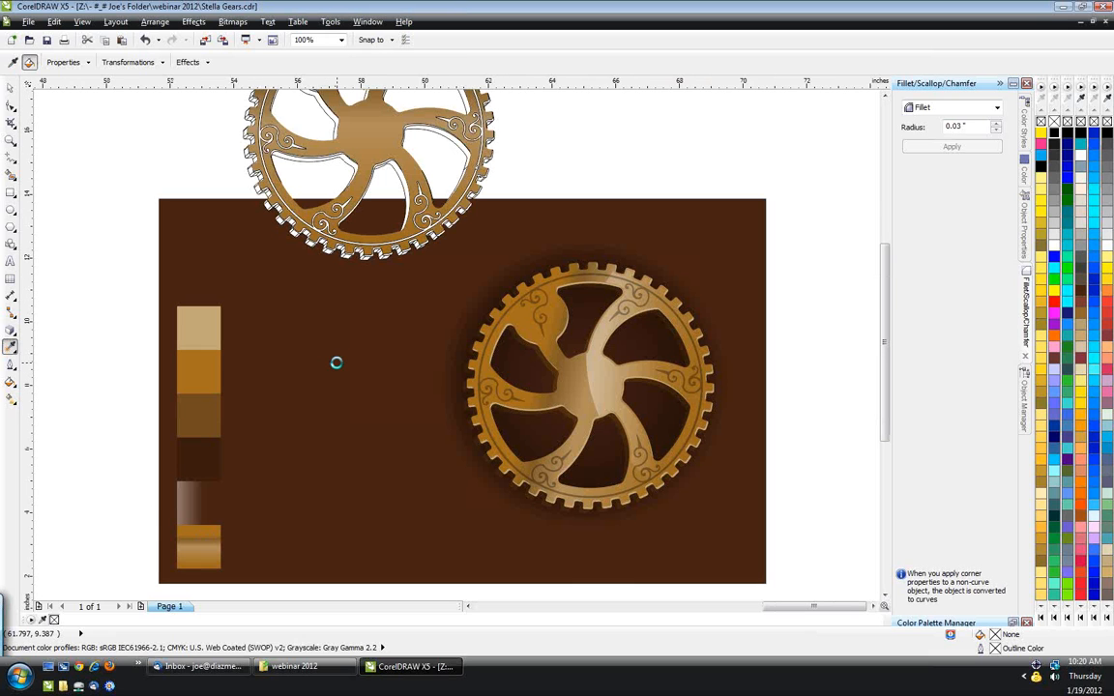
{"action": "scroll", "coordinate": [335, 363], "scroll_direction": "up", "scroll_amount": 1}
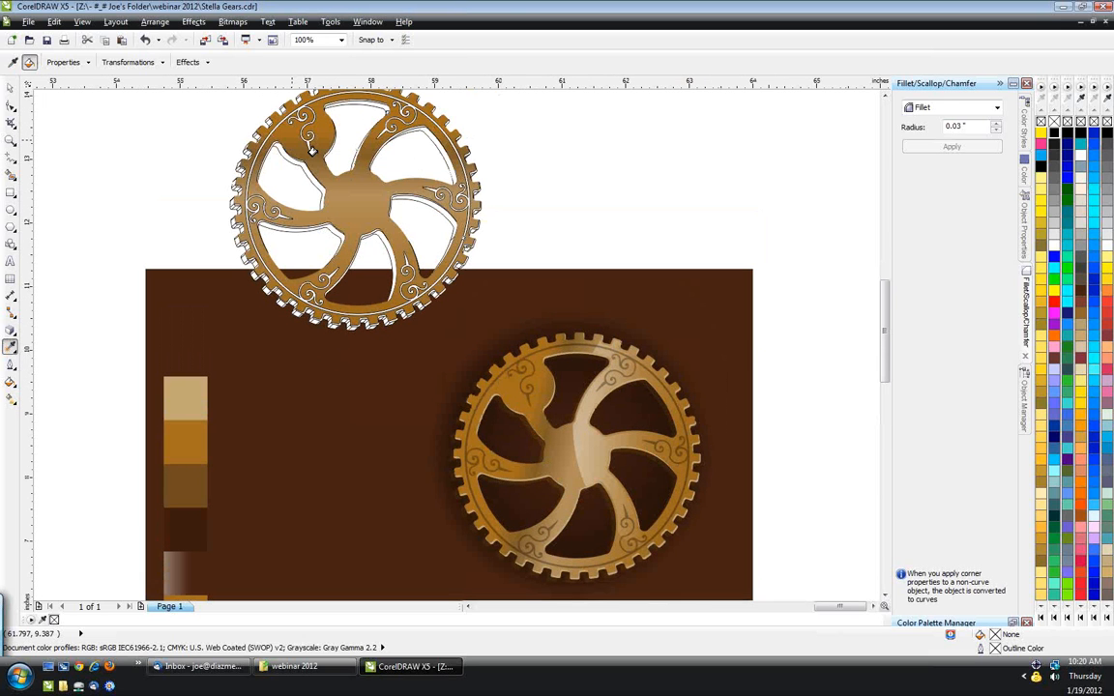
{"action": "key", "text": "g"}
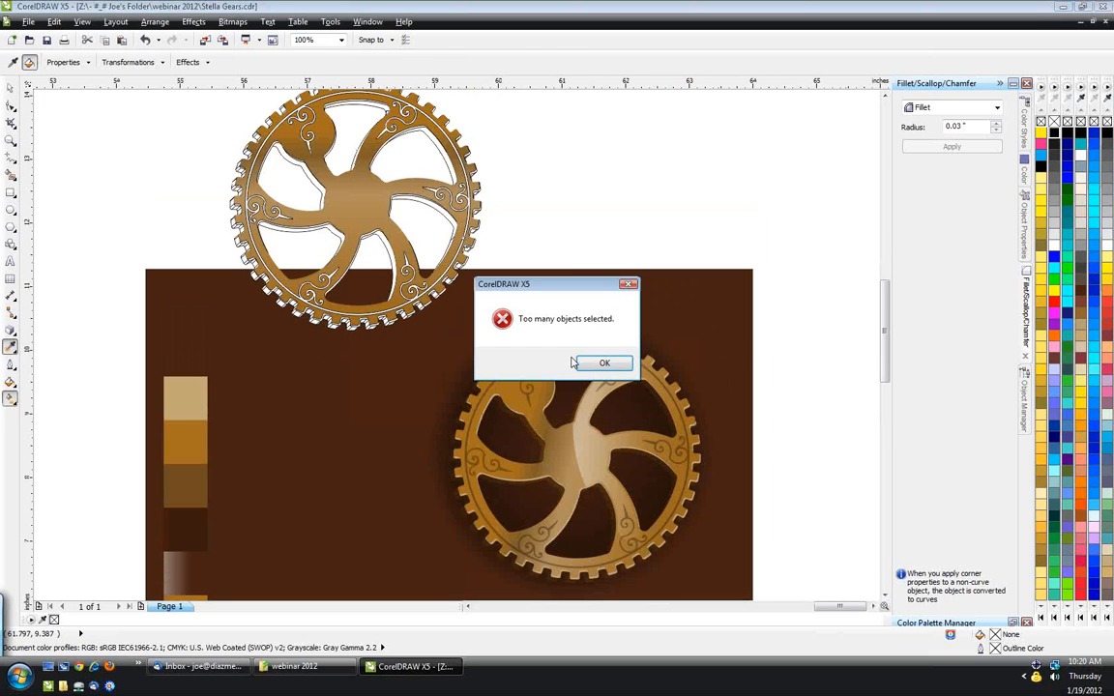
{"action": "left_click", "coordinate": [578, 362]}
{"action": "left_click", "coordinate": [11, 85]}
{"action": "right_click", "coordinate": [370, 186]}
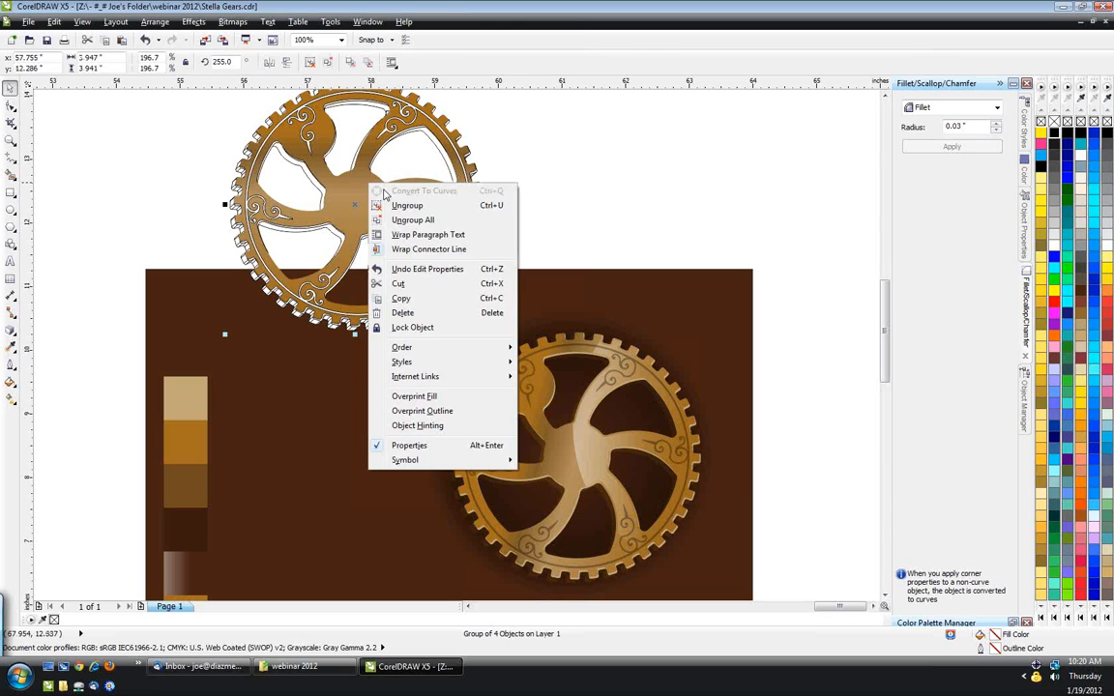
{"action": "left_click", "coordinate": [397, 205]}
- Redirect the linear fountain fill across the copied gear's face with Interactive Fill, at an angle of about 168° with 12% edge pad
{"action": "key", "text": "g"}
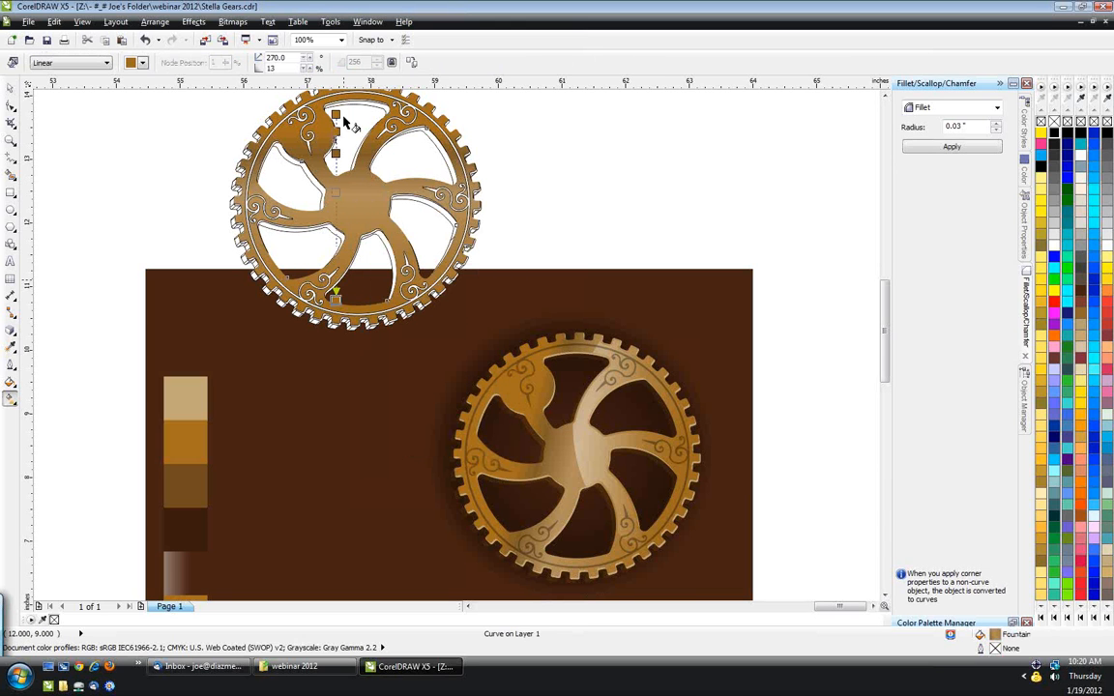
{"action": "left_click_drag", "start_coordinate": [269, 160], "coordinate": [228, 201]}
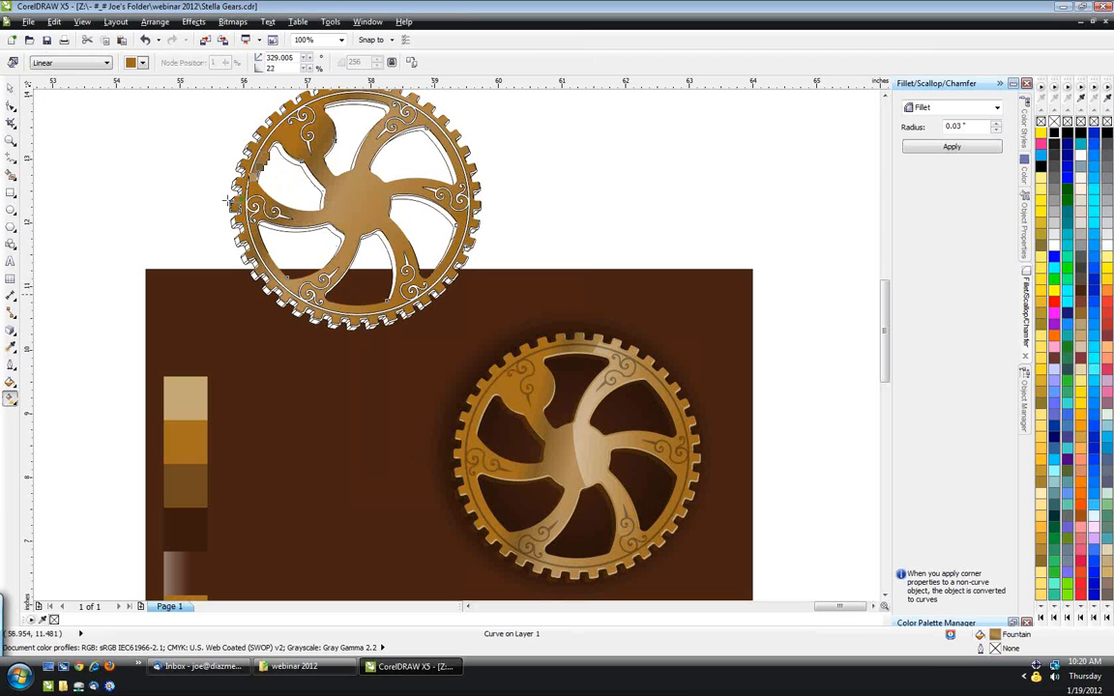
{"action": "left_click_drag", "start_coordinate": [269, 160], "coordinate": [440, 247]}
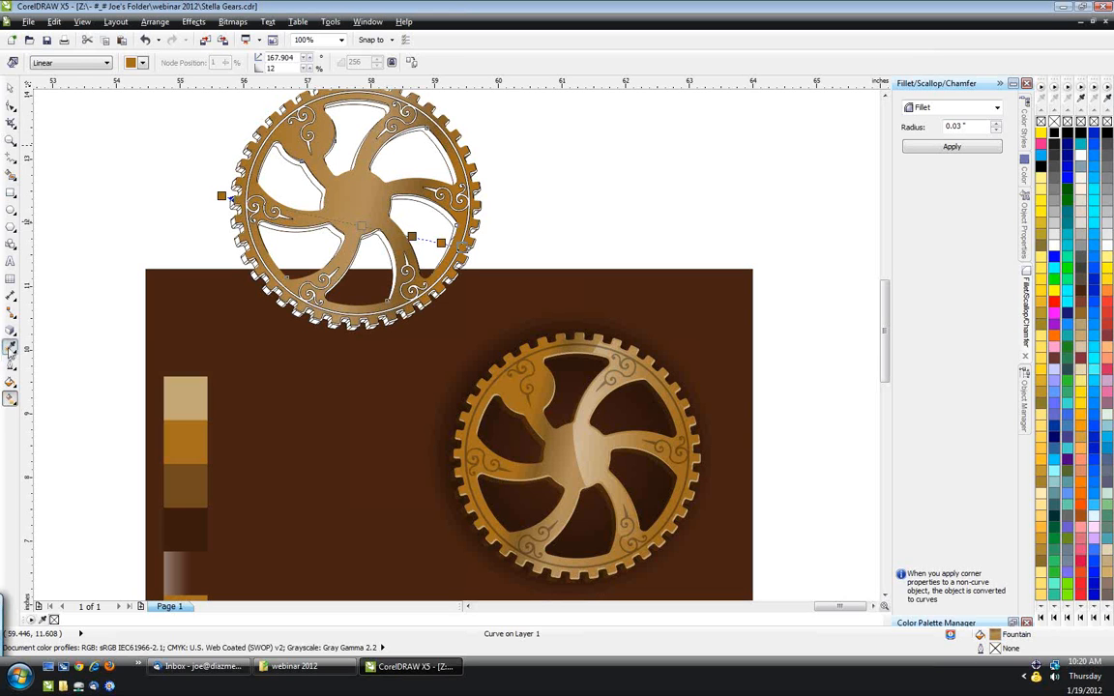
- Copy a brown fill onto the scroll ornaments and ring line of the copied brass gear with the Attributes Eyedropper
{"action": "left_click", "coordinate": [11, 347]}
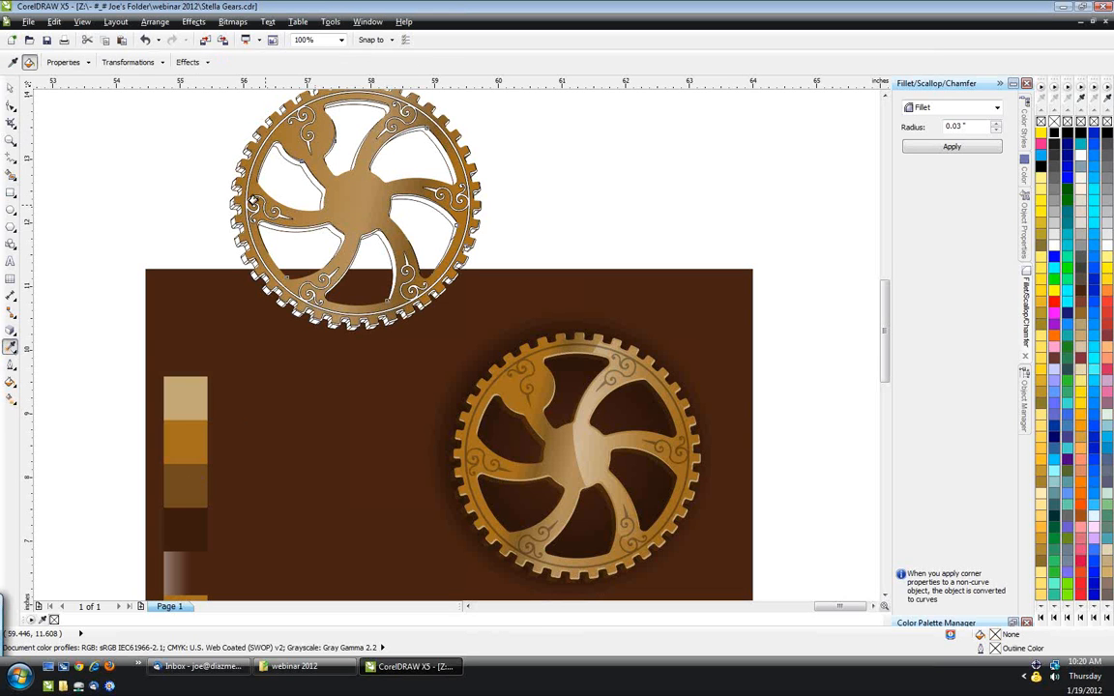
{"action": "scroll", "coordinate": [255, 203], "scroll_direction": "up", "scroll_amount": 2}
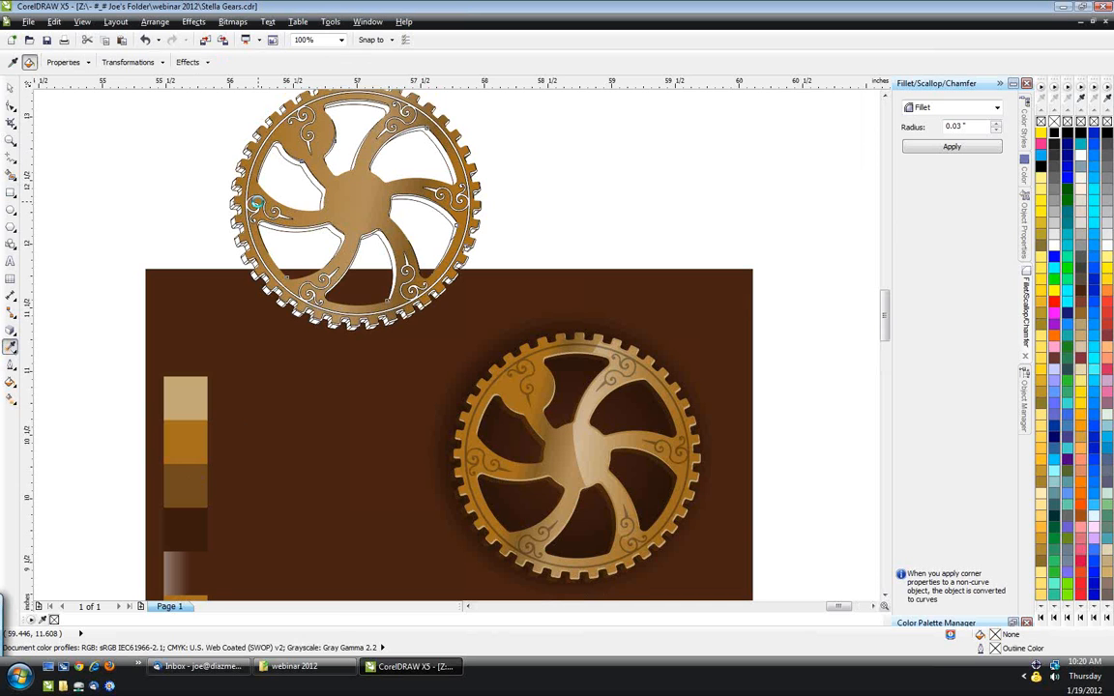
{"action": "scroll", "coordinate": [255, 202], "scroll_direction": "up", "scroll_amount": 2}
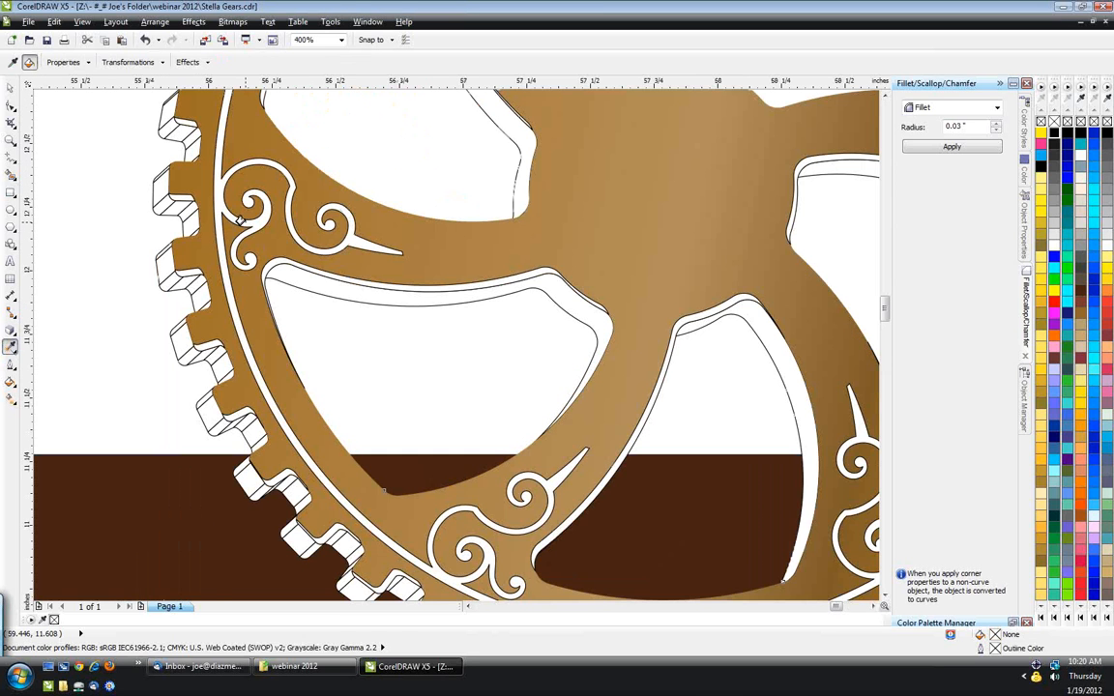
{"action": "scroll", "coordinate": [279, 276], "scroll_direction": "down", "scroll_amount": 2}
{"action": "scroll", "coordinate": [585, 429], "scroll_direction": "up", "scroll_amount": 1}
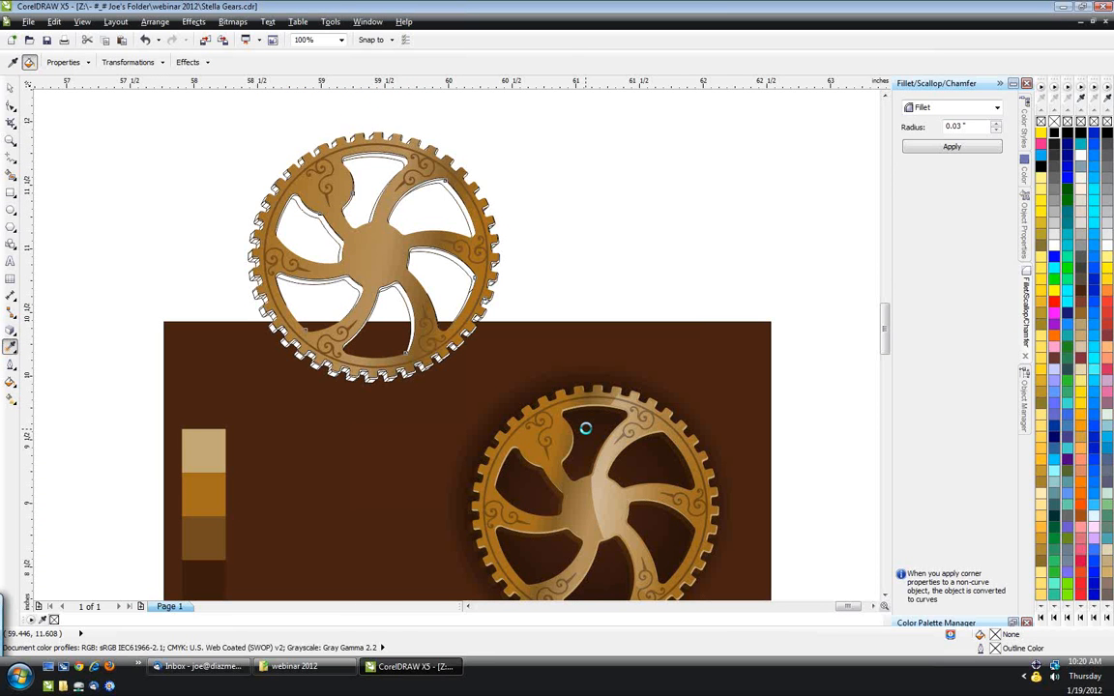
- Copy the dark brown swatch's fill onto a tooth side facet at the copied brass gear's lower left with the Attributes Eyedropper
{"action": "scroll", "coordinate": [585, 428], "scroll_direction": "up", "scroll_amount": 1}
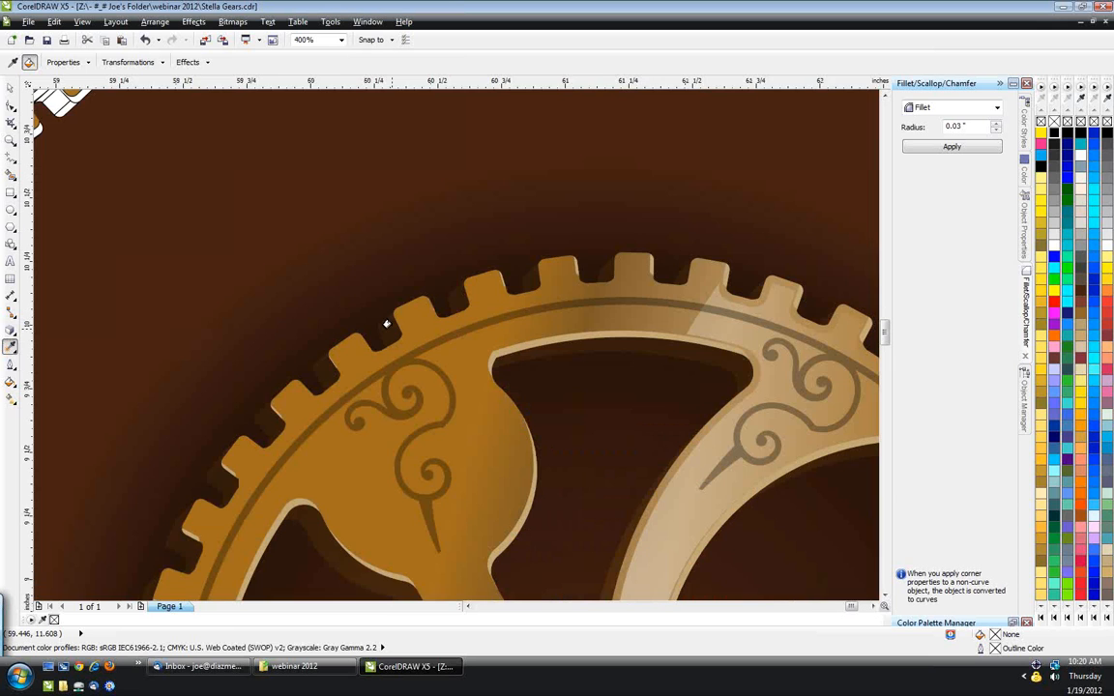
{"action": "scroll", "coordinate": [386, 325], "scroll_direction": "down", "scroll_amount": 2}
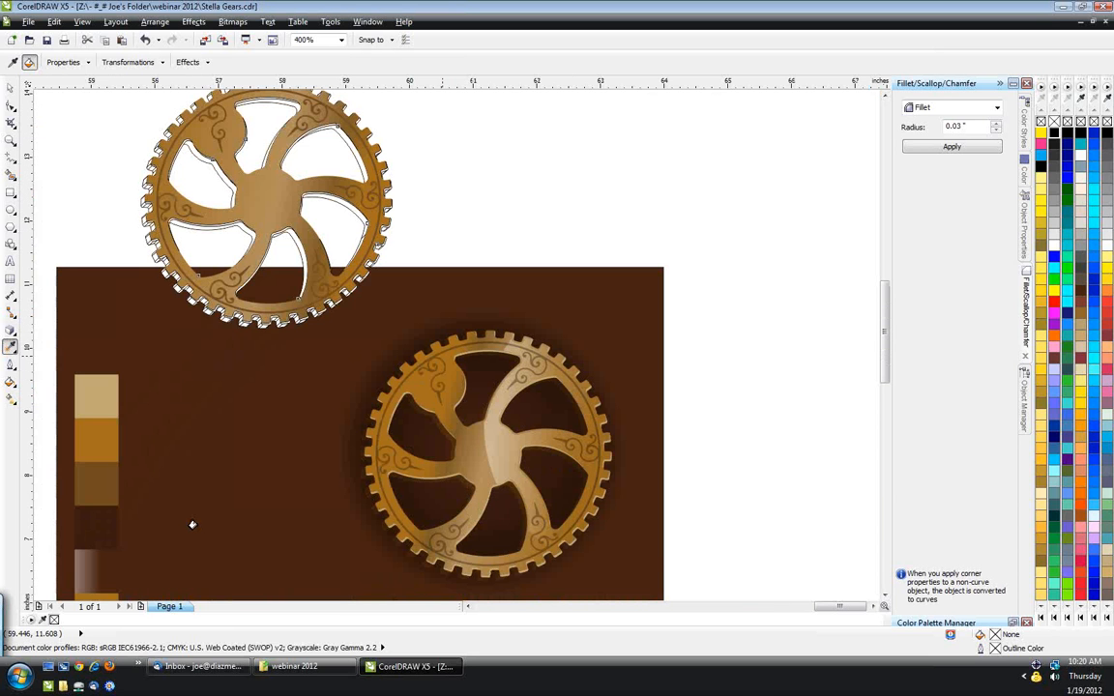
{"action": "scroll", "coordinate": [194, 309], "scroll_direction": "up", "scroll_amount": 1}
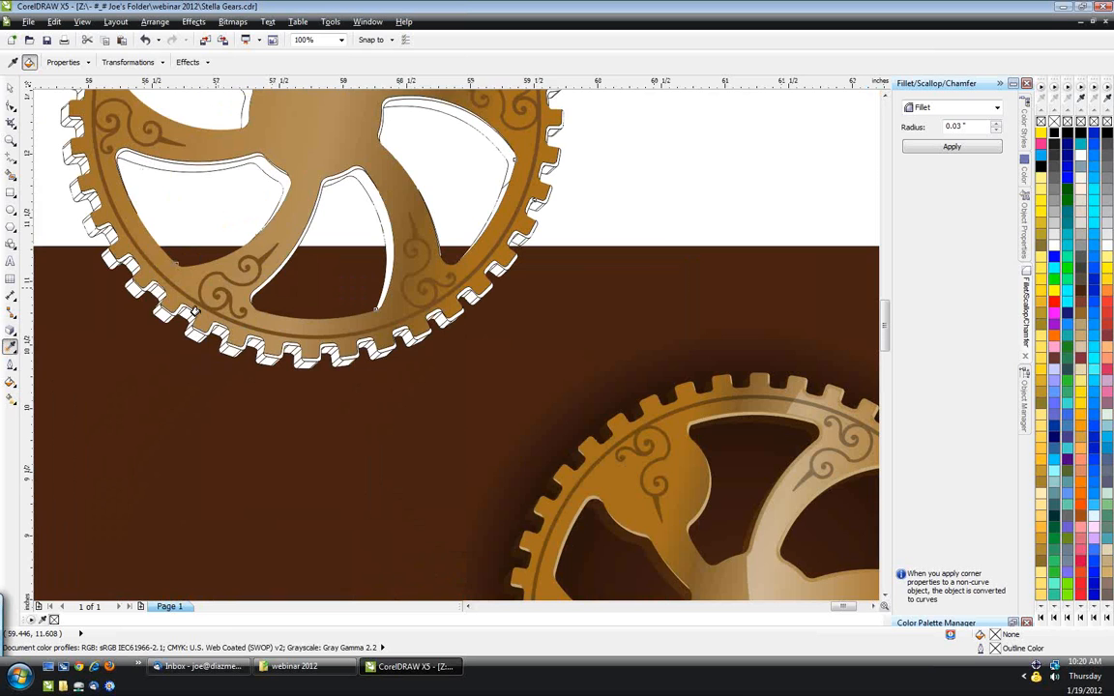
{"action": "scroll", "coordinate": [194, 309], "scroll_direction": "up", "scroll_amount": 1}
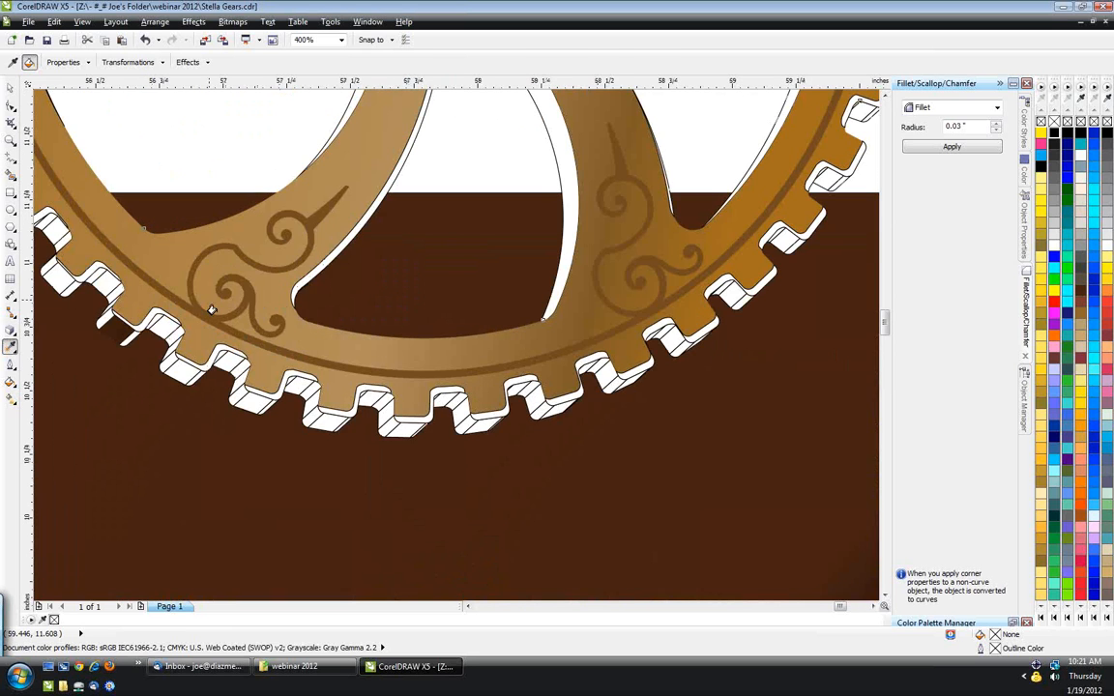
{"action": "key", "text": "space"}
- Place a copy of the plain gray extruded gear above the brown panel's upper right corner, centred at about 62.101", 13.694"
{"action": "scroll", "coordinate": [383, 369], "scroll_direction": "down", "scroll_amount": 3}
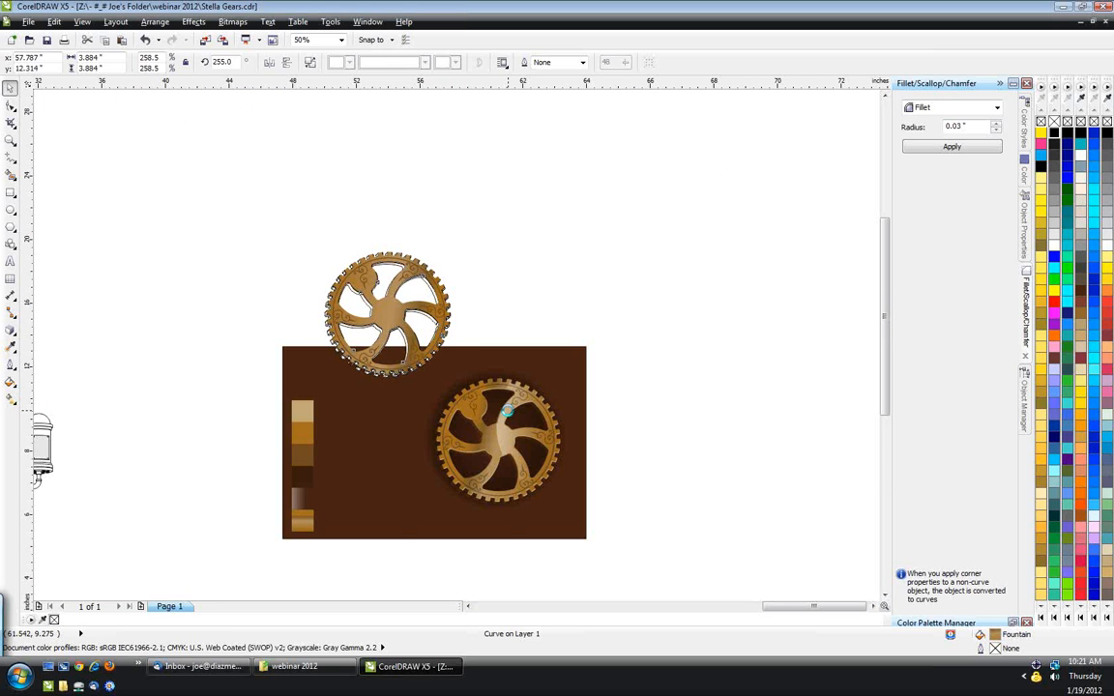
{"action": "scroll", "coordinate": [507, 411], "scroll_direction": "down", "scroll_amount": 1}
{"action": "left_click", "coordinate": [469, 609]}
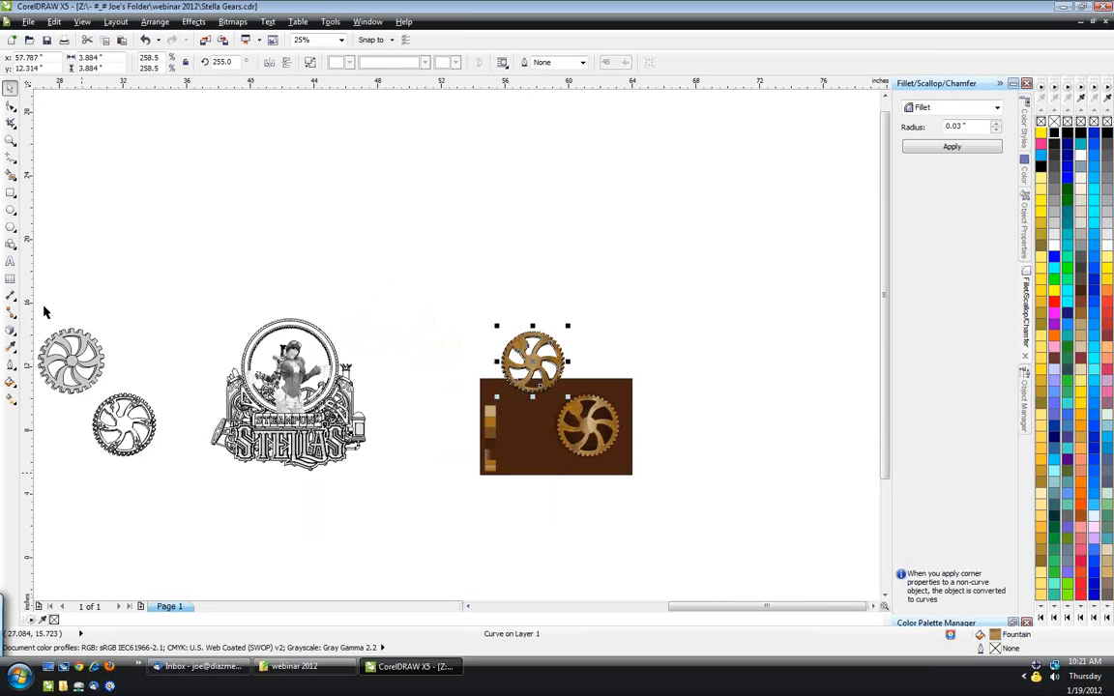
{"action": "left_click", "coordinate": [189, 414]}
{"action": "left_click_drag", "start_coordinate": [190, 414], "coordinate": [670, 339]}
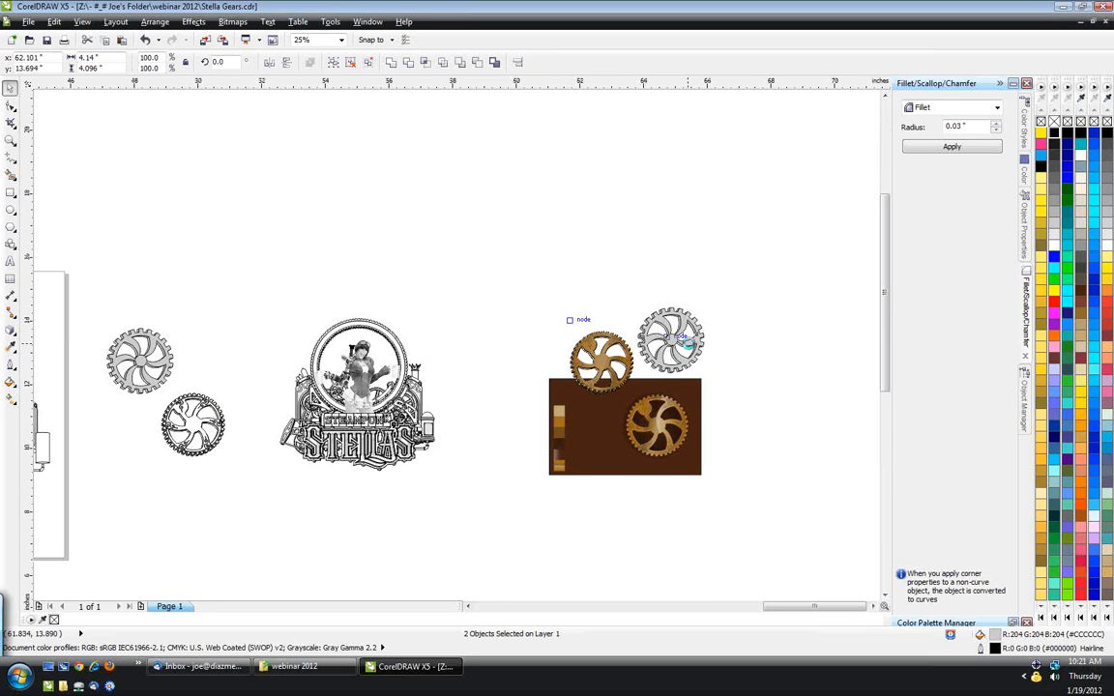
- Duplicate the gray gear's front face and offset a copy slightly down and to the right, centred at about 62.189", 13.692"
{"action": "scroll", "coordinate": [685, 339], "scroll_direction": "up", "scroll_amount": 2}
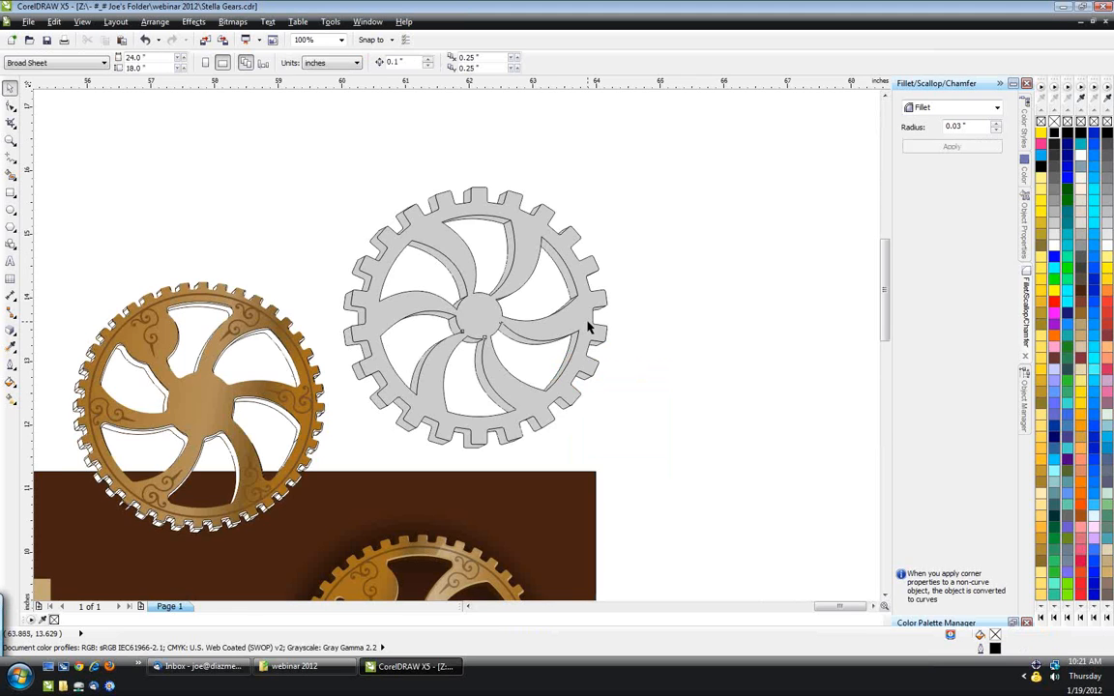
{"action": "left_click", "coordinate": [587, 327]}
{"action": "scroll", "coordinate": [589, 329], "scroll_direction": "up", "scroll_amount": 1}
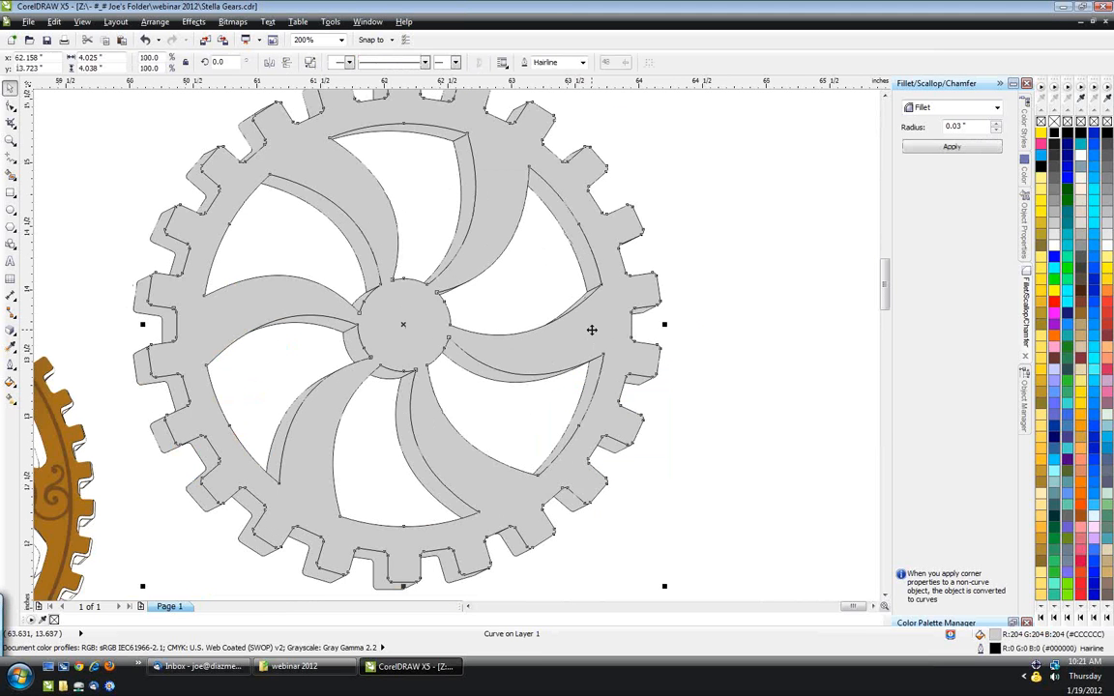
{"action": "mouse_move", "coordinate": [591, 330]}
{"action": "left_mouse_down"}
{"action": "mouse_move", "coordinate": [658, 356]}
{"action": "mouse_move", "coordinate": [631, 379]}
{"action": "left_mouse_up"}
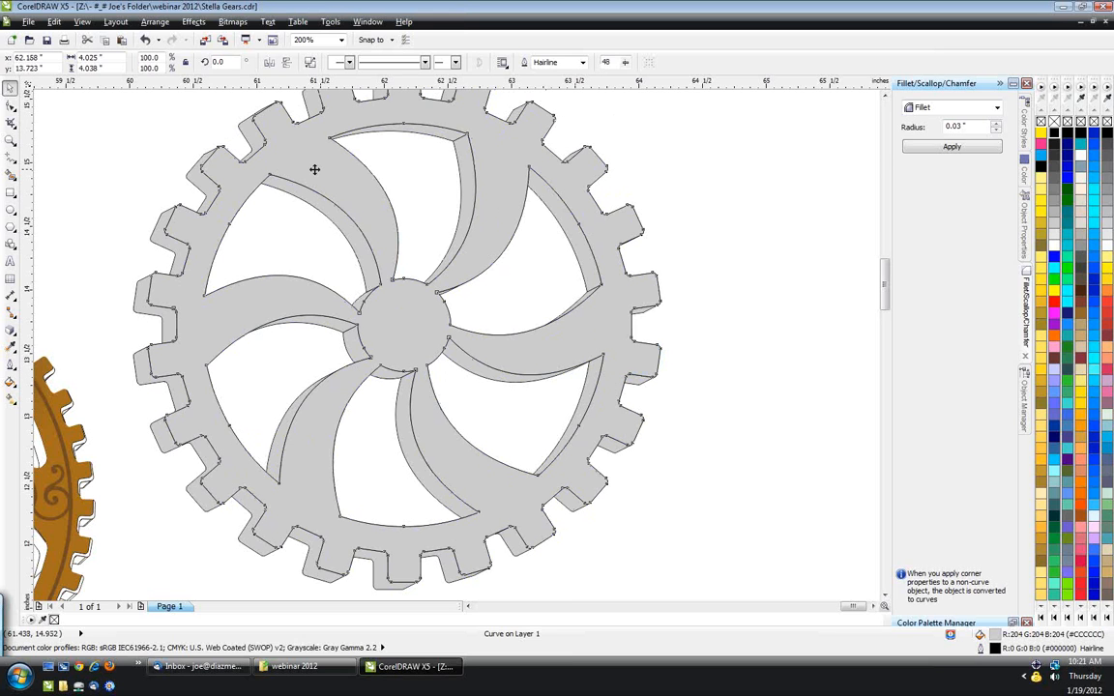
{"action": "left_click_drag", "start_coordinate": [315, 169], "coordinate": [315, 172]}
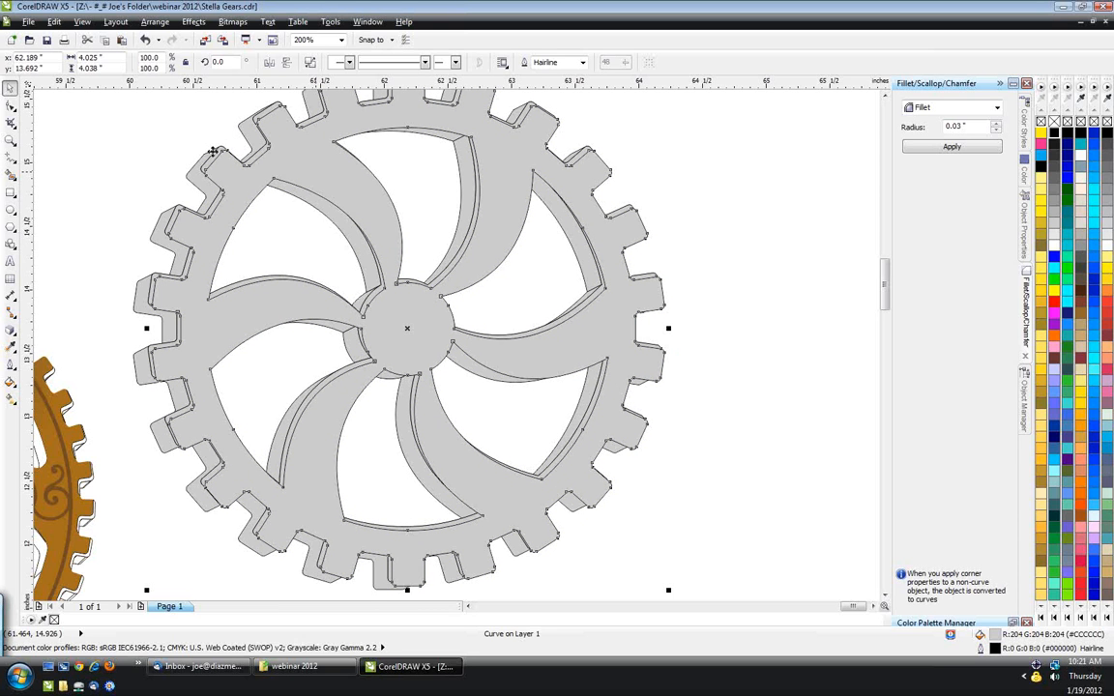
- Trim the duplicated gear face with the offset copy and delete that copy, leaving only thin edge slivers for a highlight
{"action": "scroll", "coordinate": [212, 150], "scroll_direction": "up", "scroll_amount": 1}
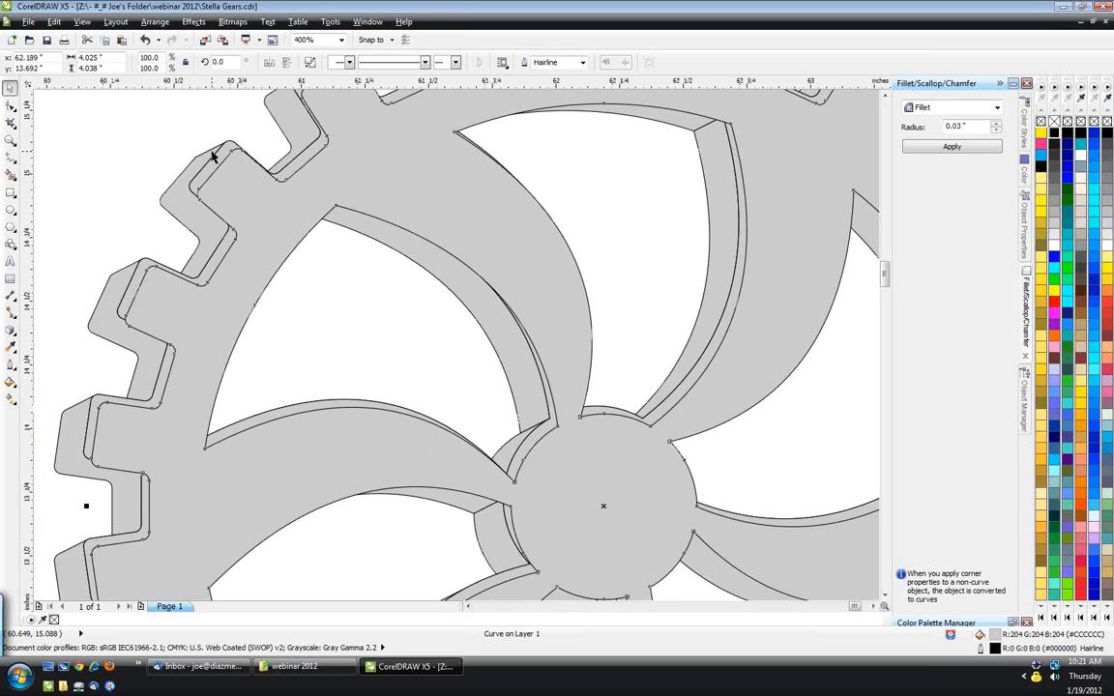
{"action": "left_click", "coordinate": [212, 155], "text": "shift"}
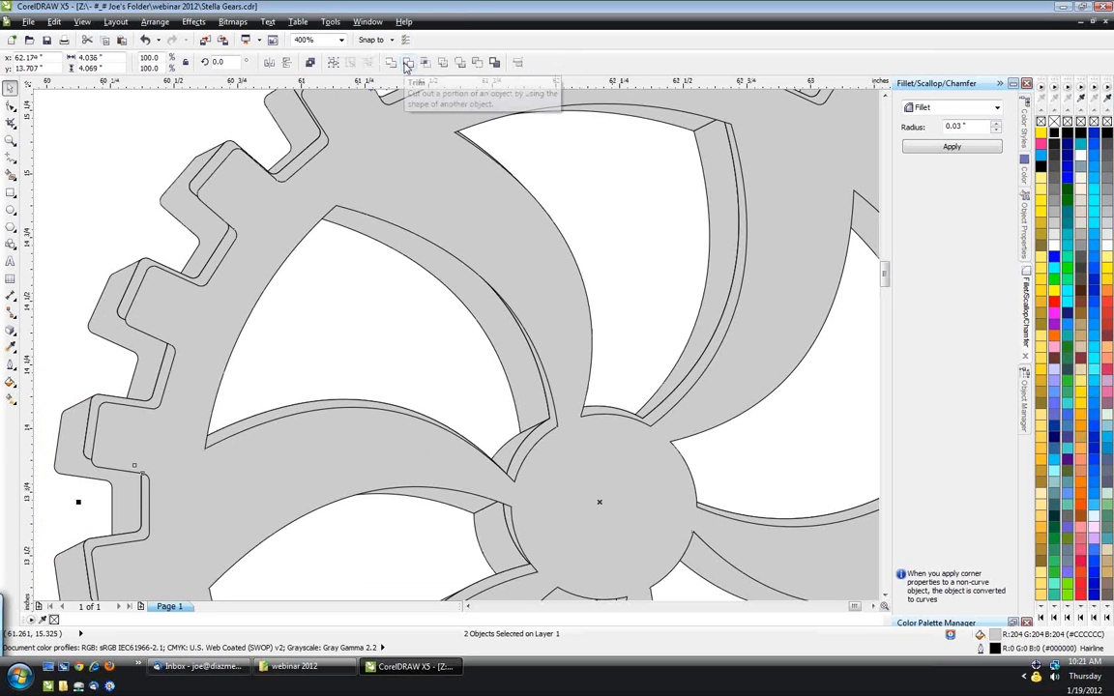
{"action": "left_click", "coordinate": [408, 63]}
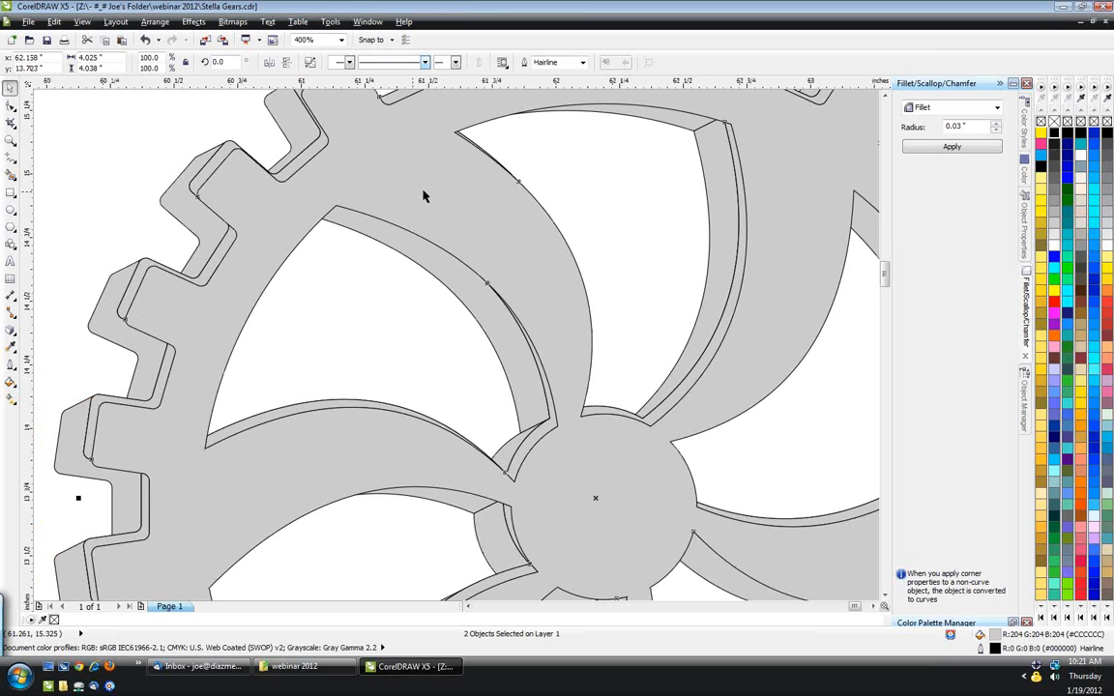
{"action": "left_click", "coordinate": [221, 165]}
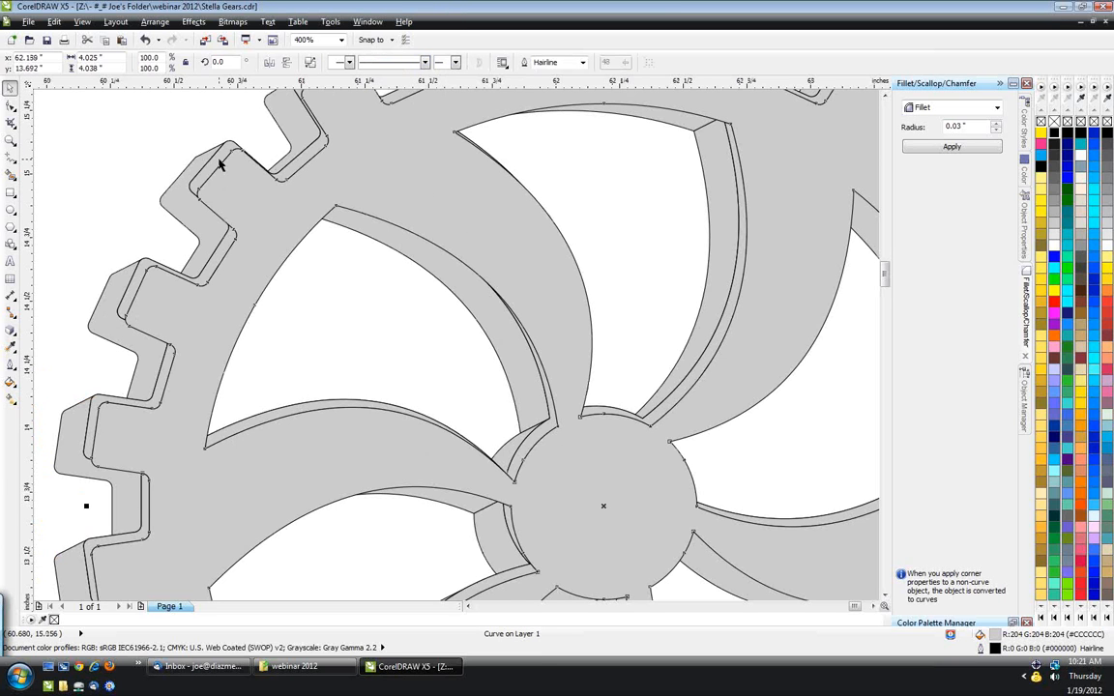
{"action": "key", "text": "Delete"}
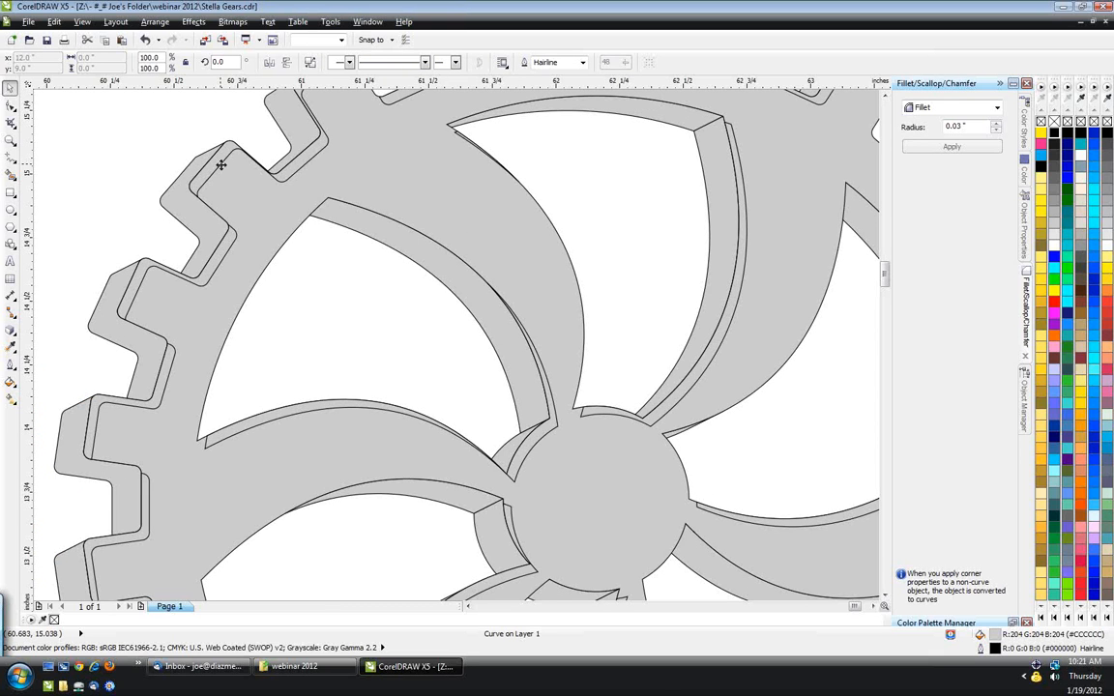
- Fill the trimmed highlight slivers on the gray gear with light gray, R:230 G:230 B:230 (#E6E6E6)
{"action": "scroll", "coordinate": [220, 165], "scroll_direction": "down", "scroll_amount": 1}
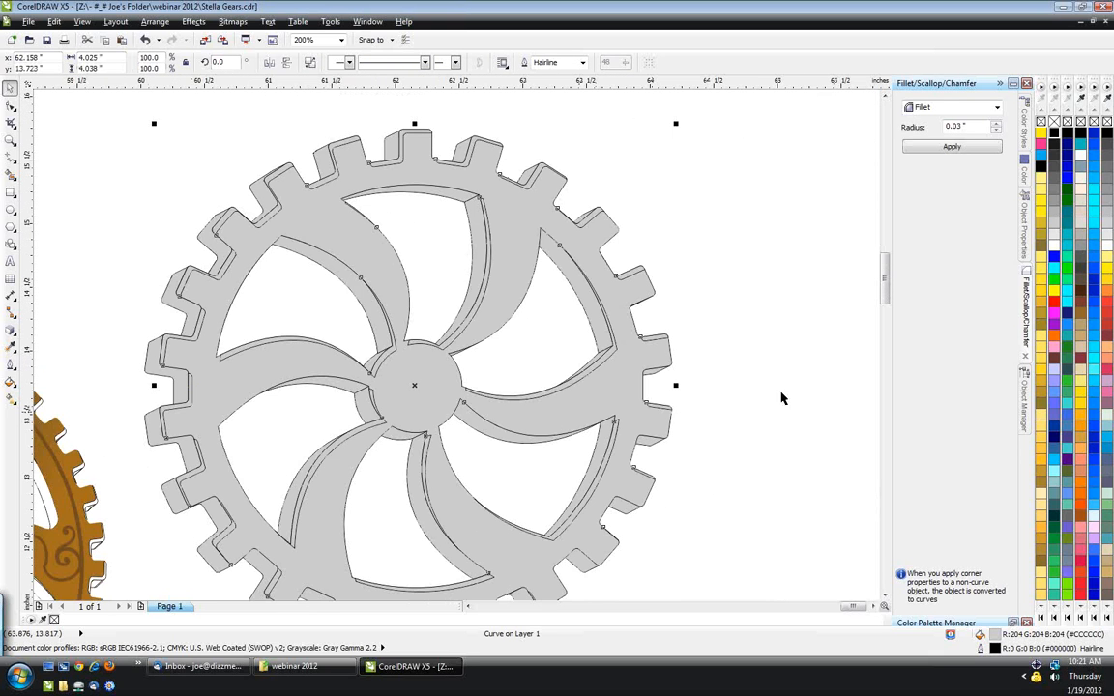
{"action": "left_click", "coordinate": [1050, 236]}
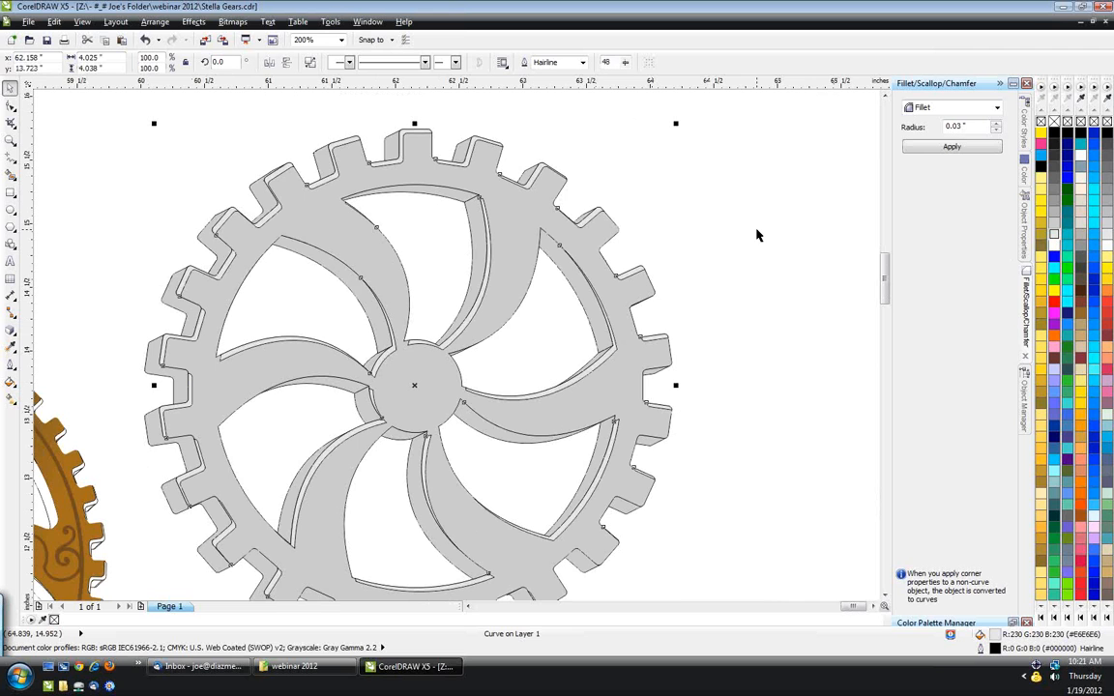
{"action": "left_click", "coordinate": [175, 170]}
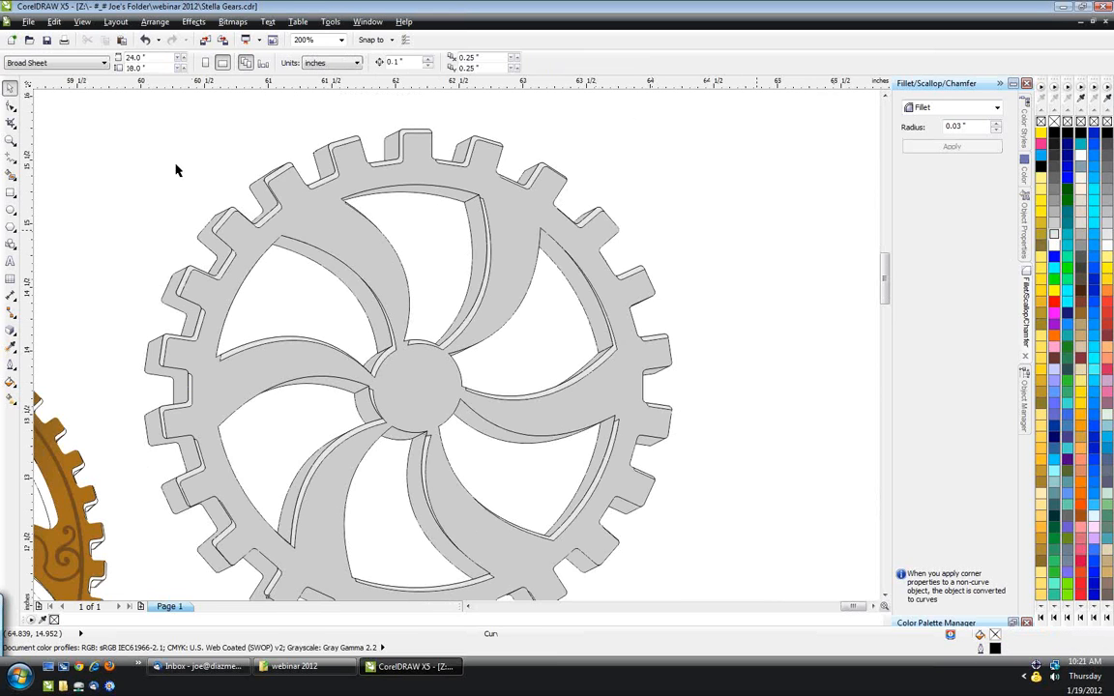
- Remove the outlines from the whole gray gear and fill its grouped extrusion sides with near-black
{"action": "left_click_drag", "start_coordinate": [175, 170], "coordinate": [609, 619]}
{"action": "left_click", "coordinate": [10, 365]}
{"action": "left_click", "coordinate": [50, 398]}
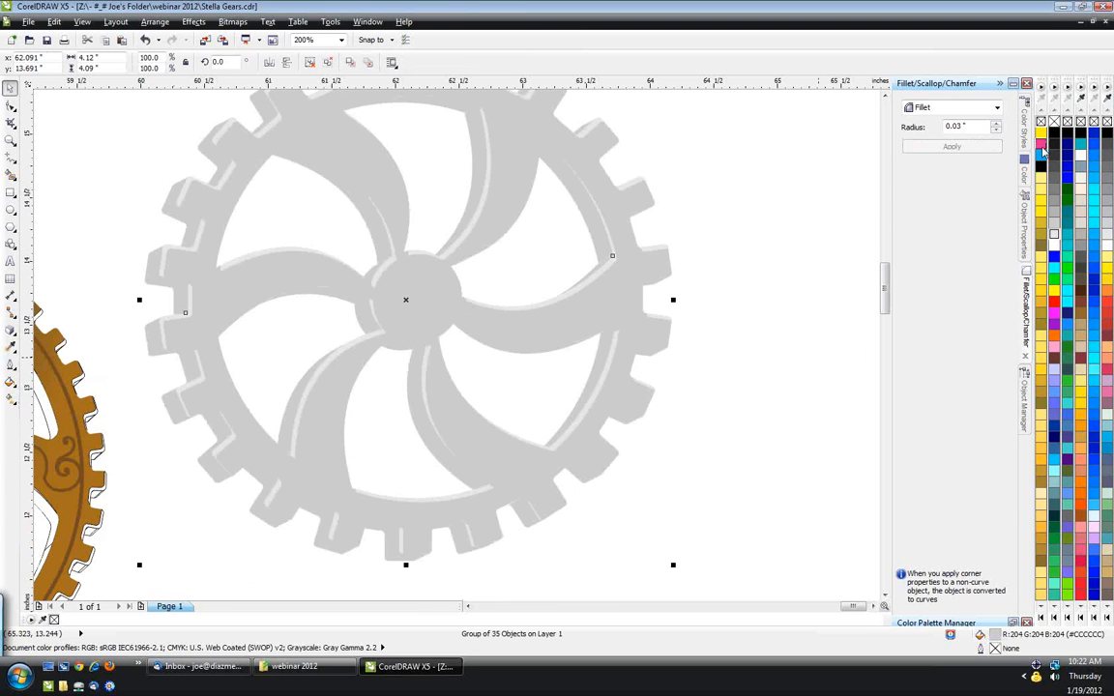
{"action": "left_click", "coordinate": [1054, 135]}
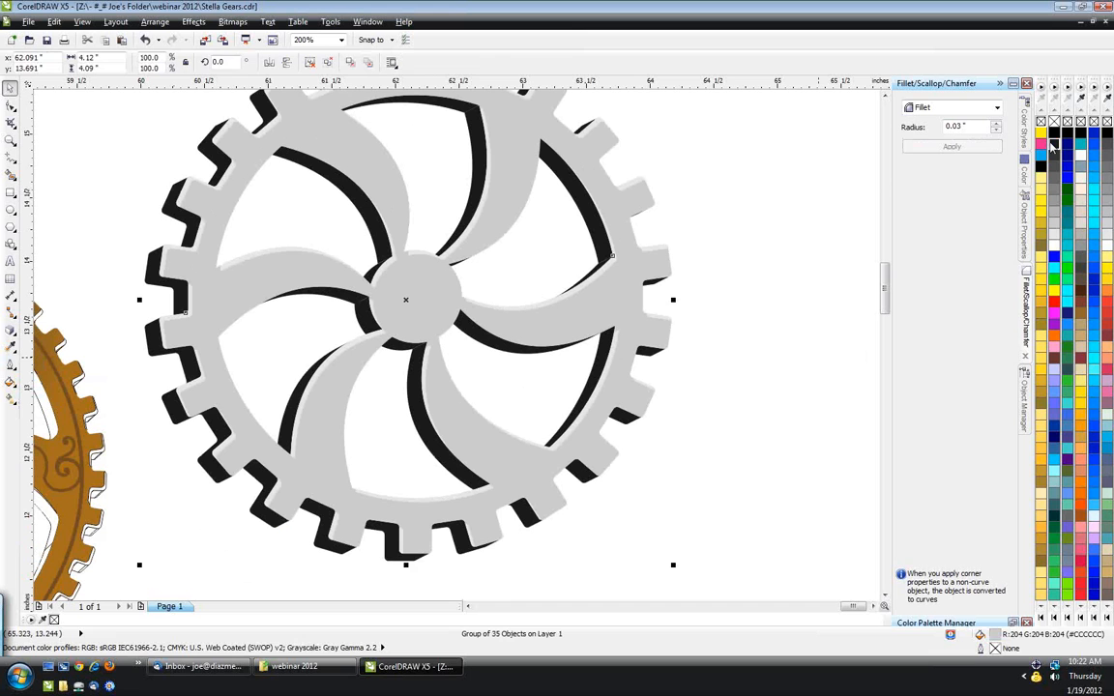
{"action": "key", "text": "Escape"}
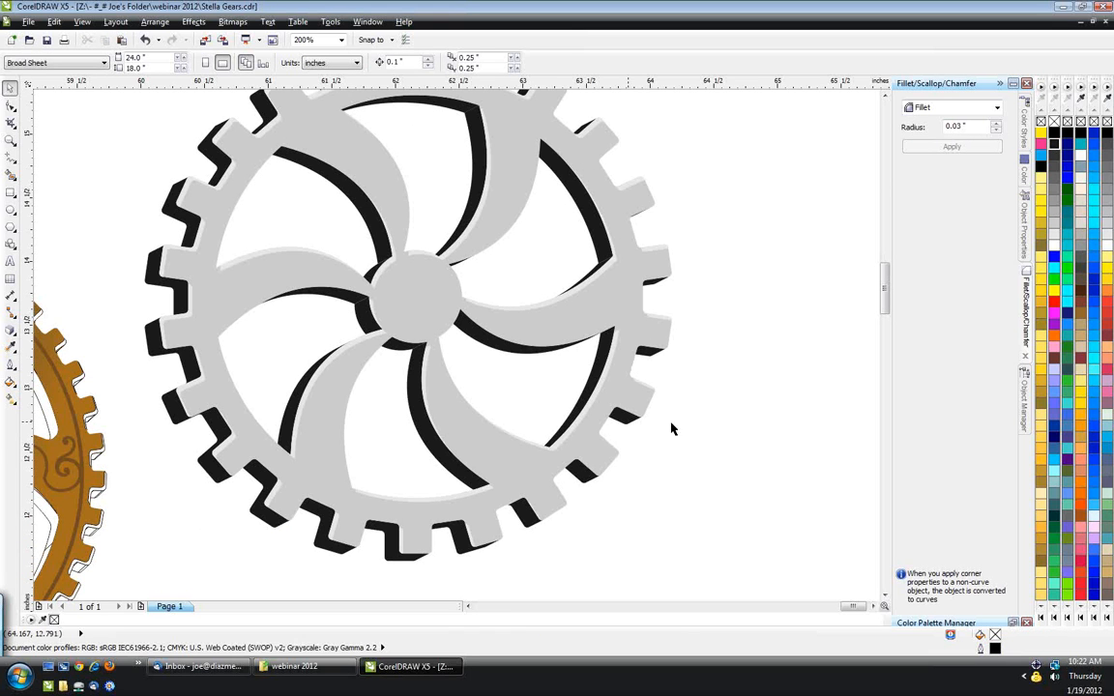
- Switch to the Stella Lettering.cdr document and check the font of the upper STELLA'S text
{"action": "scroll", "coordinate": [650, 479], "scroll_direction": "down", "scroll_amount": 1}
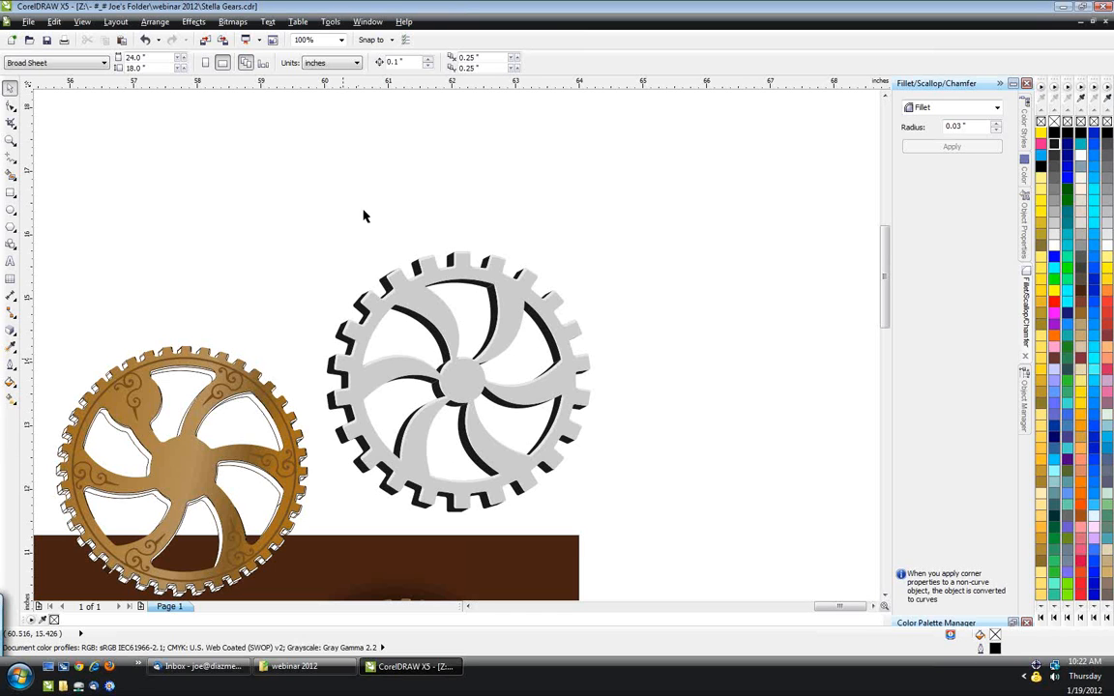
{"action": "left_click", "coordinate": [369, 22]}
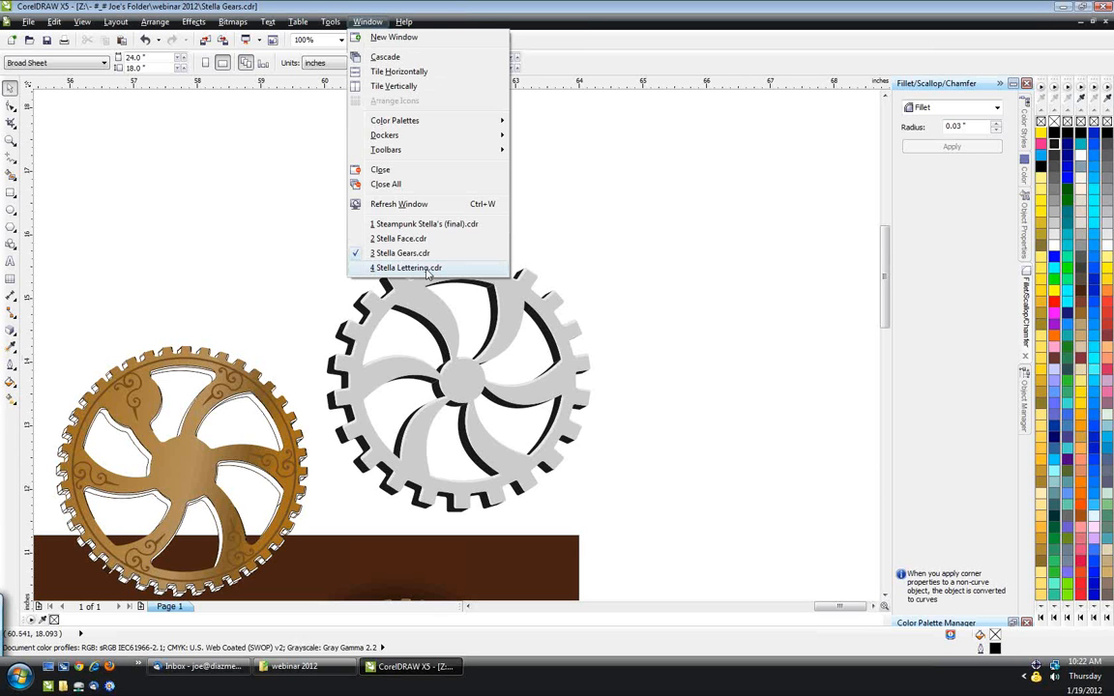
{"action": "left_click", "coordinate": [427, 269]}
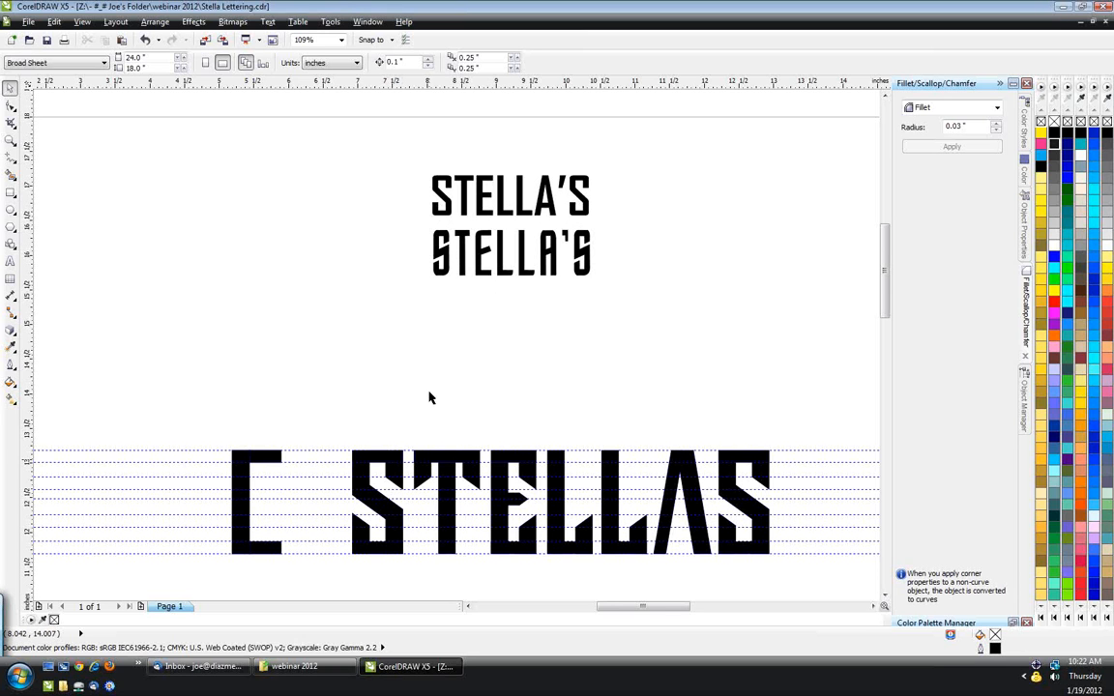
{"action": "left_click", "coordinate": [504, 207]}
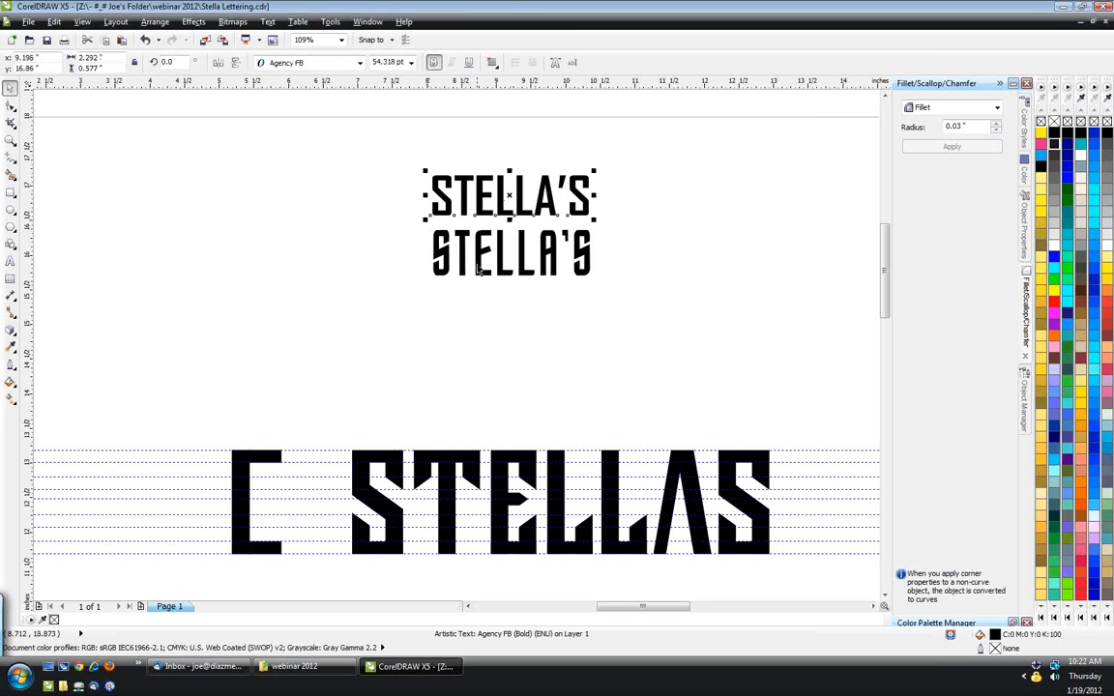
{"action": "left_click", "coordinate": [615, 294]}
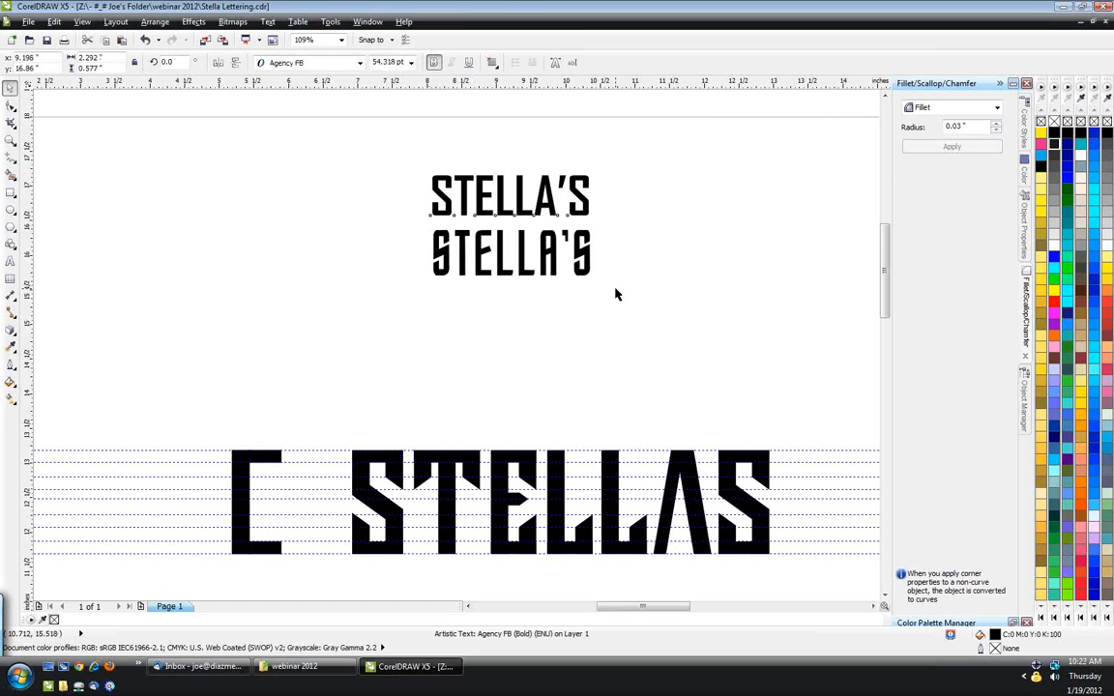
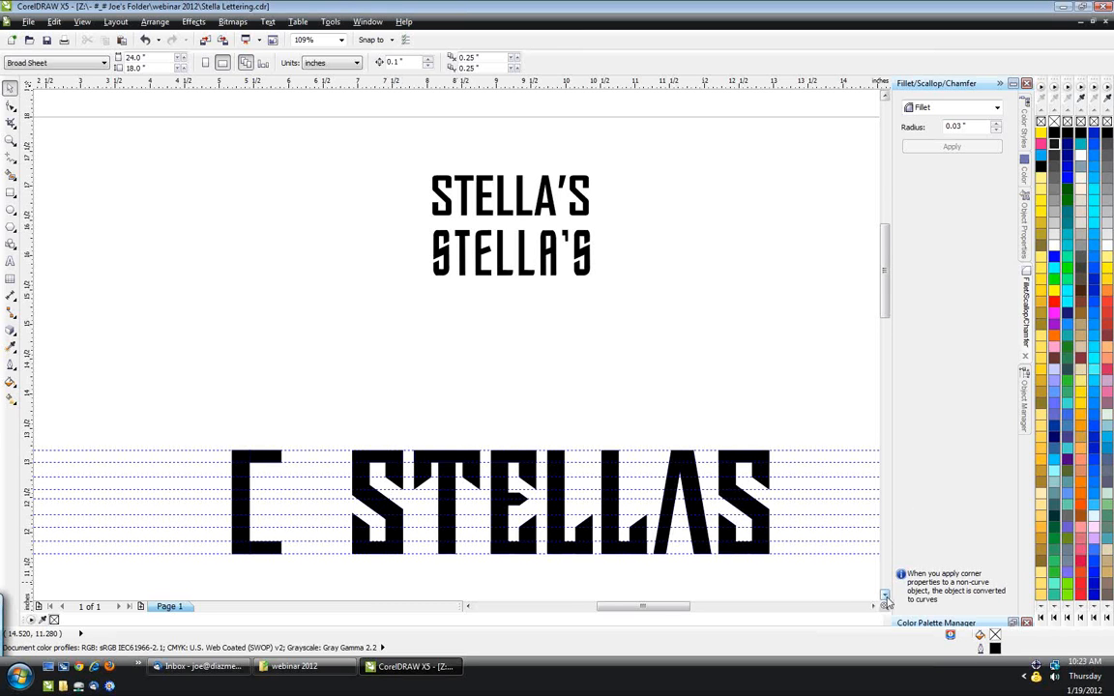
- Draw an upright rectangle about 0.21 inches wide and 1.5 inches tall between the outermost guidelines, left of the C-shaped letter
{"action": "left_click", "coordinate": [884, 597]}
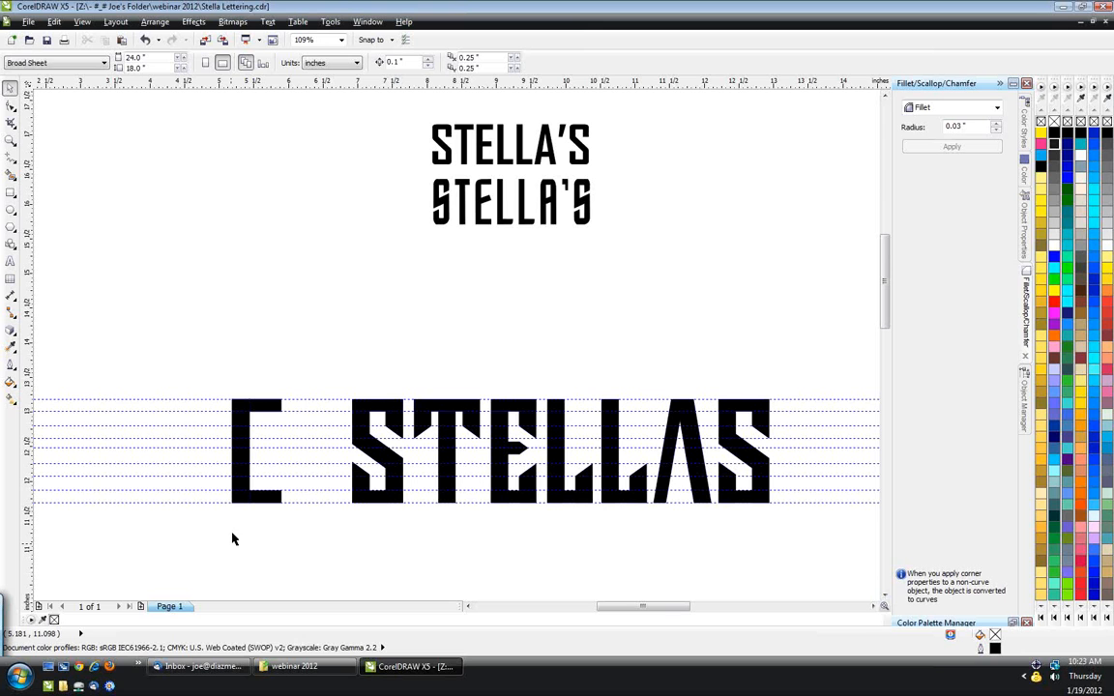
{"action": "left_click", "coordinate": [884, 597]}
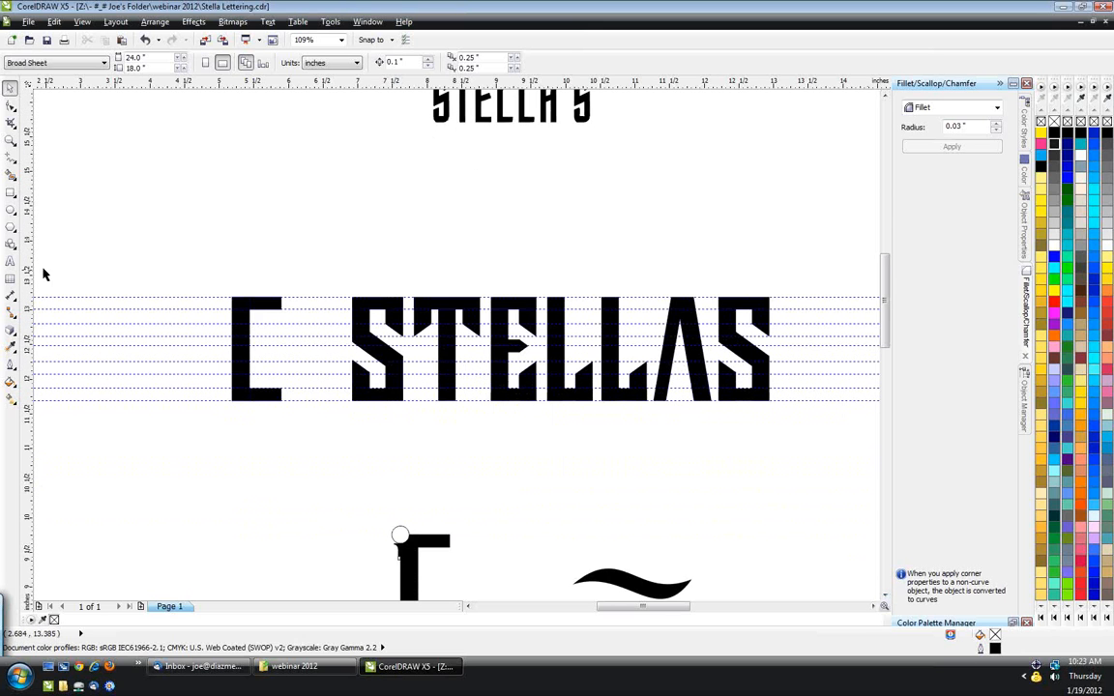
{"action": "left_click", "coordinate": [11, 195]}
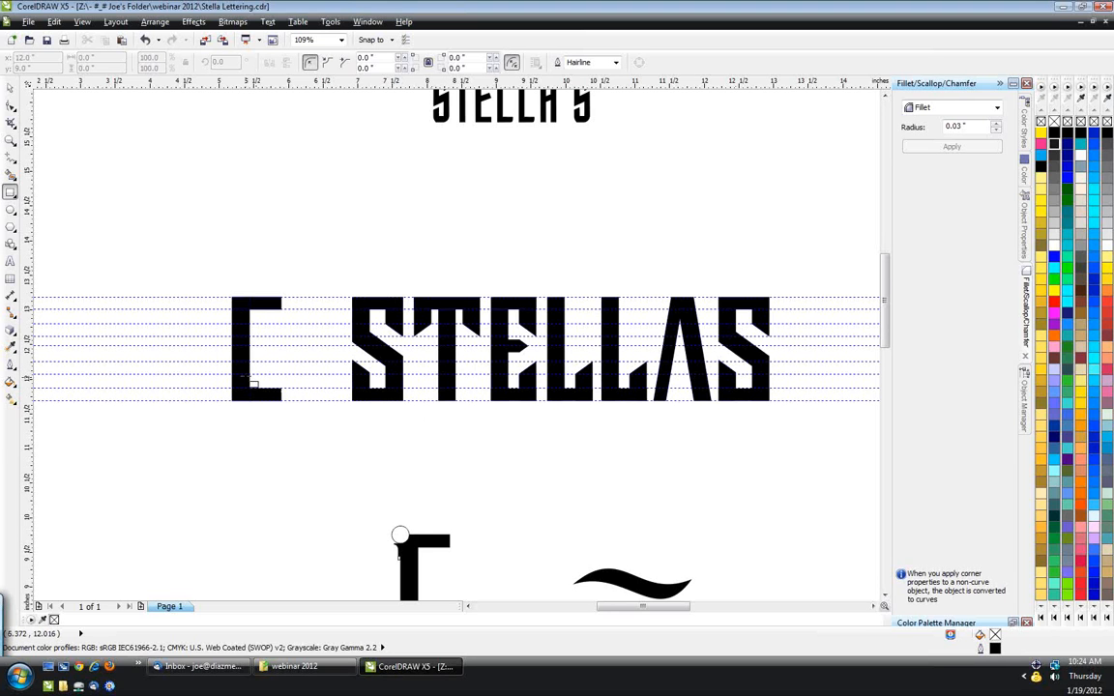
{"action": "scroll", "coordinate": [254, 377], "scroll_direction": "up", "scroll_amount": 2}
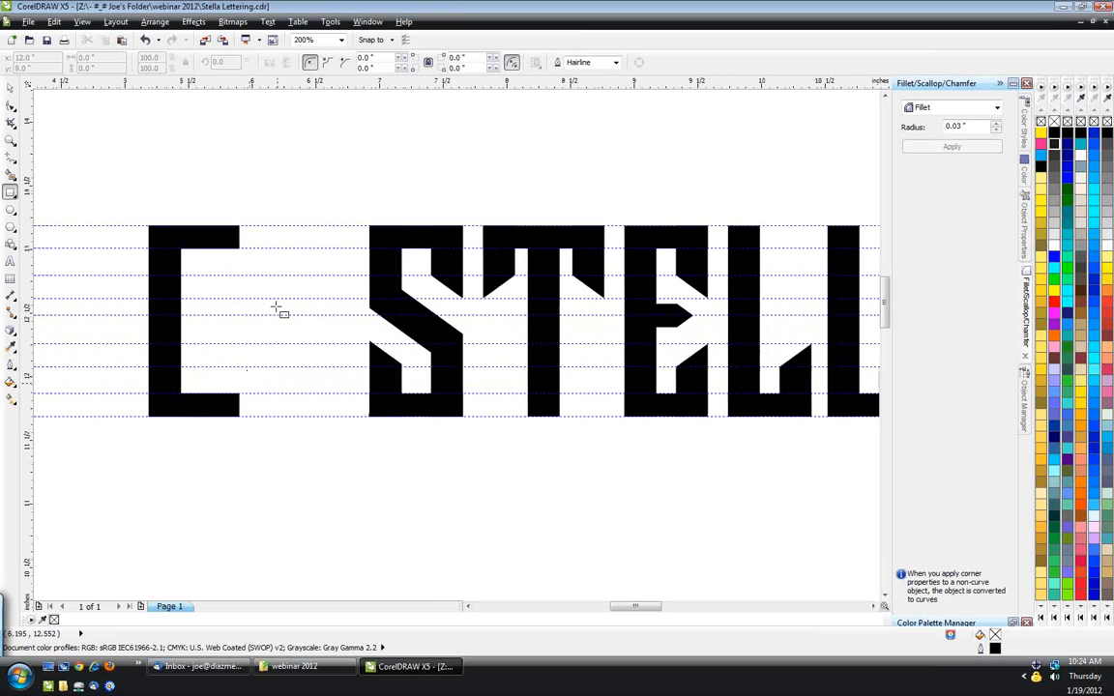
{"action": "scroll", "coordinate": [277, 309], "scroll_direction": "down", "scroll_amount": 2}
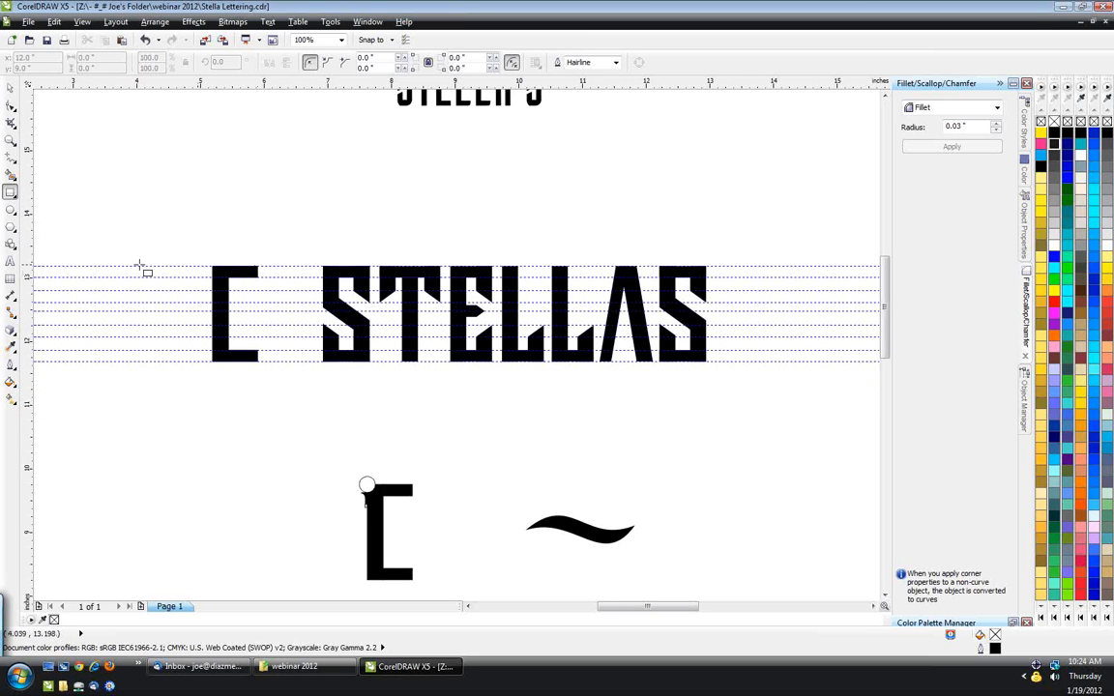
{"action": "mouse_move", "coordinate": [136, 84]}
{"action": "left_mouse_down"}
{"action": "mouse_move", "coordinate": [149, 118]}
{"action": "mouse_move", "coordinate": [135, 77]}
{"action": "left_mouse_up"}
{"action": "left_click_drag", "start_coordinate": [165, 83], "coordinate": [162, 185]}
{"action": "left_click_drag", "start_coordinate": [201, 87], "coordinate": [180, 73]}
{"action": "left_click_drag", "start_coordinate": [82, 265], "coordinate": [89, 356]}
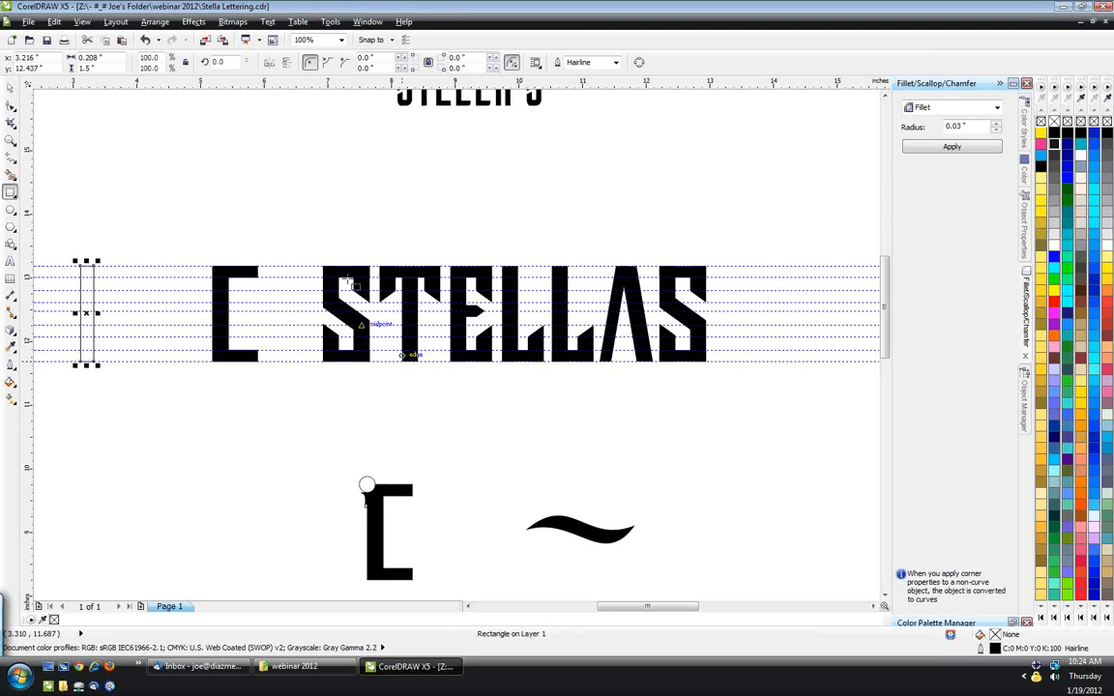
- Draw a horizontal bar about 0.88 by 0.18 inches across the upright's base and place a duplicate at the upper guideline
{"action": "scroll", "coordinate": [80, 364], "scroll_direction": "up", "scroll_amount": 1}
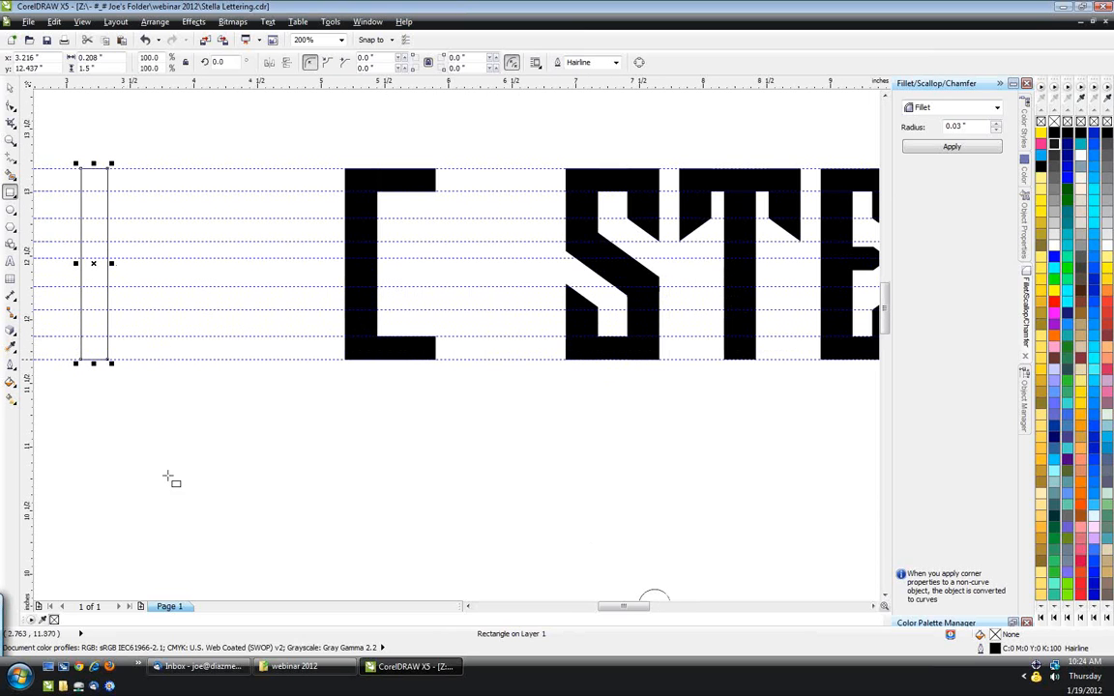
{"action": "left_click", "coordinate": [86, 363]}
{"action": "left_click_drag", "start_coordinate": [81, 360], "coordinate": [195, 336]}
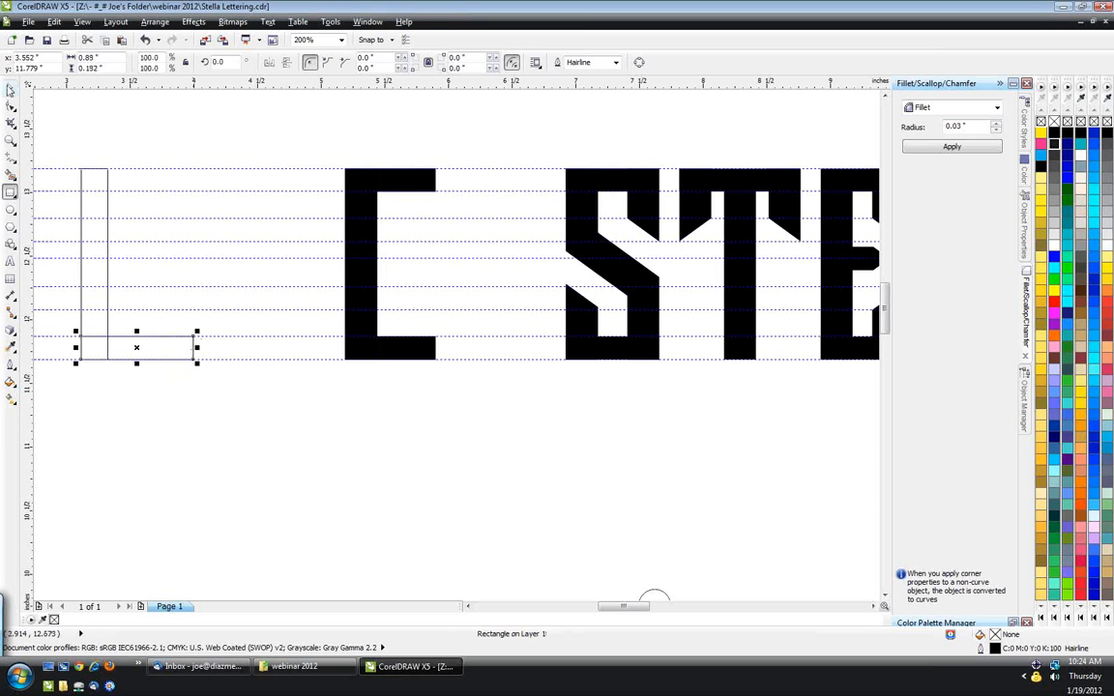
{"action": "left_click", "coordinate": [9, 86]}
{"action": "key", "text": "ctrl+d"}
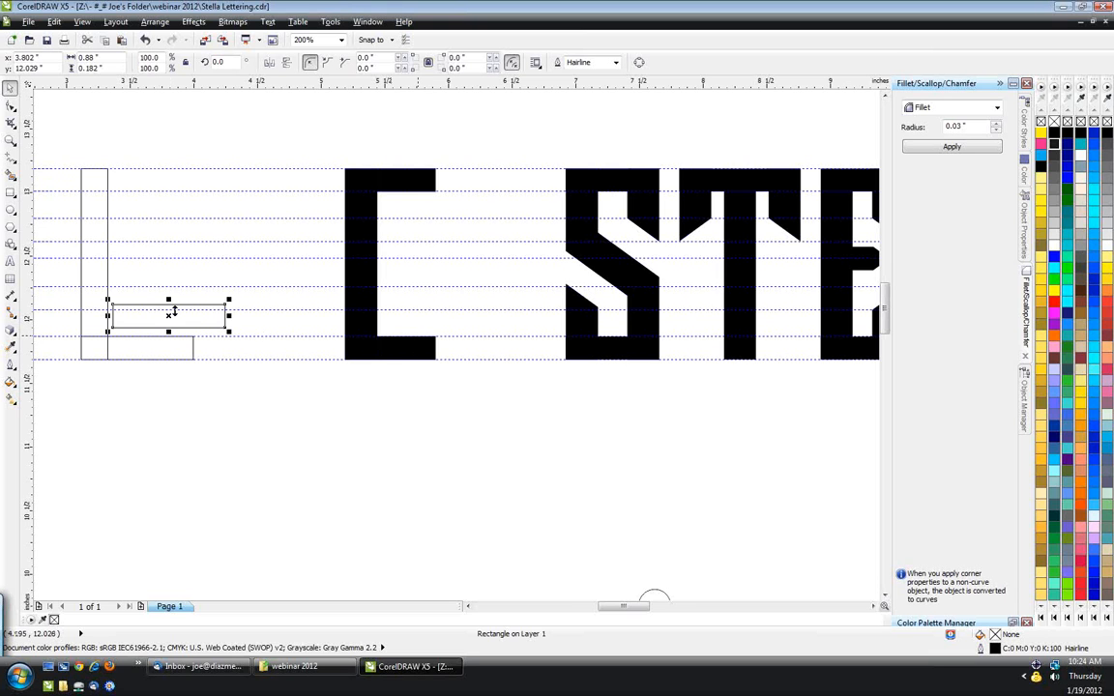
{"action": "left_click_drag", "start_coordinate": [109, 306], "coordinate": [77, 167]}
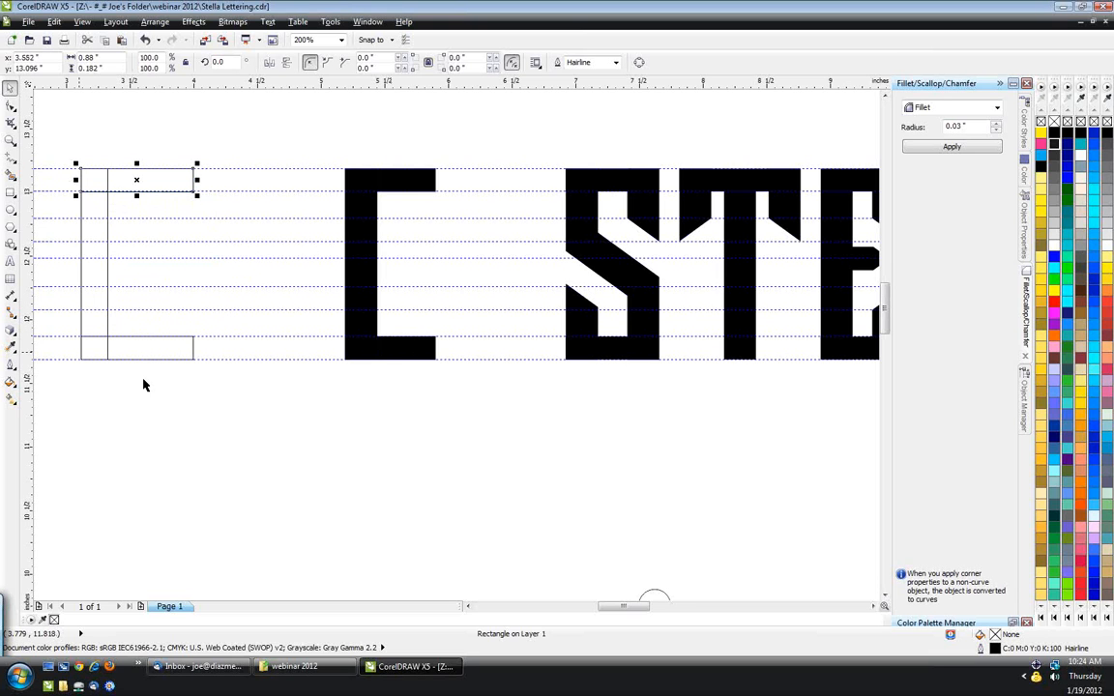
- Duplicate the narrow upright and place the copy flush with the right ends of the two bars
{"action": "left_click_drag", "start_coordinate": [65, 401], "coordinate": [142, 433]}
{"action": "left_click", "coordinate": [93, 325]}
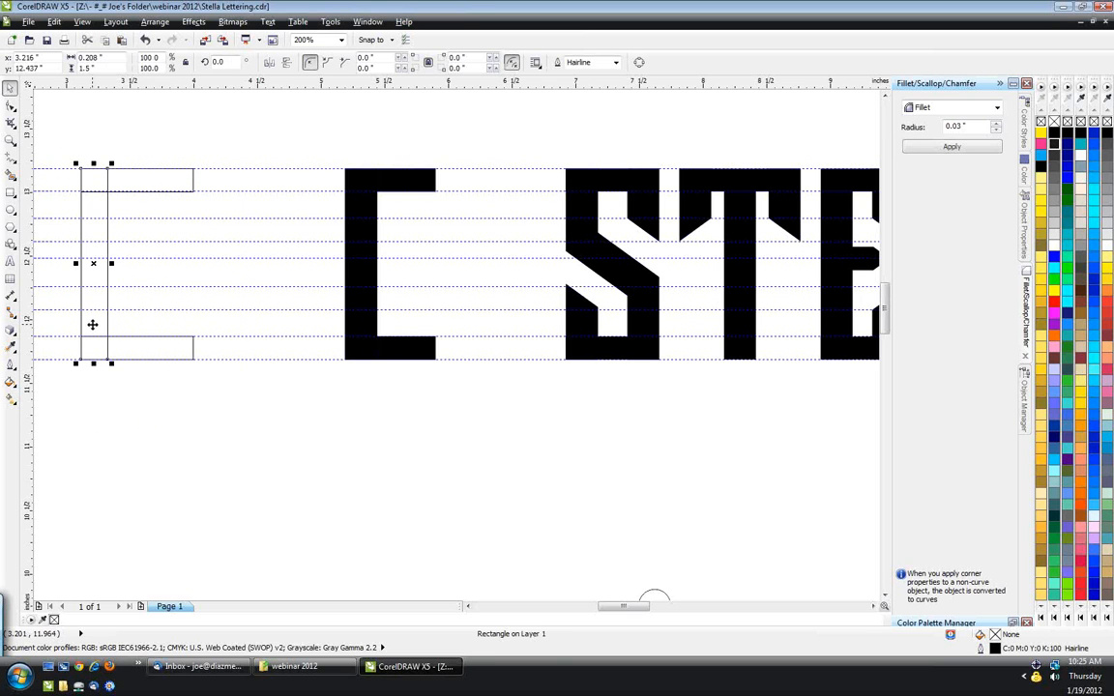
{"action": "key", "text": "ctrl+d"}
{"action": "left_click_drag", "start_coordinate": [139, 327], "coordinate": [194, 360]}
{"action": "left_click_drag", "start_coordinate": [245, 412], "coordinate": [78, 153]}
{"action": "left_click", "coordinate": [133, 366]}
- Widen the left upright to 0.25 inches and delete the narrow copy on the right side
{"action": "left_click", "coordinate": [107, 273]}
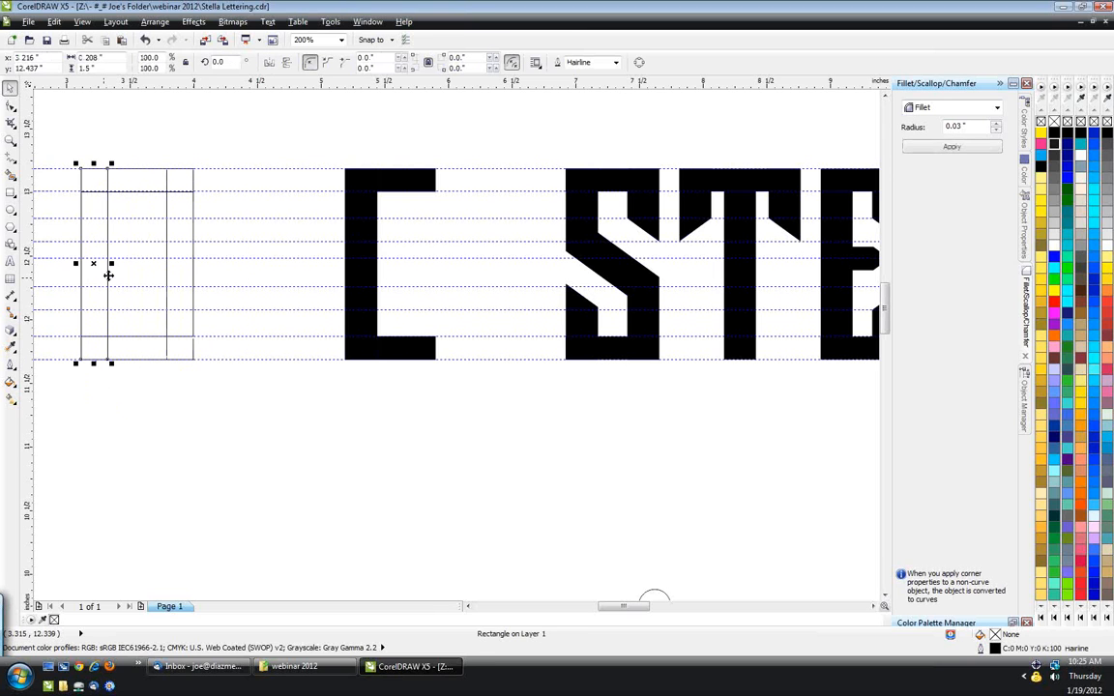
{"action": "left_click_drag", "start_coordinate": [108, 263], "coordinate": [114, 260]}
{"action": "left_click", "coordinate": [176, 280]}
{"action": "key", "text": "Delete"}
- Duplicate the widened left upright and align the copy with the right ends of the bars to close the letter frame
{"action": "left_click", "coordinate": [112, 281]}
{"action": "key", "text": "ctrl+d"}
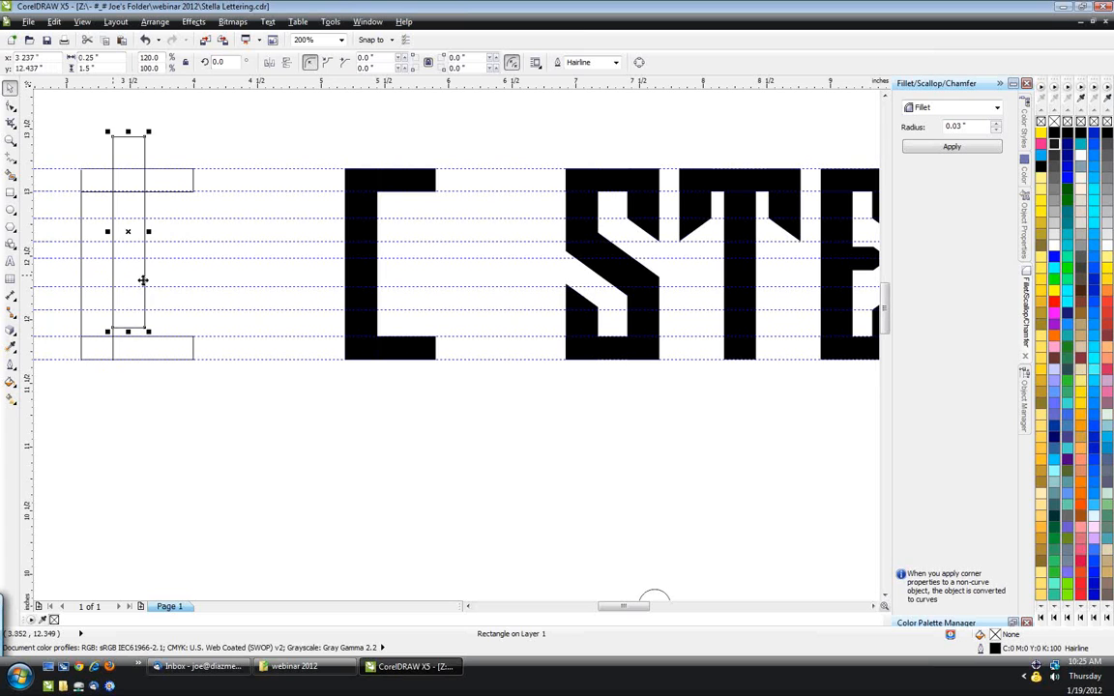
{"action": "left_click_drag", "start_coordinate": [145, 137], "coordinate": [192, 169]}
- Fill all four rectangles of the new letter frame with black, R:0 G:0 B:0 (#000000)
{"action": "left_click_drag", "start_coordinate": [241, 400], "coordinate": [116, 244]}
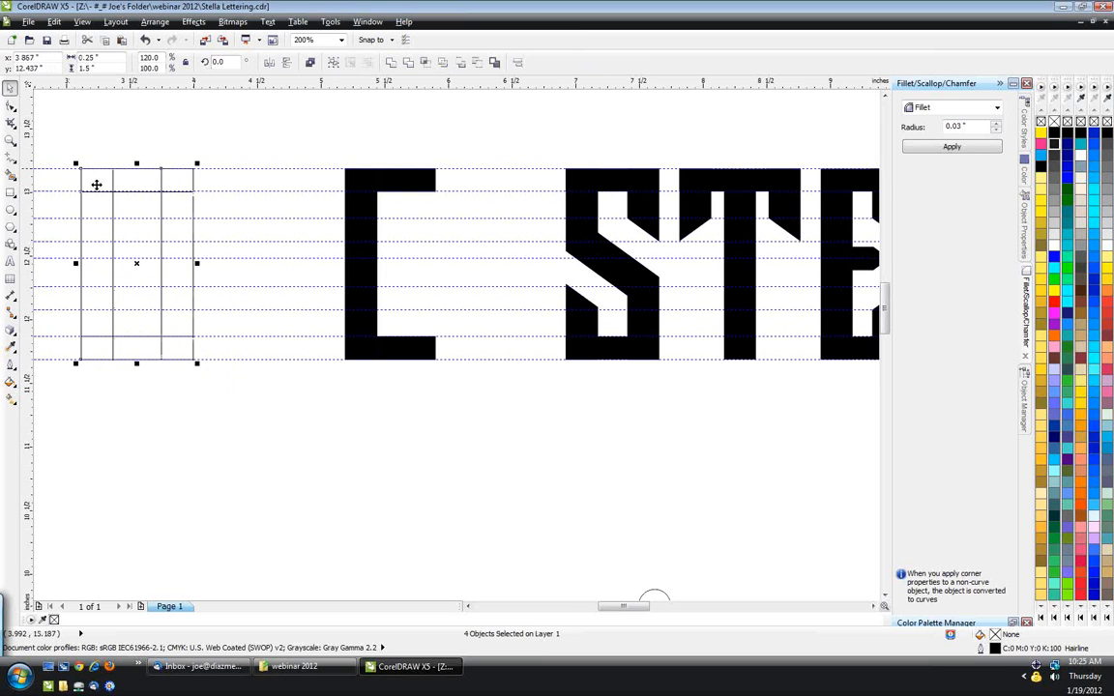
{"action": "left_click", "coordinate": [118, 242]}
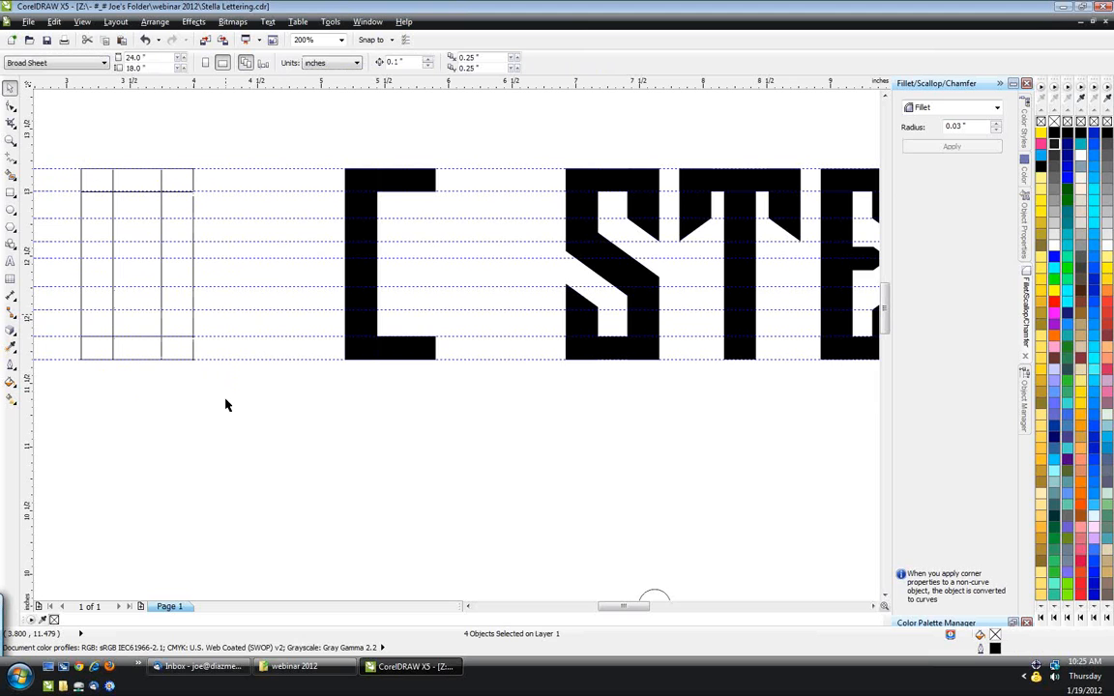
{"action": "left_click_drag", "start_coordinate": [225, 399], "coordinate": [43, 129]}
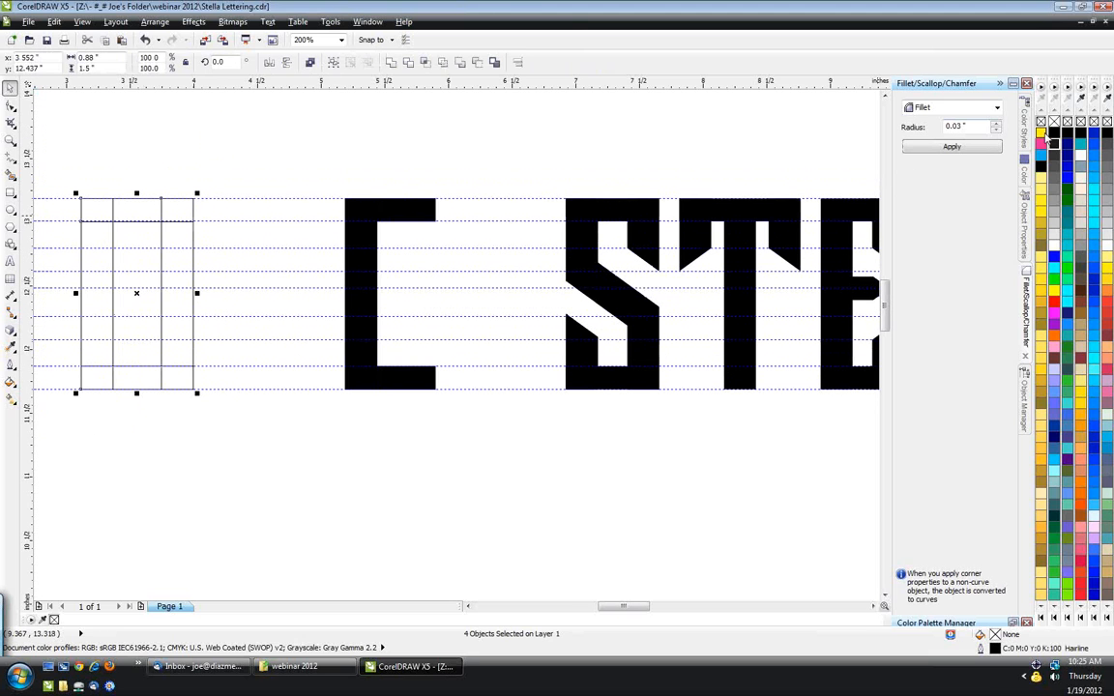
{"action": "left_click", "coordinate": [1054, 132]}
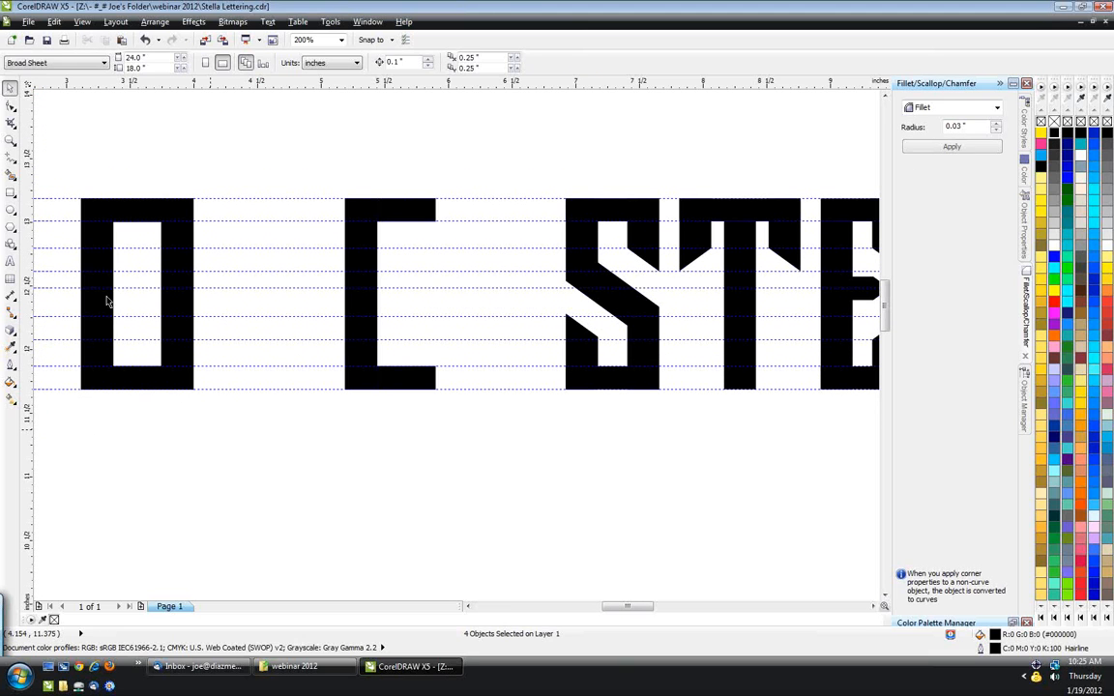
- Draw a freehand diagonal line across the right upright, about 0.25 inches wide and 0.2 inches high, down between two adjacent guidelines
{"action": "left_click", "coordinate": [96, 263]}
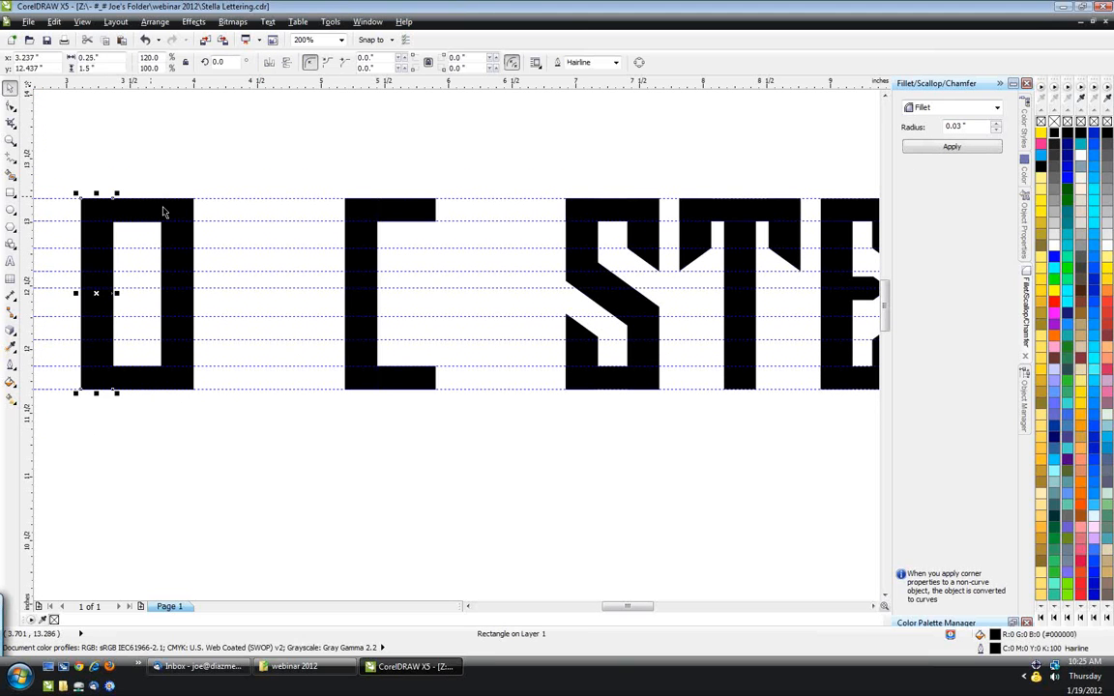
{"action": "left_click", "coordinate": [11, 157]}
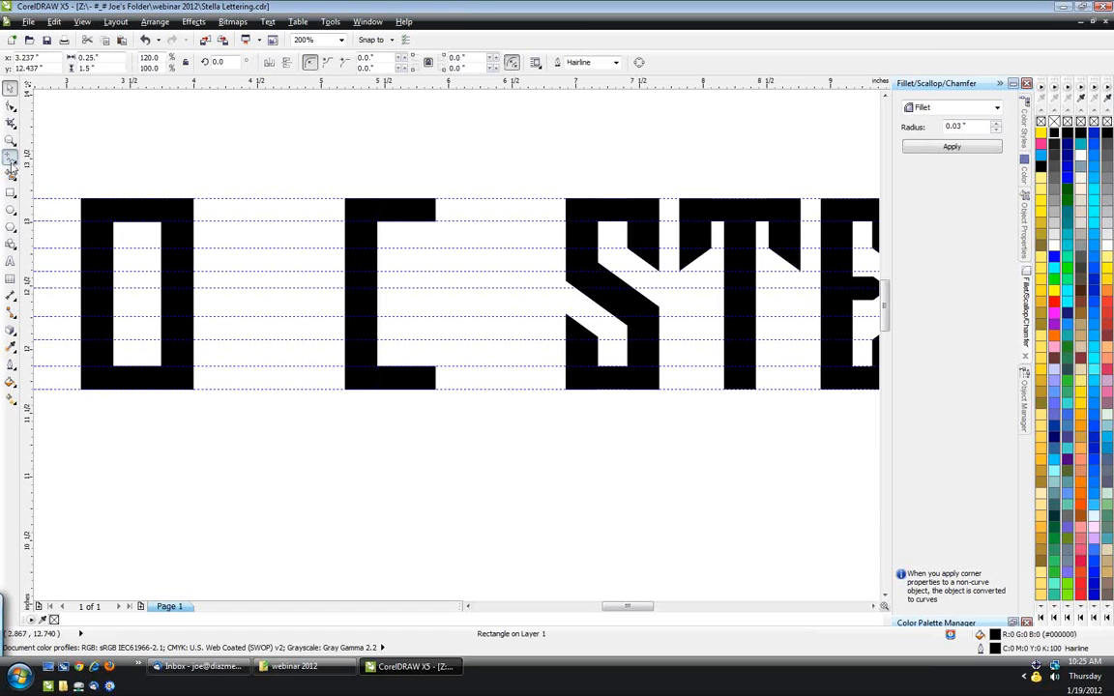
{"action": "left_click", "coordinate": [160, 245]}
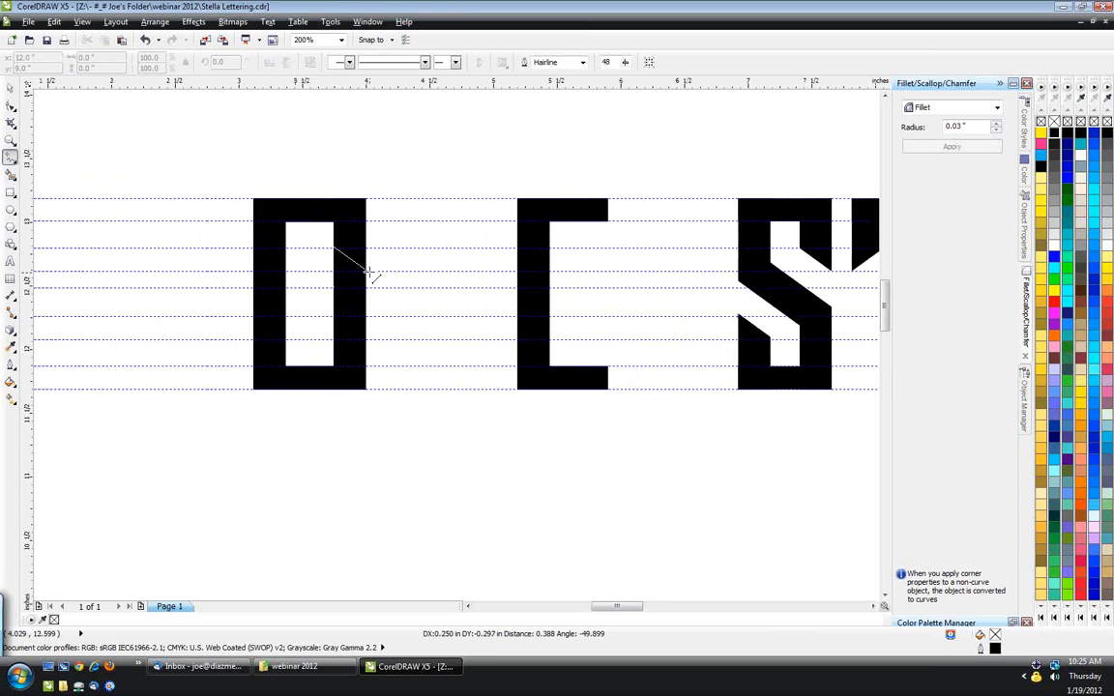
{"action": "left_click", "coordinate": [367, 273]}
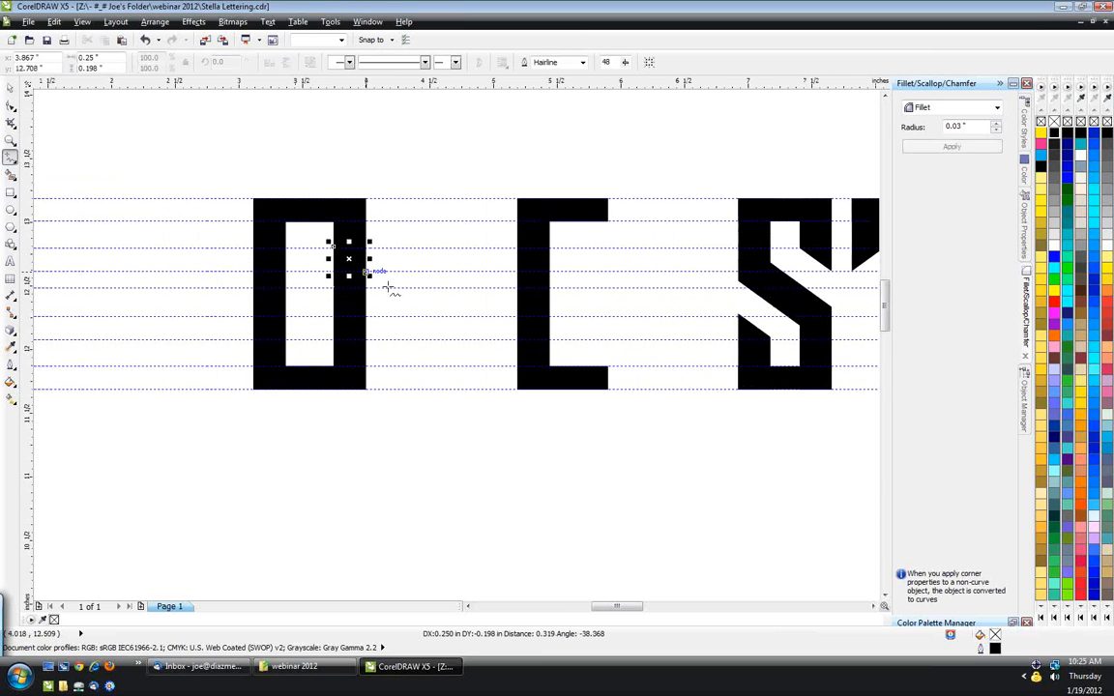
- Extend the diagonal line into a closed four-cornered-style cutting shape that overhangs both sides of the right upright
{"action": "scroll", "coordinate": [387, 288], "scroll_direction": "up", "scroll_amount": 1}
{"action": "scroll", "coordinate": [388, 288], "scroll_direction": "up", "scroll_amount": 1}
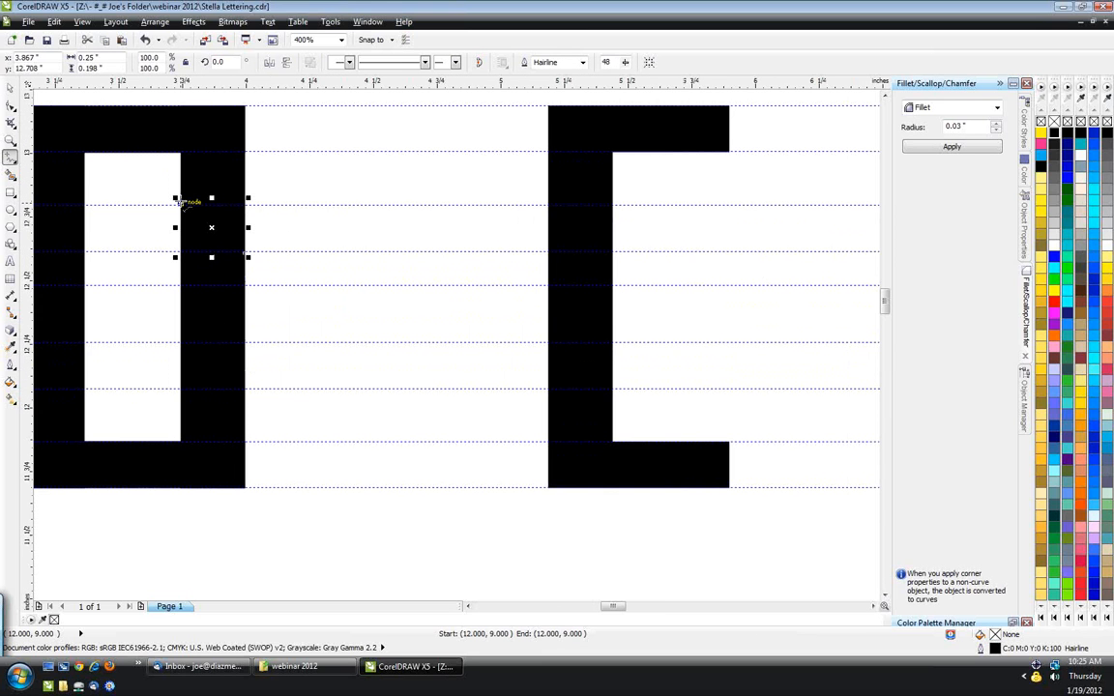
{"action": "left_click_drag", "start_coordinate": [177, 200], "coordinate": [139, 203]}
{"action": "double_click", "coordinate": [136, 201]}
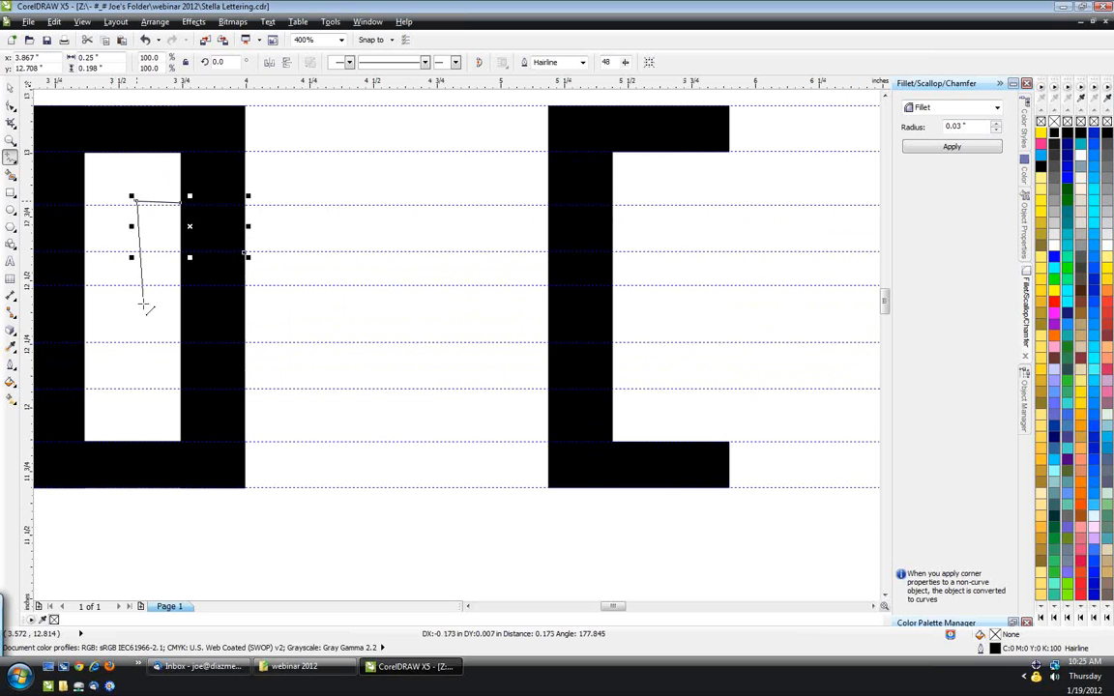
{"action": "double_click", "coordinate": [143, 303]}
{"action": "double_click", "coordinate": [303, 308]}
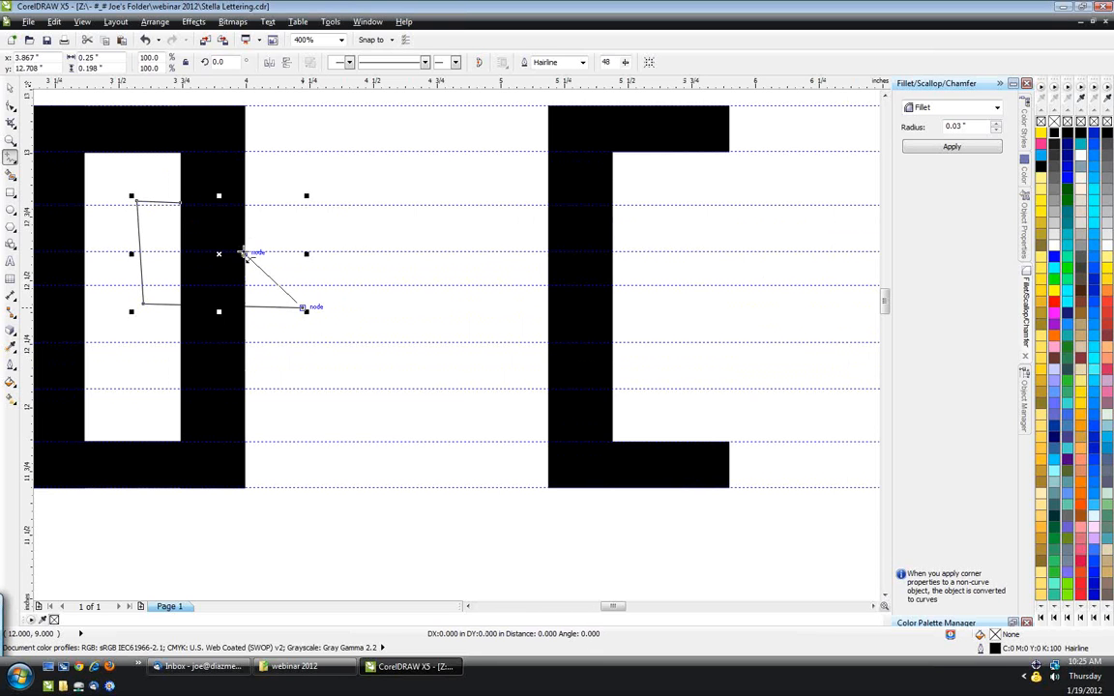
{"action": "left_click", "coordinate": [244, 253]}
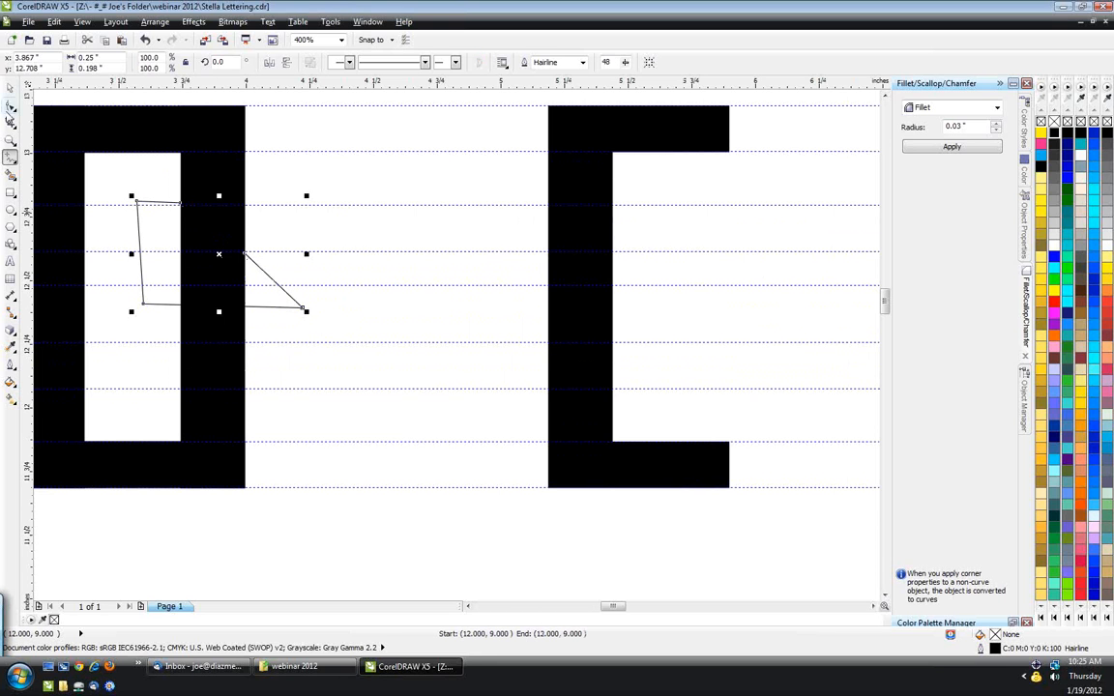
- Fill the four rectangles of the letter frame with medium gray, R:153 G:153 B:153 (#999999)
{"action": "left_click", "coordinate": [10, 87]}
{"action": "left_click", "coordinate": [214, 176], "text": "shift"}
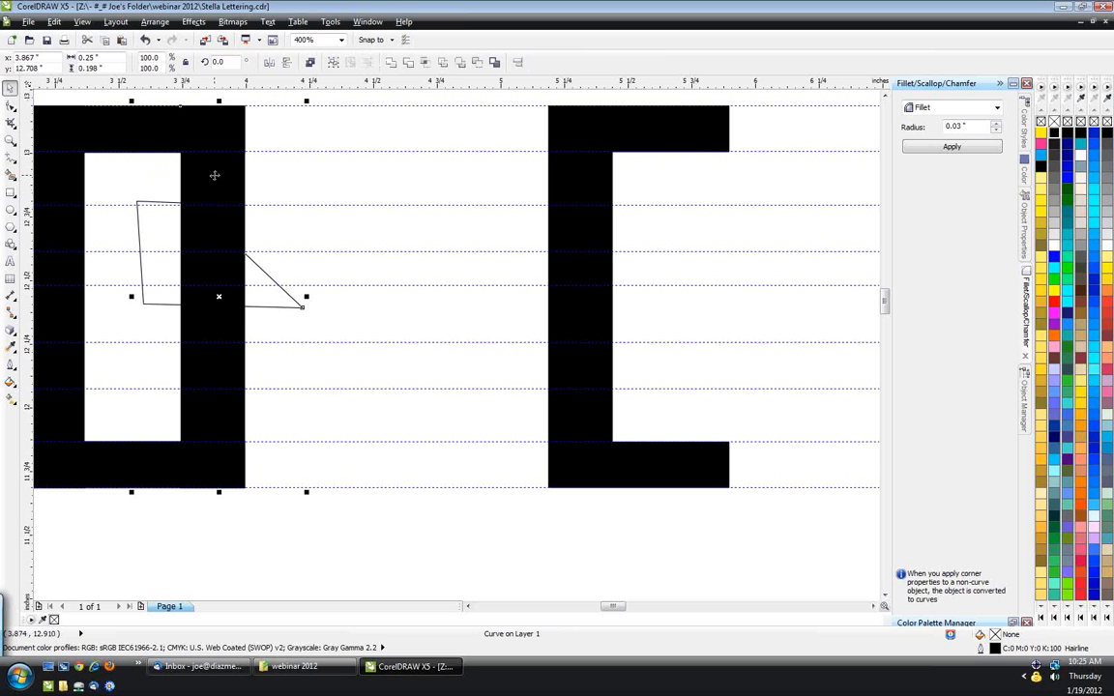
{"action": "left_click", "coordinate": [260, 541]}
{"action": "left_click", "coordinate": [166, 472]}
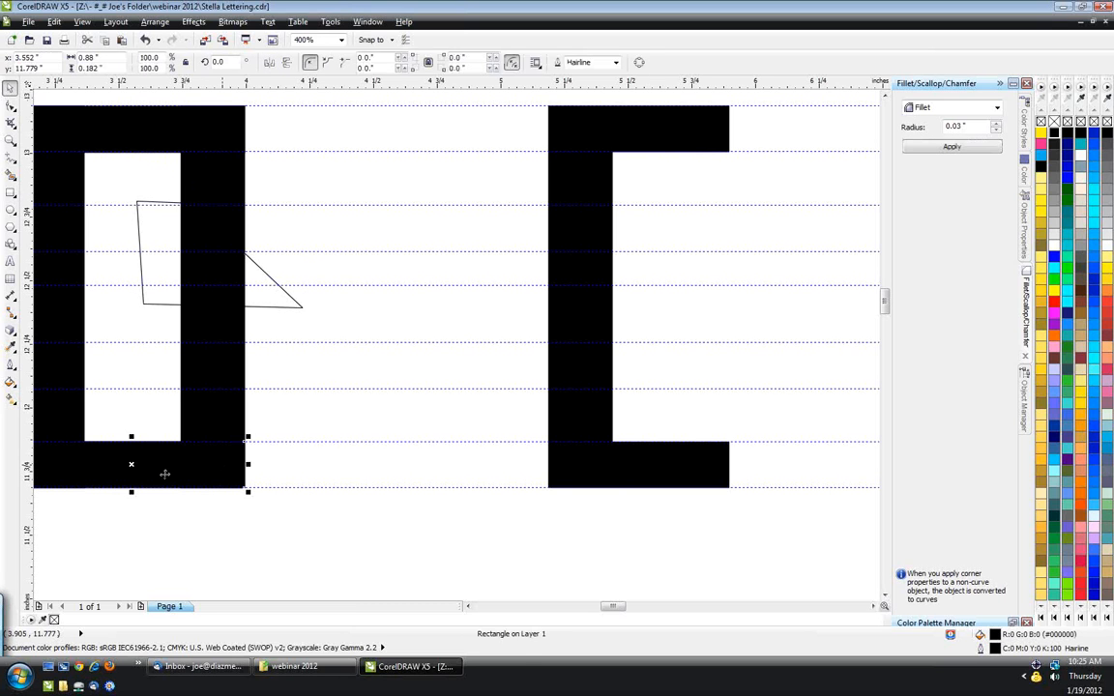
{"action": "left_click", "coordinate": [194, 431], "text": "shift"}
{"action": "left_click", "coordinate": [77, 424], "text": "shift"}
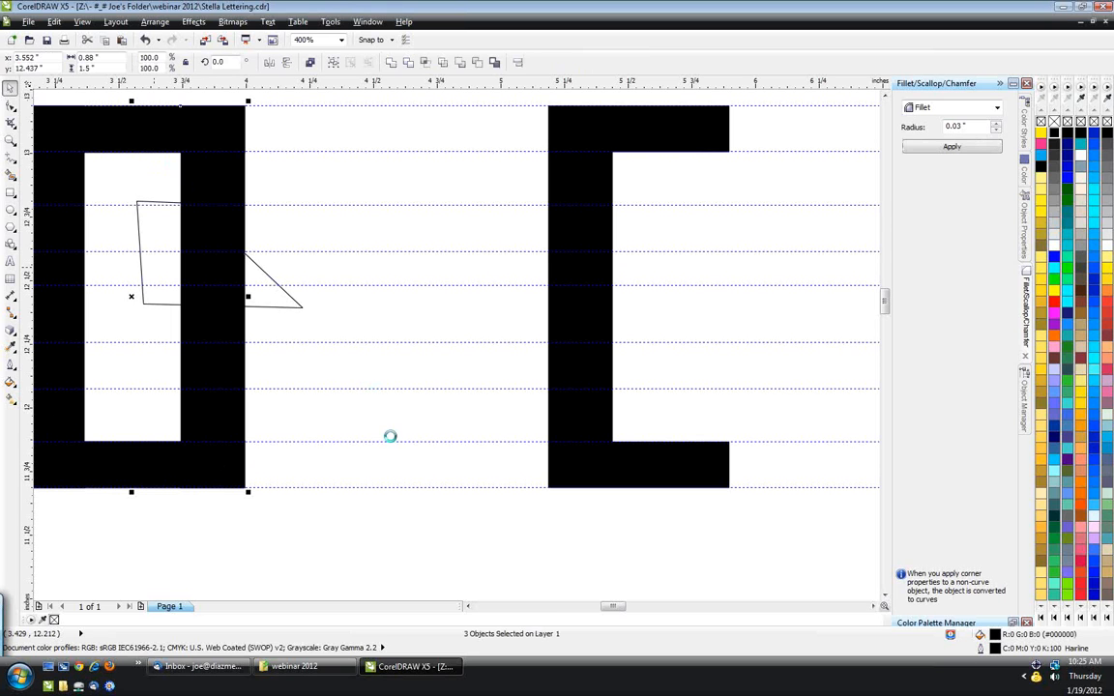
{"action": "left_click", "coordinate": [1053, 199]}
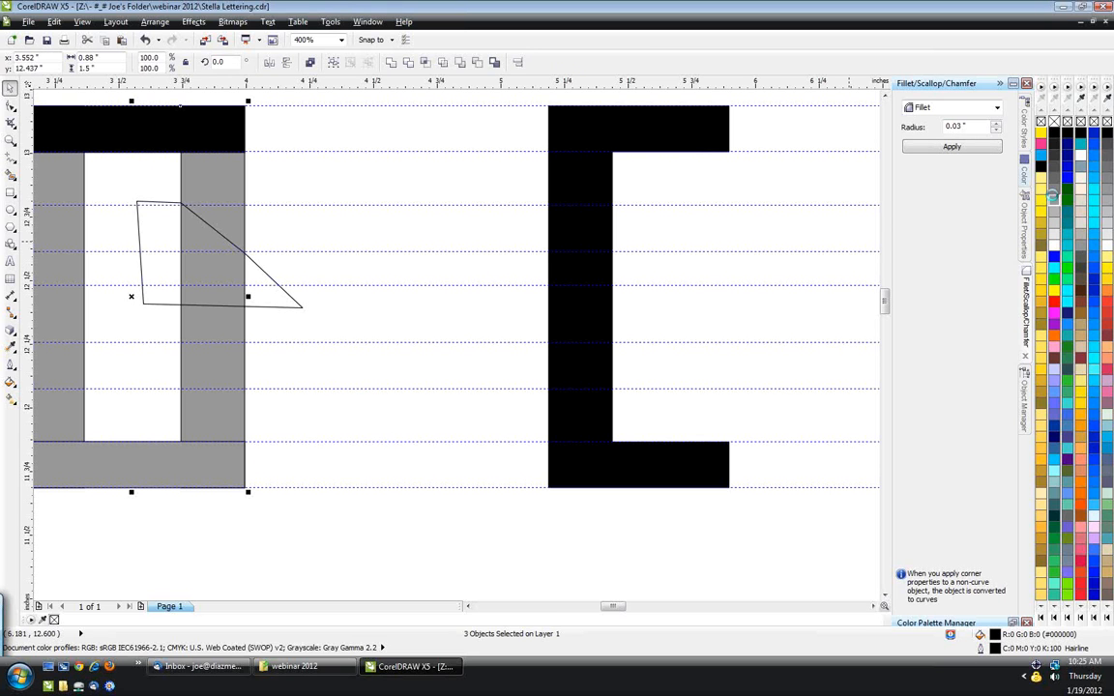
{"action": "left_click", "coordinate": [137, 125]}
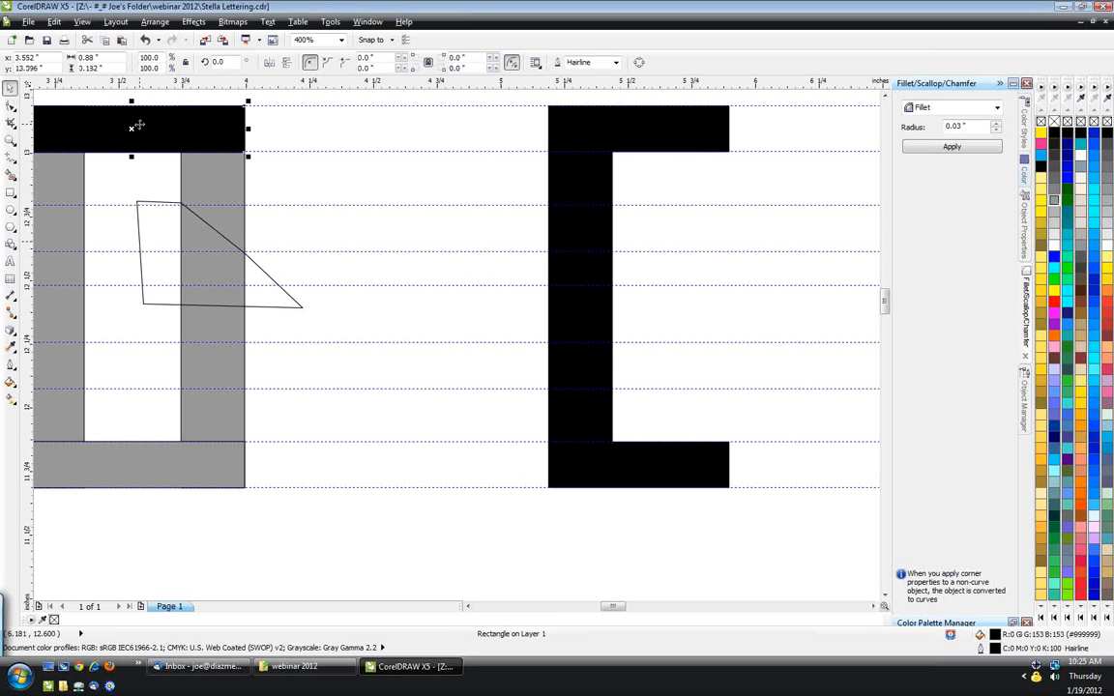
{"action": "left_click", "coordinate": [1054, 200]}
{"action": "left_click", "coordinate": [239, 495]}
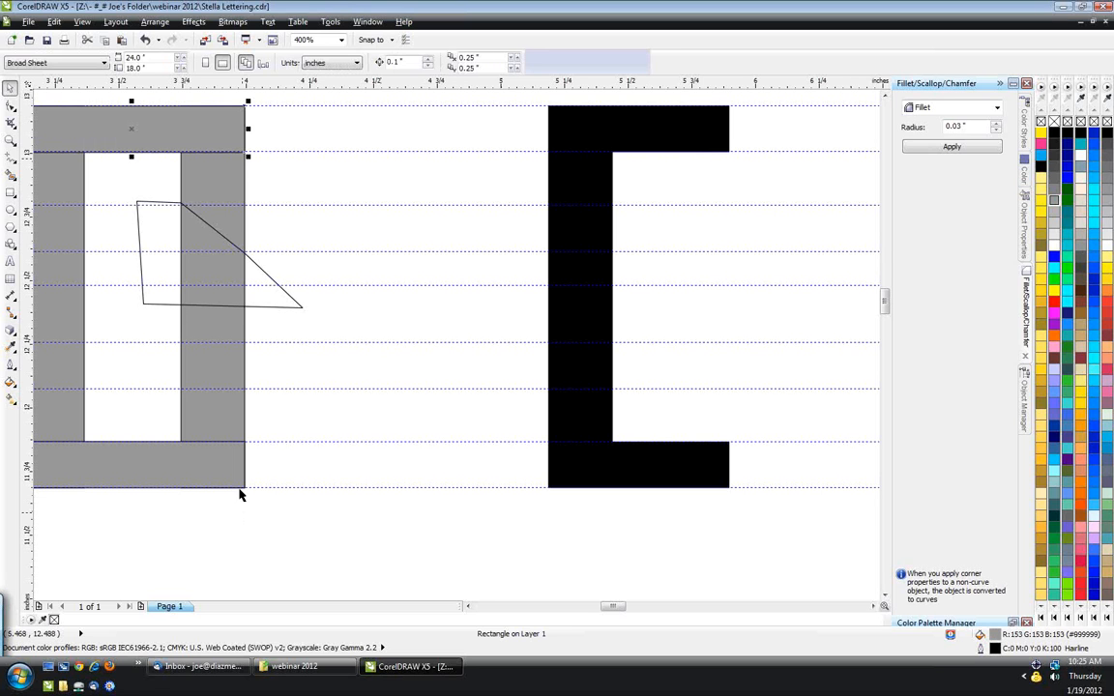
- Trim the right upright with the freehand cutting shape to leave an angled gap
{"action": "left_click", "coordinate": [167, 253]}
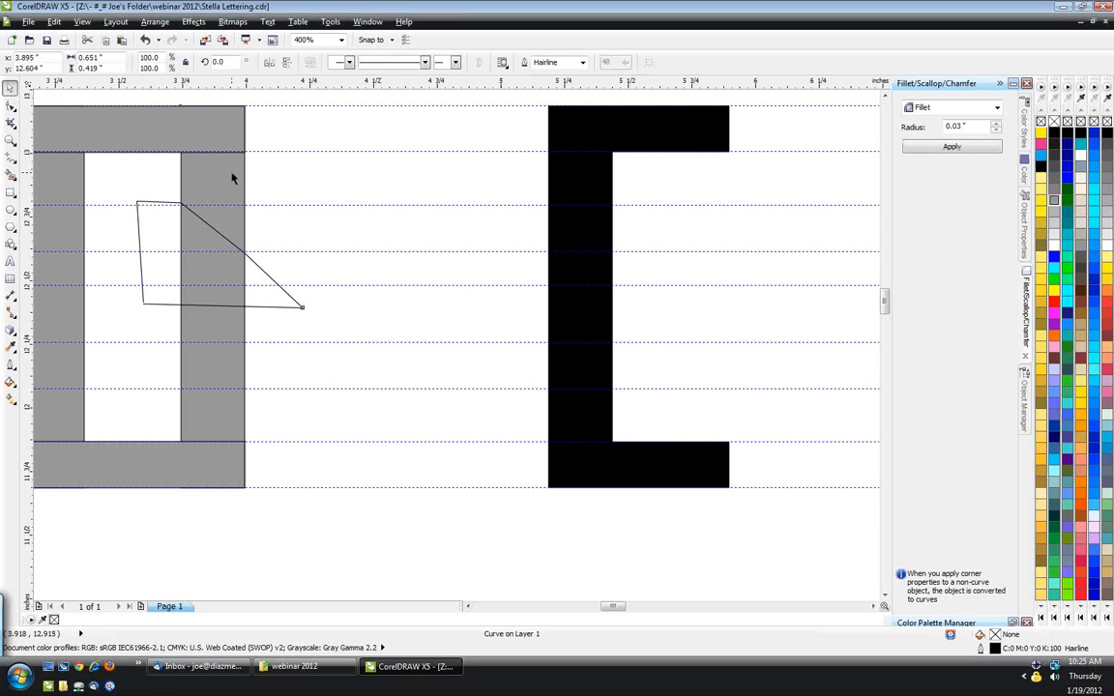
{"action": "left_click", "coordinate": [234, 177], "text": "shift"}
{"action": "left_click", "coordinate": [299, 306]}
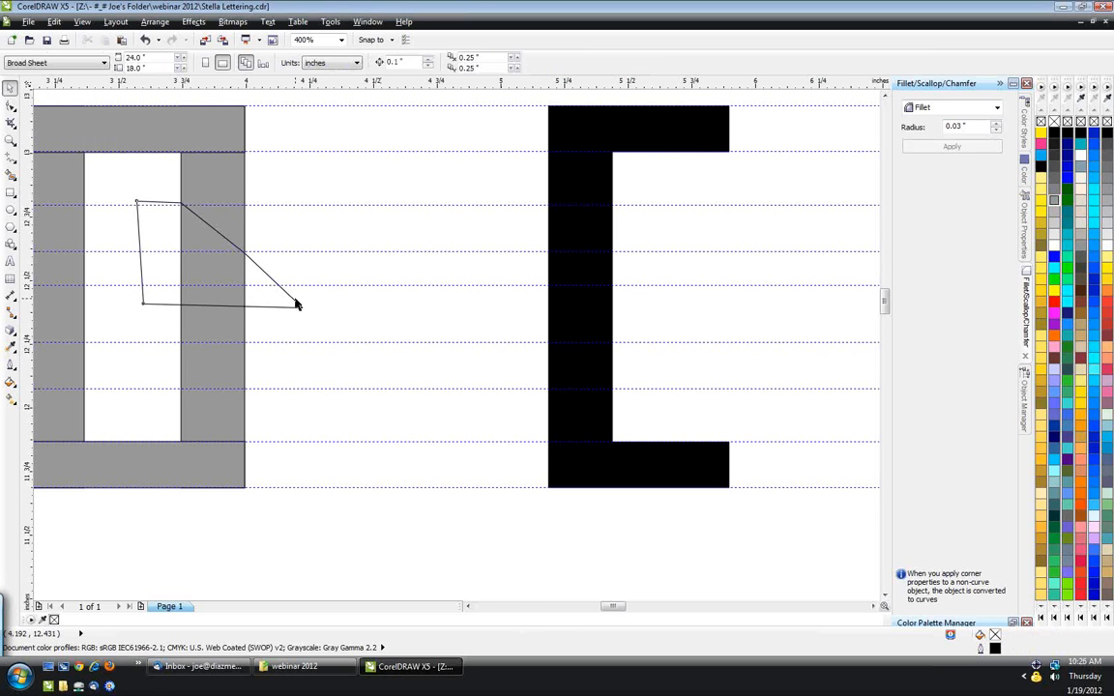
{"action": "left_click", "coordinate": [237, 212], "text": "shift"}
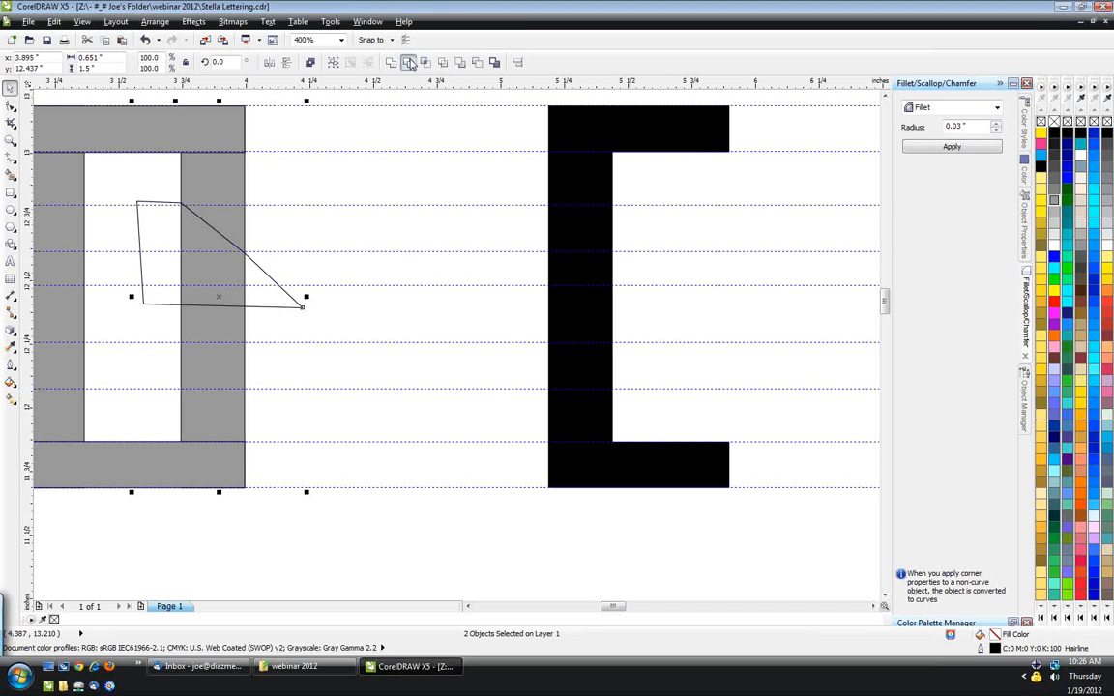
{"action": "left_click", "coordinate": [409, 62]}
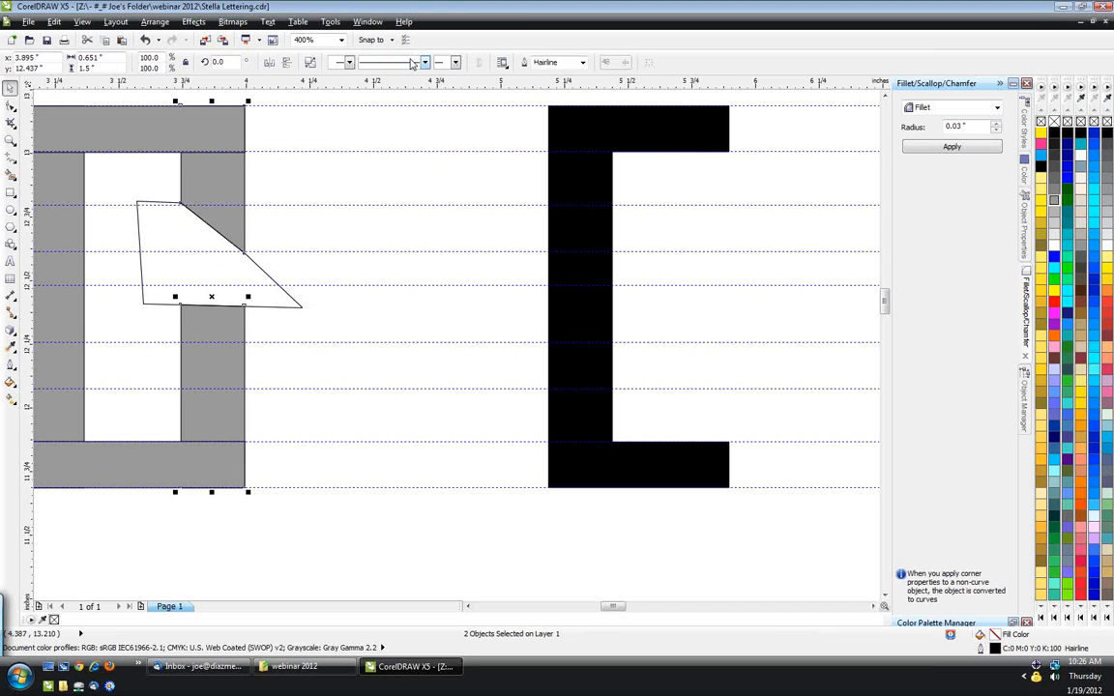
- Delete the lower piece of the trimmed right upright and the whole left upright of the letter frame
{"action": "left_click", "coordinate": [318, 579]}
{"action": "left_click", "coordinate": [219, 312]}
{"action": "key", "text": "Delete"}
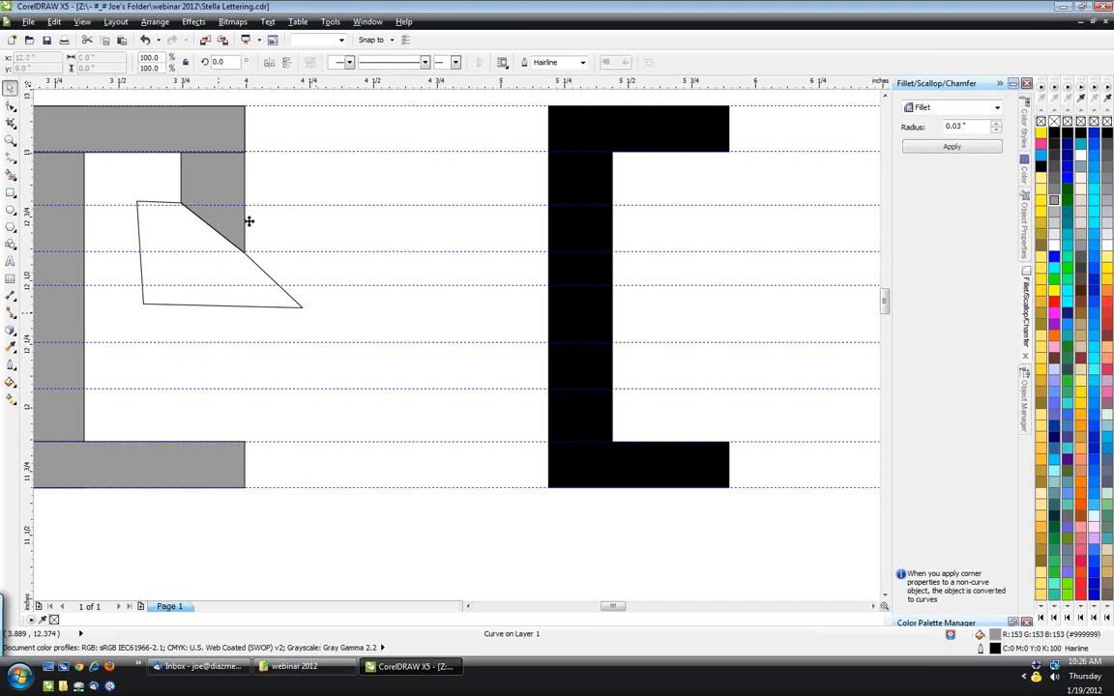
{"action": "left_click", "coordinate": [84, 327]}
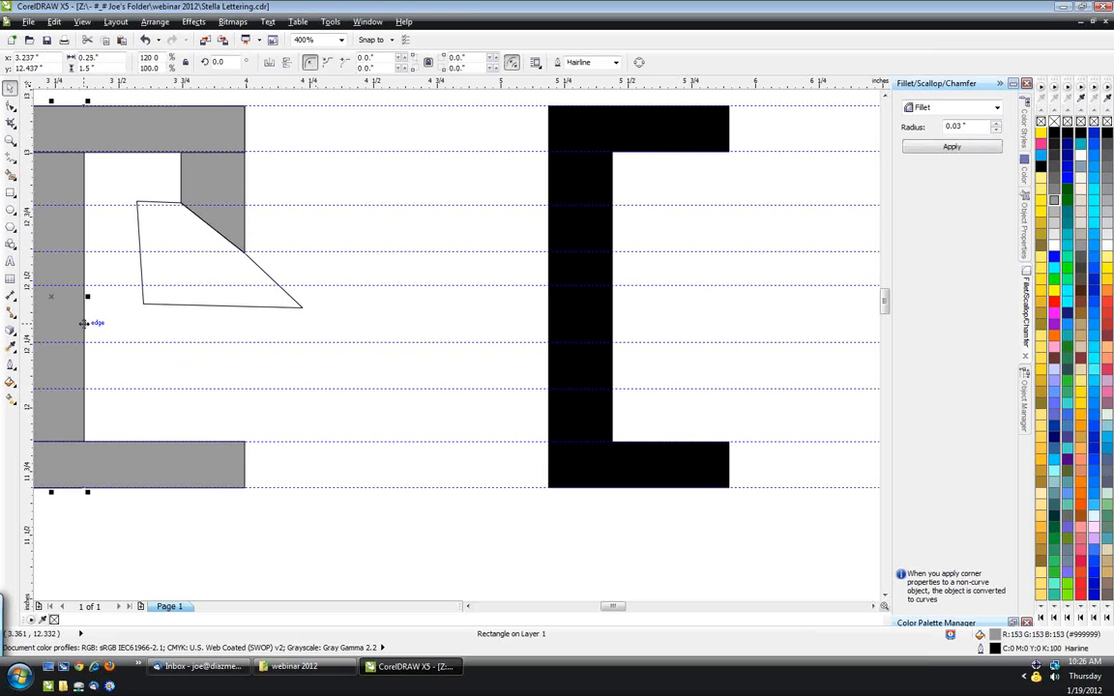
{"action": "key", "text": "Delete"}
- Copy the remaining angled stub, mirror it vertically and horizontally, and snap it into the lower-left corner of the letter frame
{"action": "left_click", "coordinate": [245, 211]}
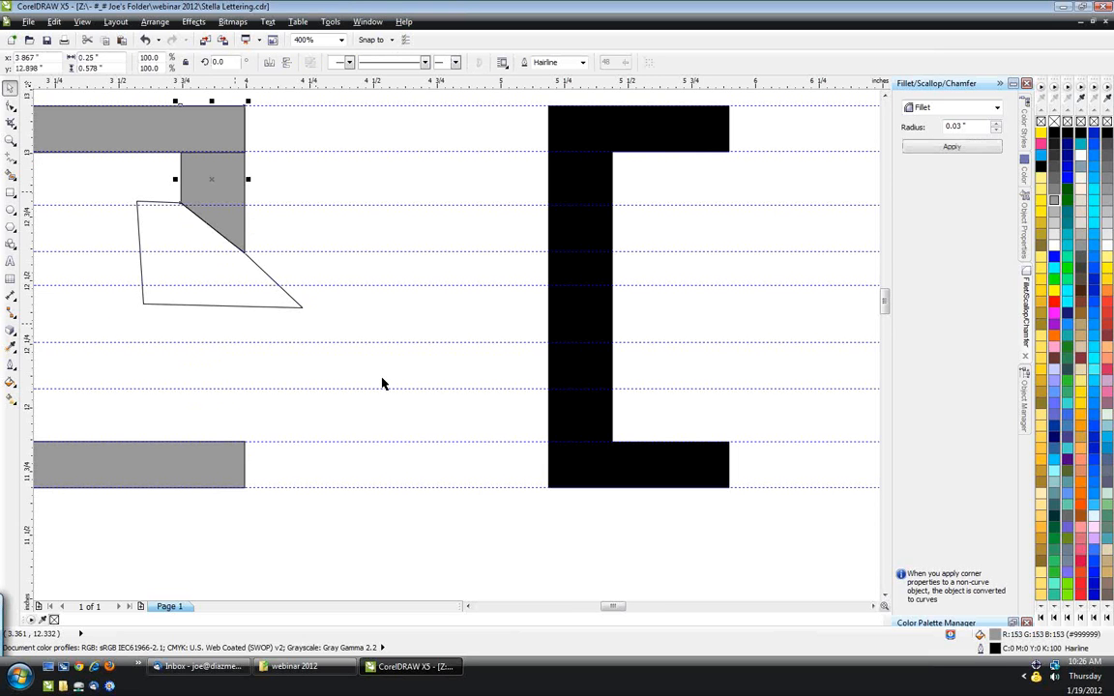
{"action": "scroll", "coordinate": [382, 378], "scroll_direction": "down", "scroll_amount": 1}
{"action": "scroll", "coordinate": [256, 348], "scroll_direction": "up", "scroll_amount": 1}
{"action": "left_click_drag", "start_coordinate": [334, 236], "coordinate": [177, 381]}
{"action": "left_click", "coordinate": [287, 63]}
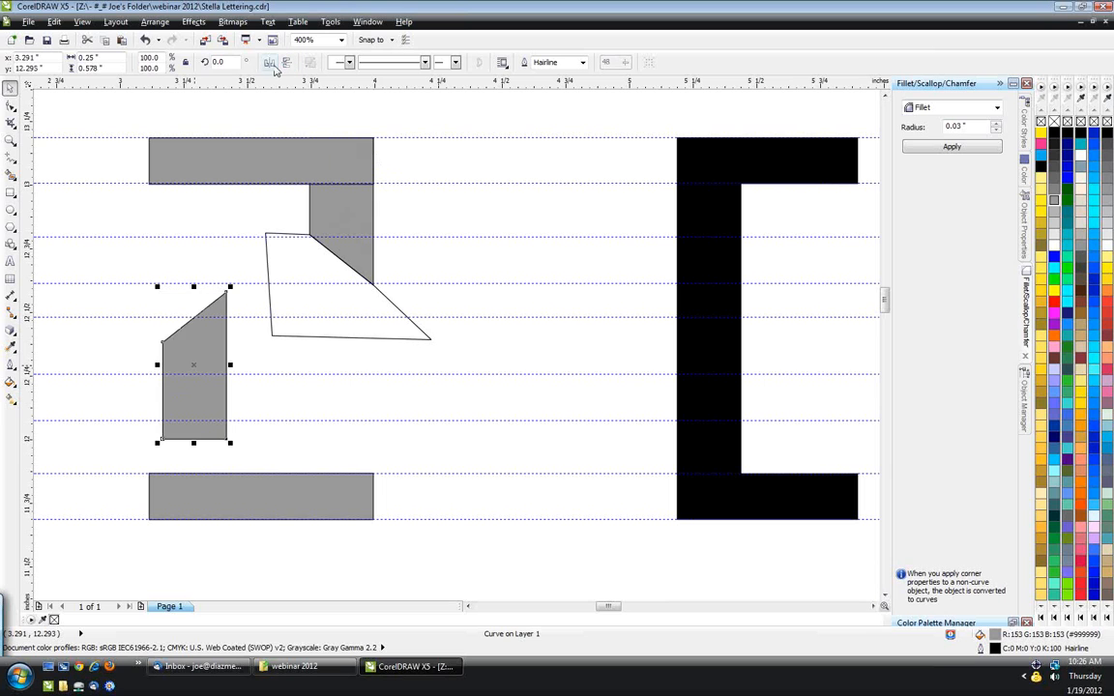
{"action": "left_click", "coordinate": [270, 62]}
{"action": "left_click_drag", "start_coordinate": [160, 440], "coordinate": [149, 524]}
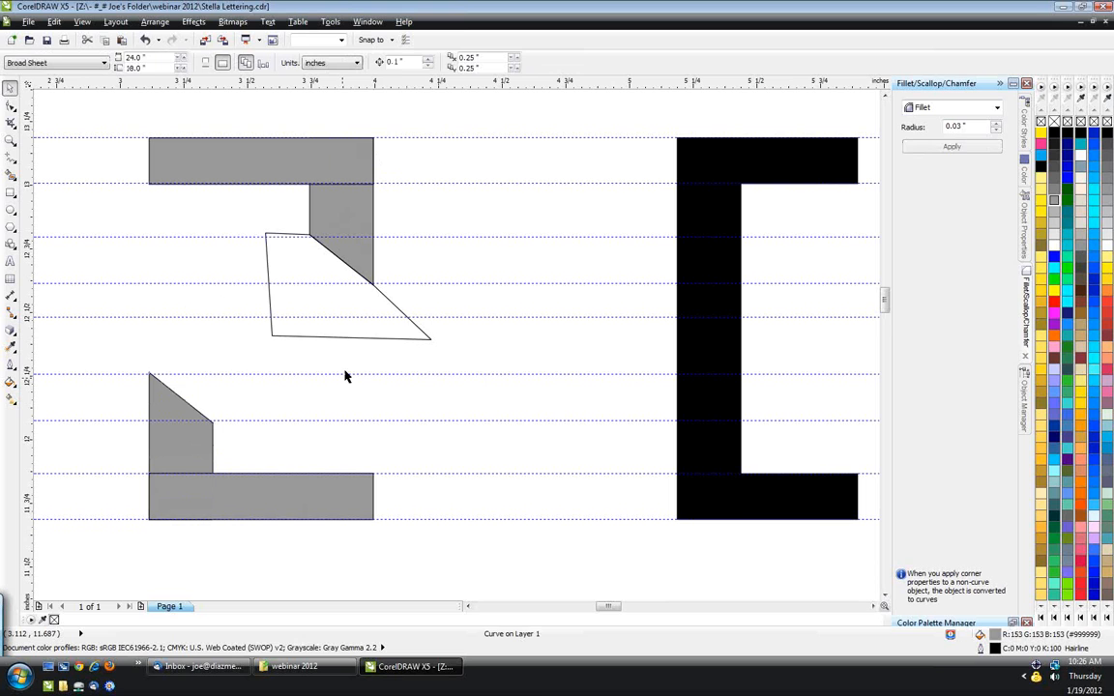
- Delete the cutting shape and draw a rectangle 0.25 inches wide and about 0.57 inches high in the frame's lower-right corner, reaching a guideline
{"action": "left_click", "coordinate": [365, 333]}
{"action": "key", "text": "Delete"}
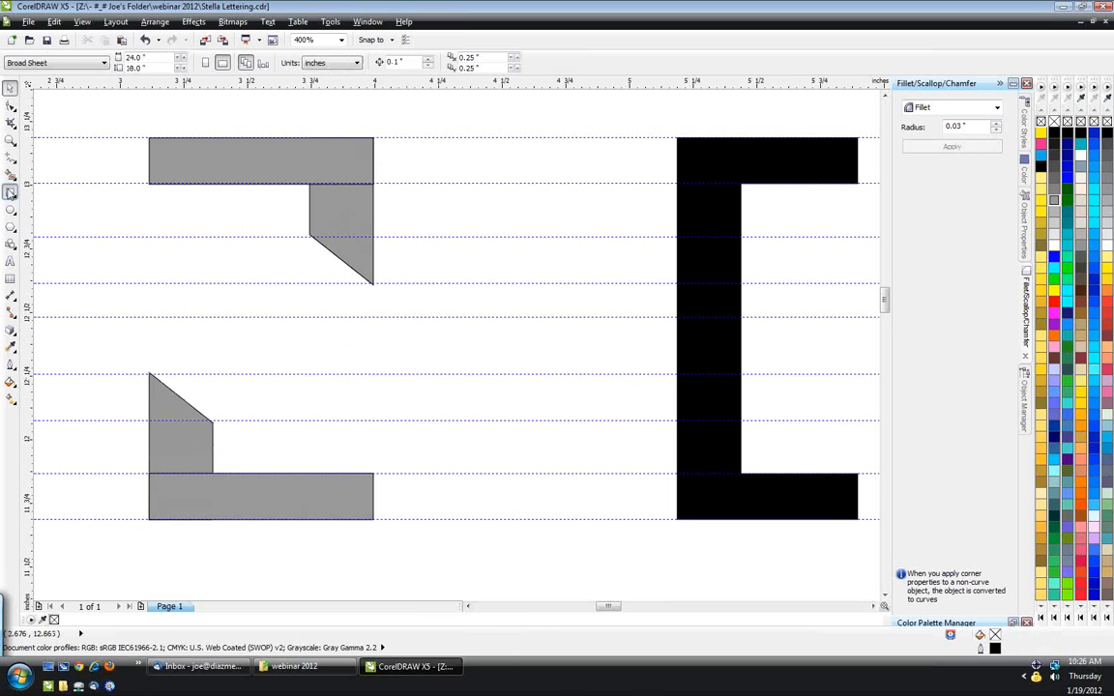
{"action": "left_click", "coordinate": [10, 192]}
{"action": "mouse_move", "coordinate": [212, 423]}
{"action": "left_mouse_down"}
{"action": "mouse_move", "coordinate": [149, 520]}
{"action": "mouse_move", "coordinate": [374, 520]}
{"action": "left_mouse_up"}
{"action": "key", "text": "space"}
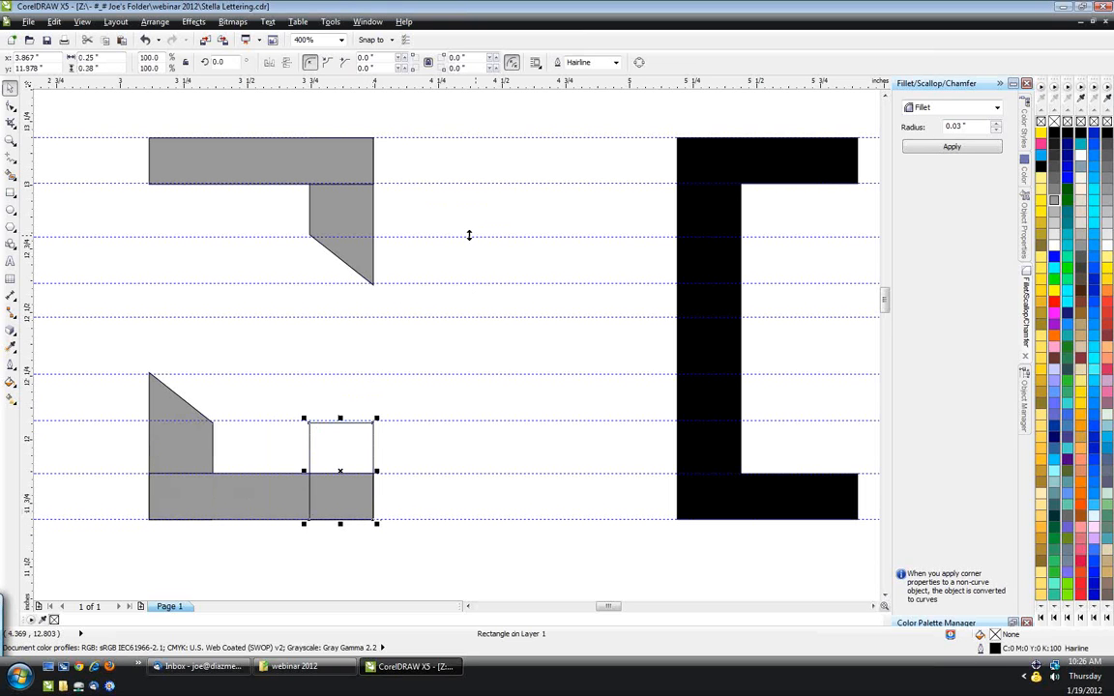
{"action": "left_click_drag", "start_coordinate": [340, 419], "coordinate": [340, 370]}
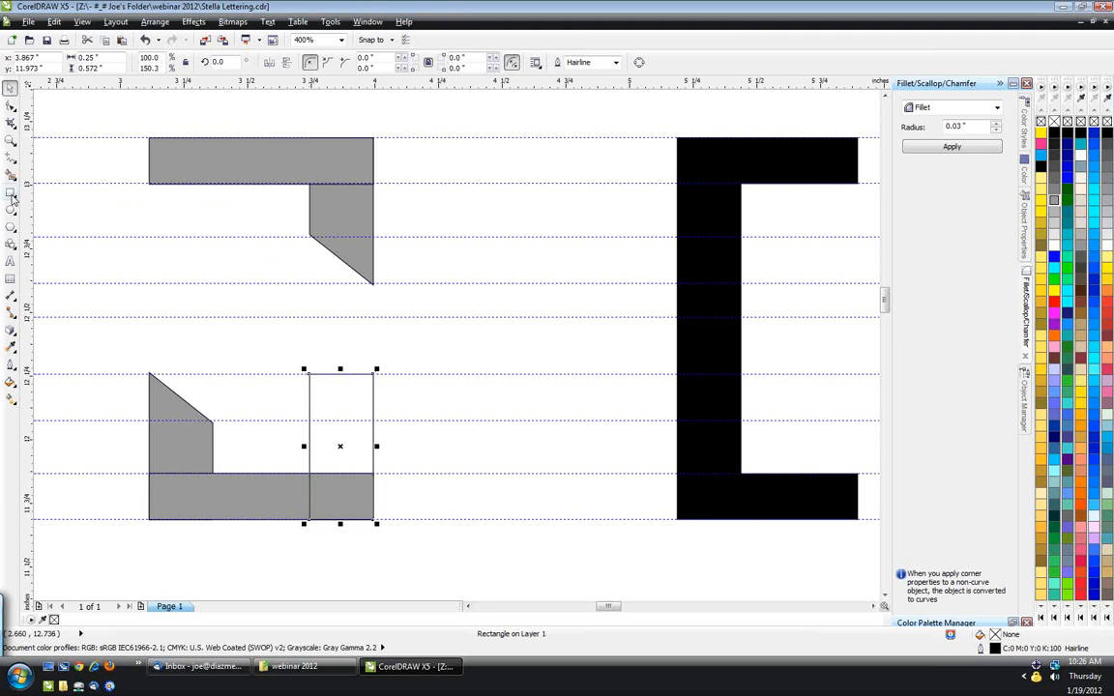
- Duplicate the lower-right rectangle and snap the copy to the upper-left corner of the letter frame
{"action": "key", "text": "F6"}
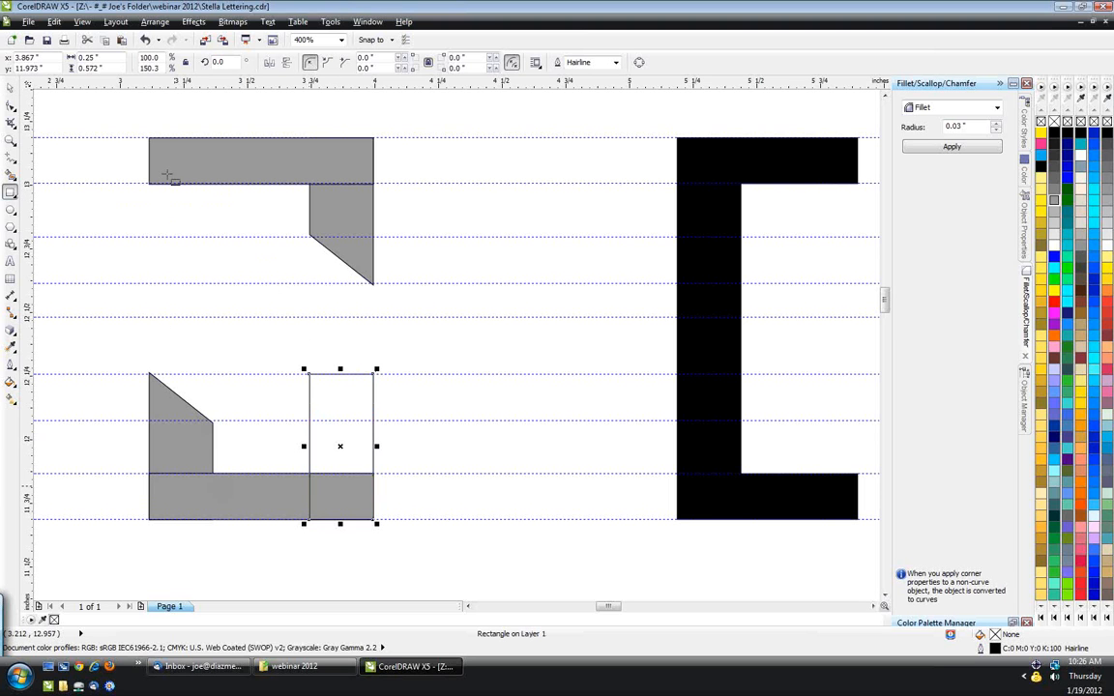
{"action": "key", "text": "ctrl+d"}
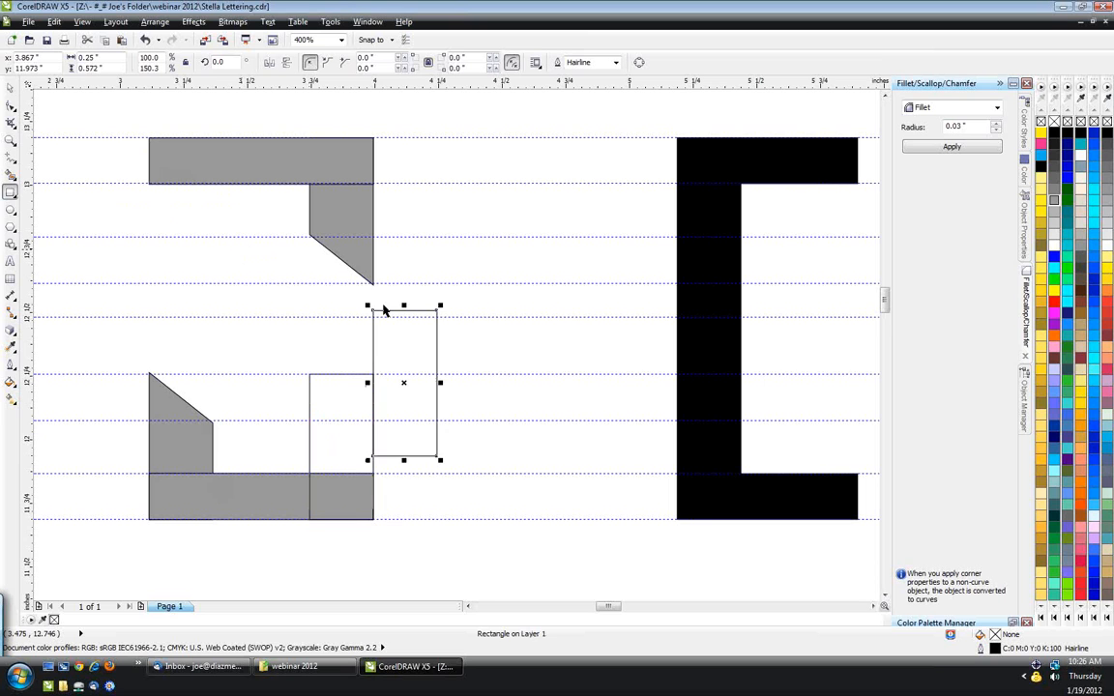
{"action": "key", "text": "space"}
{"action": "left_click_drag", "start_coordinate": [366, 305], "coordinate": [149, 138]}
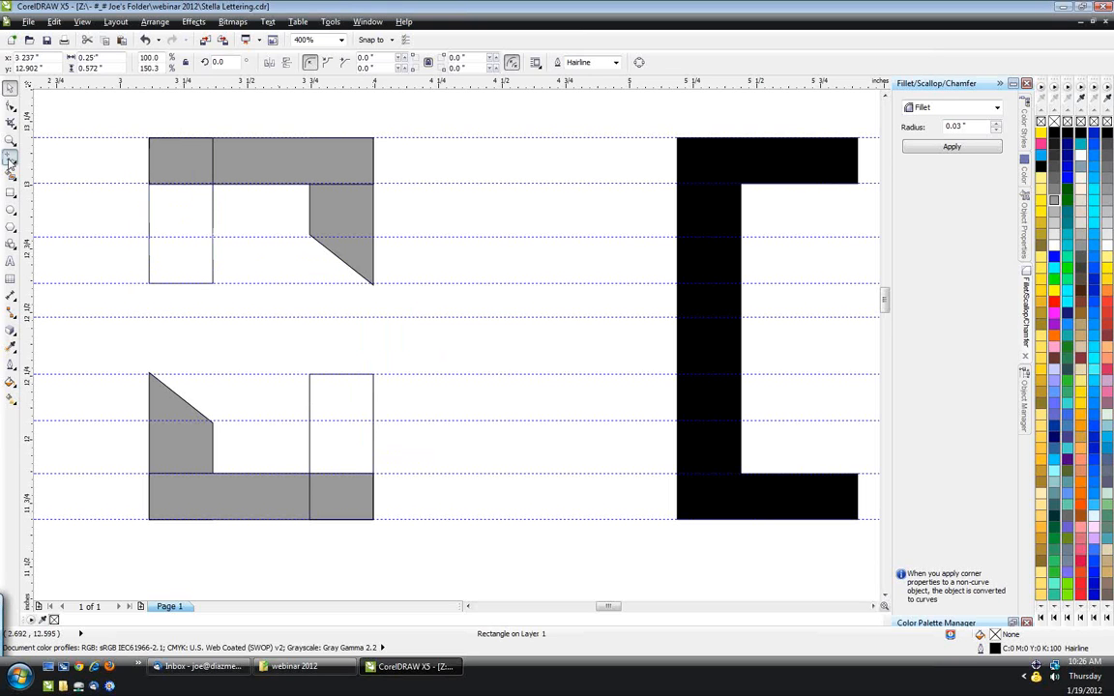
- Draw a freehand line along the lower-left stub's slant, snap it to the upper-left rectangle's bottom corner, and scale it proportionally to 287%
{"action": "key", "text": "space"}
{"action": "left_click", "coordinate": [149, 284]}
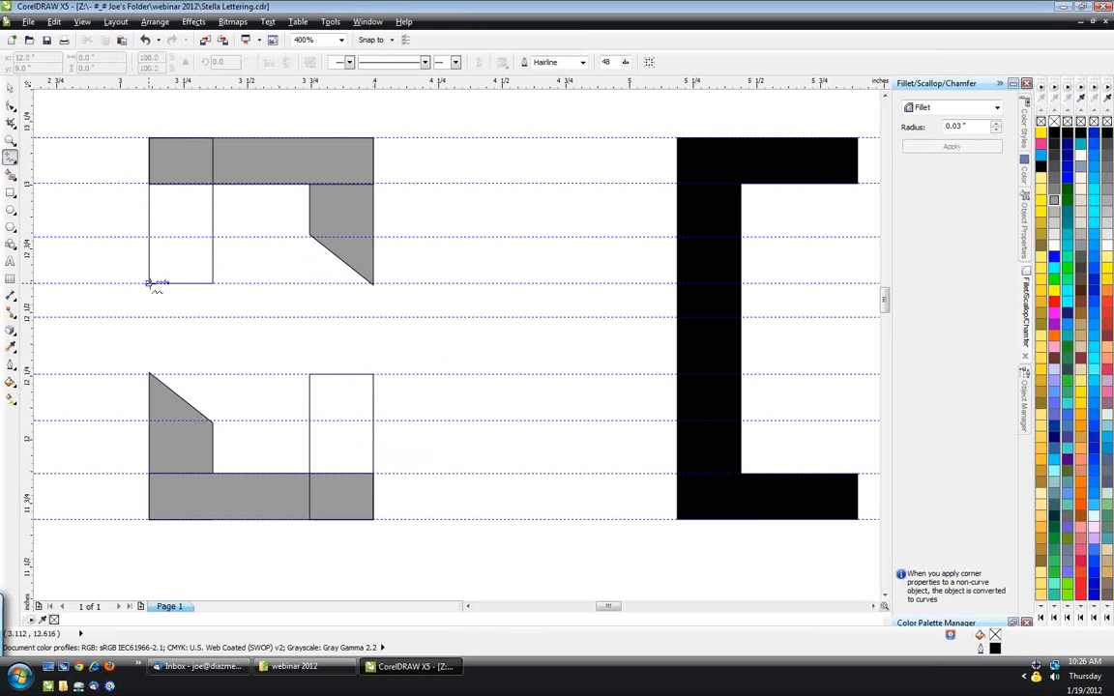
{"action": "key", "text": "Escape"}
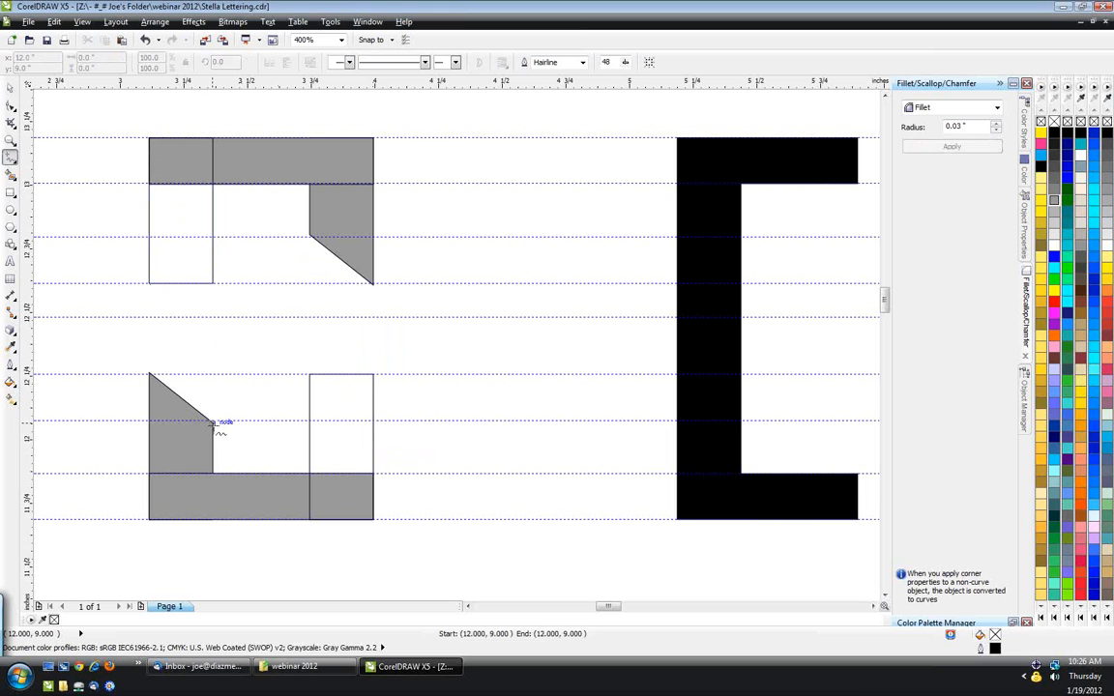
{"action": "left_click", "coordinate": [212, 422]}
{"action": "left_click", "coordinate": [149, 374]}
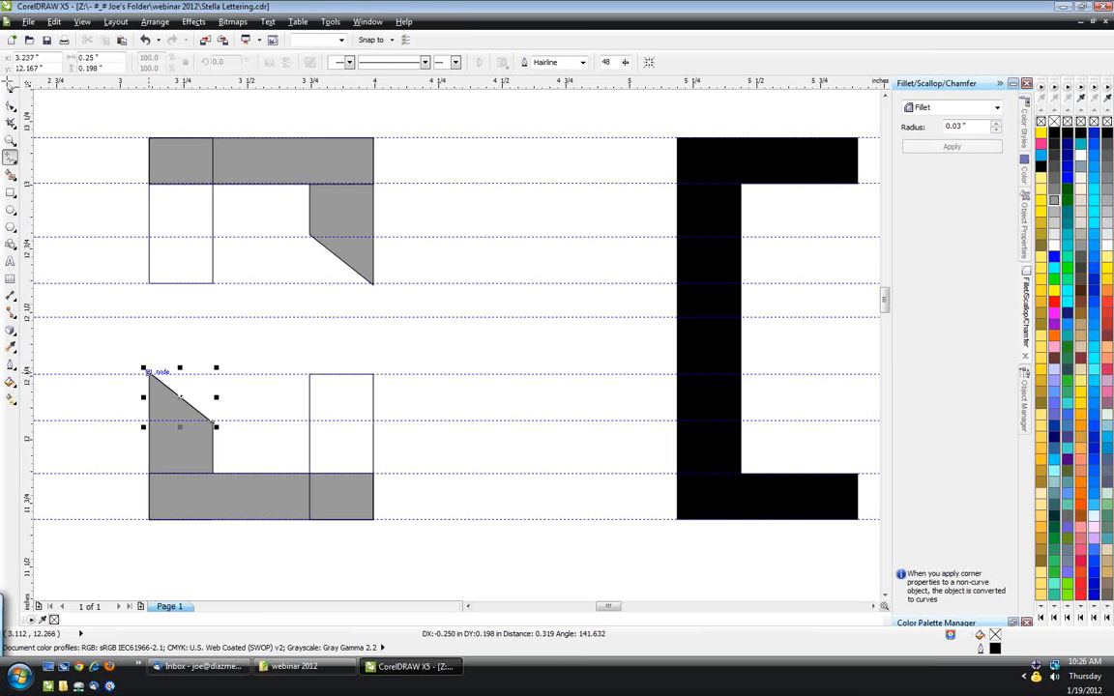
{"action": "key", "text": "space"}
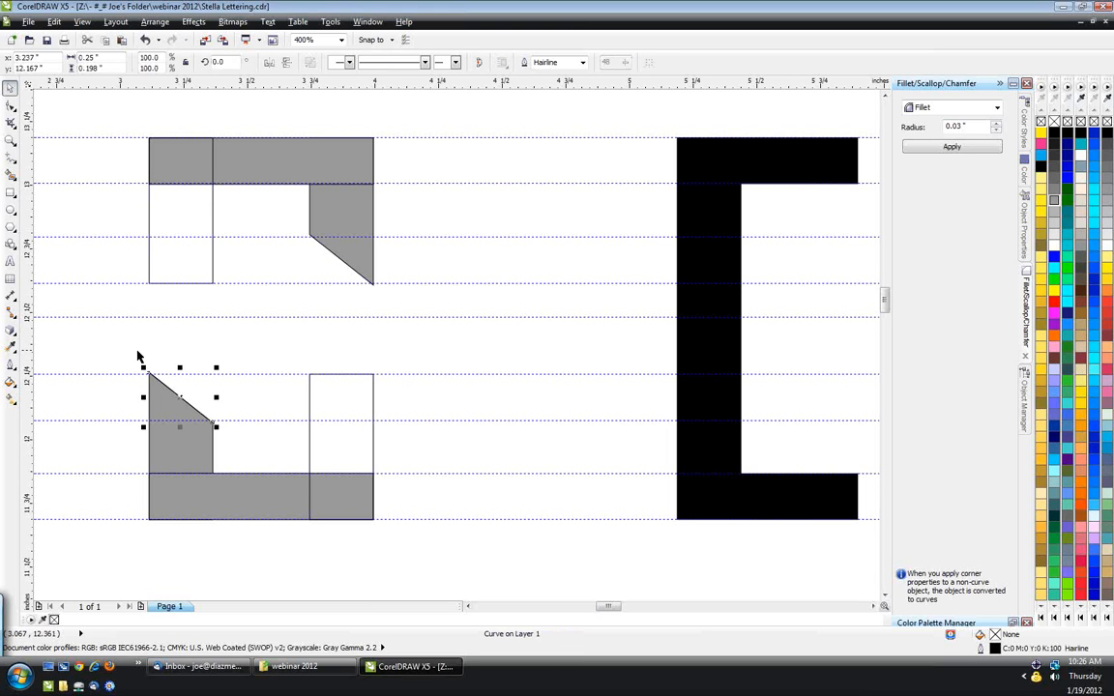
{"action": "left_click_drag", "start_coordinate": [149, 374], "coordinate": [149, 283]}
{"action": "left_click_drag", "start_coordinate": [217, 340], "coordinate": [337, 452]}
- Duplicate the long diagonal, snap the copy's lower end to the lower-right rectangle's outer top corner, and combine both lines into one curve
{"action": "key", "text": "ctrl+d"}
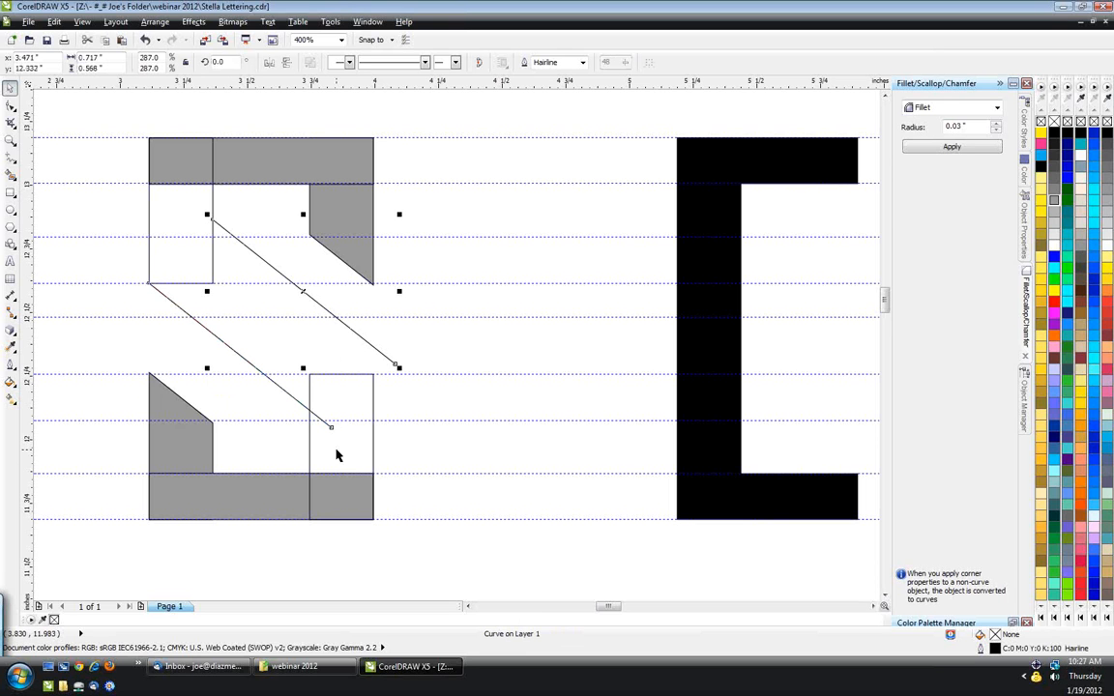
{"action": "left_click_drag", "start_coordinate": [396, 365], "coordinate": [373, 374]}
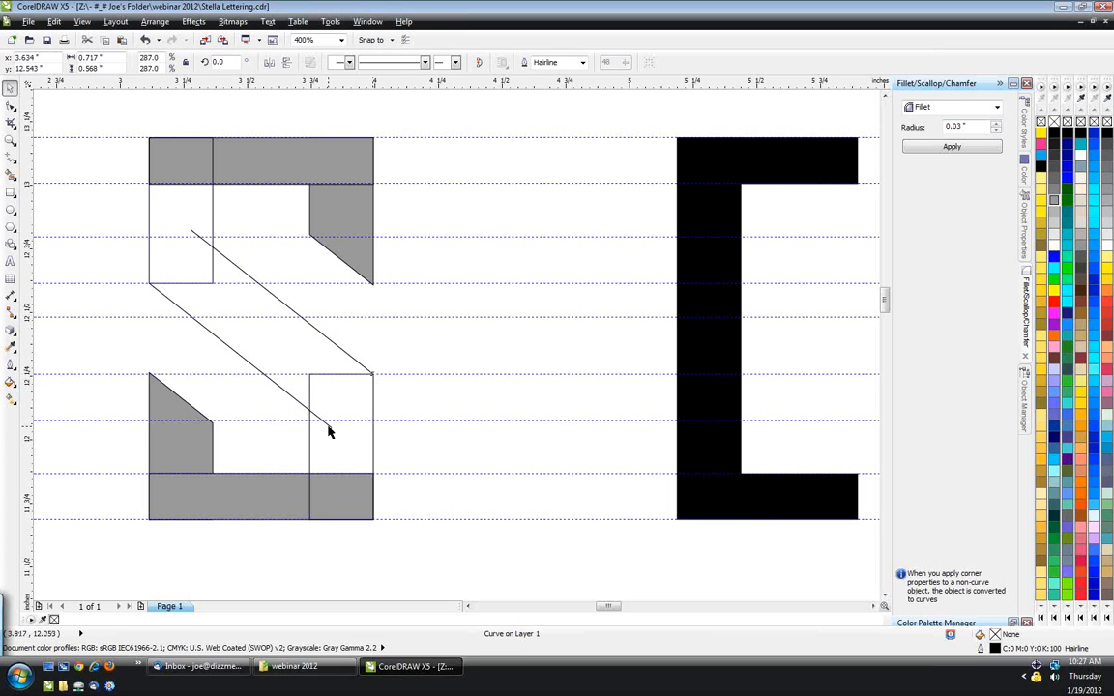
{"action": "left_click", "coordinate": [329, 433], "text": "shift"}
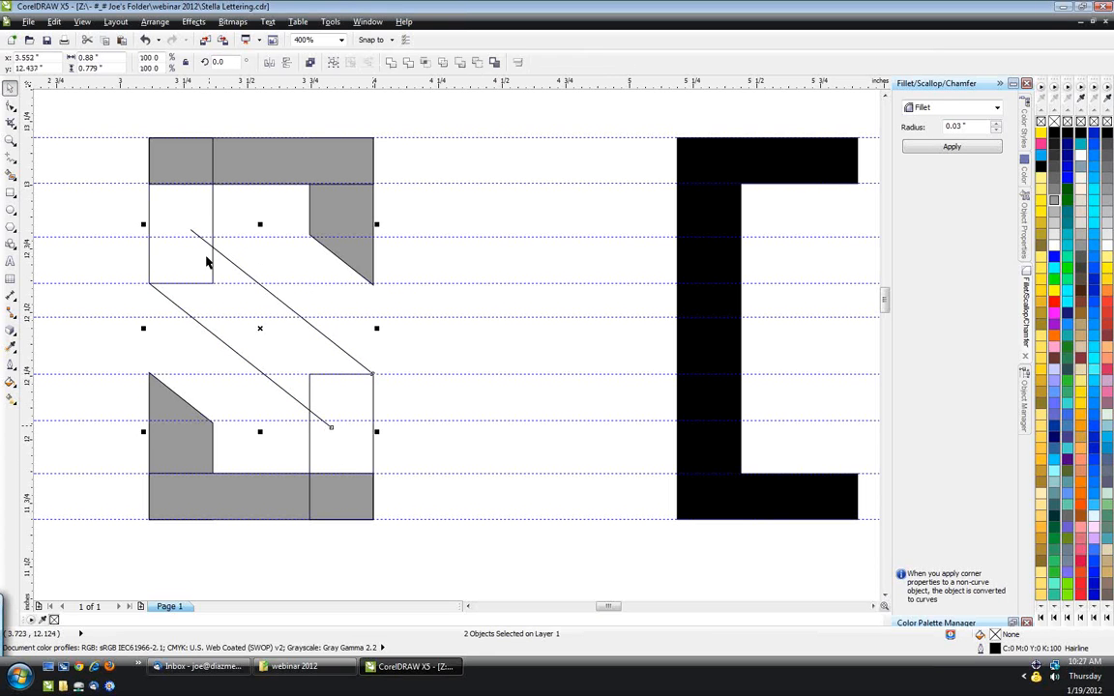
{"action": "left_click", "coordinate": [309, 63]}
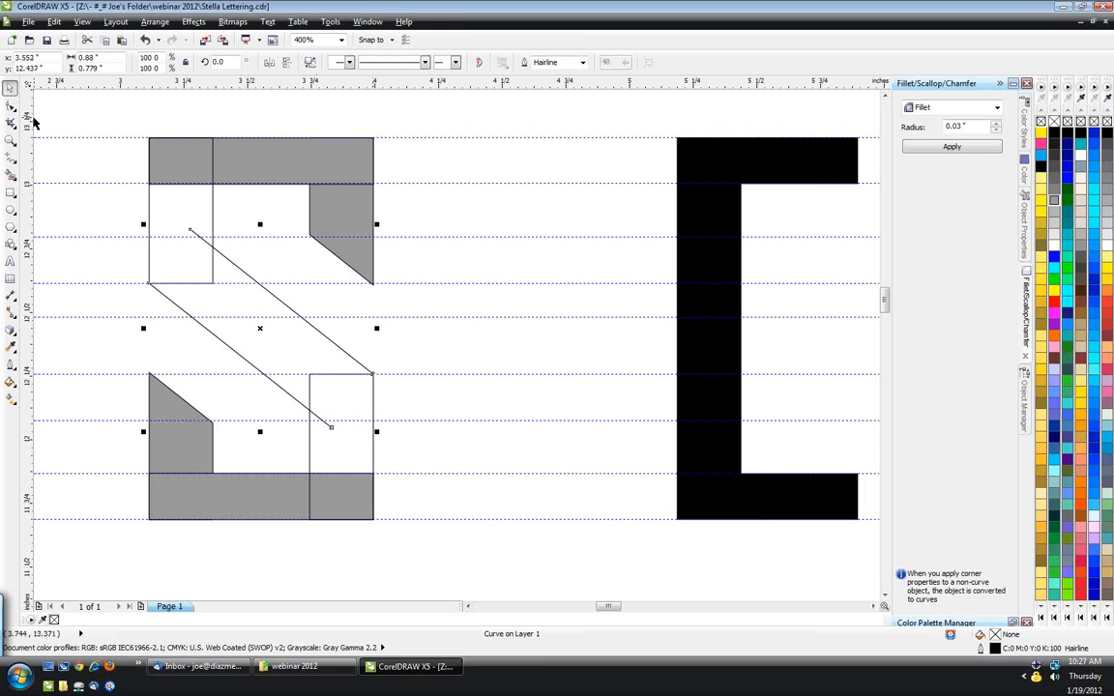
- Connect the open ends of the two diagonals with freehand segments to form a closed diagonal bar
{"action": "left_click", "coordinate": [9, 157]}
{"action": "left_click", "coordinate": [332, 427]}
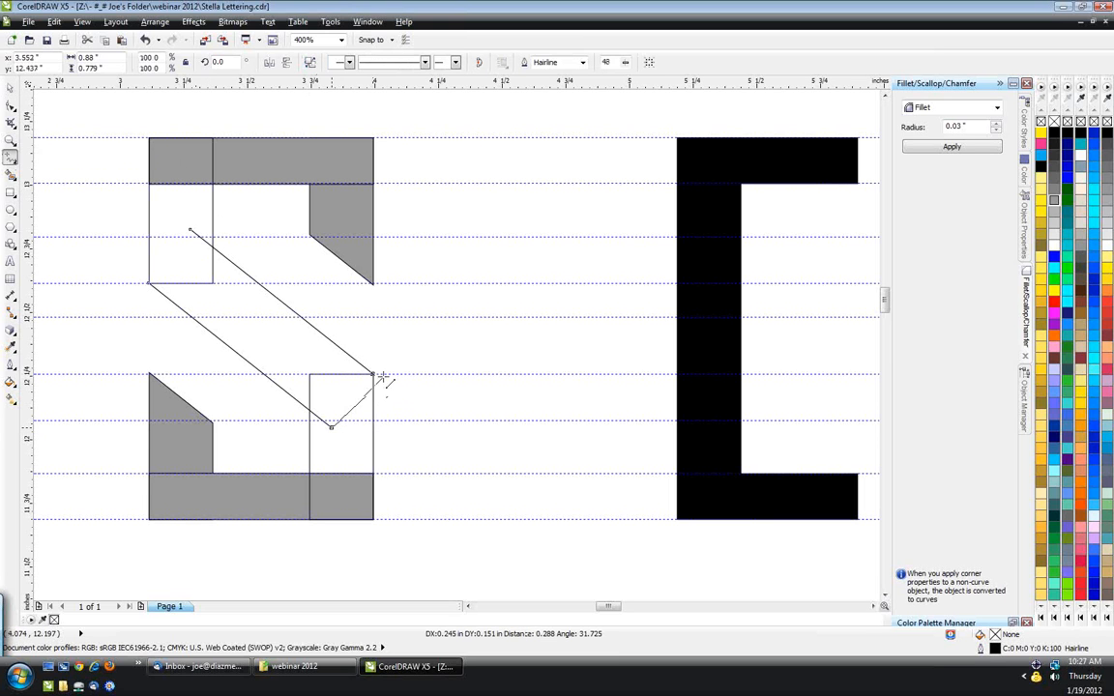
{"action": "left_click", "coordinate": [373, 375]}
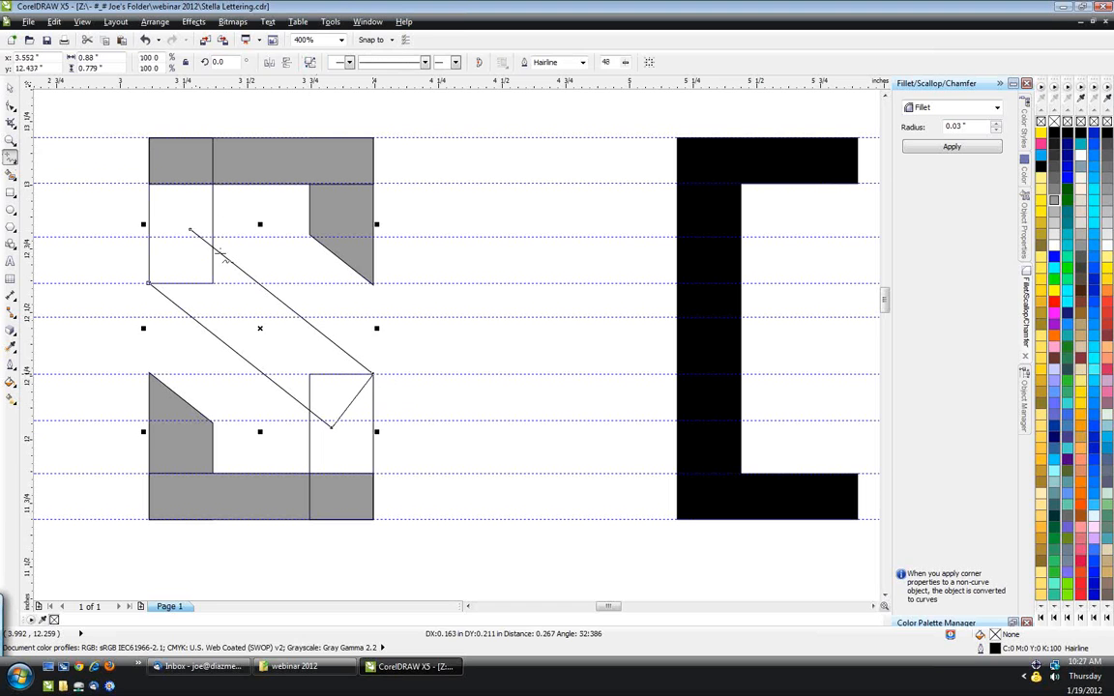
{"action": "left_click", "coordinate": [148, 284]}
{"action": "key", "text": "space"}
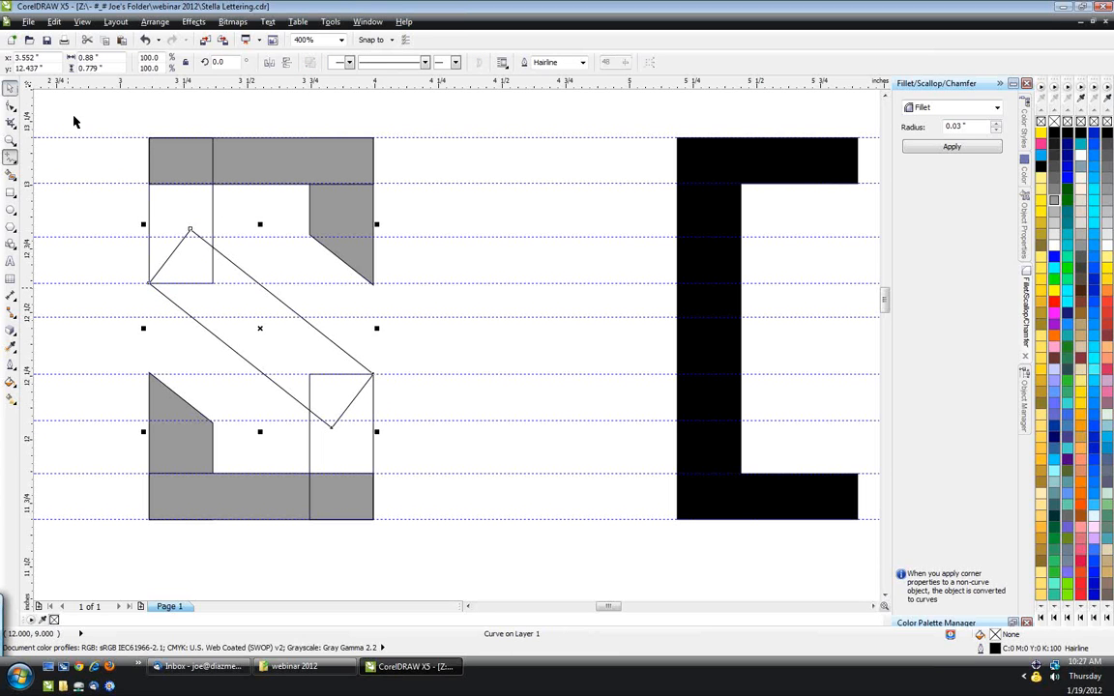
- Fill all seven pieces of the S with medium gray, R:153 G:153 B:153 (#999999)
{"action": "left_click_drag", "start_coordinate": [118, 114], "coordinate": [436, 563]}
{"action": "left_click", "coordinate": [1054, 199]}
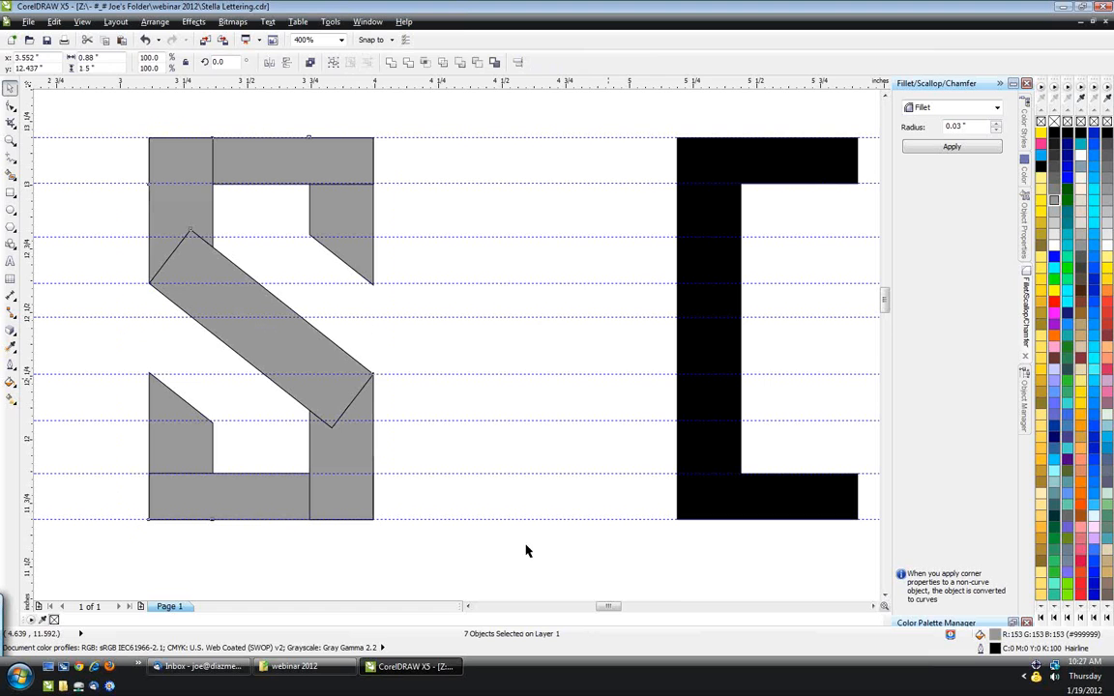
{"action": "left_click", "coordinate": [515, 544]}
- Compare the gray S with the finished STELLAS lettering and examine the letters' construction in Wireframe view
{"action": "scroll", "coordinate": [391, 428], "scroll_direction": "down", "scroll_amount": 2}
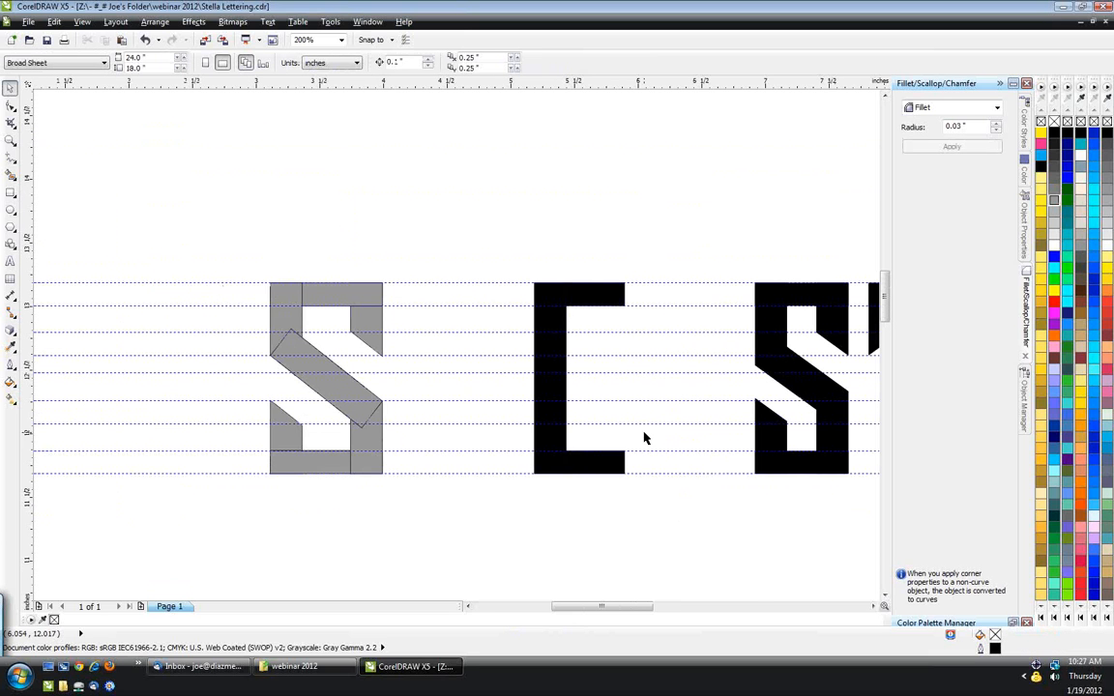
{"action": "scroll", "coordinate": [644, 438], "scroll_direction": "down", "scroll_amount": 2}
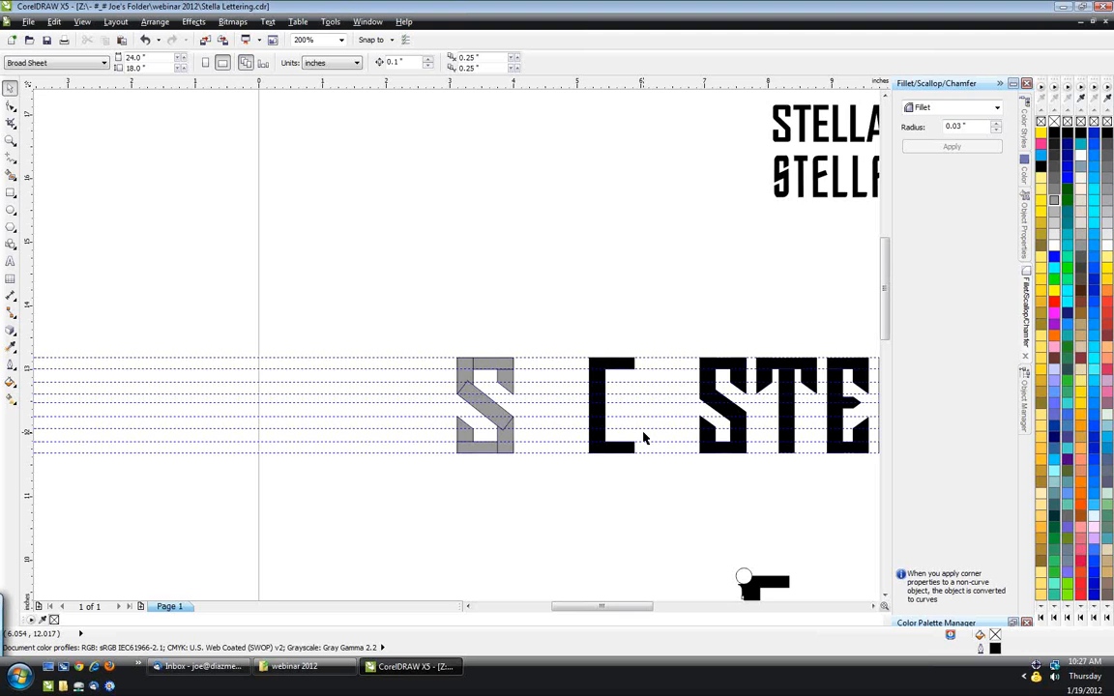
{"action": "scroll", "coordinate": [644, 438], "scroll_direction": "up", "scroll_amount": 2}
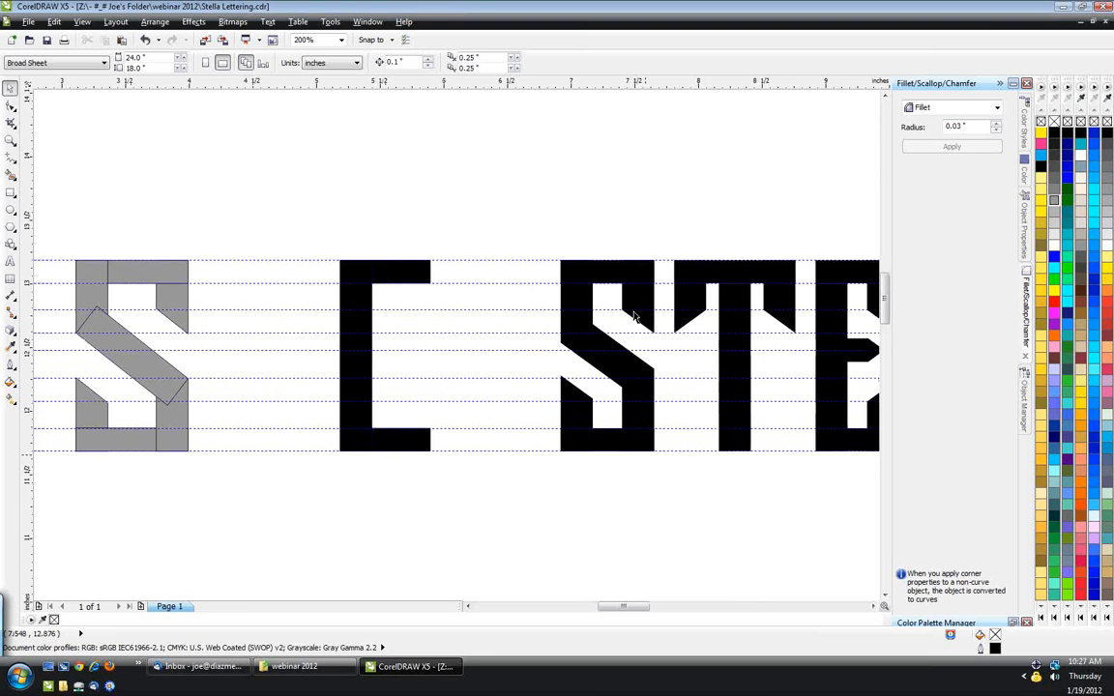
{"action": "scroll", "coordinate": [731, 387], "scroll_direction": "down", "scroll_amount": 2}
{"action": "scroll", "coordinate": [851, 380], "scroll_direction": "up", "scroll_amount": 2}
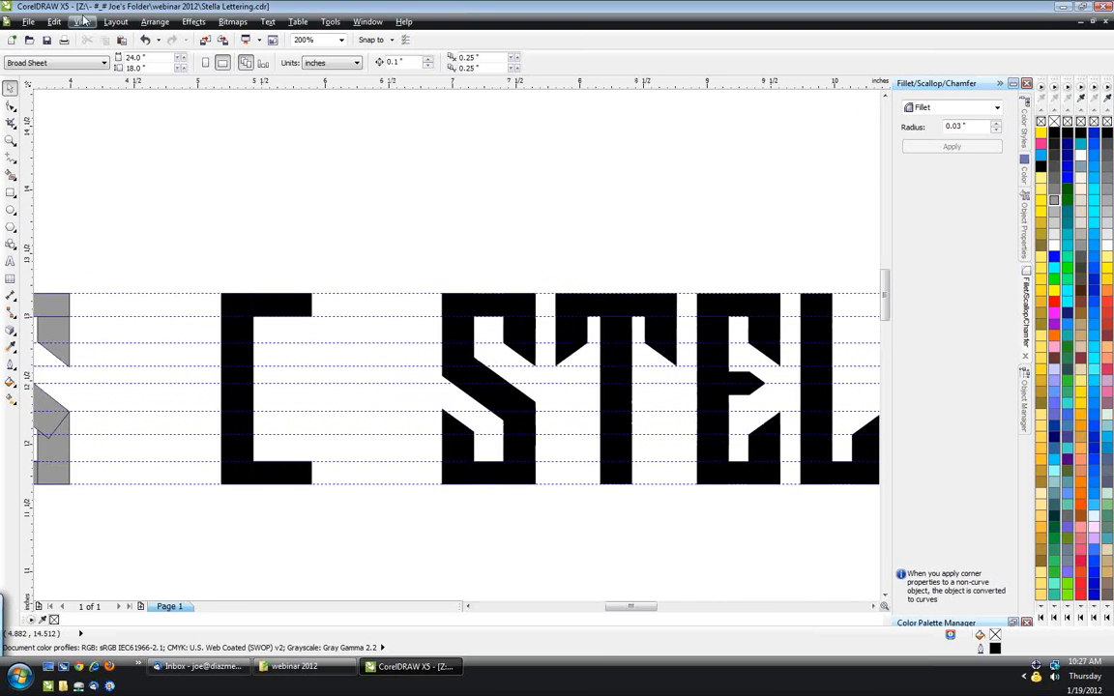
{"action": "key", "text": "shift+F9"}
{"action": "scroll", "coordinate": [743, 386], "scroll_direction": "up", "scroll_amount": 2}
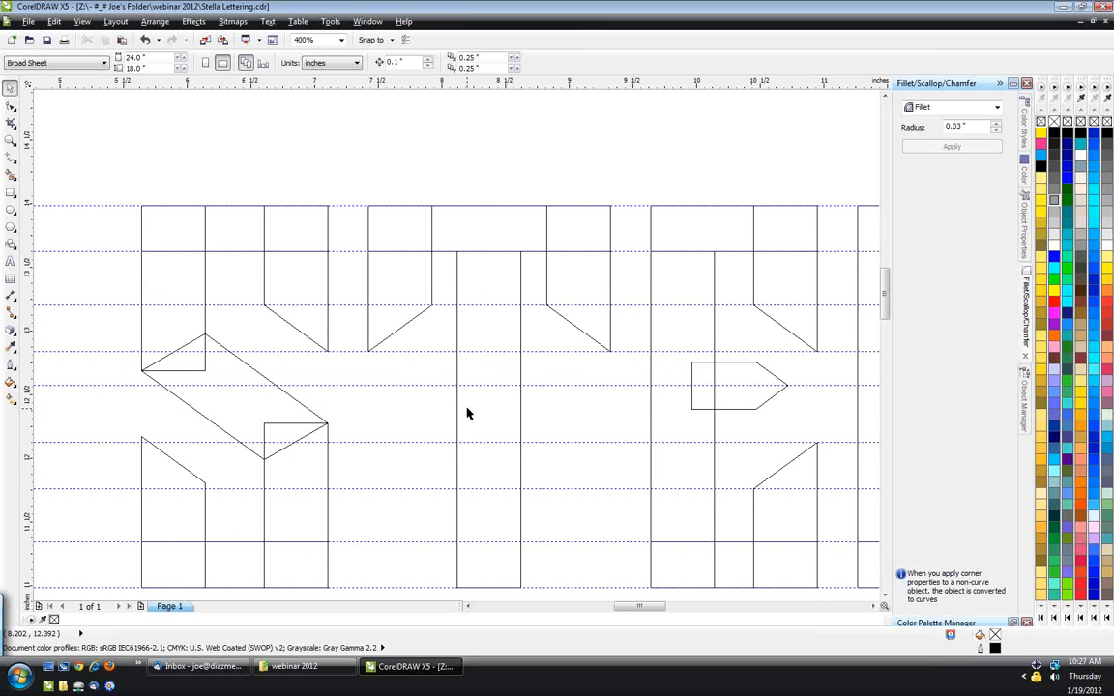
{"action": "scroll", "coordinate": [467, 414], "scroll_direction": "right", "scroll_amount": 3}
{"action": "scroll", "coordinate": [585, 428], "scroll_direction": "down", "scroll_amount": 2}
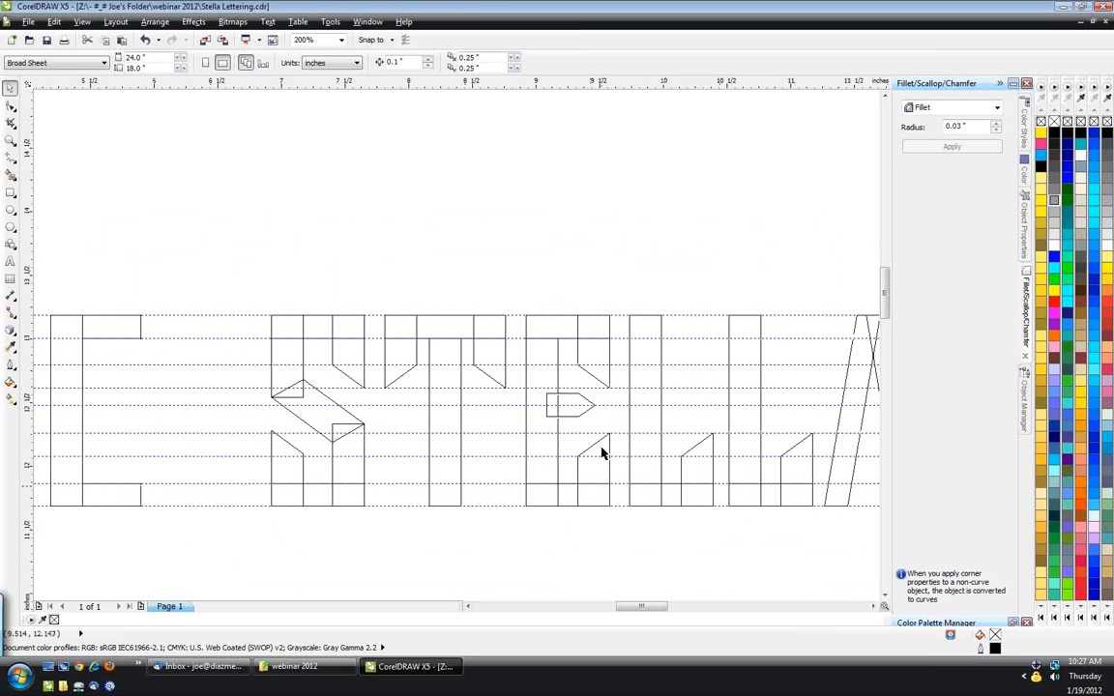
- Select the matching angled feet of the E and both Ls, and examine the wireframe construction of the A and final S
{"action": "left_click", "coordinate": [604, 451]}
{"action": "left_click", "coordinate": [668, 469]}
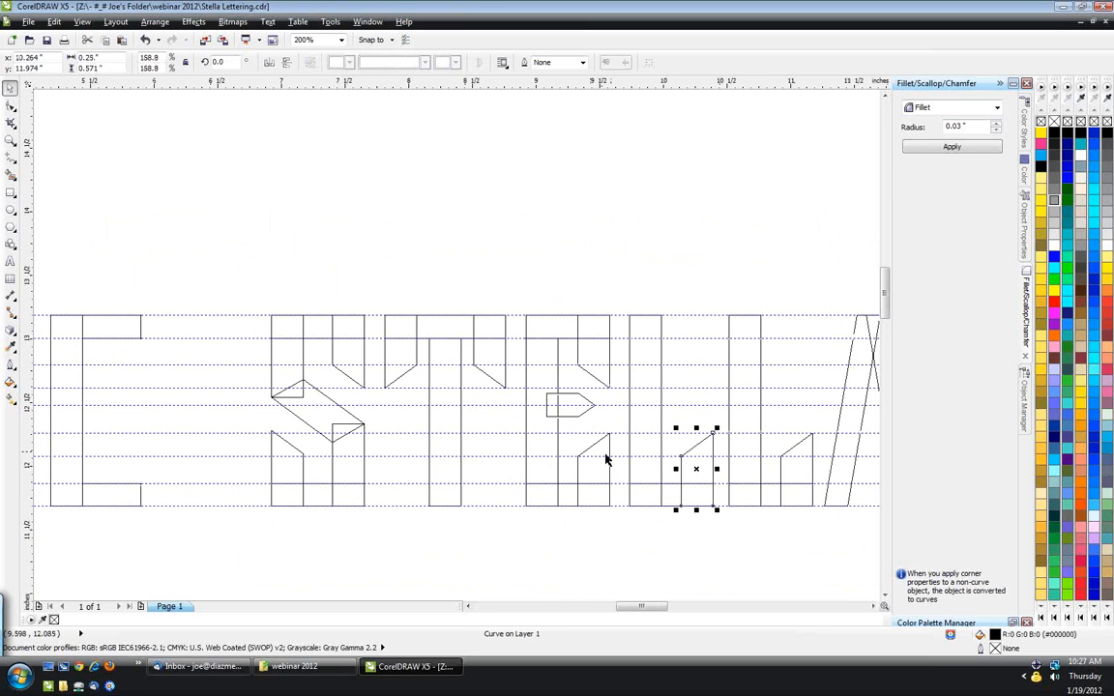
{"action": "left_click", "coordinate": [606, 461], "text": "shift"}
{"action": "left_click", "coordinate": [801, 454], "text": "shift"}
{"action": "left_click", "coordinate": [667, 560]}
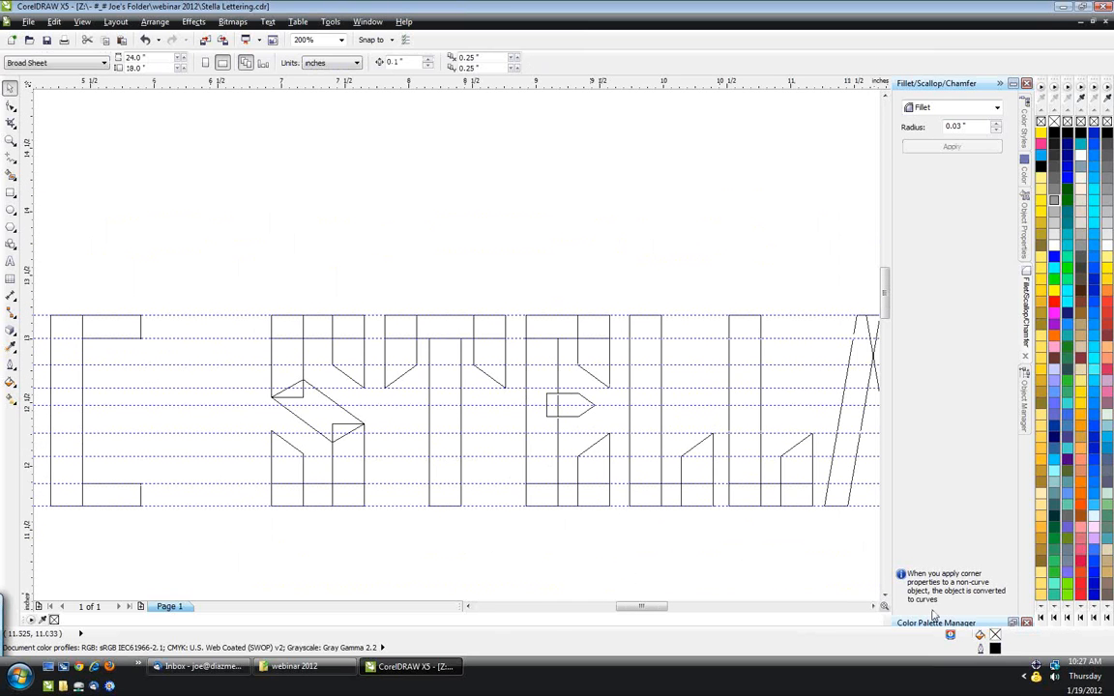
{"action": "left_click", "coordinate": [873, 607]}
{"action": "left_click", "coordinate": [875, 607]}
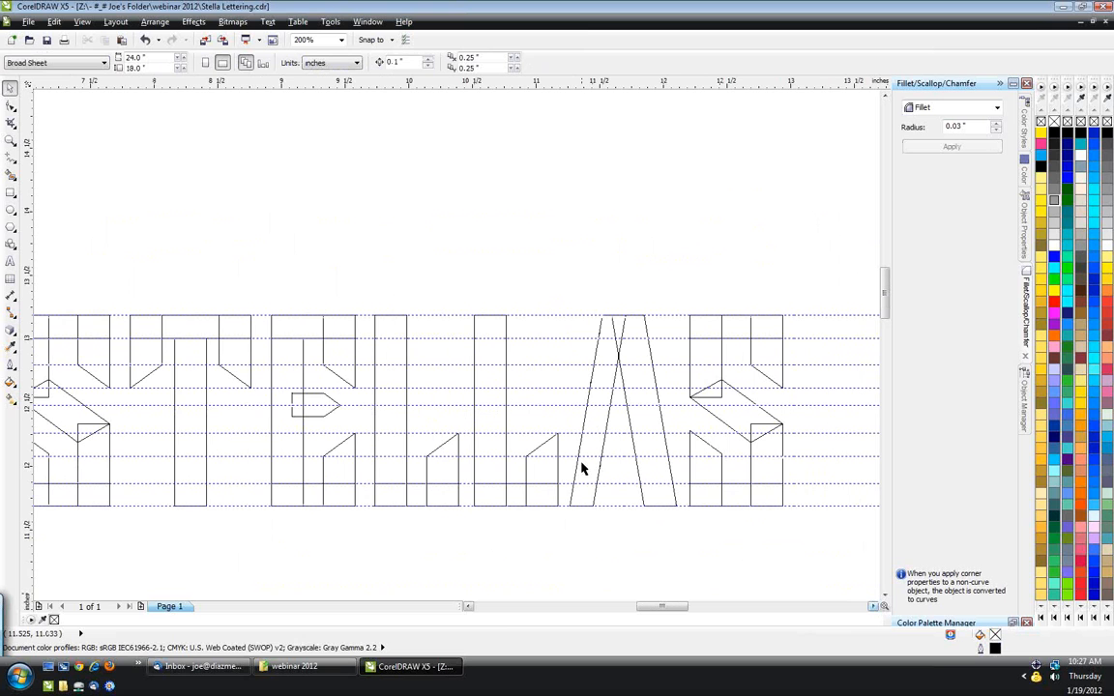
- Set the display back to Enhanced view and look over the complete STELLAS lettering on the page
{"action": "left_click", "coordinate": [83, 22]}
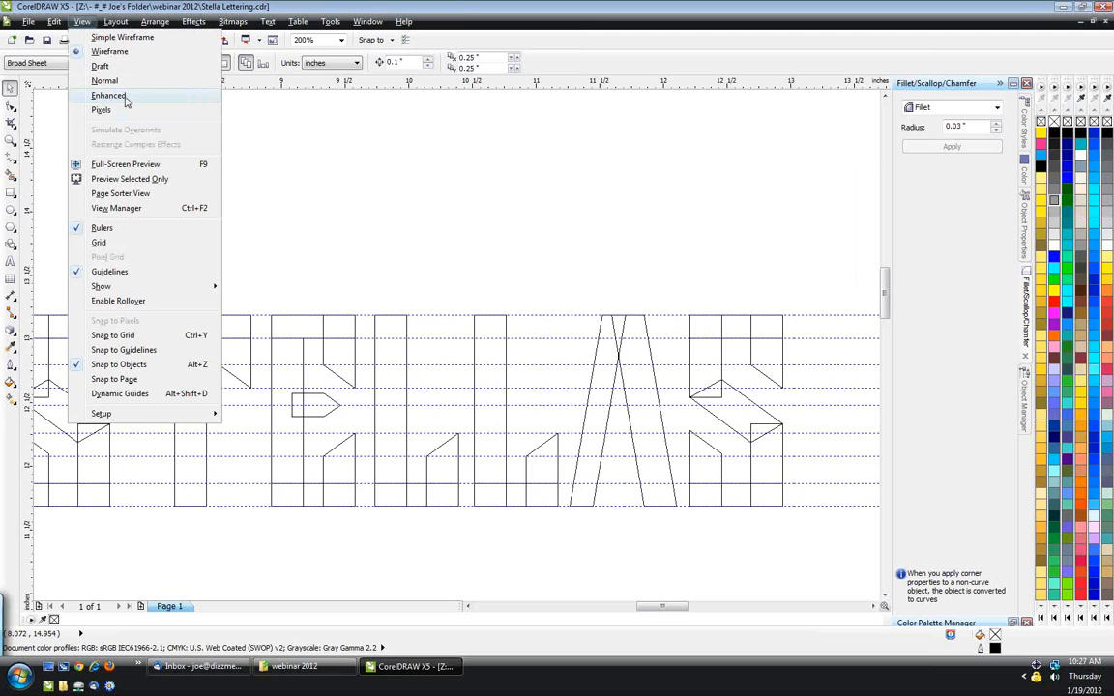
{"action": "left_click", "coordinate": [109, 95]}
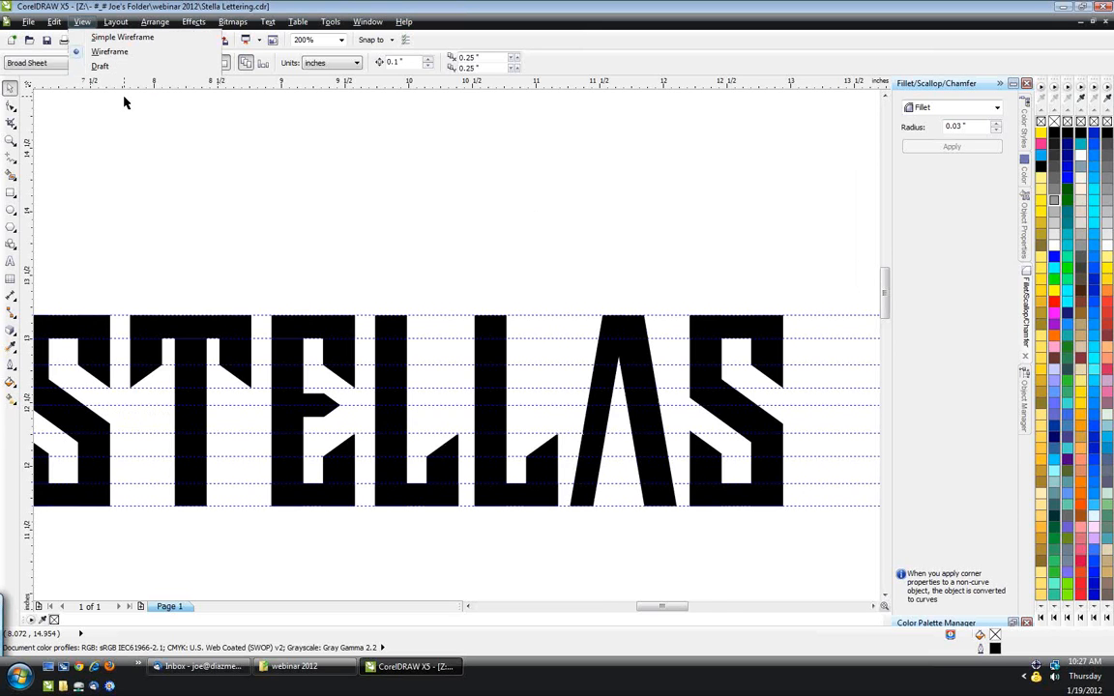
{"action": "scroll", "coordinate": [274, 467], "scroll_direction": "down", "scroll_amount": 1}
{"action": "scroll", "coordinate": [198, 479], "scroll_direction": "up", "scroll_amount": 1}
{"action": "scroll", "coordinate": [365, 476], "scroll_direction": "down", "scroll_amount": 2}
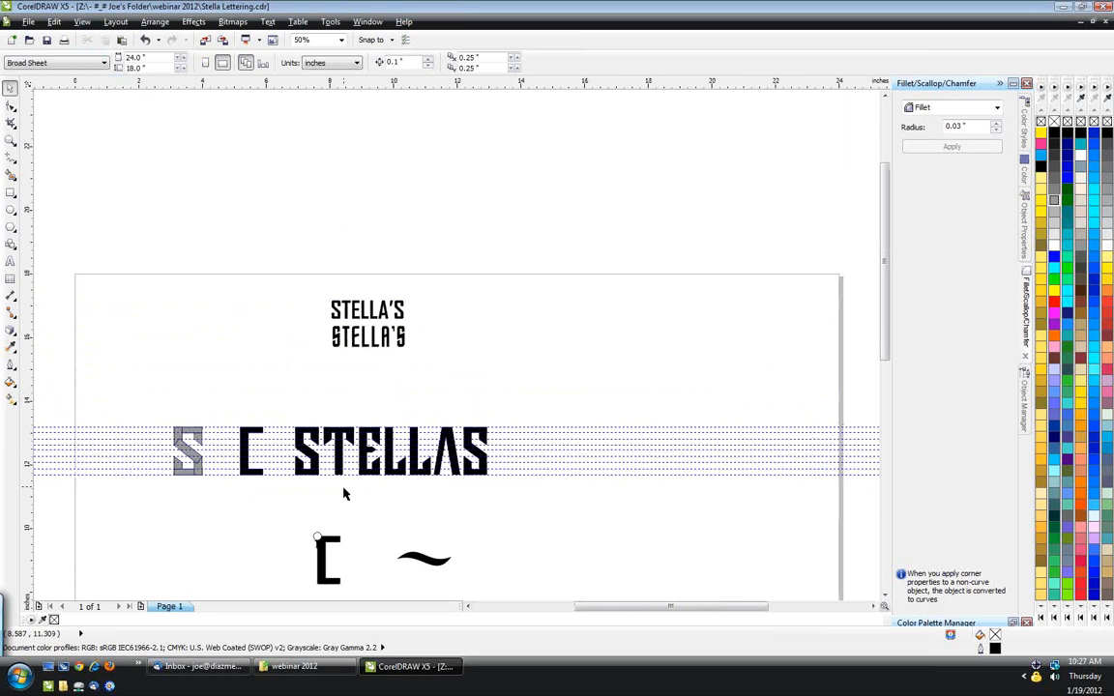
- Set the display to Wireframe to examine the circle and serif pieces at the upper corner of the black bracket shape below the guidelines
{"action": "left_click", "coordinate": [884, 600]}
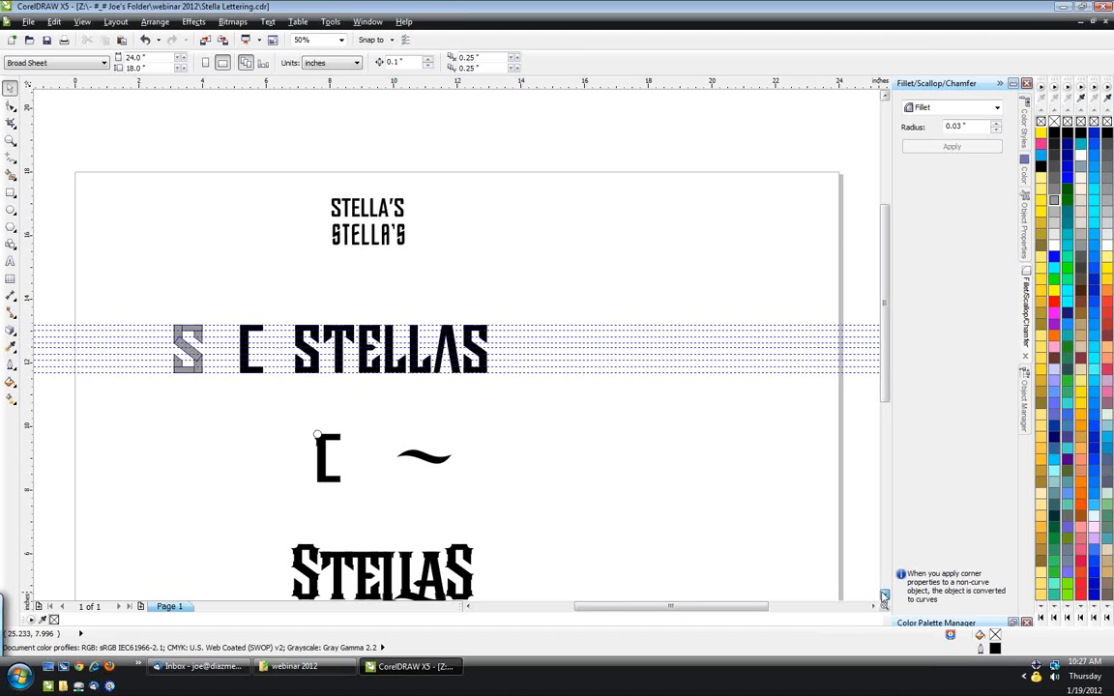
{"action": "scroll", "coordinate": [319, 461], "scroll_direction": "up", "scroll_amount": 1}
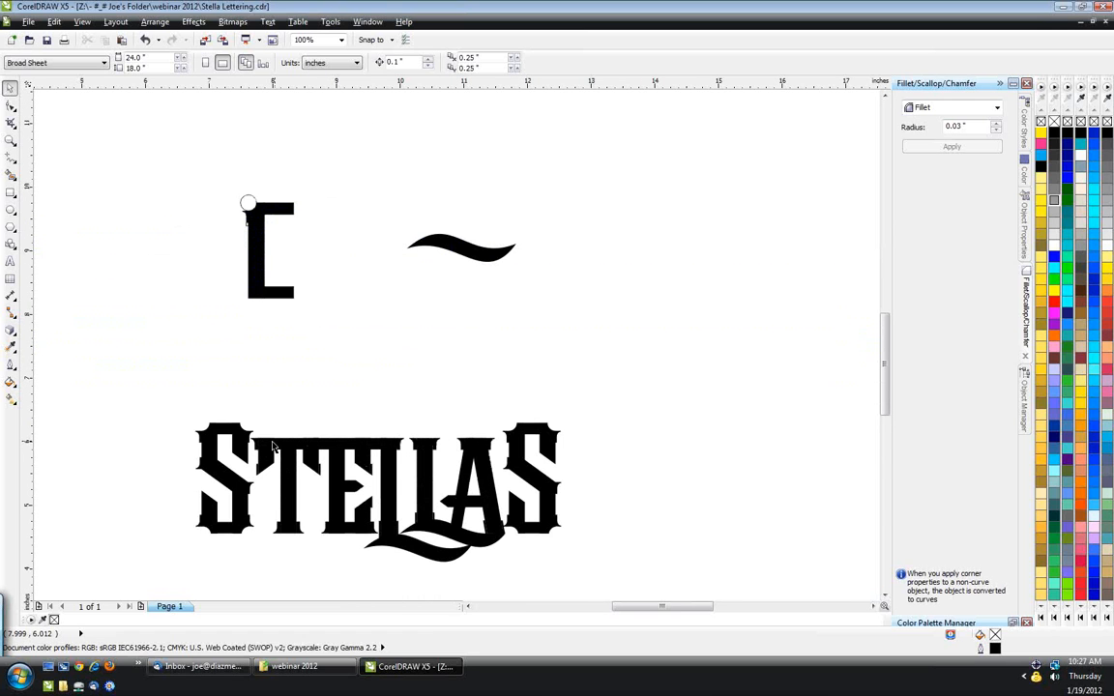
{"action": "scroll", "coordinate": [274, 447], "scroll_direction": "up", "scroll_amount": 1}
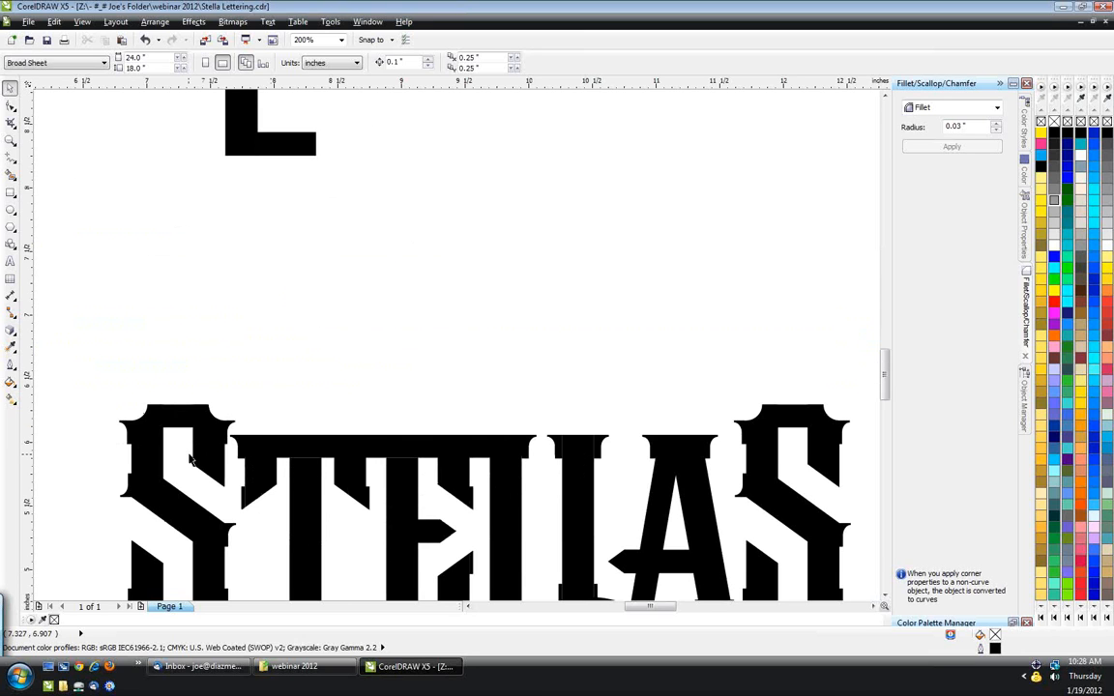
{"action": "scroll", "coordinate": [191, 461], "scroll_direction": "down", "scroll_amount": 1}
{"action": "scroll", "coordinate": [224, 276], "scroll_direction": "up", "scroll_amount": 1}
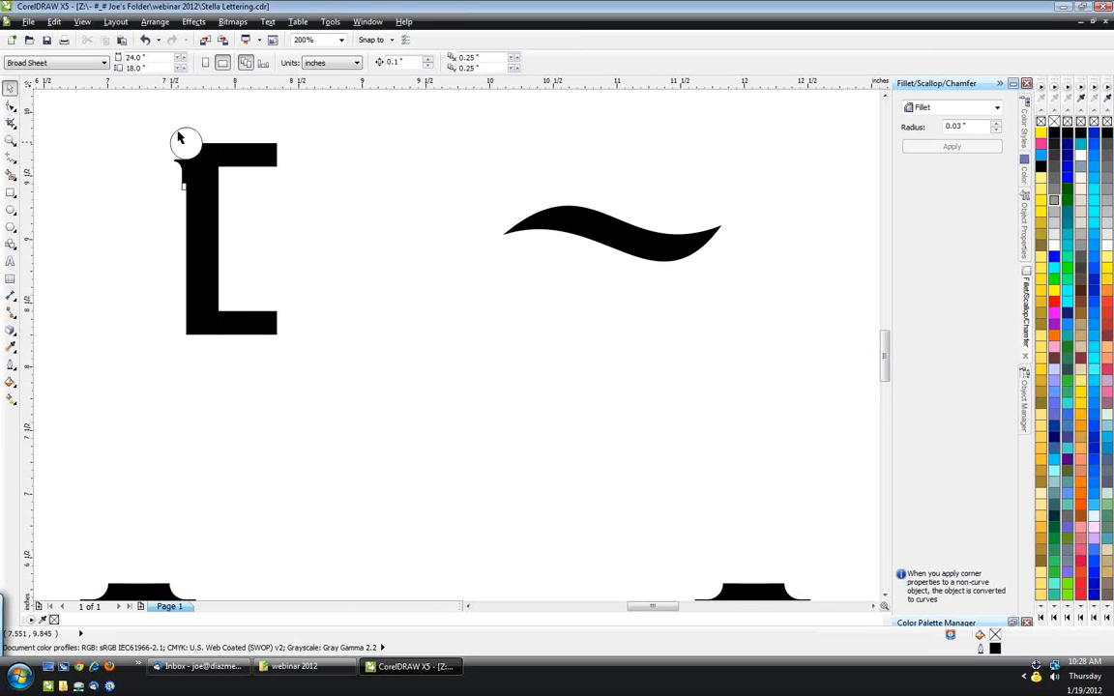
{"action": "scroll", "coordinate": [179, 138], "scroll_direction": "up", "scroll_amount": 1}
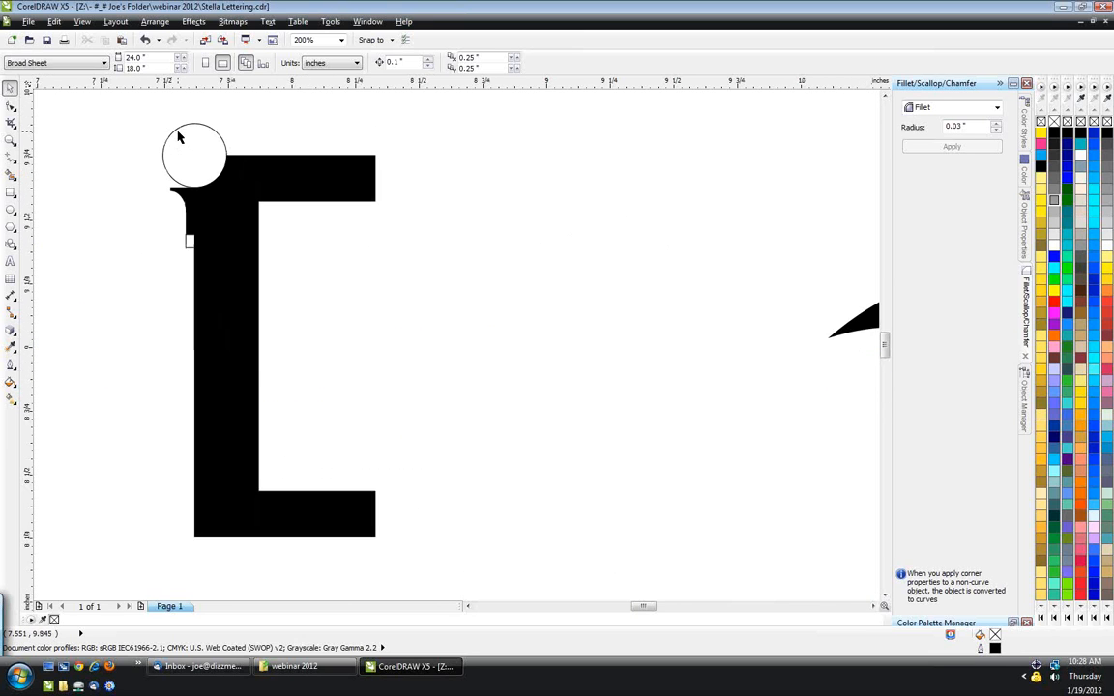
{"action": "left_click", "coordinate": [82, 22]}
{"action": "left_click", "coordinate": [107, 51]}
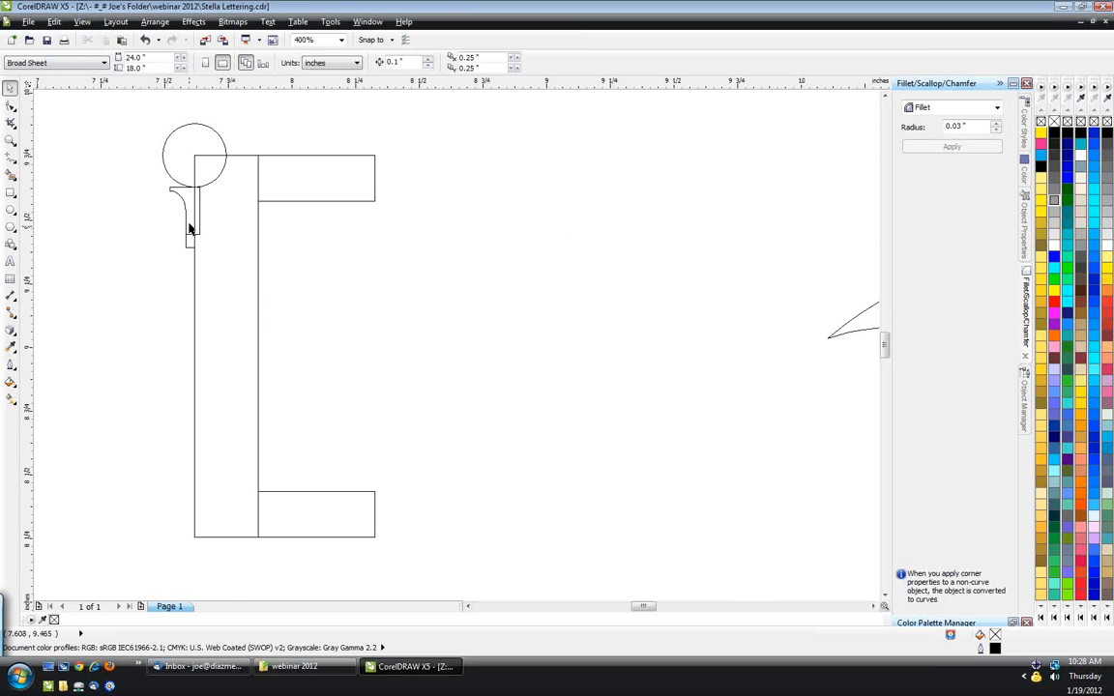
- Select the curved serif piece at the bracket's corner and compare the corner's wireframe construction with the corners of the STELLAS lettering
{"action": "scroll", "coordinate": [160, 194], "scroll_direction": "up", "scroll_amount": 1}
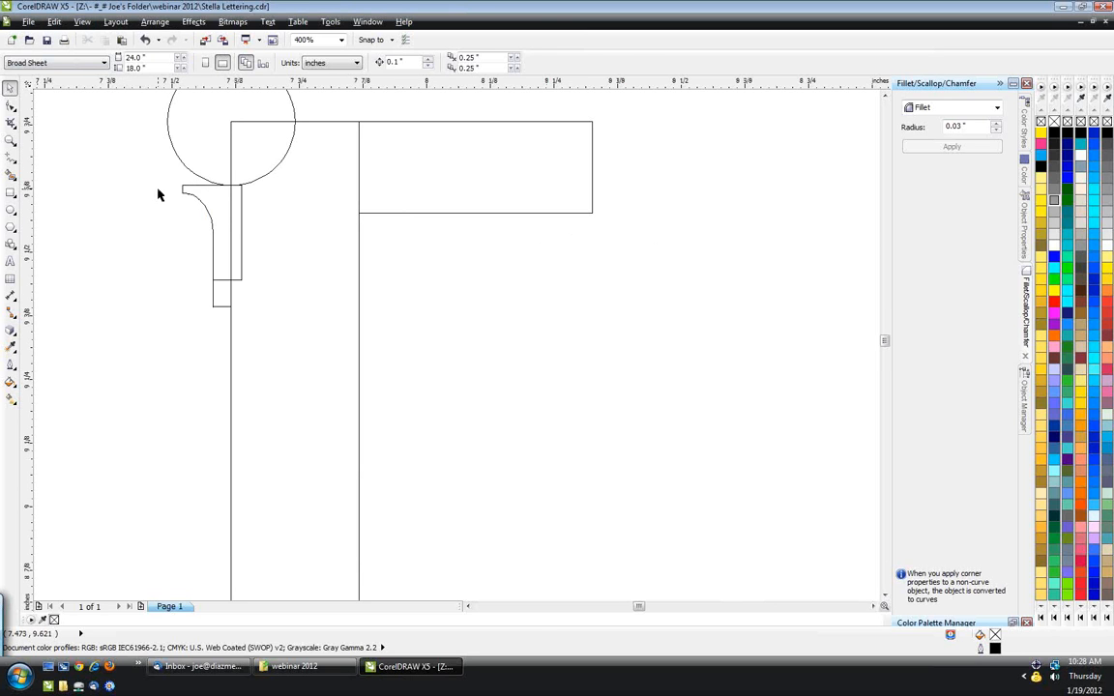
{"action": "left_click", "coordinate": [211, 213]}
{"action": "scroll", "coordinate": [211, 213], "scroll_direction": "down", "scroll_amount": 2}
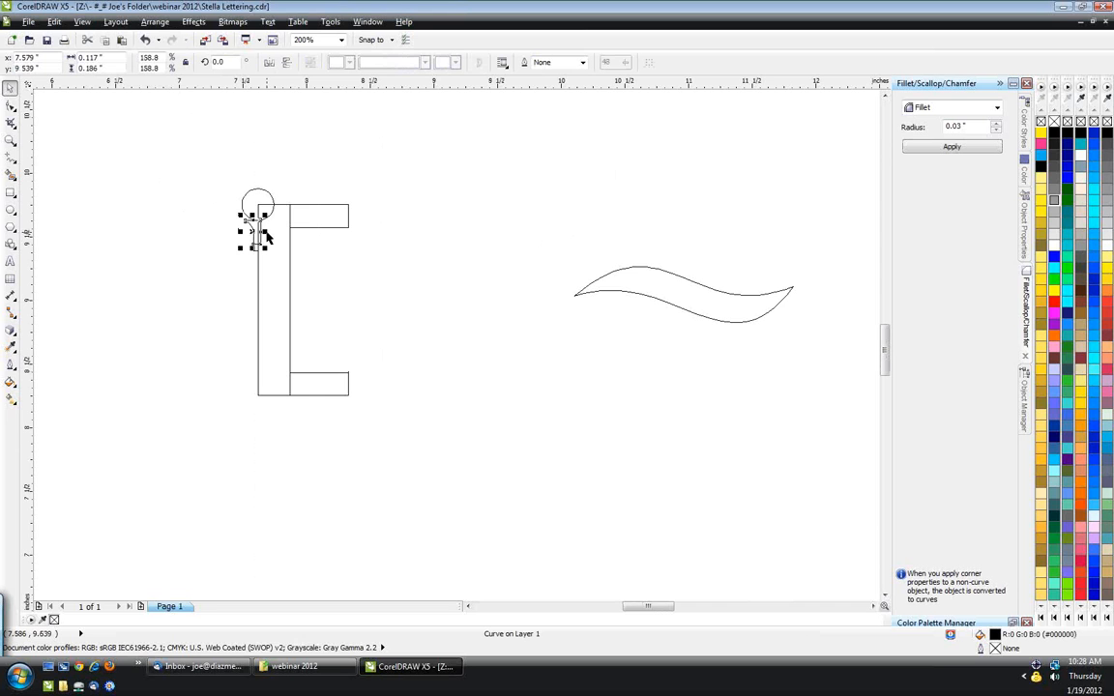
{"action": "scroll", "coordinate": [266, 233], "scroll_direction": "down", "scroll_amount": 1}
{"action": "scroll", "coordinate": [229, 418], "scroll_direction": "up", "scroll_amount": 1}
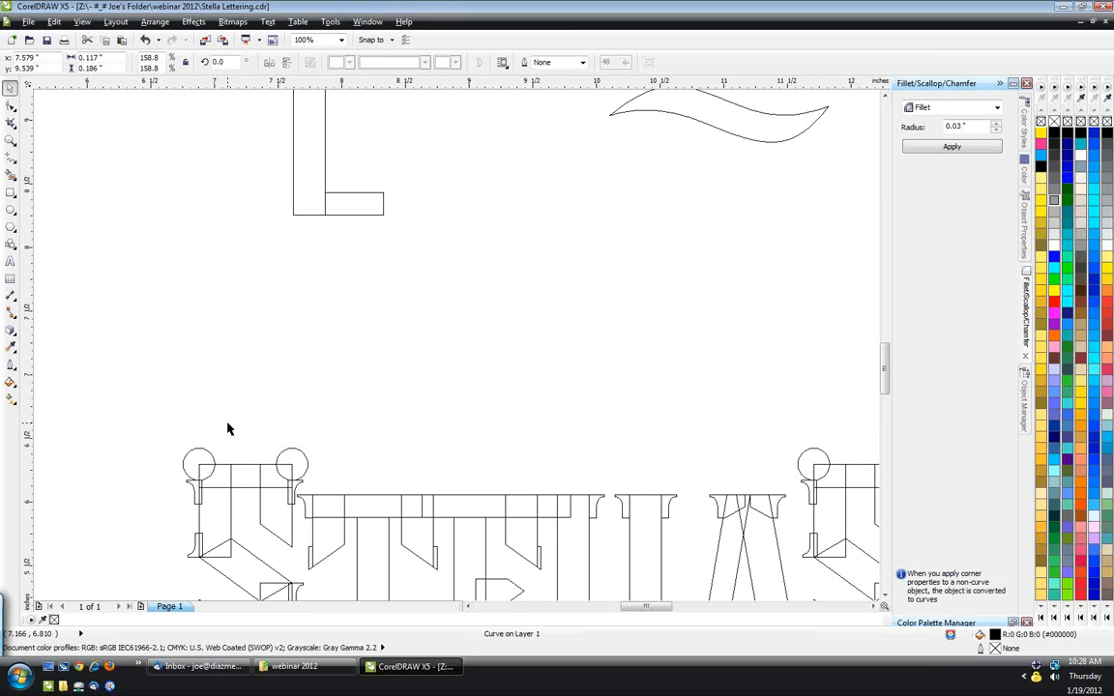
{"action": "scroll", "coordinate": [228, 429], "scroll_direction": "down", "scroll_amount": 2}
{"action": "scroll", "coordinate": [277, 377], "scroll_direction": "up", "scroll_amount": 3}
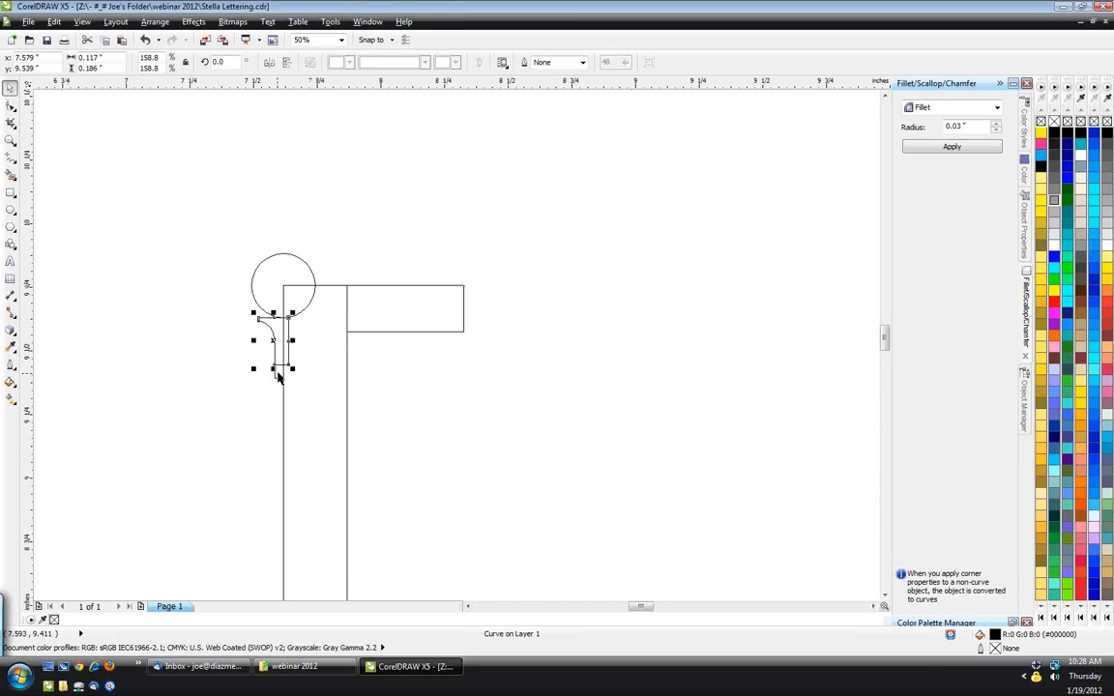
{"action": "scroll", "coordinate": [278, 378], "scroll_direction": "up", "scroll_amount": 1}
{"action": "left_click", "coordinate": [182, 438]}
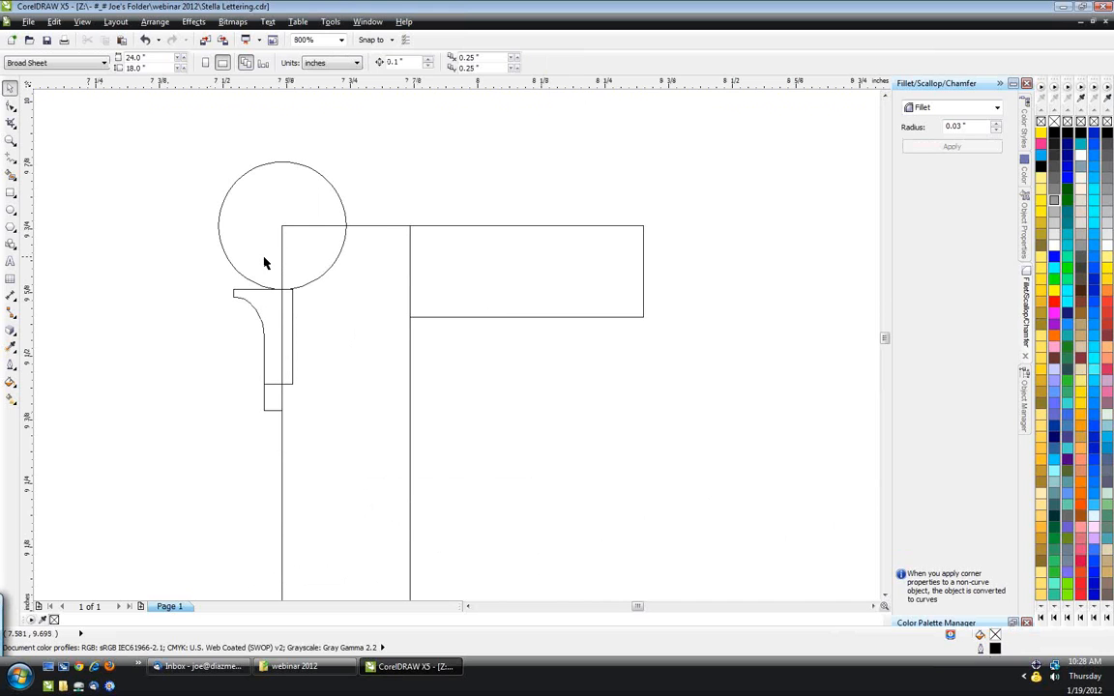
{"action": "scroll", "coordinate": [259, 269], "scroll_direction": "down", "scroll_amount": 1}
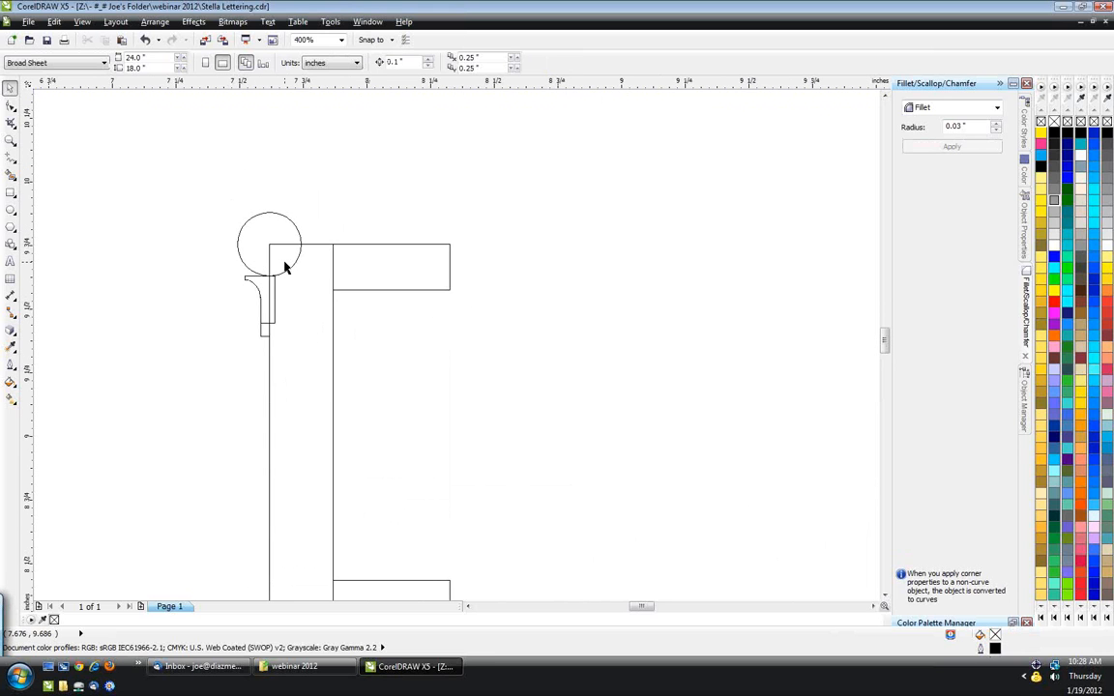
{"action": "scroll", "coordinate": [284, 267], "scroll_direction": "up", "scroll_amount": 1}
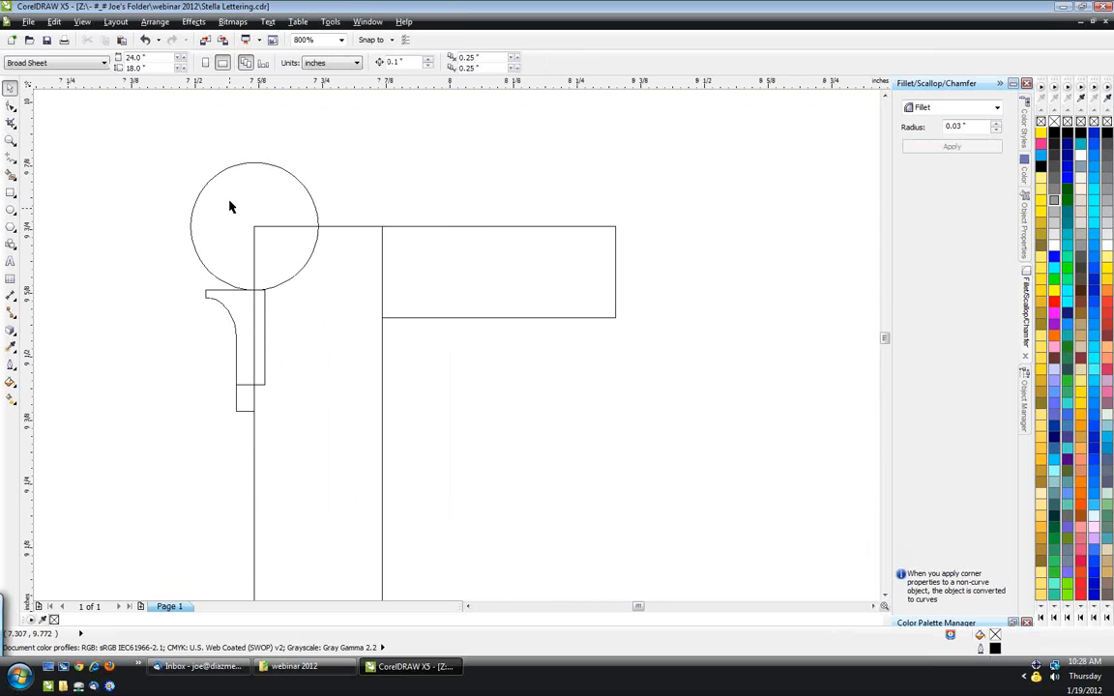
- Try moving the circle away from the bracket's corner, undo the move, and select the curved serif piece beneath it
{"action": "left_click_drag", "start_coordinate": [242, 223], "coordinate": [141, 175]}
{"action": "key", "text": "ctrl+z"}
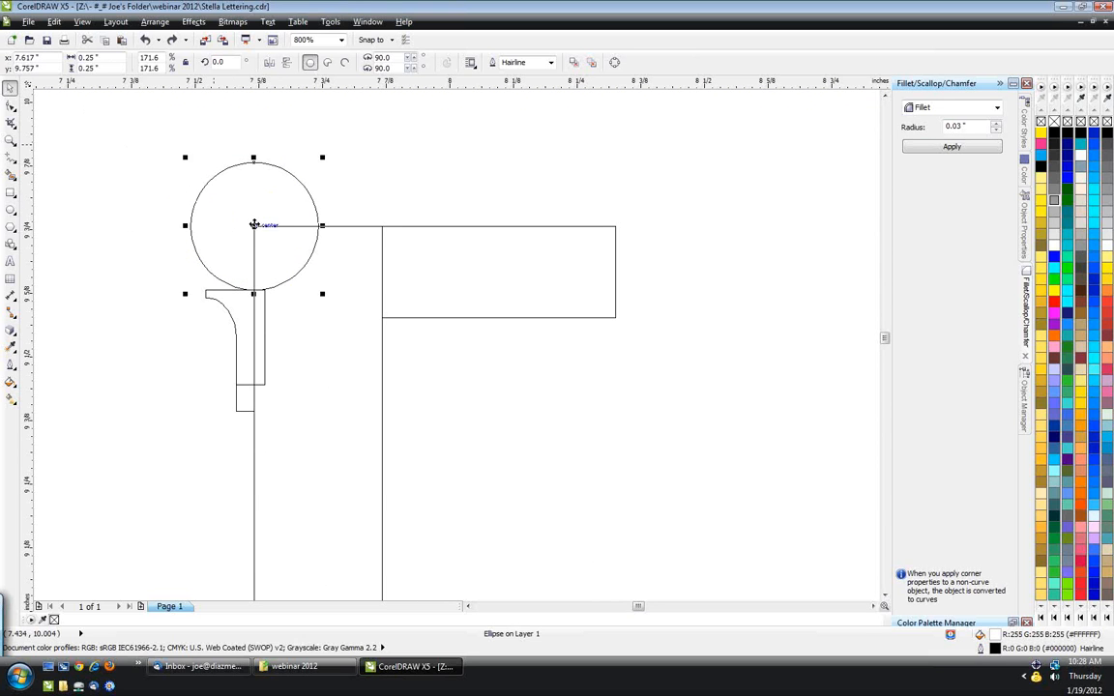
{"action": "left_click", "coordinate": [243, 357]}
{"action": "left_click", "coordinate": [238, 353]}
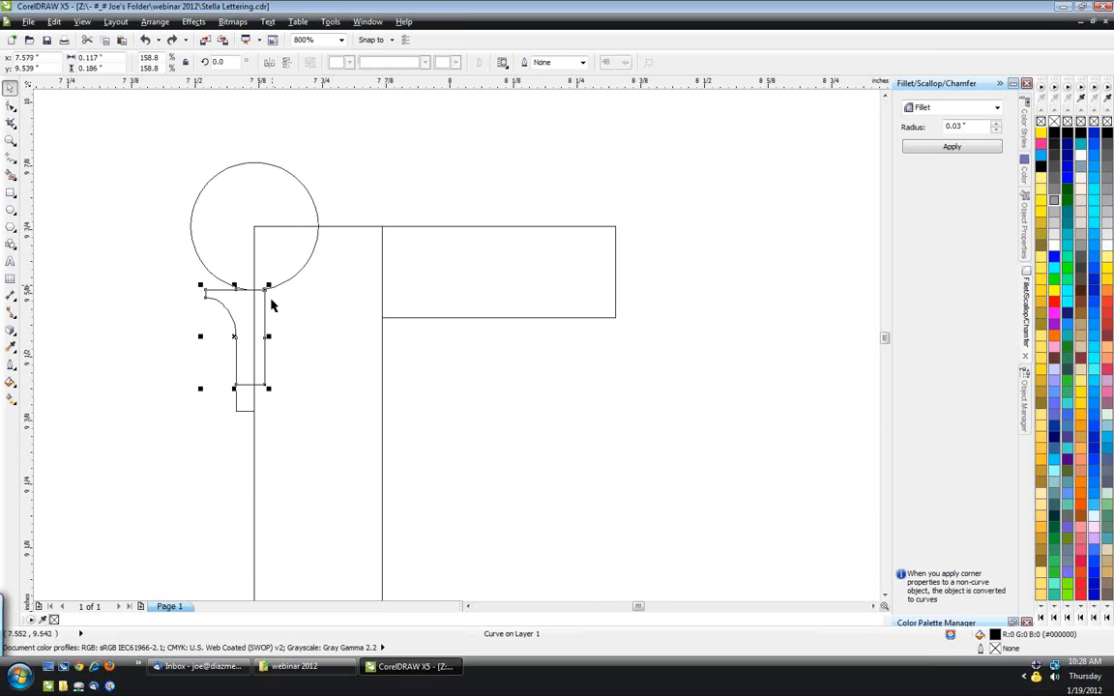
- Set the display back to Enhanced view and remove the outlines from the white corner circle and the small white rectangle below the serif
{"action": "left_click", "coordinate": [83, 21]}
{"action": "left_click", "coordinate": [108, 95]}
{"action": "left_click", "coordinate": [229, 229]}
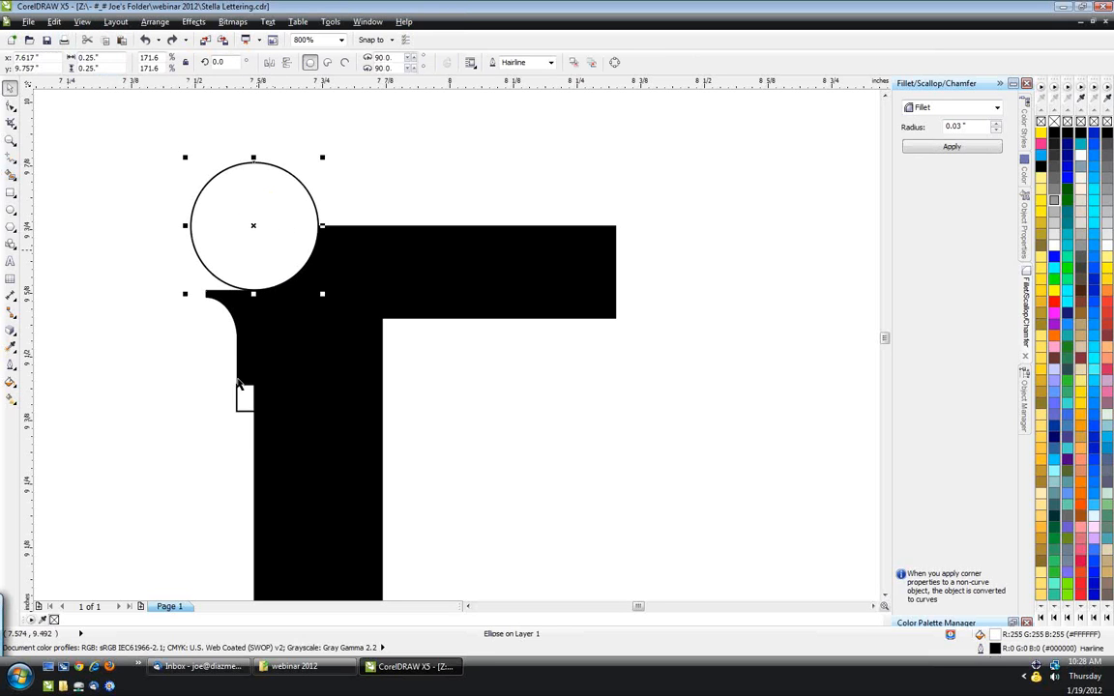
{"action": "left_click", "coordinate": [246, 414], "text": "shift"}
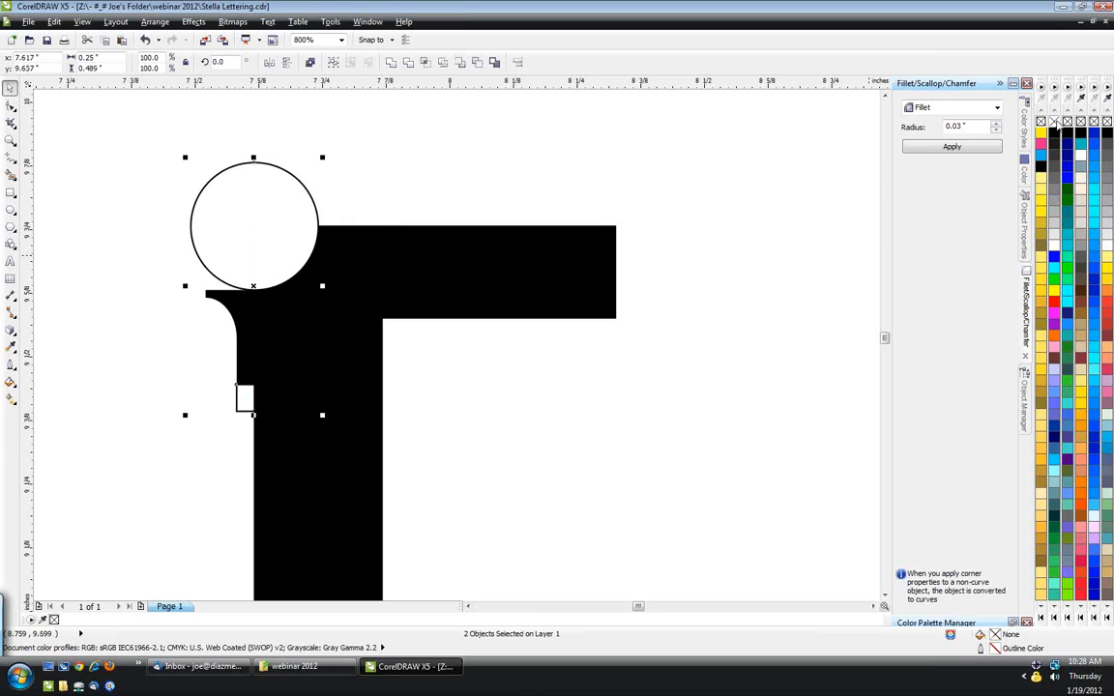
{"action": "right_click", "coordinate": [1055, 126]}
{"action": "left_click", "coordinate": [727, 416]}
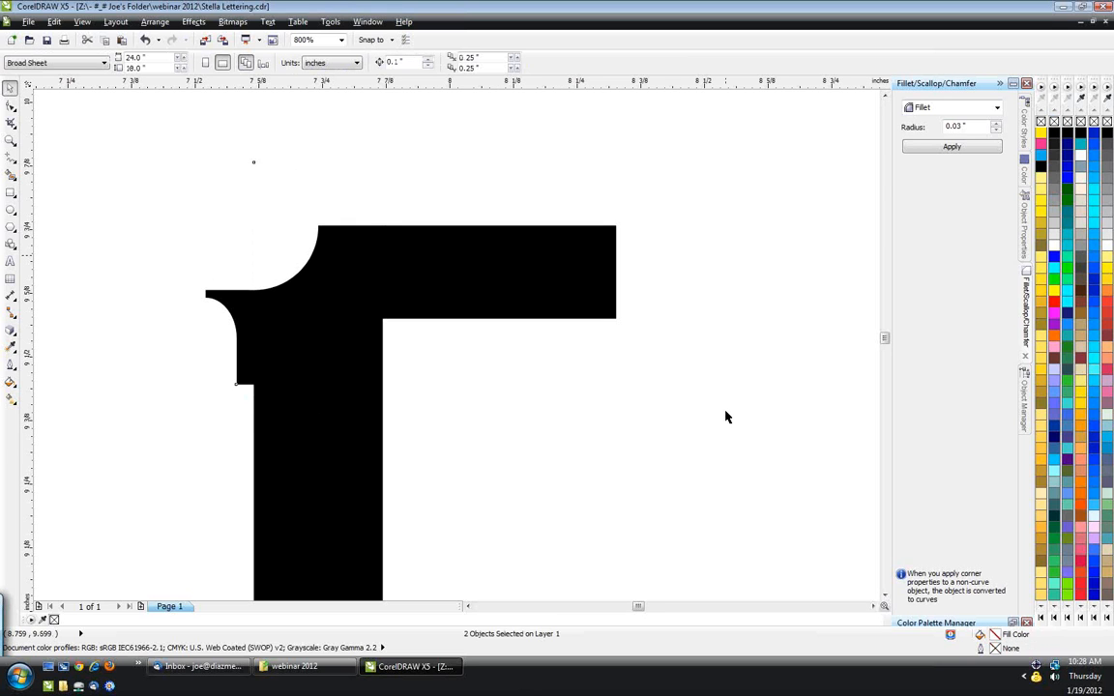
- Compare the bracket's notched, serifed corner with the plain STELLAS lettering and the finished ornamental STELLAS lettering
{"action": "scroll", "coordinate": [392, 356], "scroll_direction": "down", "scroll_amount": 2}
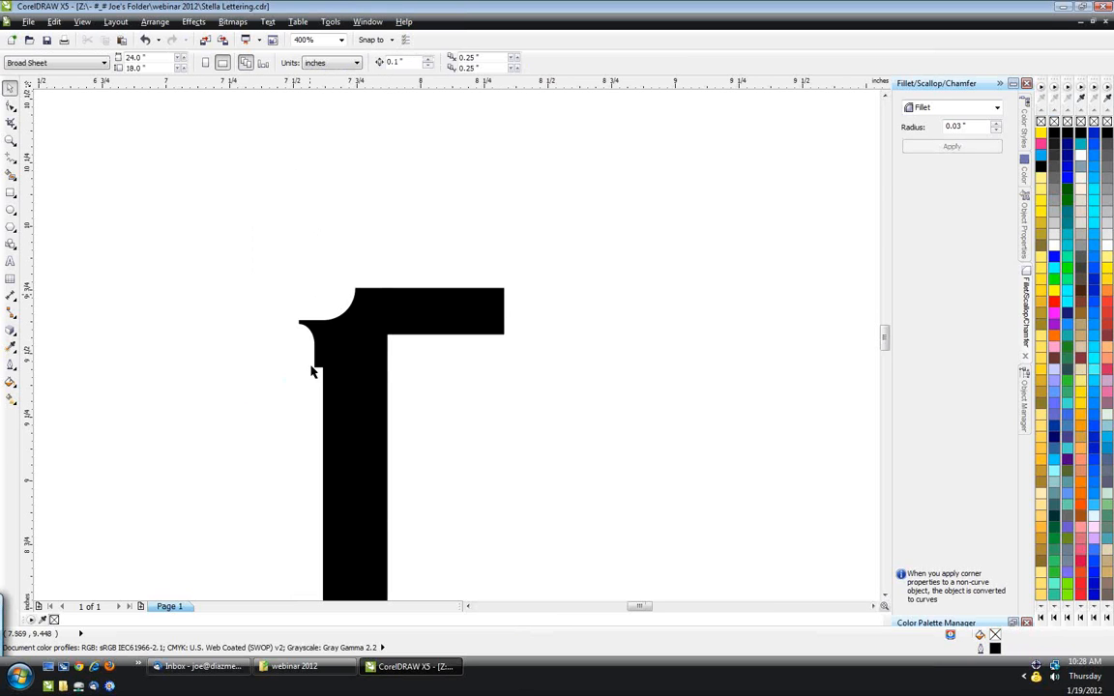
{"action": "scroll", "coordinate": [379, 322], "scroll_direction": "down", "scroll_amount": 1}
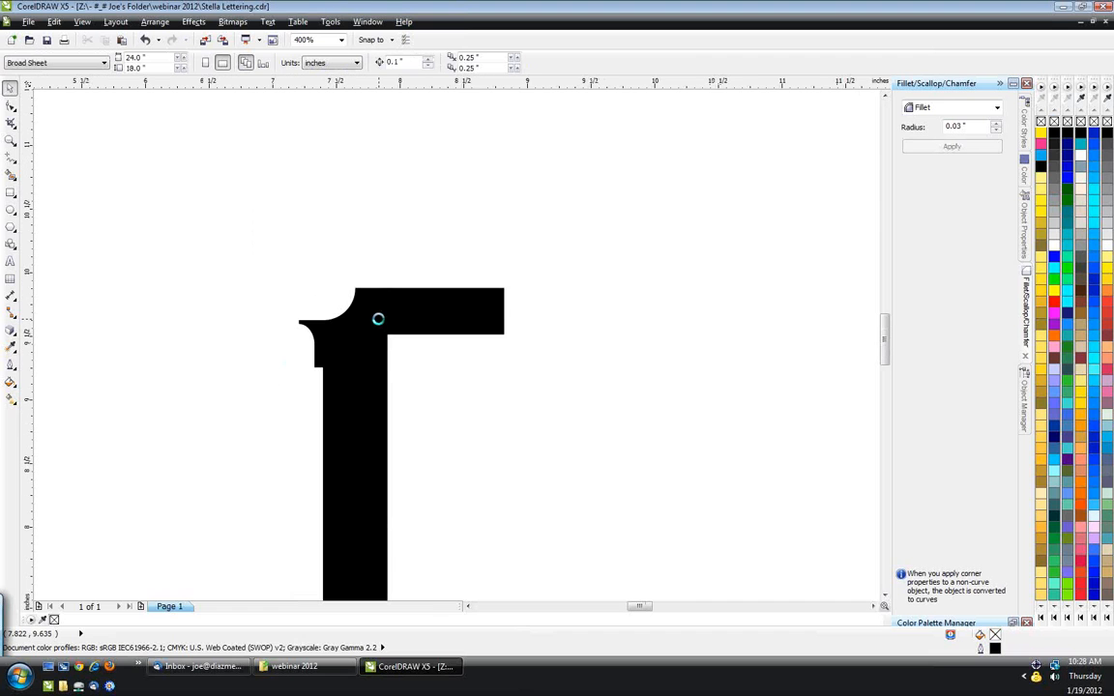
{"action": "scroll", "coordinate": [378, 319], "scroll_direction": "down", "scroll_amount": 1}
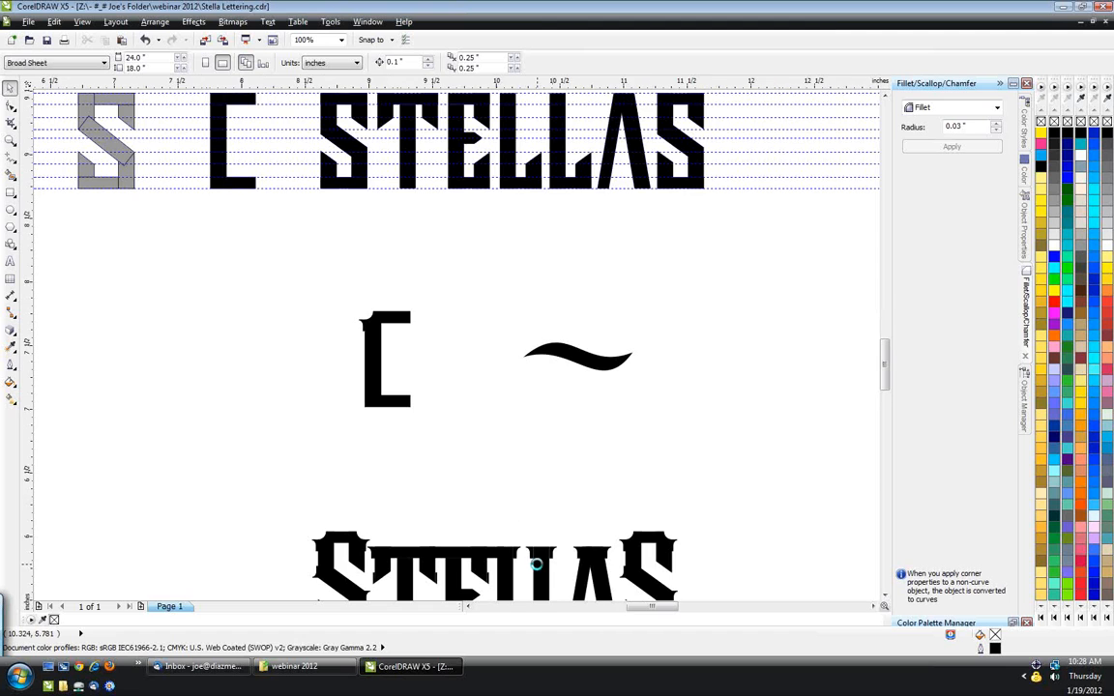
{"action": "scroll", "coordinate": [527, 561], "scroll_direction": "up", "scroll_amount": 2}
{"action": "scroll", "coordinate": [513, 518], "scroll_direction": "down", "scroll_amount": 2}
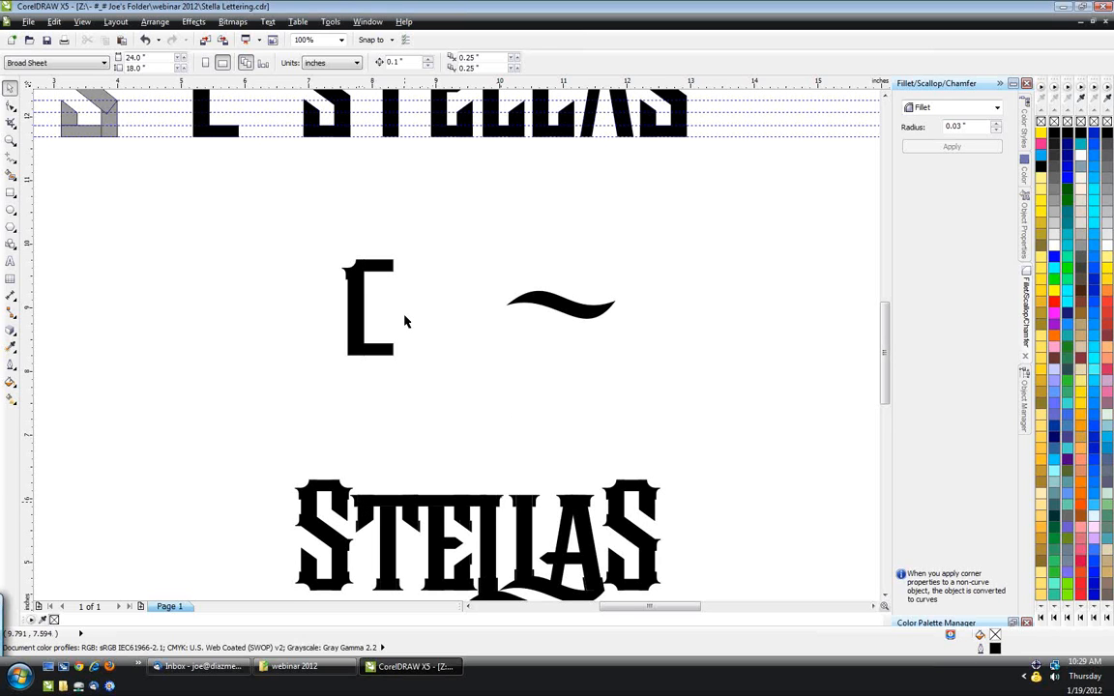
{"action": "scroll", "coordinate": [367, 271], "scroll_direction": "up", "scroll_amount": 2}
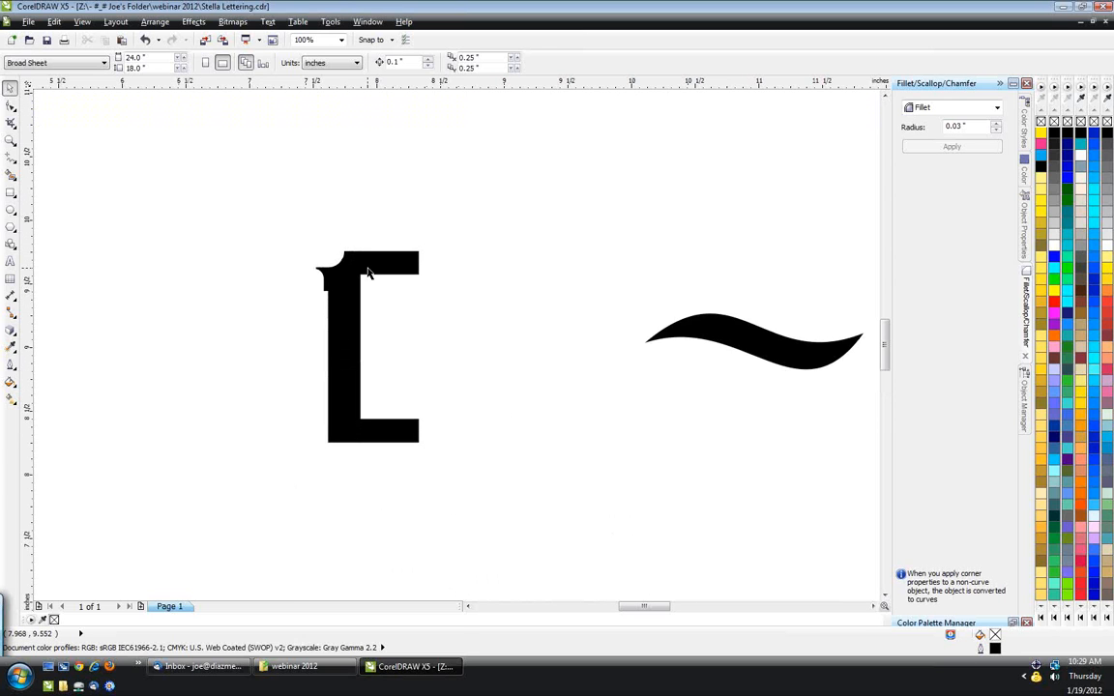
{"action": "scroll", "coordinate": [368, 256], "scroll_direction": "down", "scroll_amount": 1}
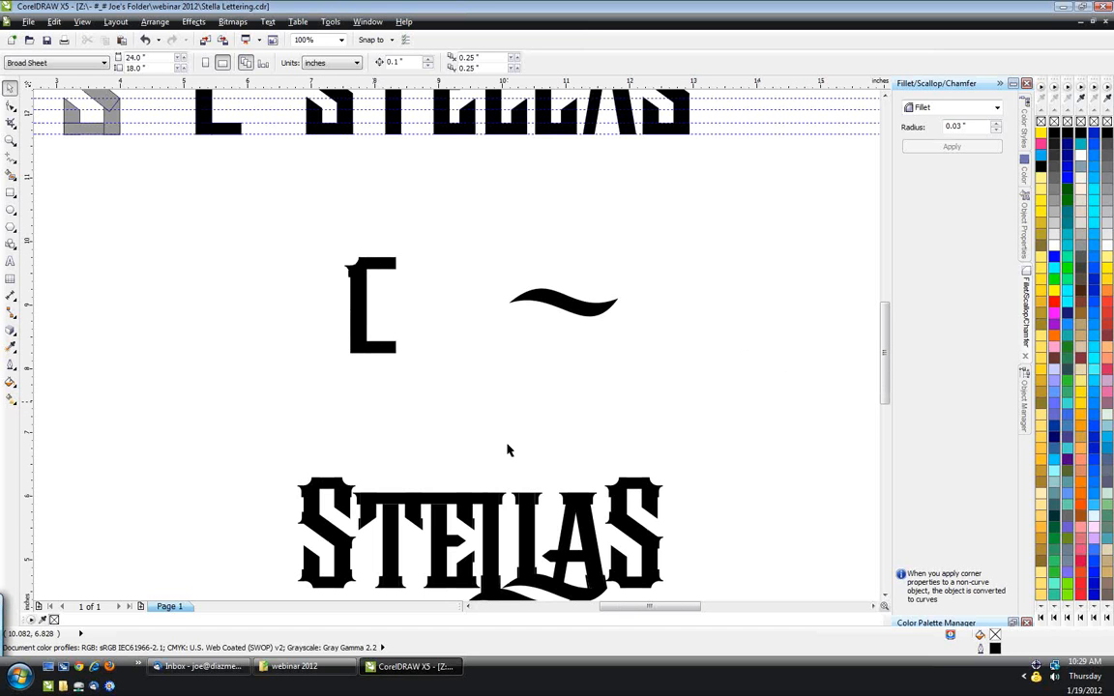
{"action": "scroll", "coordinate": [507, 444], "scroll_direction": "down", "scroll_amount": 1}
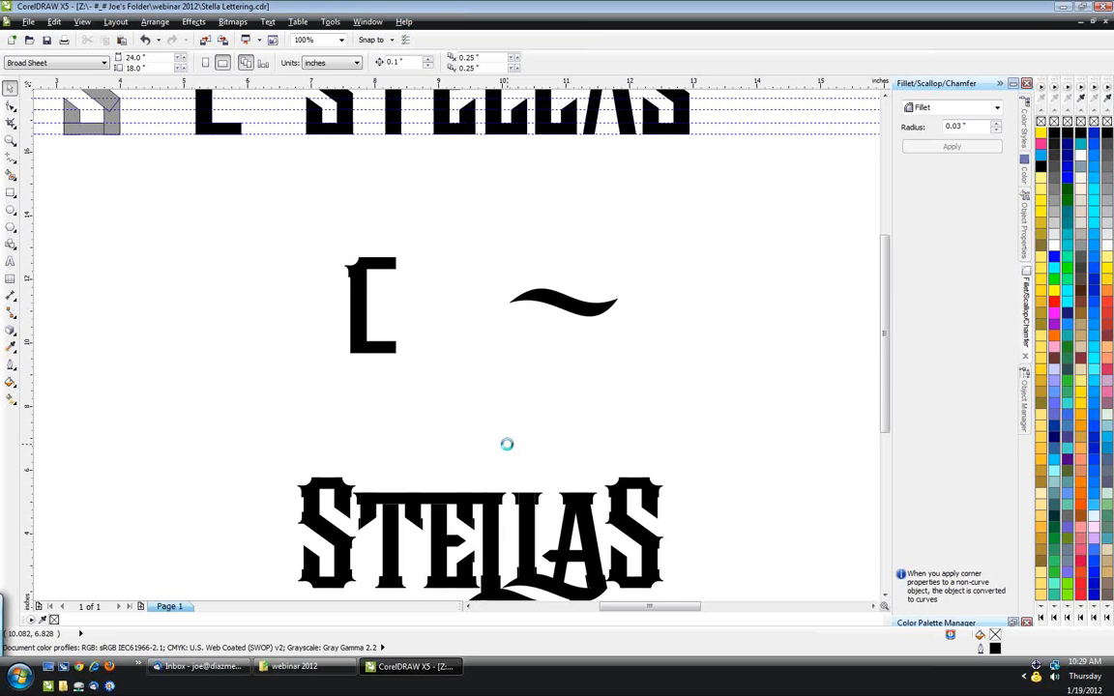
{"action": "scroll", "coordinate": [523, 293], "scroll_direction": "down", "scroll_amount": 1}
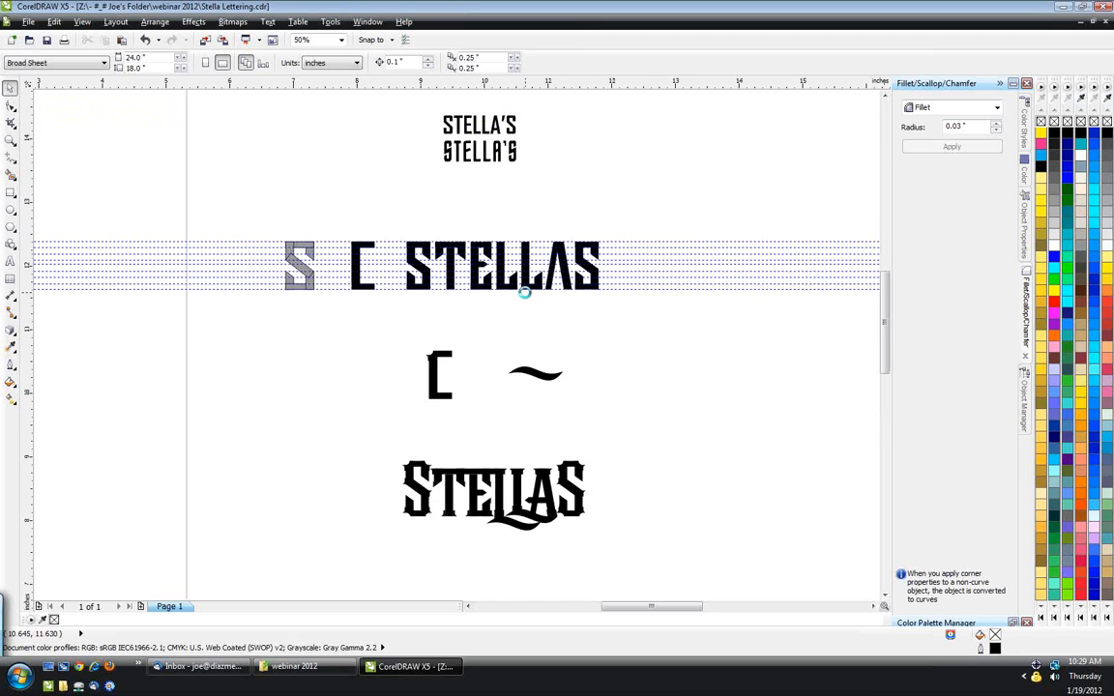
{"action": "scroll", "coordinate": [523, 292], "scroll_direction": "up", "scroll_amount": 1}
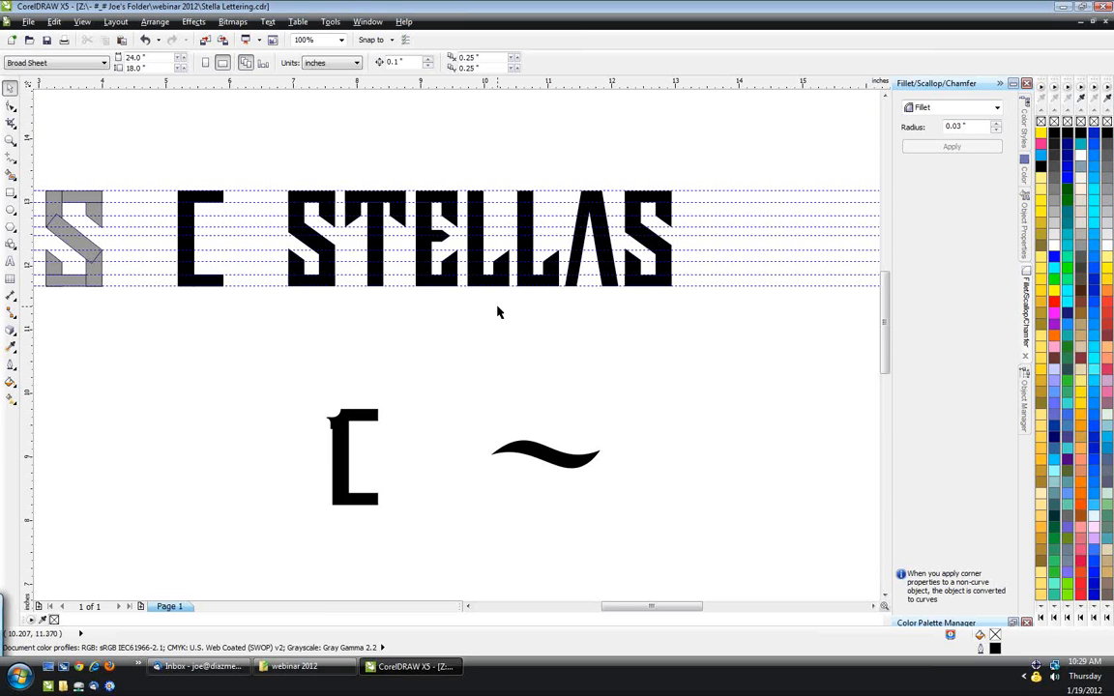
- Examine the full-color Steampunk Stella's artwork below the page, including the ornament and rod details in its letters
{"action": "left_click", "coordinate": [886, 600]}
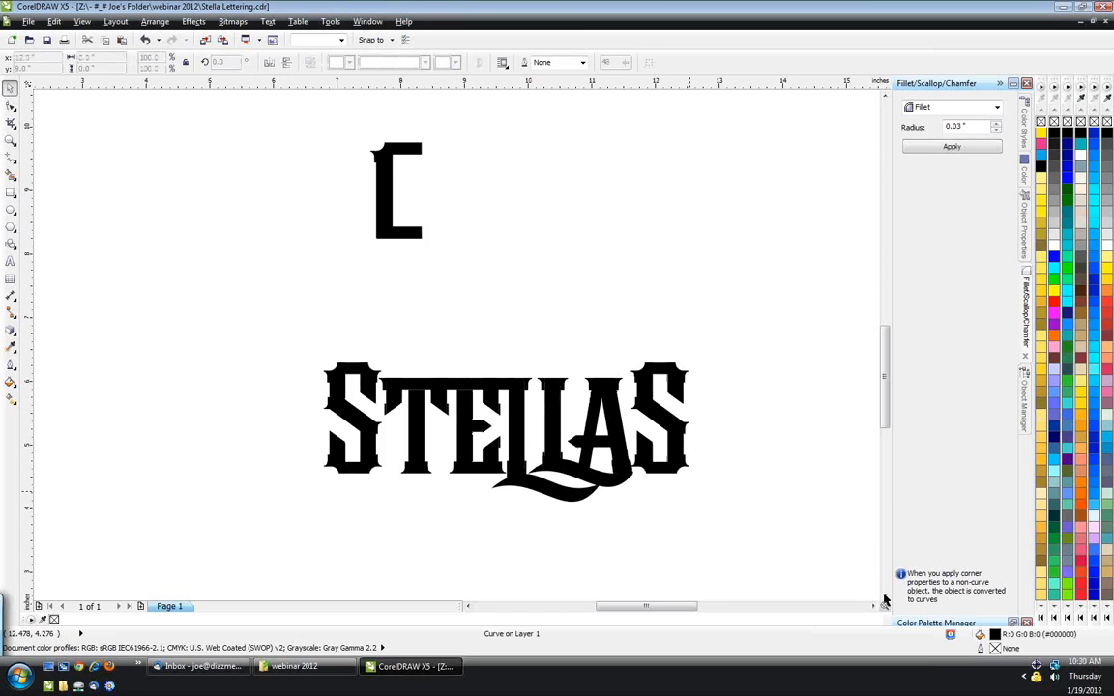
{"action": "left_click", "coordinate": [883, 594]}
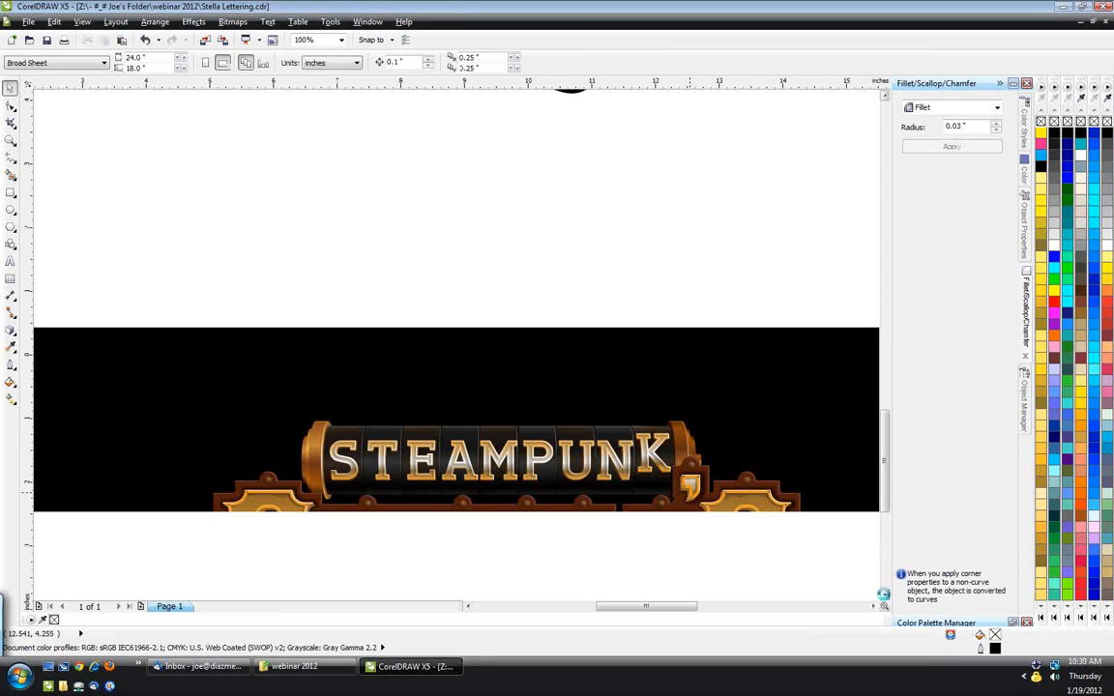
{"action": "left_click", "coordinate": [883, 594]}
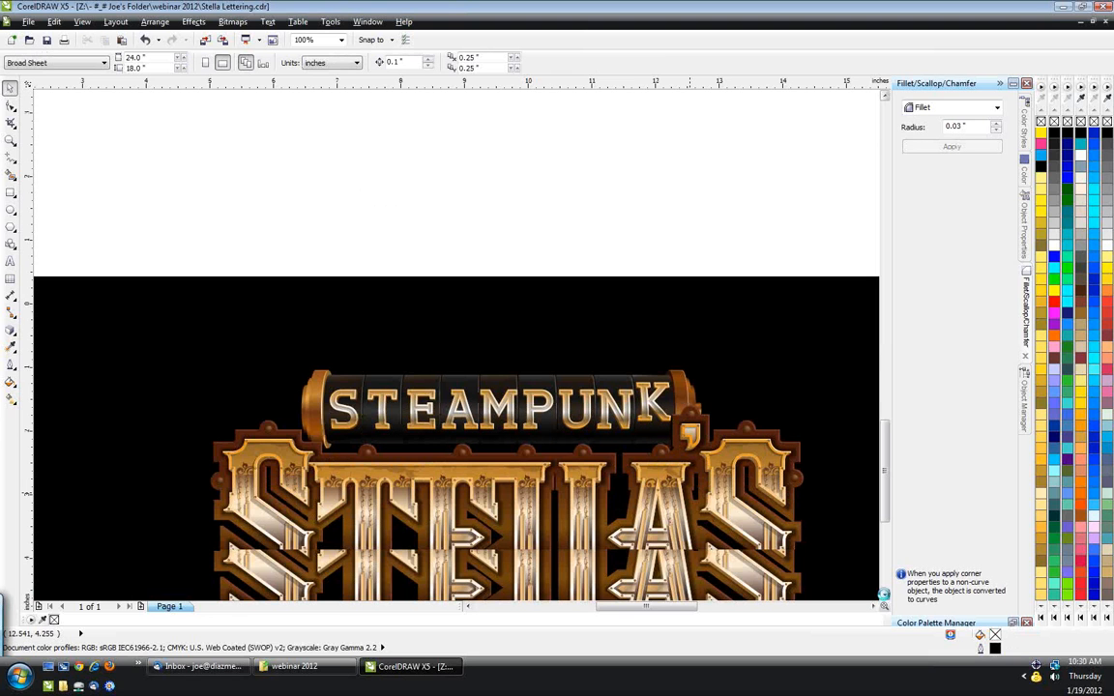
{"action": "left_click", "coordinate": [883, 594]}
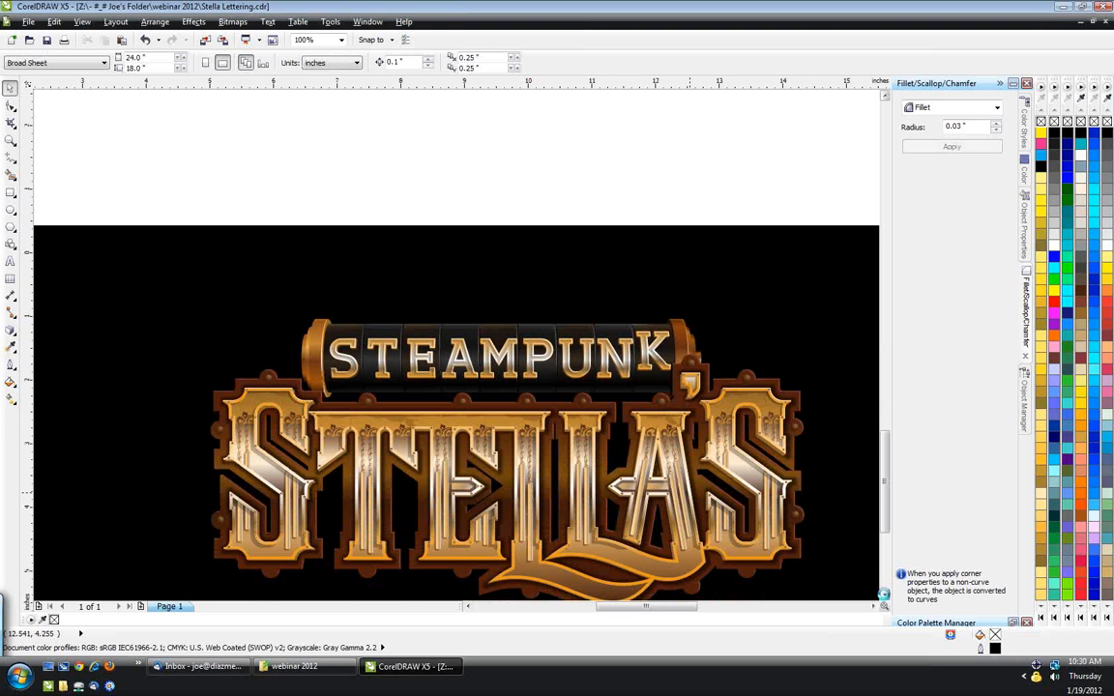
{"action": "left_click", "coordinate": [883, 594]}
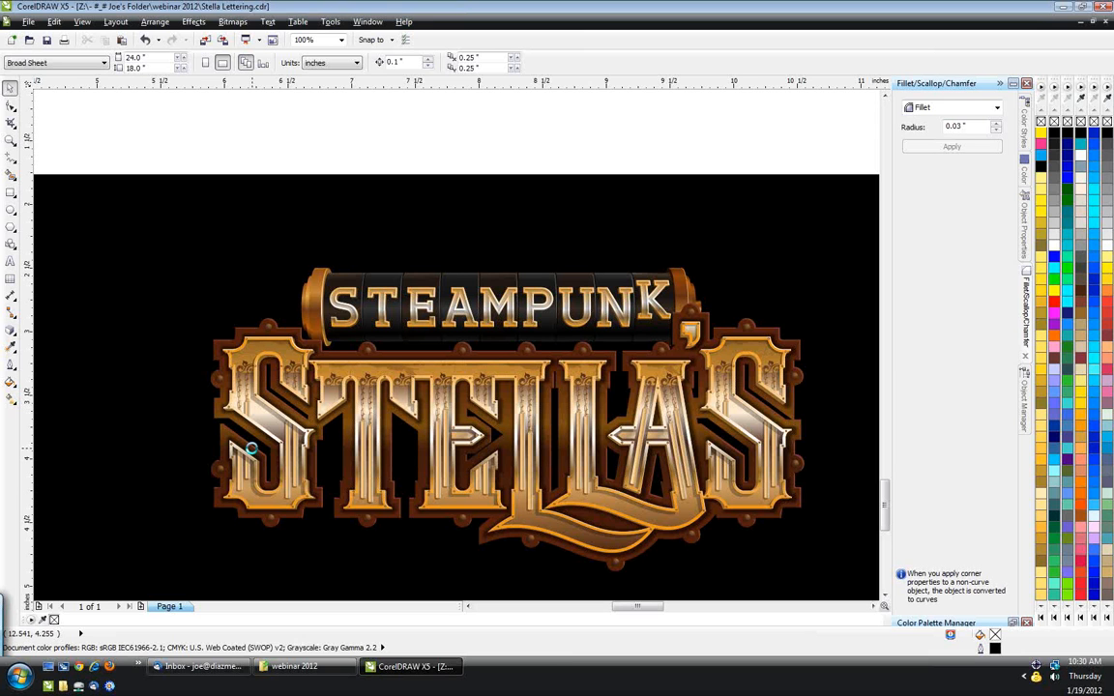
{"action": "scroll", "coordinate": [250, 448], "scroll_direction": "up", "scroll_amount": 2}
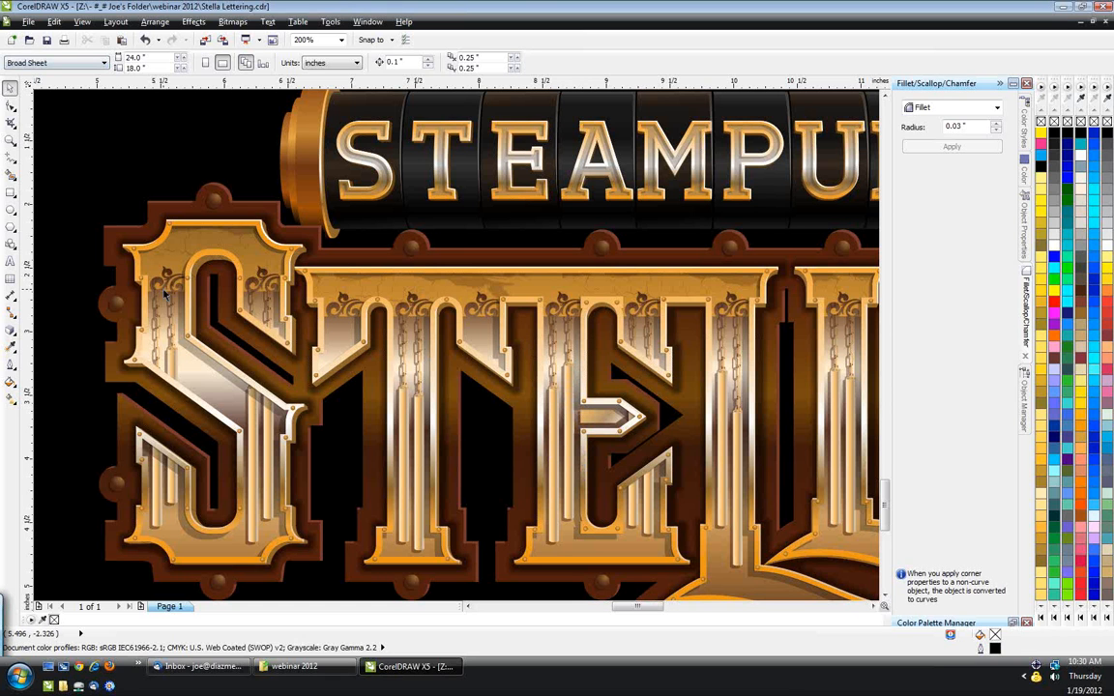
- Draw a rectangle about 1.48 by 1.45 inches on the black background beside the logo and another about 0.9 by 0.38 inches above it
{"action": "left_click", "coordinate": [165, 295]}
{"action": "left_click", "coordinate": [10, 191]}
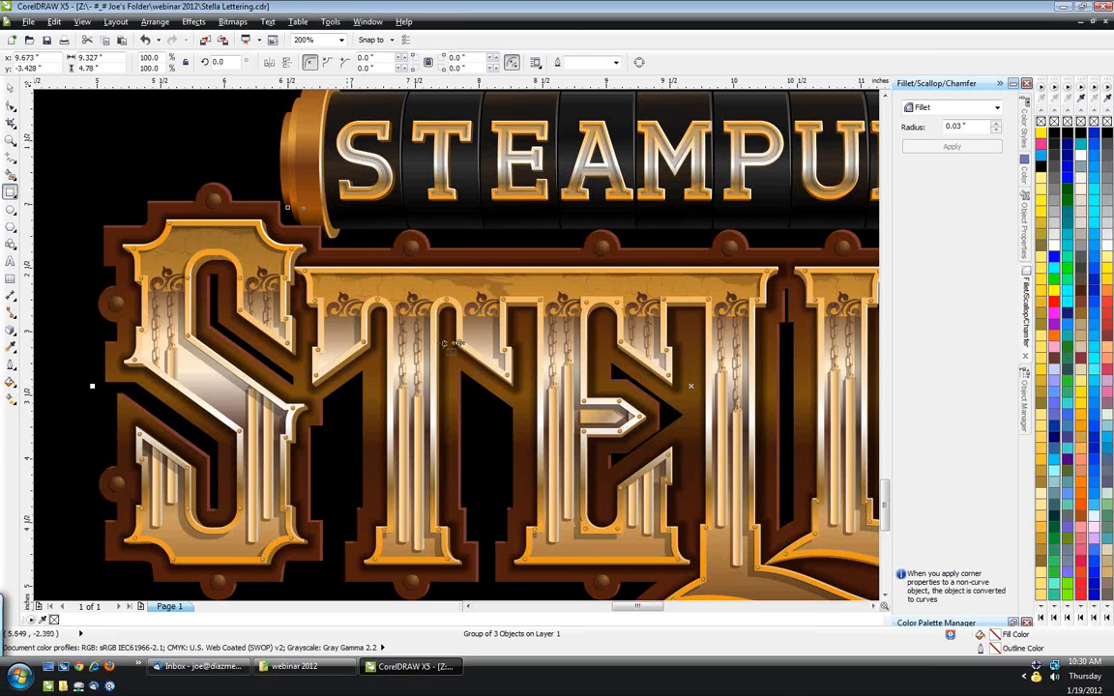
{"action": "scroll", "coordinate": [442, 344], "scroll_direction": "down", "scroll_amount": 2}
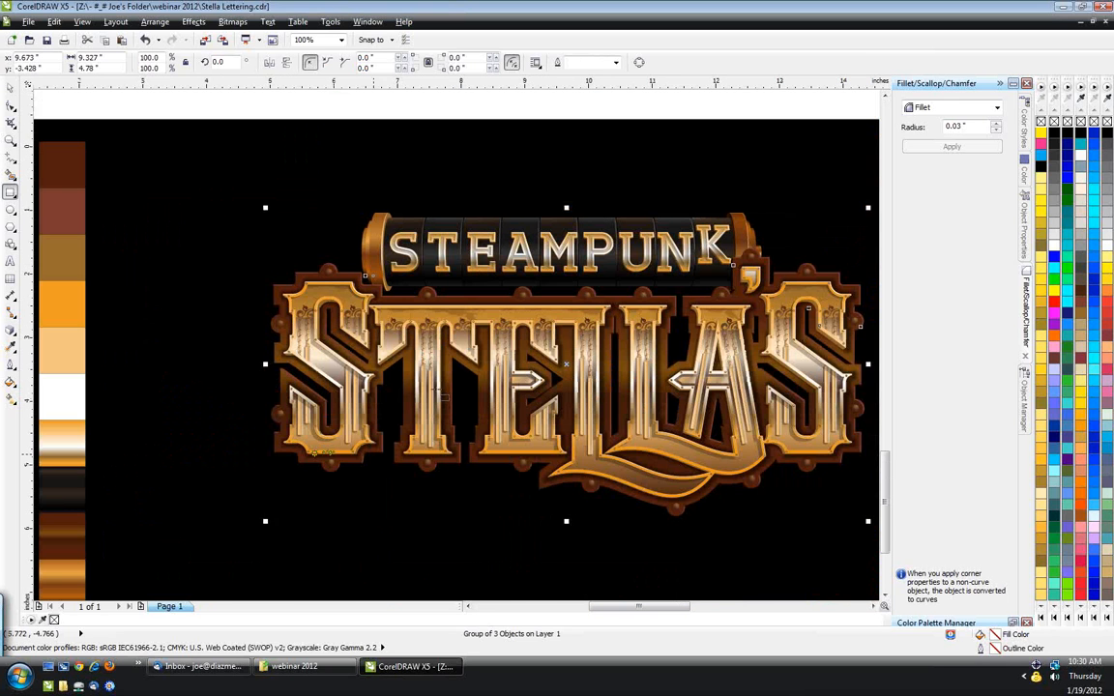
{"action": "left_click_drag", "start_coordinate": [149, 140], "coordinate": [252, 240]}
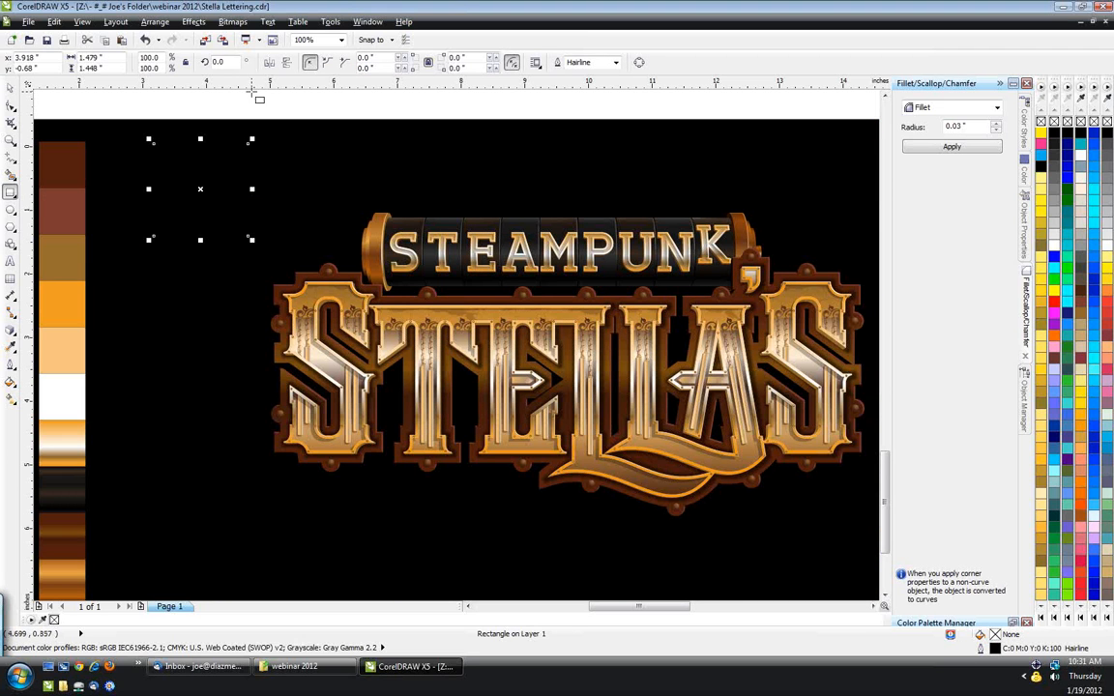
{"action": "left_click_drag", "start_coordinate": [259, 94], "coordinate": [317, 119]}
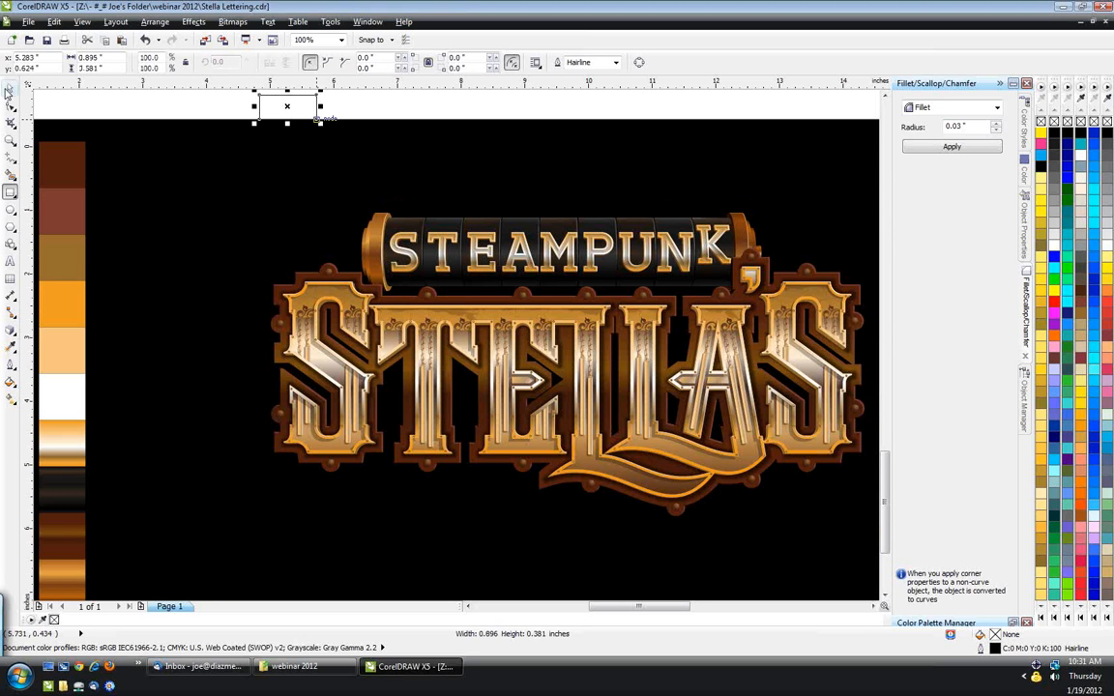
- Fill the large rectangle with 50% gray (#808080) and the small rectangle with Bright Red
{"action": "key", "text": "space"}
{"action": "left_click", "coordinate": [206, 206]}
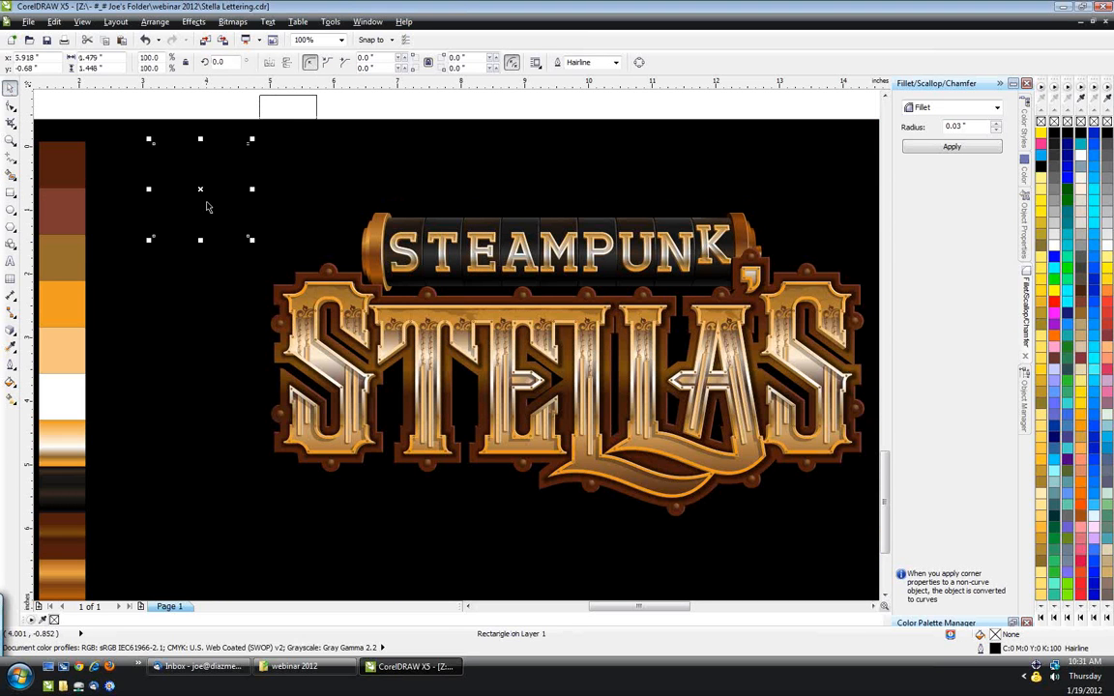
{"action": "left_click", "coordinate": [1054, 189]}
{"action": "left_click", "coordinate": [296, 108]}
{"action": "left_click", "coordinate": [1081, 291]}
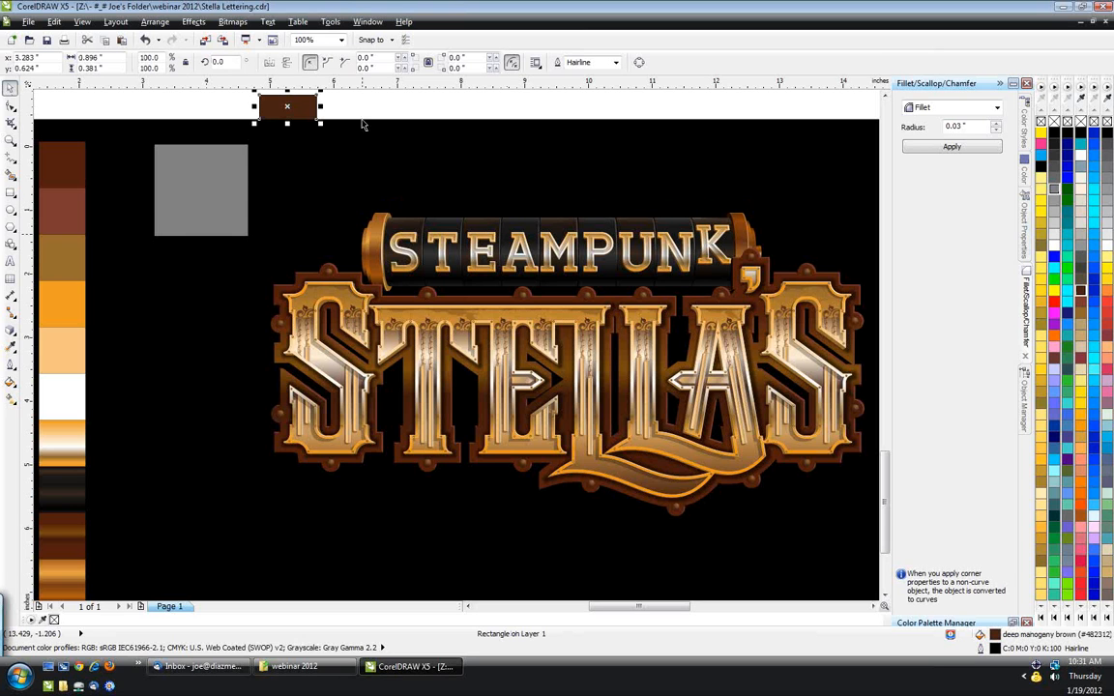
{"action": "left_click", "coordinate": [1108, 324]}
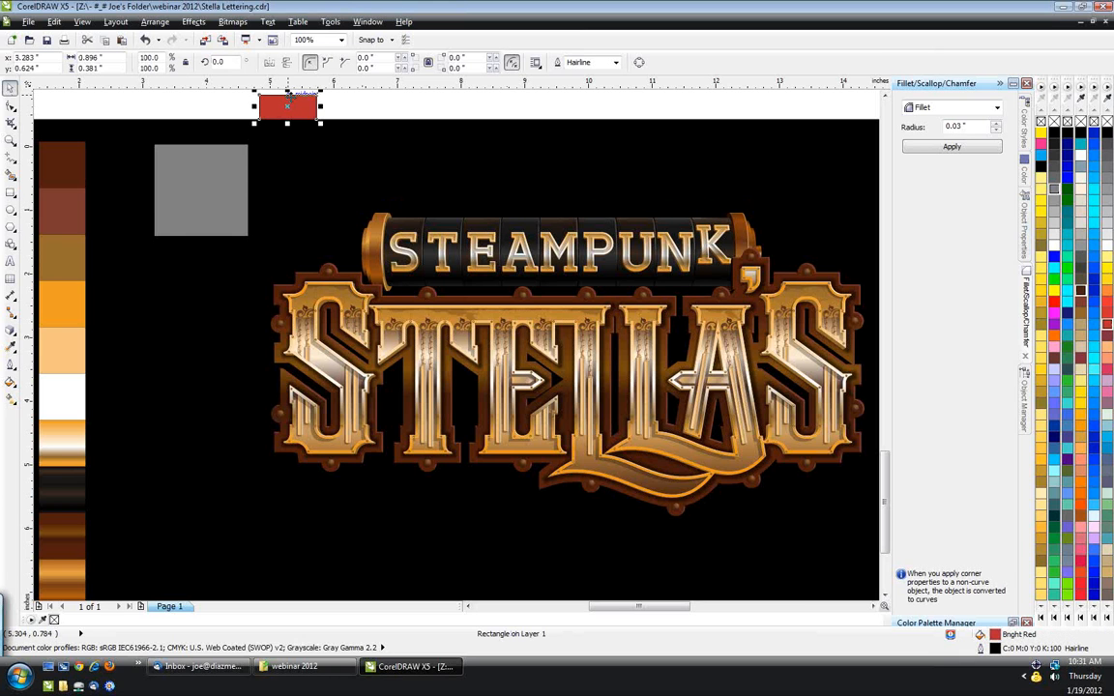
- Move the red rectangle so it overlaps the gray square's right edge, and PowerClip it inside the gray square
{"action": "left_click_drag", "start_coordinate": [288, 96], "coordinate": [242, 175]}
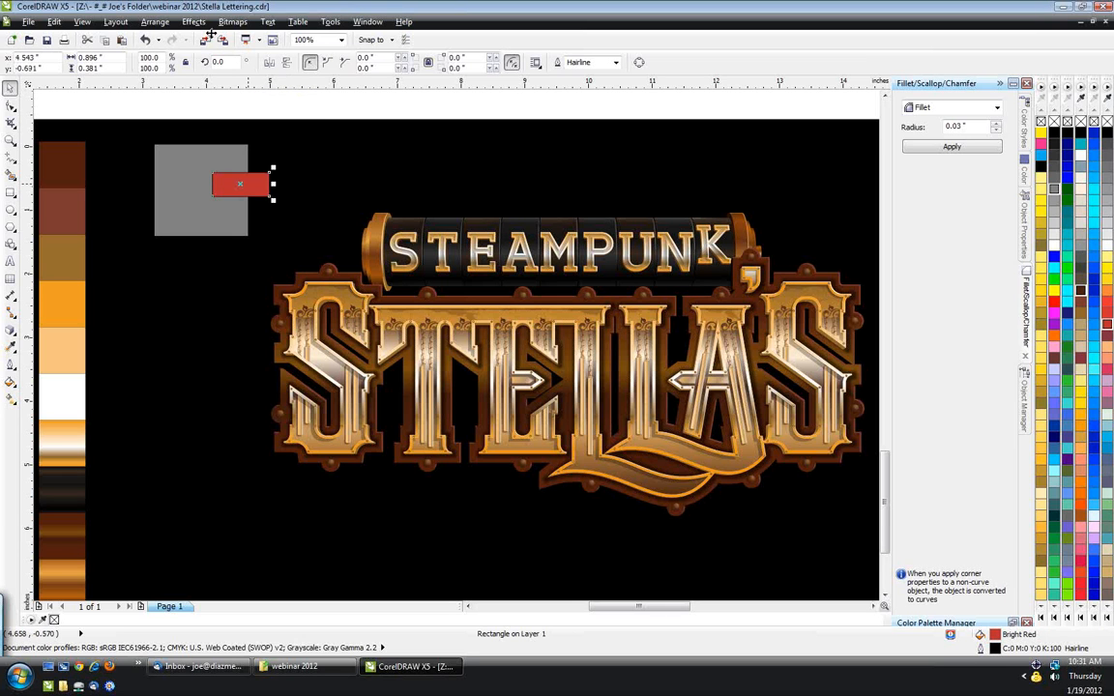
{"action": "left_click", "coordinate": [195, 22]}
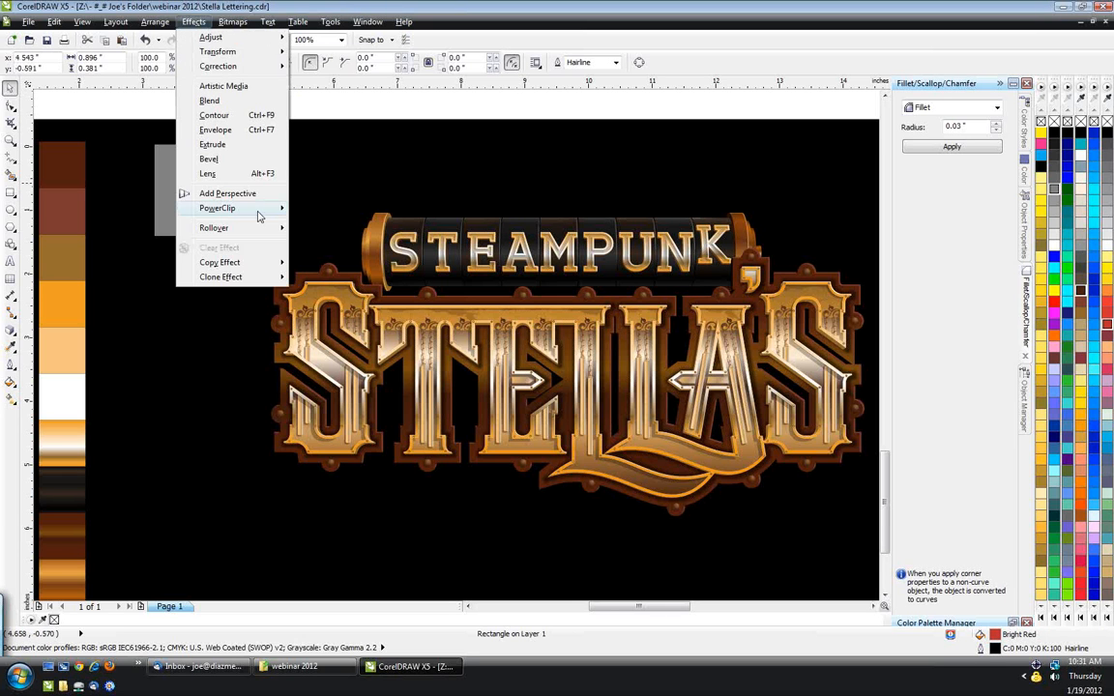
{"action": "mouse_move", "coordinate": [247, 208]}
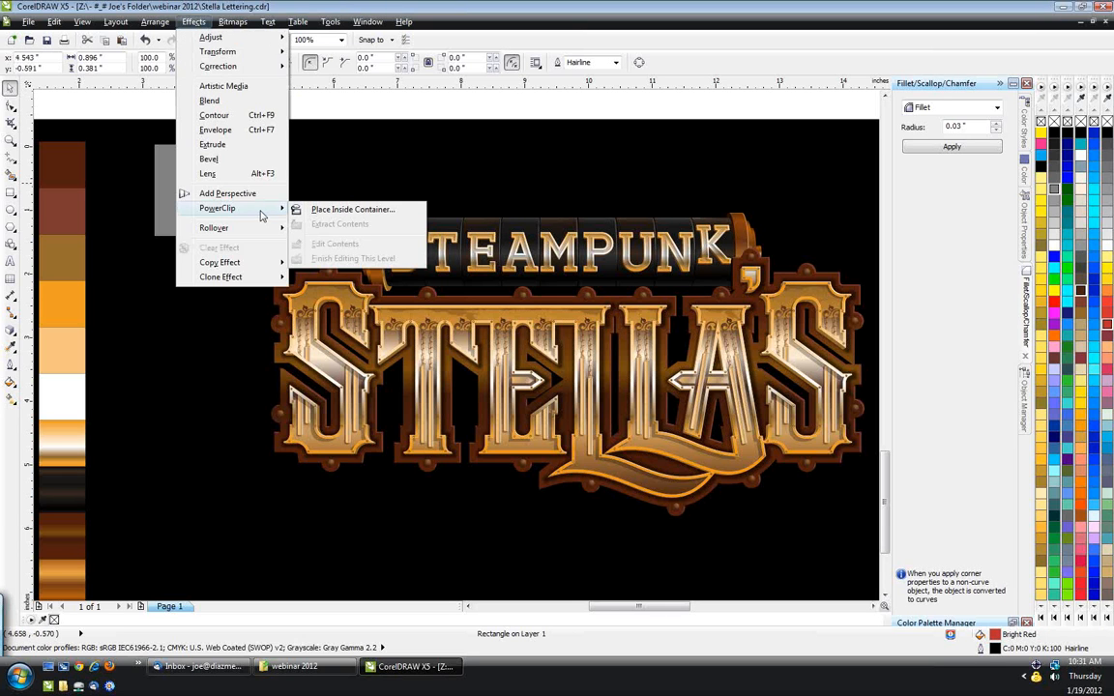
{"action": "left_click", "coordinate": [352, 210]}
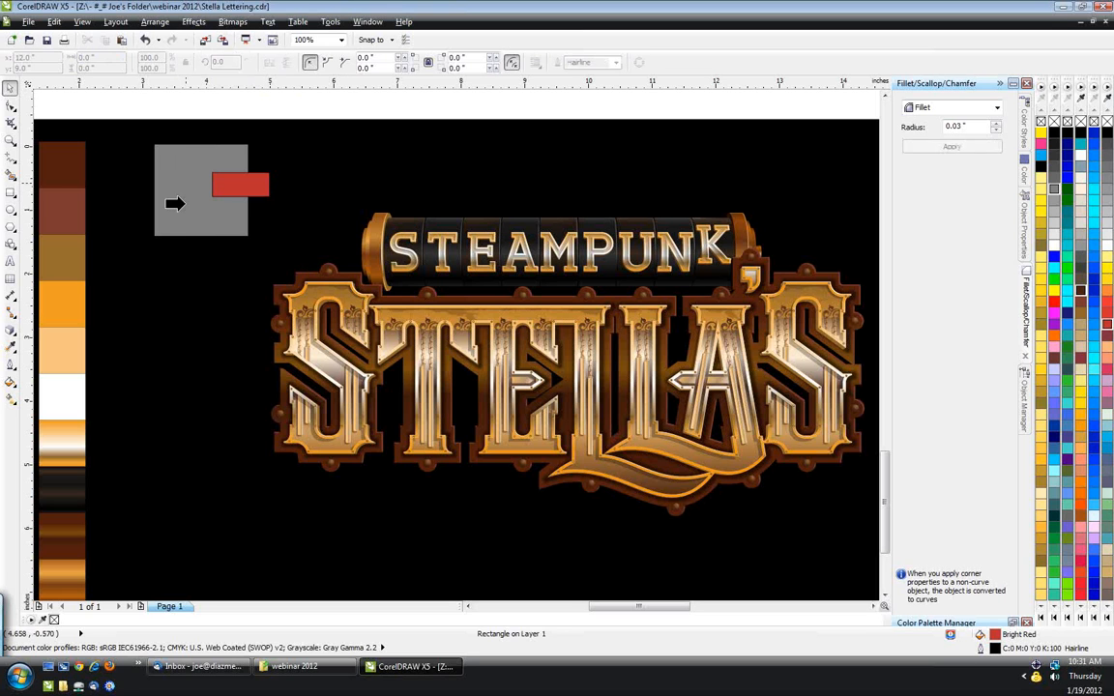
{"action": "left_click", "coordinate": [174, 203]}
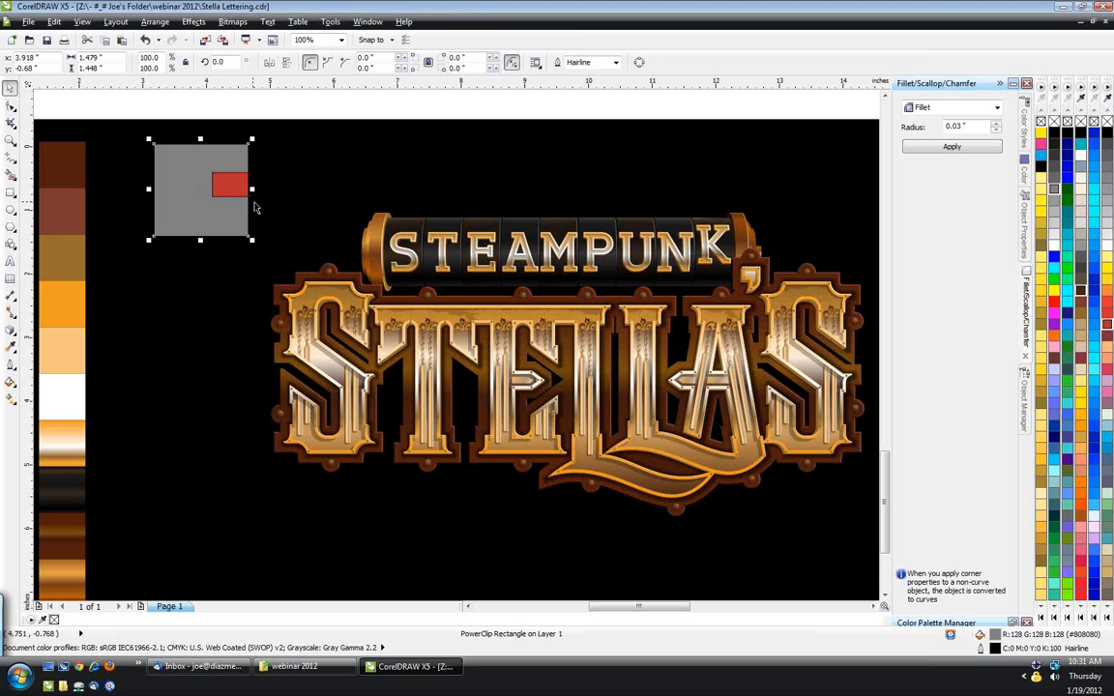
{"action": "left_click", "coordinate": [228, 108]}
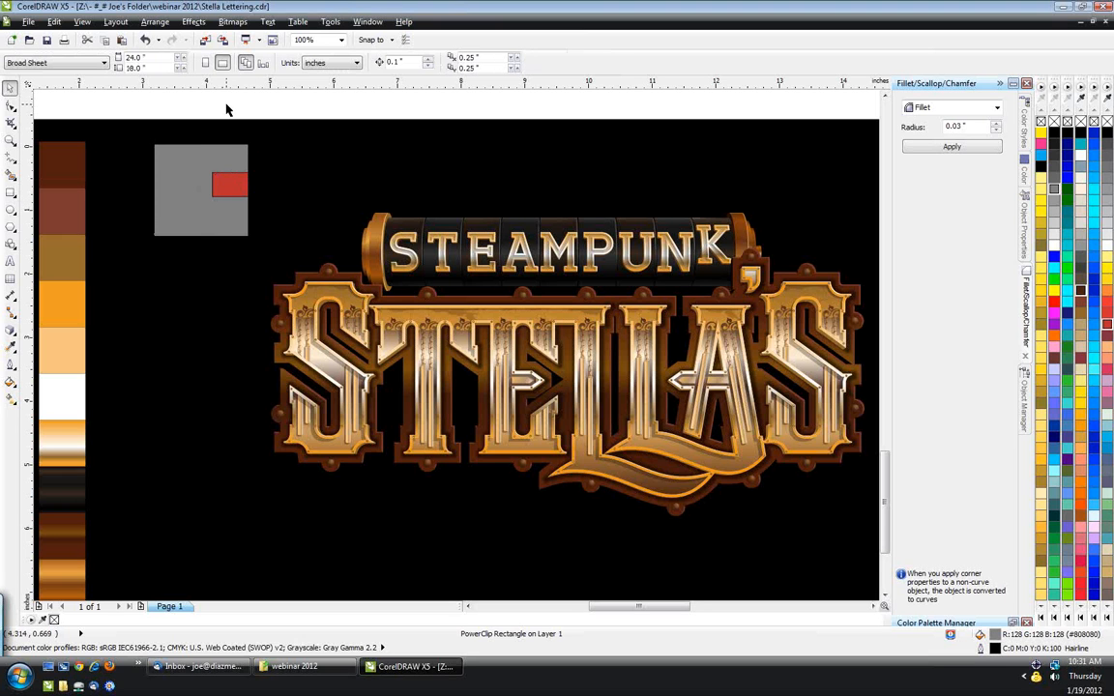
- Open the gray square's PowerClip contents for editing and examine the red rectangle against the container outline
{"action": "left_click", "coordinate": [185, 167]}
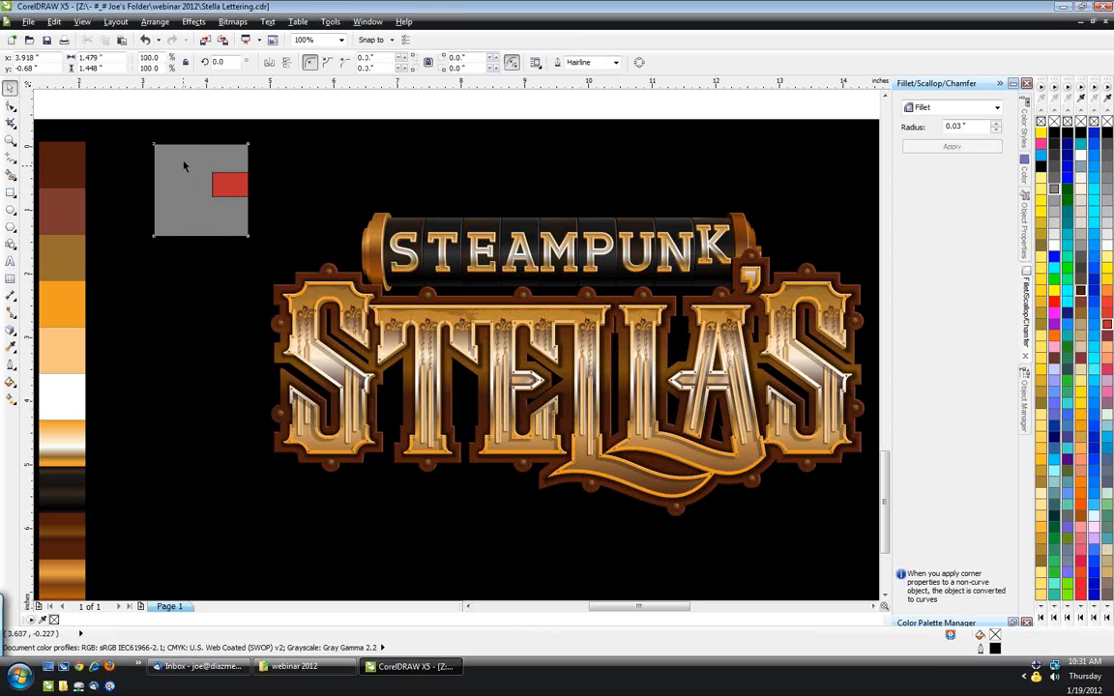
{"action": "right_click", "coordinate": [185, 168]}
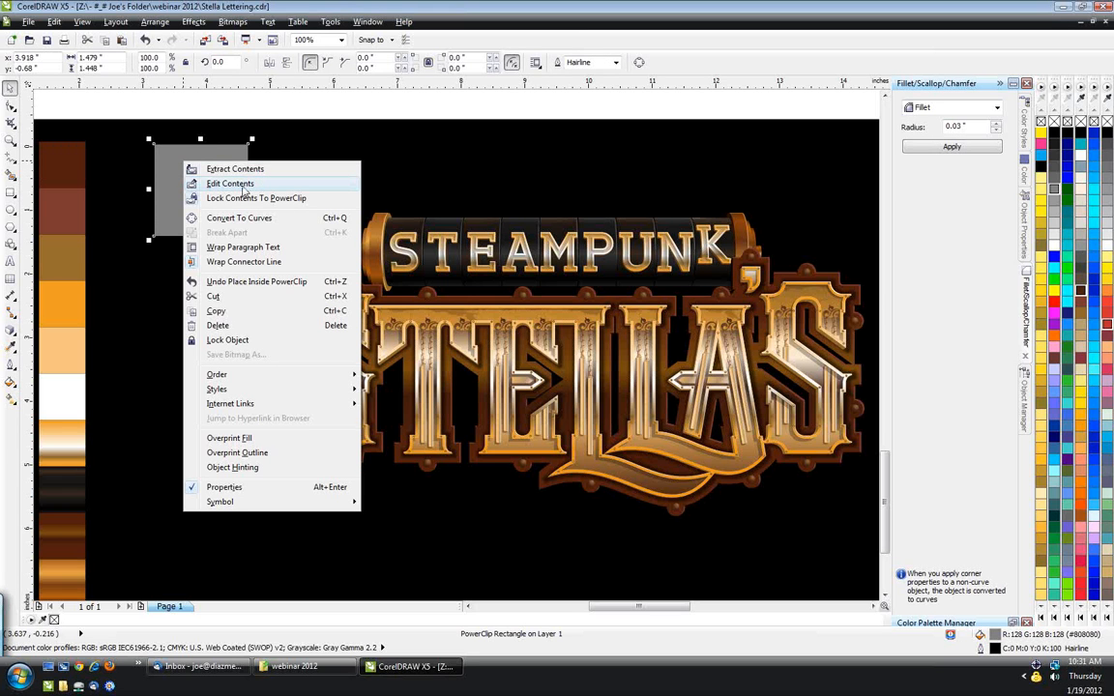
{"action": "left_click", "coordinate": [228, 106]}
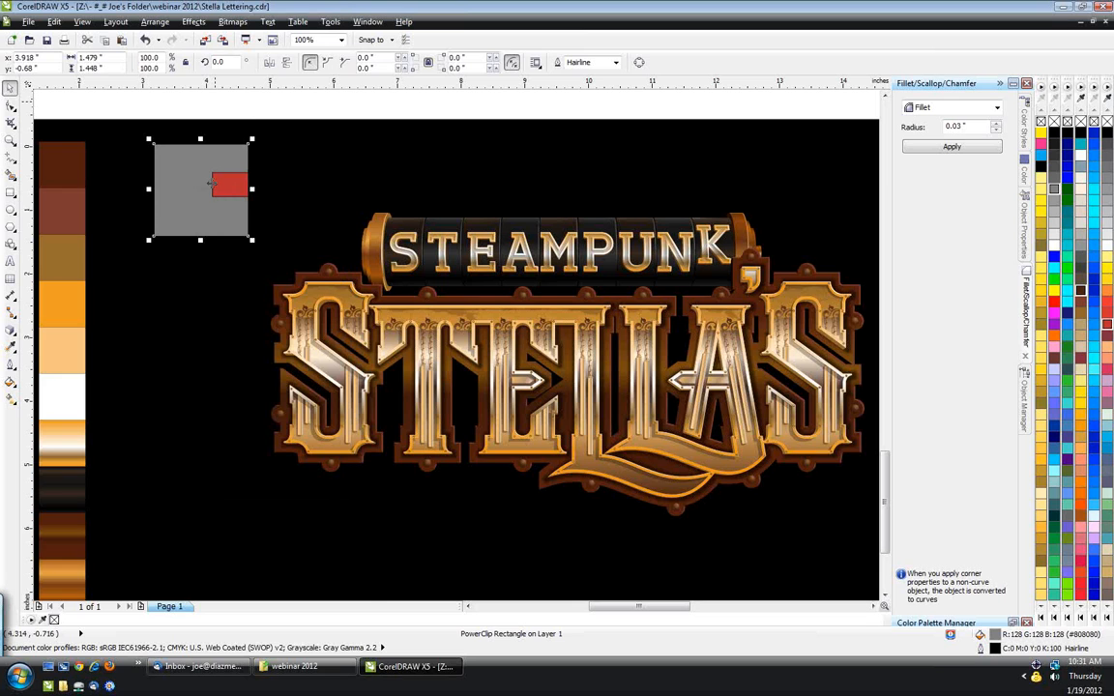
{"action": "left_click", "coordinate": [182, 161], "text": "ctrl"}
{"action": "left_click", "coordinate": [200, 179]}
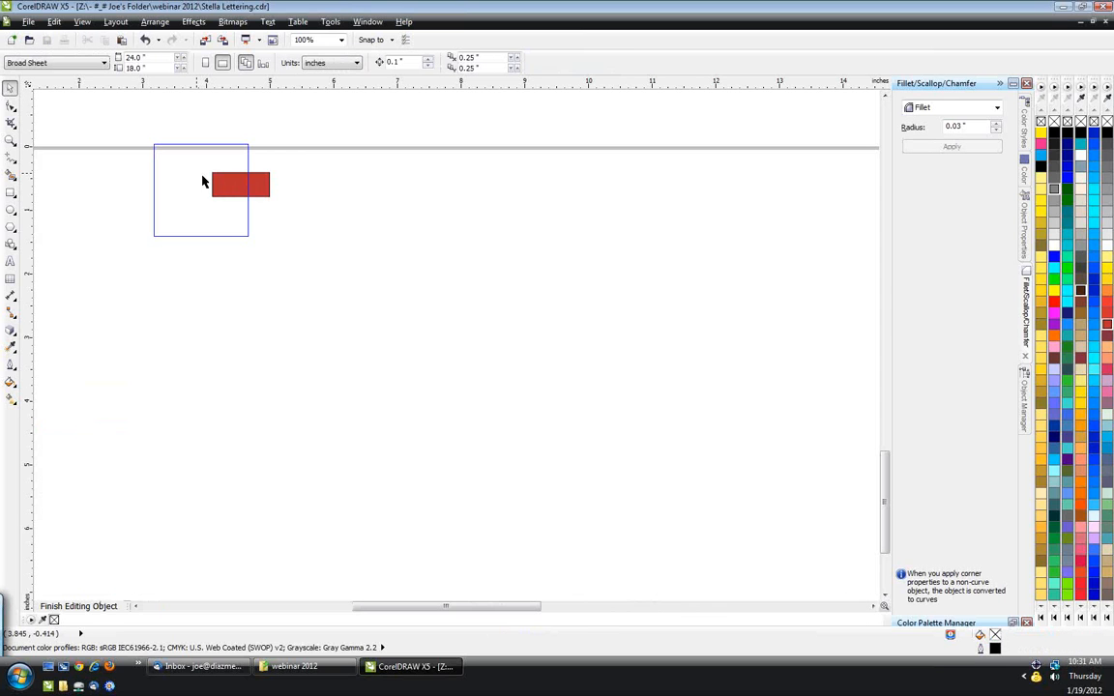
{"action": "scroll", "coordinate": [300, 239], "scroll_direction": "down", "scroll_amount": 2}
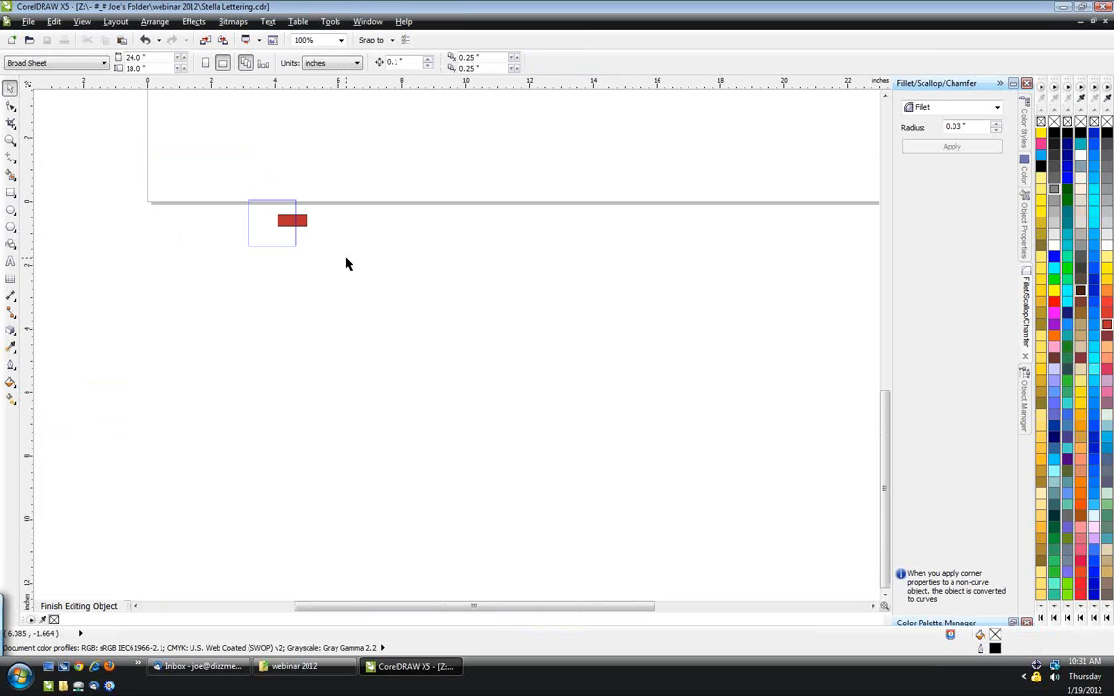
{"action": "scroll", "coordinate": [439, 299], "scroll_direction": "up", "scroll_amount": 2}
{"action": "scroll", "coordinate": [483, 336], "scroll_direction": "down", "scroll_amount": 1}
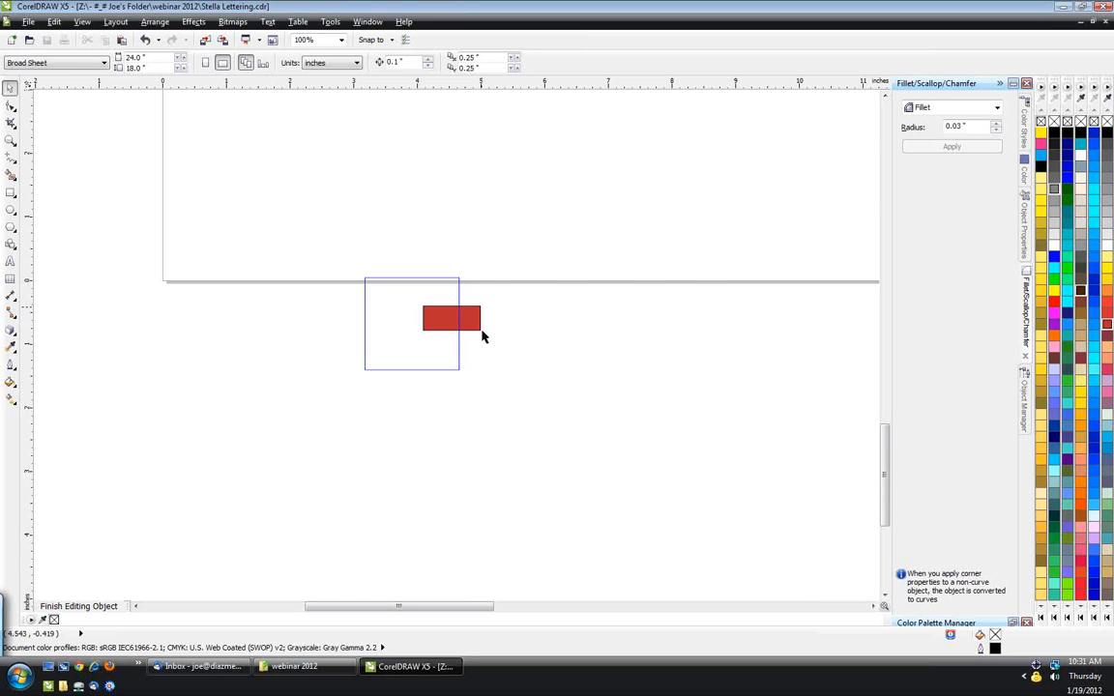
{"action": "scroll", "coordinate": [482, 335], "scroll_direction": "down", "scroll_amount": 3}
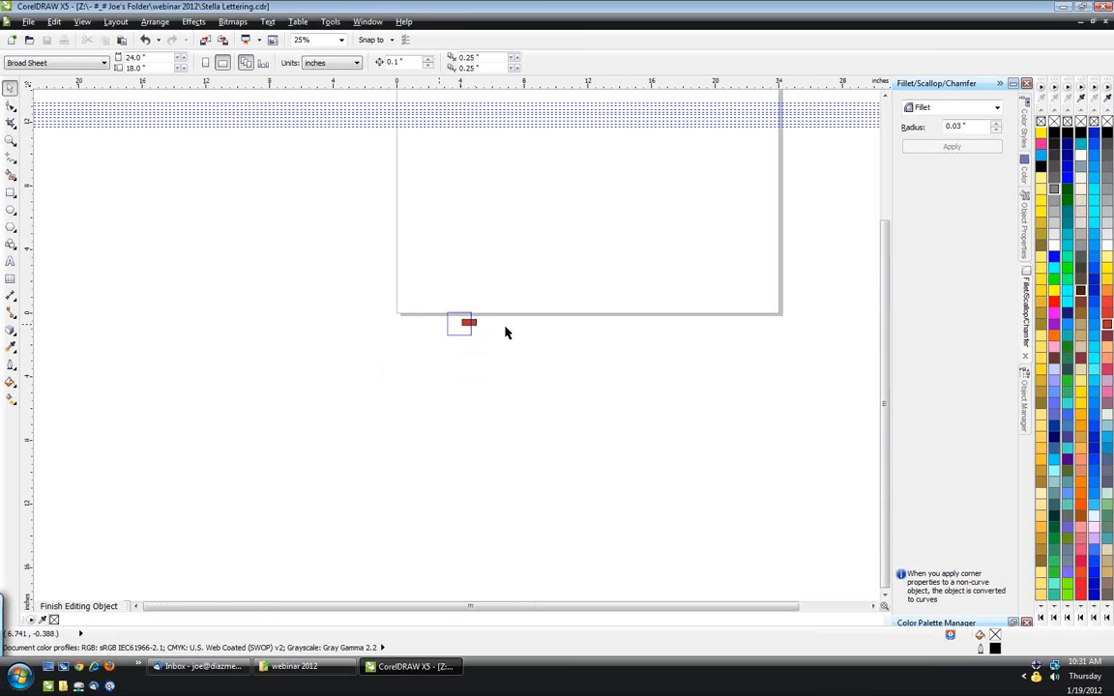
{"action": "scroll", "coordinate": [459, 331], "scroll_direction": "up", "scroll_amount": 1}
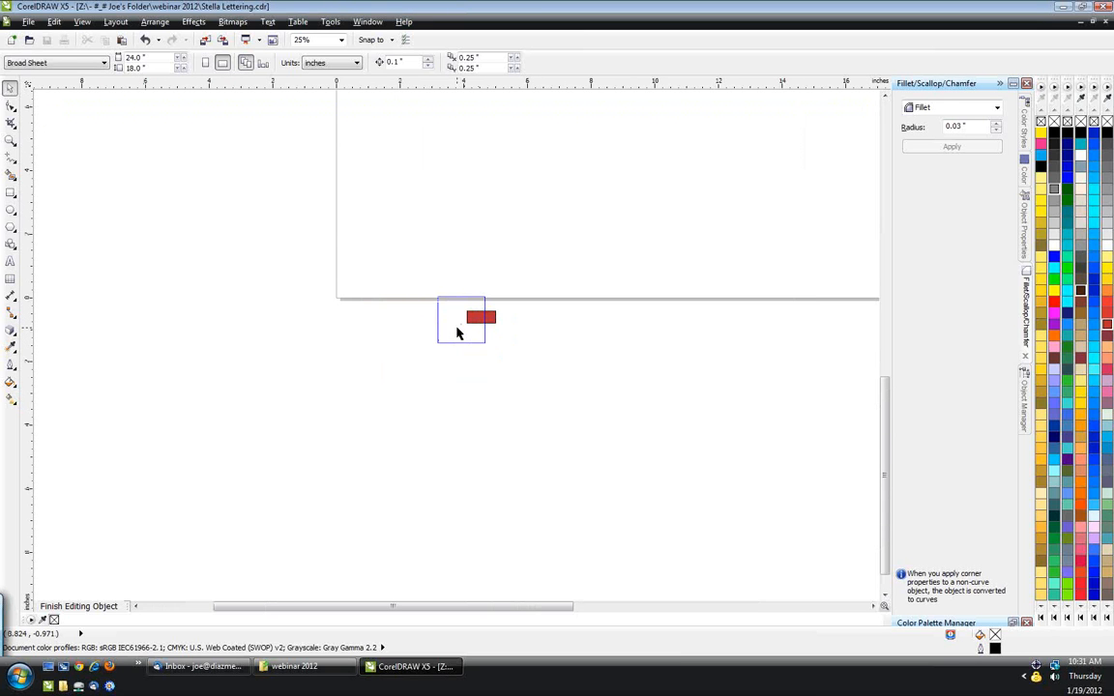
- Enlarge the red rectangle inside the PowerClip to about 2.57 inches wide and 1.35 inches high
{"action": "scroll", "coordinate": [459, 333], "scroll_direction": "up", "scroll_amount": 1}
{"action": "scroll", "coordinate": [505, 298], "scroll_direction": "up", "scroll_amount": 1}
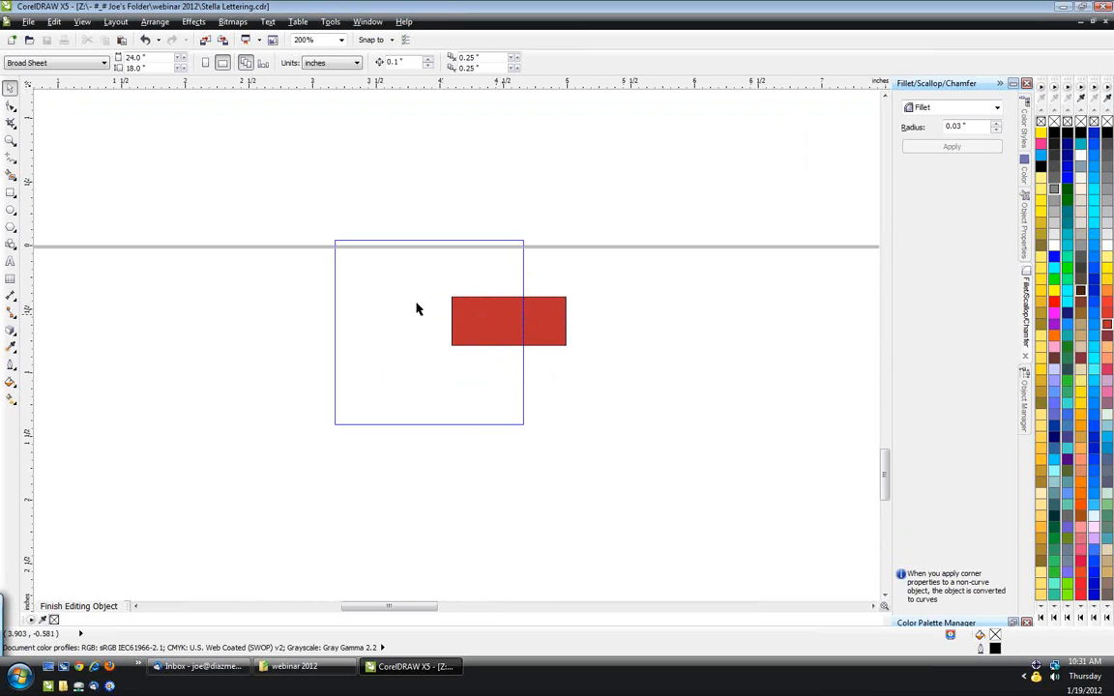
{"action": "left_click", "coordinate": [534, 324]}
{"action": "left_click_drag", "start_coordinate": [508, 345], "coordinate": [542, 469]}
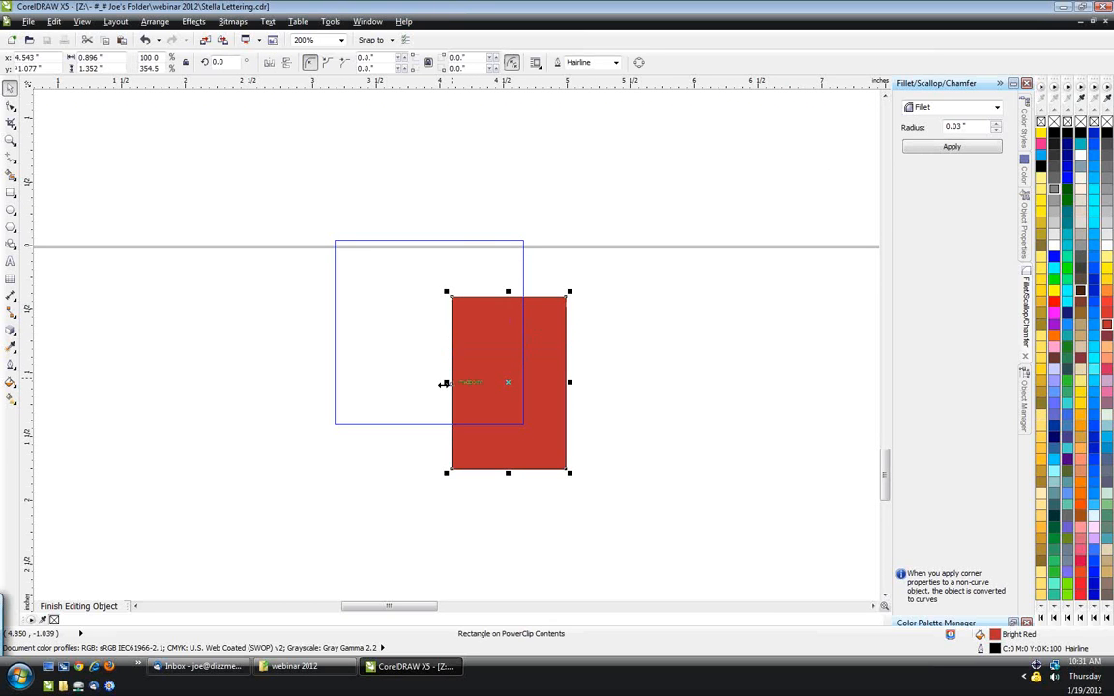
{"action": "left_click_drag", "start_coordinate": [451, 381], "coordinate": [234, 390]}
- Apply a linear transparency fading the red rectangle downward from its upper edge, and finish editing the PowerClip
{"action": "left_click", "coordinate": [10, 329]}
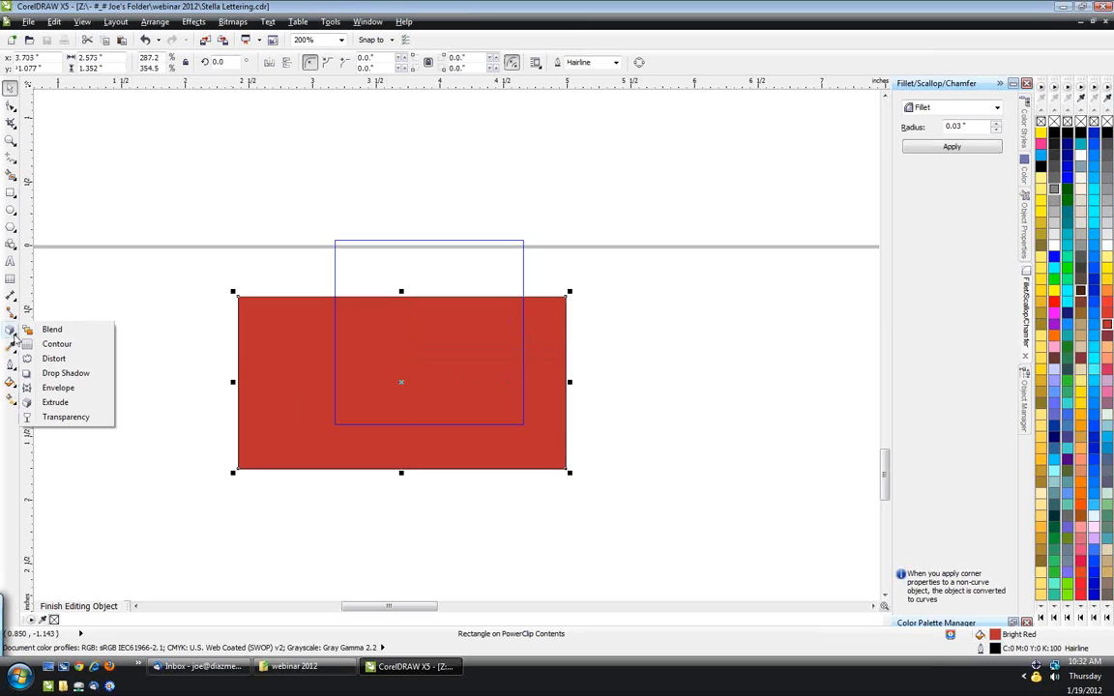
{"action": "left_click", "coordinate": [66, 417]}
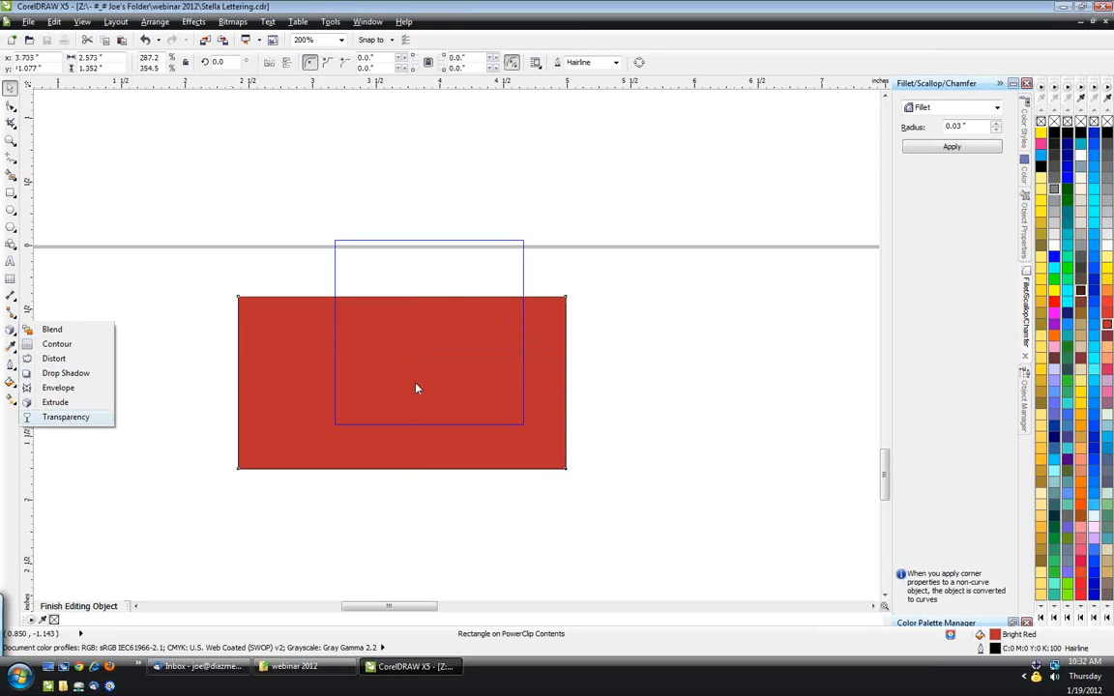
{"action": "left_click_drag", "start_coordinate": [435, 310], "coordinate": [436, 413]}
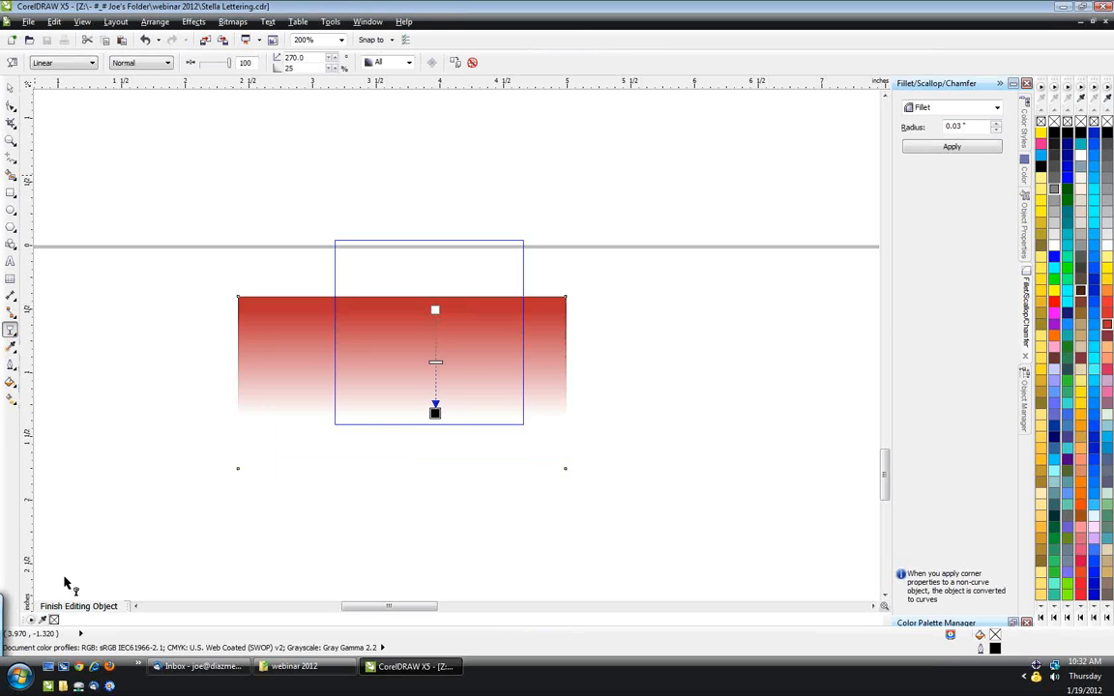
{"action": "left_click", "coordinate": [77, 607]}
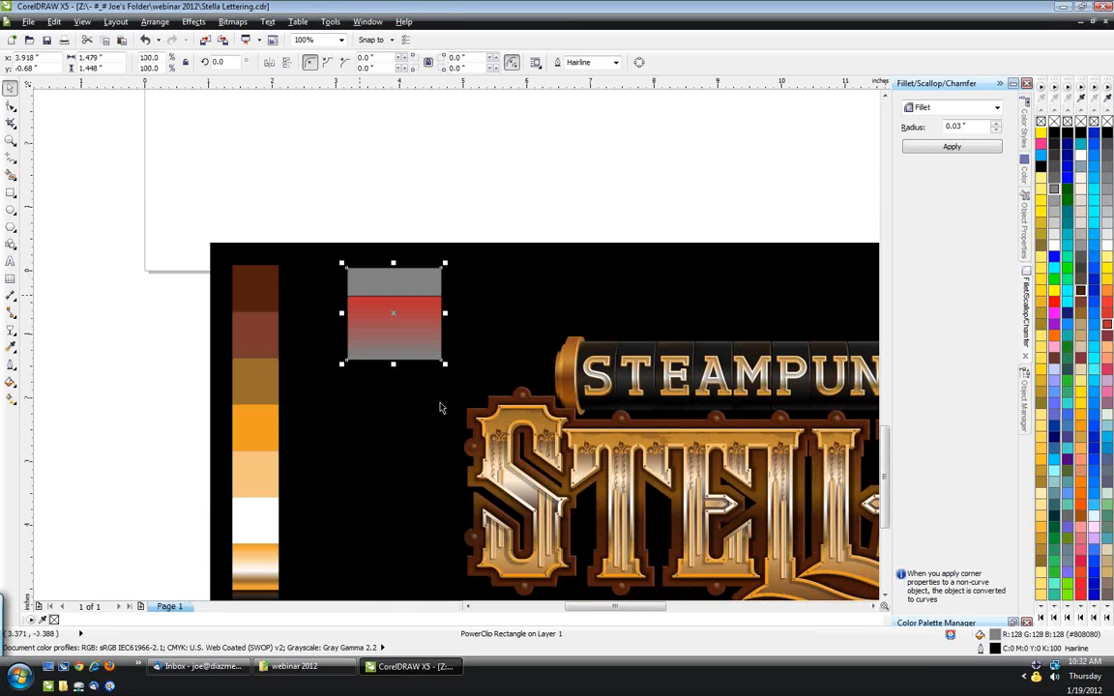
- Ungroup all nested groups in the Steampunk Stella lettering artwork
{"action": "scroll", "coordinate": [538, 504], "scroll_direction": "up", "scroll_amount": 1}
{"action": "left_click", "coordinate": [523, 366]}
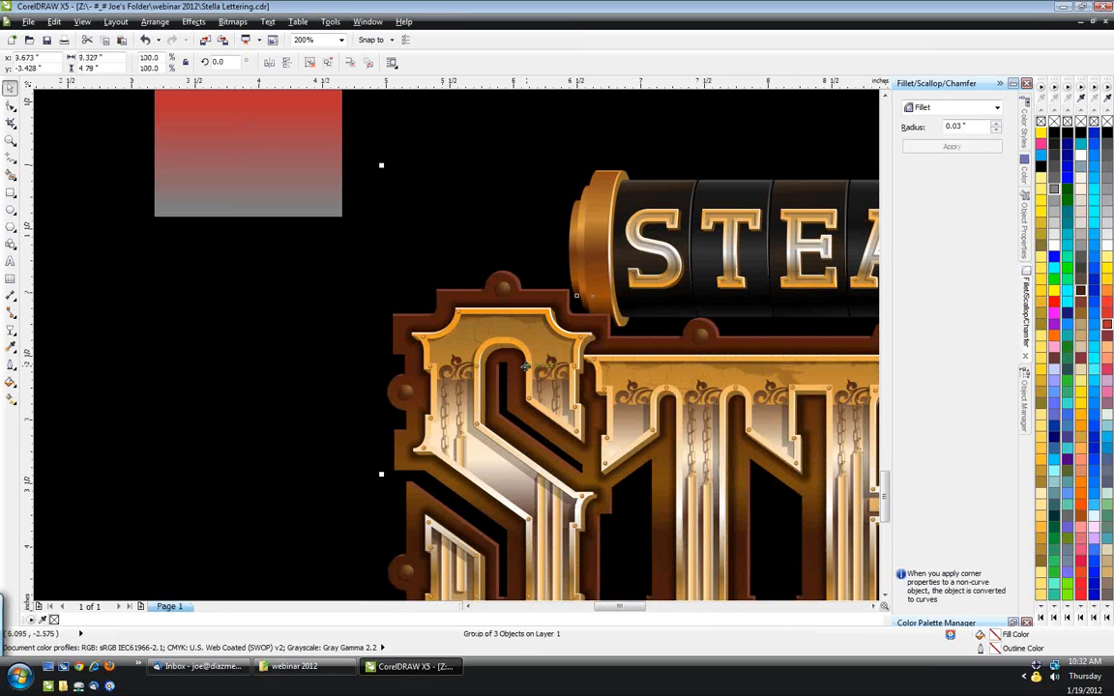
{"action": "left_click", "coordinate": [477, 461], "text": "ctrl"}
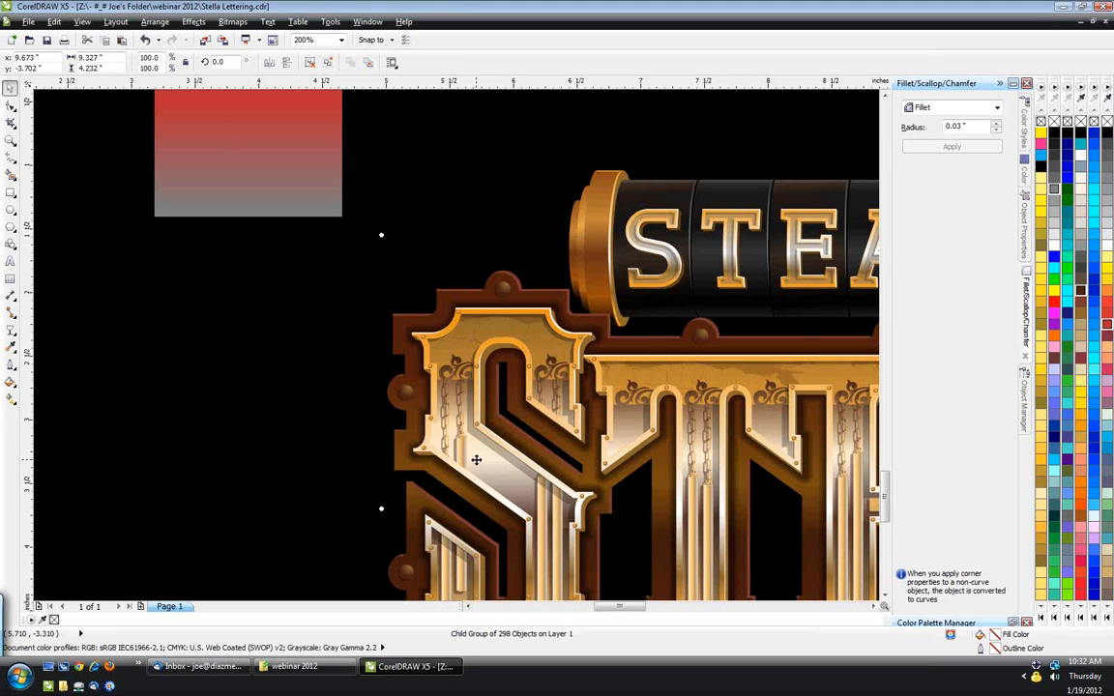
{"action": "right_click", "coordinate": [475, 173]}
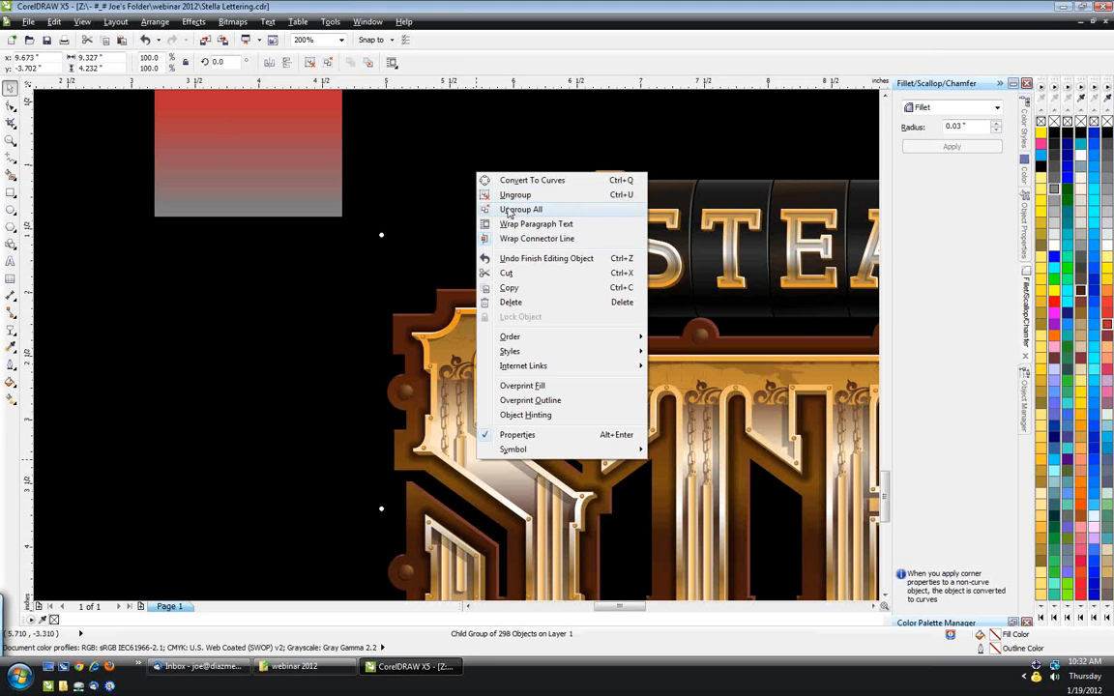
{"action": "key", "text": "Escape"}
{"action": "left_click", "coordinate": [619, 246]}
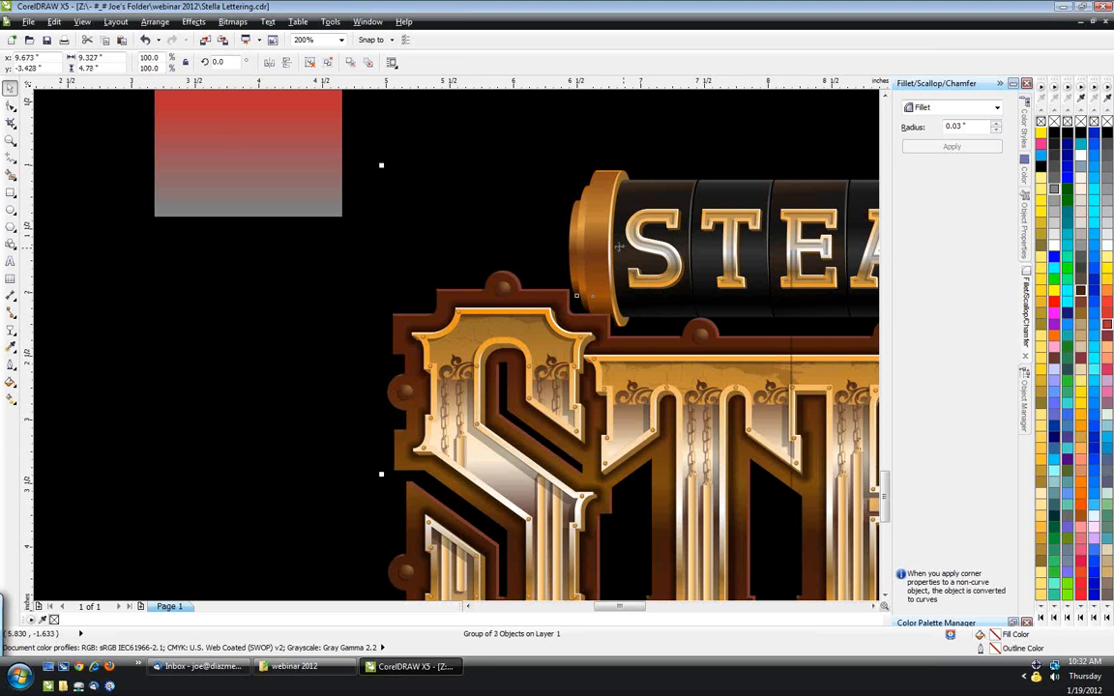
{"action": "right_click", "coordinate": [619, 246]}
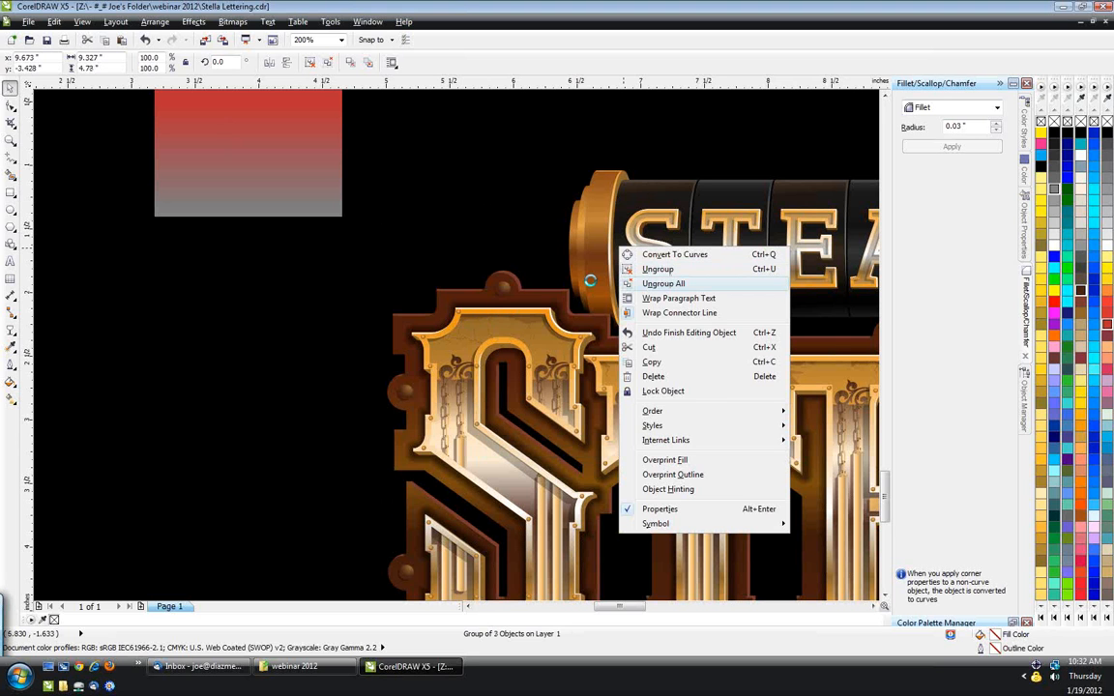
- Select the face curve of the Stella lettering and open its PowerClip contents for editing
{"action": "left_click", "coordinate": [465, 385]}
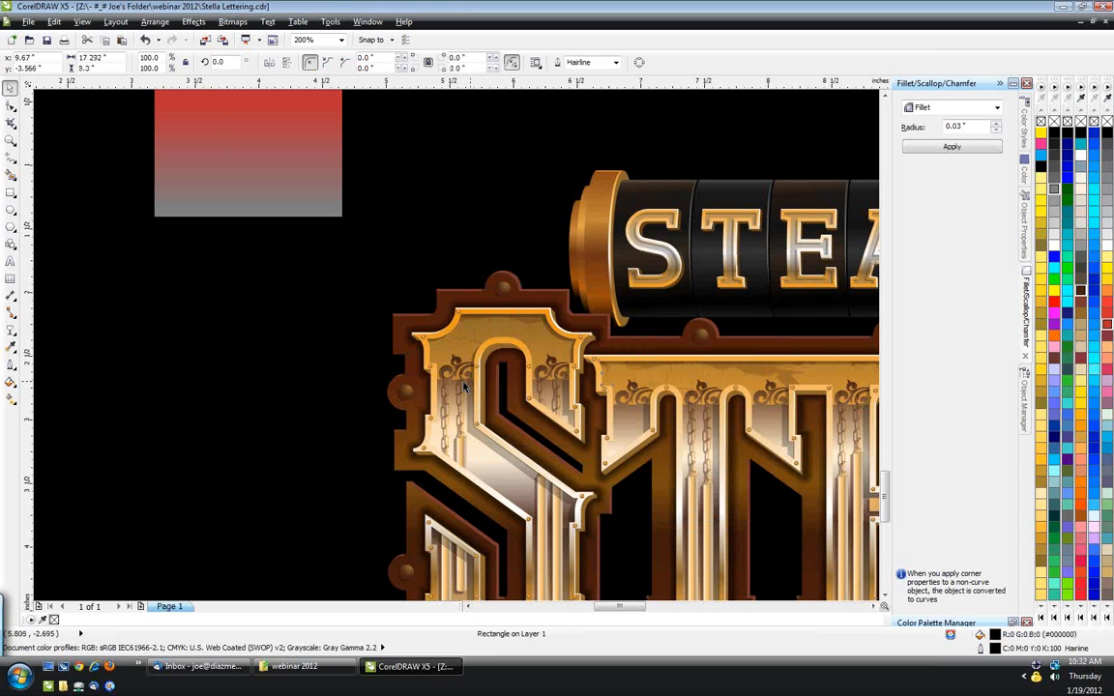
{"action": "left_click", "coordinate": [461, 384]}
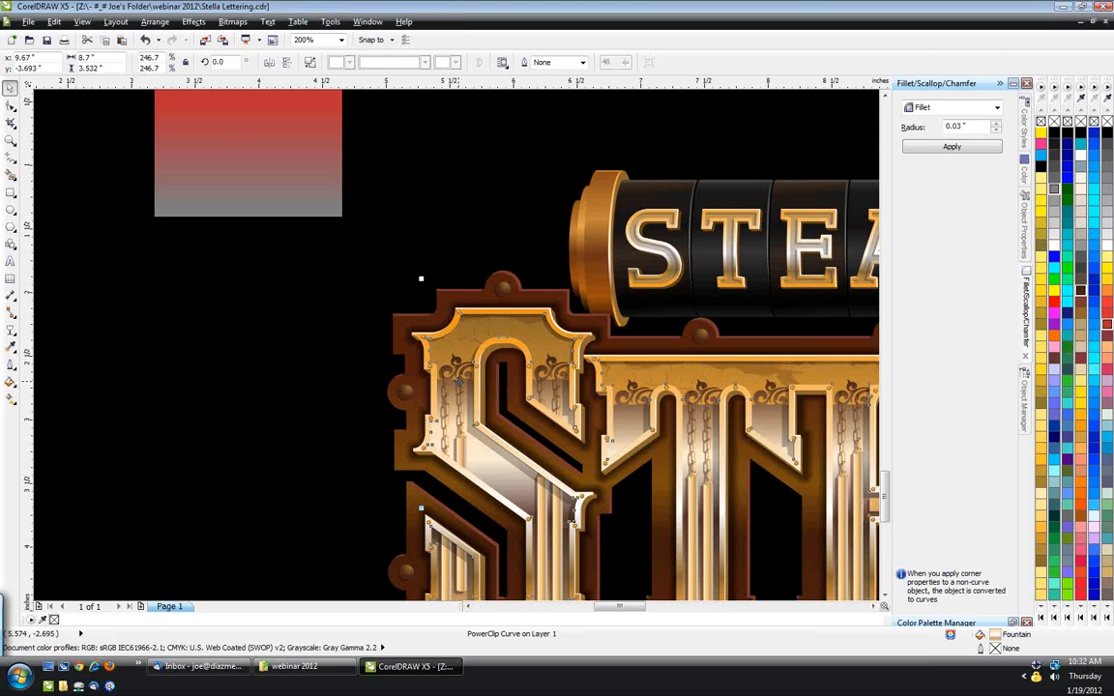
{"action": "left_click", "coordinate": [458, 383], "text": "ctrl"}
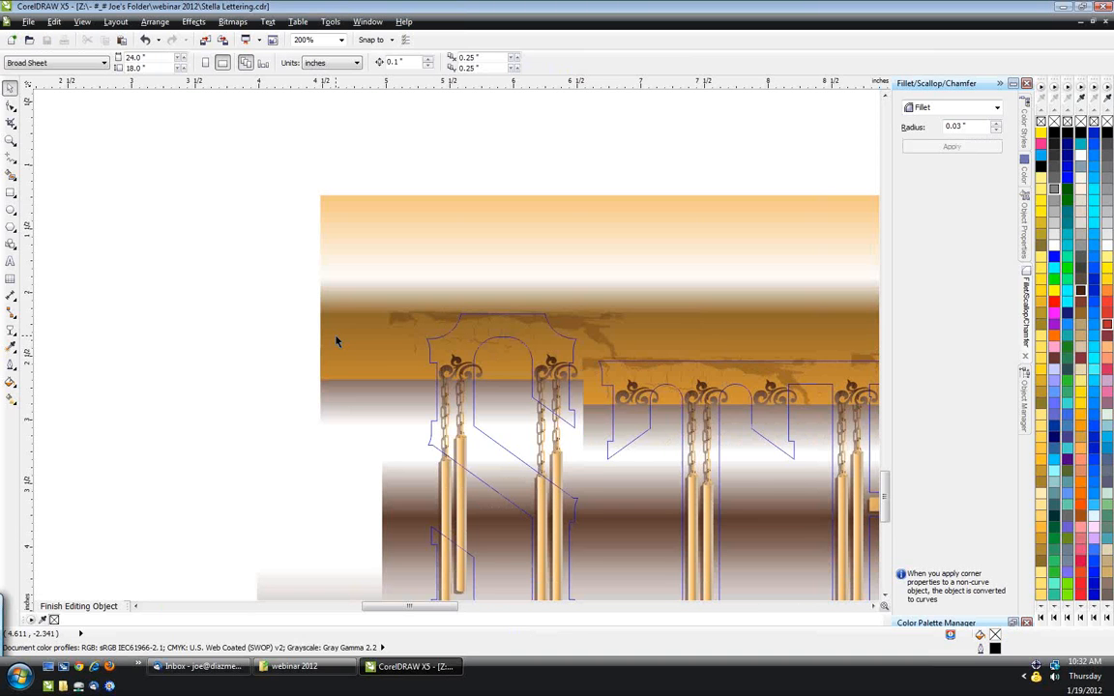
- Examine the layered gradient rectangles and hanging bars placed inside the Stella letter outlines
{"action": "scroll", "coordinate": [337, 340], "scroll_direction": "down", "scroll_amount": 2}
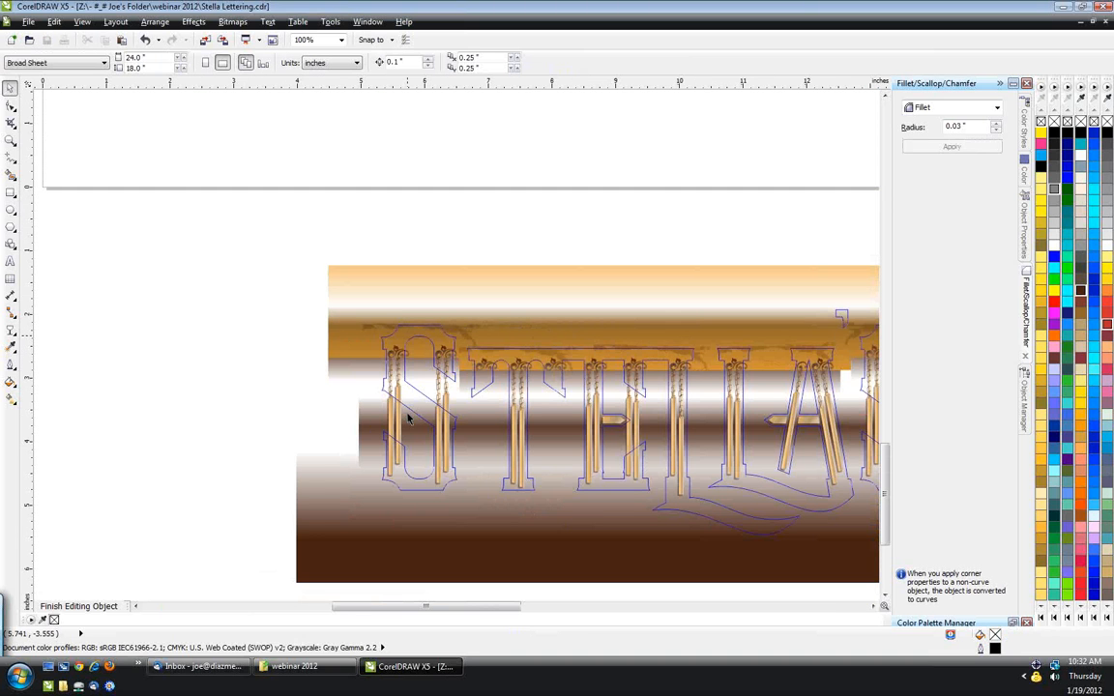
{"action": "scroll", "coordinate": [408, 414], "scroll_direction": "down", "scroll_amount": 1}
{"action": "scroll", "coordinate": [565, 438], "scroll_direction": "up", "scroll_amount": 1}
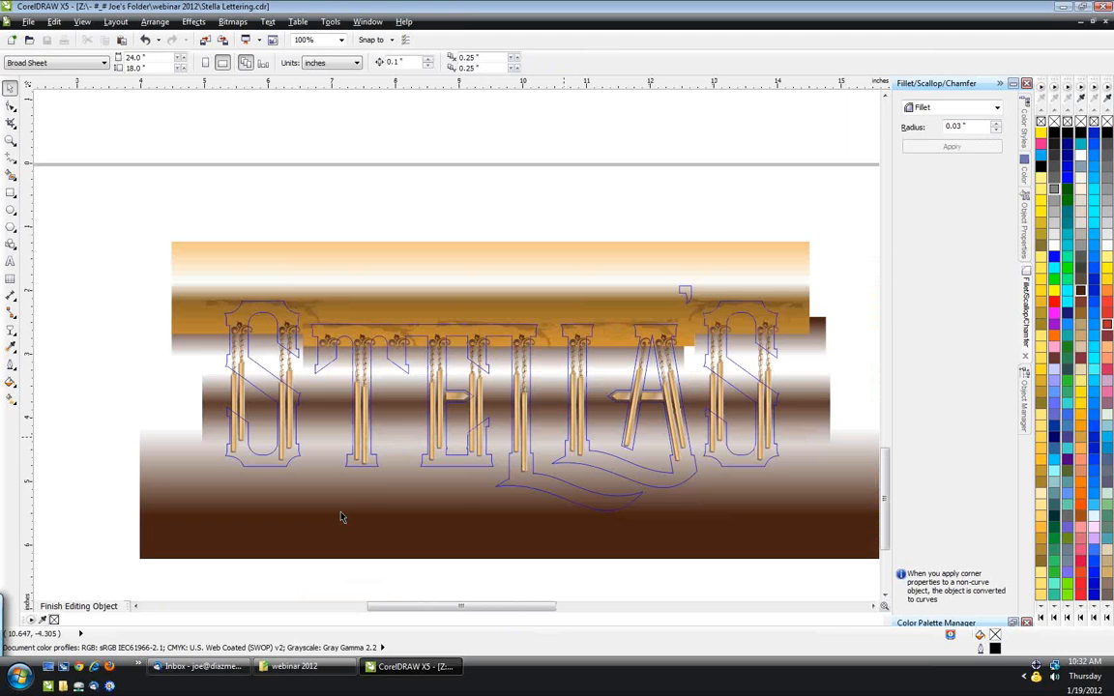
{"action": "left_click", "coordinate": [341, 518]}
{"action": "scroll", "coordinate": [235, 369], "scroll_direction": "up", "scroll_amount": 1}
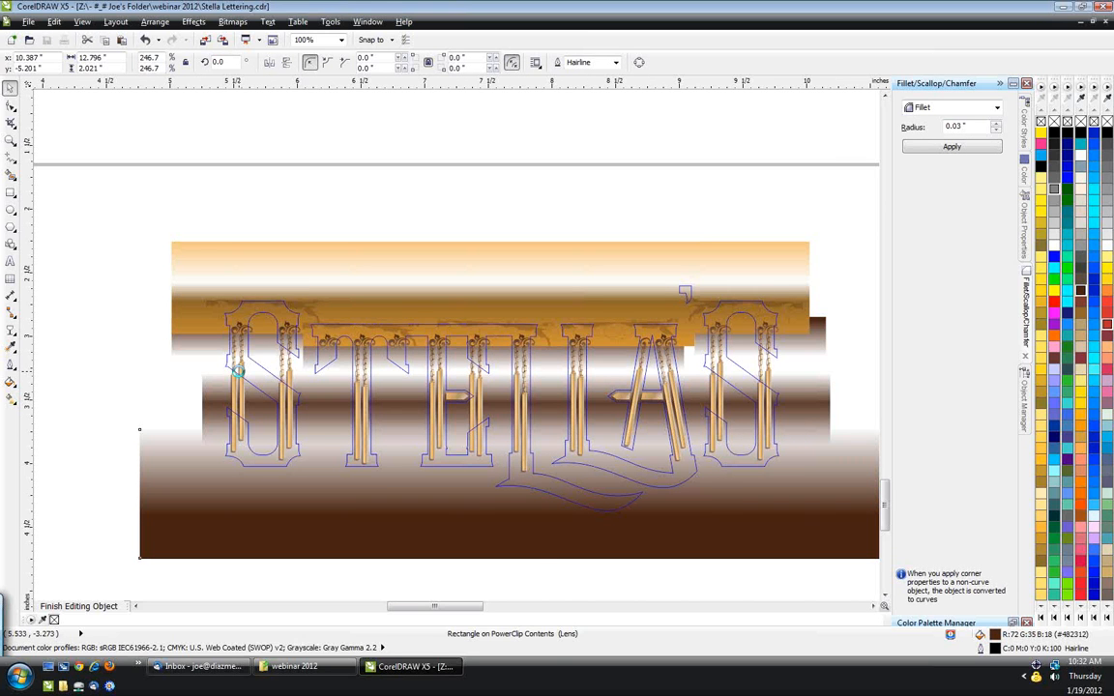
{"action": "scroll", "coordinate": [237, 369], "scroll_direction": "up", "scroll_amount": 1}
{"action": "left_click", "coordinate": [242, 368]}
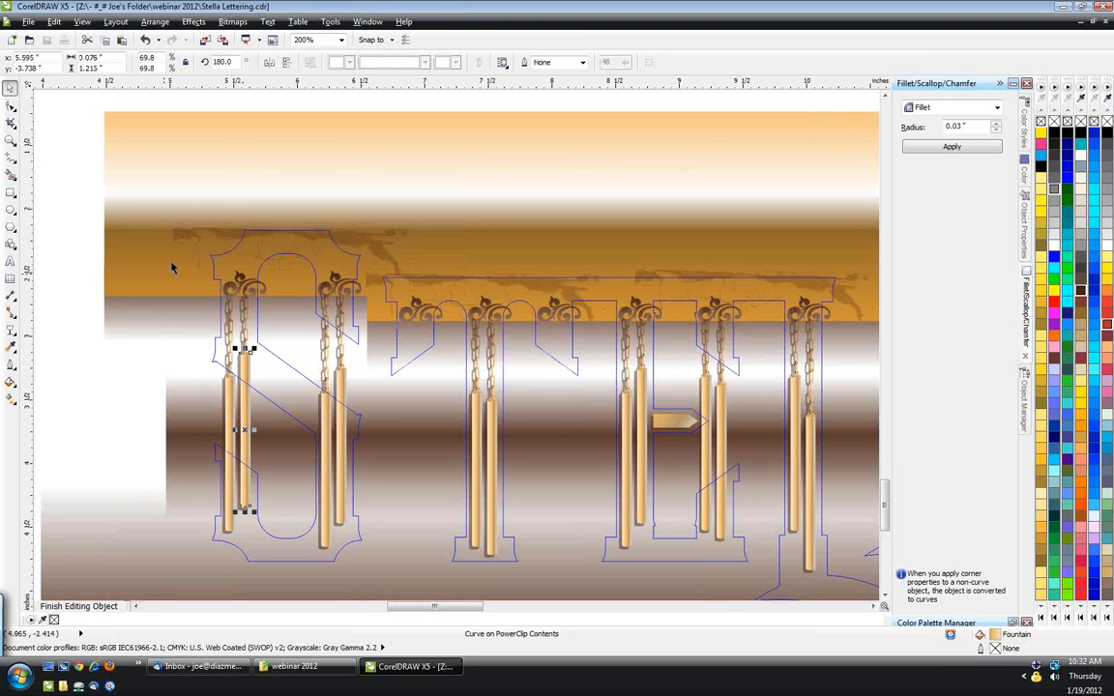
- Examine the crack texture, scroll ornaments and chains around the upper part of the letter S
{"action": "scroll", "coordinate": [214, 244], "scroll_direction": "up", "scroll_amount": 1}
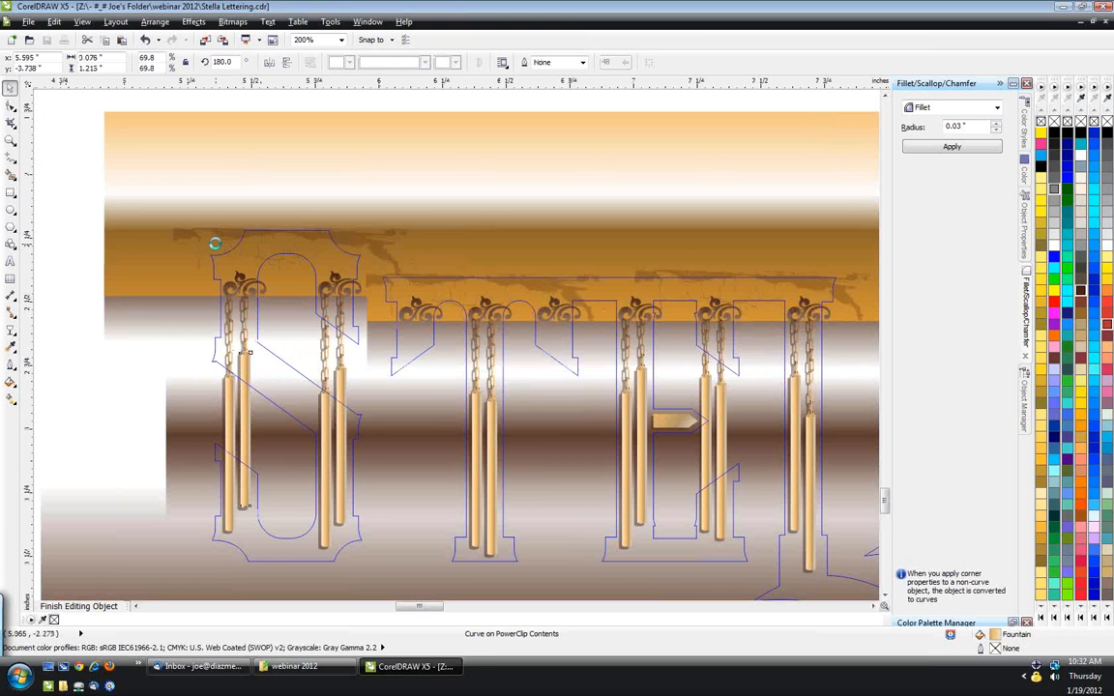
{"action": "scroll", "coordinate": [230, 268], "scroll_direction": "up", "scroll_amount": 2}
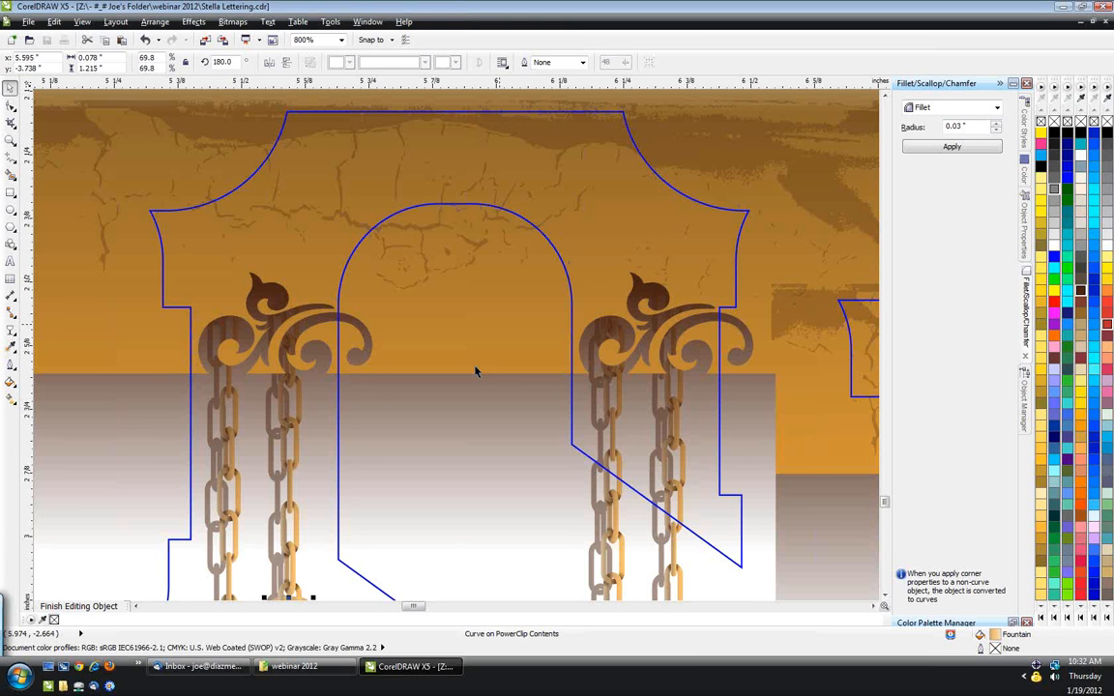
{"action": "scroll", "coordinate": [475, 370], "scroll_direction": "down", "scroll_amount": 1}
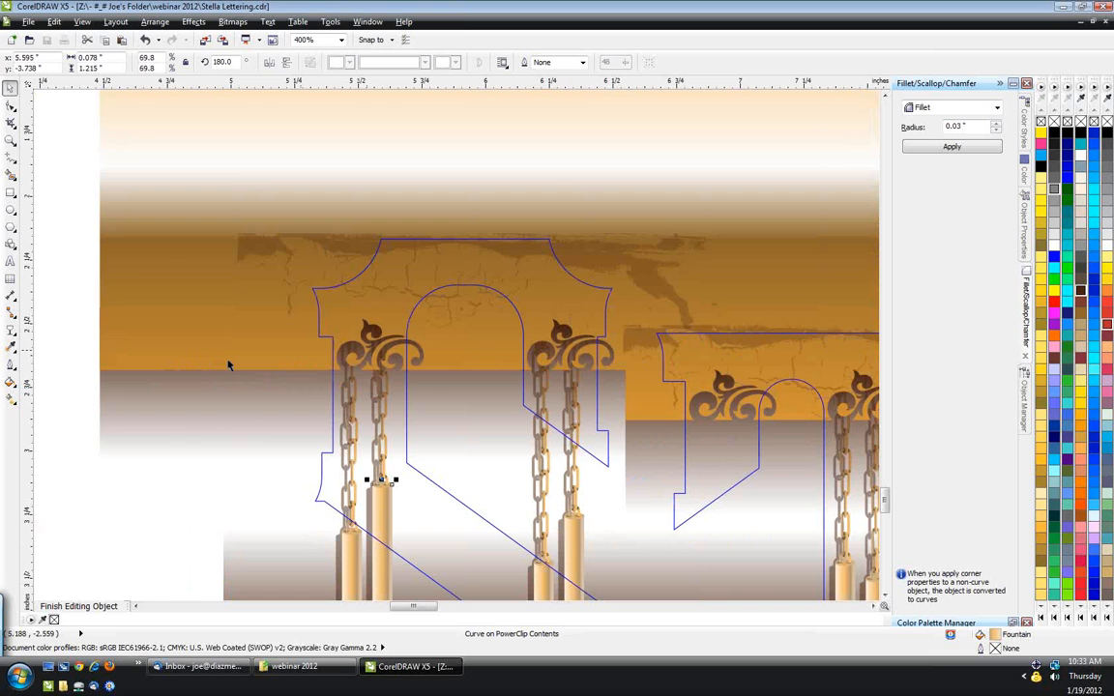
{"action": "scroll", "coordinate": [398, 285], "scroll_direction": "up", "scroll_amount": 1}
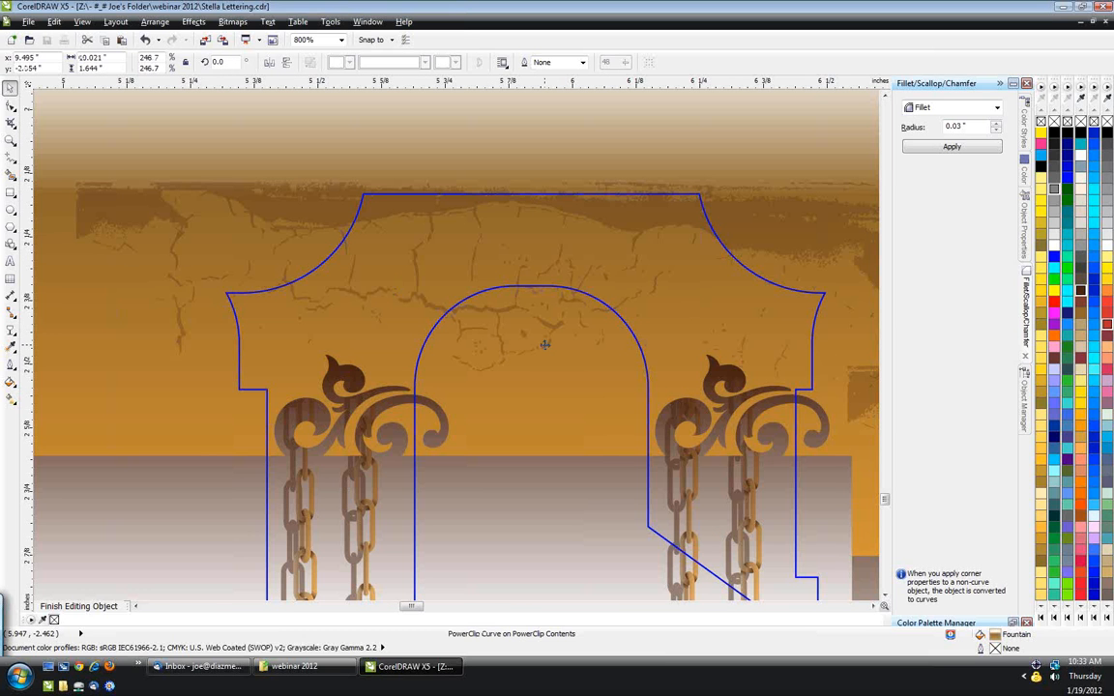
{"action": "scroll", "coordinate": [545, 345], "scroll_direction": "down", "scroll_amount": 1}
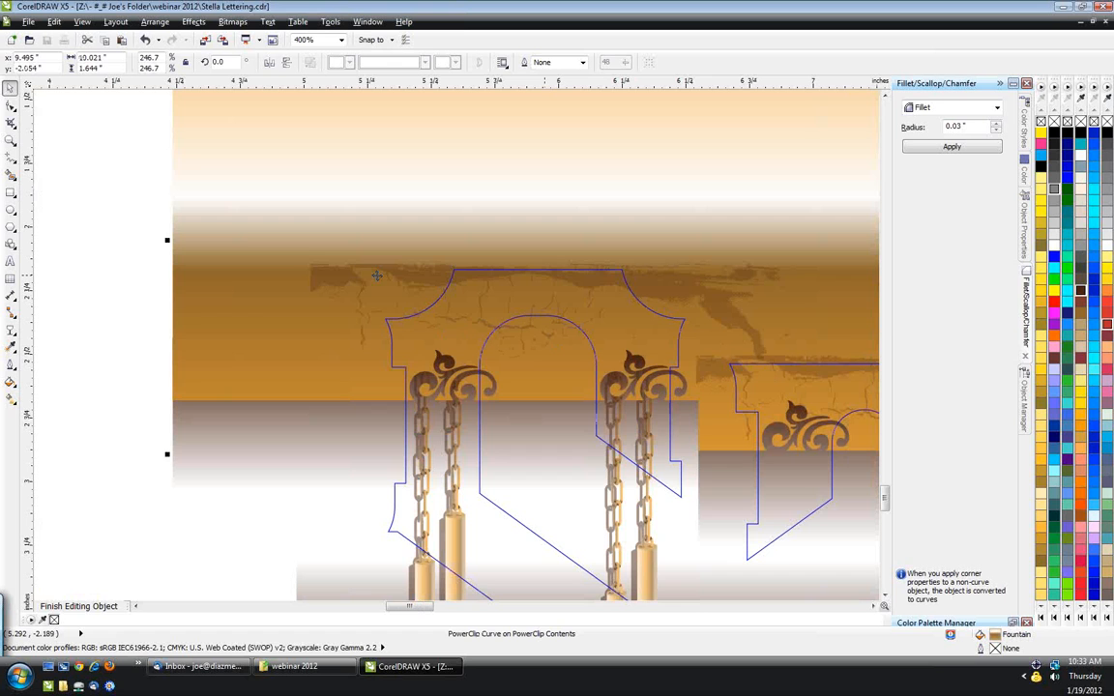
{"action": "scroll", "coordinate": [377, 276], "scroll_direction": "up", "scroll_amount": 1}
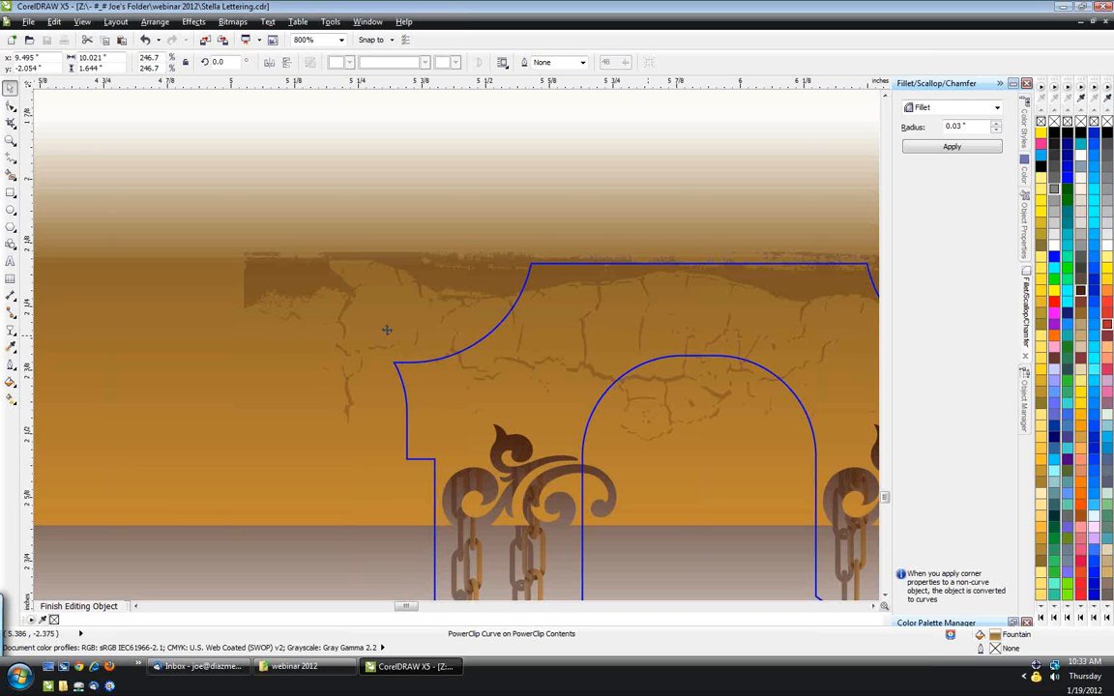
{"action": "scroll", "coordinate": [339, 287], "scroll_direction": "down", "scroll_amount": 1}
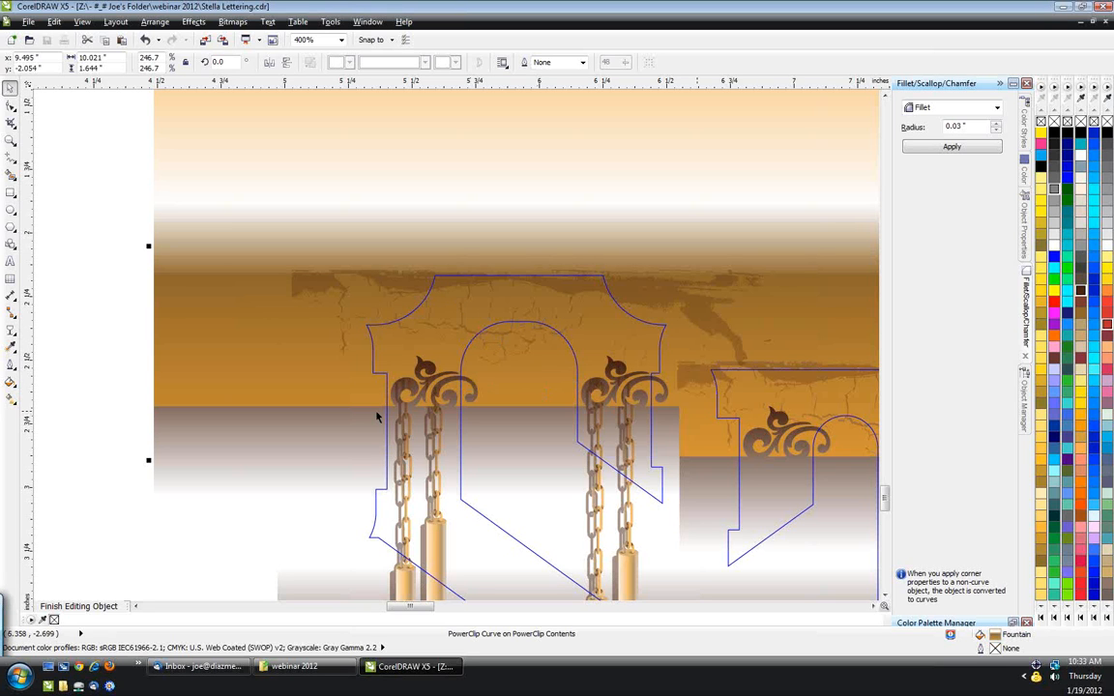
{"action": "scroll", "coordinate": [377, 417], "scroll_direction": "down", "scroll_amount": 1}
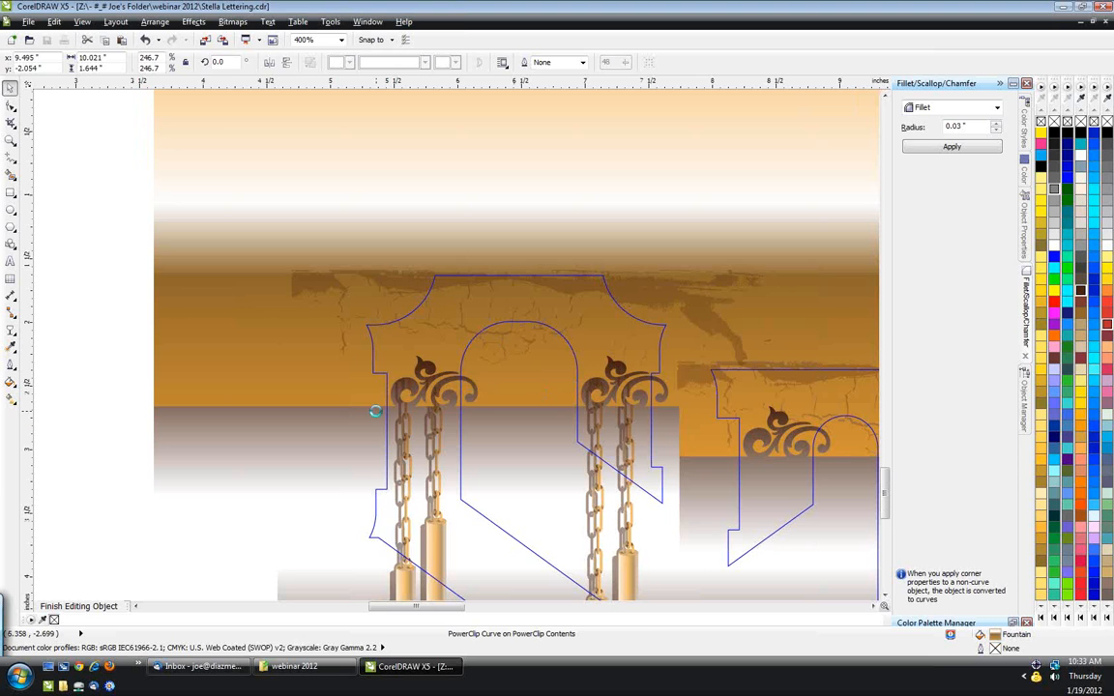
- Switch to Wireframe view and open the gold band's nested PowerClip to inspect the crack texture shapes
{"action": "scroll", "coordinate": [453, 386], "scroll_direction": "up", "scroll_amount": 1}
{"action": "key", "text": "shift+F9"}
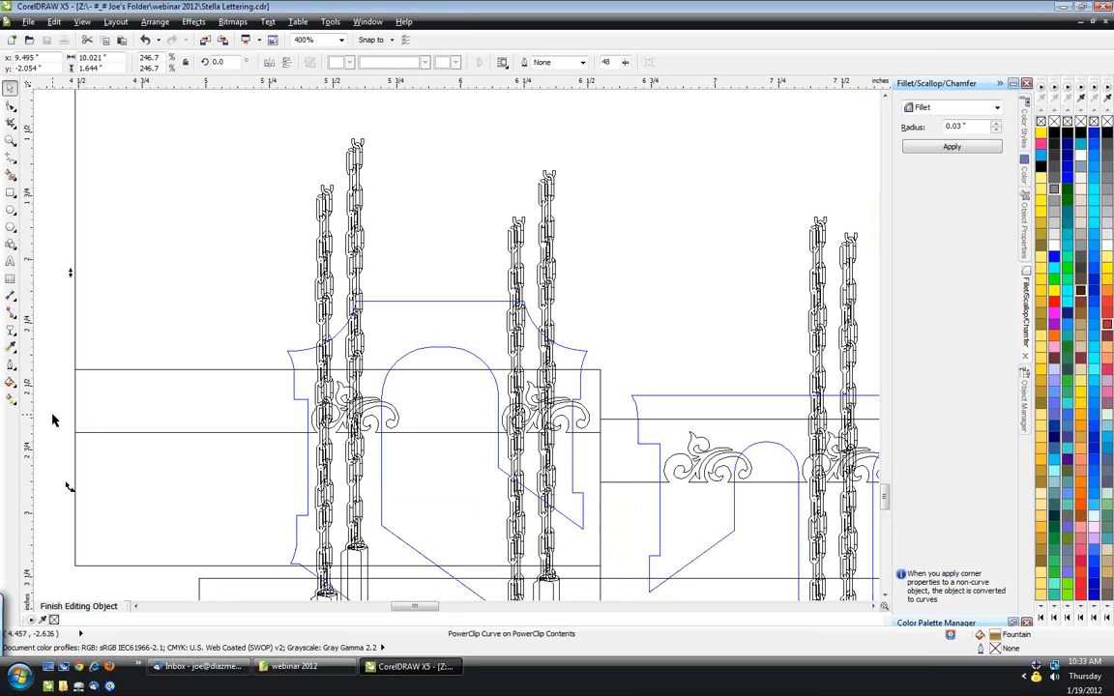
{"action": "left_click", "coordinate": [107, 441]}
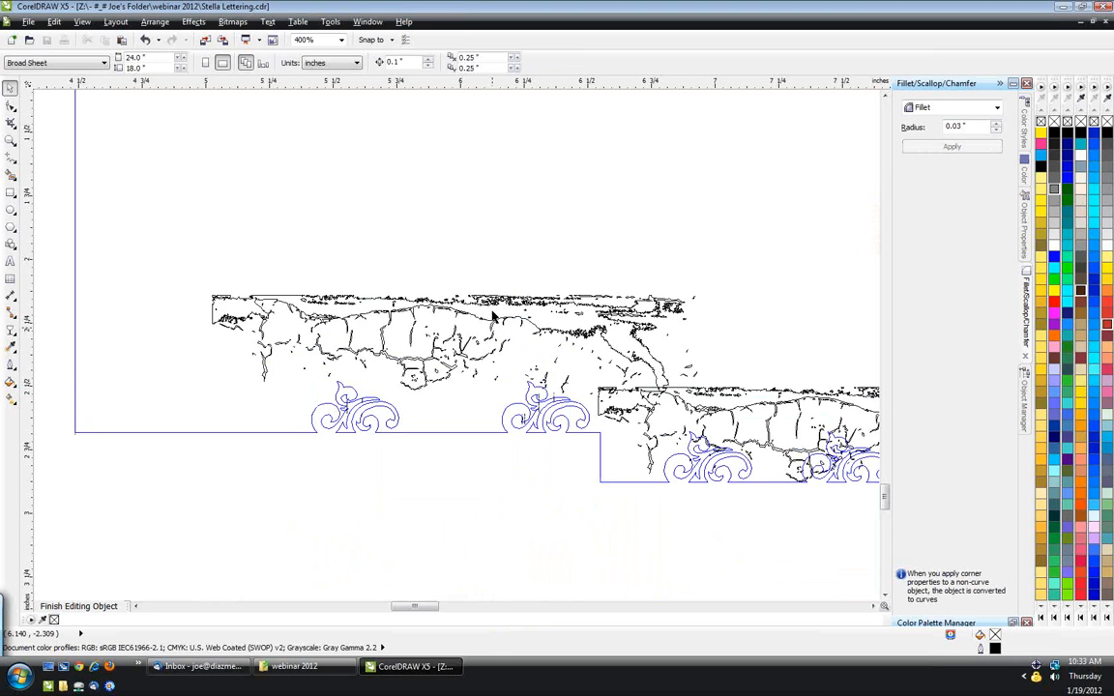
{"action": "scroll", "coordinate": [368, 384], "scroll_direction": "down", "scroll_amount": 1}
{"action": "scroll", "coordinate": [730, 411], "scroll_direction": "up", "scroll_amount": 1}
- Switch the display to Enhanced view and finish editing both the nested and the outer PowerClip
{"action": "left_click", "coordinate": [82, 22]}
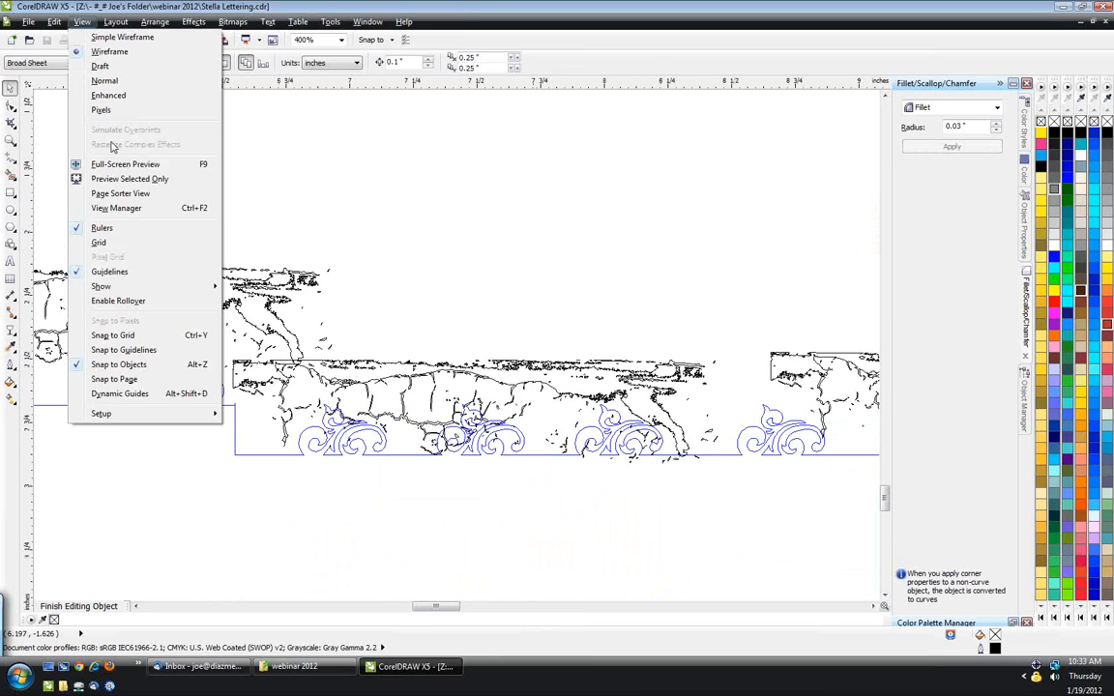
{"action": "left_click", "coordinate": [108, 94]}
{"action": "left_click", "coordinate": [83, 606]}
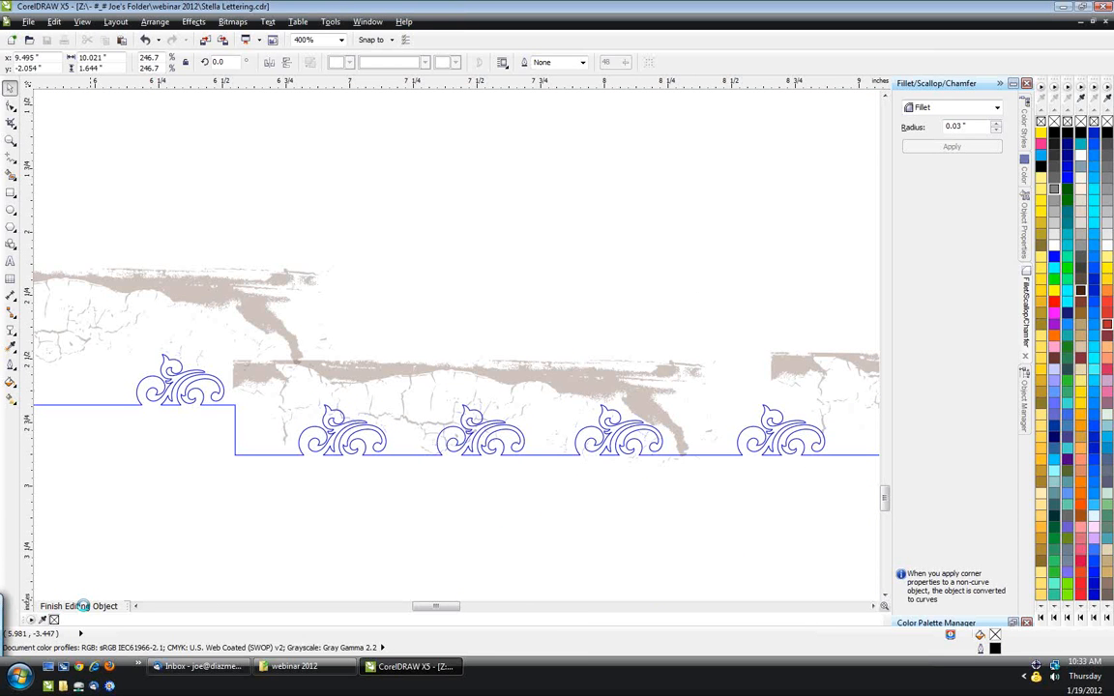
{"action": "left_click", "coordinate": [83, 607]}
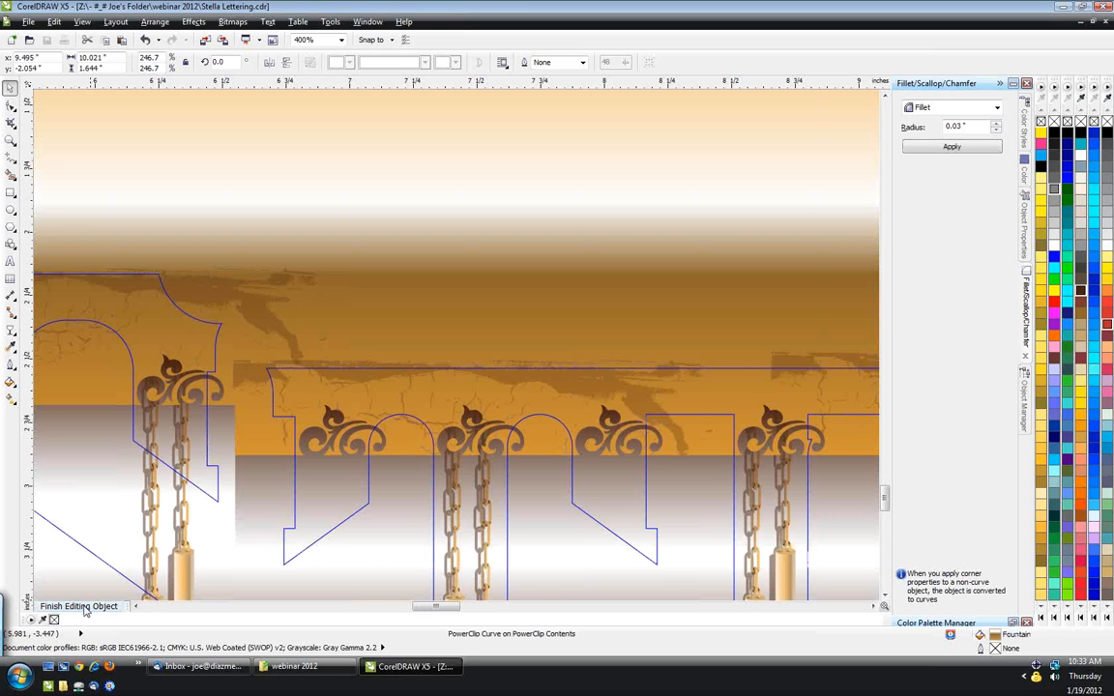
- Examine the bevelled gold borders, white highlights and rivets where the letters S and T meet
{"action": "key", "text": "F3"}
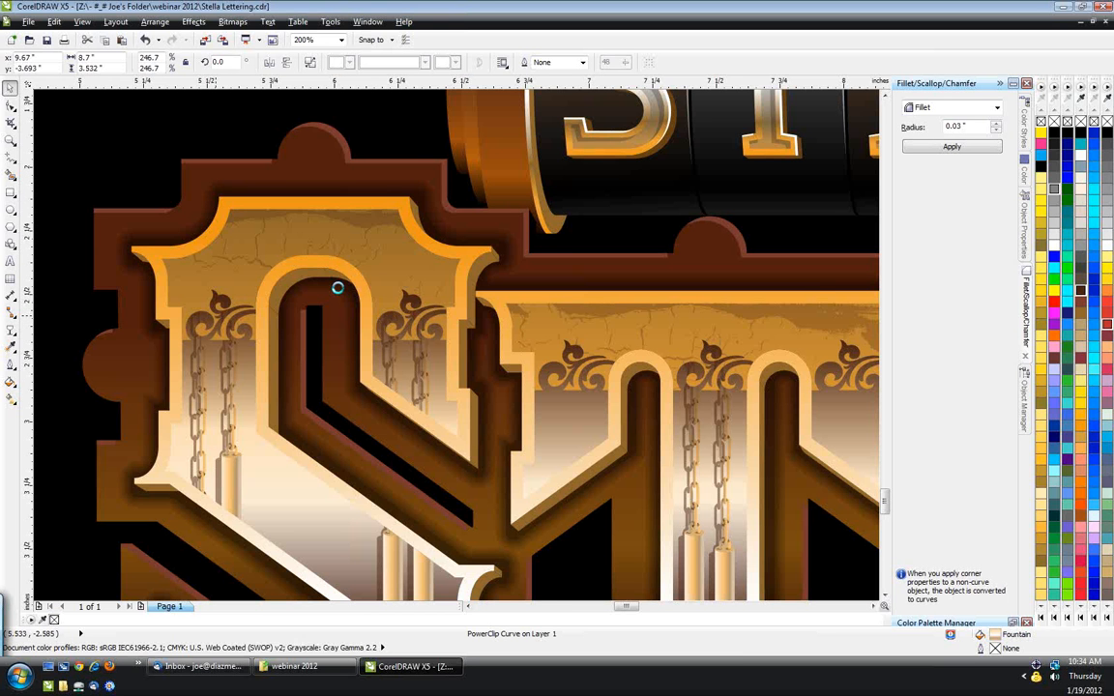
{"action": "scroll", "coordinate": [338, 288], "scroll_direction": "up", "scroll_amount": 1}
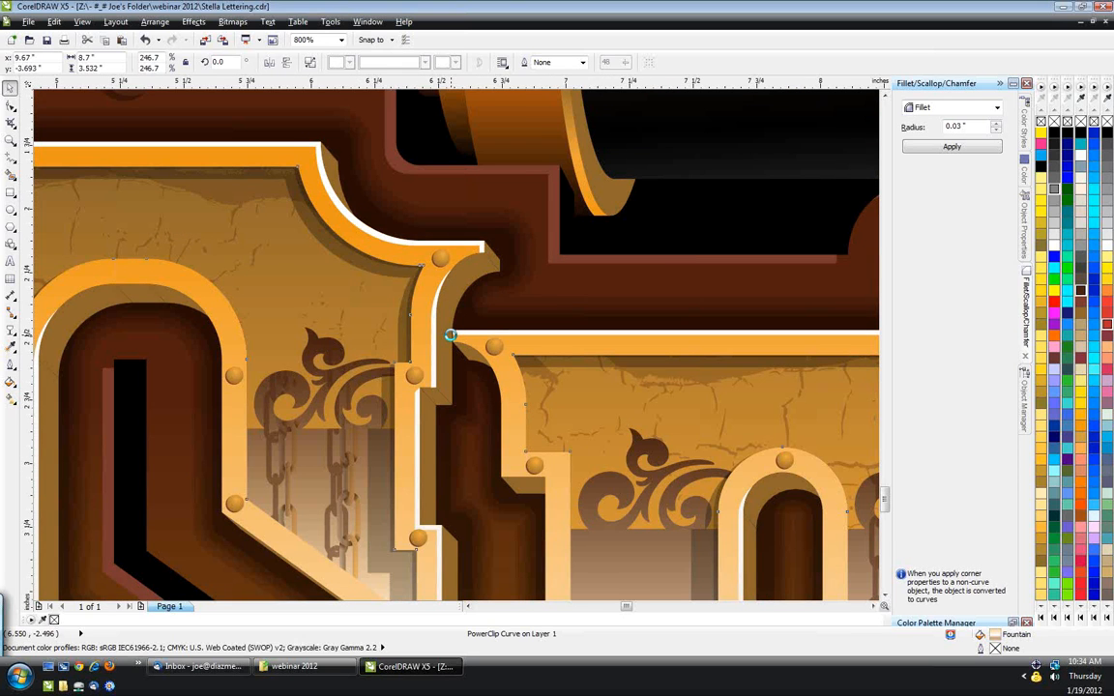
{"action": "scroll", "coordinate": [450, 335], "scroll_direction": "down", "scroll_amount": 1}
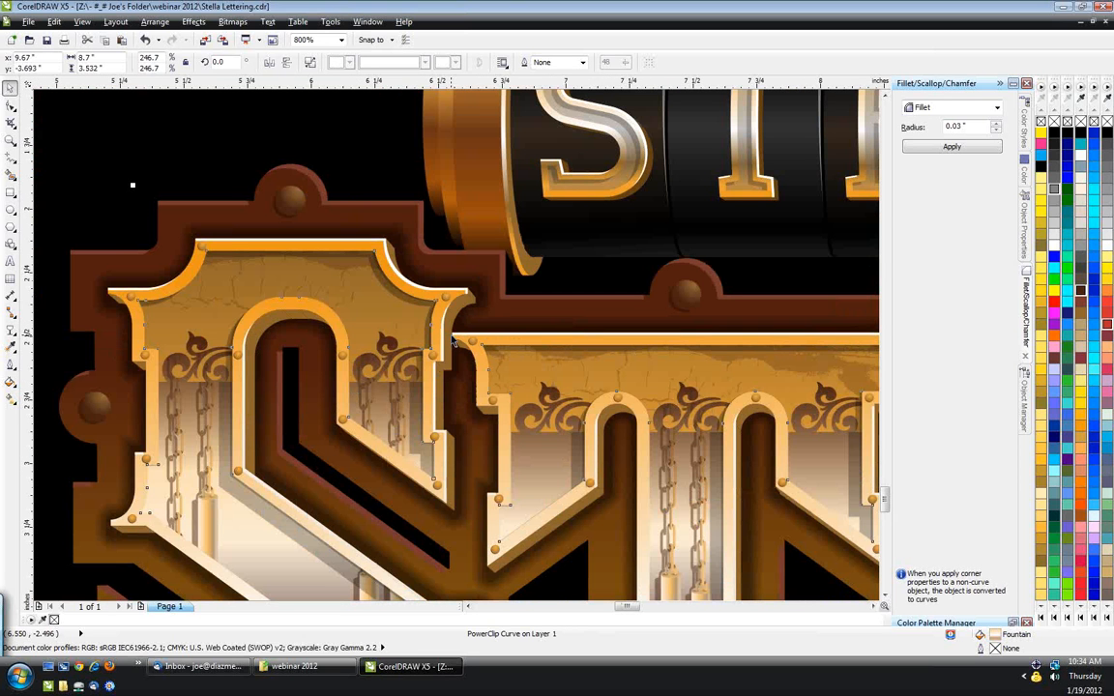
{"action": "scroll", "coordinate": [453, 341], "scroll_direction": "up", "scroll_amount": 1}
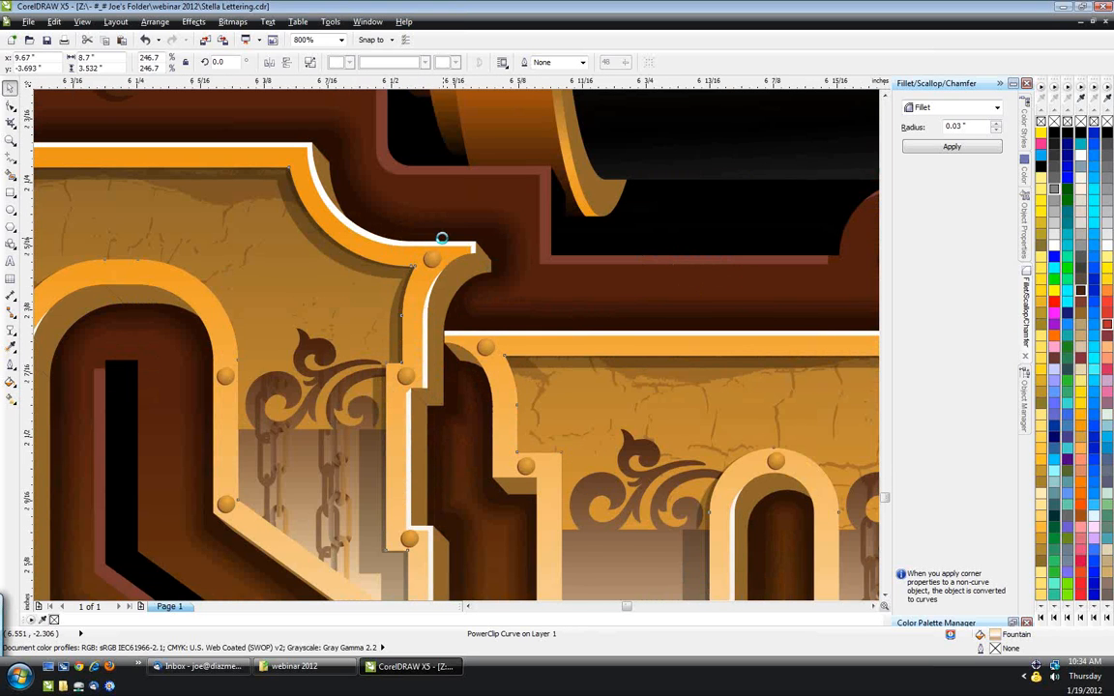
- Examine the shaded edges of the gold border and the brown frame beneath the STEAMPUNK cylinder
{"action": "scroll", "coordinate": [441, 238], "scroll_direction": "up", "scroll_amount": 1}
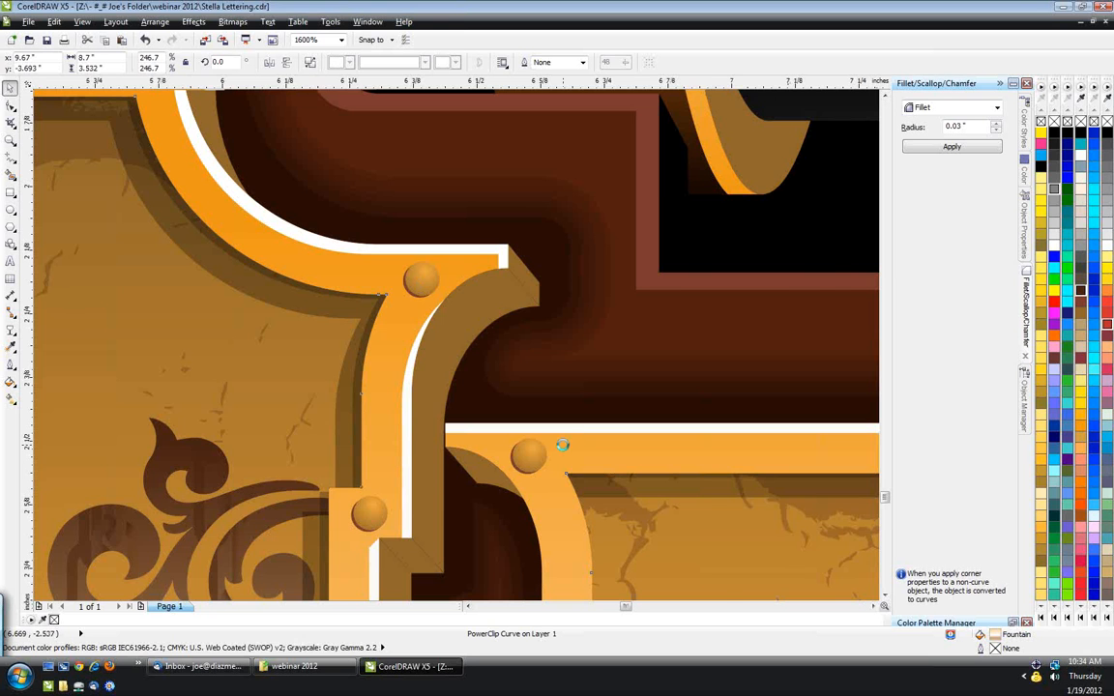
{"action": "scroll", "coordinate": [562, 445], "scroll_direction": "down", "scroll_amount": 1}
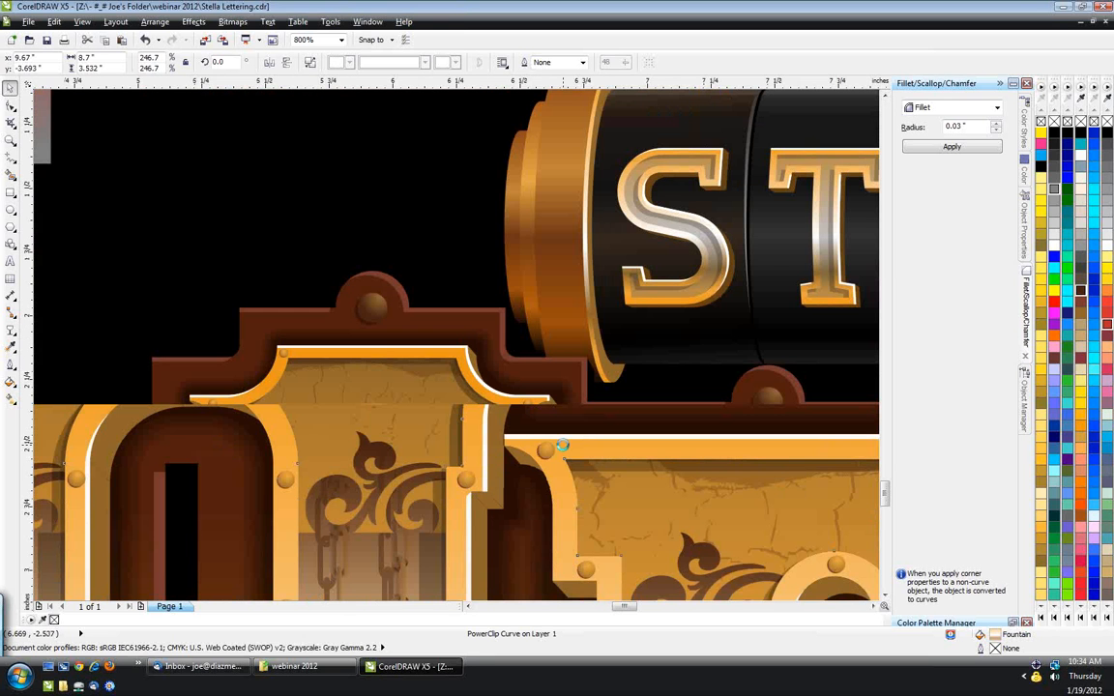
{"action": "scroll", "coordinate": [562, 445], "scroll_direction": "down", "scroll_amount": 2}
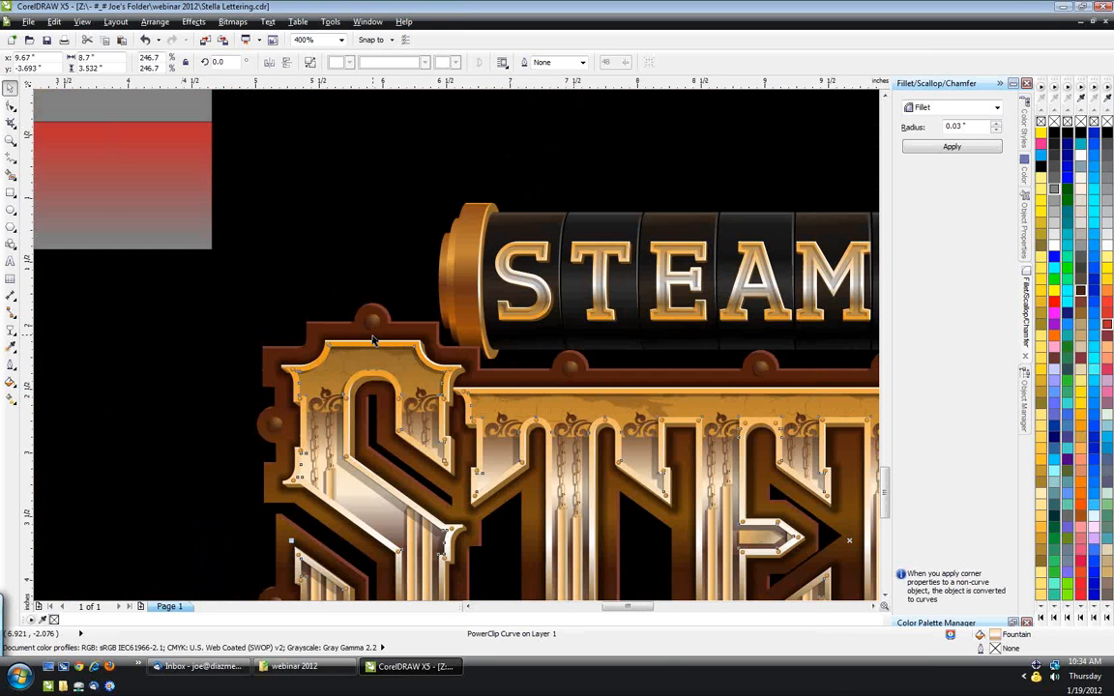
{"action": "left_click", "coordinate": [14, 334]}
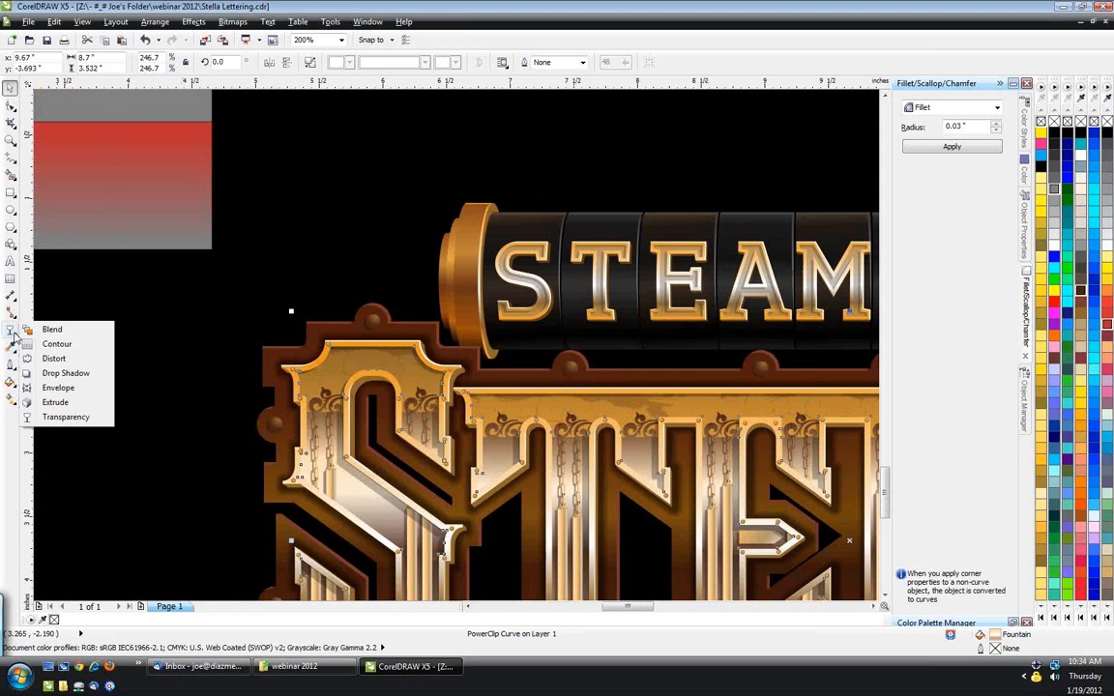
{"action": "left_click", "coordinate": [74, 347]}
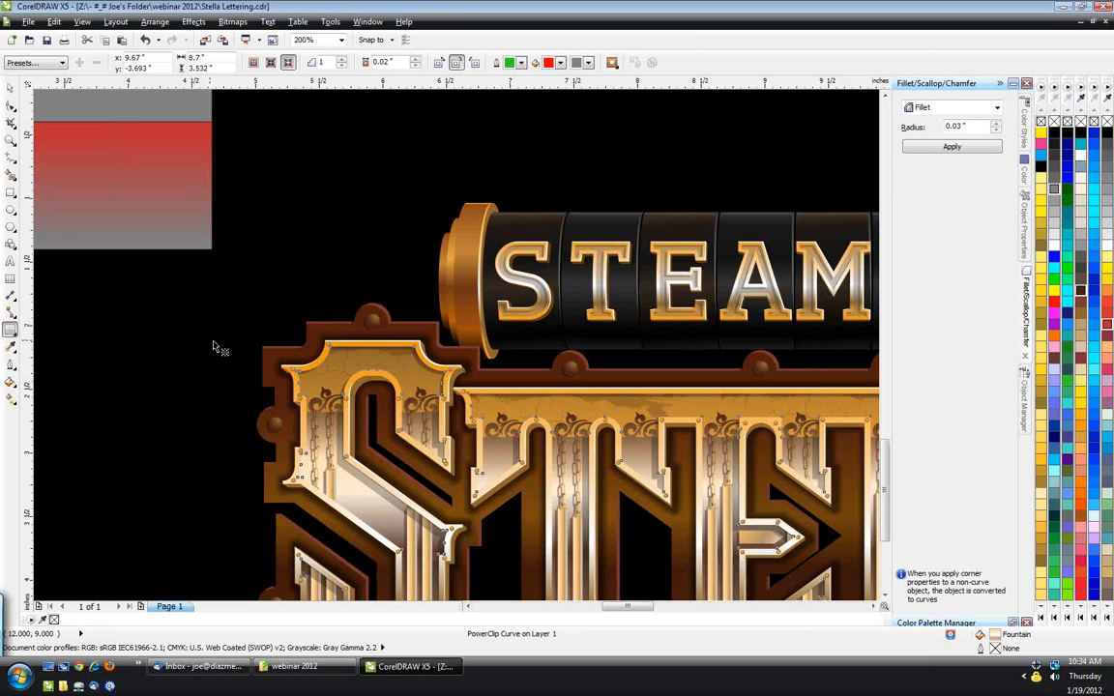
{"action": "scroll", "coordinate": [208, 340], "scroll_direction": "down", "scroll_amount": 1}
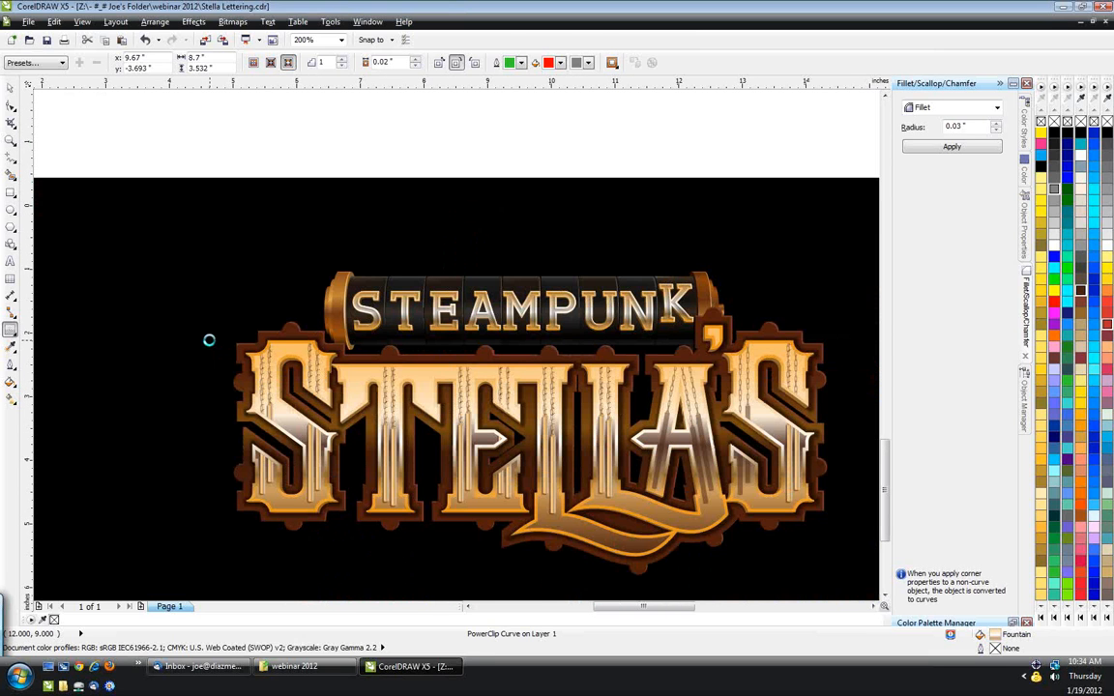
{"action": "left_click", "coordinate": [13, 87]}
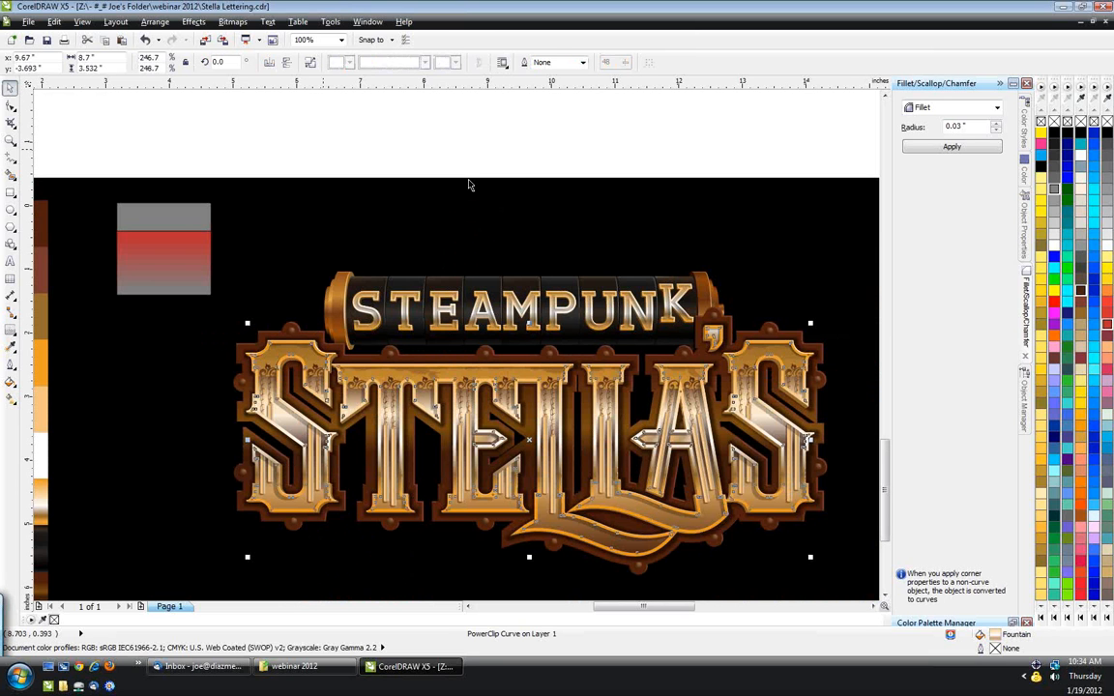
{"action": "left_click", "coordinate": [470, 181]}
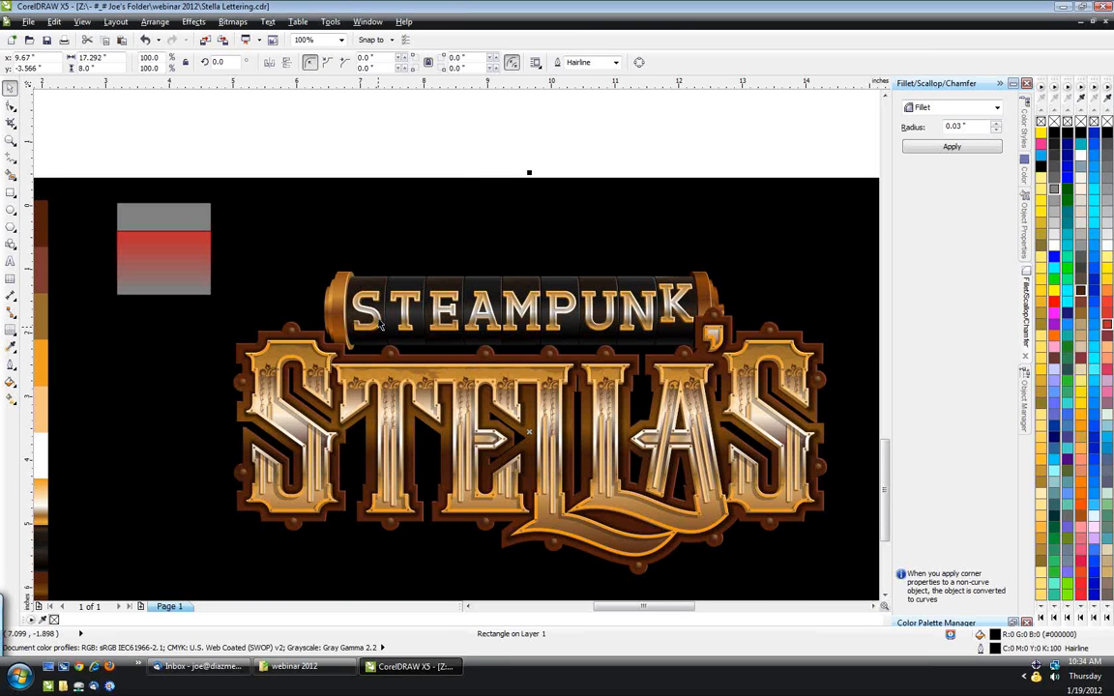
- Examine the gold bevels, inner shadows and white highlights of the STEAMPUNK letters on the black cylinder
{"action": "scroll", "coordinate": [380, 324], "scroll_direction": "up", "scroll_amount": 2}
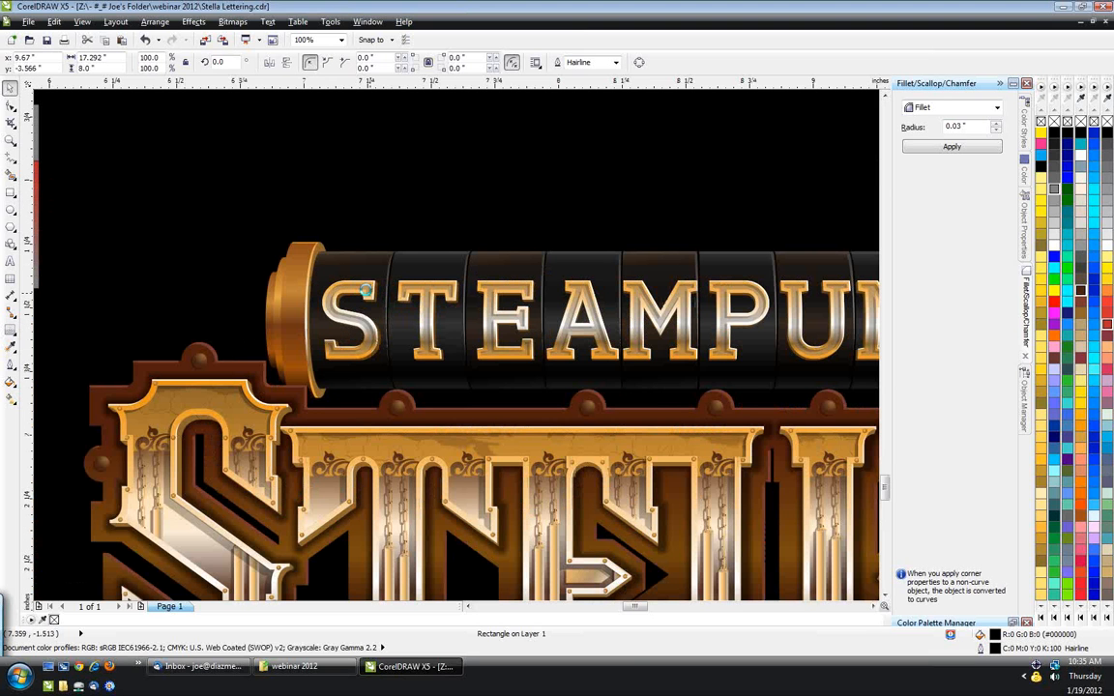
{"action": "scroll", "coordinate": [366, 290], "scroll_direction": "up", "scroll_amount": 8}
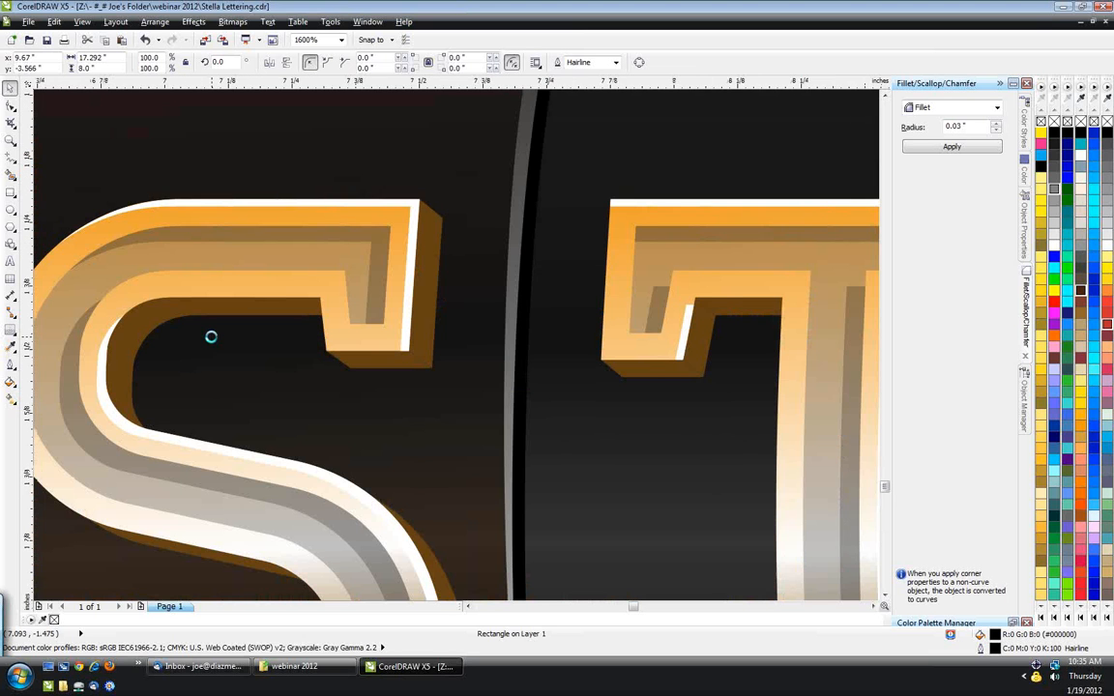
{"action": "scroll", "coordinate": [211, 337], "scroll_direction": "down", "scroll_amount": 1}
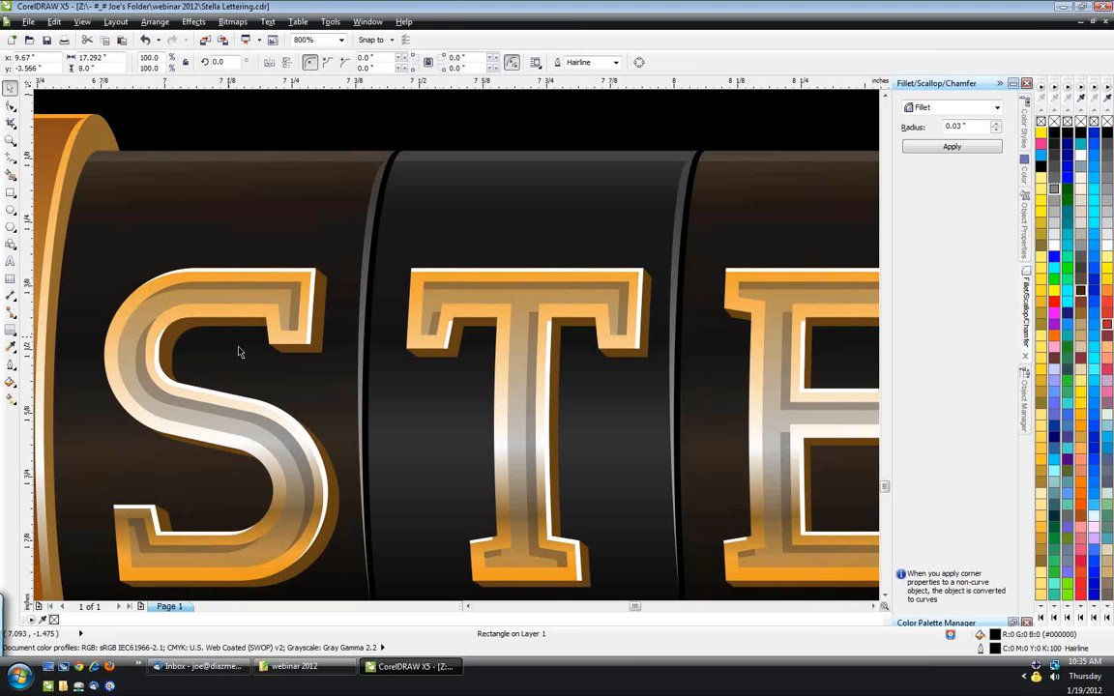
{"action": "scroll", "coordinate": [240, 352], "scroll_direction": "down", "scroll_amount": 1}
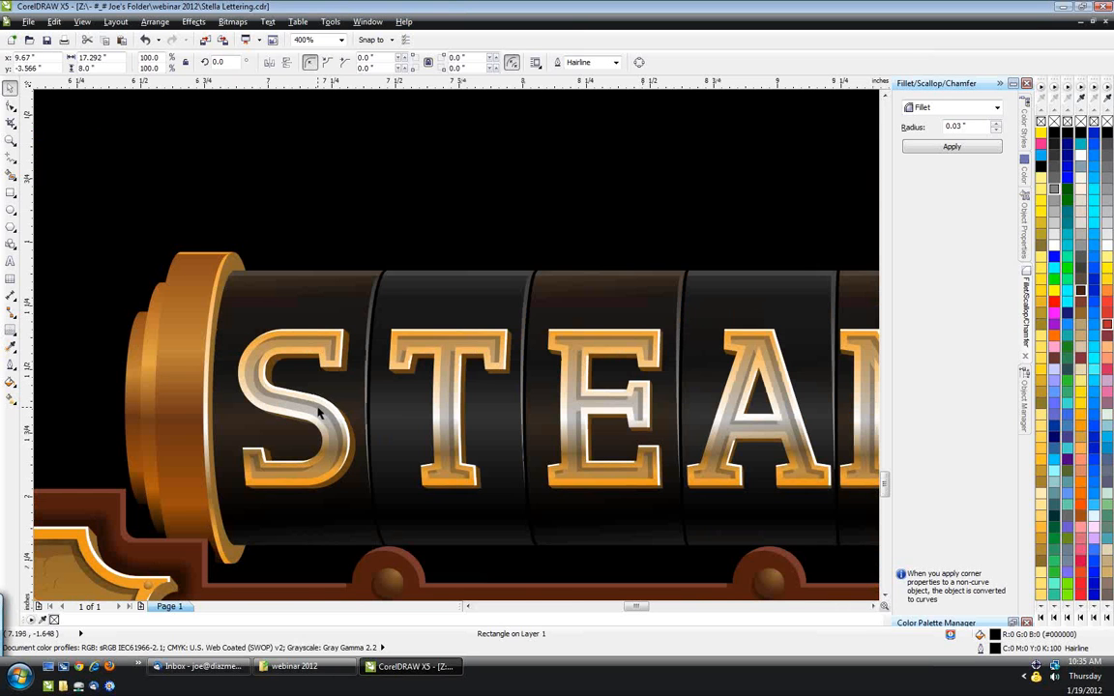
{"action": "scroll", "coordinate": [319, 411], "scroll_direction": "down", "scroll_amount": 1}
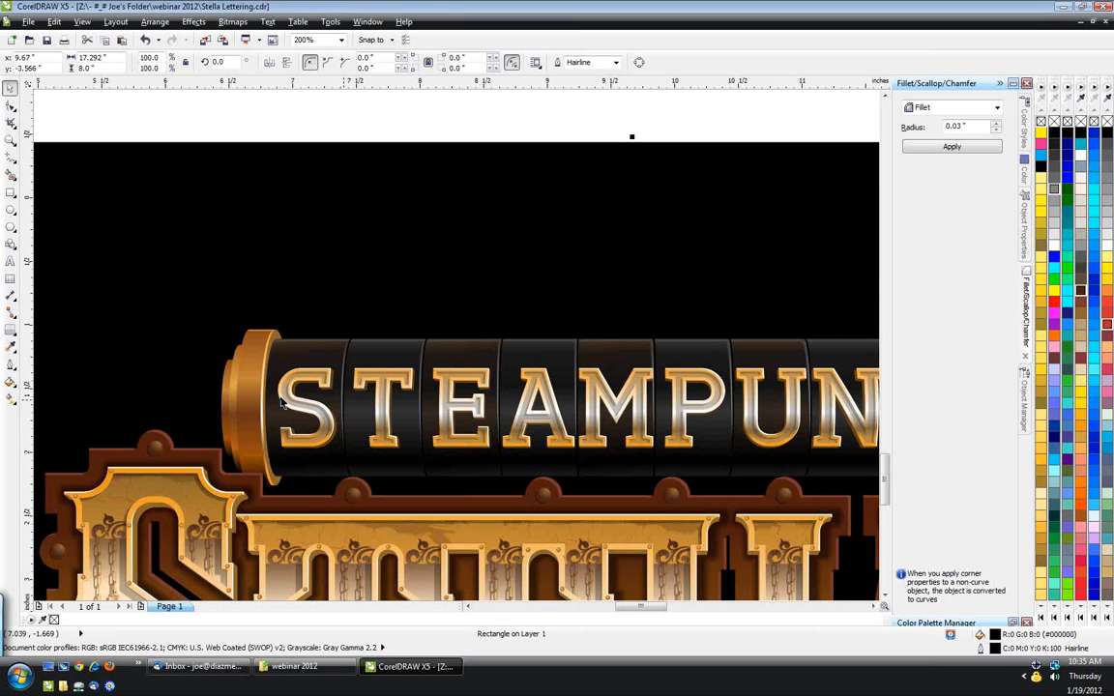
{"action": "scroll", "coordinate": [254, 381], "scroll_direction": "down", "scroll_amount": 1}
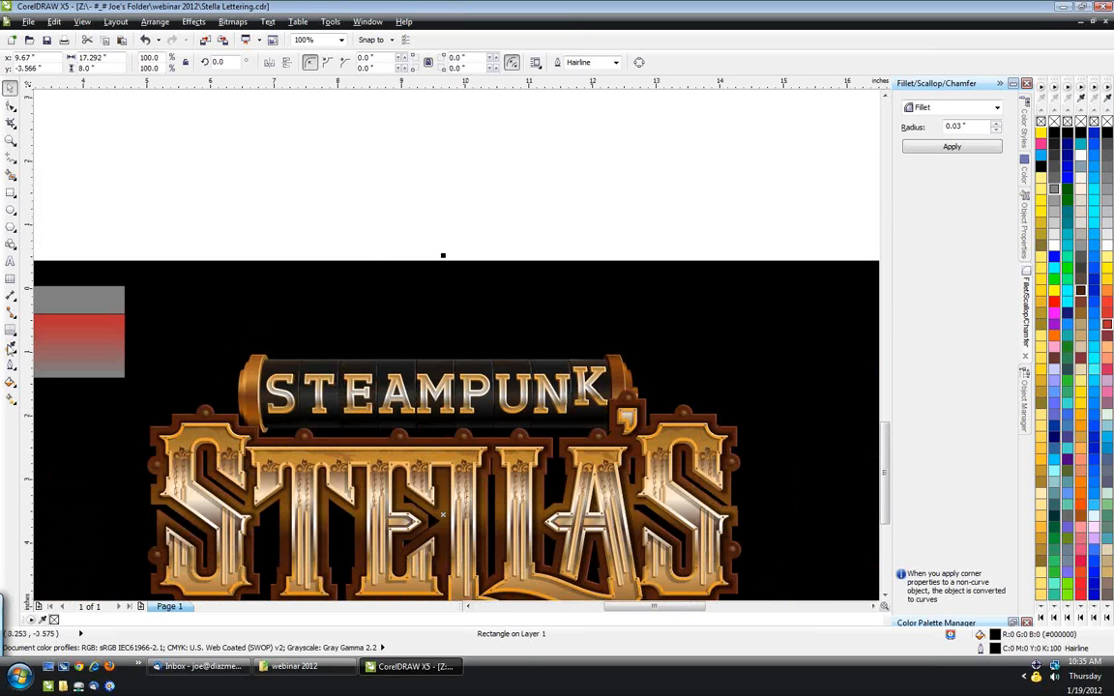
- Move the grey-and-red PowerClip rectangle to the space above the STEAMPUNK cylinder
{"action": "left_click_drag", "start_coordinate": [89, 330], "coordinate": [414, 281]}
- Try a Push and Pull distortion on the grey-and-red PowerClip rectangle and undo it
{"action": "left_click", "coordinate": [14, 333]}
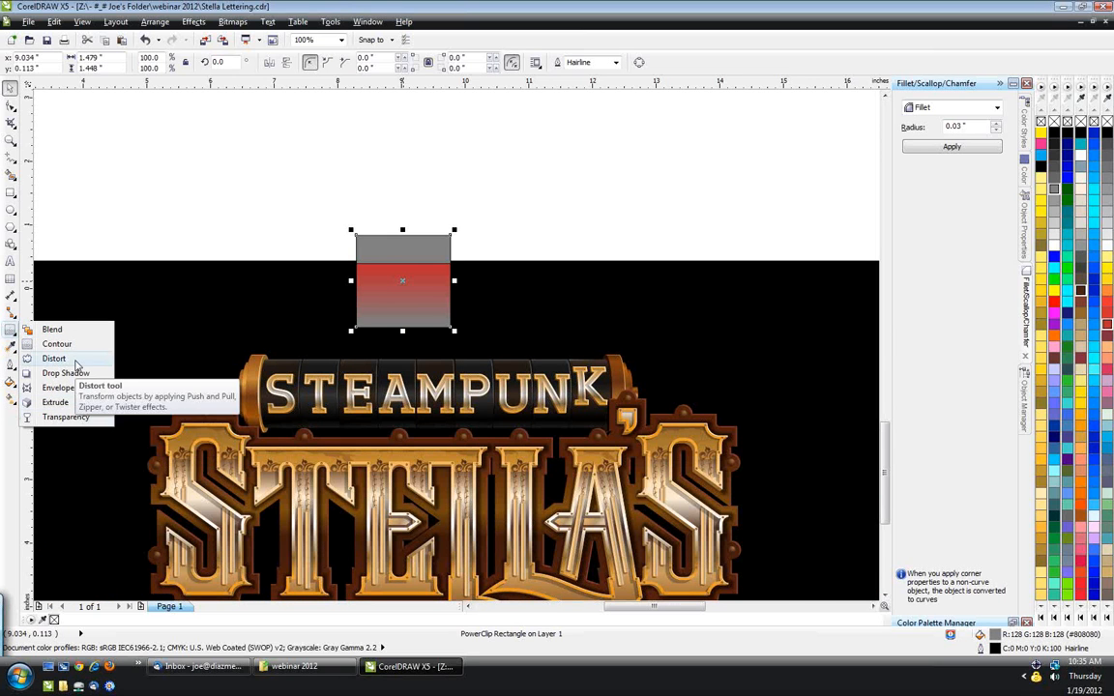
{"action": "left_click", "coordinate": [49, 359]}
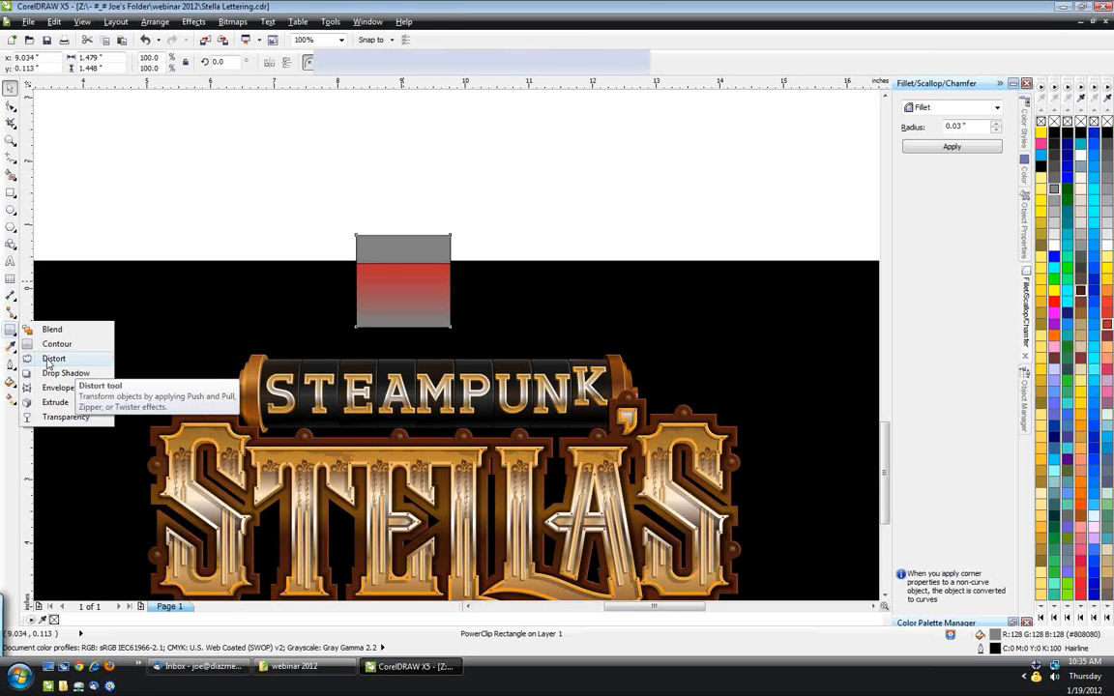
{"action": "left_click_drag", "start_coordinate": [320, 224], "coordinate": [356, 239]}
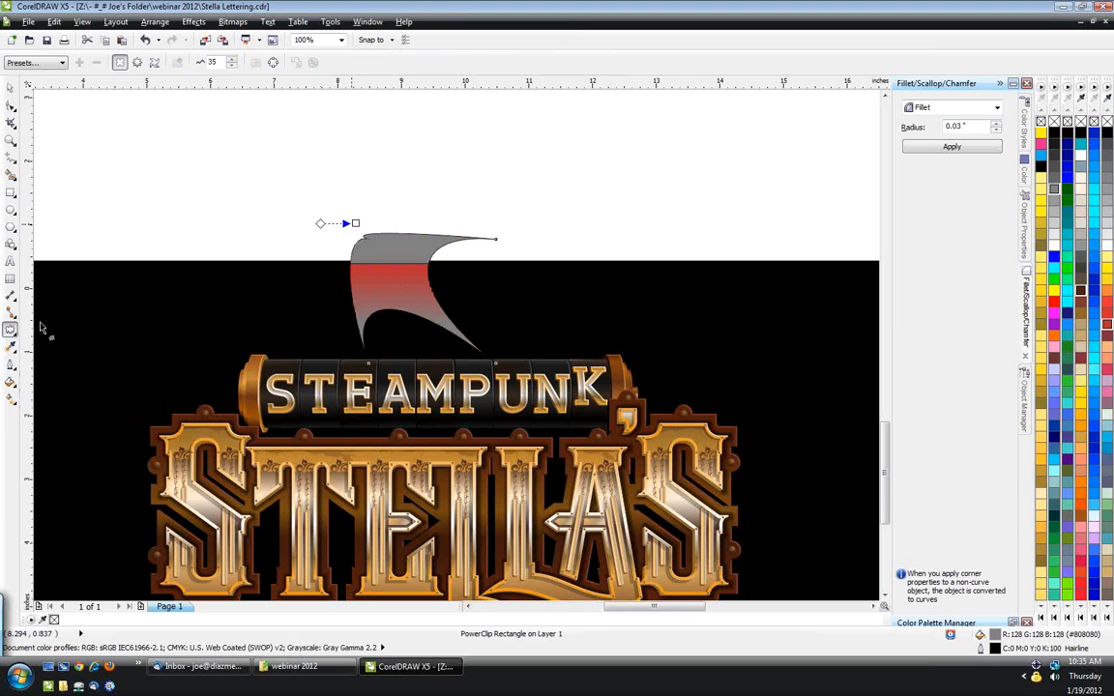
{"action": "key", "text": "ctrl+z"}
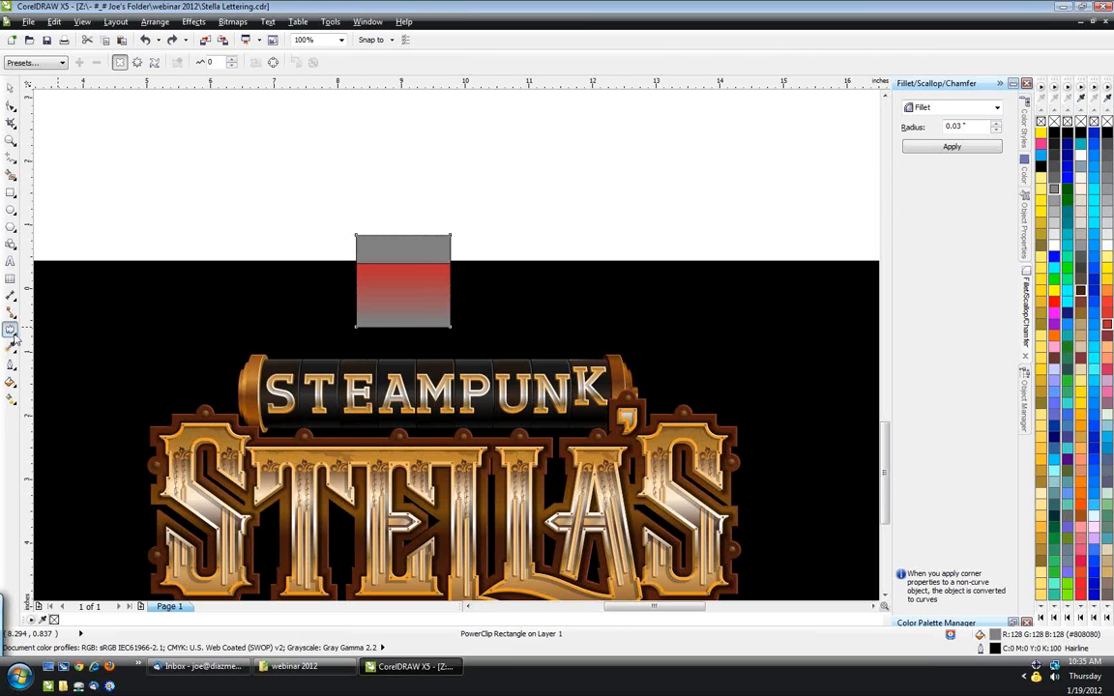
- Apply an Envelope to the grey-and-red PowerClip rectangle, bulging its left and right sides outward
{"action": "left_click", "coordinate": [10, 331]}
{"action": "scroll", "coordinate": [398, 291], "scroll_direction": "up", "scroll_amount": 2}
{"action": "left_click_drag", "start_coordinate": [313, 274], "coordinate": [292, 279]}
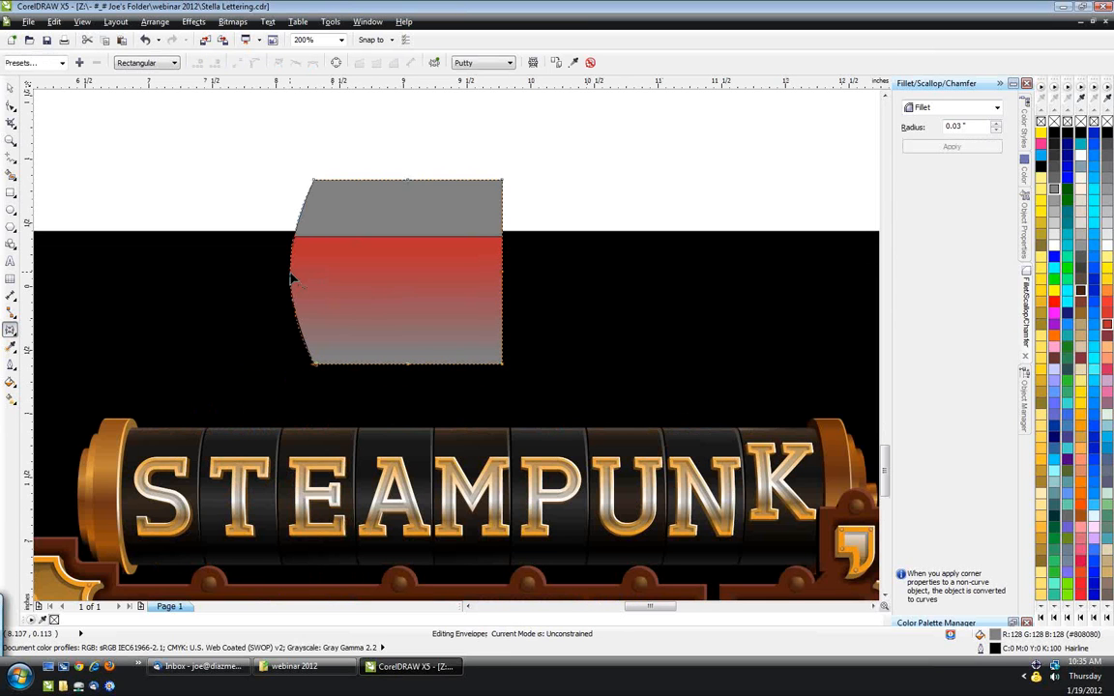
{"action": "left_click_drag", "start_coordinate": [504, 278], "coordinate": [528, 271]}
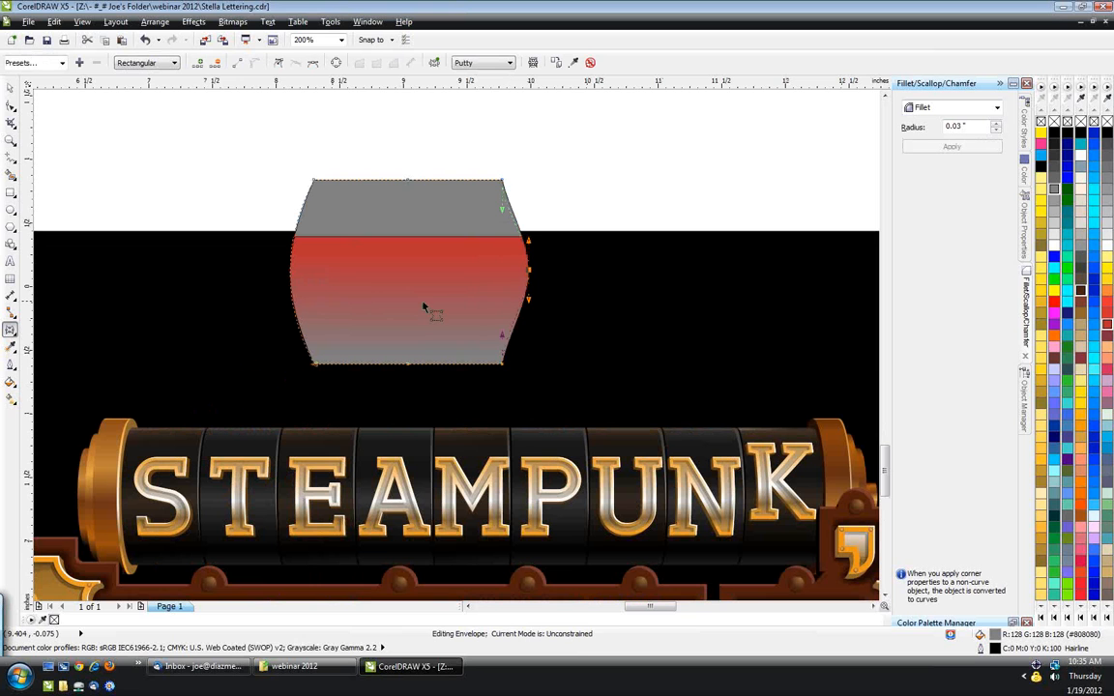
{"action": "scroll", "coordinate": [413, 311], "scroll_direction": "down", "scroll_amount": 1}
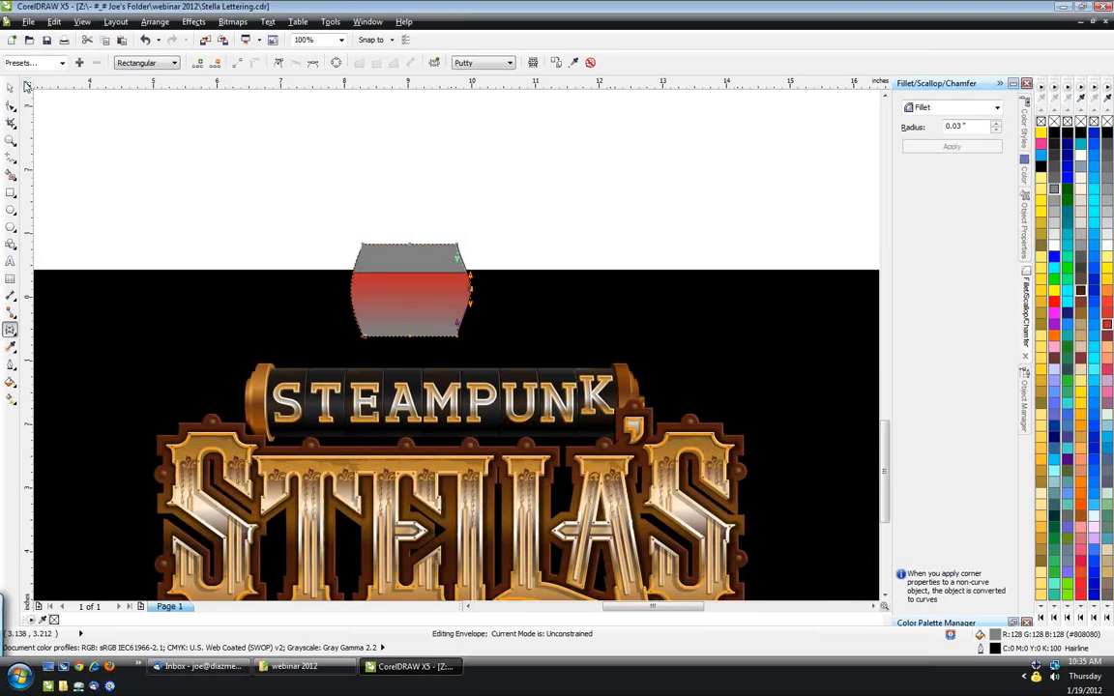
{"action": "left_click", "coordinate": [11, 87]}
- Copy the black STELLAS lettering to the empty page area beside it and merge the copy into a single curve
{"action": "scroll", "coordinate": [370, 323], "scroll_direction": "down", "scroll_amount": 1}
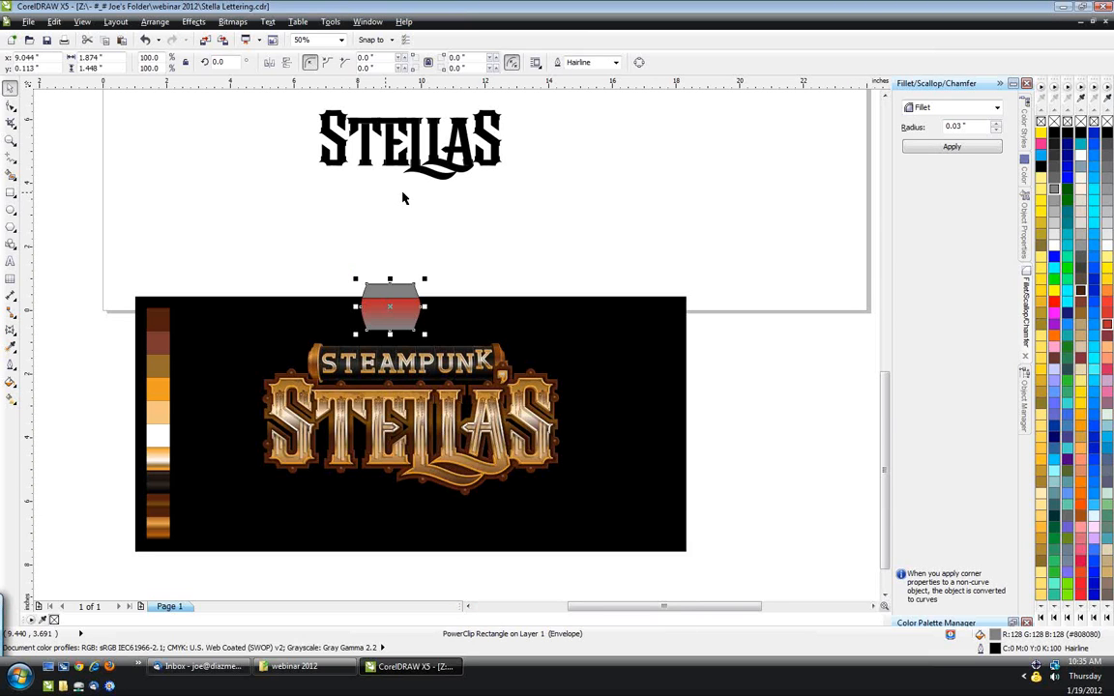
{"action": "left_click_drag", "start_coordinate": [300, 197], "coordinate": [517, 83]}
{"action": "left_click_drag", "start_coordinate": [443, 180], "coordinate": [652, 288]}
{"action": "right_click", "coordinate": [652, 288]}
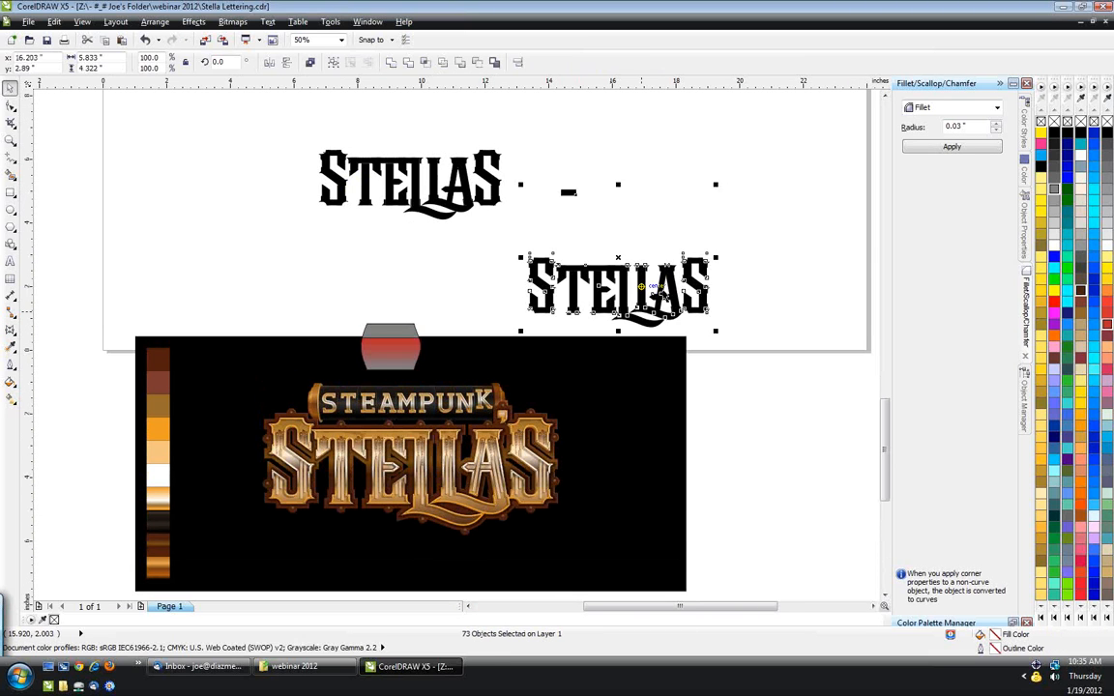
{"action": "scroll", "coordinate": [661, 288], "scroll_direction": "up", "scroll_amount": 1}
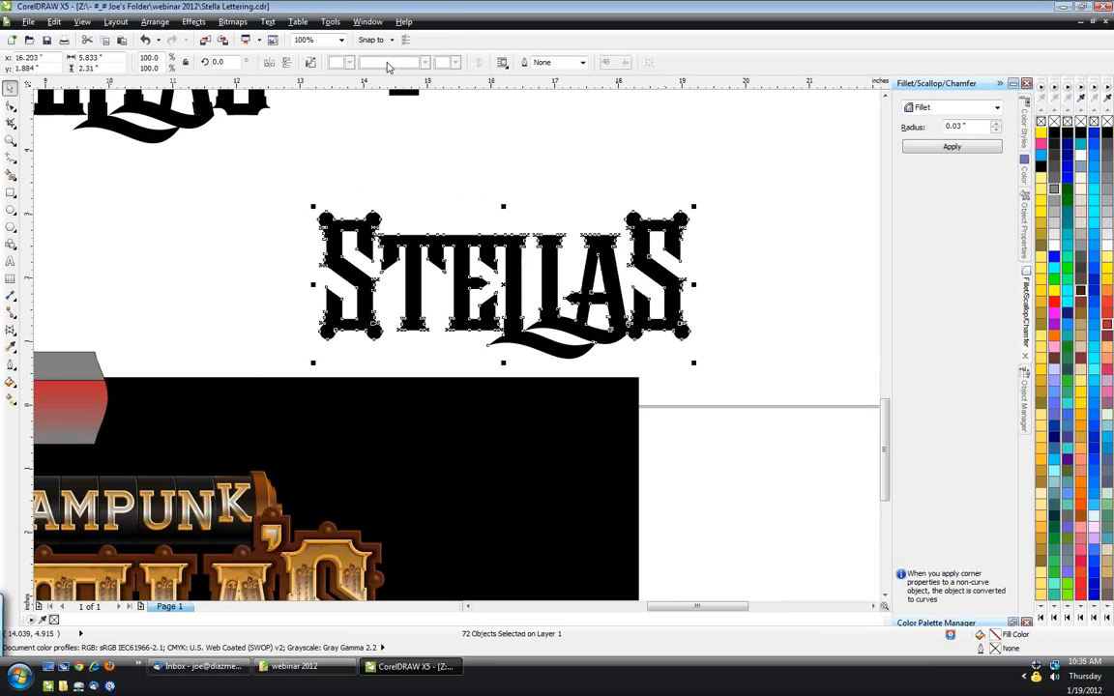
{"action": "key", "text": "ctrl+l"}
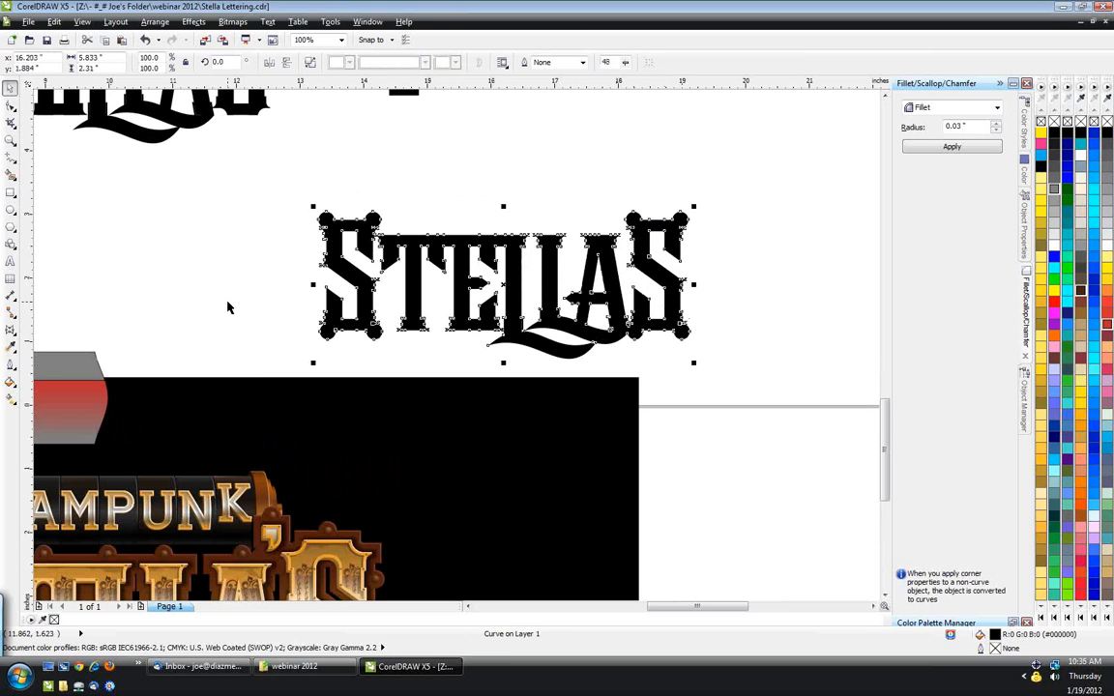
{"action": "left_click", "coordinate": [228, 308]}
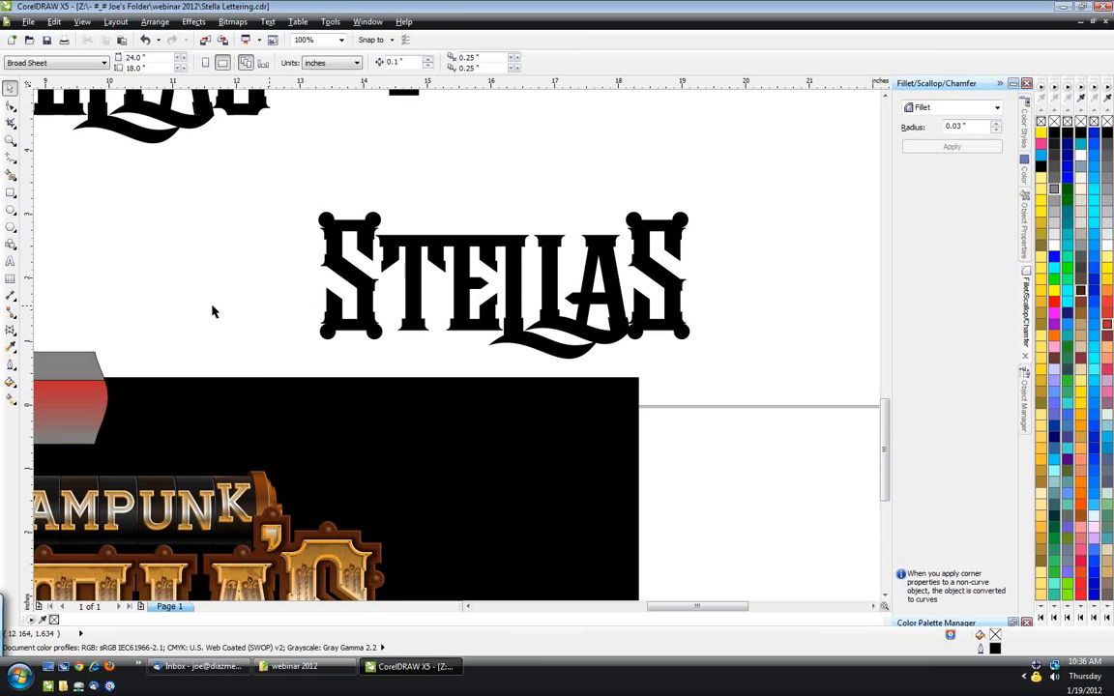
- Bulge the left and right sides of the STELLAS copy outward with an Envelope, and delete the warped copy
{"action": "left_click", "coordinate": [11, 329]}
{"action": "left_click", "coordinate": [333, 266]}
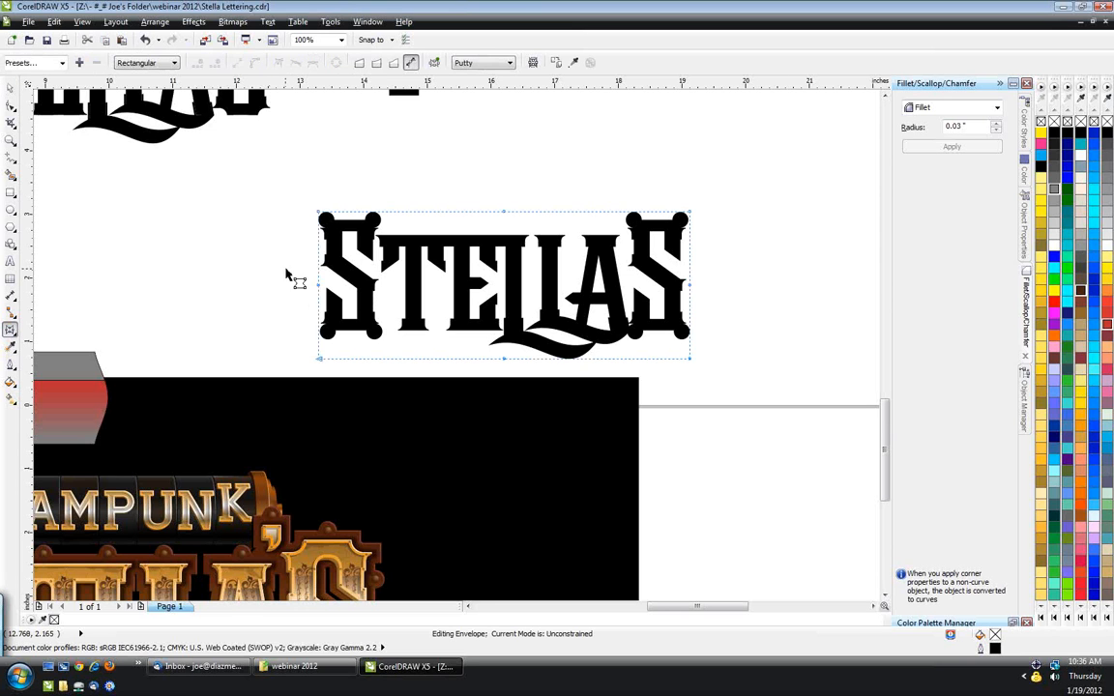
{"action": "double_click", "coordinate": [318, 285]}
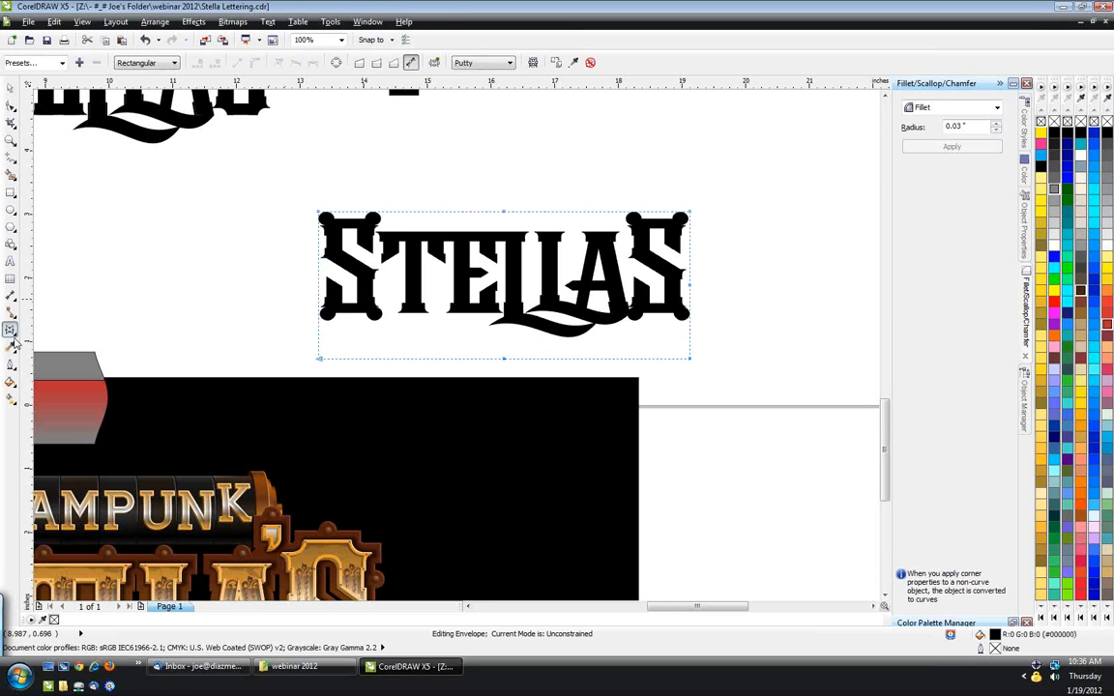
{"action": "left_click_drag", "start_coordinate": [320, 285], "coordinate": [300, 287]}
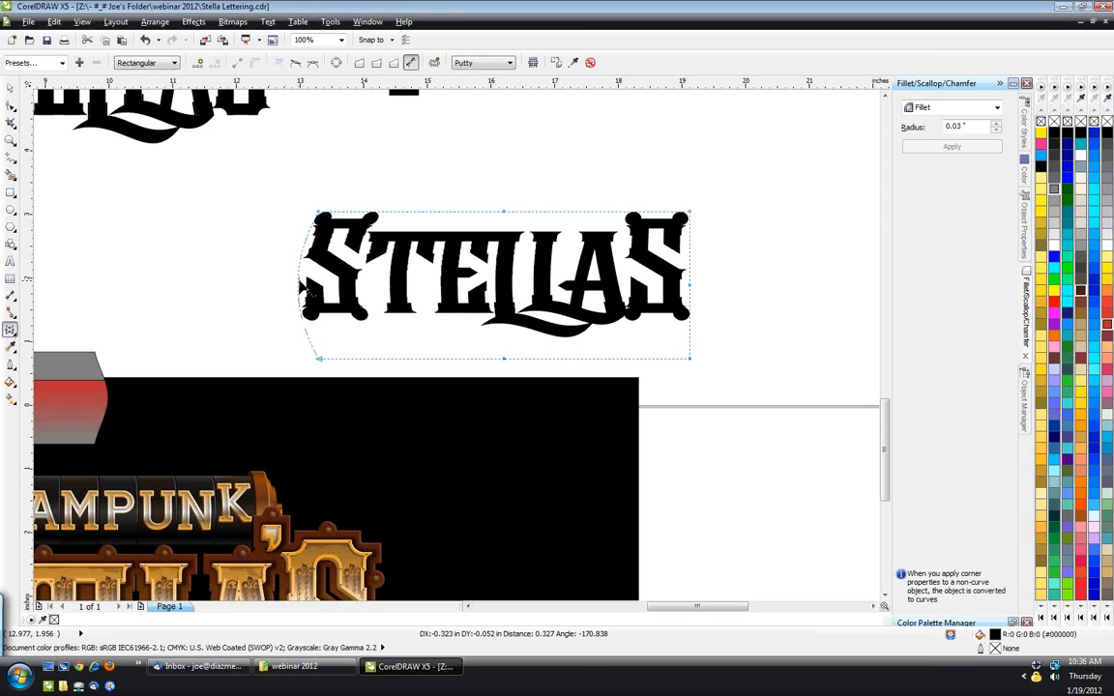
{"action": "mouse_move", "coordinate": [691, 287]}
{"action": "left_mouse_down"}
{"action": "mouse_move", "coordinate": [713, 293]}
{"action": "mouse_move", "coordinate": [707, 286]}
{"action": "left_mouse_up"}
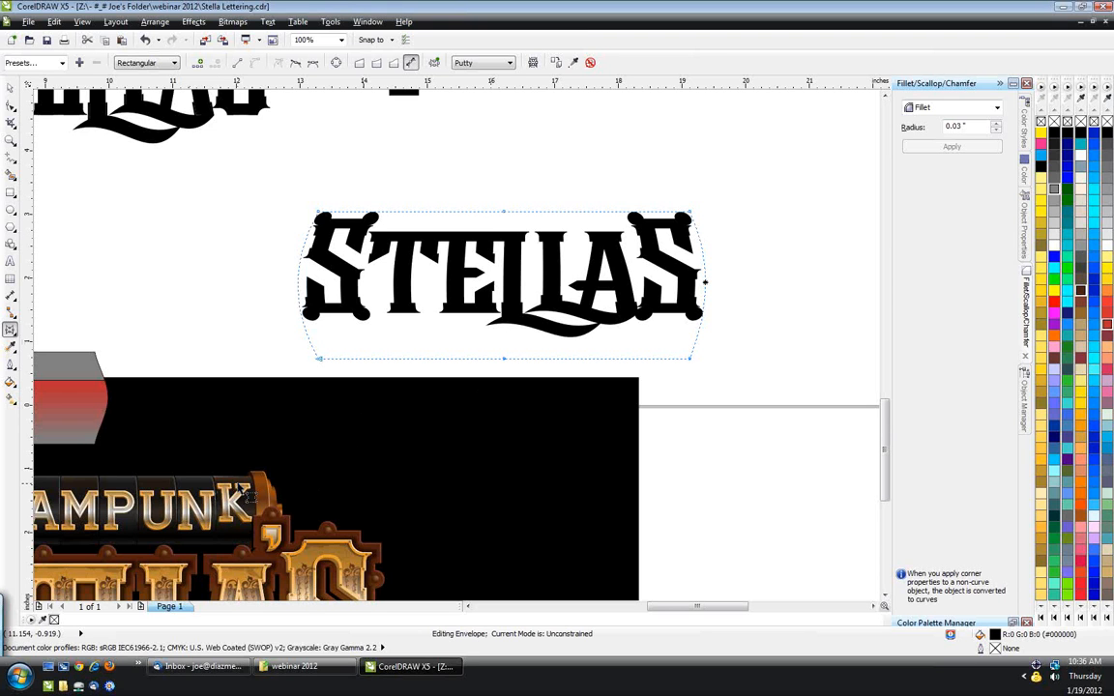
{"action": "left_click", "coordinate": [10, 88]}
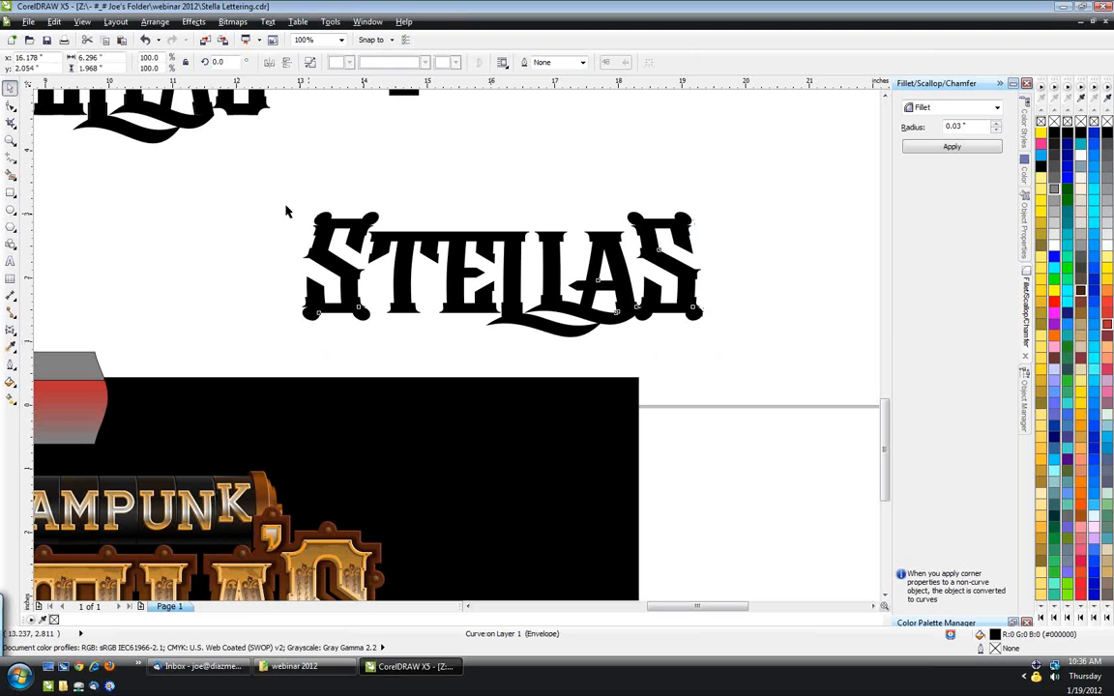
{"action": "left_click_drag", "start_coordinate": [264, 178], "coordinate": [766, 365]}
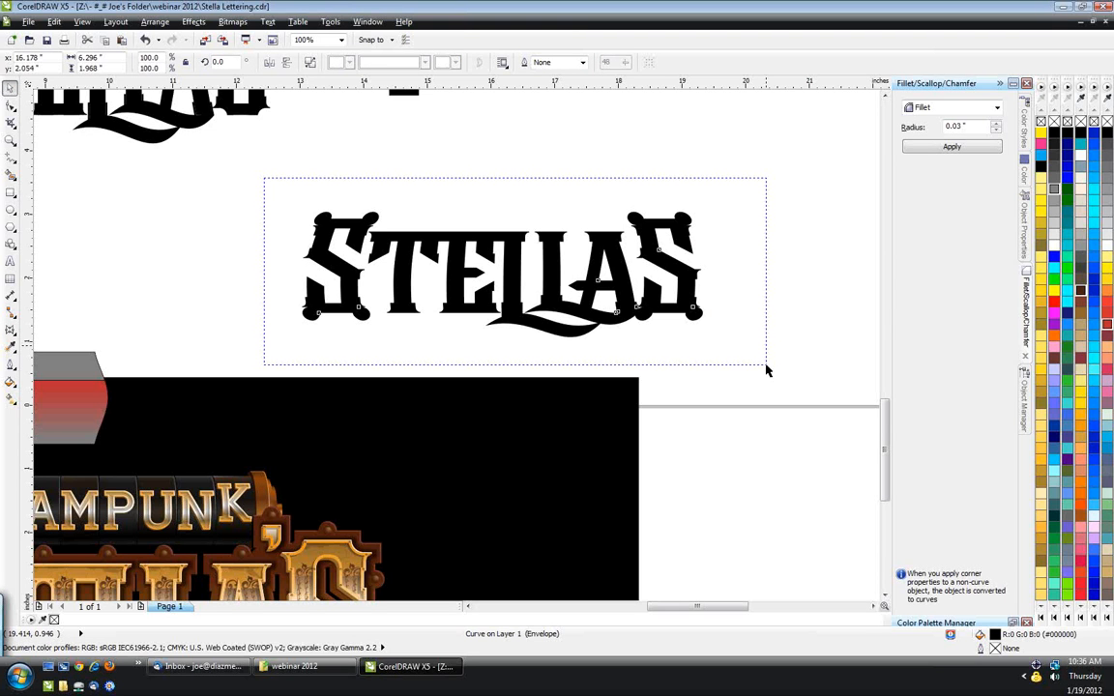
- Switch to the open document Stella Face.cdr
{"action": "left_click", "coordinate": [366, 22]}
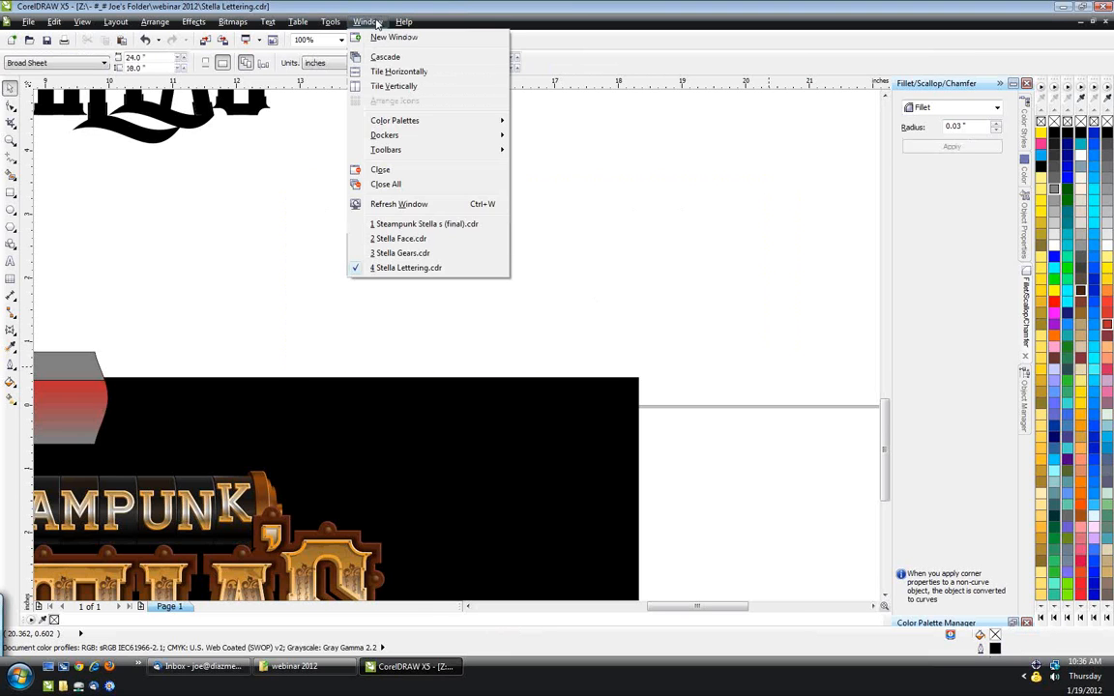
{"action": "left_click", "coordinate": [377, 21]}
{"action": "scroll", "coordinate": [364, 319], "scroll_direction": "down", "scroll_amount": 1}
{"action": "scroll", "coordinate": [165, 342], "scroll_direction": "up", "scroll_amount": 1}
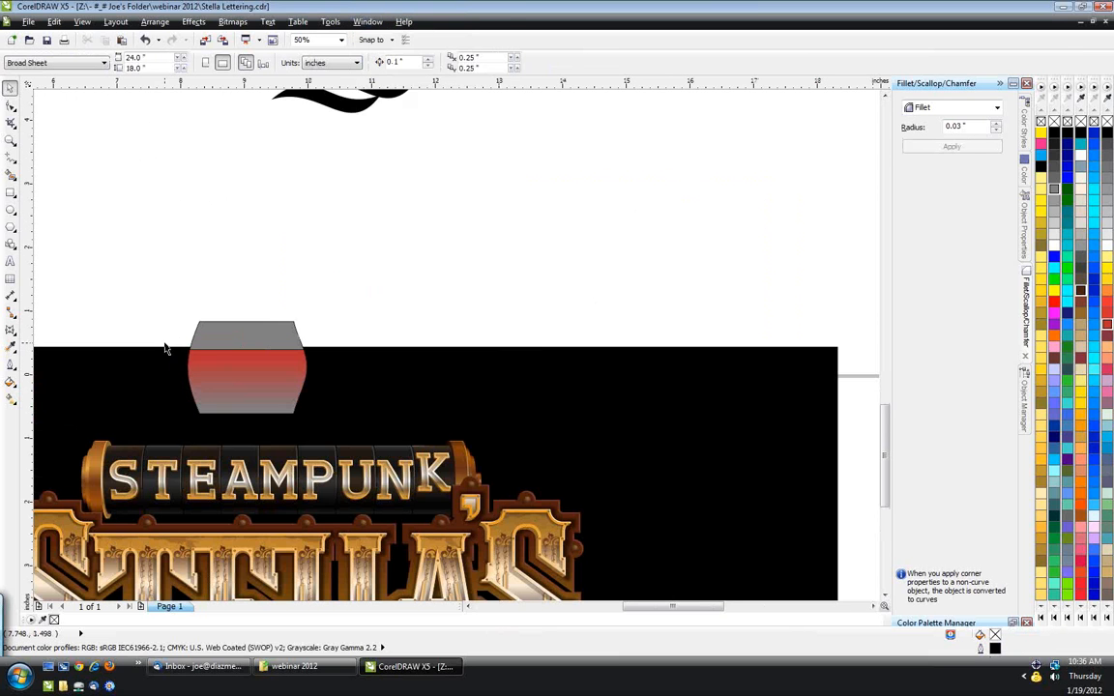
{"action": "left_click", "coordinate": [367, 21]}
{"action": "left_click", "coordinate": [410, 242]}
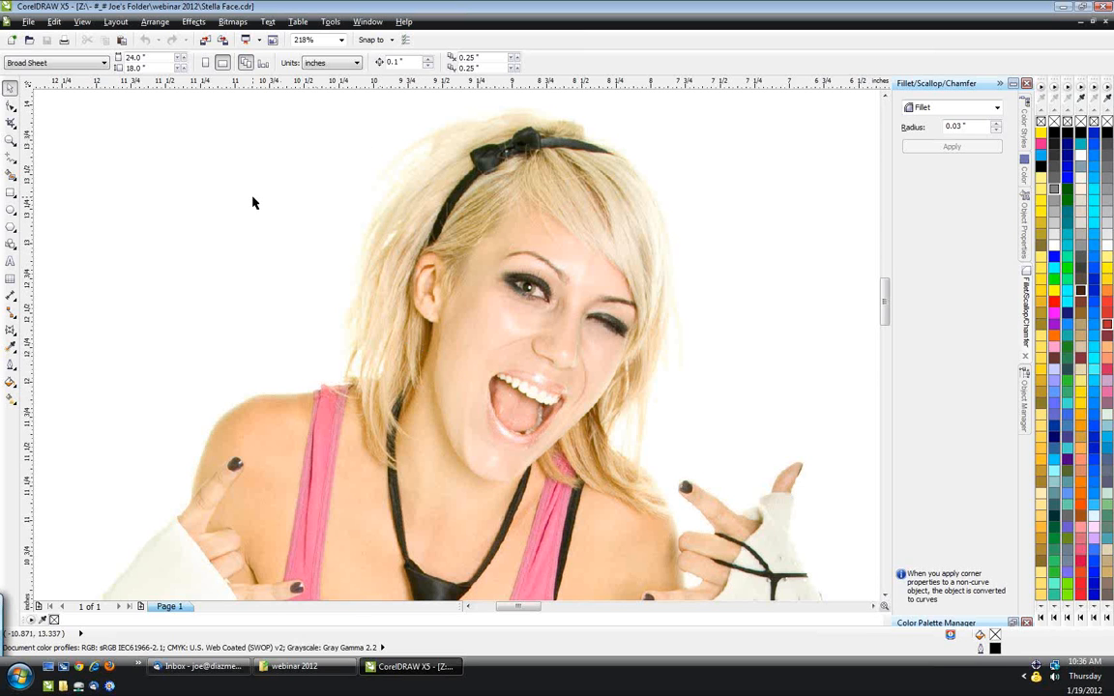
- Examine the full-length photo of the blonde woman, the darker face crop and the bald steampunk figure
{"action": "scroll", "coordinate": [252, 201], "scroll_direction": "down", "scroll_amount": 2}
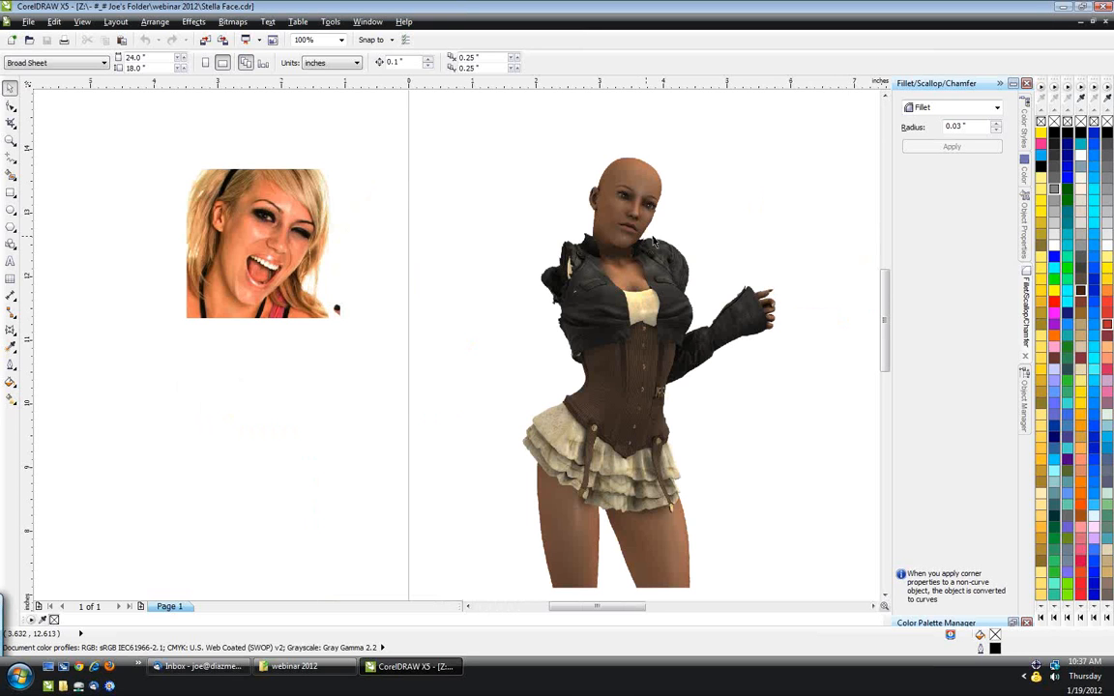
{"action": "scroll", "coordinate": [654, 242], "scroll_direction": "up", "scroll_amount": 2}
{"action": "scroll", "coordinate": [693, 281], "scroll_direction": "down", "scroll_amount": 1}
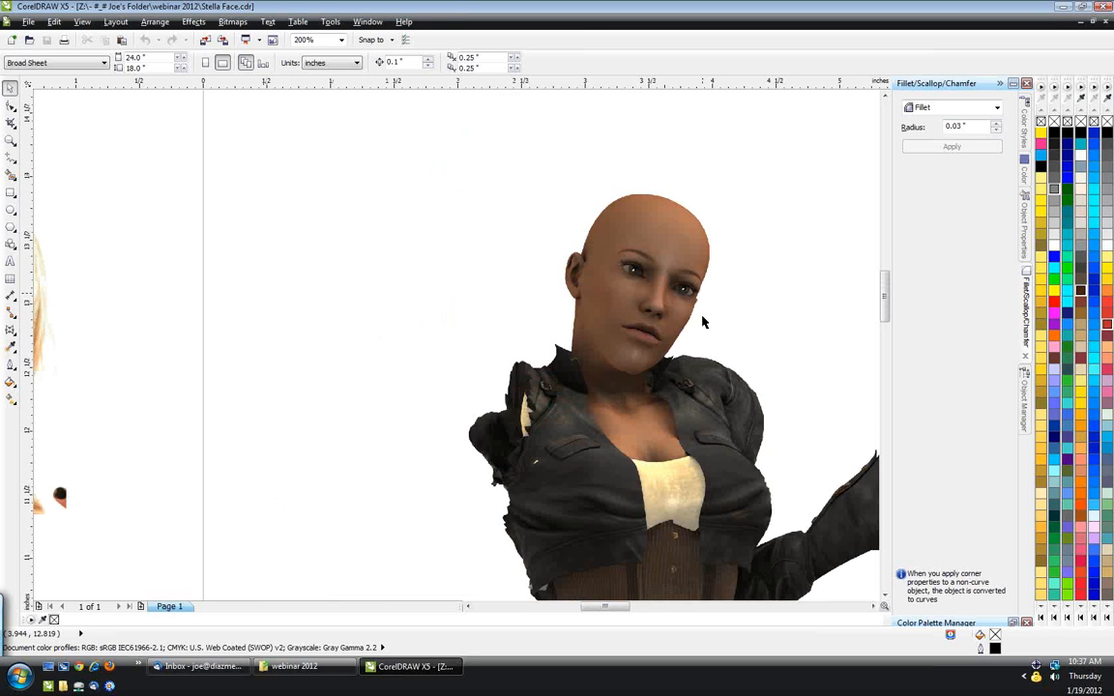
{"action": "scroll", "coordinate": [704, 322], "scroll_direction": "up", "scroll_amount": 1}
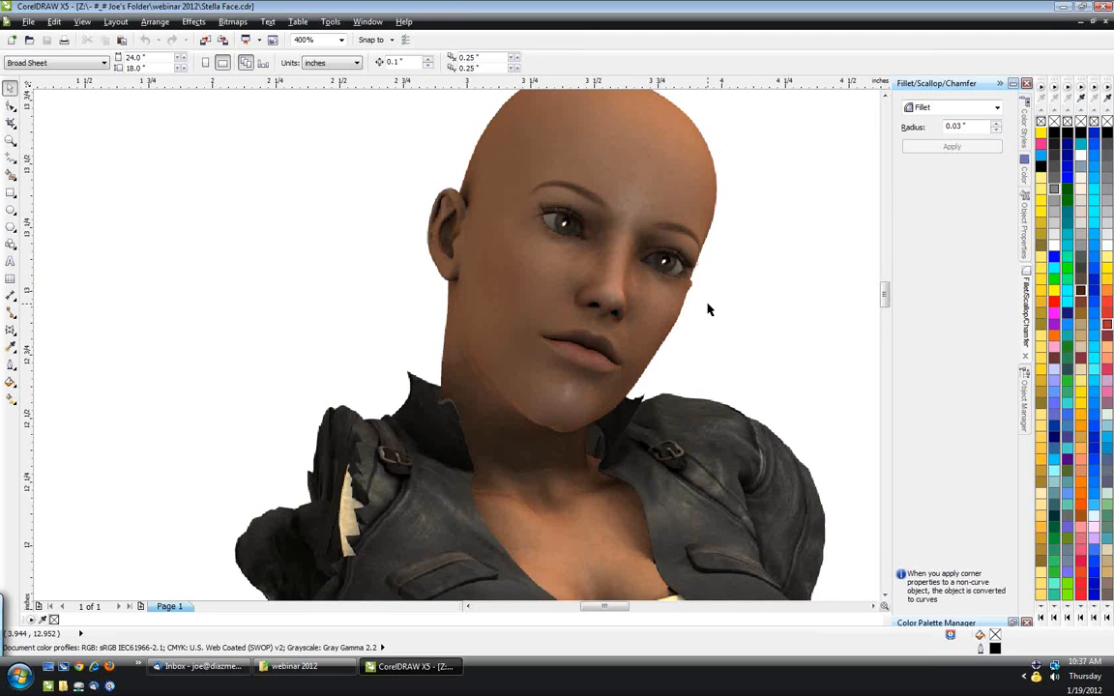
{"action": "scroll", "coordinate": [709, 310], "scroll_direction": "down", "scroll_amount": 2}
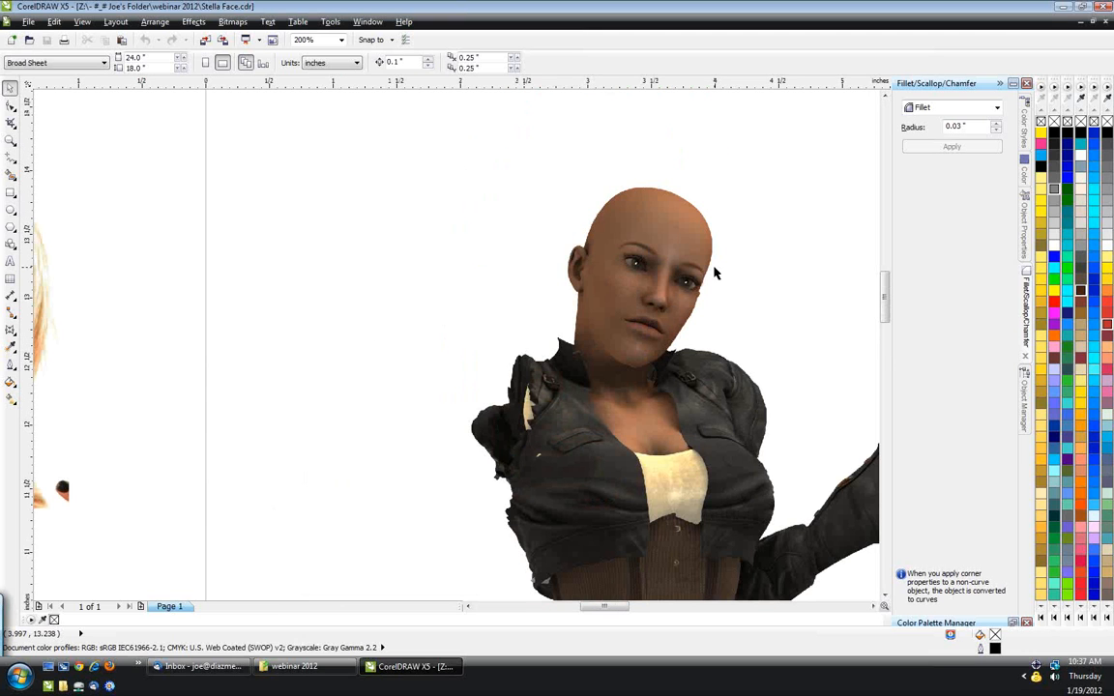
{"action": "scroll", "coordinate": [716, 273], "scroll_direction": "down", "scroll_amount": 2}
{"action": "scroll", "coordinate": [715, 274], "scroll_direction": "up", "scroll_amount": 2}
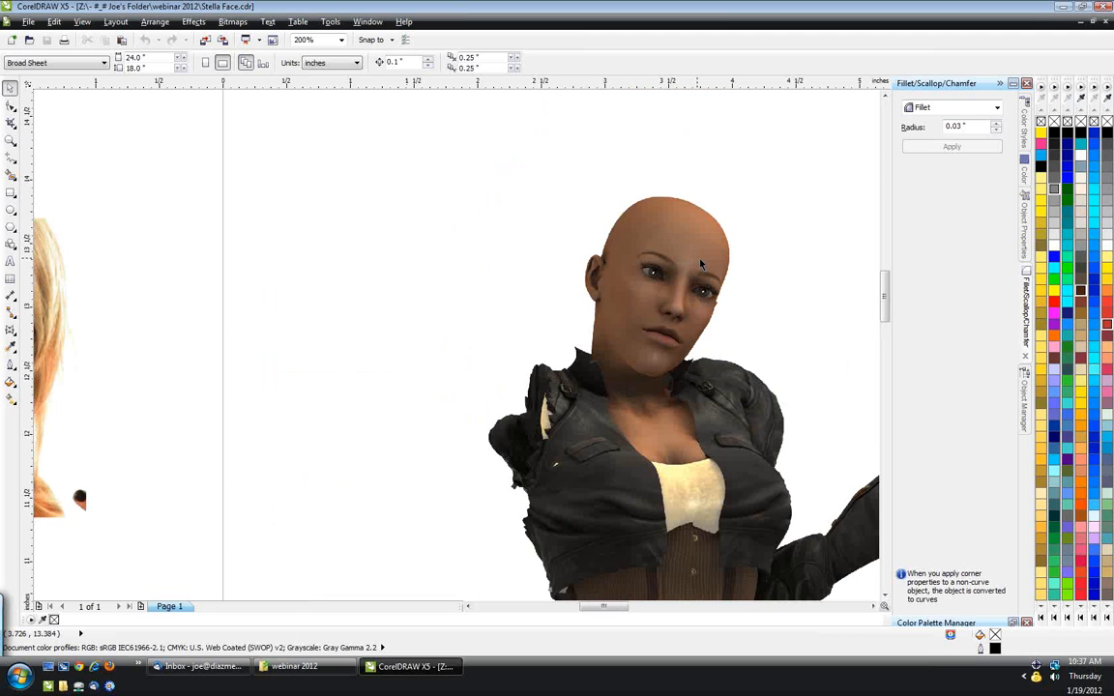
{"action": "scroll", "coordinate": [684, 407], "scroll_direction": "down", "scroll_amount": 2}
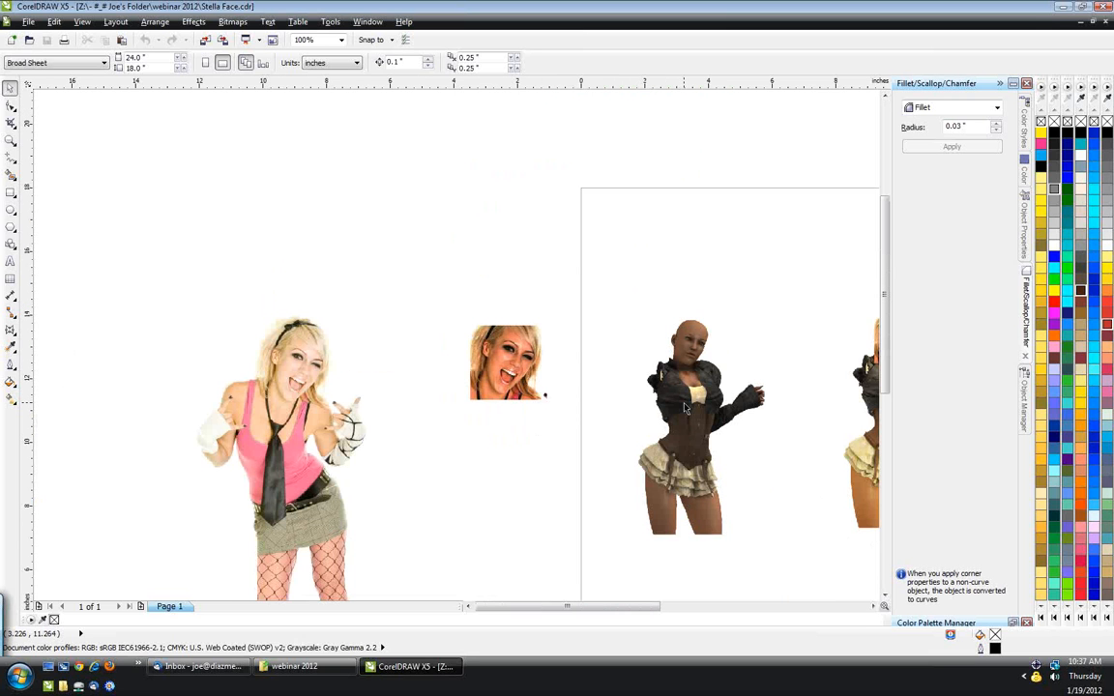
{"action": "scroll", "coordinate": [711, 454], "scroll_direction": "up", "scroll_amount": 2}
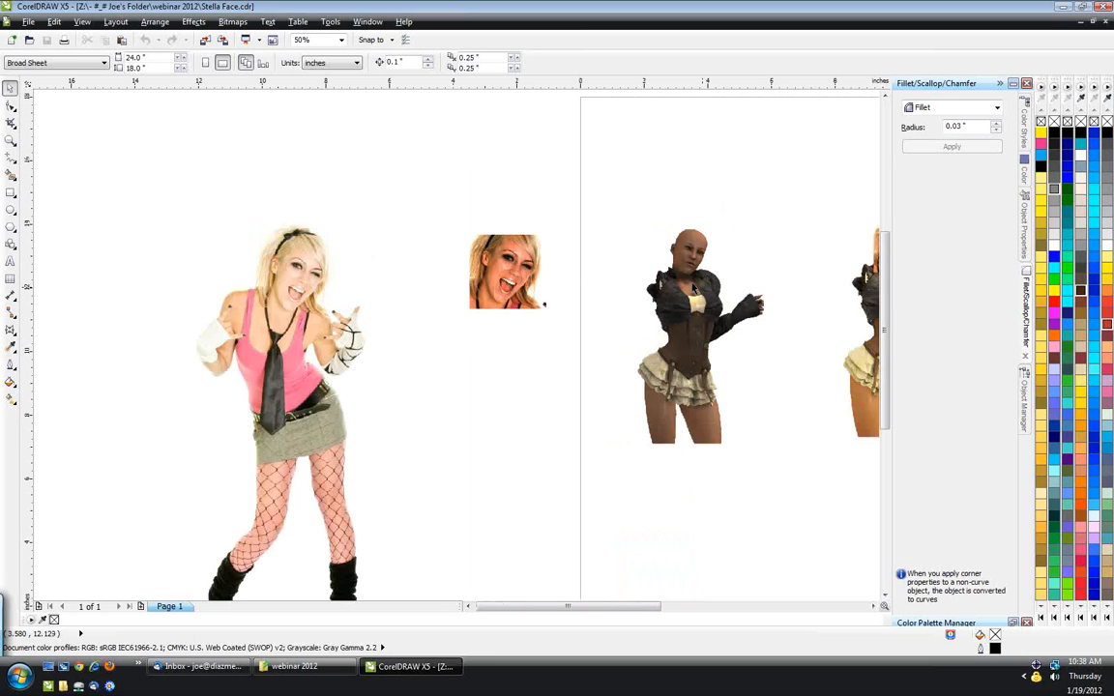
{"action": "scroll", "coordinate": [282, 275], "scroll_direction": "up", "scroll_amount": 1}
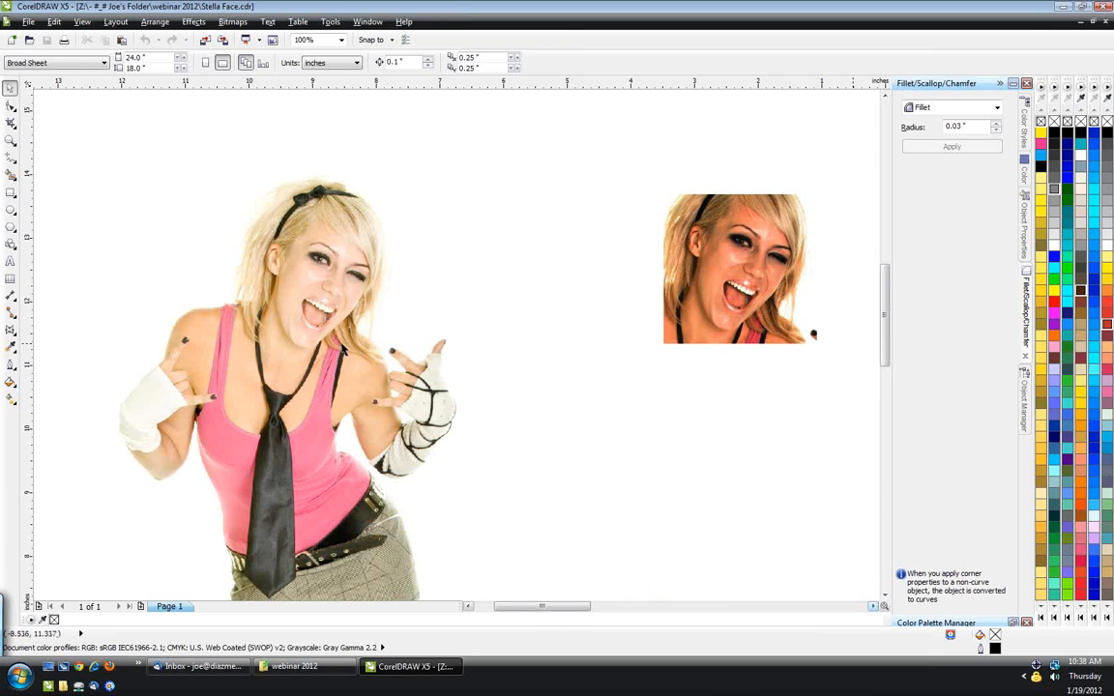
- Draw a rectangle about 3.2 inches square around the woman's head in the full-length photo
{"action": "left_click", "coordinate": [344, 351]}
{"action": "left_click", "coordinate": [10, 193]}
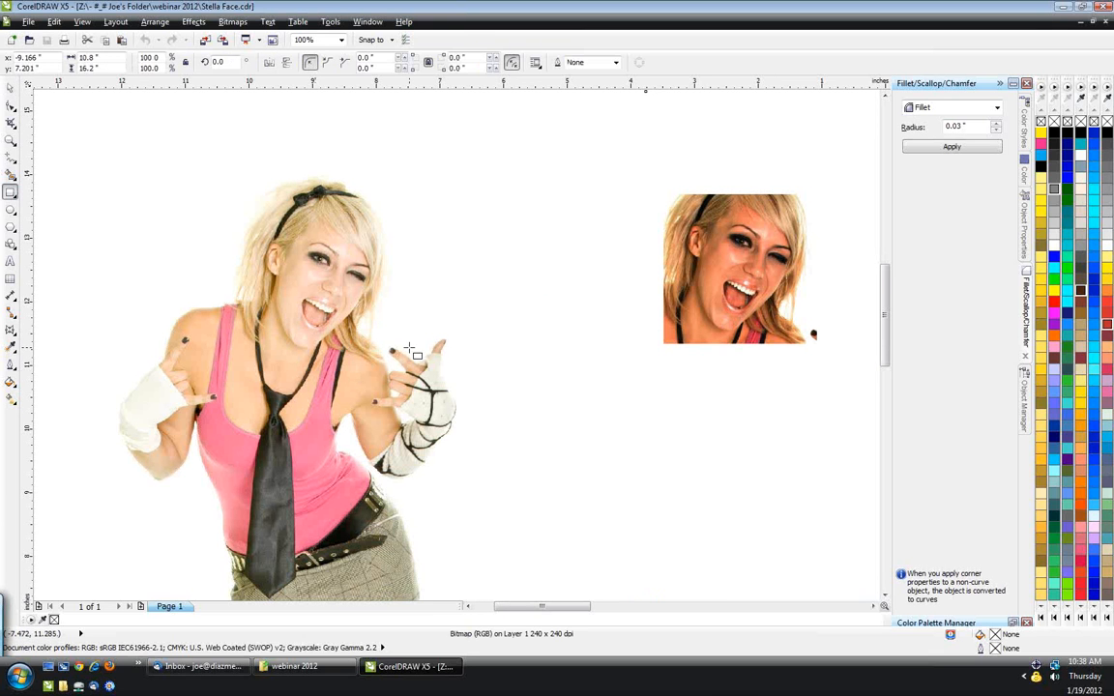
{"action": "scroll", "coordinate": [410, 350], "scroll_direction": "down", "scroll_amount": 1}
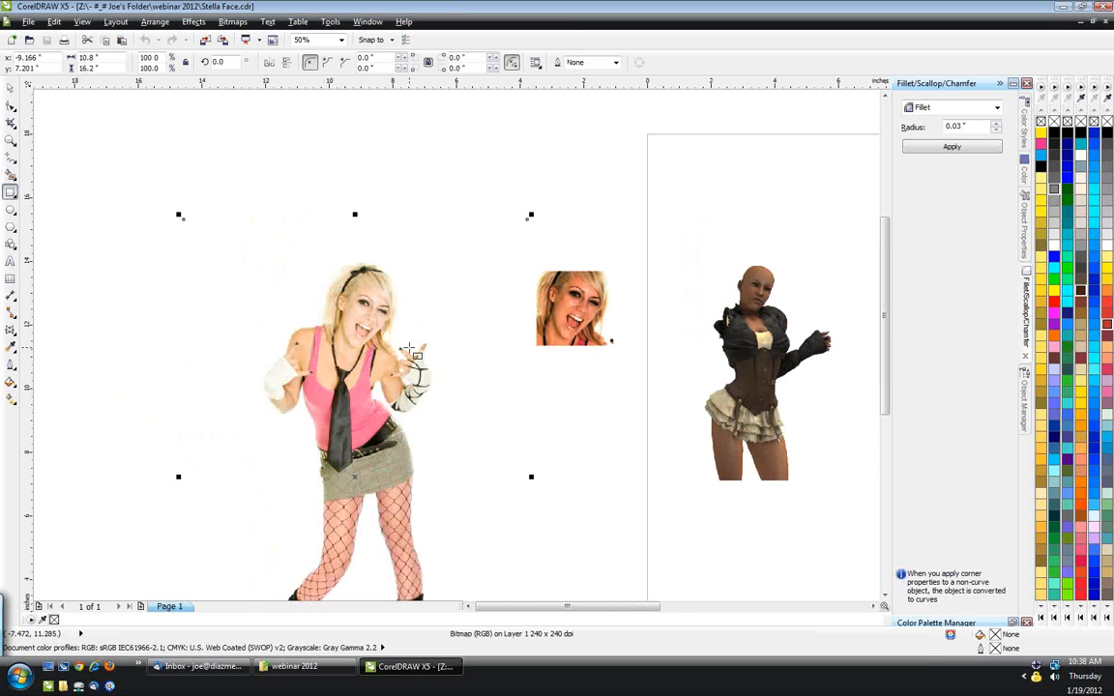
{"action": "scroll", "coordinate": [409, 348], "scroll_direction": "right", "scroll_amount": 2}
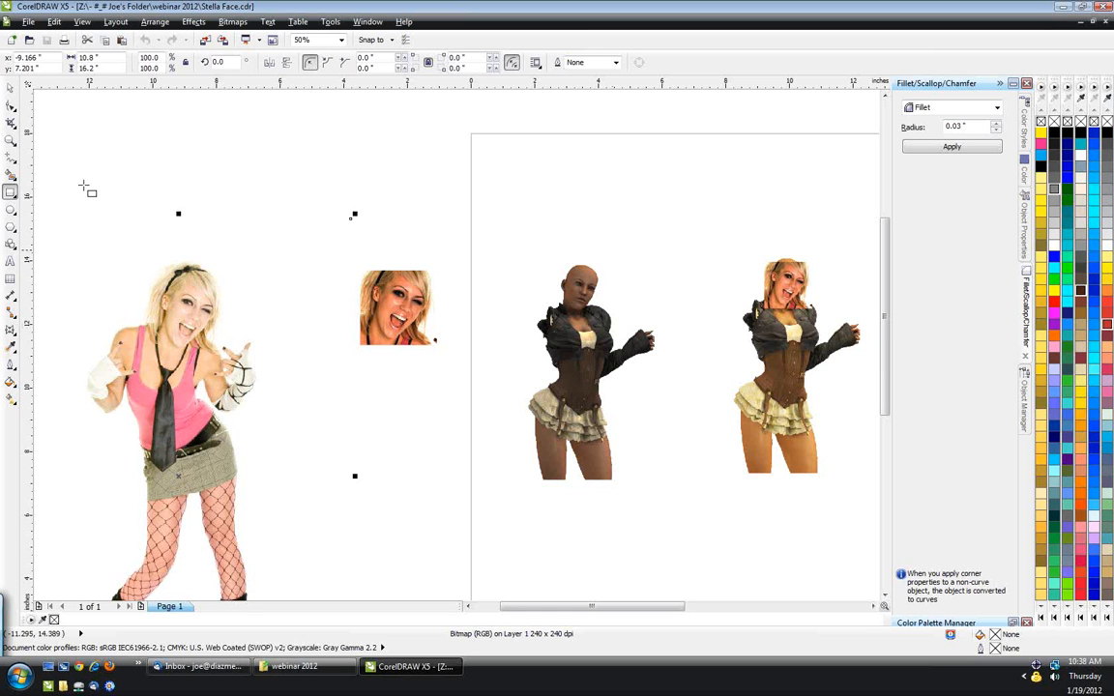
{"action": "left_click_drag", "start_coordinate": [108, 247], "coordinate": [232, 374]}
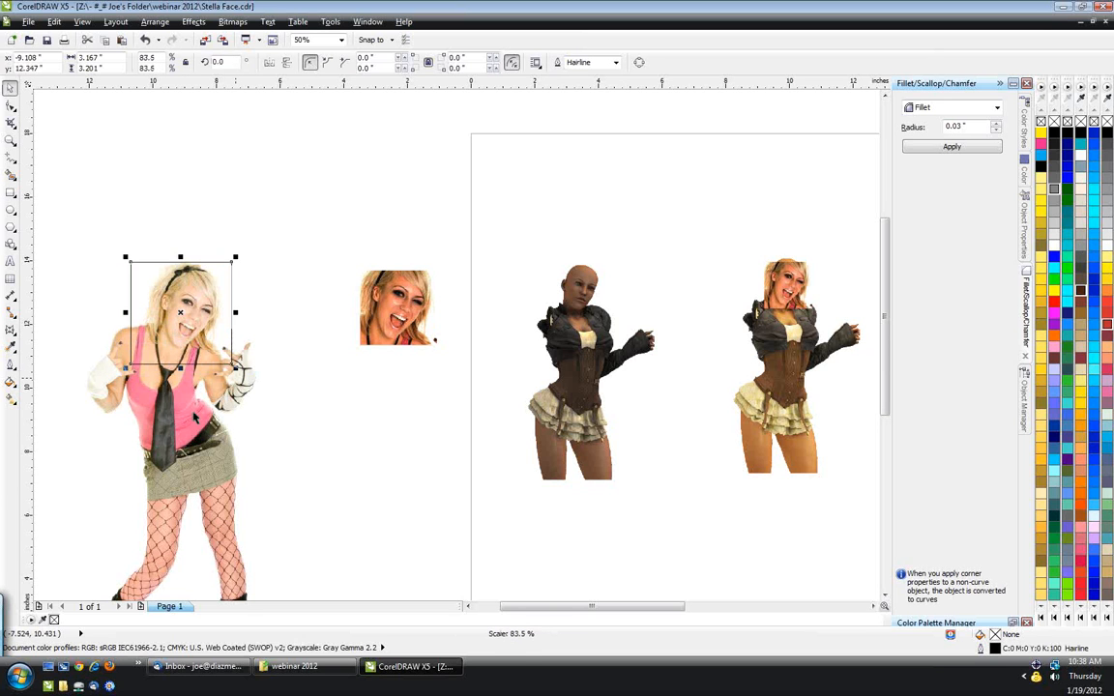
- Crop out a separate copy of the head by intersecting the rectangle with the full-length photo, and delete the rectangle
{"action": "left_click", "coordinate": [194, 418], "text": "shift"}
{"action": "left_click", "coordinate": [426, 62]}
{"action": "left_click_drag", "start_coordinate": [153, 294], "coordinate": [275, 183]}
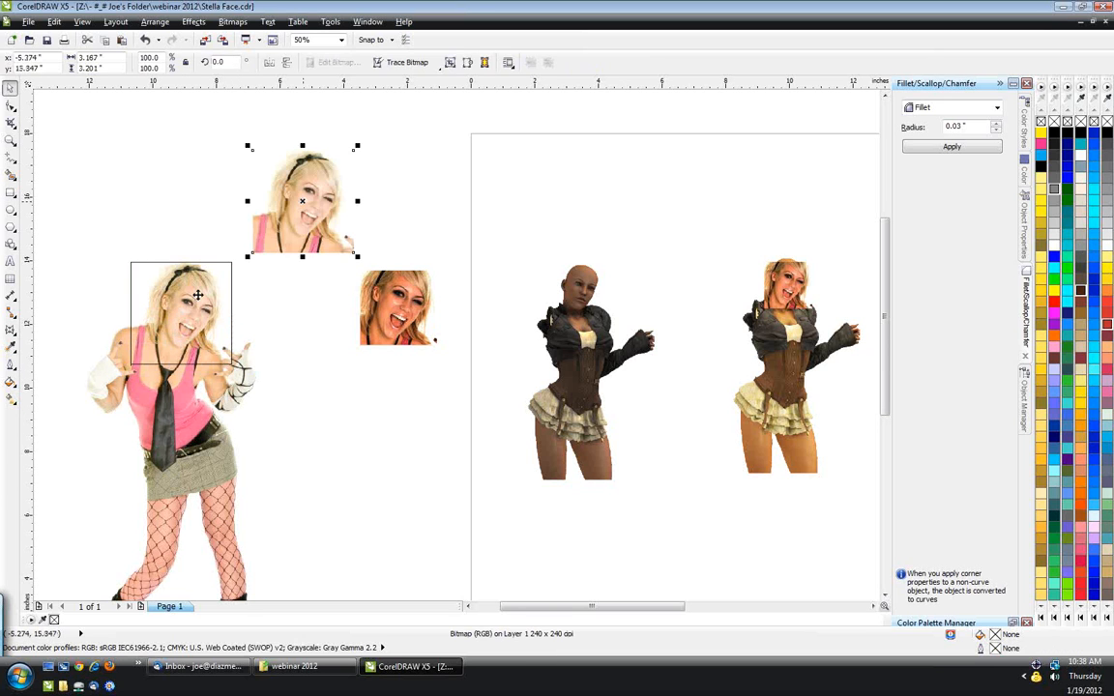
{"action": "left_click", "coordinate": [169, 276]}
{"action": "key", "text": "Delete"}
- Convert the new head crop to a 300 dpi Paletted (8-bit) bitmap with anti-aliasing and a transparent background
{"action": "left_click", "coordinate": [309, 209]}
{"action": "left_click", "coordinate": [243, 21]}
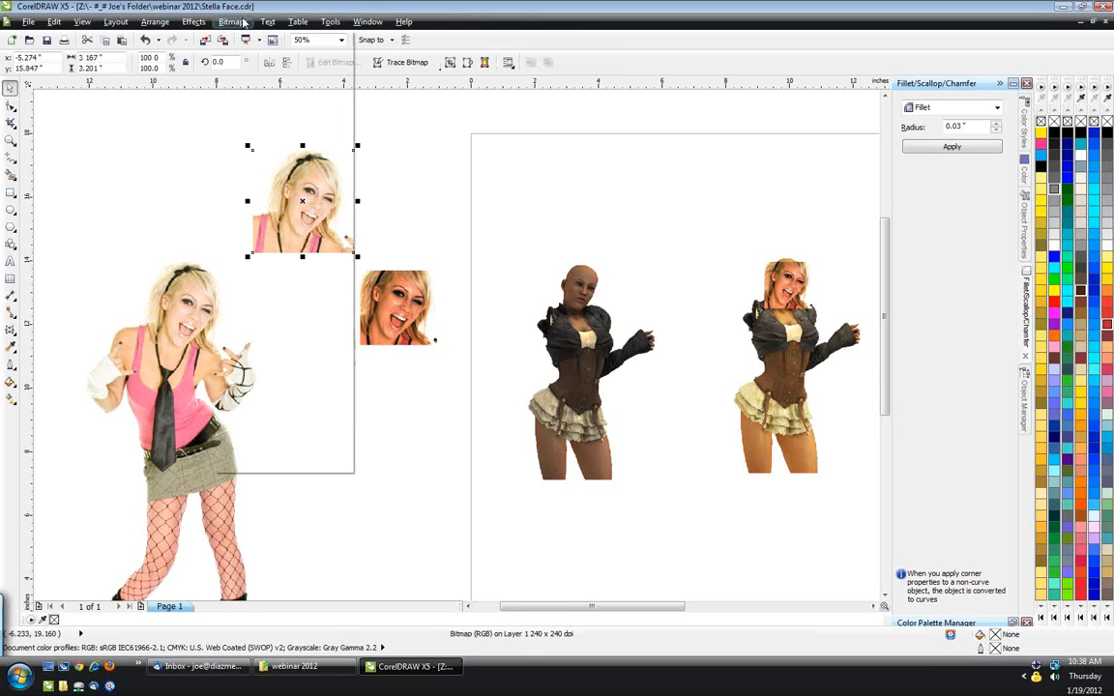
{"action": "left_click", "coordinate": [261, 35]}
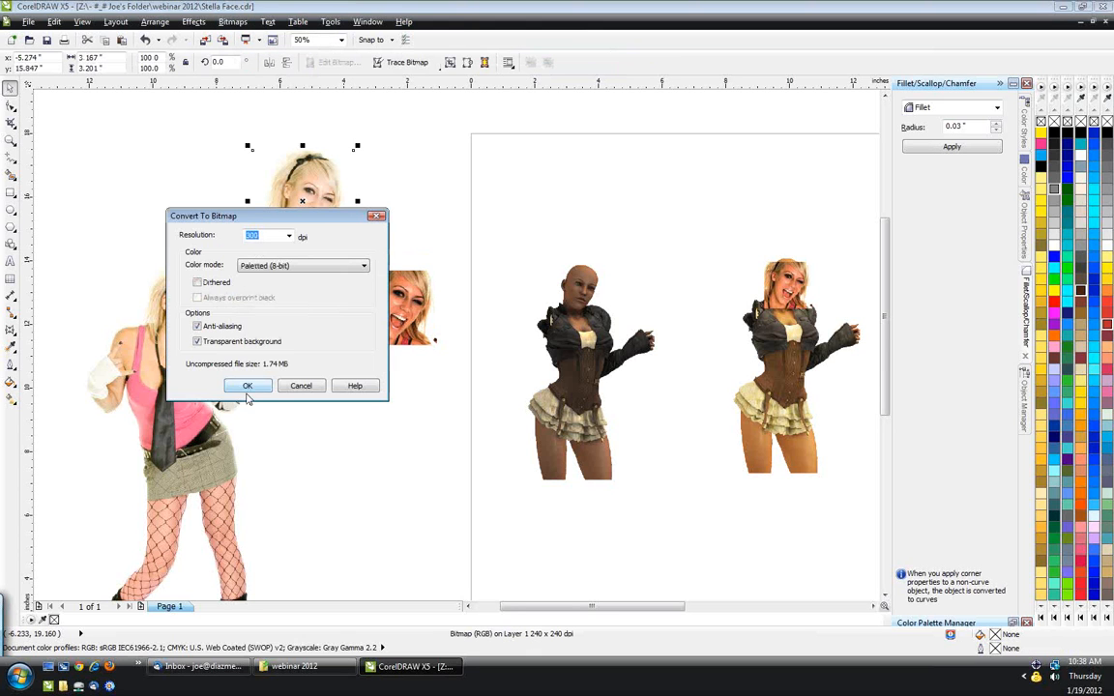
{"action": "left_click", "coordinate": [248, 385]}
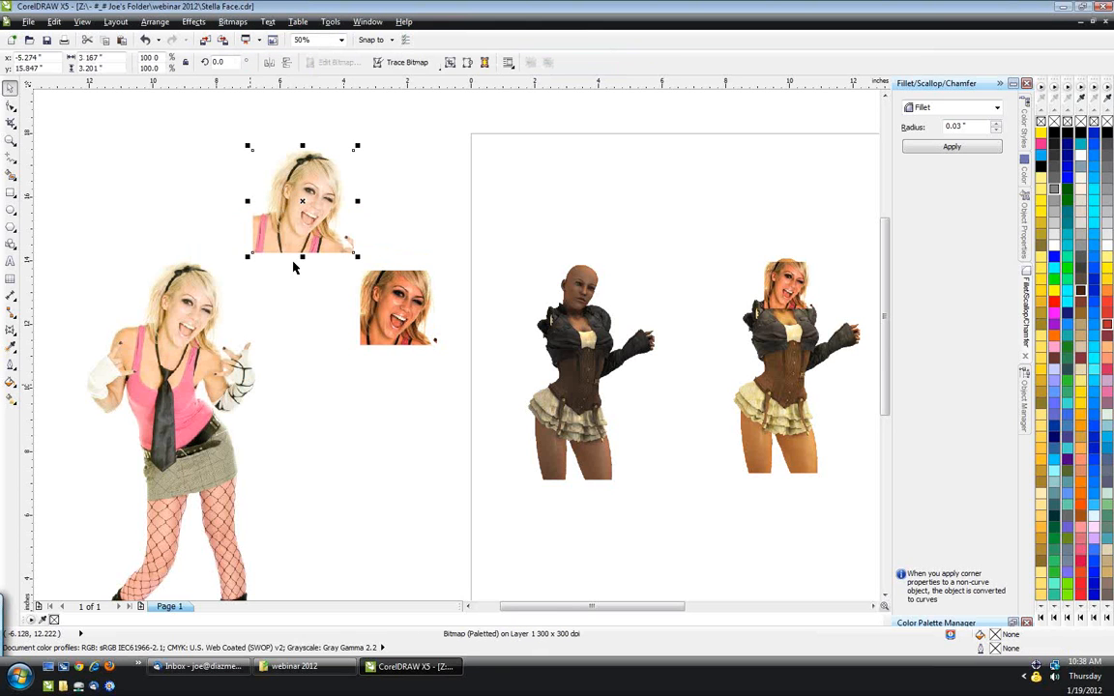
- Move the light head crop onto the page, beside the head of the bald steampunk figure
{"action": "left_click_drag", "start_coordinate": [301, 198], "coordinate": [305, 298]}
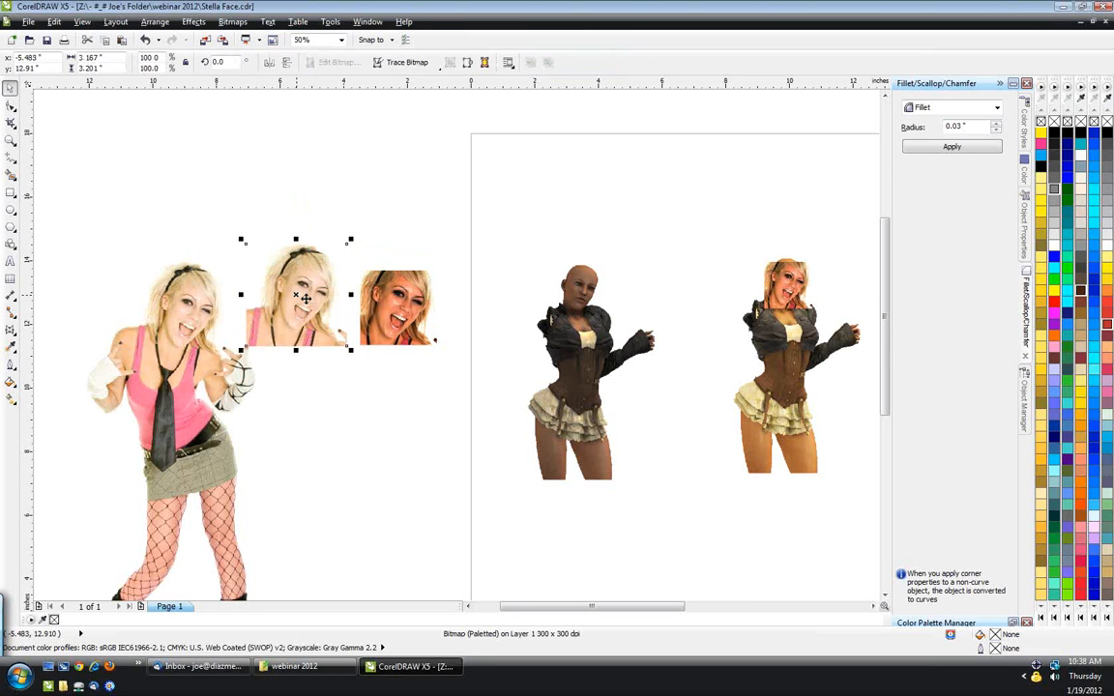
{"action": "scroll", "coordinate": [306, 299], "scroll_direction": "up", "scroll_amount": 2}
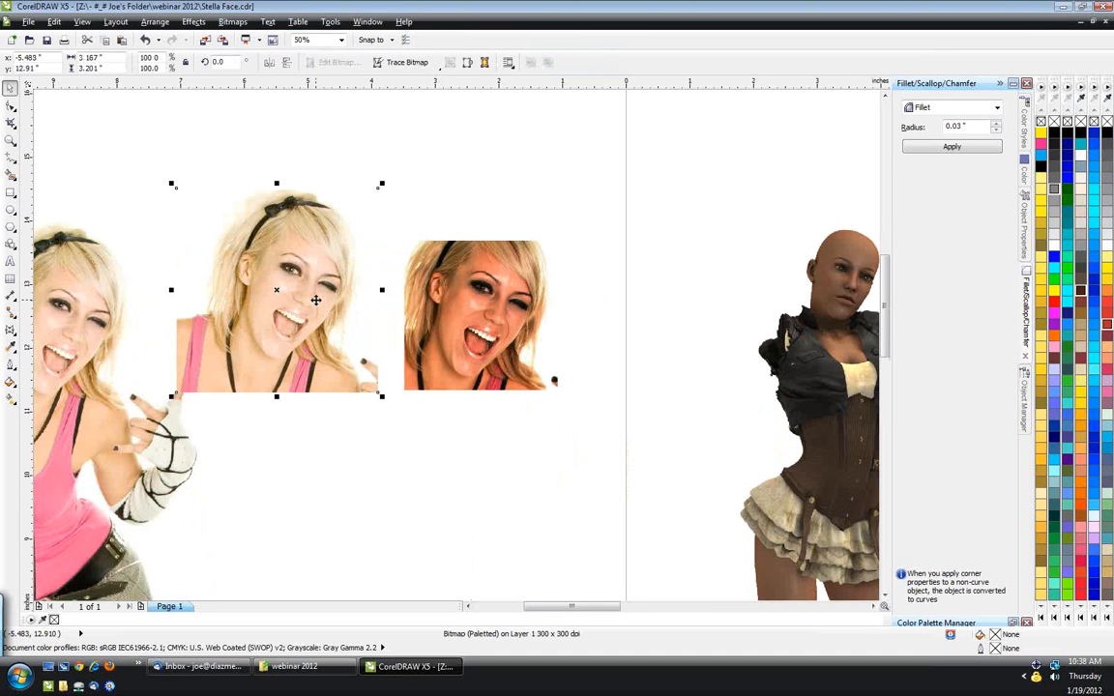
{"action": "scroll", "coordinate": [315, 300], "scroll_direction": "down", "scroll_amount": 2}
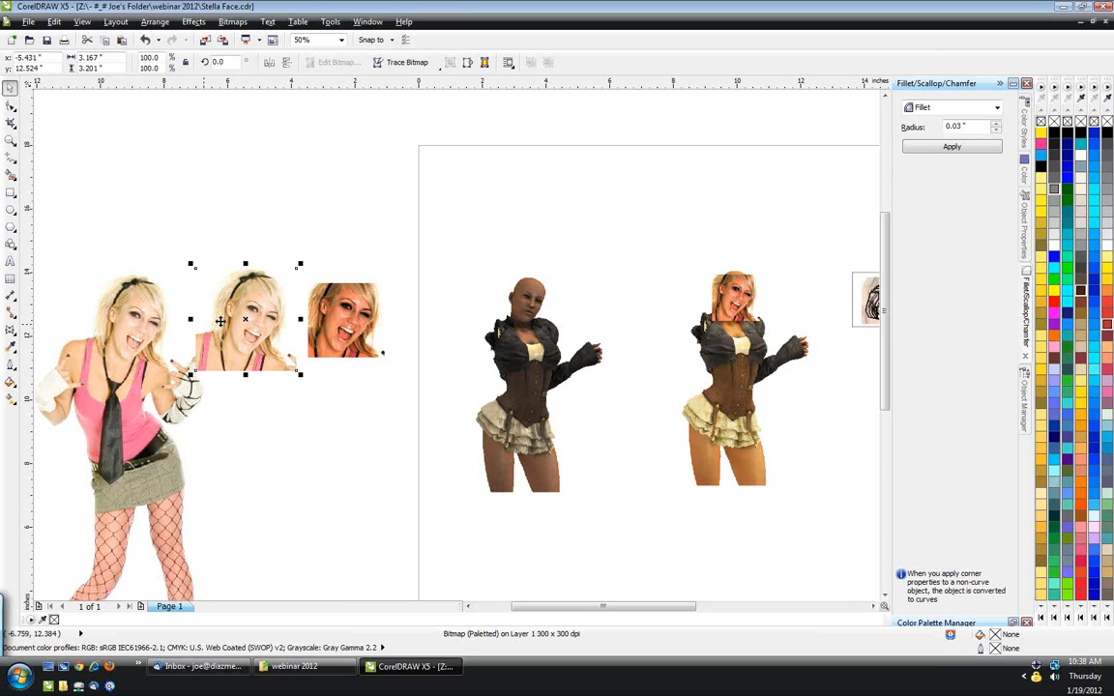
{"action": "left_click_drag", "start_coordinate": [221, 321], "coordinate": [572, 321]}
{"action": "scroll", "coordinate": [585, 312], "scroll_direction": "up", "scroll_amount": 1}
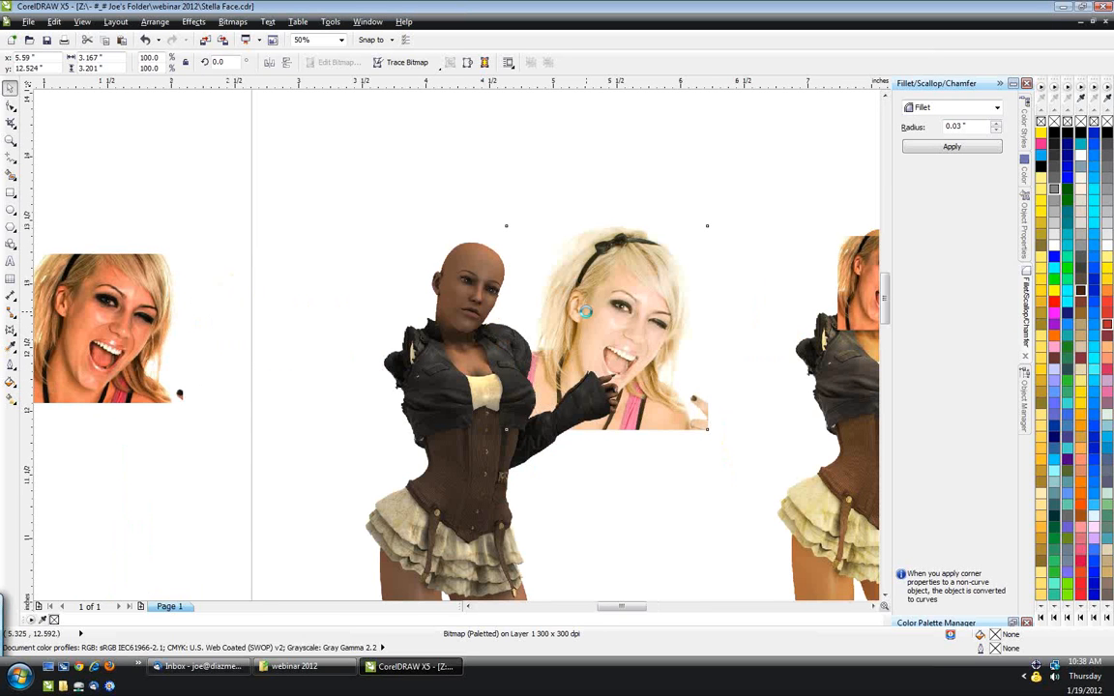
{"action": "scroll", "coordinate": [585, 311], "scroll_direction": "up", "scroll_amount": 1}
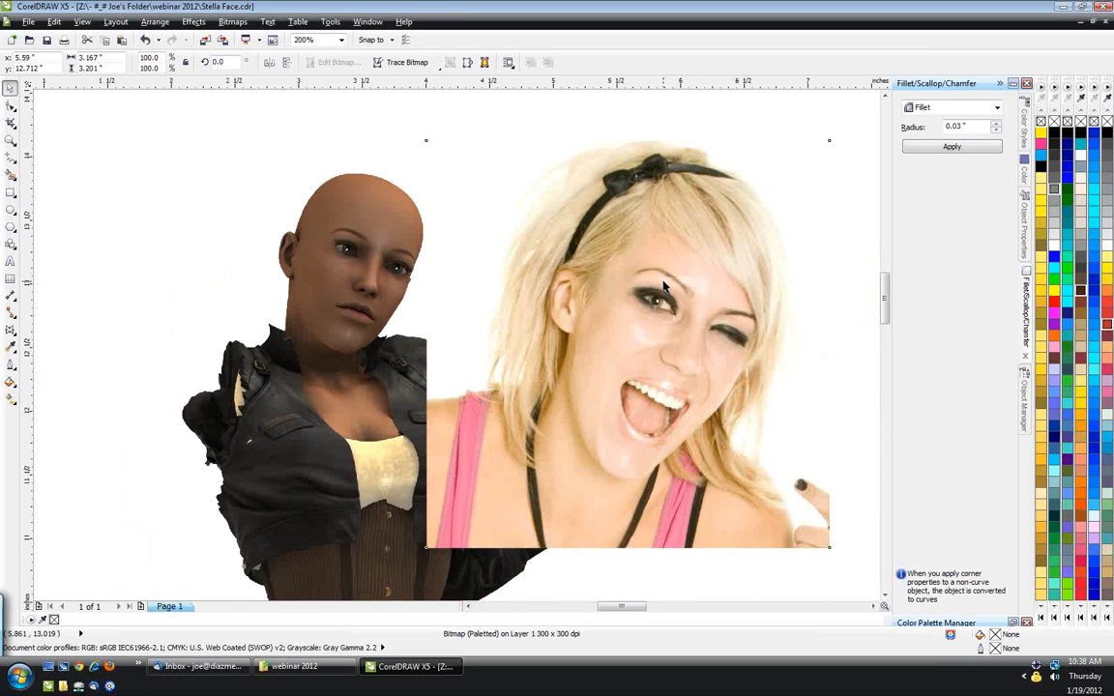
{"action": "left_click_drag", "start_coordinate": [663, 281], "coordinate": [684, 257]}
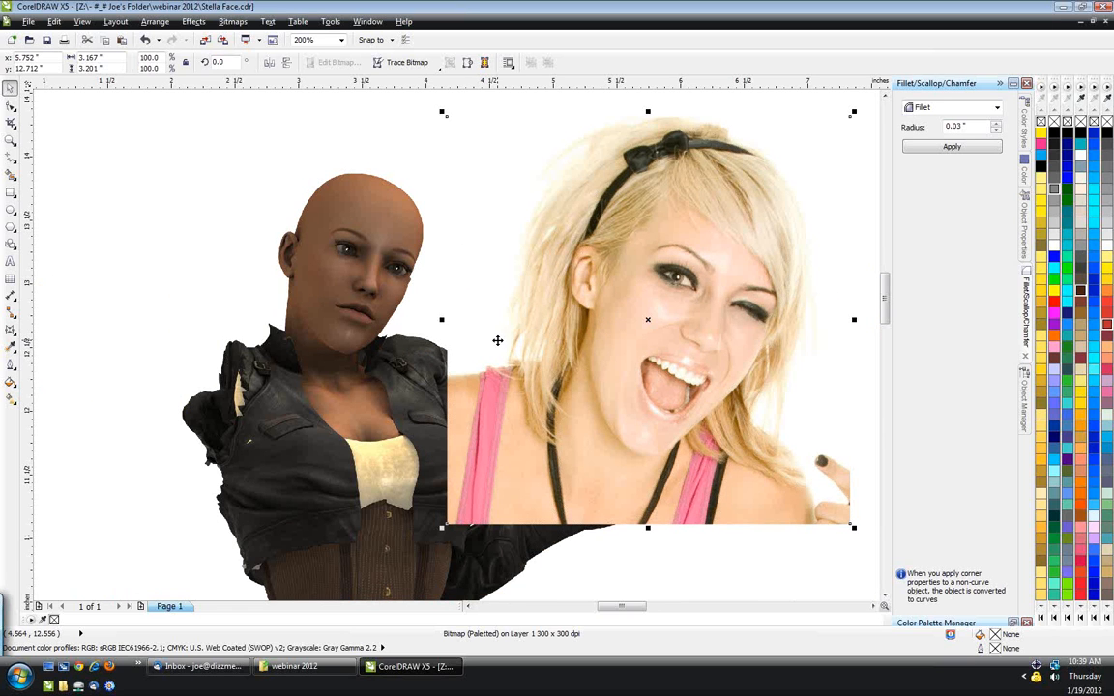
- Try to open the paletted head crop in the Image Adjustment Lab
{"action": "left_click", "coordinate": [234, 22]}
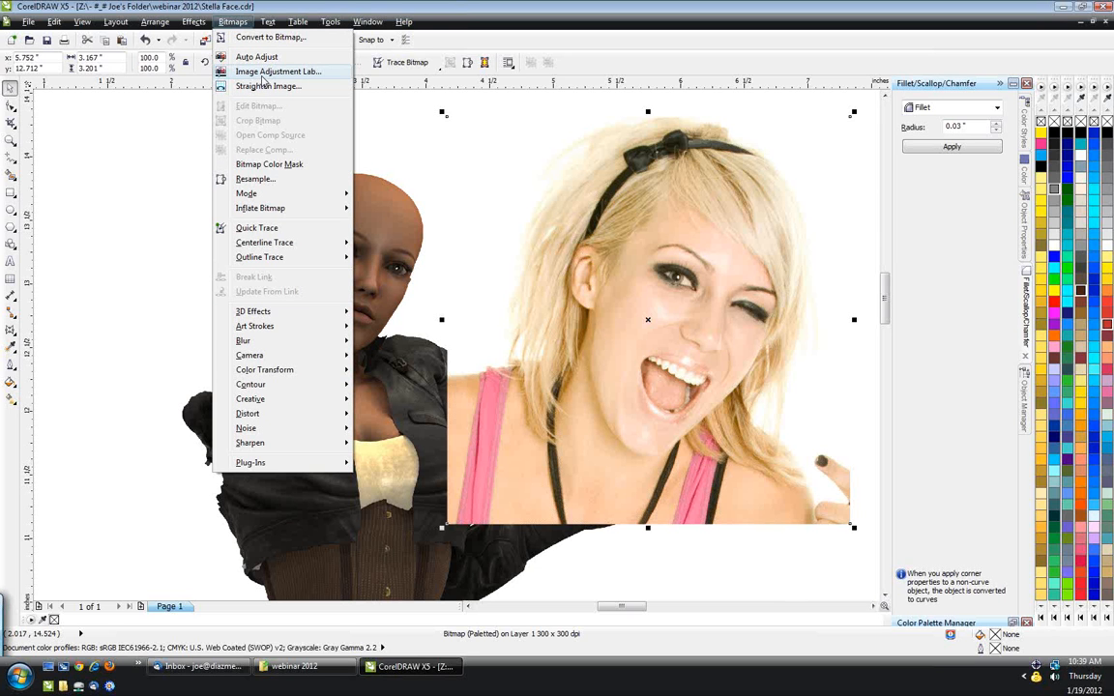
{"action": "left_click", "coordinate": [262, 73]}
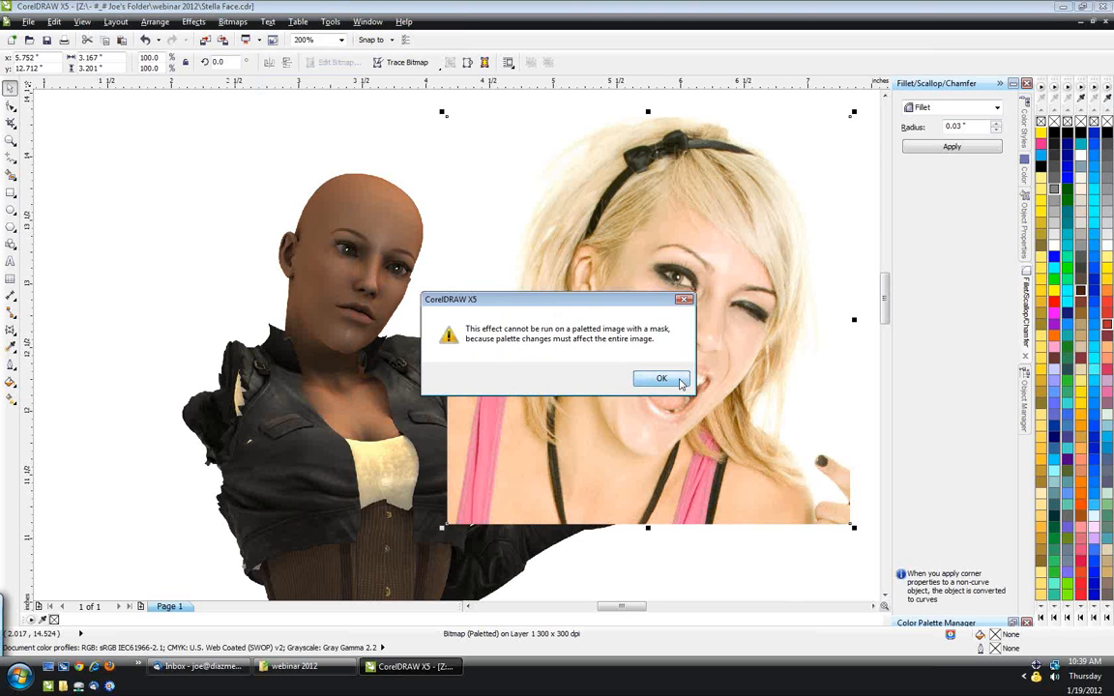
{"action": "left_click", "coordinate": [671, 380]}
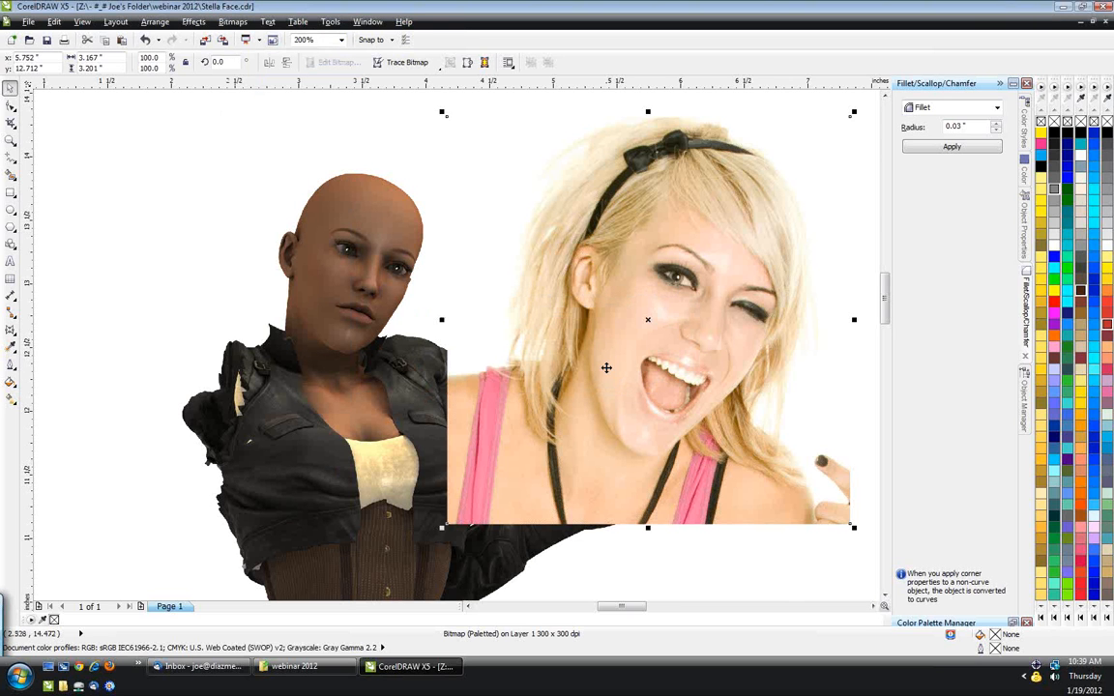
- Move the head crop clear of the bald figure and convert it to a 72 dpi RGB Color (24-bit) bitmap
{"action": "scroll", "coordinate": [606, 367], "scroll_direction": "down", "scroll_amount": 3}
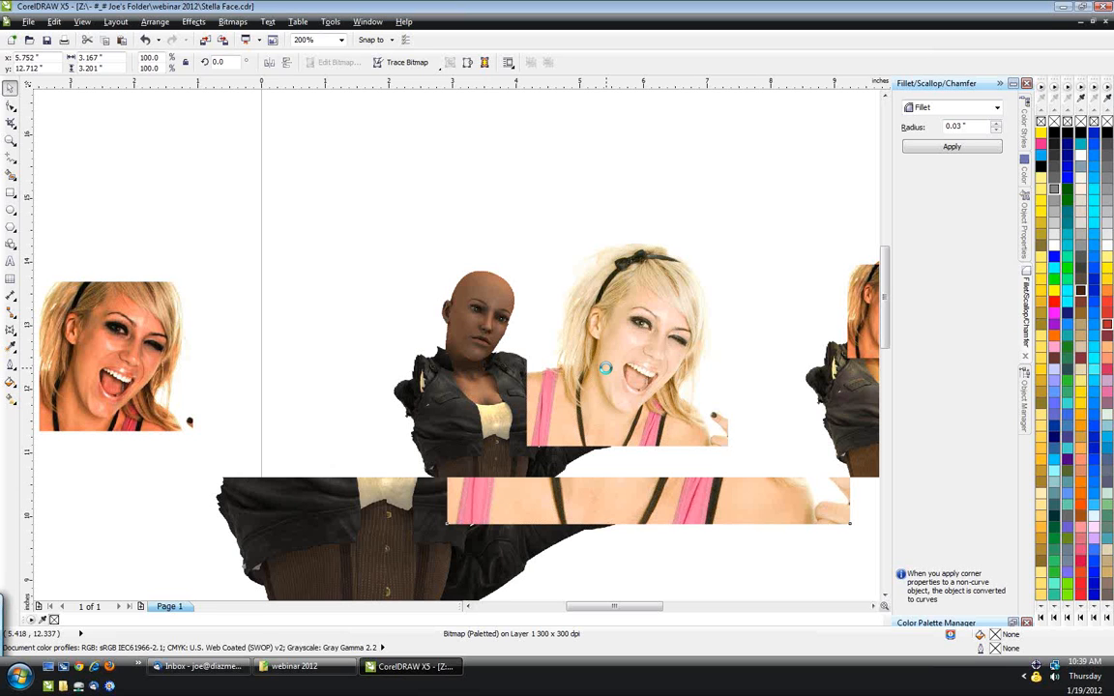
{"action": "left_click", "coordinate": [233, 21]}
{"action": "left_click", "coordinate": [243, 39]}
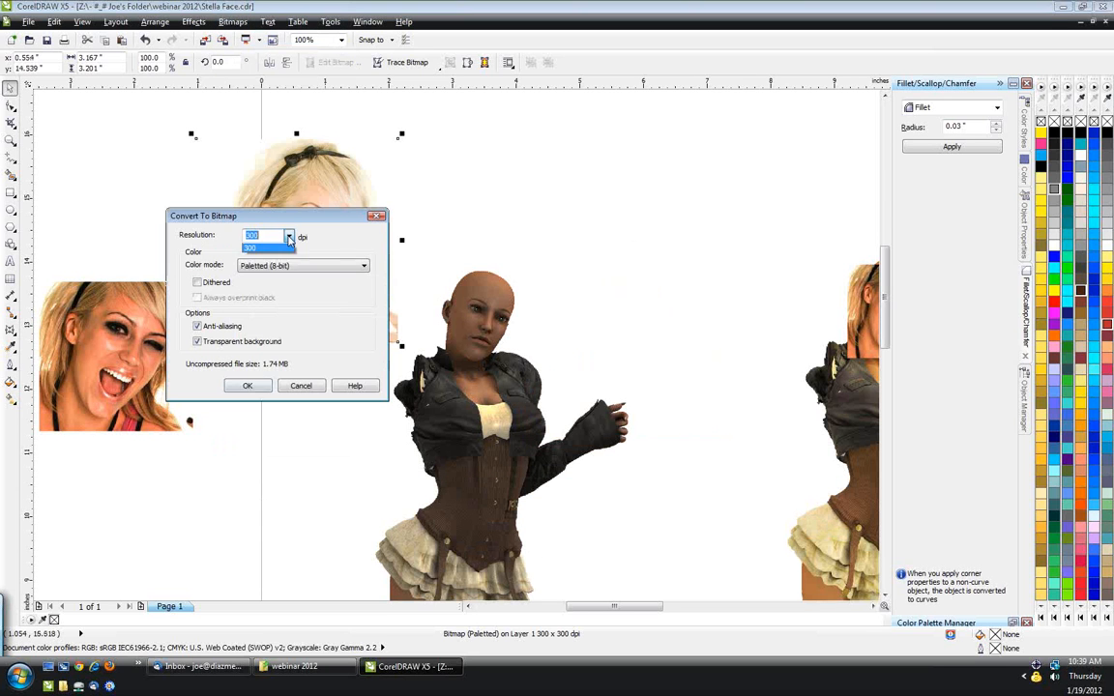
{"action": "left_click", "coordinate": [299, 265]}
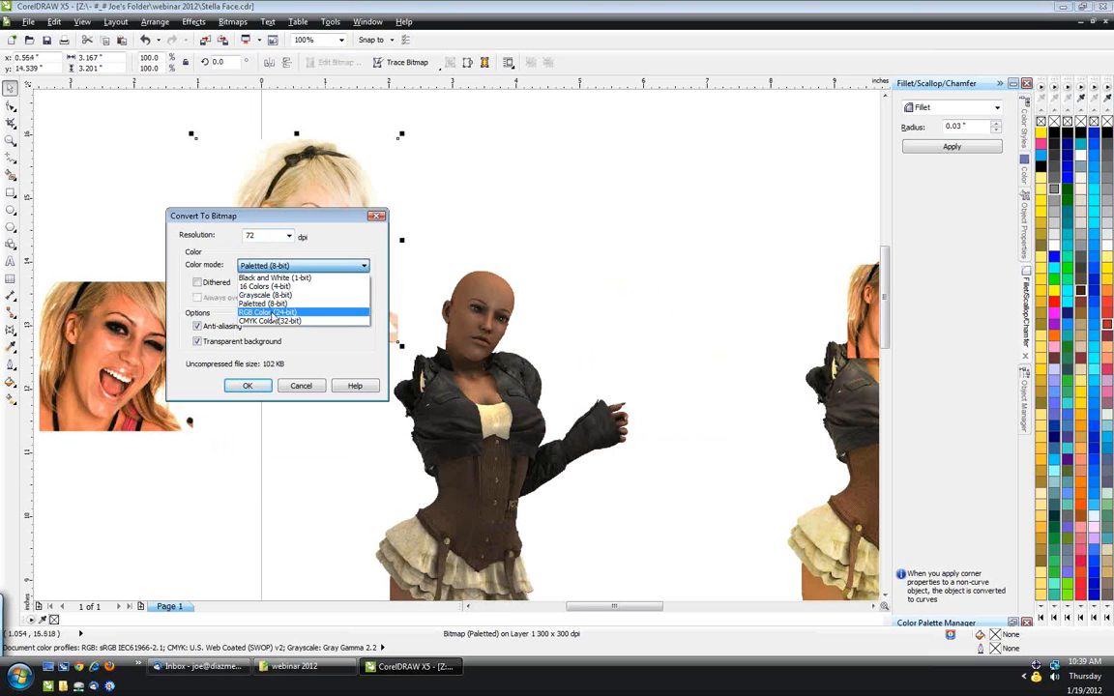
{"action": "left_click", "coordinate": [272, 313]}
{"action": "left_click", "coordinate": [246, 385]}
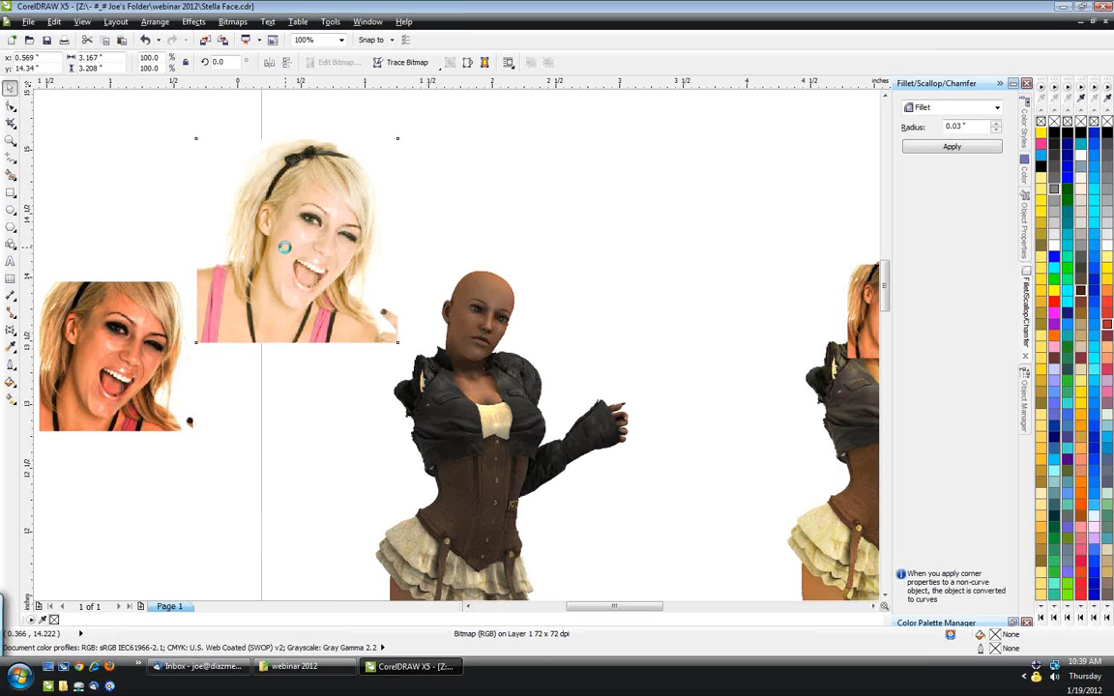
- Adjust the head crop in the Image Adjustment Lab: brightness -48, contrast 17, saturation -17, temperature 4,925
{"action": "scroll", "coordinate": [285, 248], "scroll_direction": "up", "scroll_amount": 2}
{"action": "left_click", "coordinate": [232, 22]}
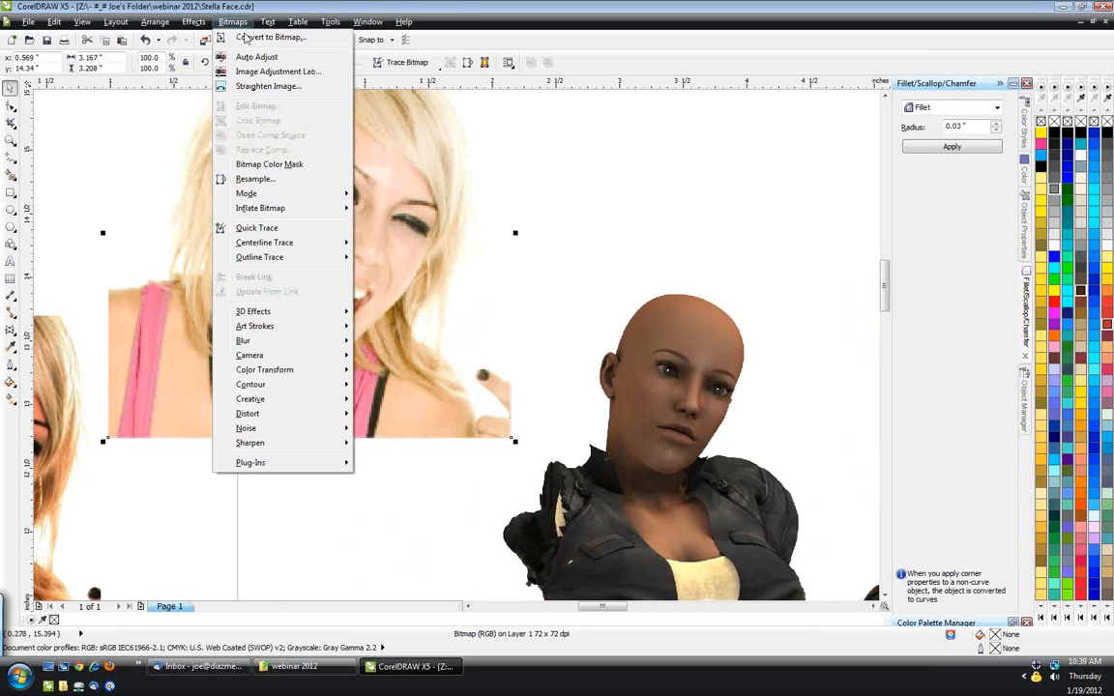
{"action": "left_click", "coordinate": [266, 72]}
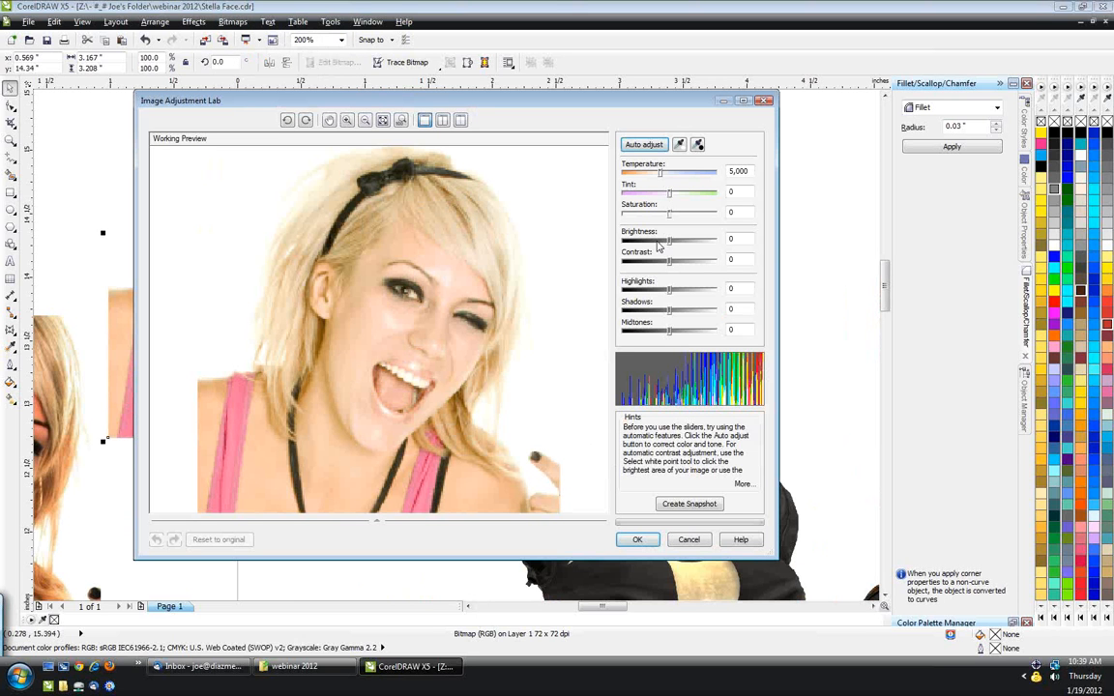
{"action": "mouse_move", "coordinate": [668, 241]}
{"action": "left_mouse_down"}
{"action": "mouse_move", "coordinate": [644, 242]}
{"action": "mouse_move", "coordinate": [679, 261]}
{"action": "left_mouse_up"}
{"action": "left_click_drag", "start_coordinate": [669, 212], "coordinate": [664, 214]}
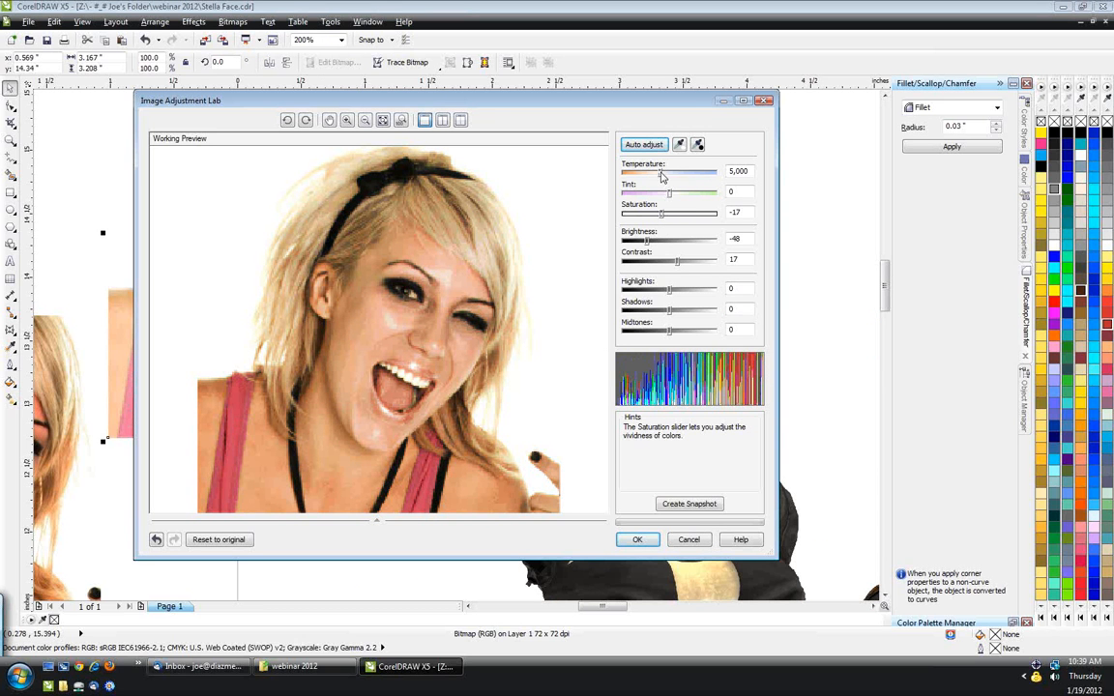
{"action": "left_click_drag", "start_coordinate": [662, 174], "coordinate": [658, 174]}
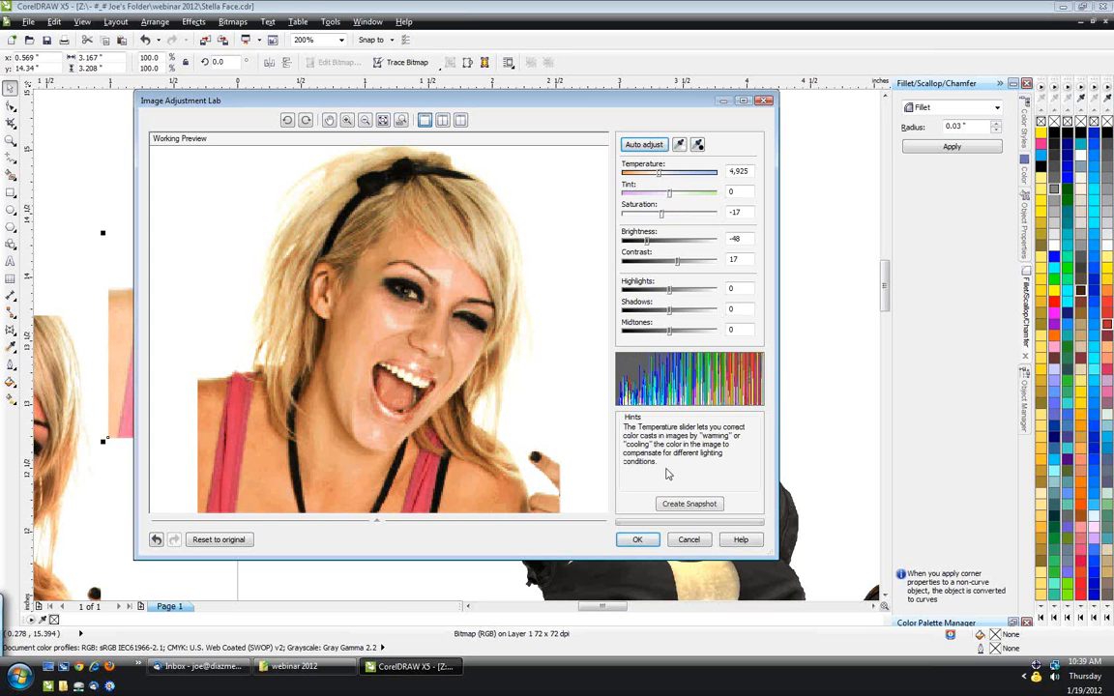
{"action": "left_click", "coordinate": [637, 539]}
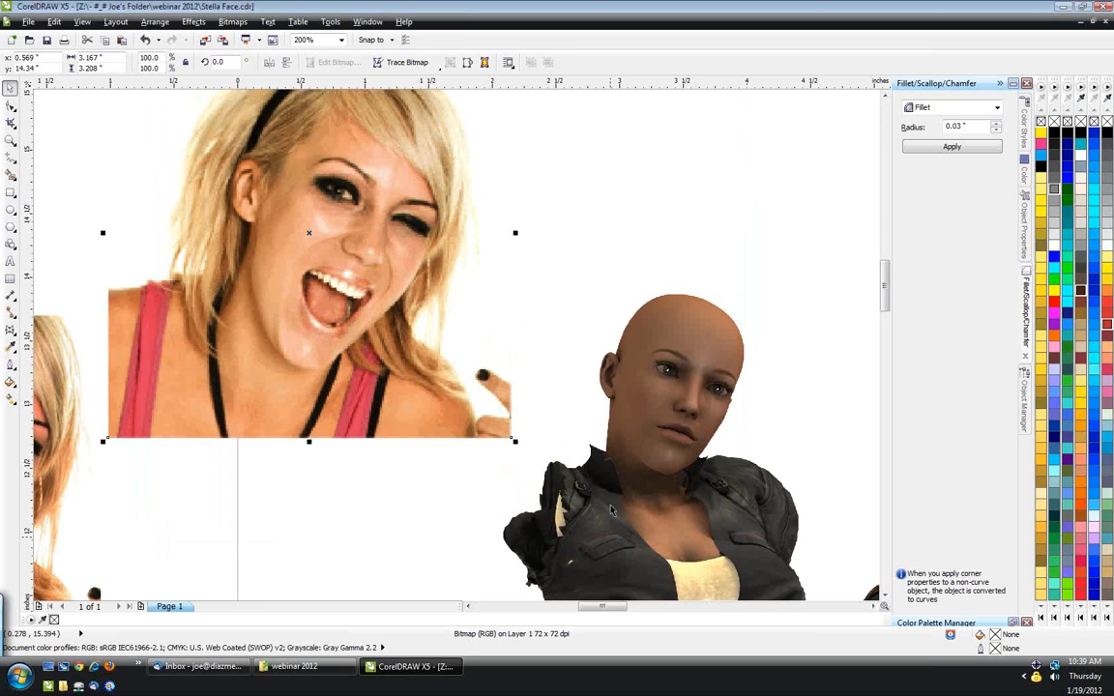
{"action": "scroll", "coordinate": [380, 264], "scroll_direction": "down", "scroll_amount": 1}
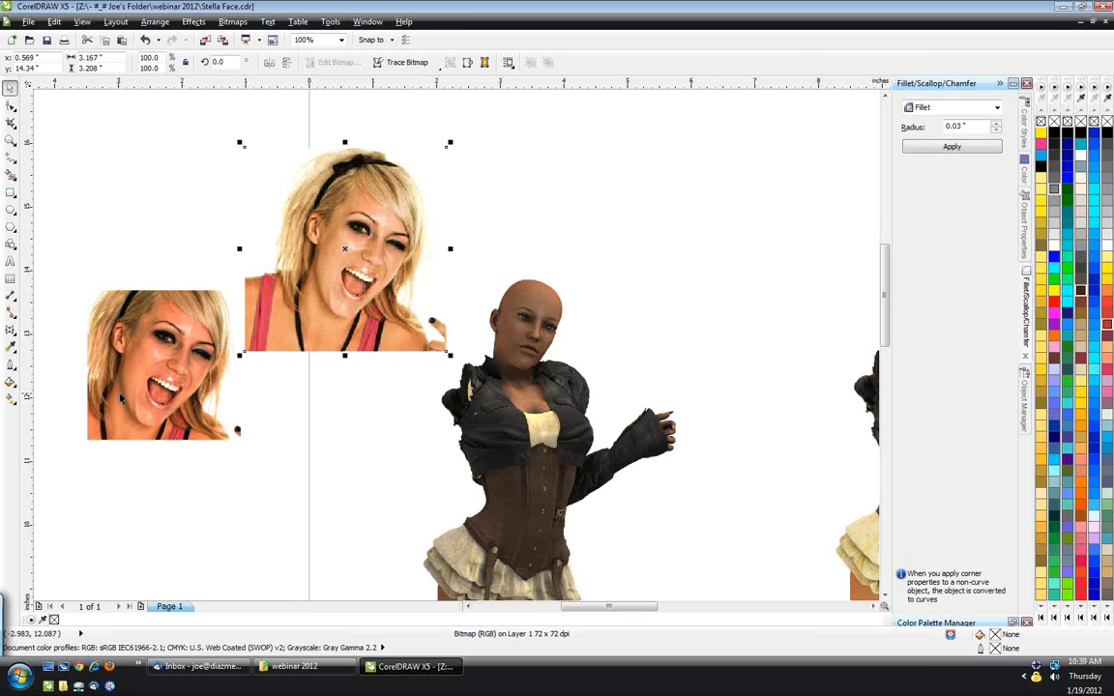
- Examine the head crops, the dark and light bald figures, and the line tracing over the faded face photo
{"action": "left_click", "coordinate": [145, 392]}
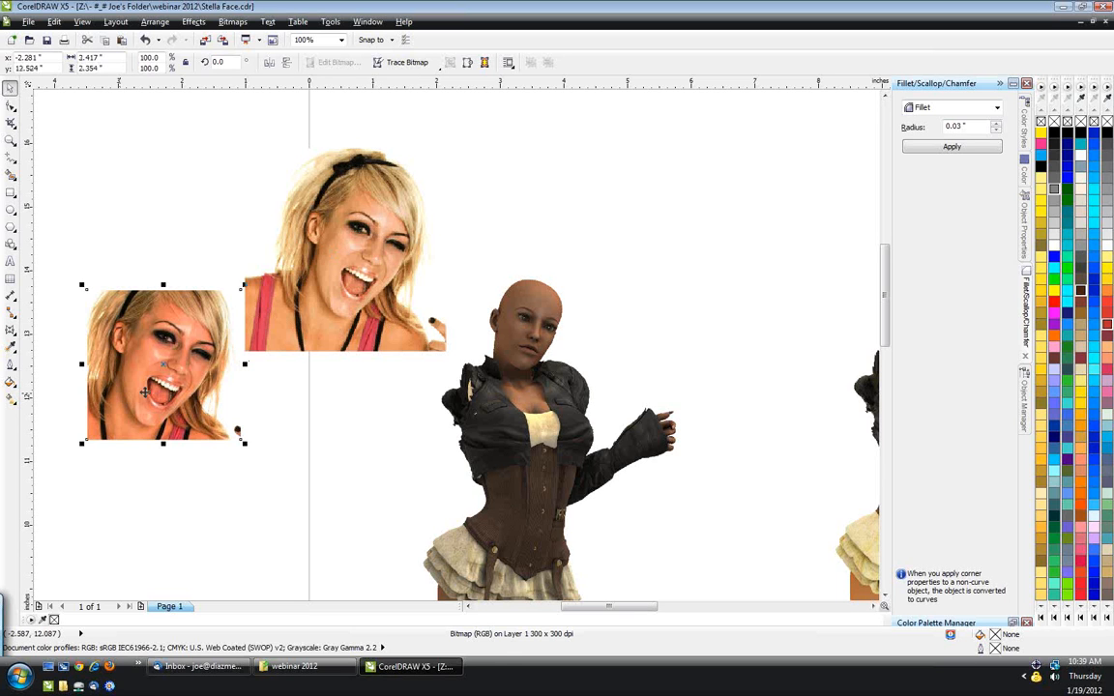
{"action": "scroll", "coordinate": [145, 392], "scroll_direction": "down", "scroll_amount": 1}
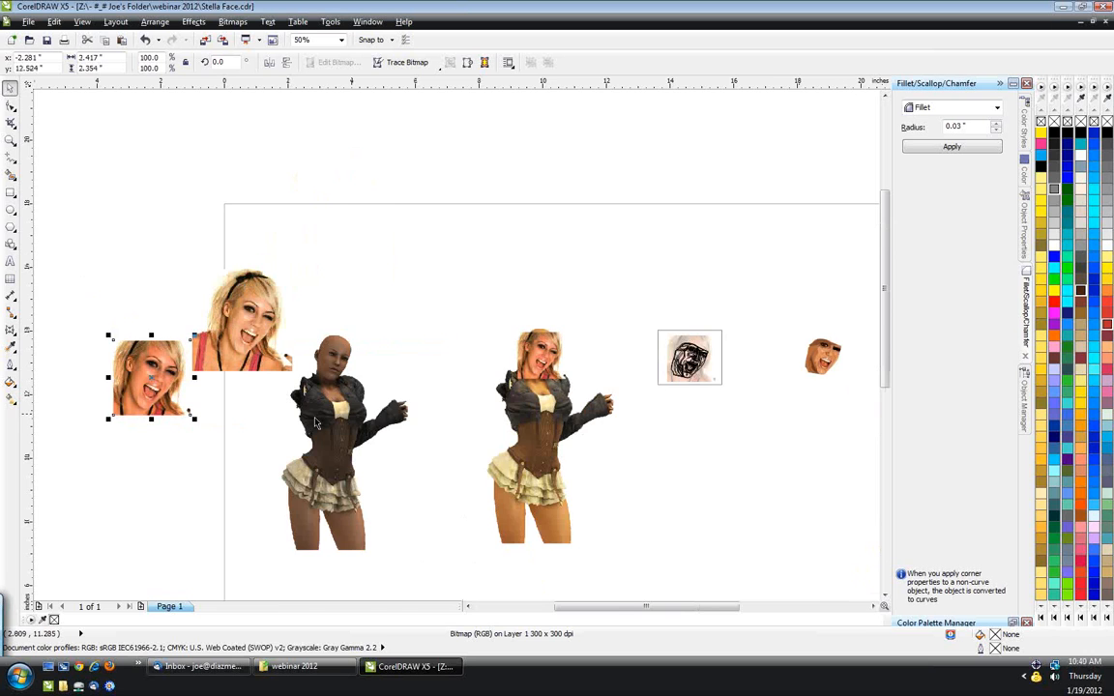
{"action": "left_click", "coordinate": [315, 423]}
{"action": "scroll", "coordinate": [314, 423], "scroll_direction": "up", "scroll_amount": 1}
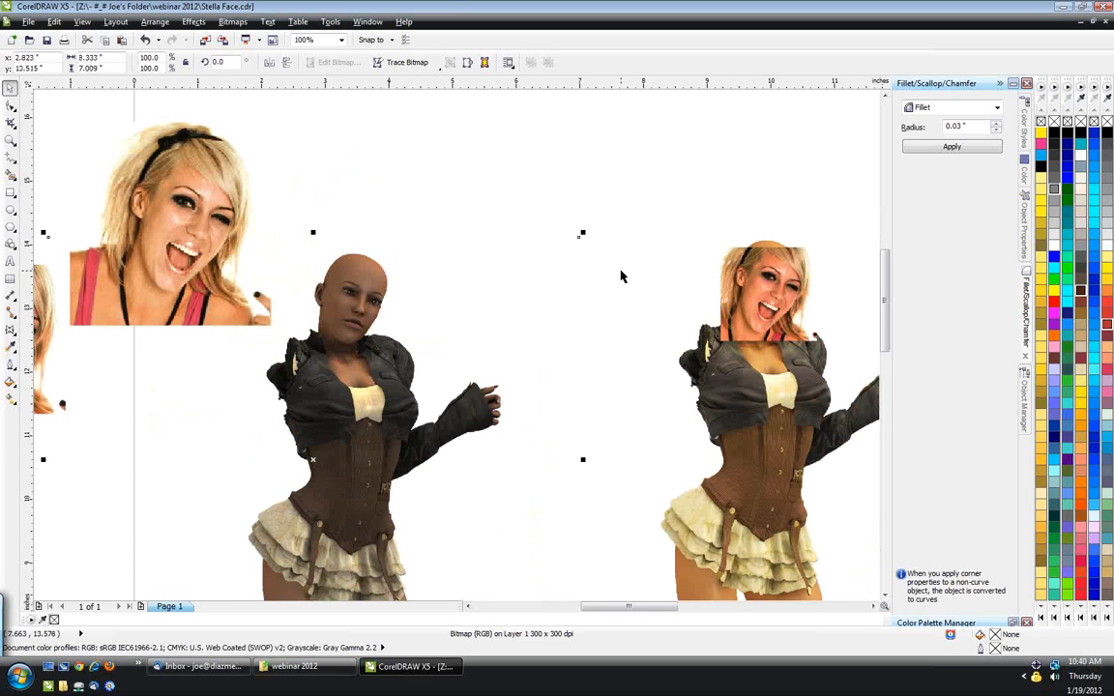
{"action": "scroll", "coordinate": [621, 277], "scroll_direction": "down", "scroll_amount": 1}
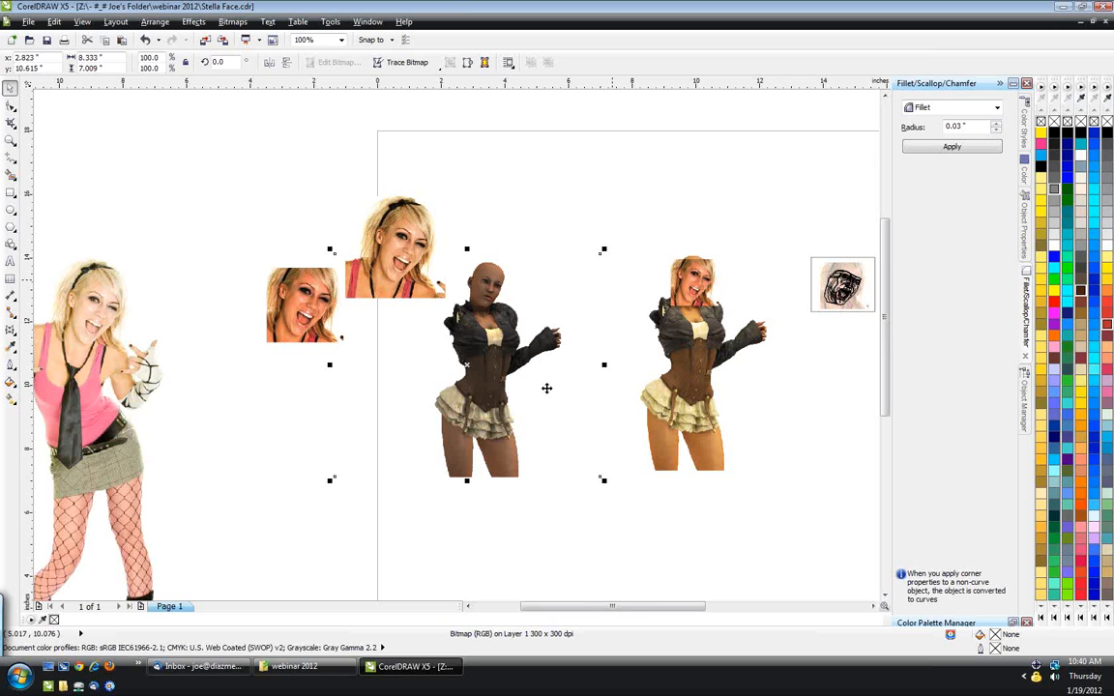
{"action": "scroll", "coordinate": [764, 356], "scroll_direction": "up", "scroll_amount": 1}
{"action": "left_click", "coordinate": [745, 225]}
{"action": "left_click_drag", "start_coordinate": [669, 225], "coordinate": [543, 286]}
{"action": "scroll", "coordinate": [543, 286], "scroll_direction": "up", "scroll_amount": 1}
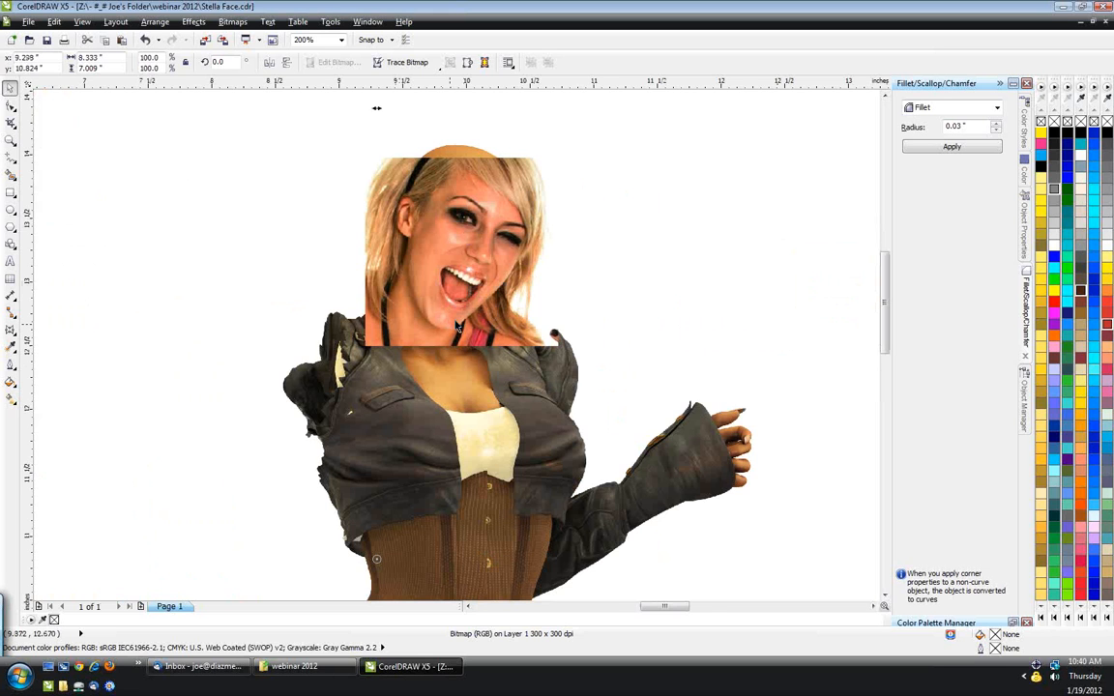
{"action": "scroll", "coordinate": [458, 327], "scroll_direction": "down", "scroll_amount": 1}
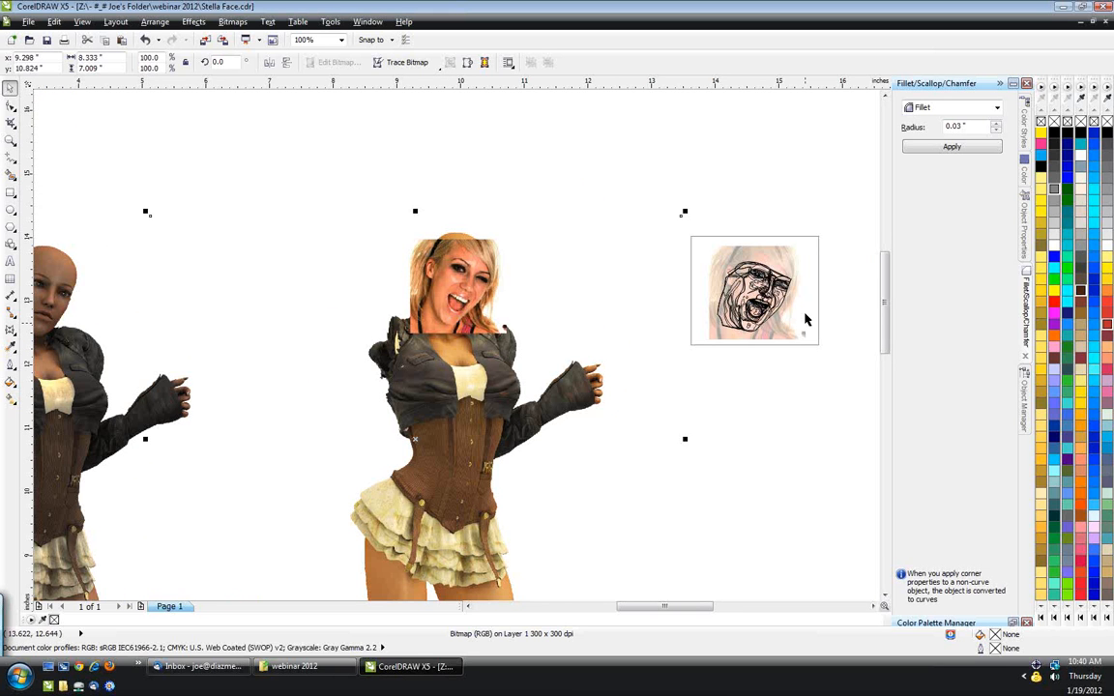
{"action": "scroll", "coordinate": [806, 320], "scroll_direction": "up", "scroll_amount": 1}
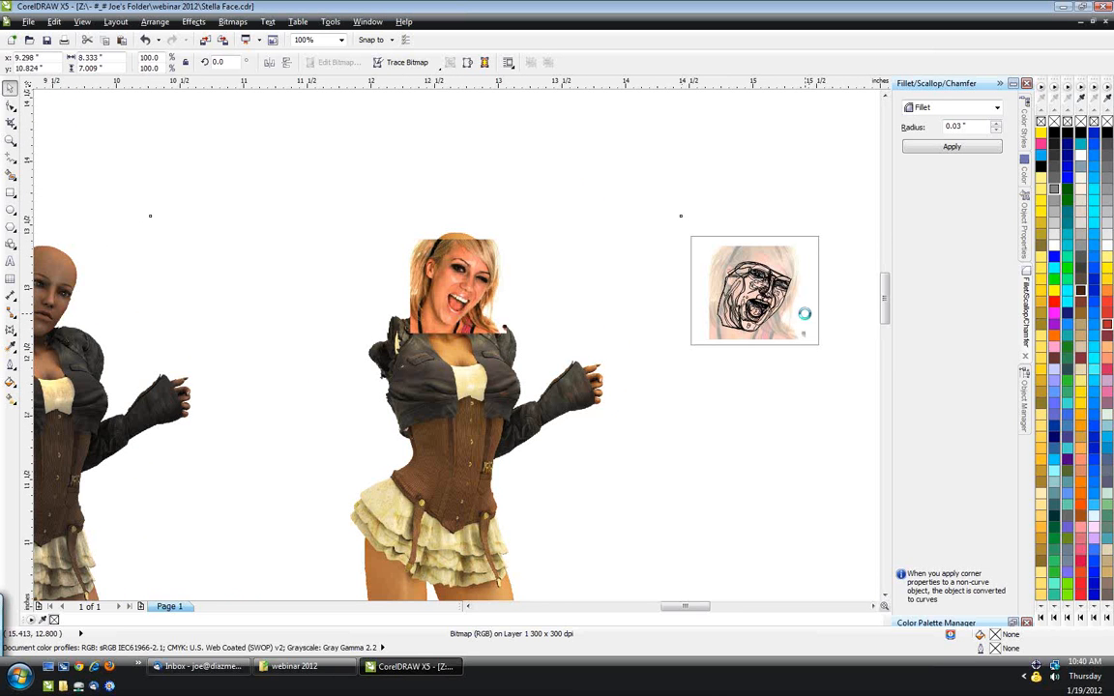
{"action": "scroll", "coordinate": [805, 313], "scroll_direction": "up", "scroll_amount": 1}
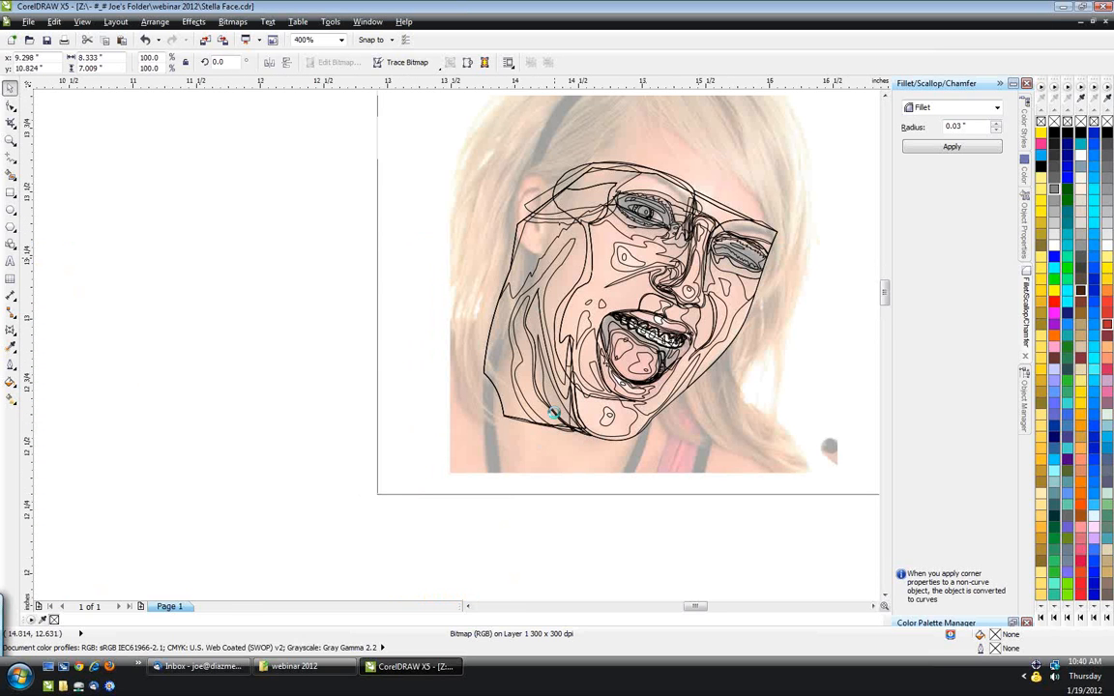
{"action": "scroll", "coordinate": [556, 417], "scroll_direction": "down", "scroll_amount": 2}
- Move the head crop off the lighter figure's head and place it in the empty area above the face line tracing
{"action": "left_click_drag", "start_coordinate": [283, 372], "coordinate": [573, 221]}
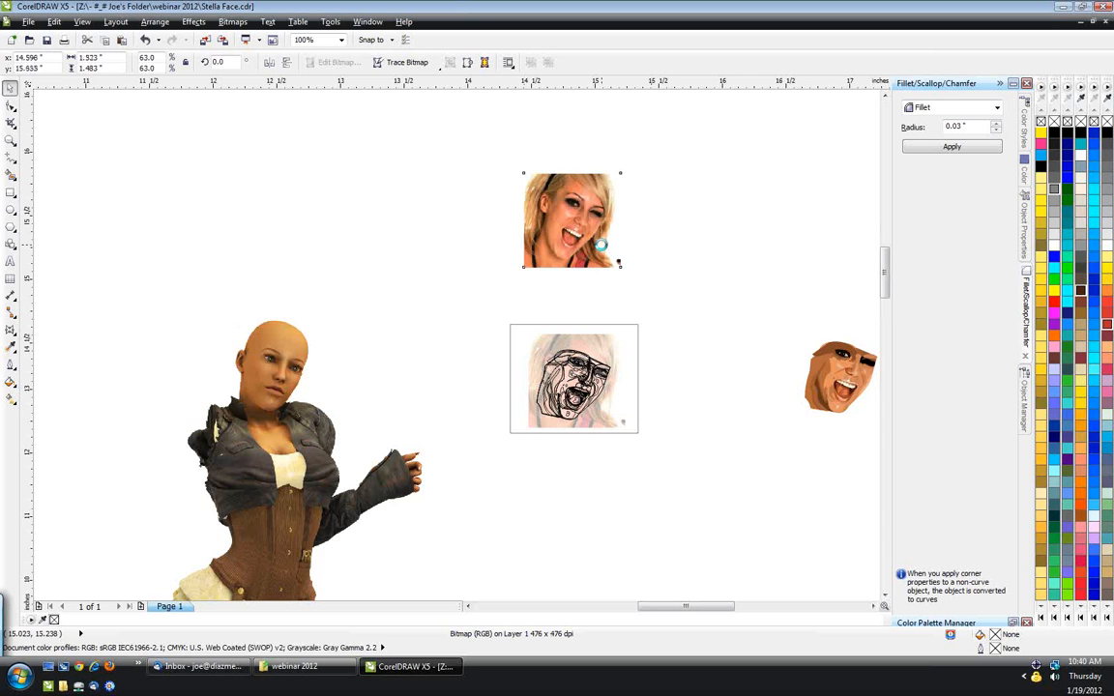
{"action": "scroll", "coordinate": [601, 247], "scroll_direction": "up", "scroll_amount": 2}
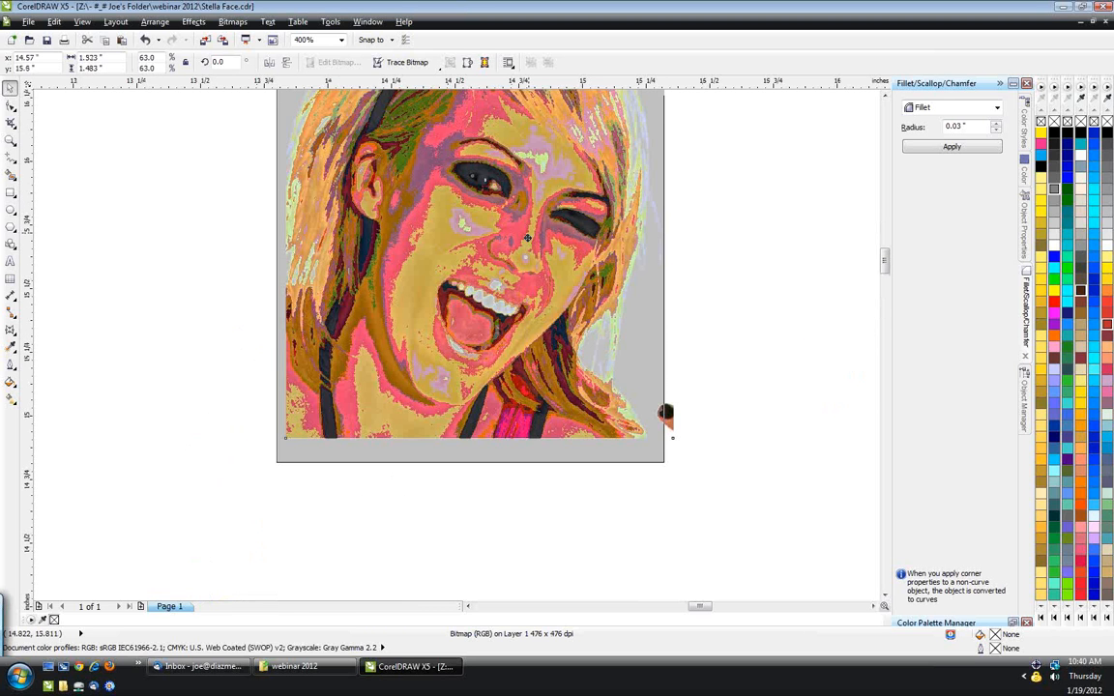
{"action": "scroll", "coordinate": [527, 238], "scroll_direction": "up", "scroll_amount": 1}
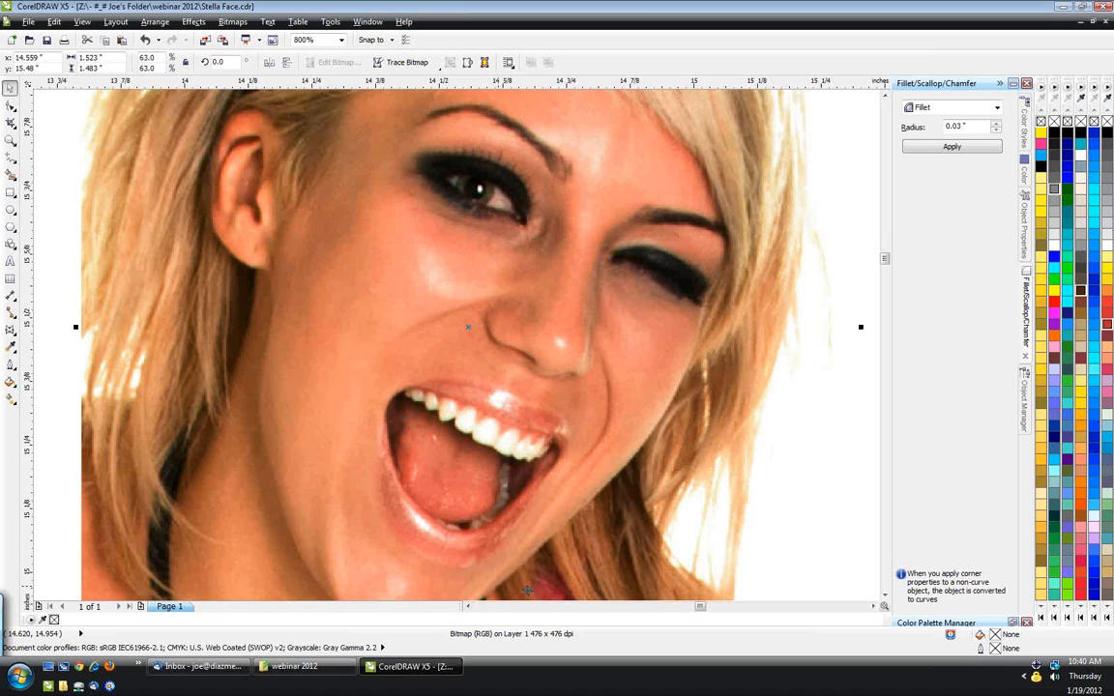
{"action": "scroll", "coordinate": [449, 295], "scroll_direction": "down", "scroll_amount": 1}
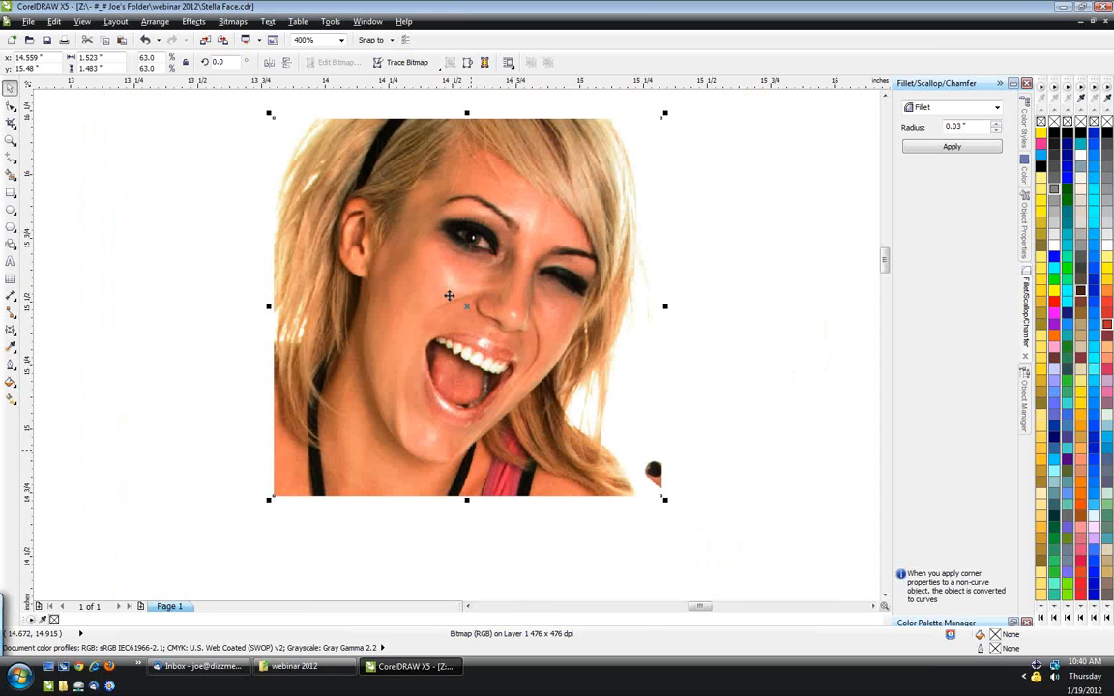
{"action": "left_click_drag", "start_coordinate": [449, 295], "coordinate": [442, 343]}
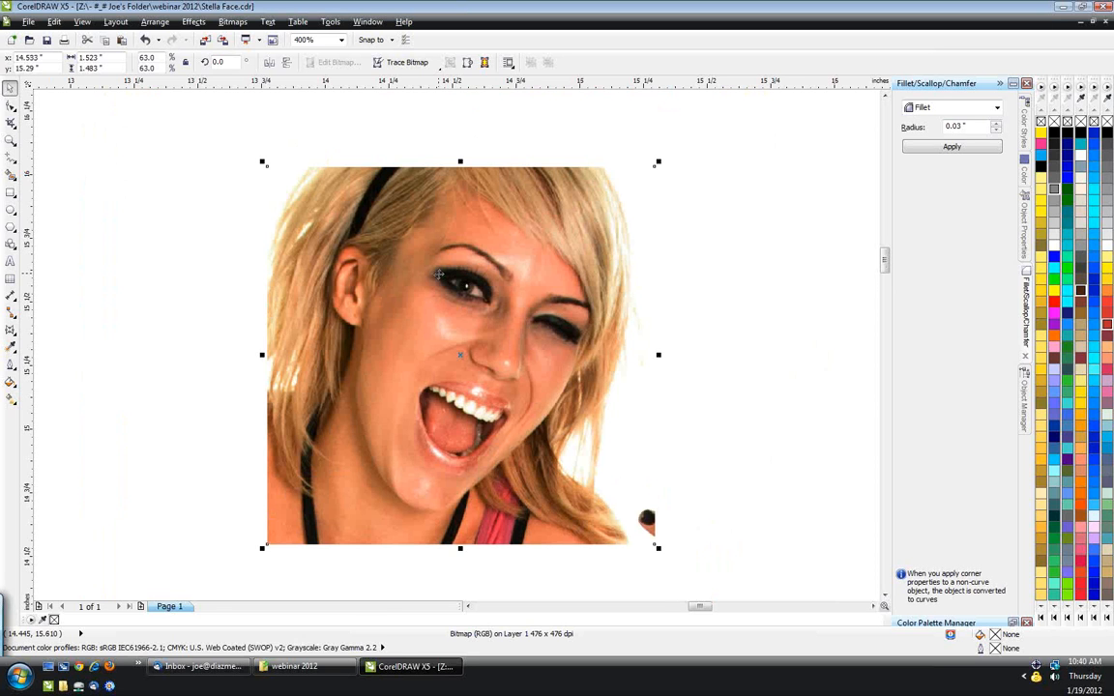
{"action": "scroll", "coordinate": [438, 274], "scroll_direction": "up", "scroll_amount": 1}
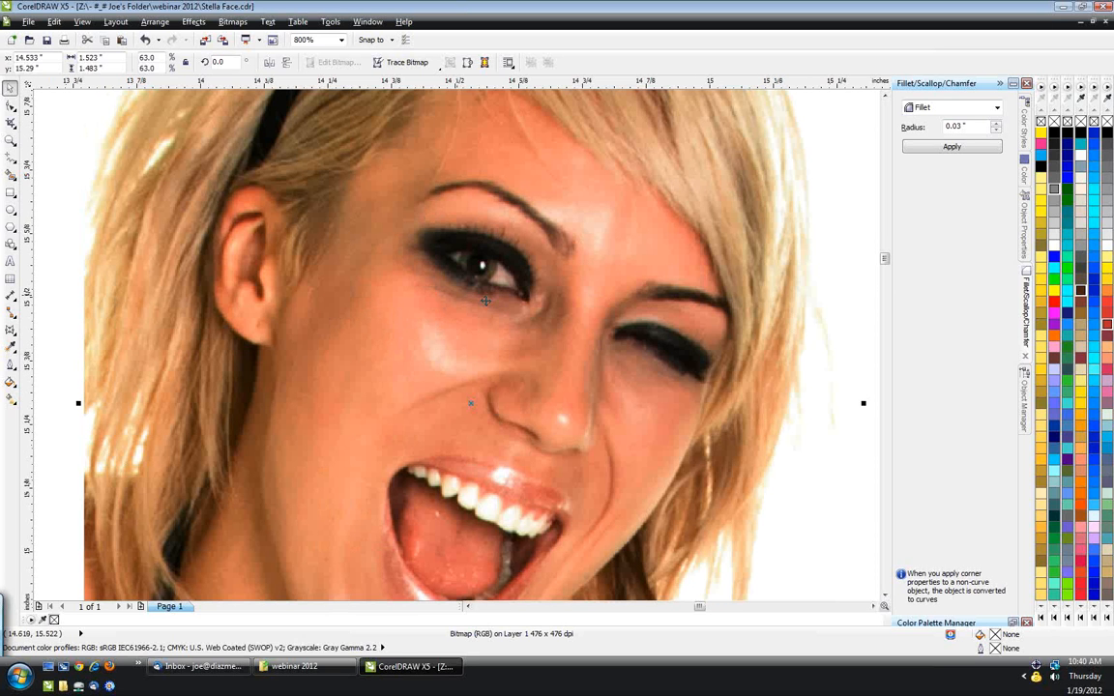
{"action": "scroll", "coordinate": [486, 300], "scroll_direction": "down", "scroll_amount": 2}
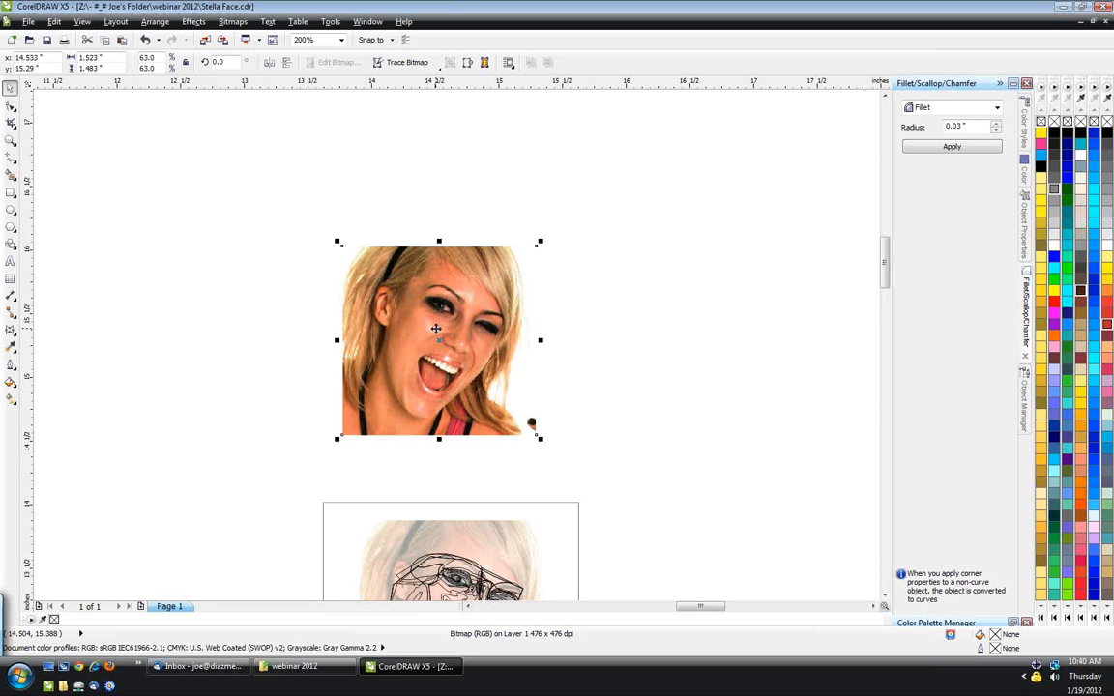
{"action": "middle_click", "coordinate": [434, 337]}
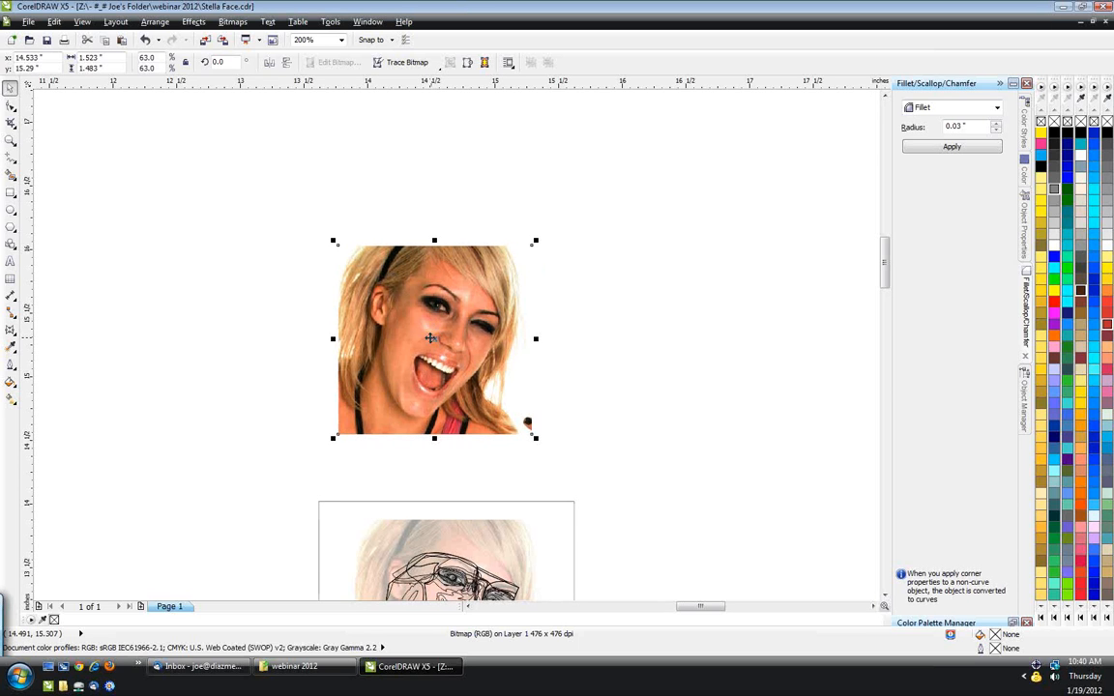
{"action": "scroll", "coordinate": [431, 337], "scroll_direction": "down", "scroll_amount": 1}
{"action": "scroll", "coordinate": [119, 465], "scroll_direction": "up", "scroll_amount": 1}
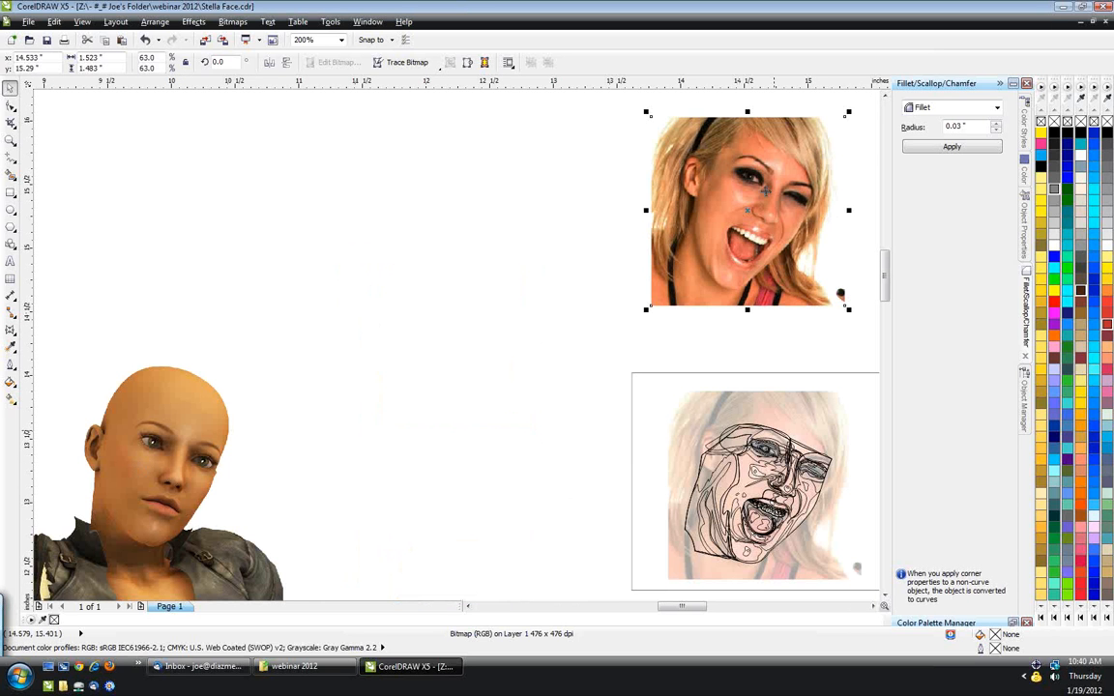
{"action": "left_click_drag", "start_coordinate": [759, 190], "coordinate": [689, 208]}
- Try converting the head crop to a 72 dpi Paletted (8-bit) bitmap, inspect its pixels, and undo the conversion
{"action": "left_click", "coordinate": [232, 21]}
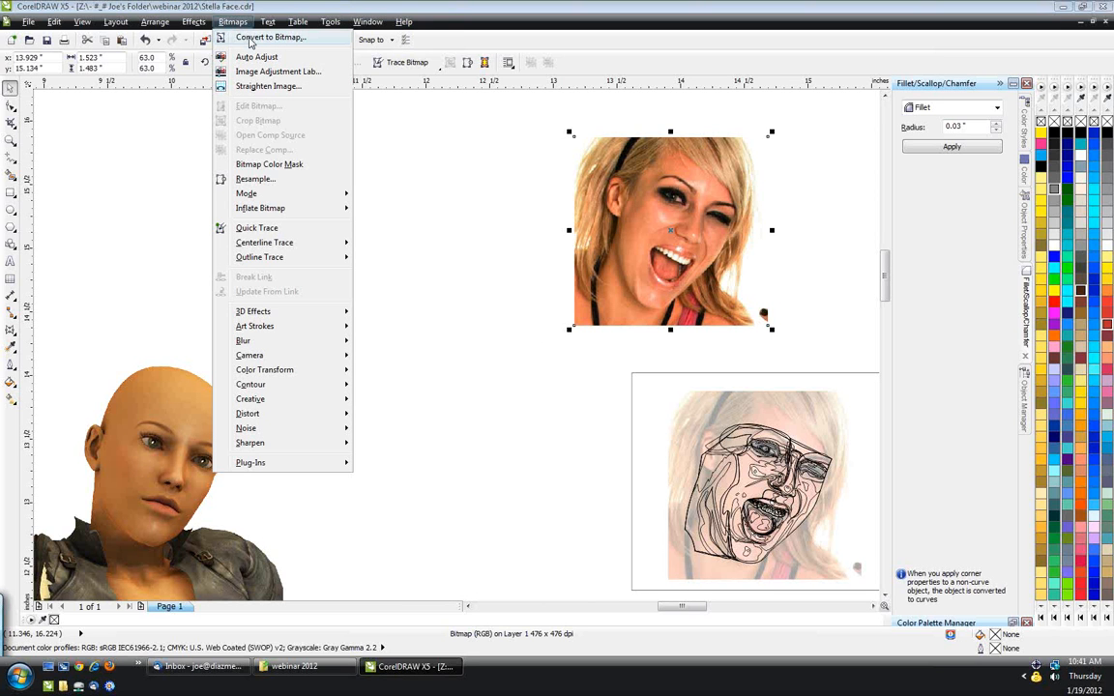
{"action": "left_click", "coordinate": [250, 41]}
{"action": "left_click", "coordinate": [300, 265]}
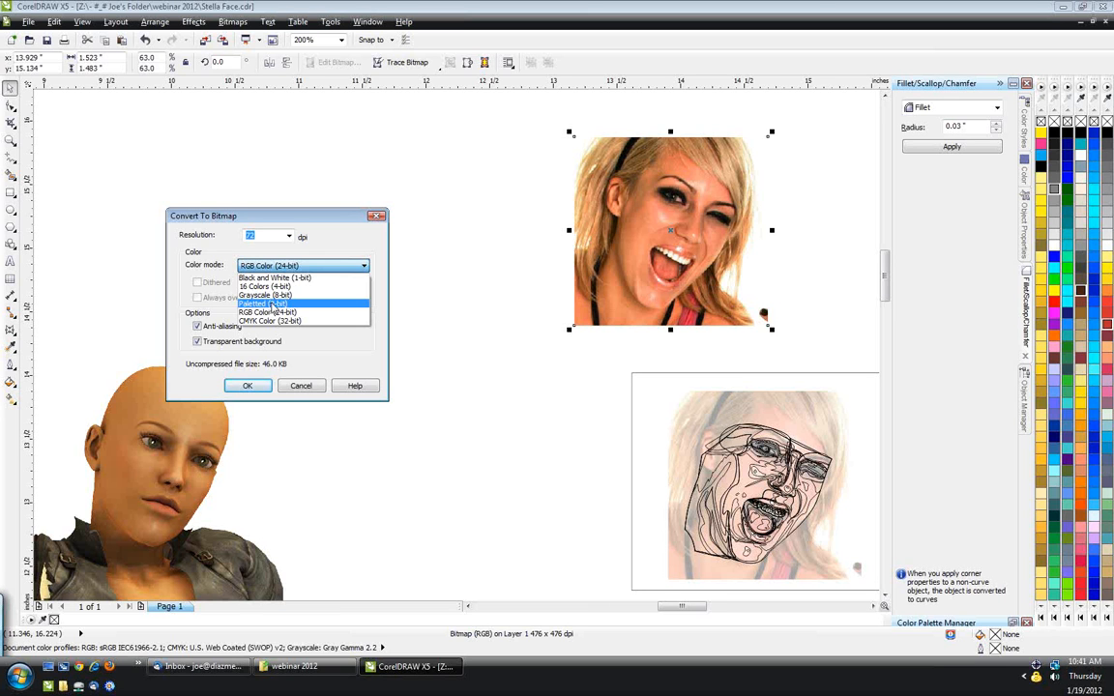
{"action": "left_click", "coordinate": [269, 305]}
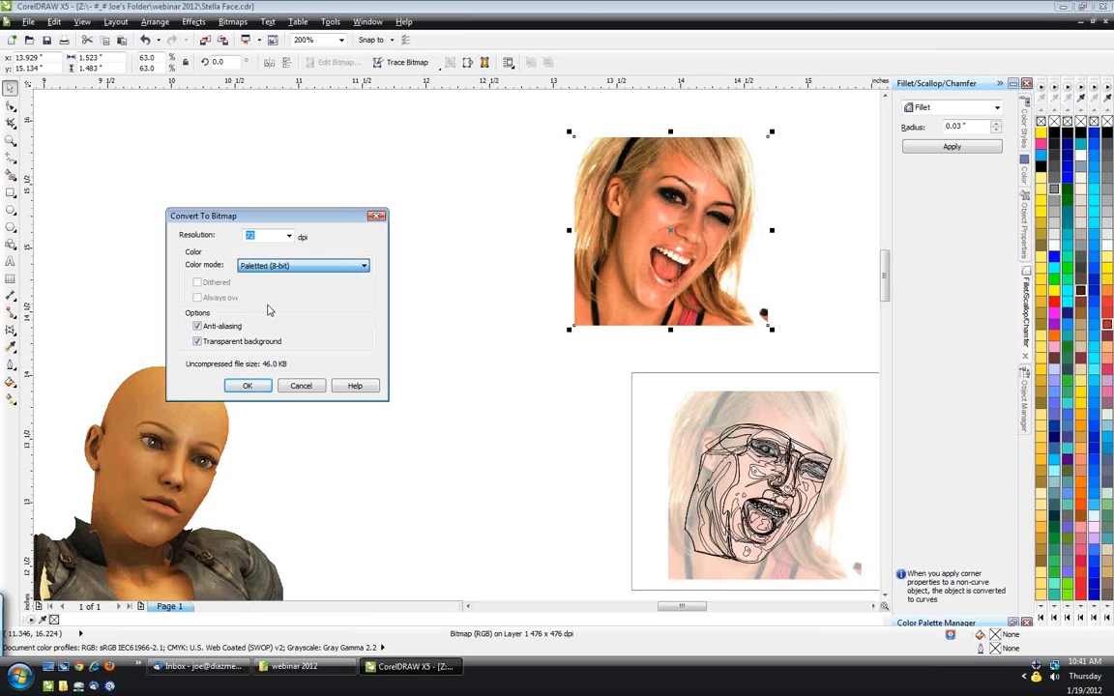
{"action": "left_click", "coordinate": [248, 386]}
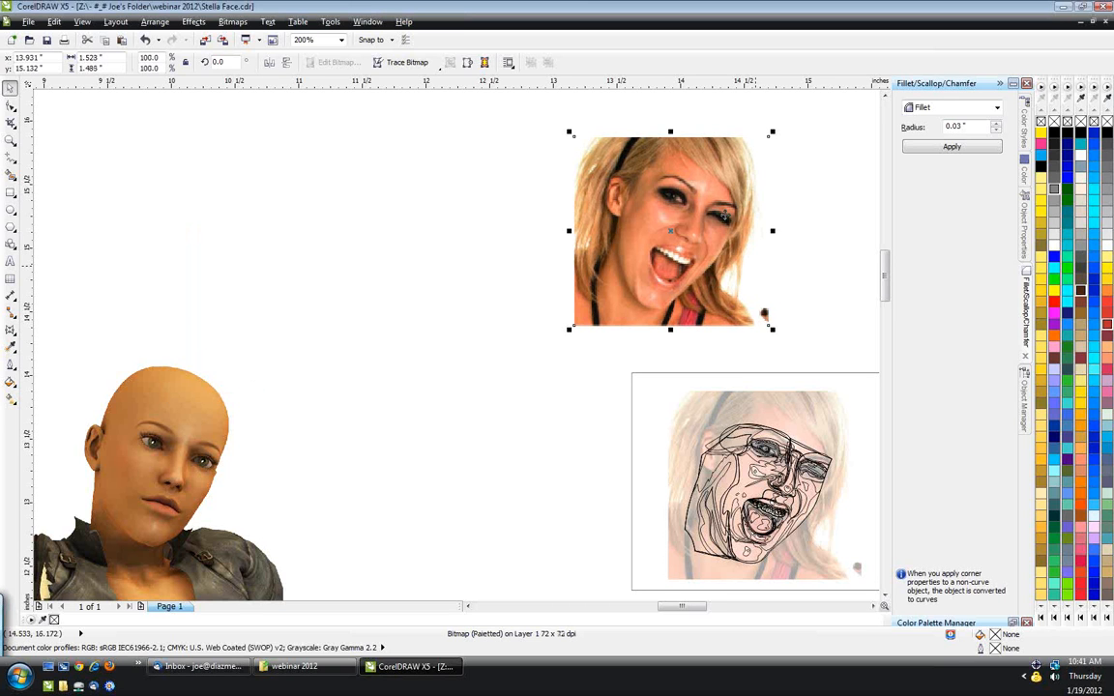
{"action": "scroll", "coordinate": [725, 212], "scroll_direction": "up", "scroll_amount": 2}
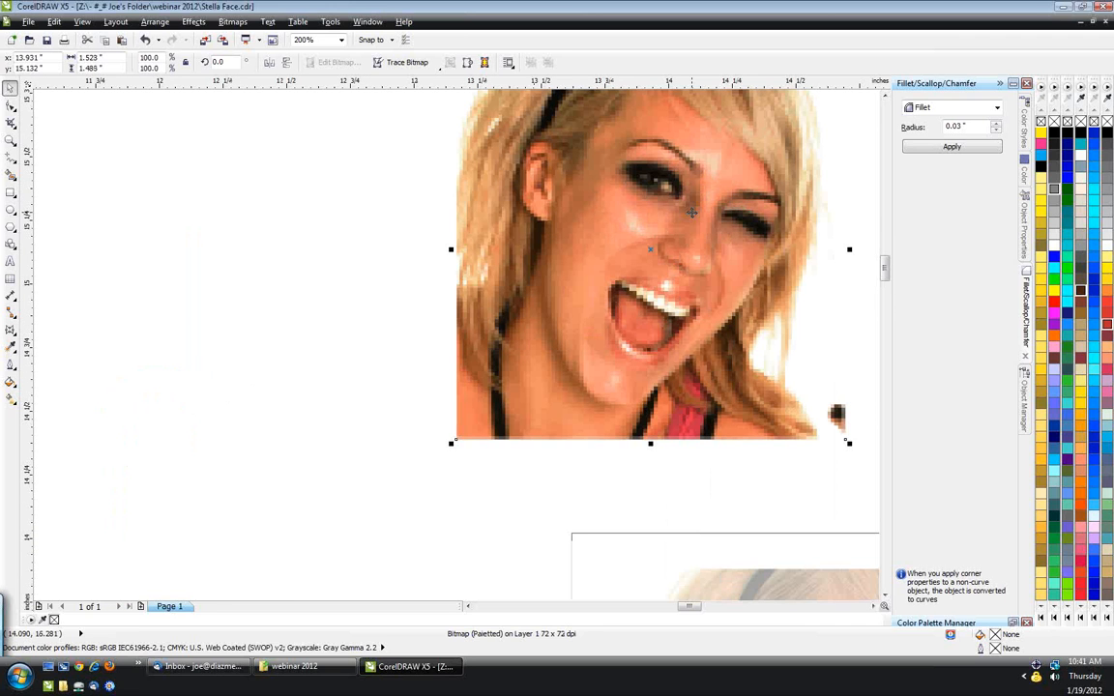
{"action": "key", "text": "ctrl+z"}
- Convert the head crop to a 300 dpi Paletted (8-bit) bitmap with anti-aliasing and a transparent background
{"action": "left_click", "coordinate": [233, 21]}
{"action": "left_click", "coordinate": [264, 35]}
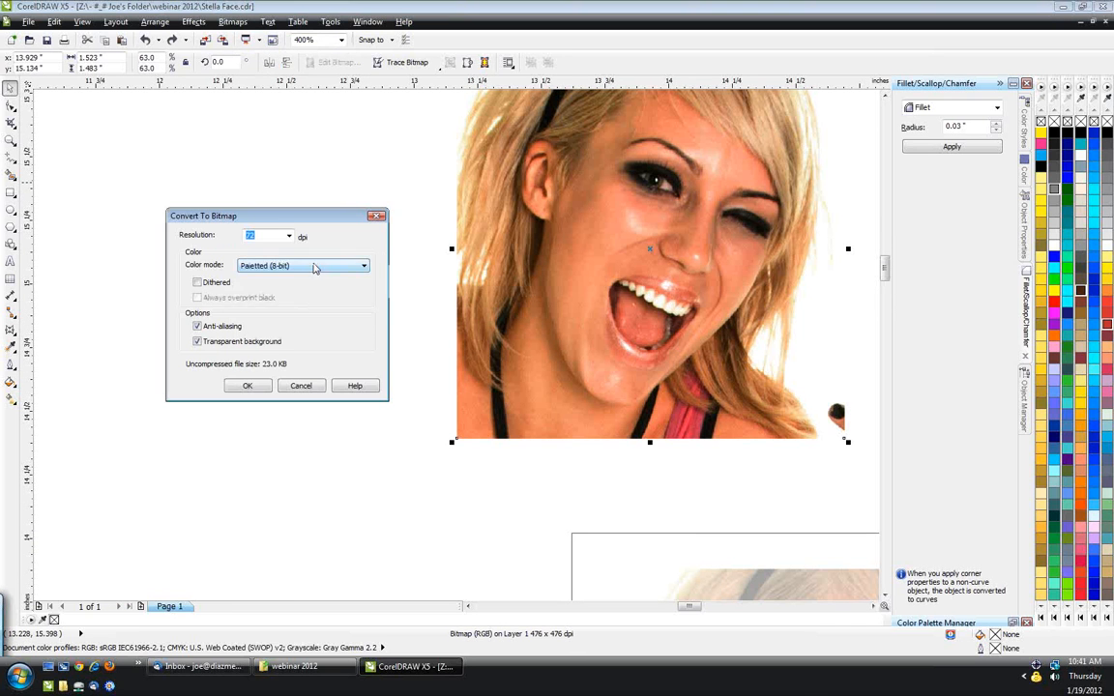
{"action": "left_click", "coordinate": [288, 236]}
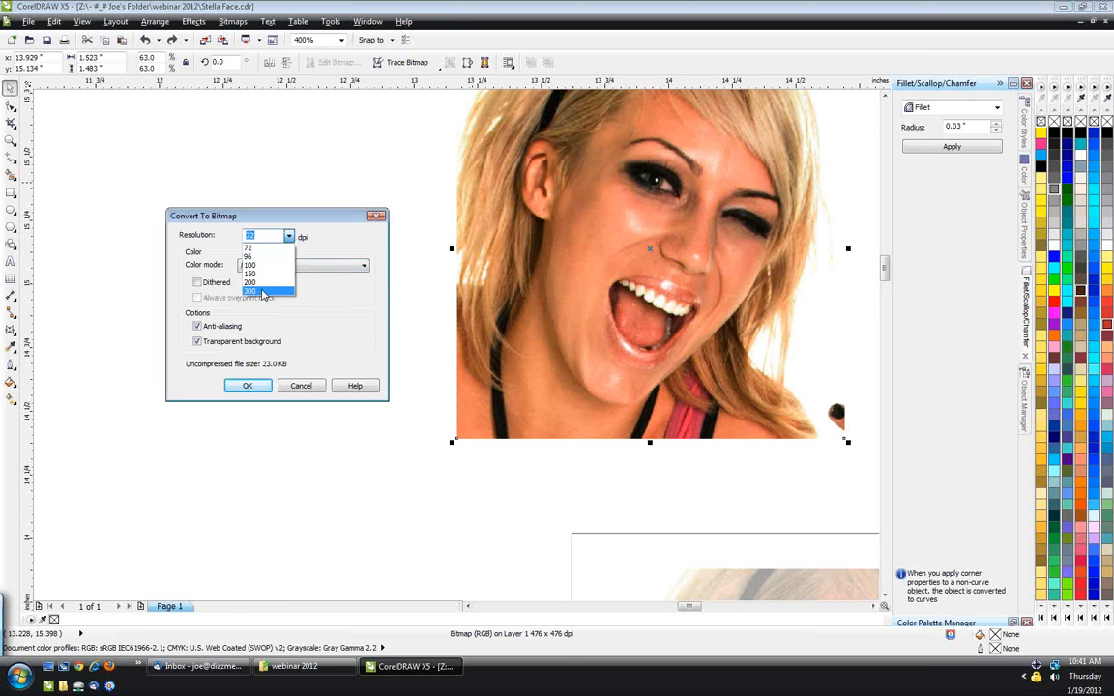
{"action": "left_click", "coordinate": [282, 290]}
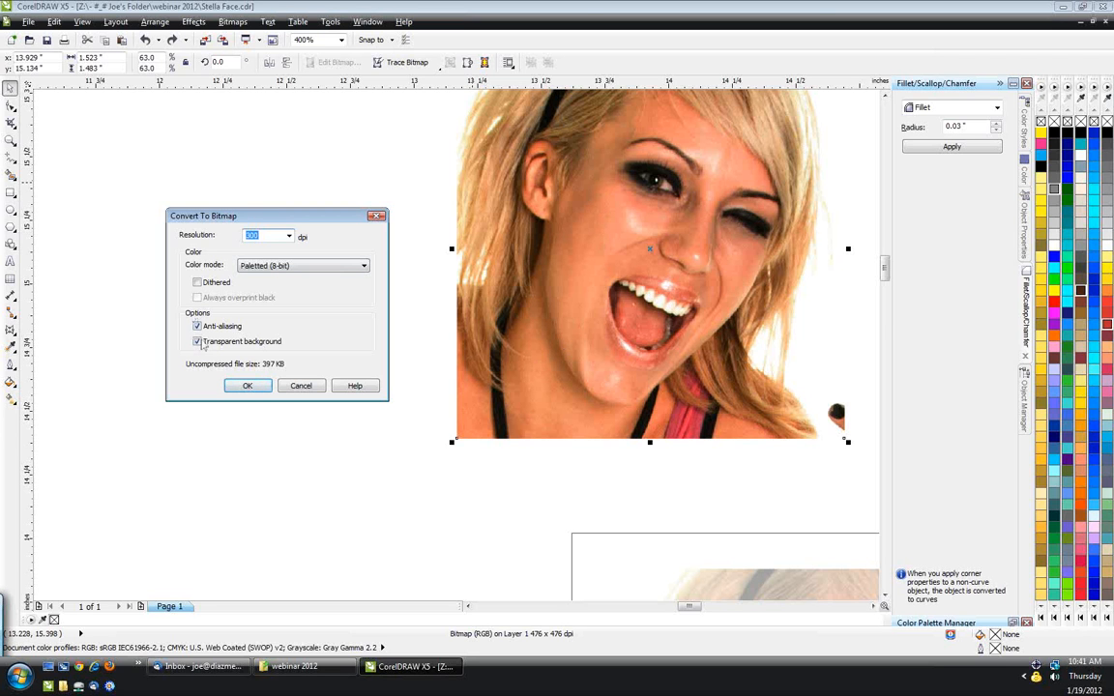
{"action": "left_click", "coordinate": [198, 327]}
{"action": "left_click", "coordinate": [198, 327]}
{"action": "left_click", "coordinate": [248, 386]}
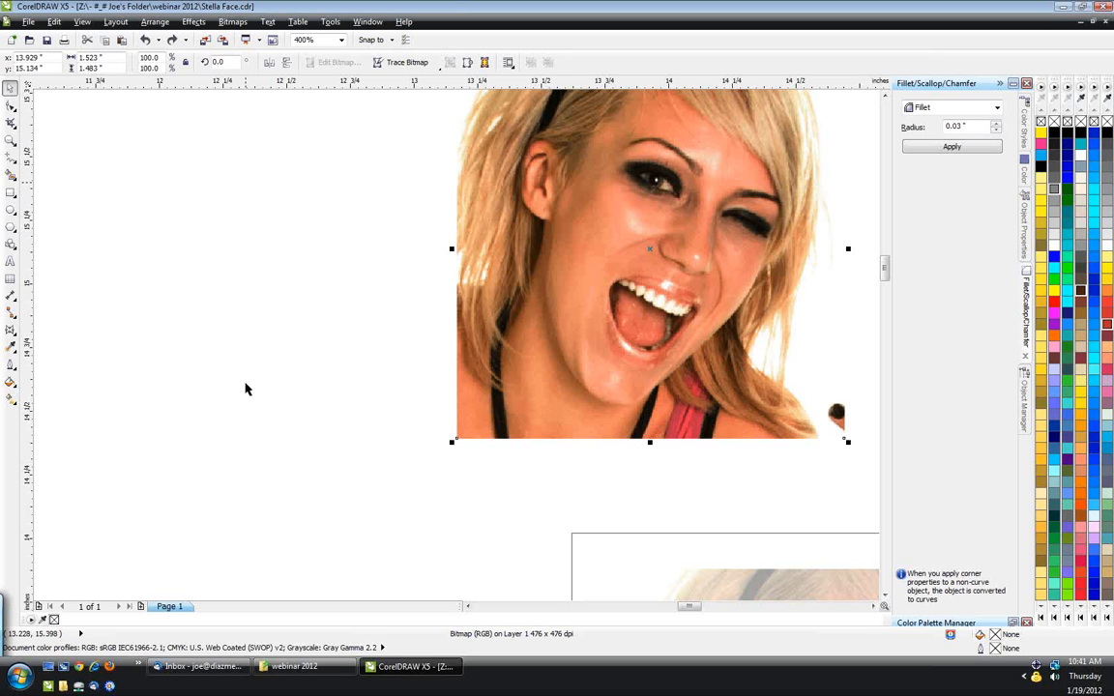
- Draw a freehand curve about 0.12 by 0.22 inches down the cheek between the ear and mouth, and select it
{"action": "scroll", "coordinate": [624, 245], "scroll_direction": "up", "scroll_amount": 2}
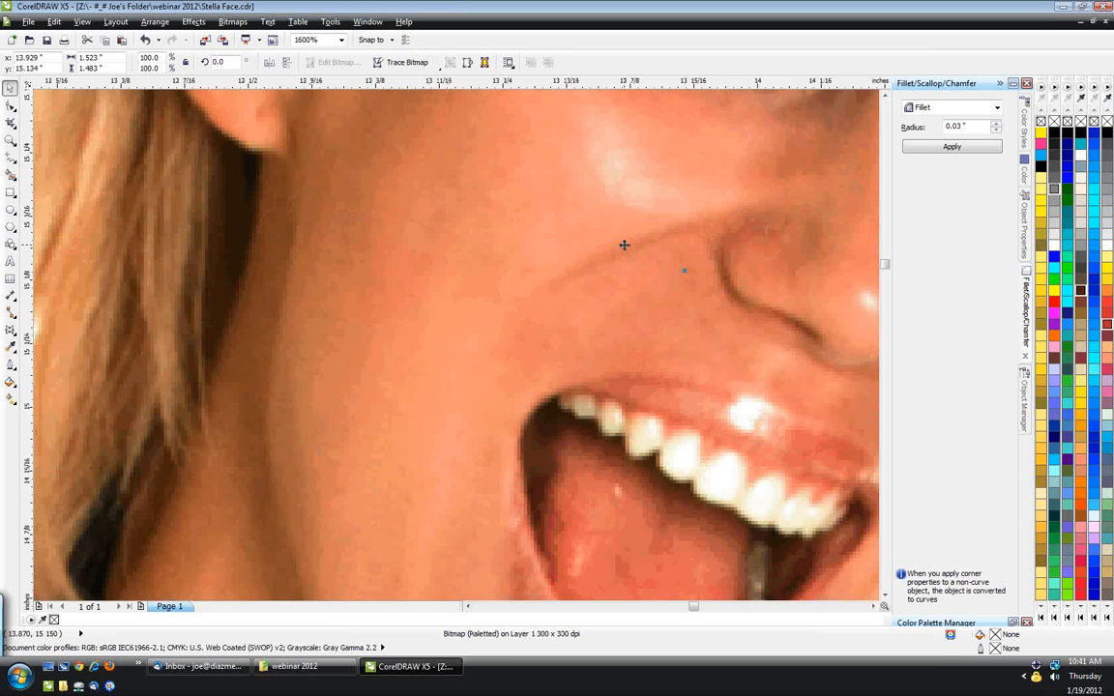
{"action": "scroll", "coordinate": [513, 247], "scroll_direction": "up", "scroll_amount": 1}
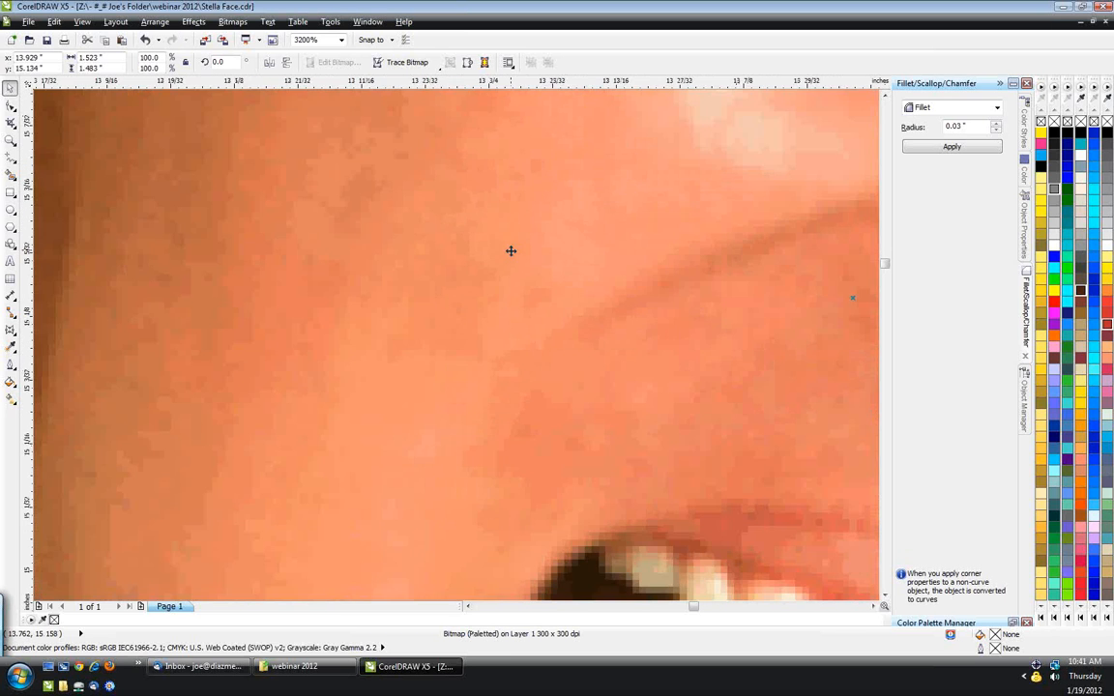
{"action": "scroll", "coordinate": [337, 319], "scroll_direction": "up", "scroll_amount": 1}
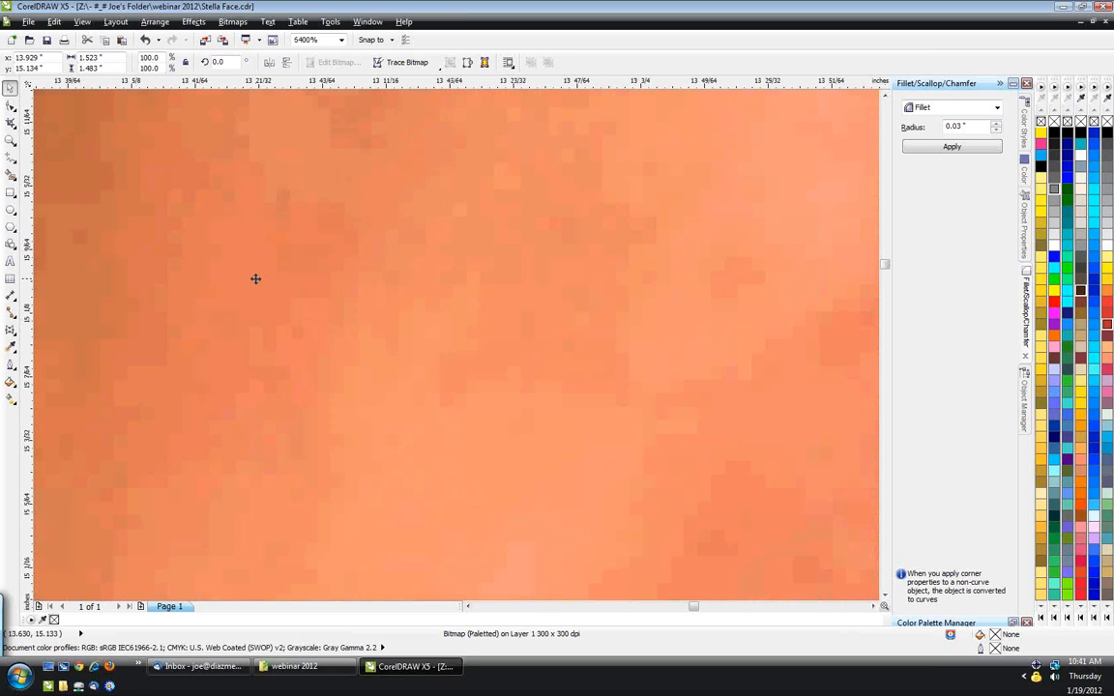
{"action": "scroll", "coordinate": [255, 279], "scroll_direction": "up", "scroll_amount": 1}
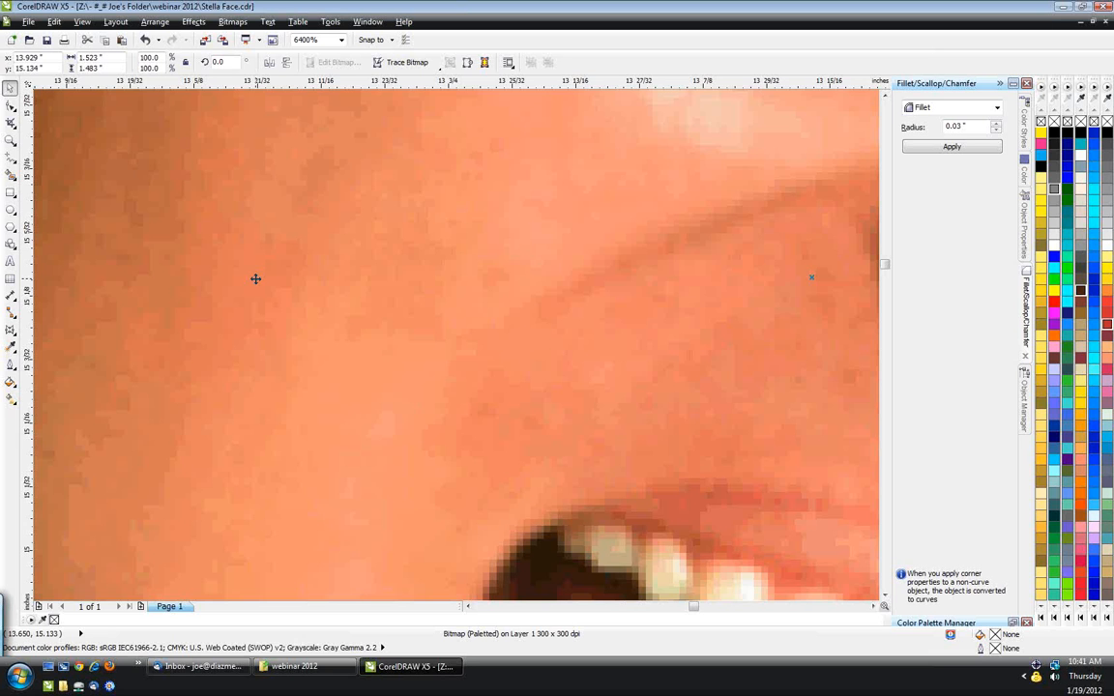
{"action": "scroll", "coordinate": [255, 279], "scroll_direction": "down", "scroll_amount": 2}
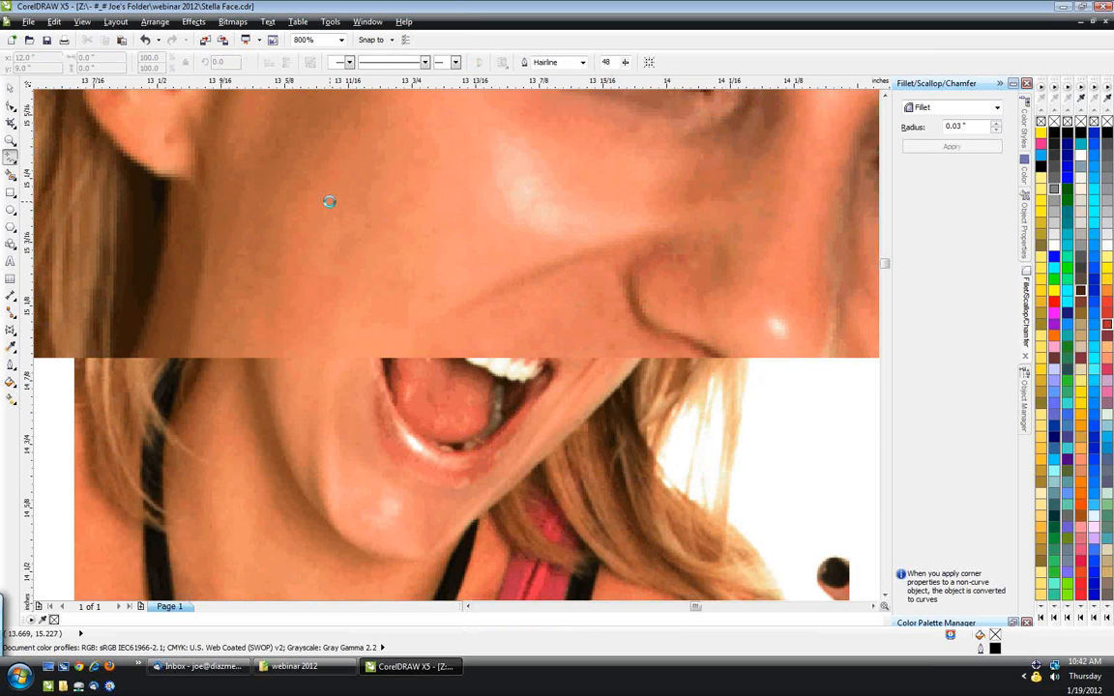
{"action": "left_click_drag", "start_coordinate": [329, 201], "coordinate": [390, 136]}
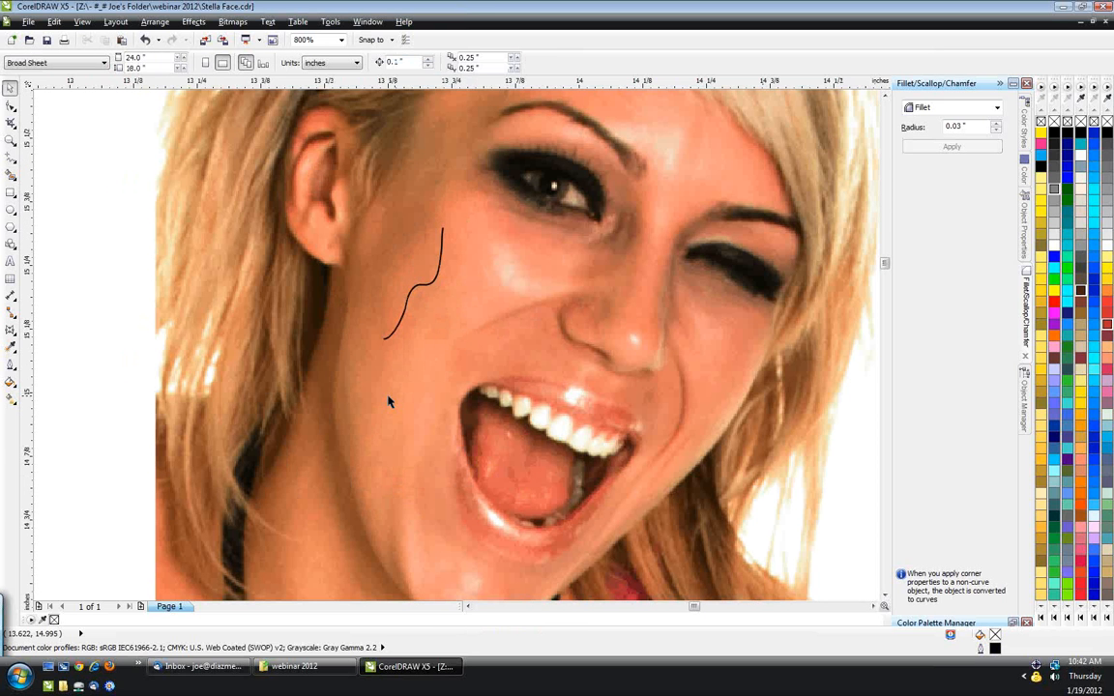
{"action": "scroll", "coordinate": [431, 266], "scroll_direction": "up", "scroll_amount": 1}
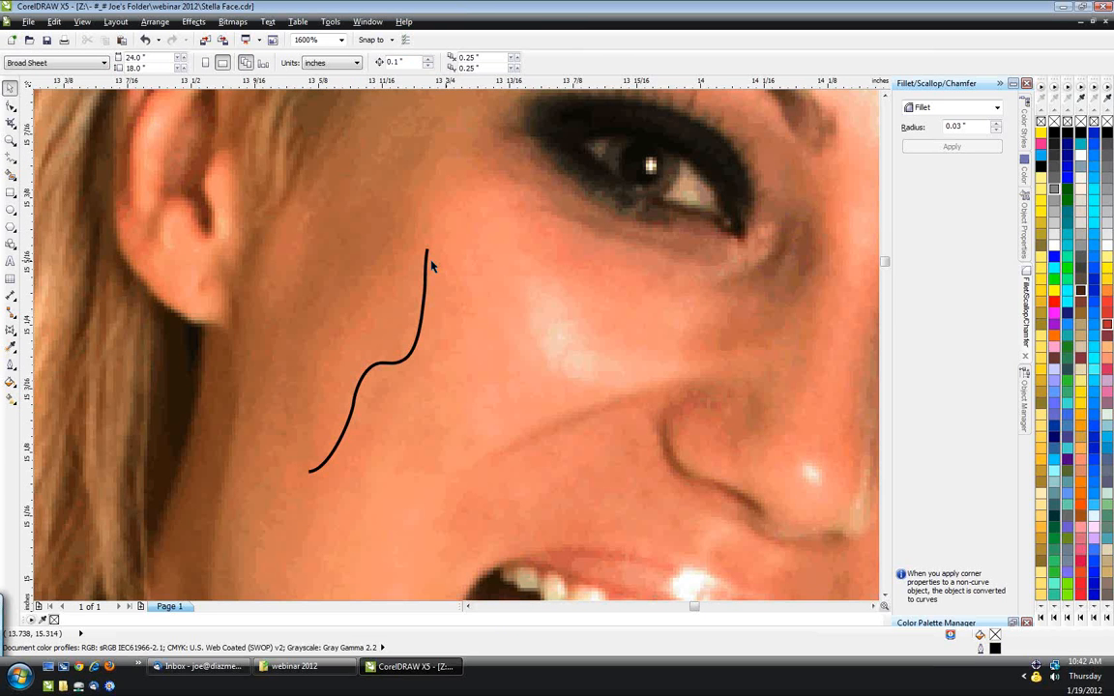
{"action": "left_click", "coordinate": [431, 262]}
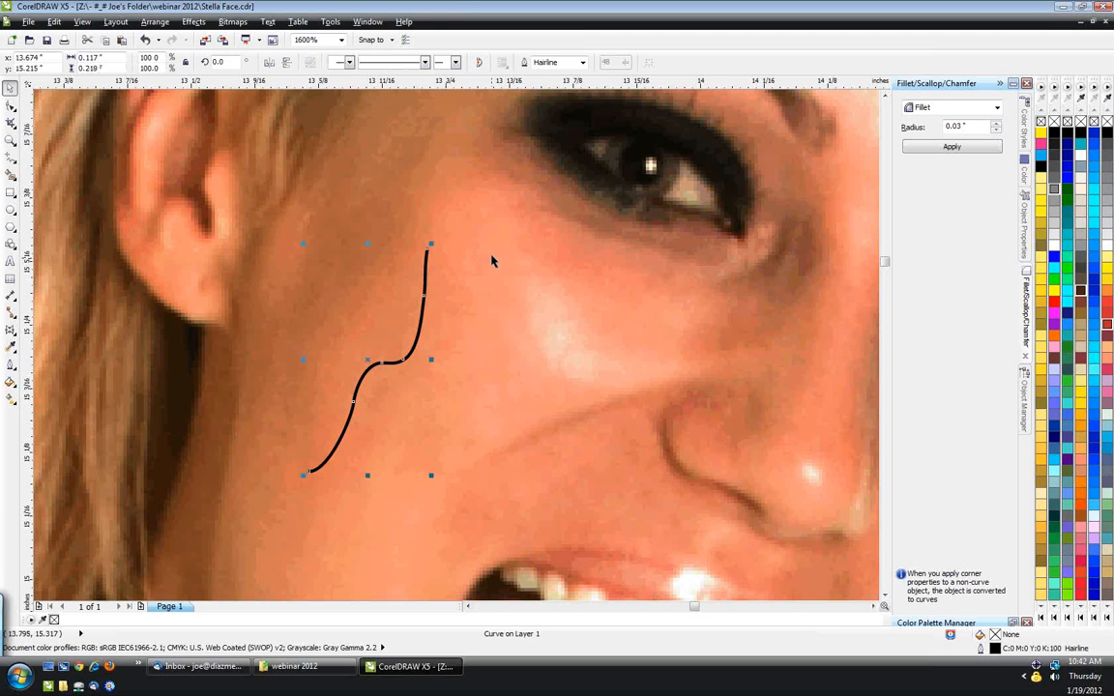
{"action": "scroll", "coordinate": [491, 255], "scroll_direction": "down", "scroll_amount": 1}
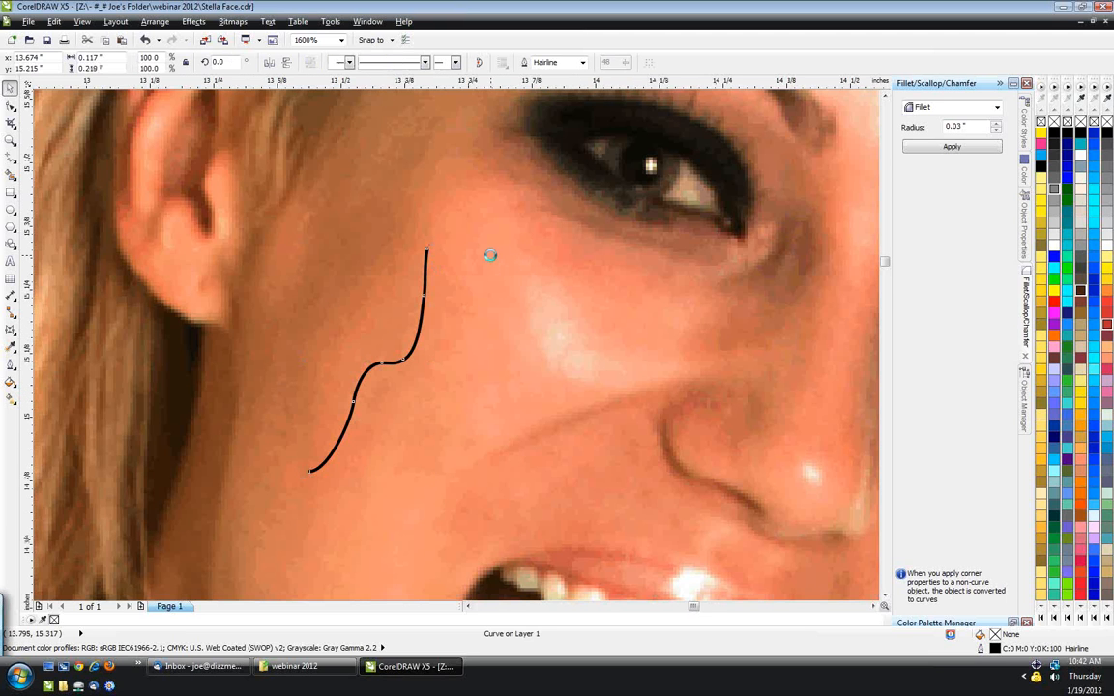
- Begin a straight-segment Freehand face outline at the chin, running along the jaw and cheek on the winking-eye side up past the brow
{"action": "scroll", "coordinate": [492, 255], "scroll_direction": "down", "scroll_amount": 2}
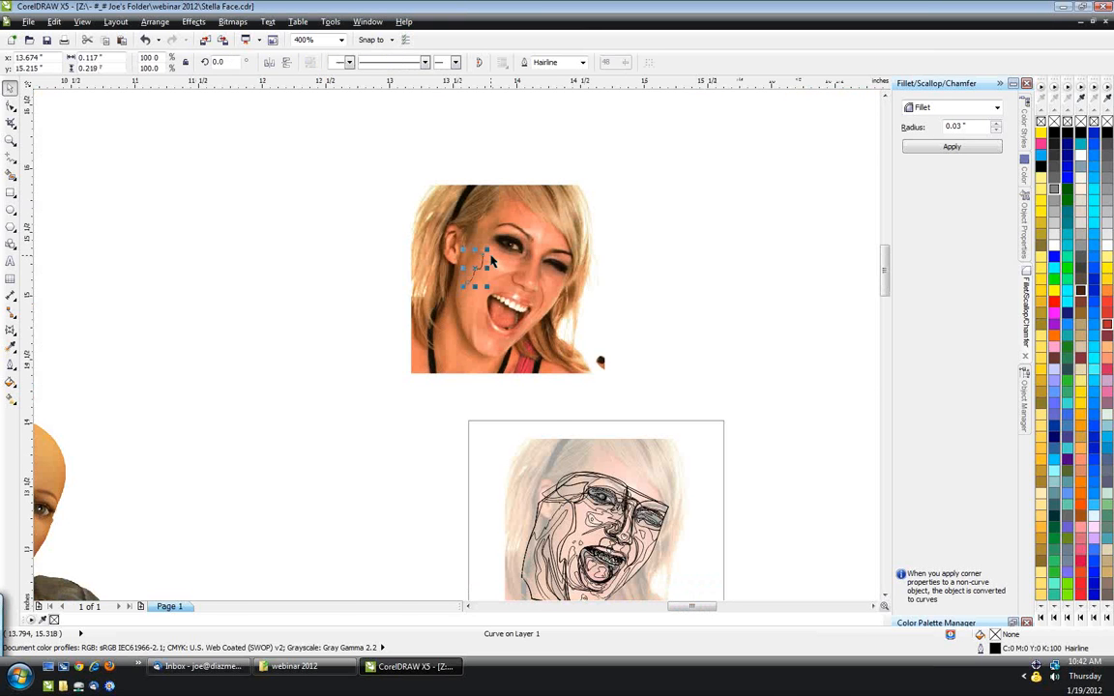
{"action": "scroll", "coordinate": [492, 261], "scroll_direction": "up", "scroll_amount": 1}
{"action": "scroll", "coordinate": [450, 269], "scroll_direction": "up", "scroll_amount": 1}
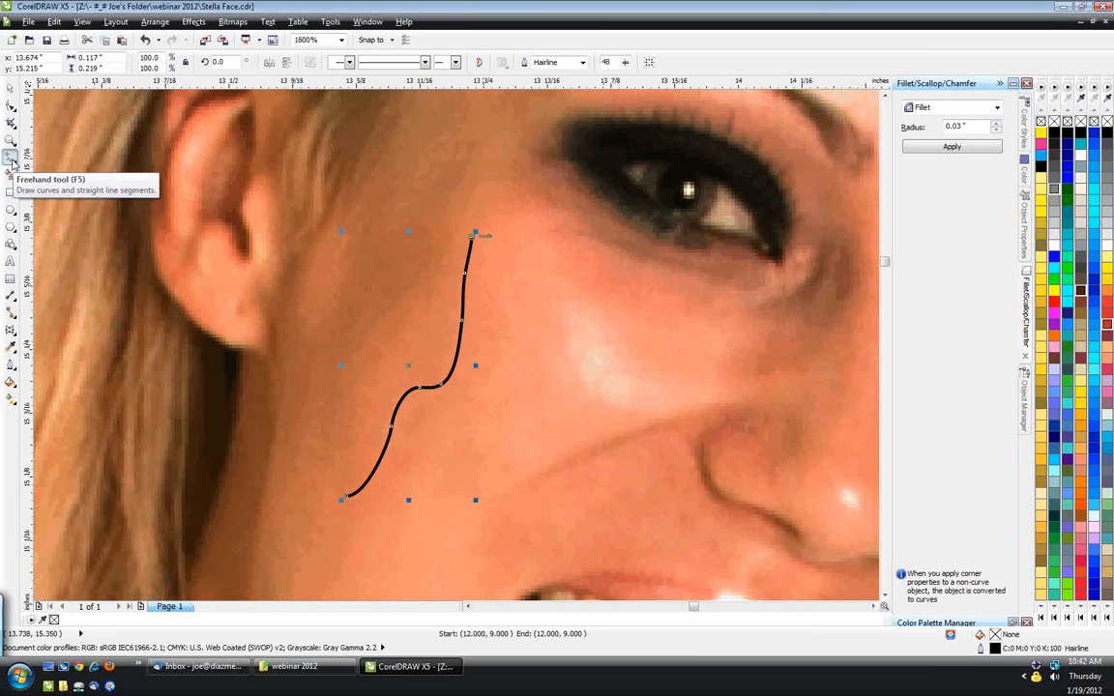
{"action": "left_click", "coordinate": [11, 157]}
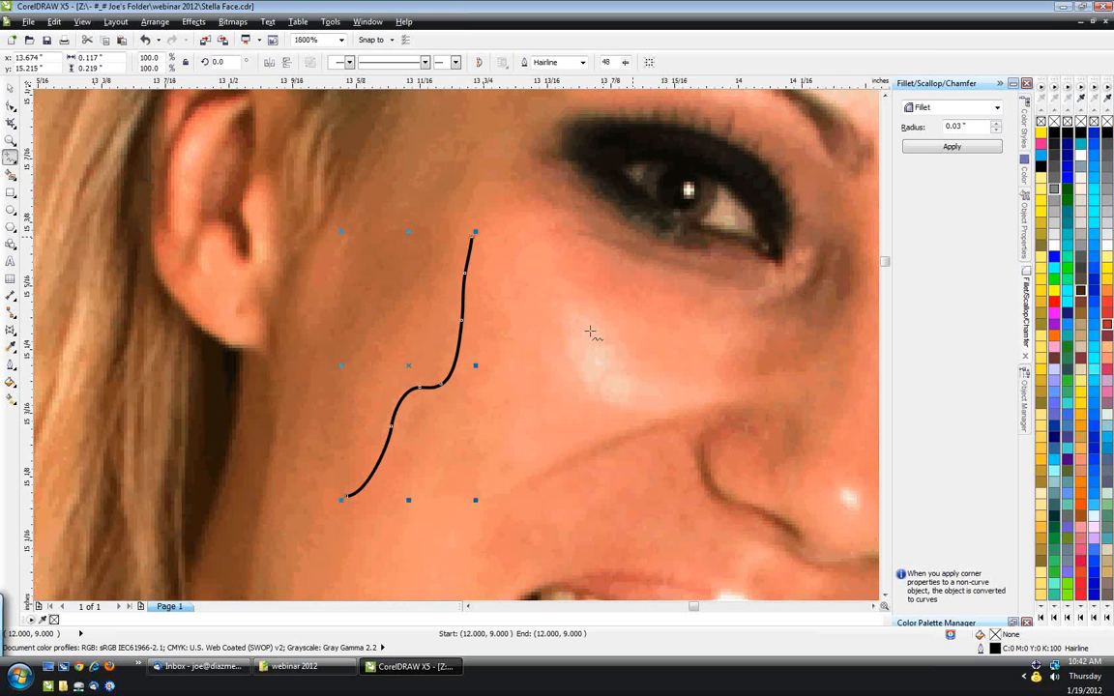
{"action": "scroll", "coordinate": [549, 315], "scroll_direction": "down", "scroll_amount": 1}
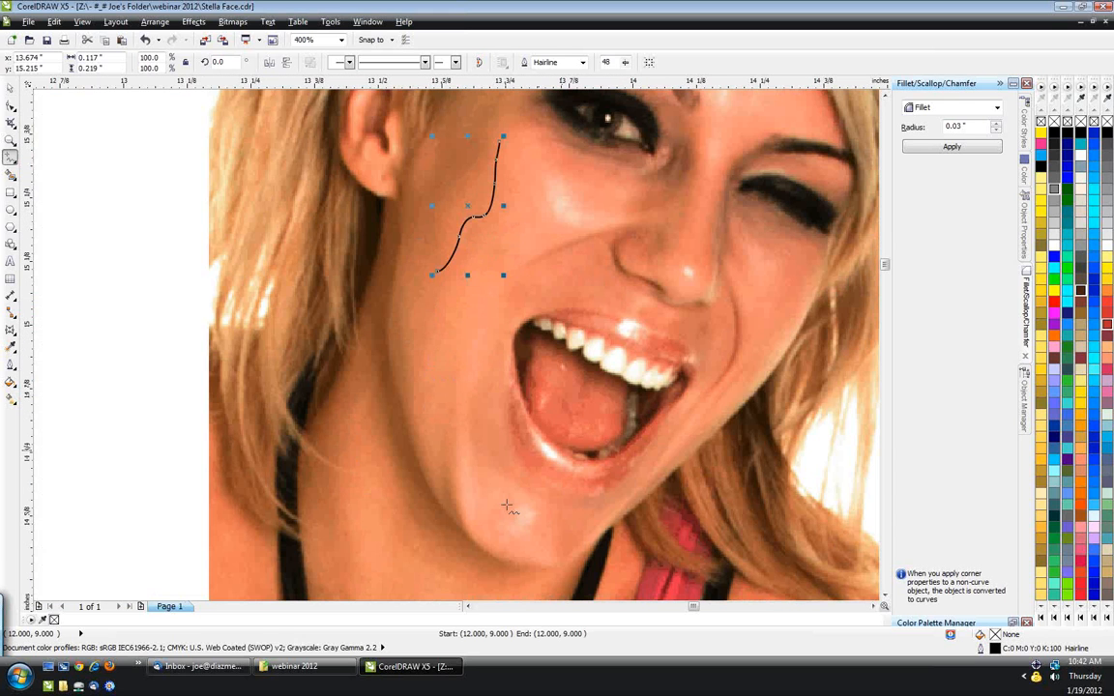
{"action": "left_click", "coordinate": [459, 523]}
{"action": "double_click", "coordinate": [560, 569]}
{"action": "scroll", "coordinate": [771, 374], "scroll_direction": "up", "scroll_amount": 1}
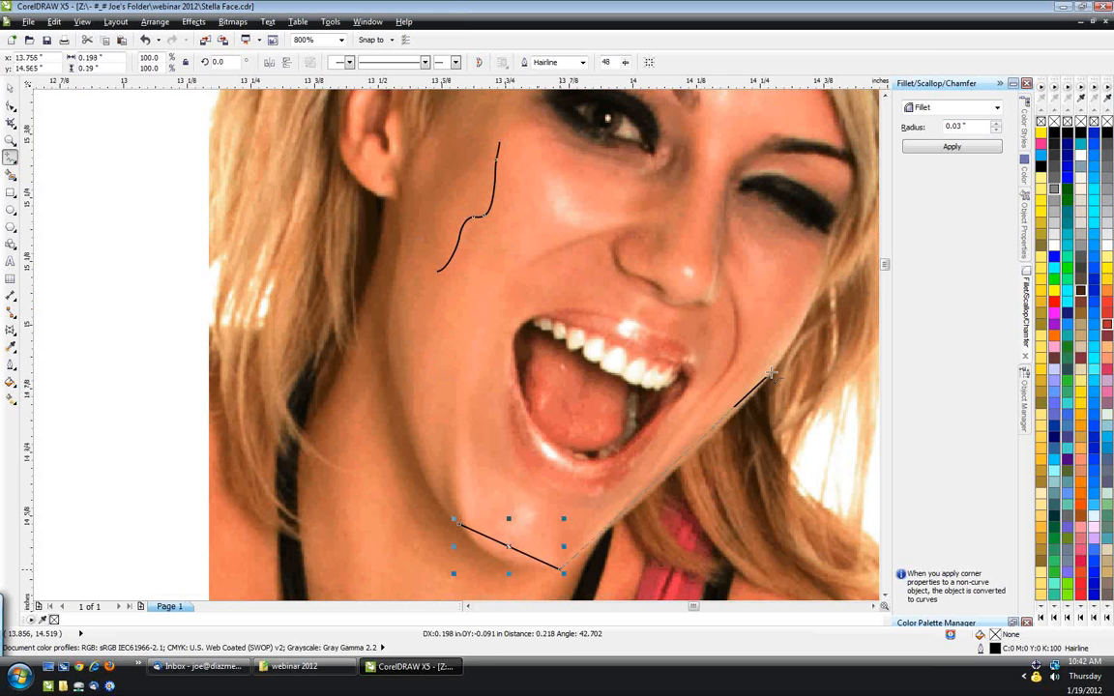
{"action": "left_click", "coordinate": [771, 373]}
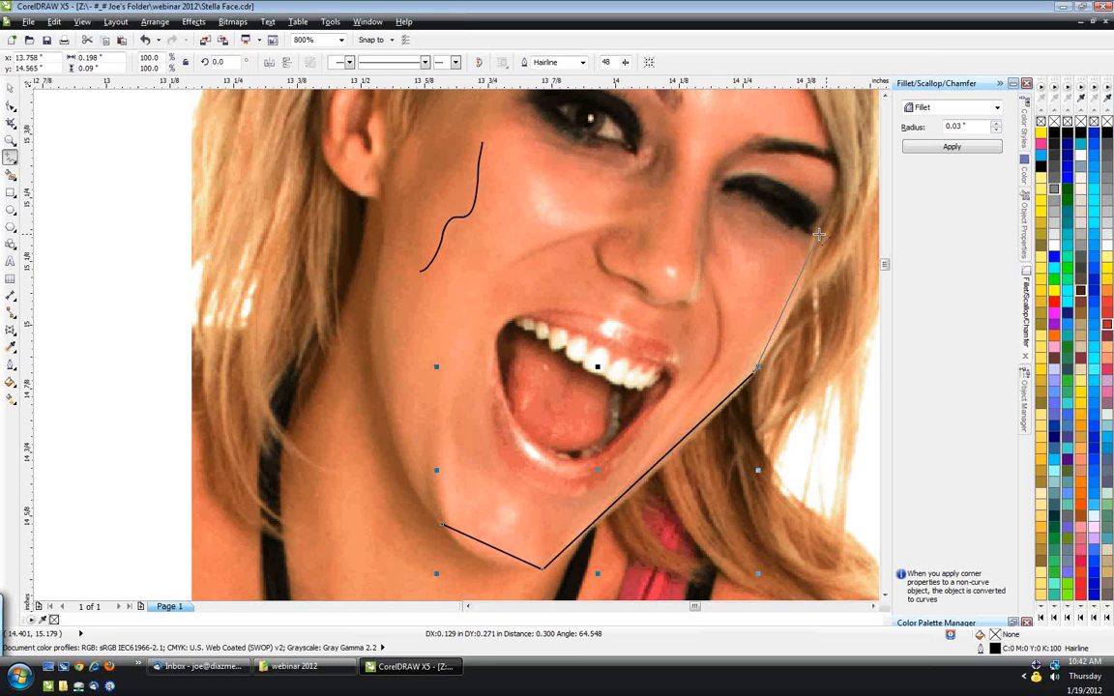
{"action": "left_click", "coordinate": [819, 234]}
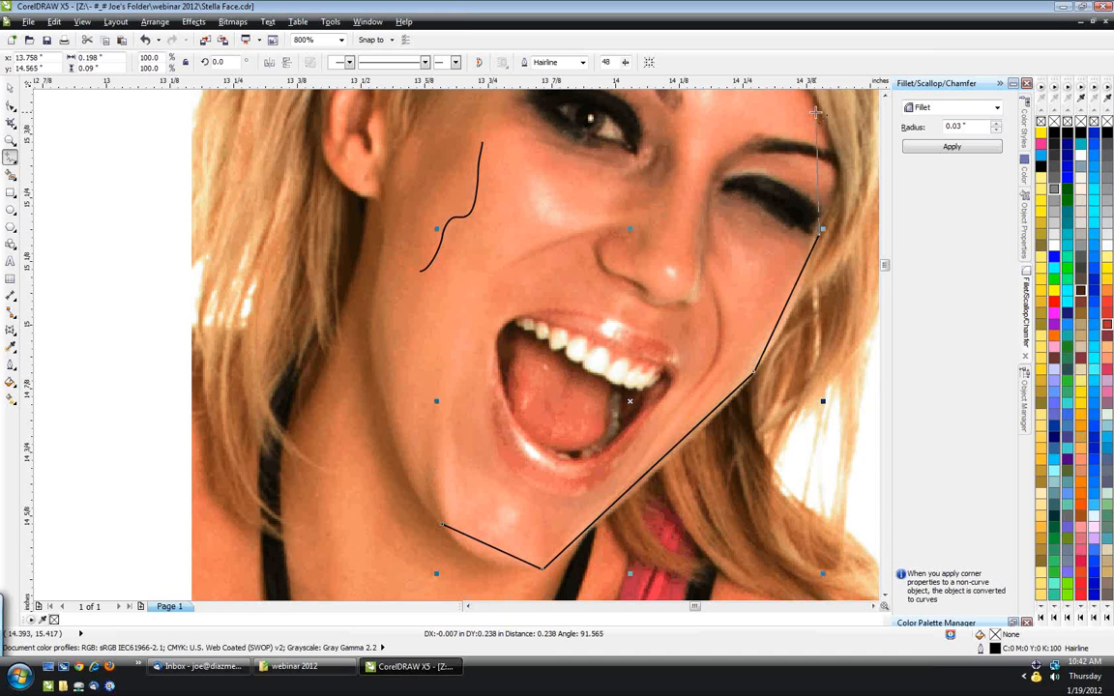
{"action": "left_click", "coordinate": [816, 113]}
{"action": "scroll", "coordinate": [733, 125], "scroll_direction": "up", "scroll_amount": 1}
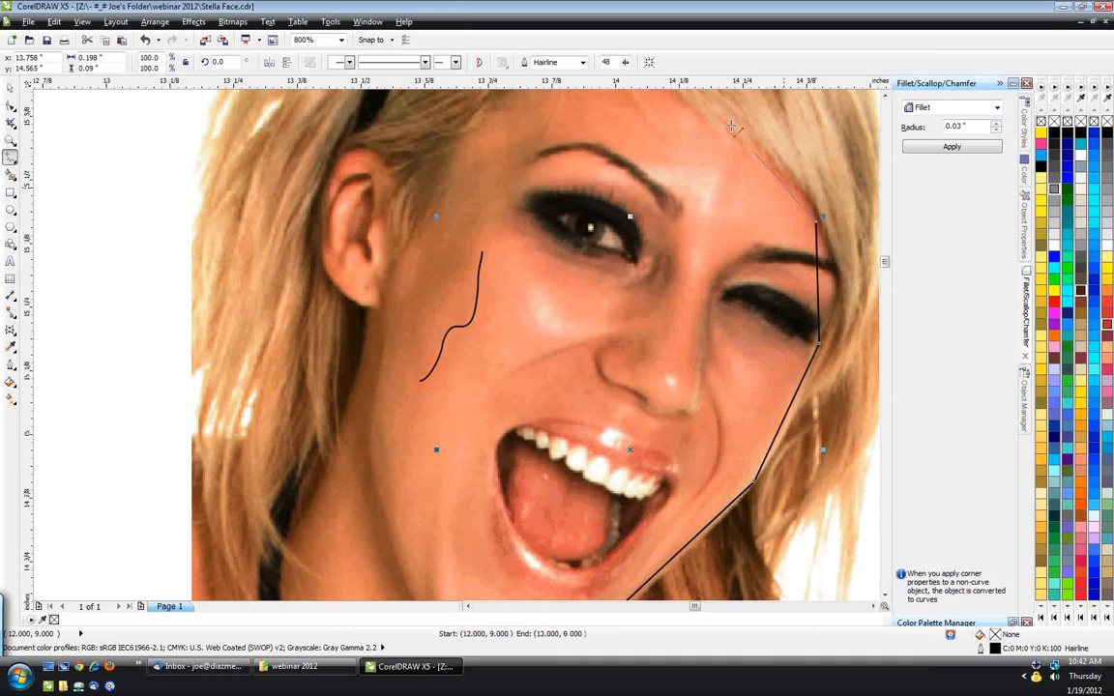
- Continue the face outline along the hairline, across the forehead and down past the ear and jaw, closing it at the chin
{"action": "scroll", "coordinate": [732, 126], "scroll_direction": "up", "scroll_amount": 1}
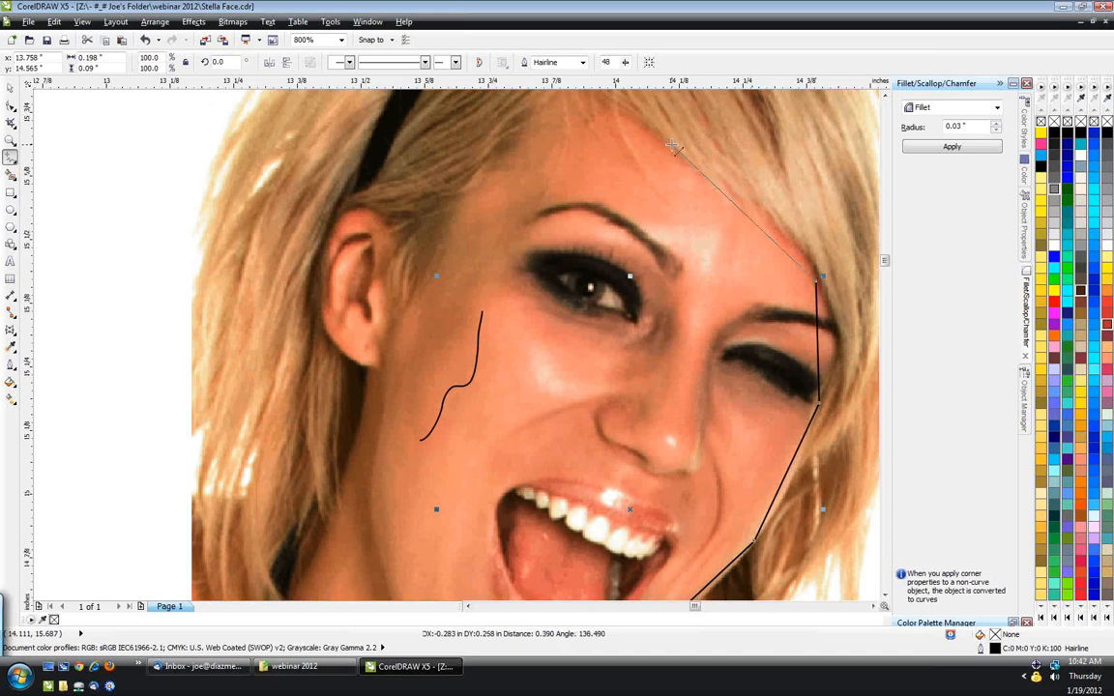
{"action": "left_click", "coordinate": [672, 145]}
{"action": "left_click", "coordinate": [488, 159]}
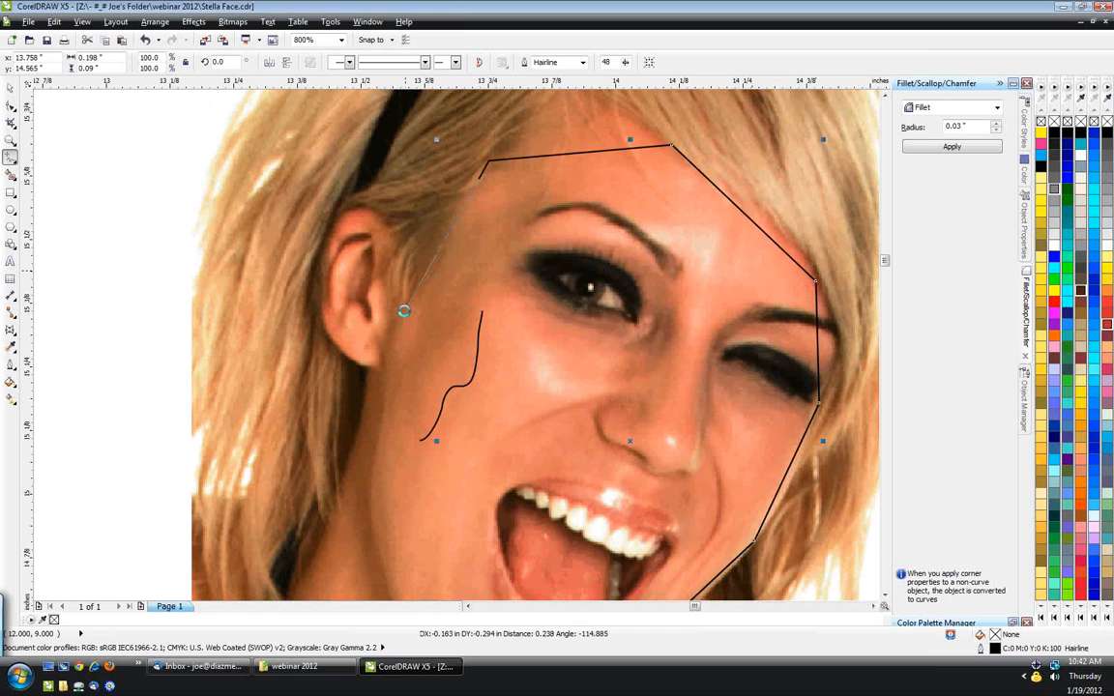
{"action": "left_click", "coordinate": [405, 311]}
{"action": "left_click", "coordinate": [382, 411]}
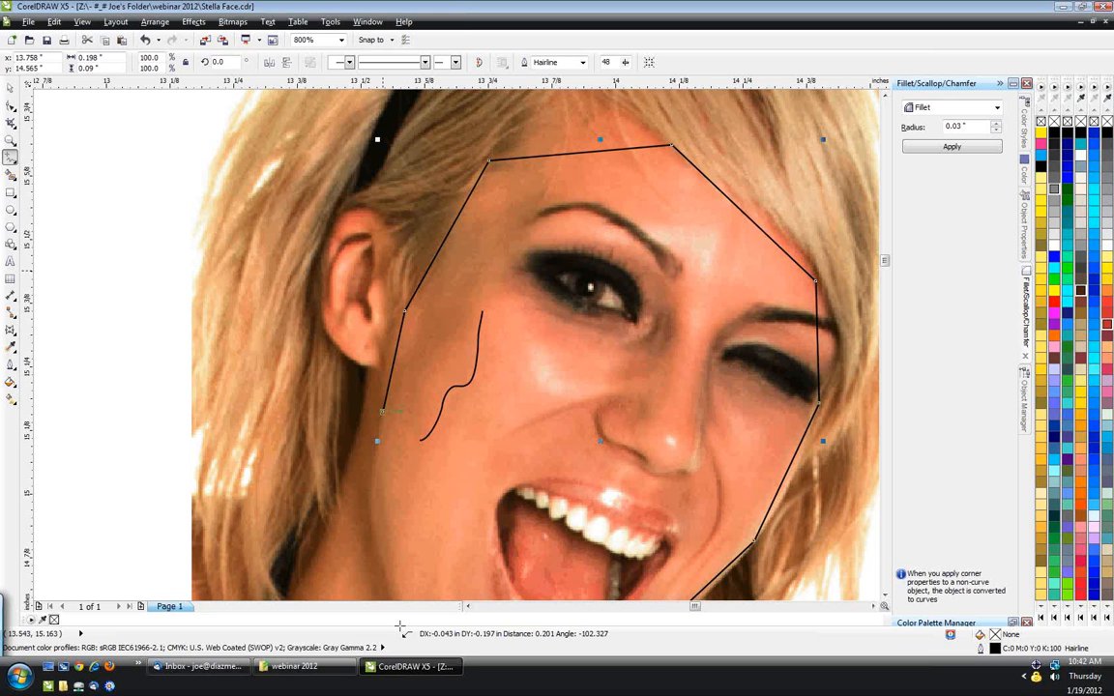
{"action": "left_click", "coordinate": [392, 516]}
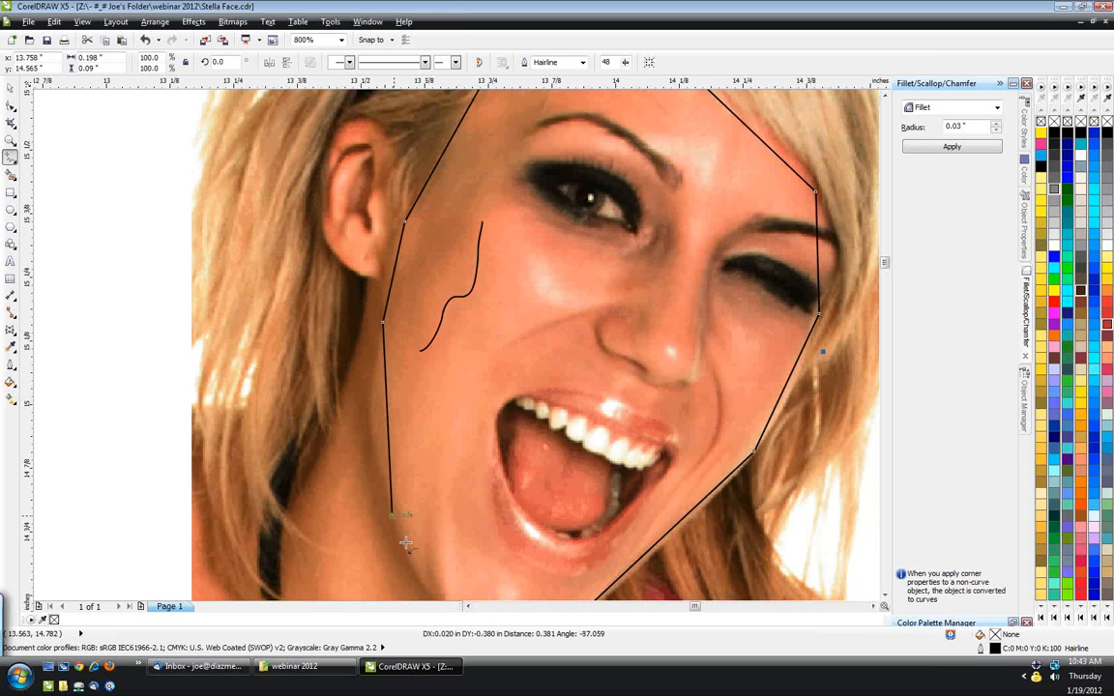
{"action": "left_click", "coordinate": [442, 525]}
{"action": "left_click", "coordinate": [543, 569]}
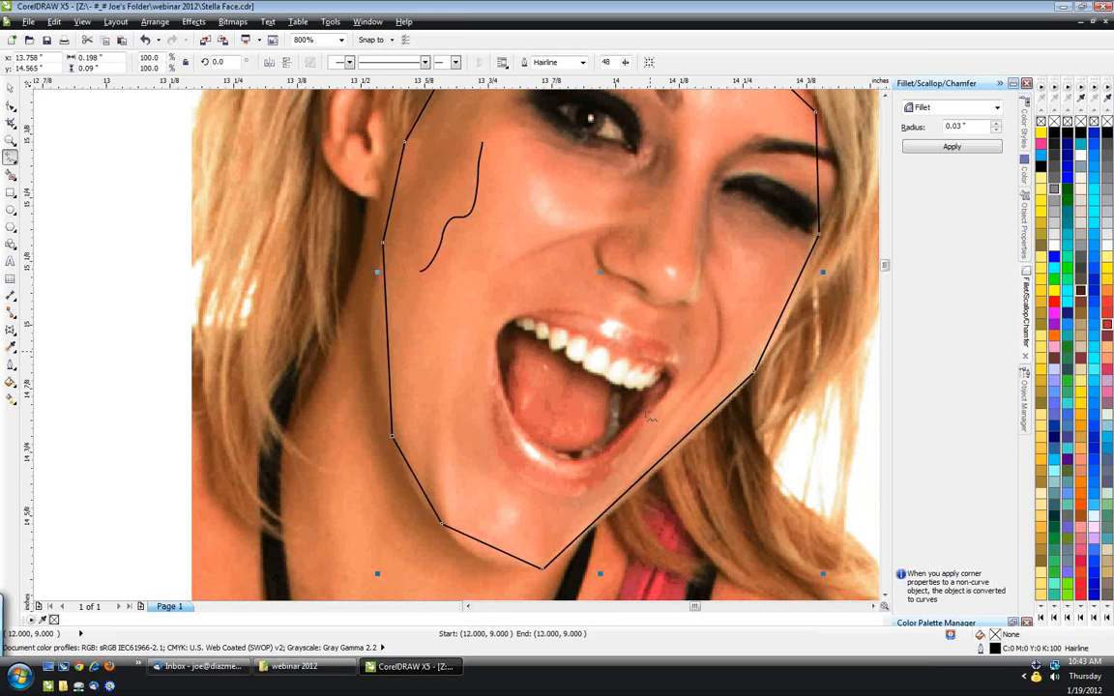
- Convert all segments of the face outline to curves and bend the ear-side cheek, jaw and chin segments to the face contour
{"action": "left_click", "coordinate": [12, 106]}
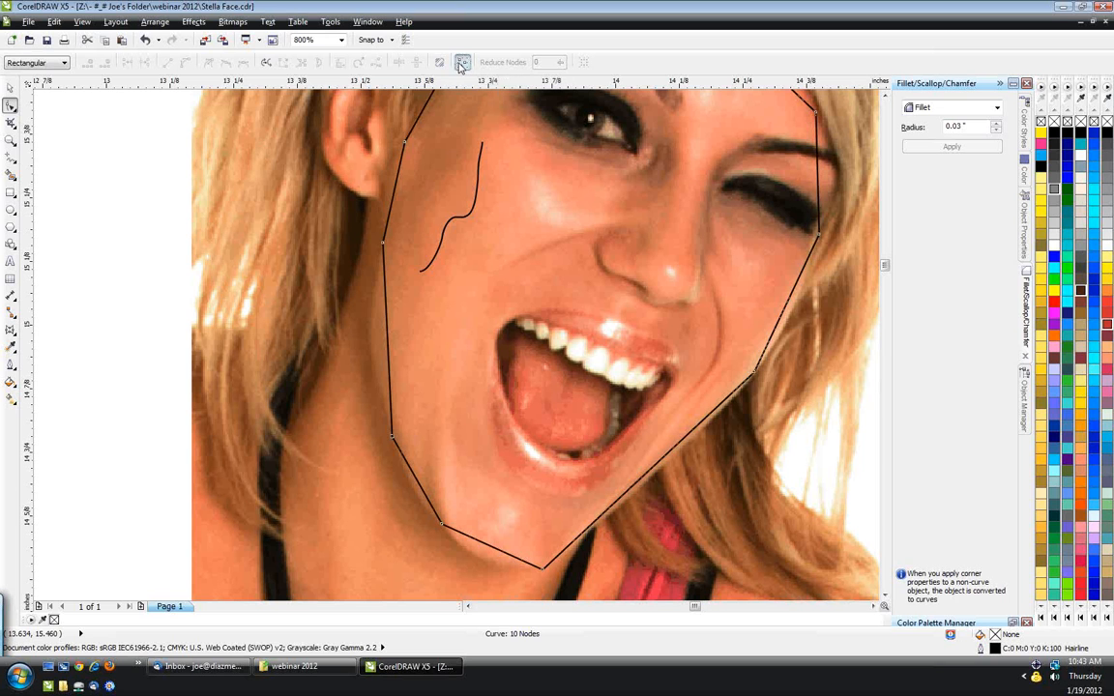
{"action": "left_click", "coordinate": [461, 63]}
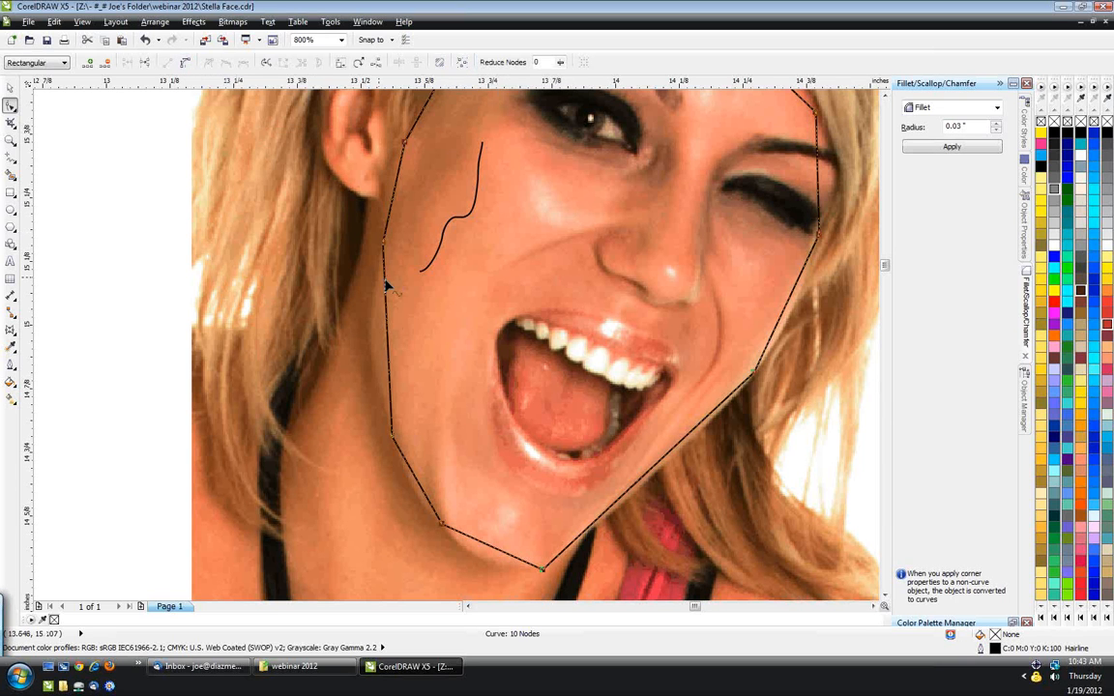
{"action": "left_click", "coordinate": [185, 63]}
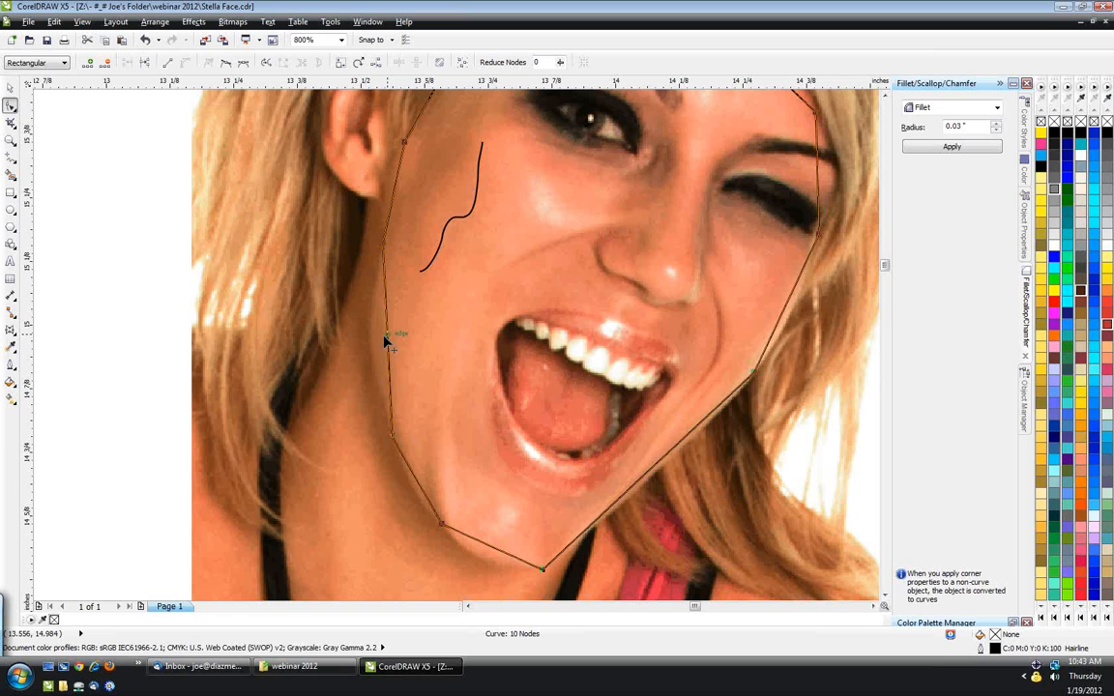
{"action": "left_click_drag", "start_coordinate": [386, 335], "coordinate": [370, 336]}
{"action": "left_click_drag", "start_coordinate": [417, 479], "coordinate": [411, 489]}
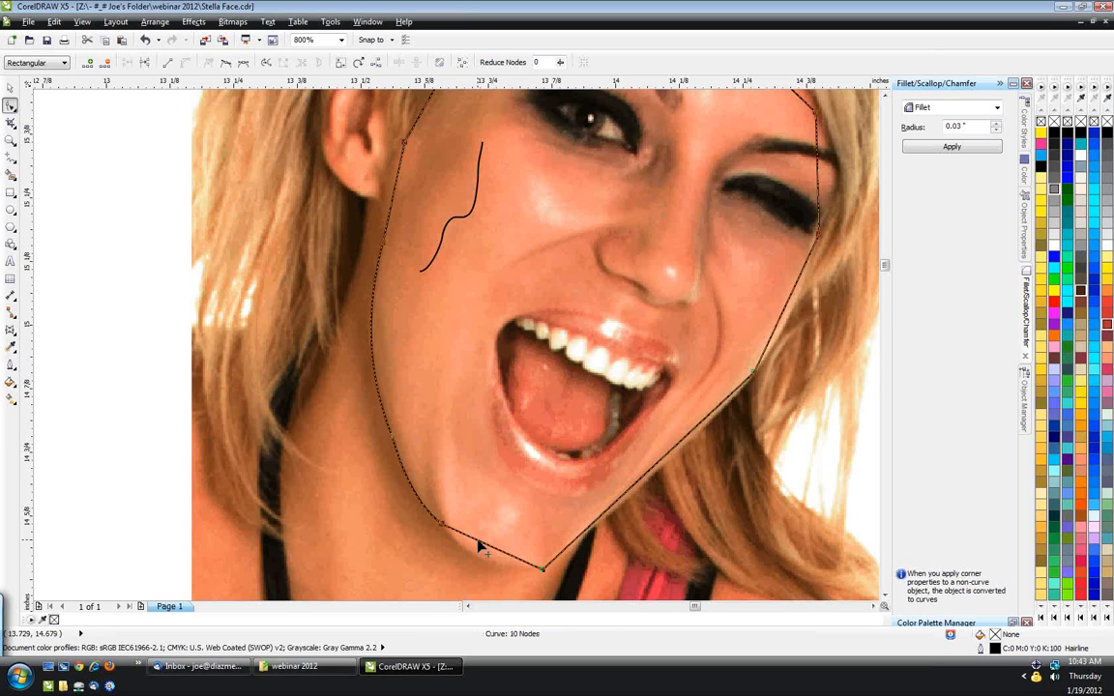
{"action": "left_click_drag", "start_coordinate": [481, 547], "coordinate": [478, 559]}
{"action": "left_click", "coordinate": [11, 158]}
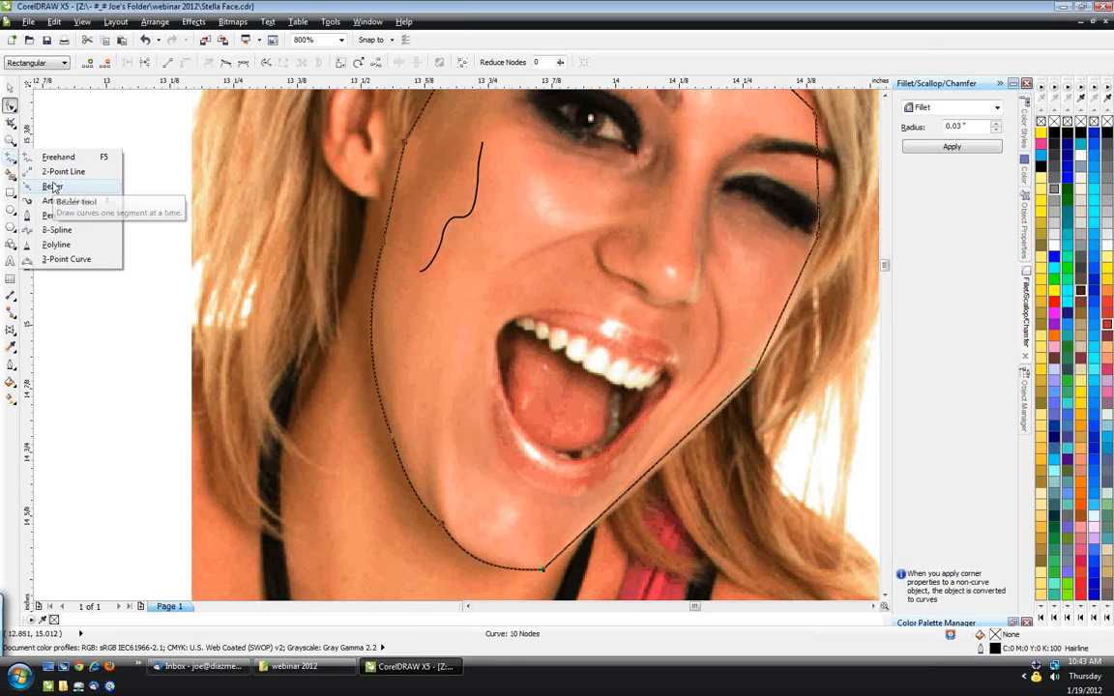
{"action": "left_click", "coordinate": [10, 89]}
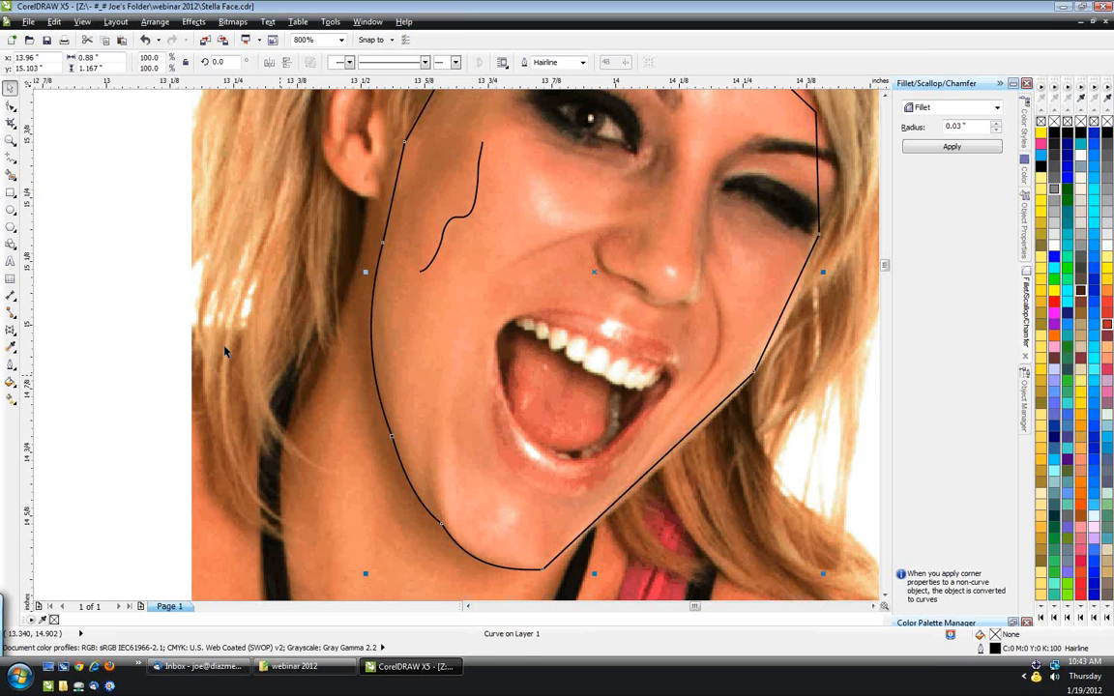
- Reshape the outline's chin, jaw, cheek and brow edges on the winking-eye side to follow the face, adding nodes where needed
{"action": "key", "text": "F10"}
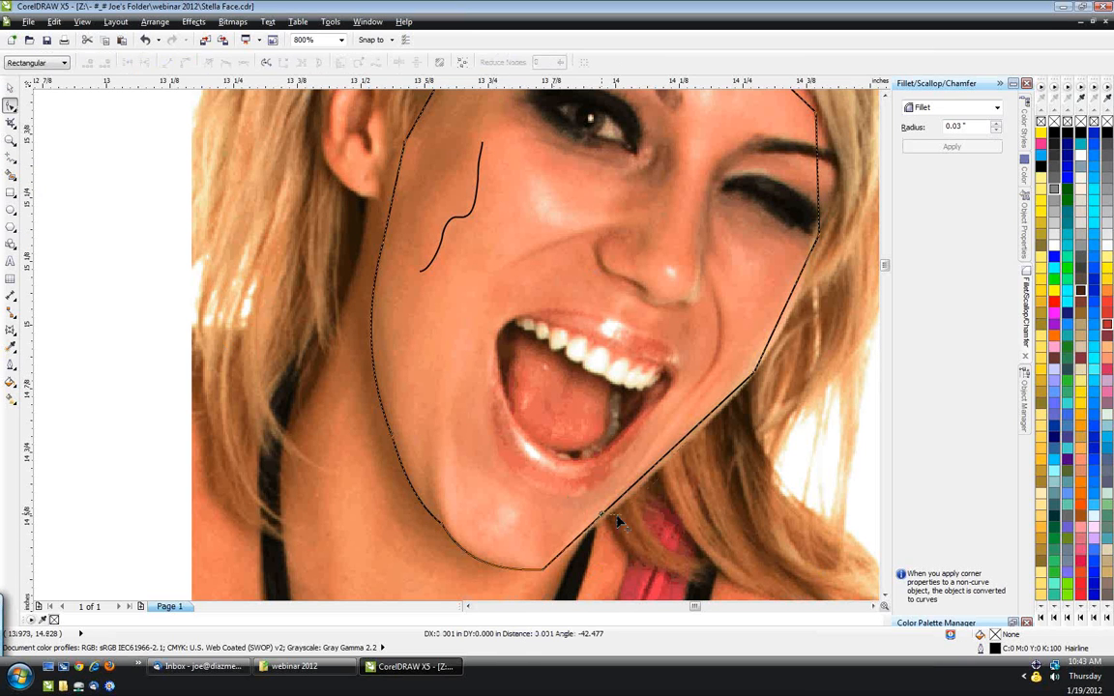
{"action": "left_click_drag", "start_coordinate": [619, 522], "coordinate": [646, 493]}
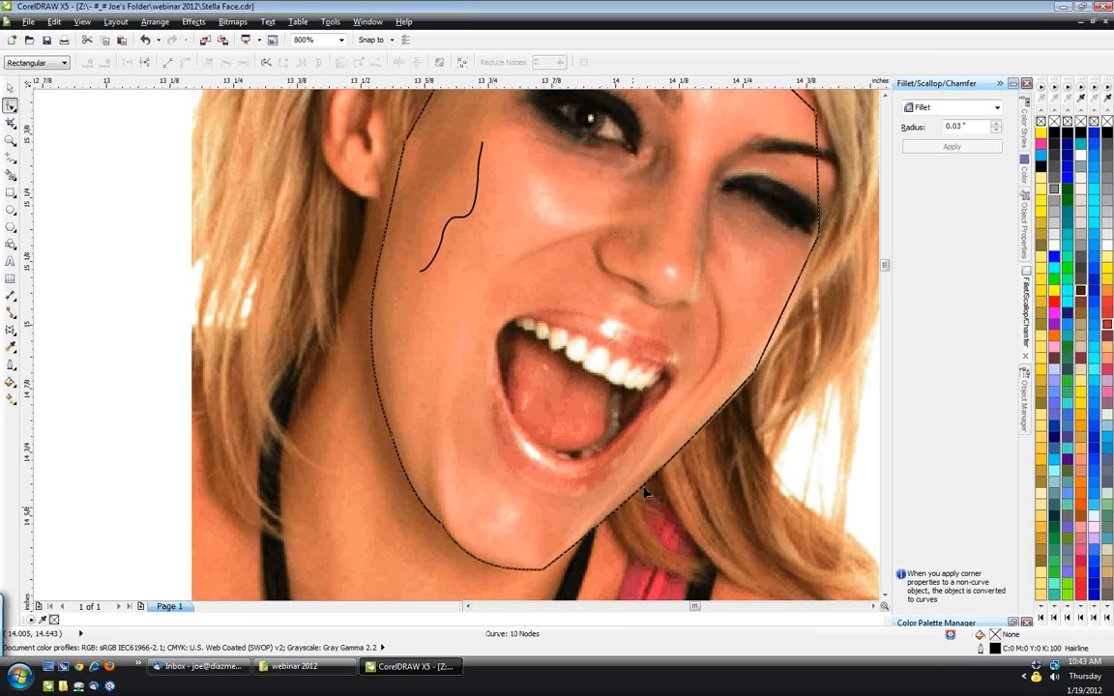
{"action": "double_click", "coordinate": [560, 560]}
{"action": "double_click", "coordinate": [549, 572]}
{"action": "left_click", "coordinate": [778, 319]}
{"action": "mouse_move", "coordinate": [786, 324]}
{"action": "left_mouse_down"}
{"action": "mouse_move", "coordinate": [796, 331]}
{"action": "mouse_move", "coordinate": [780, 344]}
{"action": "left_mouse_up"}
{"action": "scroll", "coordinate": [788, 331], "scroll_direction": "down", "scroll_amount": 2}
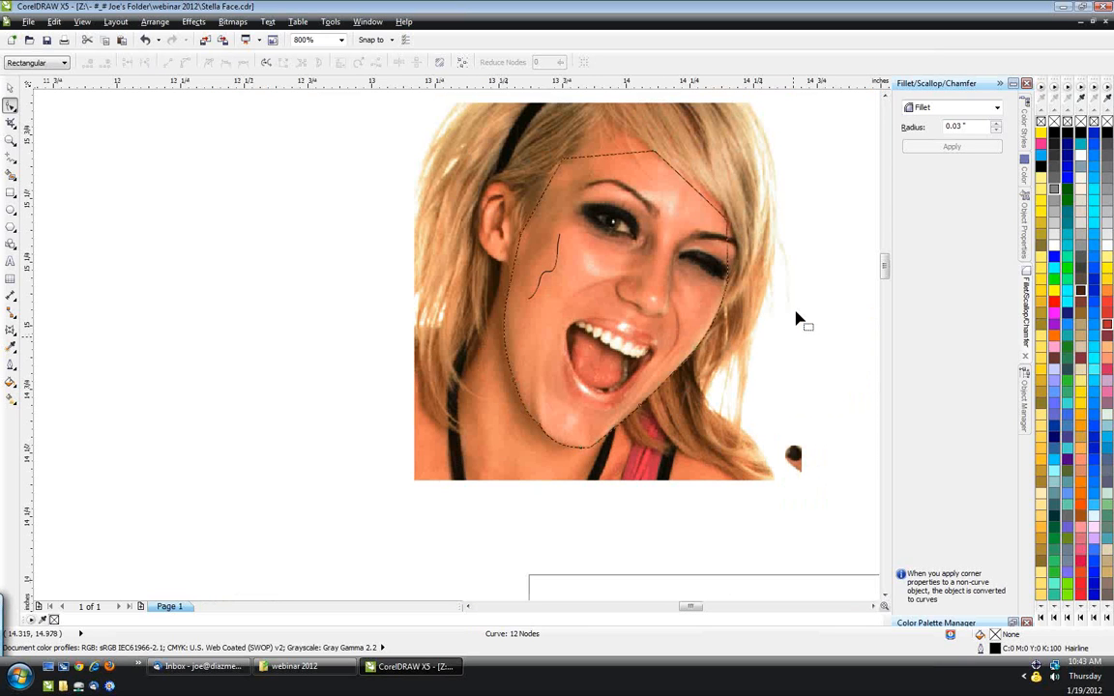
- Bend the outline's ear-side temple and forehead segments outward to follow the hairline, making the outline about 0.91 by 1.21 inches
{"action": "scroll", "coordinate": [716, 145], "scroll_direction": "up", "scroll_amount": 2}
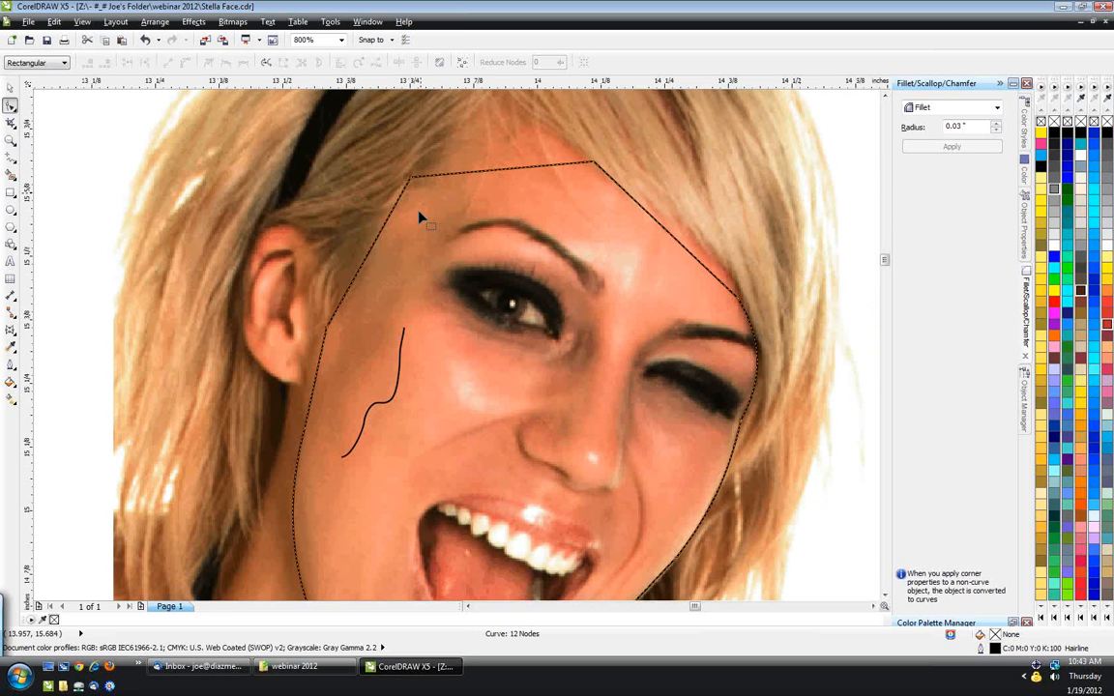
{"action": "left_click_drag", "start_coordinate": [327, 326], "coordinate": [321, 324]}
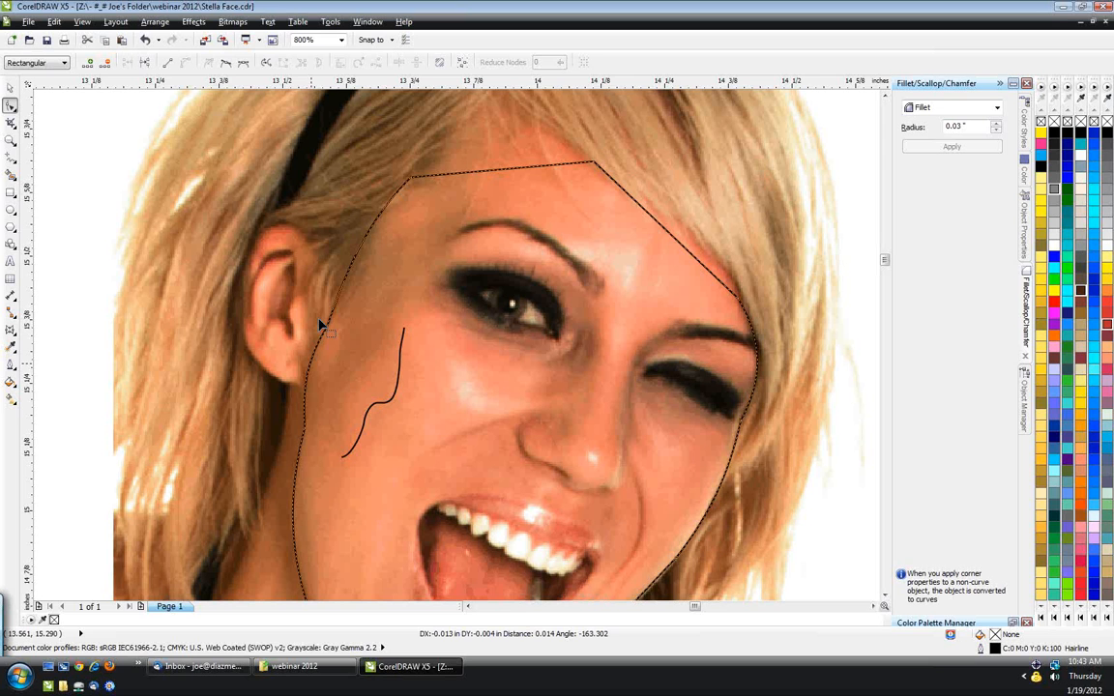
{"action": "left_click_drag", "start_coordinate": [319, 324], "coordinate": [277, 341]}
{"action": "left_click_drag", "start_coordinate": [475, 186], "coordinate": [473, 157]}
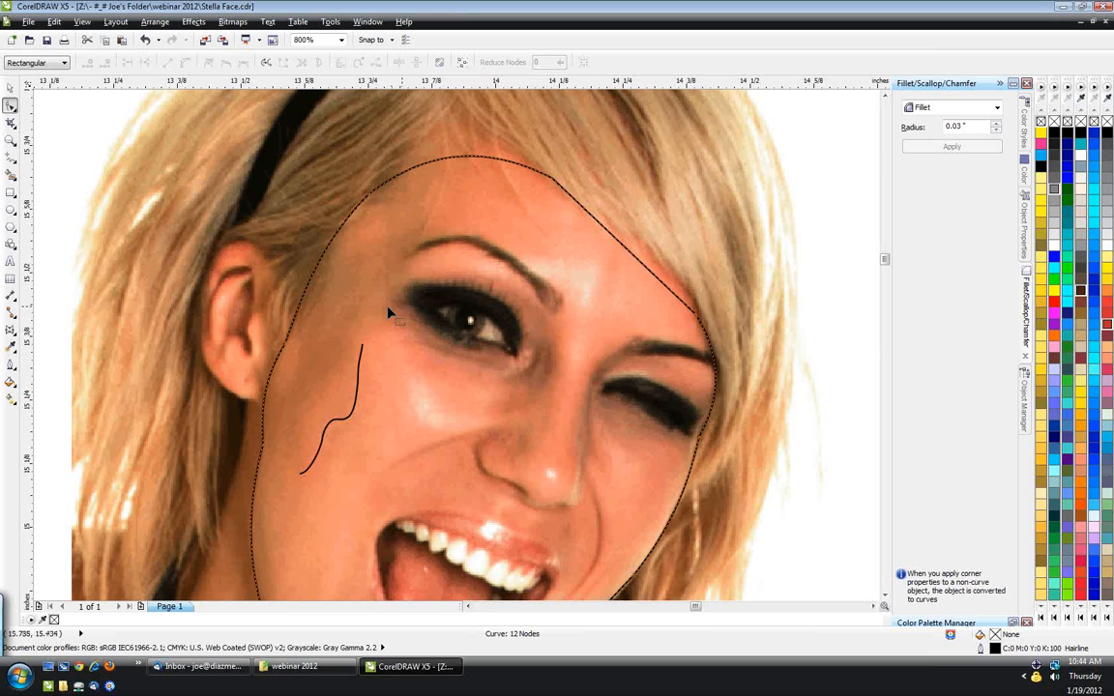
{"action": "scroll", "coordinate": [397, 316], "scroll_direction": "down", "scroll_amount": 1}
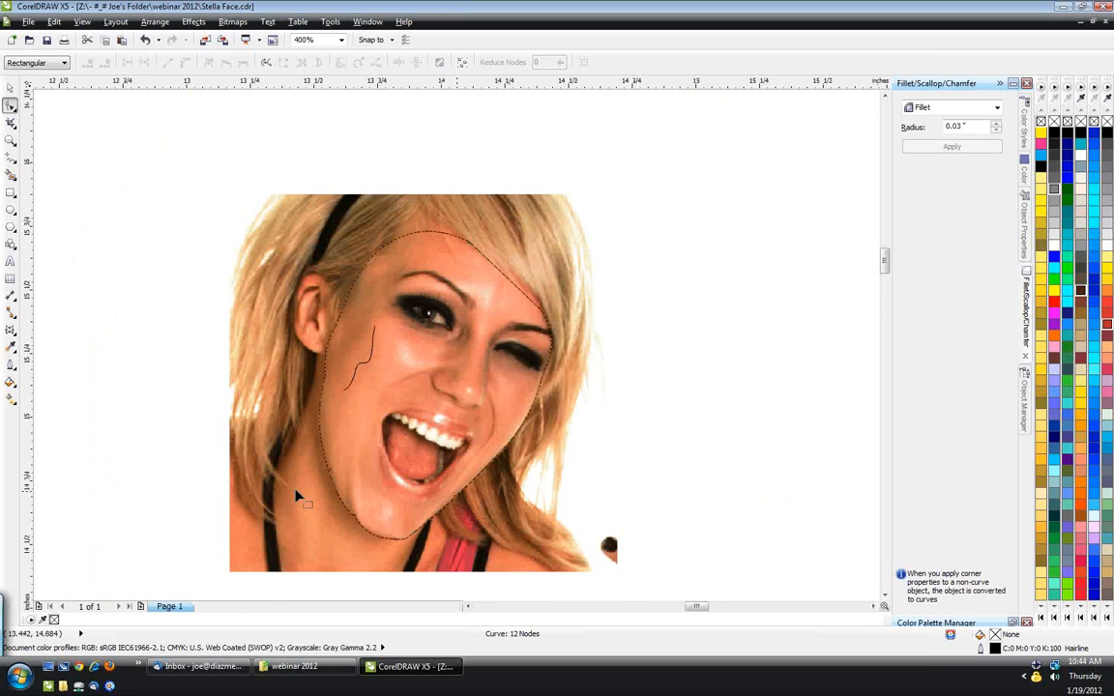
- Delete the short freehand curve on the cheek between the ear and mouth
{"action": "left_click", "coordinate": [10, 158]}
{"action": "key", "text": "space"}
{"action": "scroll", "coordinate": [387, 390], "scroll_direction": "up", "scroll_amount": 1}
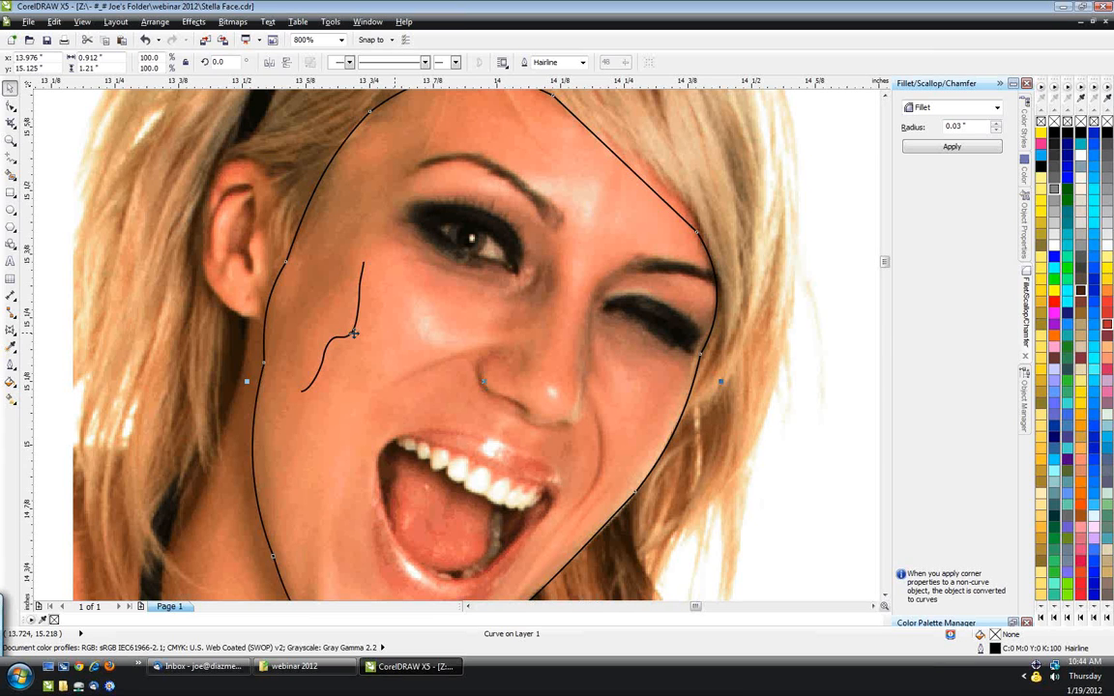
{"action": "key", "text": "Delete"}
- Try a closed four-sided shape of straight Freehand segments on the cheek beside the mouth, and delete it
{"action": "key", "text": "space"}
{"action": "left_click", "coordinate": [294, 398]}
{"action": "left_click", "coordinate": [388, 333]}
{"action": "left_click", "coordinate": [387, 334]}
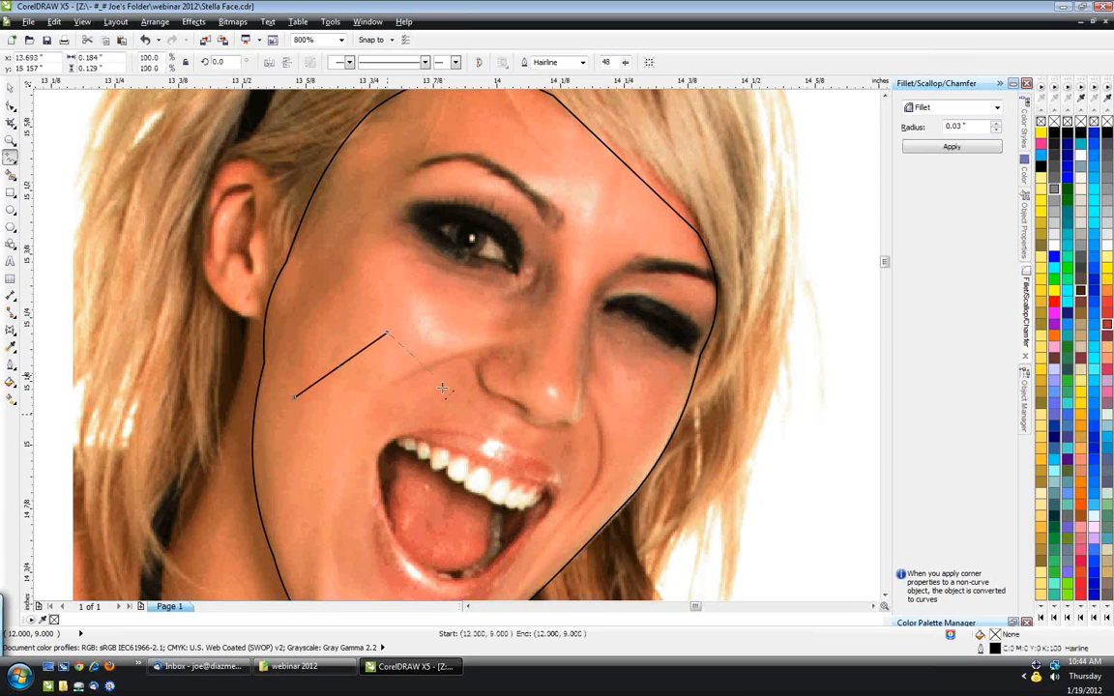
{"action": "left_click", "coordinate": [461, 416]}
{"action": "left_click", "coordinate": [344, 476]}
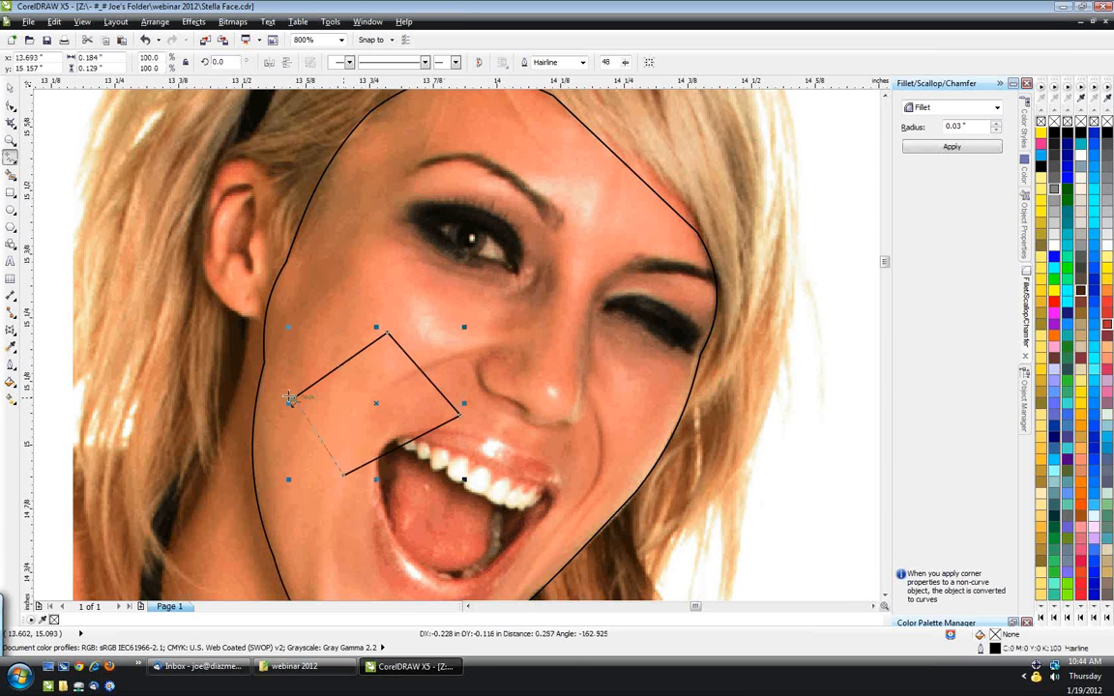
{"action": "left_click", "coordinate": [290, 398]}
{"action": "key", "text": "Delete"}
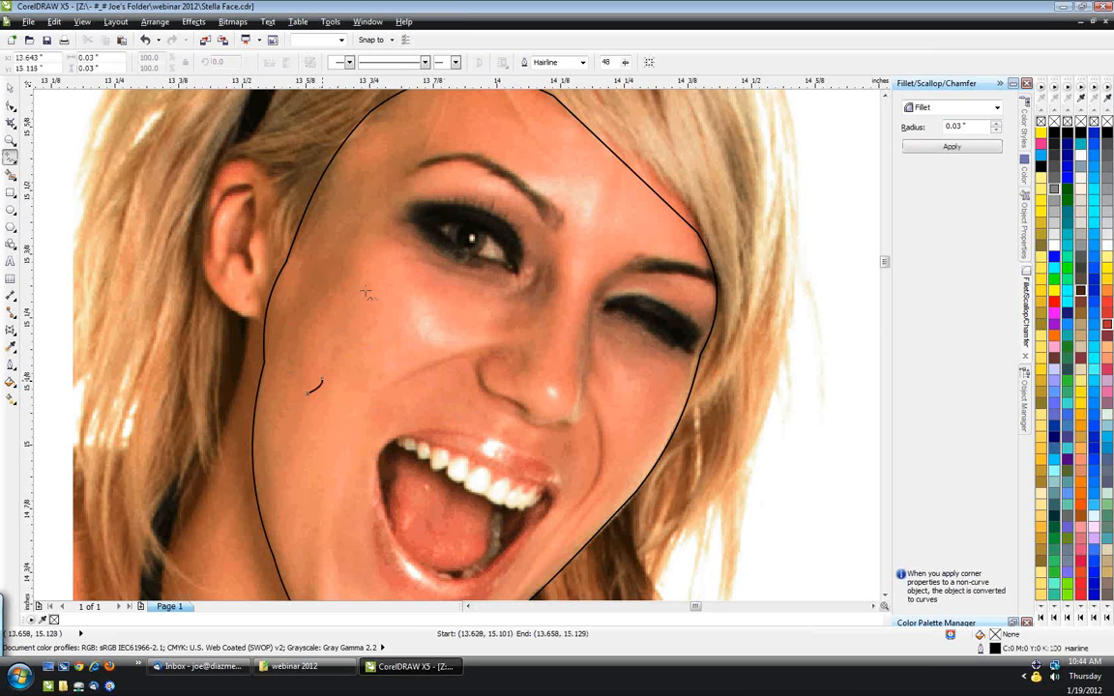
- Draw a wavy freehand shadow-edge curve about 0.26 by 0.64 inches from the open eye's outer corner down the cheek, extending it toward the chin outline
{"action": "mouse_move", "coordinate": [399, 244]}
{"action": "left_mouse_down"}
{"action": "mouse_move", "coordinate": [359, 253]}
{"action": "mouse_move", "coordinate": [361, 274]}
{"action": "mouse_move", "coordinate": [310, 315]}
{"action": "mouse_move", "coordinate": [310, 422]}
{"action": "mouse_move", "coordinate": [300, 419]}
{"action": "mouse_move", "coordinate": [283, 518]}
{"action": "mouse_move", "coordinate": [323, 560]}
{"action": "left_mouse_up"}
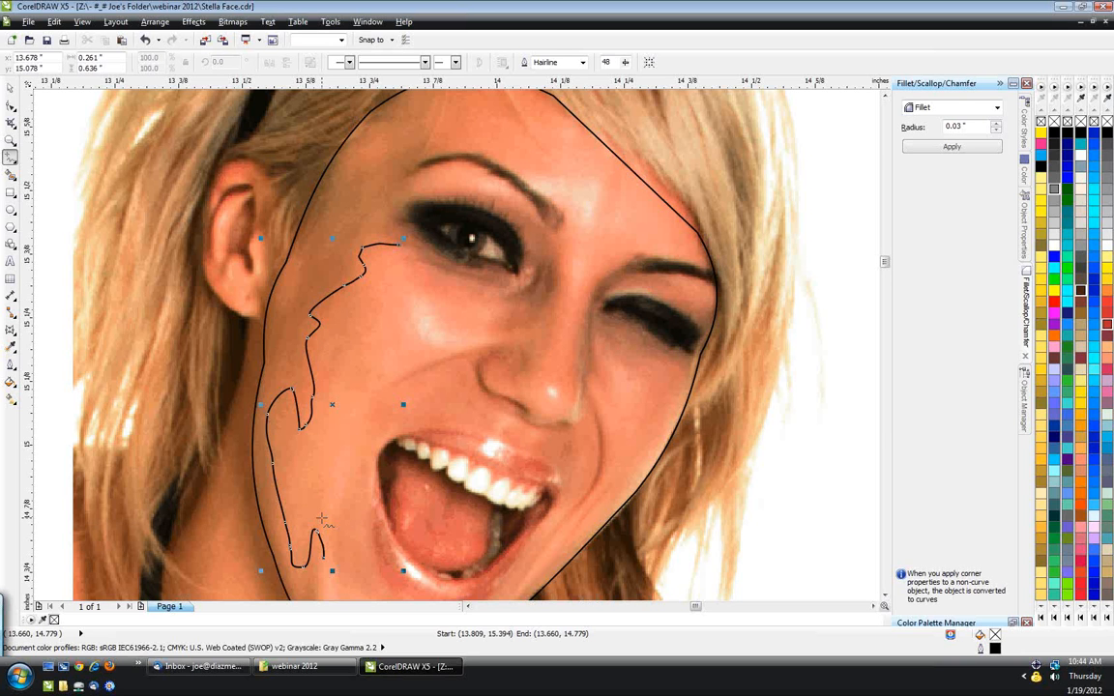
{"action": "scroll", "coordinate": [322, 520], "scroll_direction": "down", "scroll_amount": 2}
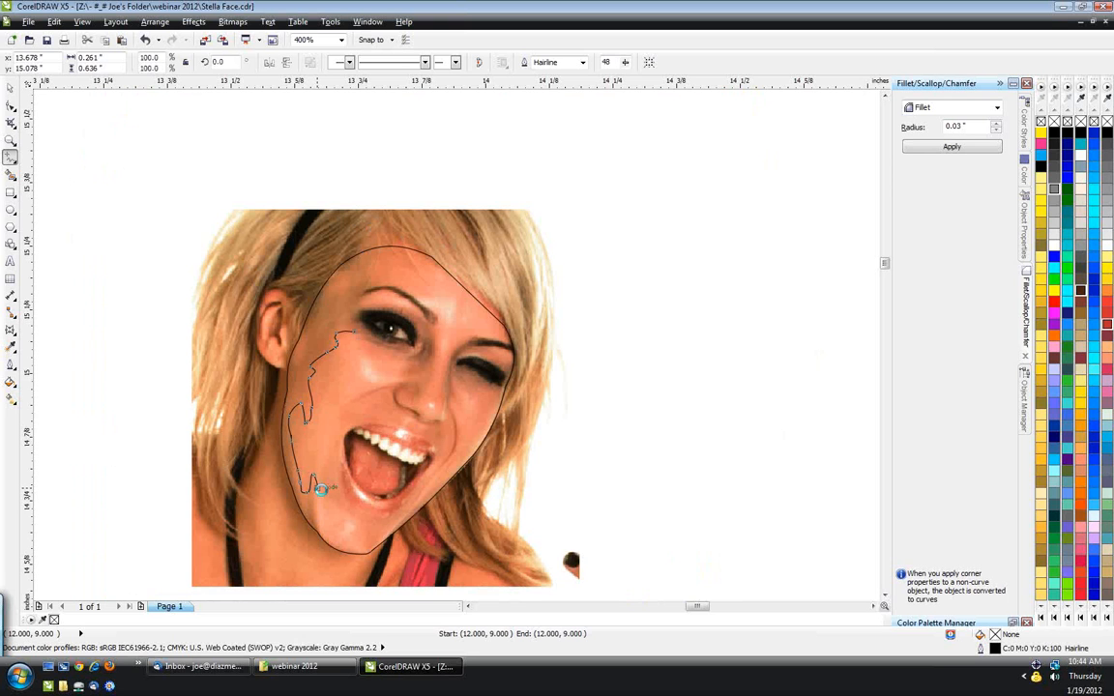
{"action": "scroll", "coordinate": [322, 489], "scroll_direction": "up", "scroll_amount": 2}
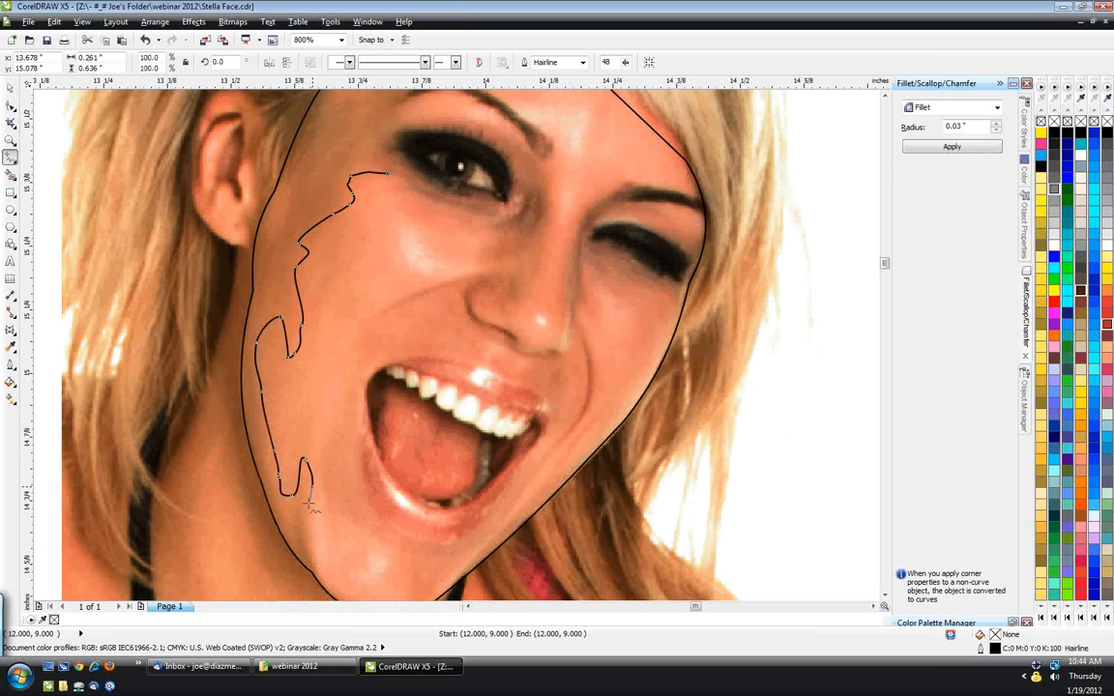
{"action": "left_click_drag", "start_coordinate": [311, 505], "coordinate": [324, 572]}
{"action": "scroll", "coordinate": [317, 372], "scroll_direction": "down", "scroll_amount": 2}
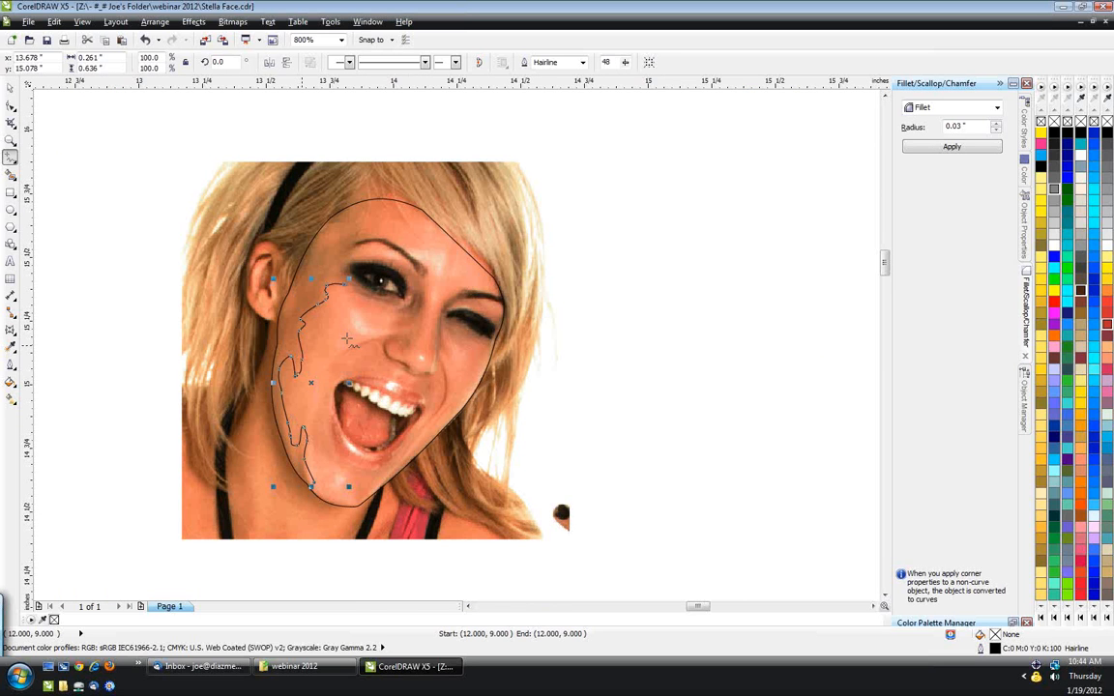
{"action": "scroll", "coordinate": [346, 337], "scroll_direction": "up", "scroll_amount": 2}
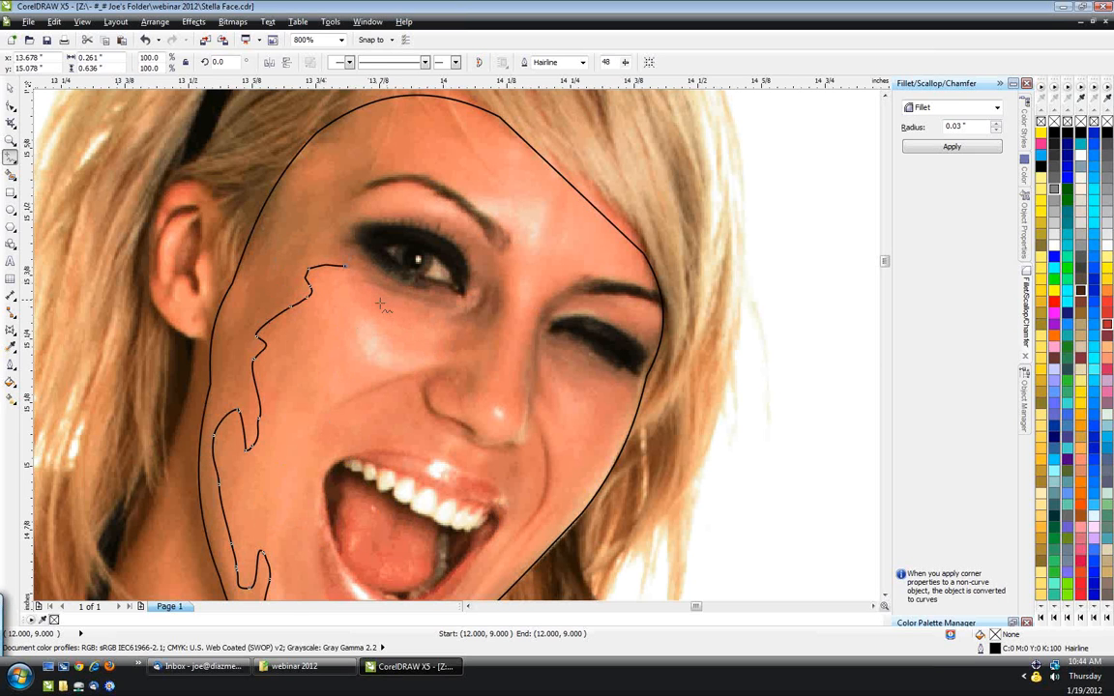
- Draw a closed freehand shape about 0.17 by 0.12 inches on the upper cheek below the open eye
{"action": "mouse_move", "coordinate": [380, 306]}
{"action": "left_mouse_down"}
{"action": "mouse_move", "coordinate": [417, 357]}
{"action": "mouse_move", "coordinate": [382, 308]}
{"action": "left_mouse_up"}
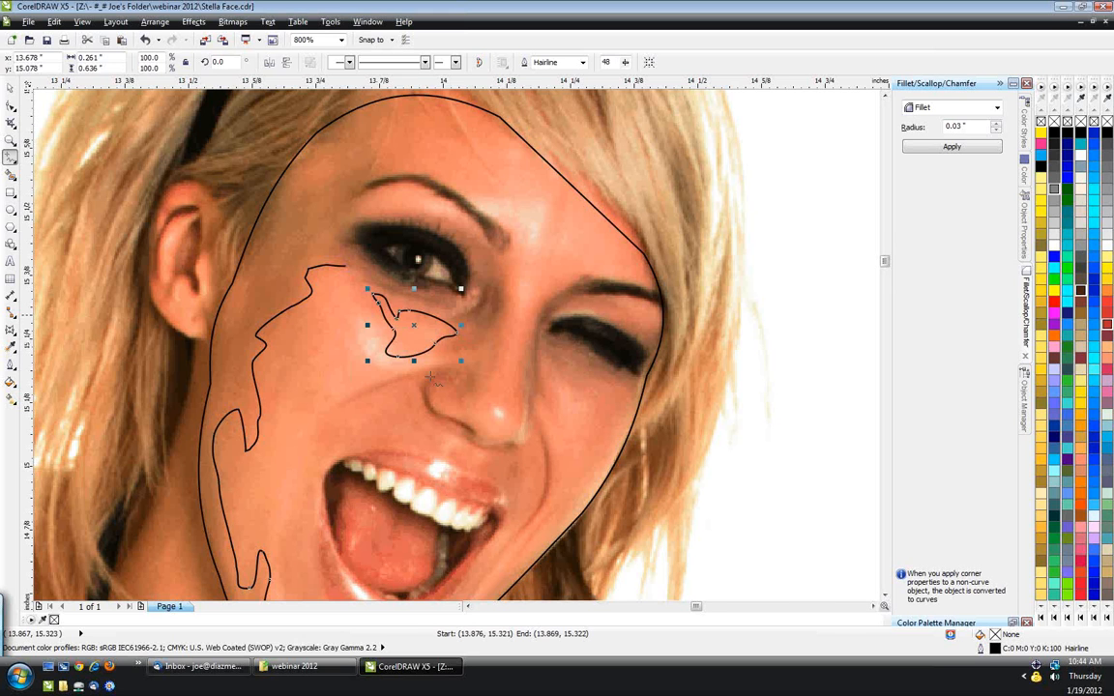
{"action": "scroll", "coordinate": [409, 327], "scroll_direction": "up", "scroll_amount": 1}
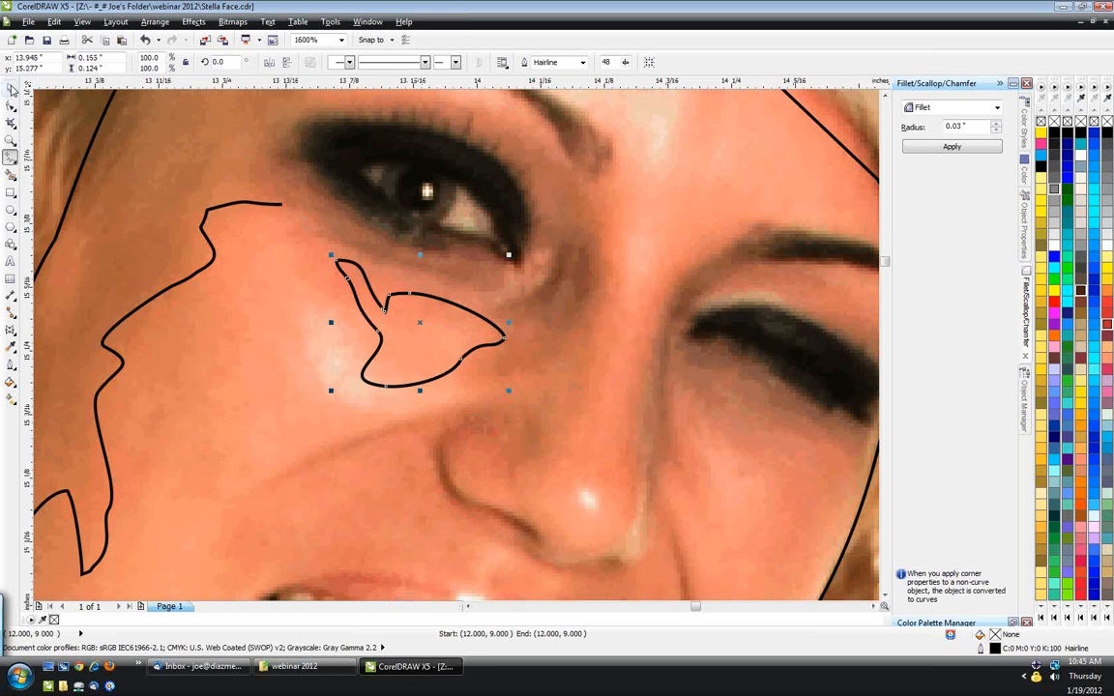
- Try Freehand smoothing of 13 with a wavy test curve about 0.24 by 0.10 inches on the cheek beside the nostril, and inspect its nodes
{"action": "double_click", "coordinate": [609, 63]}
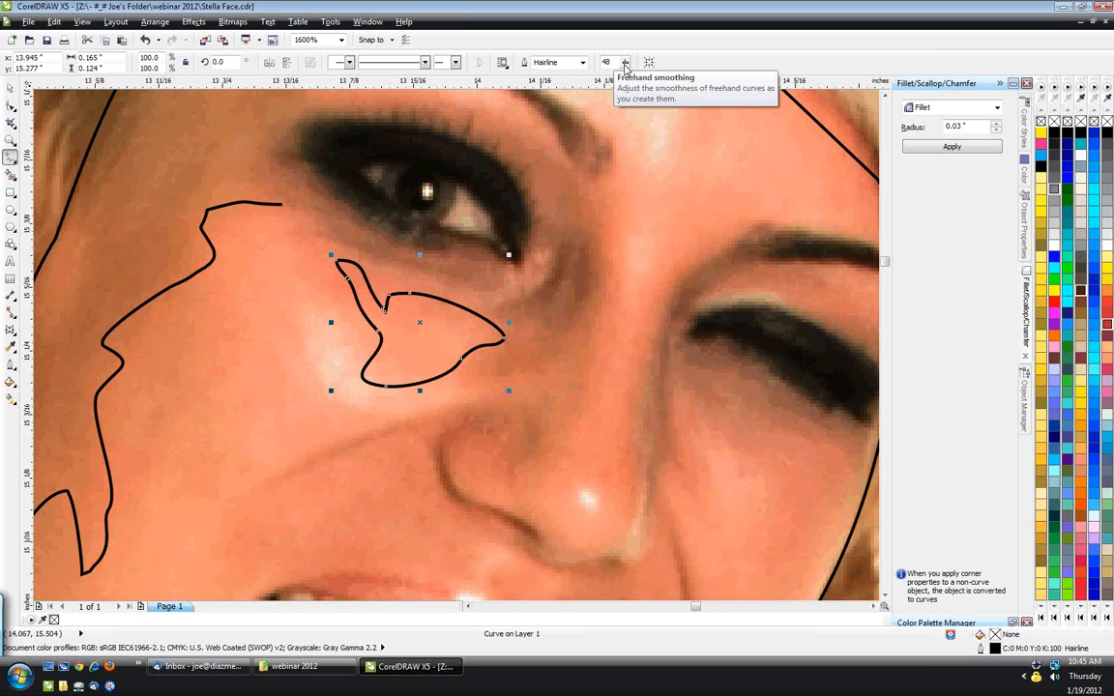
{"action": "left_click_drag", "start_coordinate": [624, 64], "coordinate": [600, 74]}
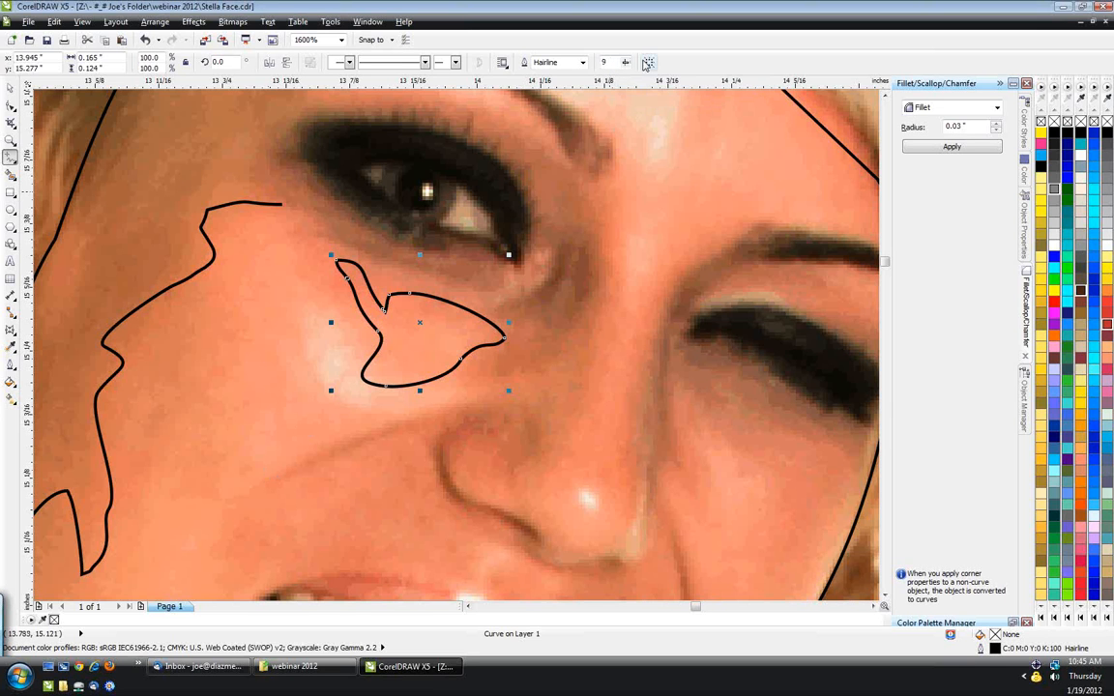
{"action": "left_click_drag", "start_coordinate": [625, 63], "coordinate": [634, 75]}
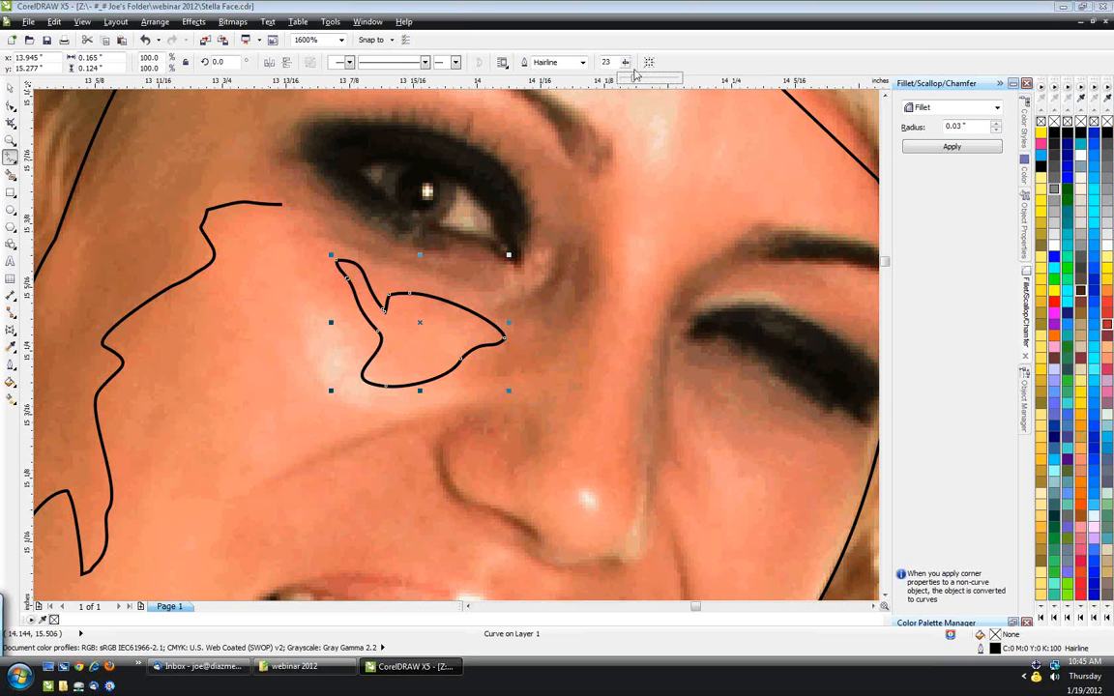
{"action": "left_click_drag", "start_coordinate": [634, 74], "coordinate": [630, 81]}
{"action": "left_click_drag", "start_coordinate": [629, 81], "coordinate": [631, 83]}
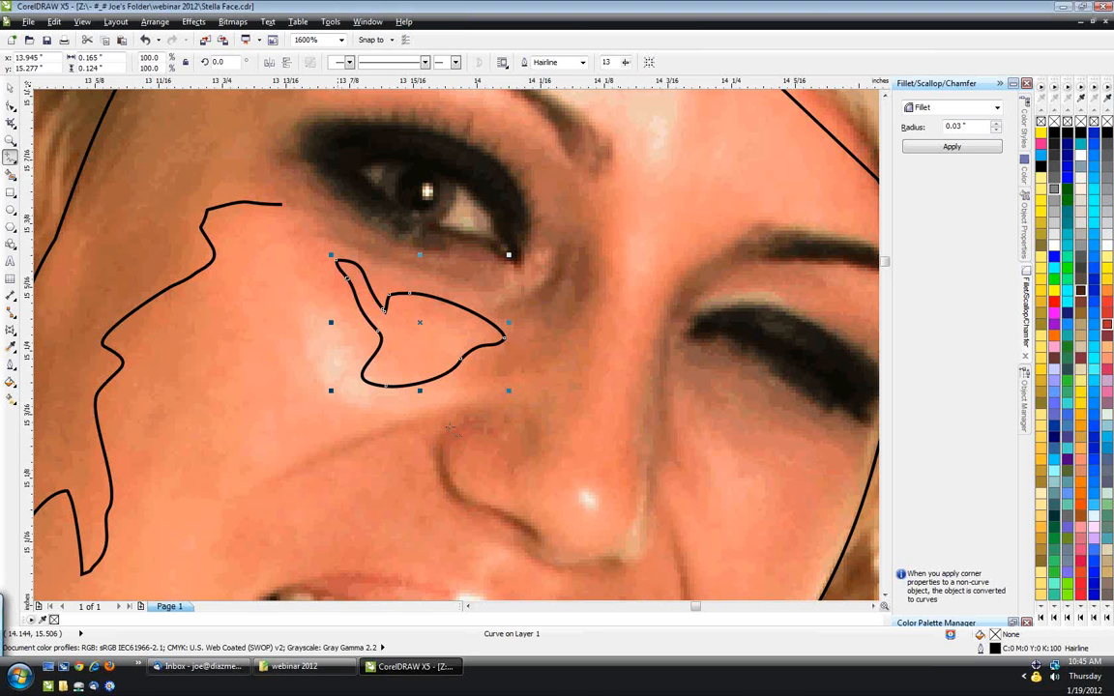
{"action": "mouse_move", "coordinate": [495, 405]}
{"action": "left_mouse_down"}
{"action": "mouse_move", "coordinate": [291, 440]}
{"action": "mouse_move", "coordinate": [304, 418]}
{"action": "mouse_move", "coordinate": [278, 401]}
{"action": "mouse_move", "coordinate": [265, 414]}
{"action": "mouse_move", "coordinate": [290, 490]}
{"action": "mouse_move", "coordinate": [328, 497]}
{"action": "mouse_move", "coordinate": [376, 465]}
{"action": "left_mouse_up"}
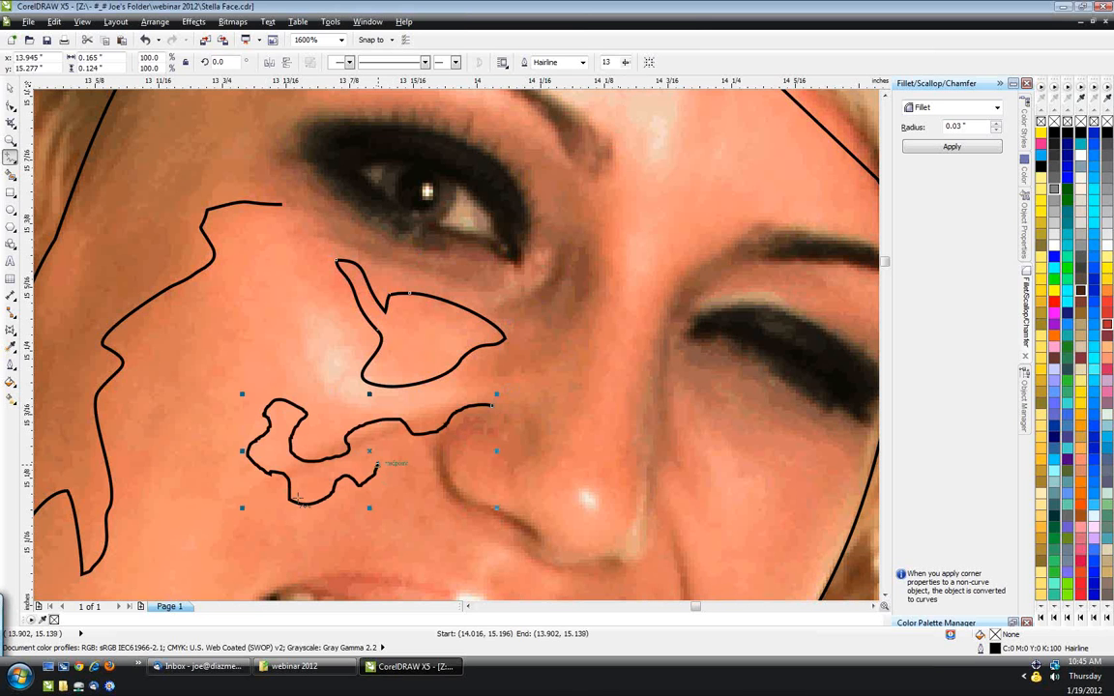
{"action": "scroll", "coordinate": [302, 500], "scroll_direction": "up", "scroll_amount": 2}
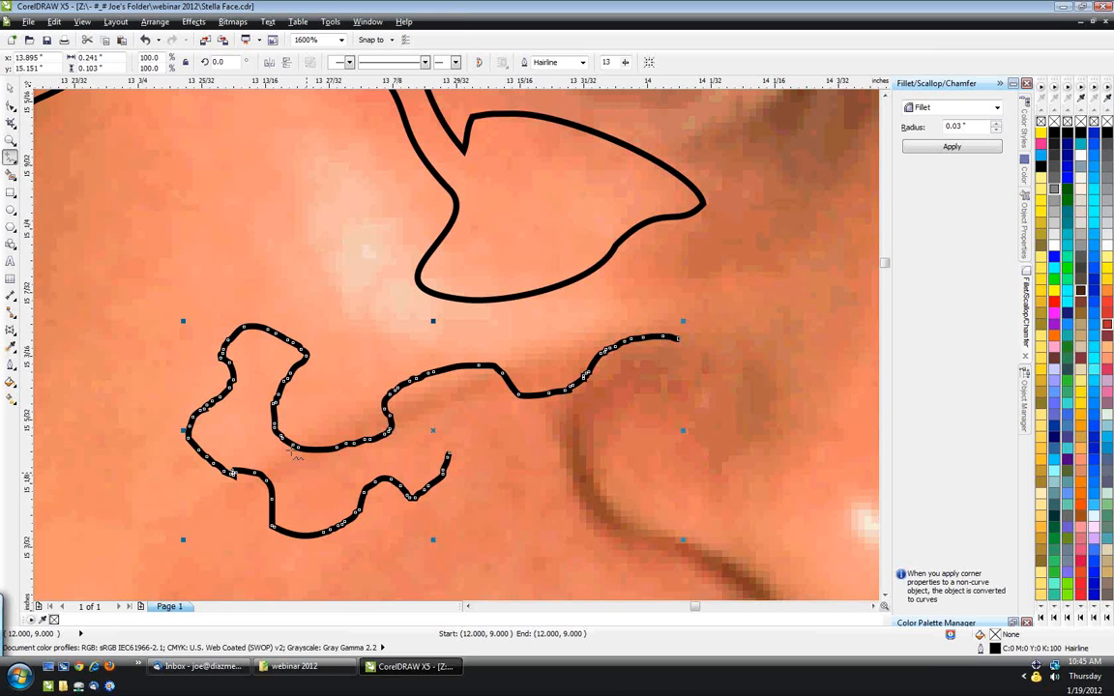
{"action": "scroll", "coordinate": [221, 383], "scroll_direction": "up", "scroll_amount": 2}
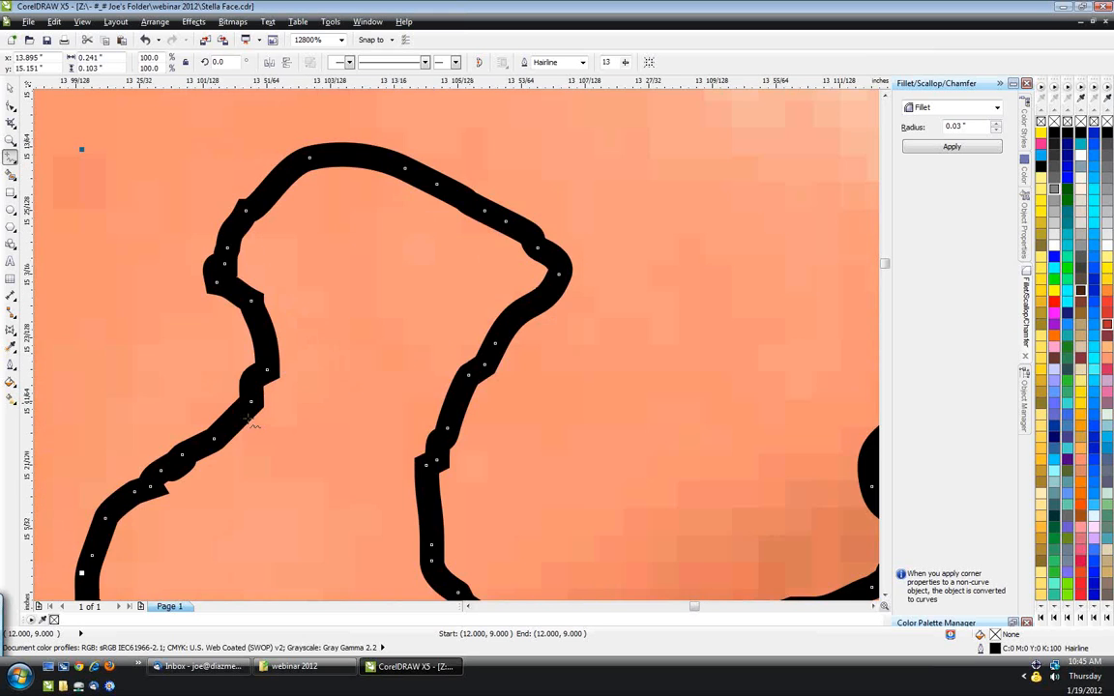
{"action": "scroll", "coordinate": [366, 334], "scroll_direction": "down", "scroll_amount": 2}
- Reduce the nodes along the whole wavy test curve beside the nostril, and delete the curve
{"action": "key", "text": "F10"}
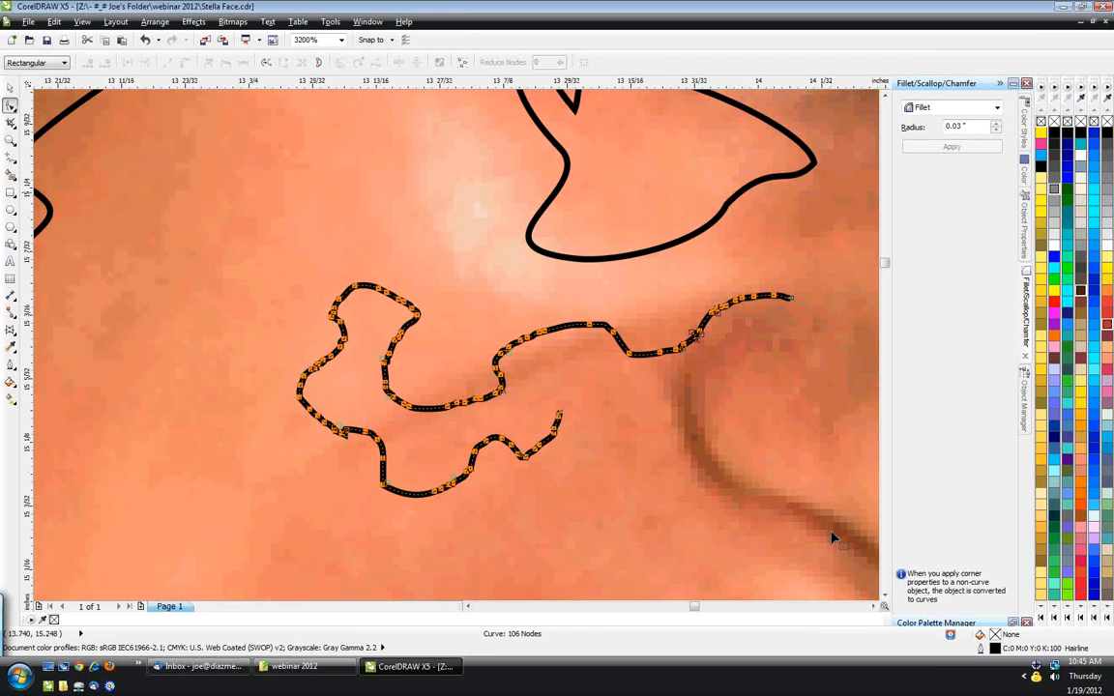
{"action": "key", "text": "ctrl+a"}
{"action": "left_click", "coordinate": [503, 62]}
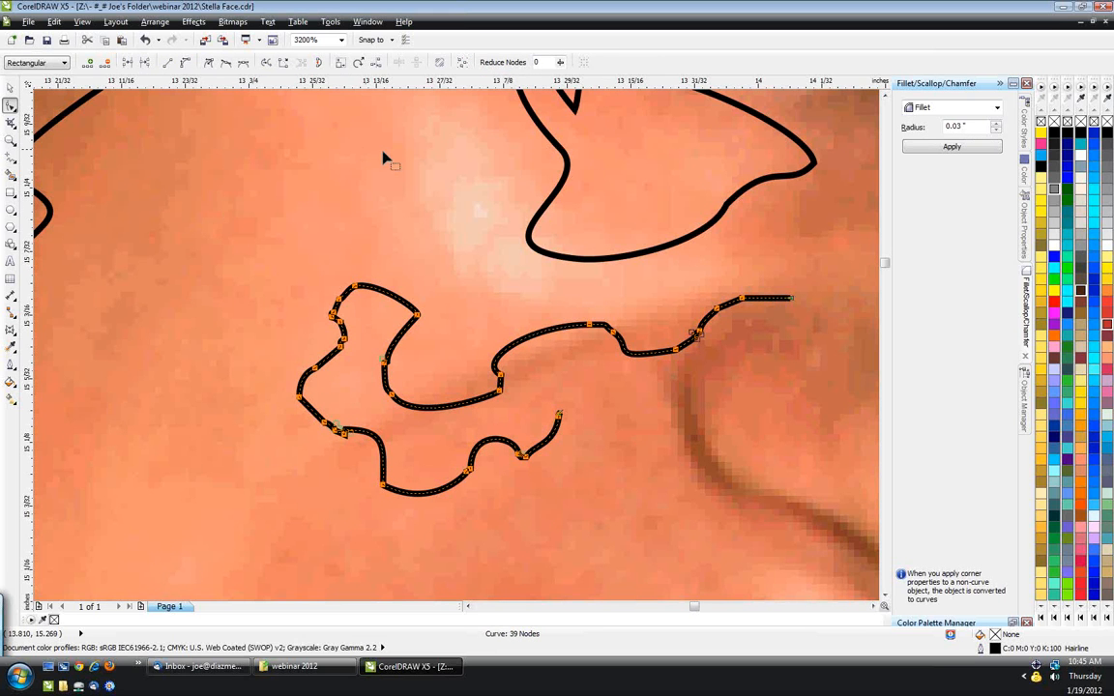
{"action": "left_click", "coordinate": [11, 88]}
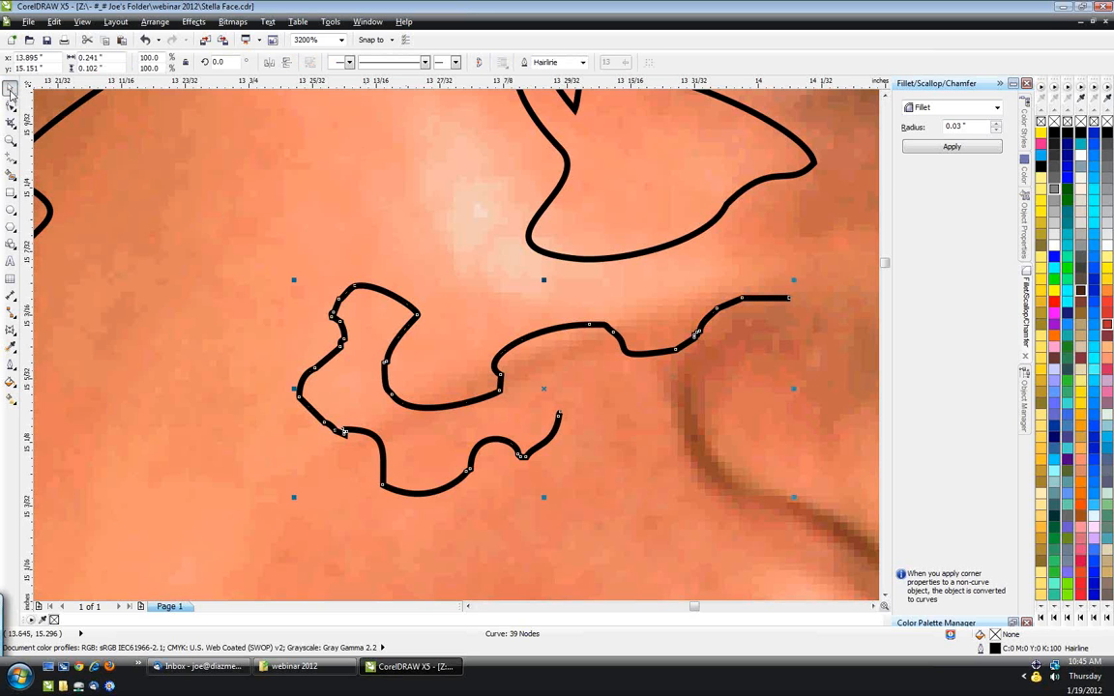
{"action": "key", "text": "Delete"}
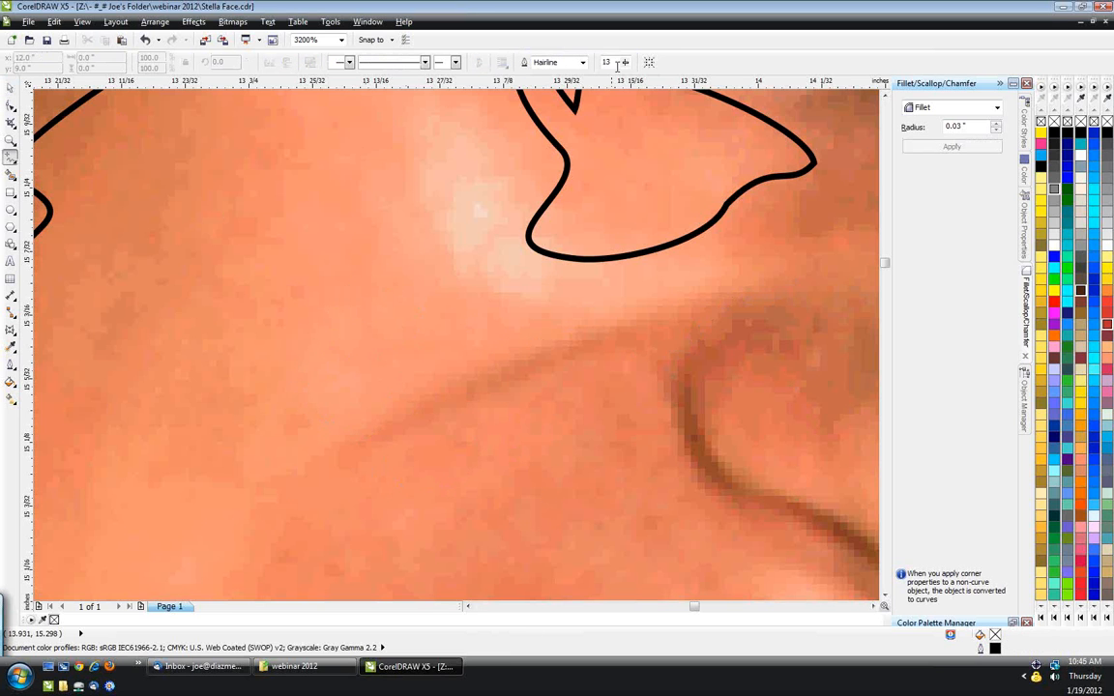
- Set Freehand smoothing to 91 and draw a closed shape about 0.28 by 0.14 inches along the cheek crease and around the nostril edge
{"action": "left_click_drag", "start_coordinate": [669, 60], "coordinate": [671, 55]}
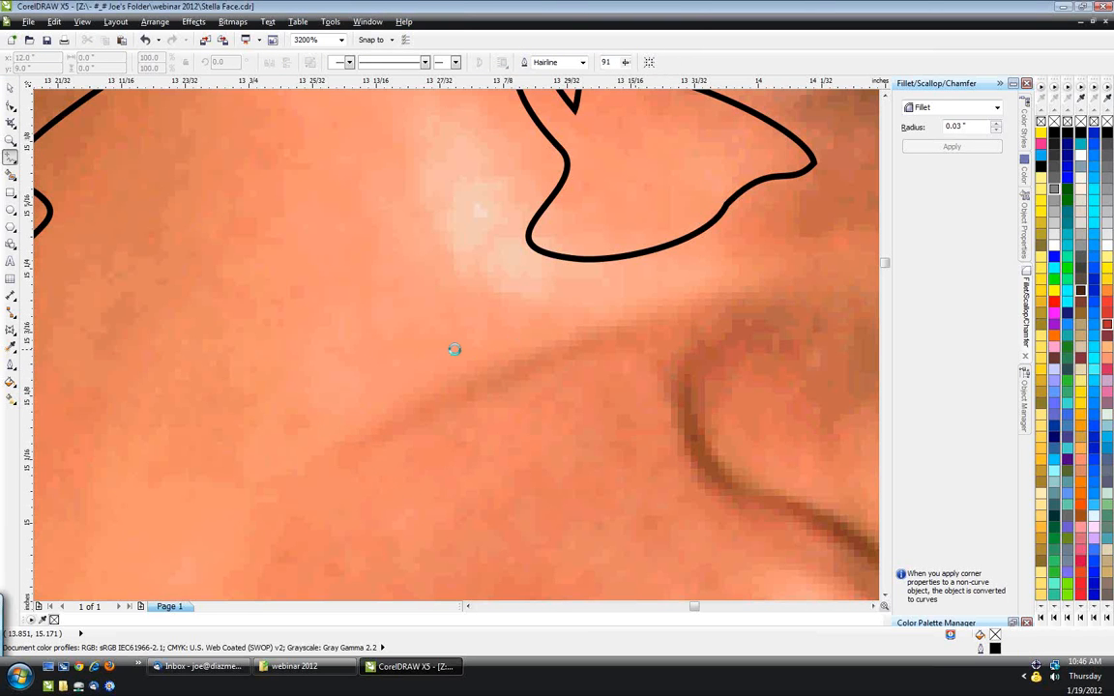
{"action": "scroll", "coordinate": [455, 350], "scroll_direction": "down", "scroll_amount": 2}
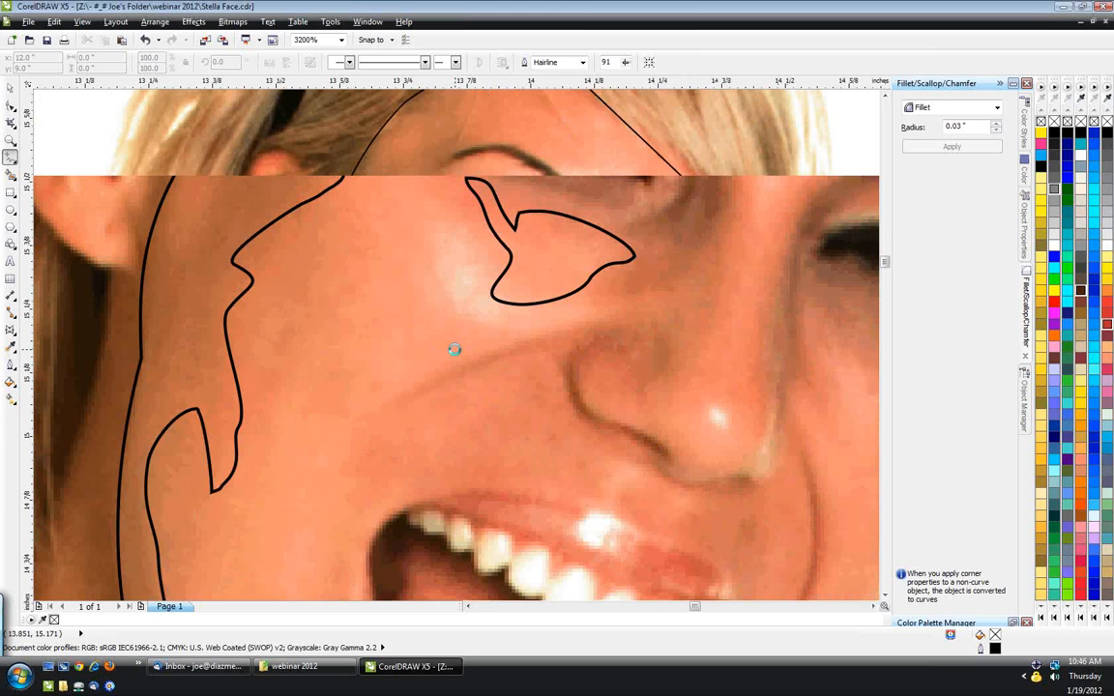
{"action": "mouse_move", "coordinate": [389, 405]}
{"action": "left_mouse_down"}
{"action": "mouse_move", "coordinate": [559, 332]}
{"action": "mouse_move", "coordinate": [592, 411]}
{"action": "mouse_move", "coordinate": [644, 449]}
{"action": "left_mouse_up"}
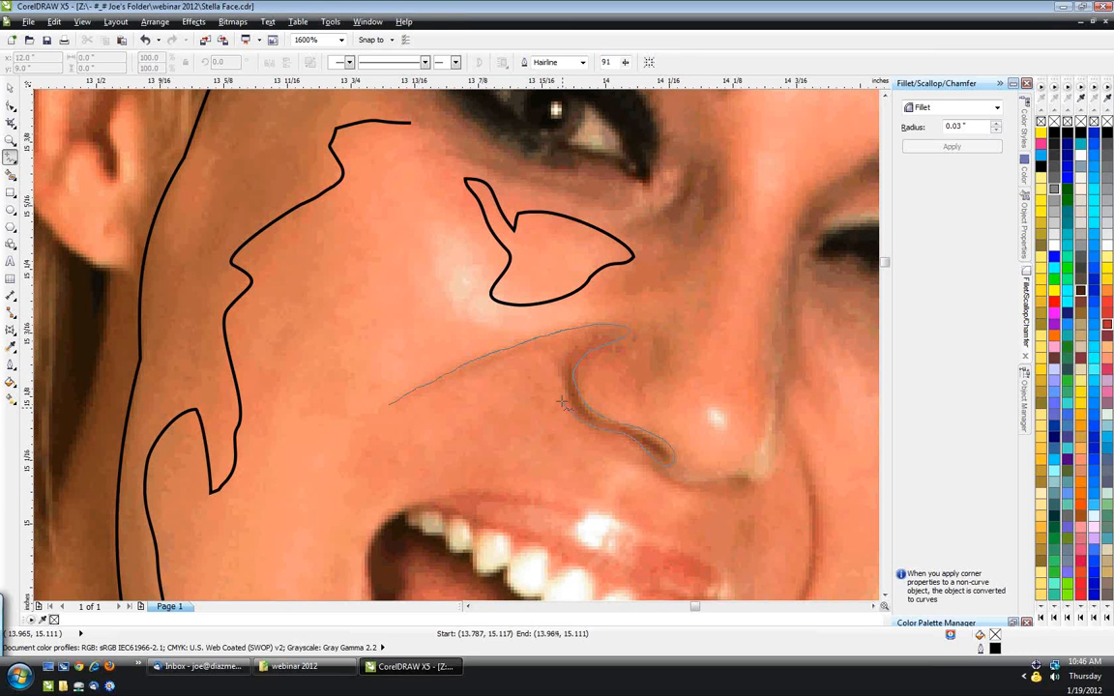
{"action": "mouse_move", "coordinate": [562, 401]}
{"action": "left_mouse_down"}
{"action": "mouse_move", "coordinate": [566, 356]}
{"action": "mouse_move", "coordinate": [583, 341]}
{"action": "mouse_move", "coordinate": [388, 406]}
{"action": "left_mouse_up"}
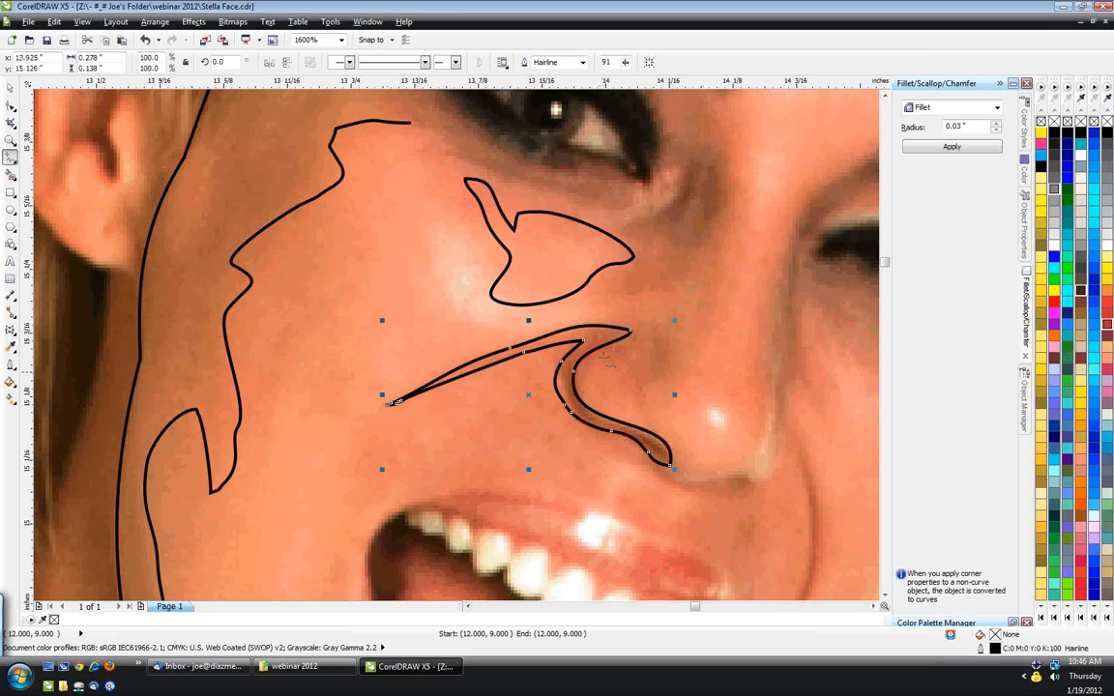
- Draw nested closed shadow shapes about 0.12 by 0.10 and 0.04 by 0.07 inches on the nostril, plus a small nose-tip highlight
{"action": "mouse_move", "coordinate": [604, 357]}
{"action": "left_mouse_down"}
{"action": "mouse_move", "coordinate": [580, 406]}
{"action": "mouse_move", "coordinate": [577, 363]}
{"action": "mouse_move", "coordinate": [608, 325]}
{"action": "mouse_move", "coordinate": [642, 310]}
{"action": "mouse_move", "coordinate": [671, 313]}
{"action": "mouse_move", "coordinate": [685, 329]}
{"action": "mouse_move", "coordinate": [684, 382]}
{"action": "mouse_move", "coordinate": [648, 409]}
{"action": "mouse_move", "coordinate": [608, 359]}
{"action": "left_mouse_up"}
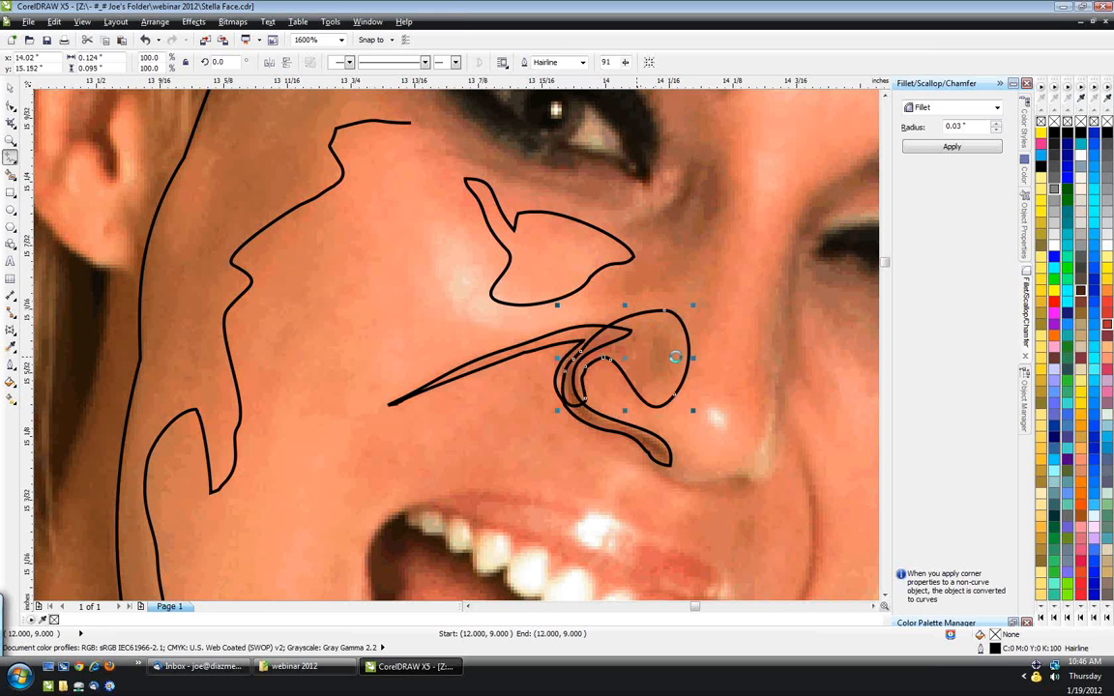
{"action": "scroll", "coordinate": [674, 357], "scroll_direction": "up", "scroll_amount": 1}
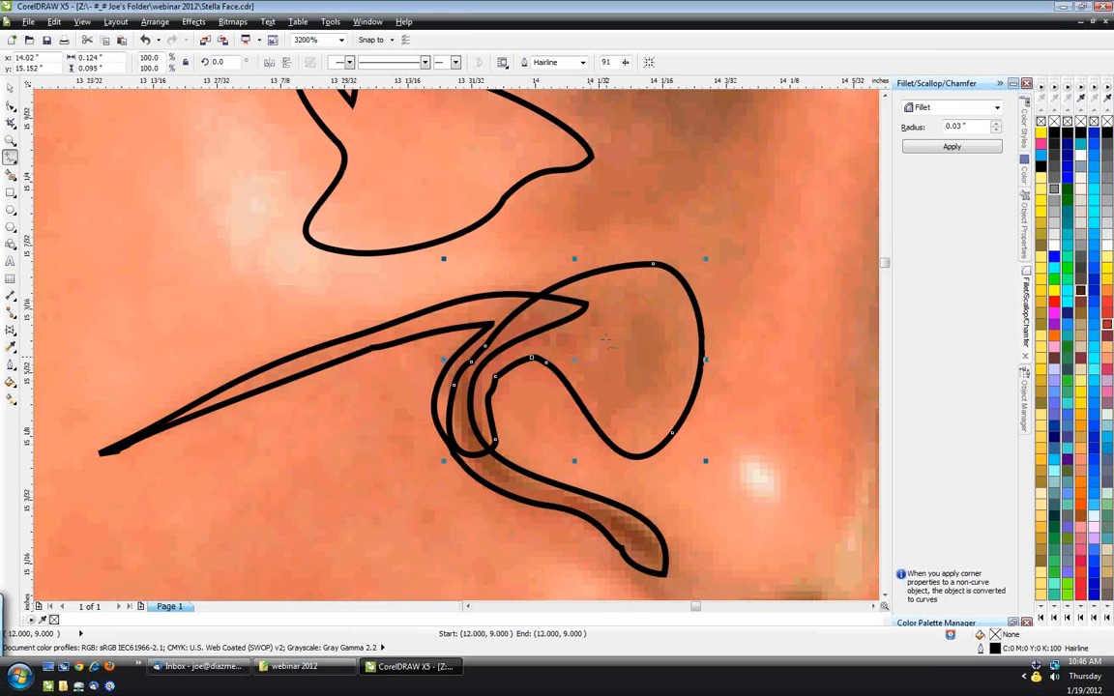
{"action": "mouse_move", "coordinate": [605, 341]}
{"action": "left_mouse_down"}
{"action": "mouse_move", "coordinate": [663, 300]}
{"action": "mouse_move", "coordinate": [623, 426]}
{"action": "mouse_move", "coordinate": [591, 339]}
{"action": "left_mouse_up"}
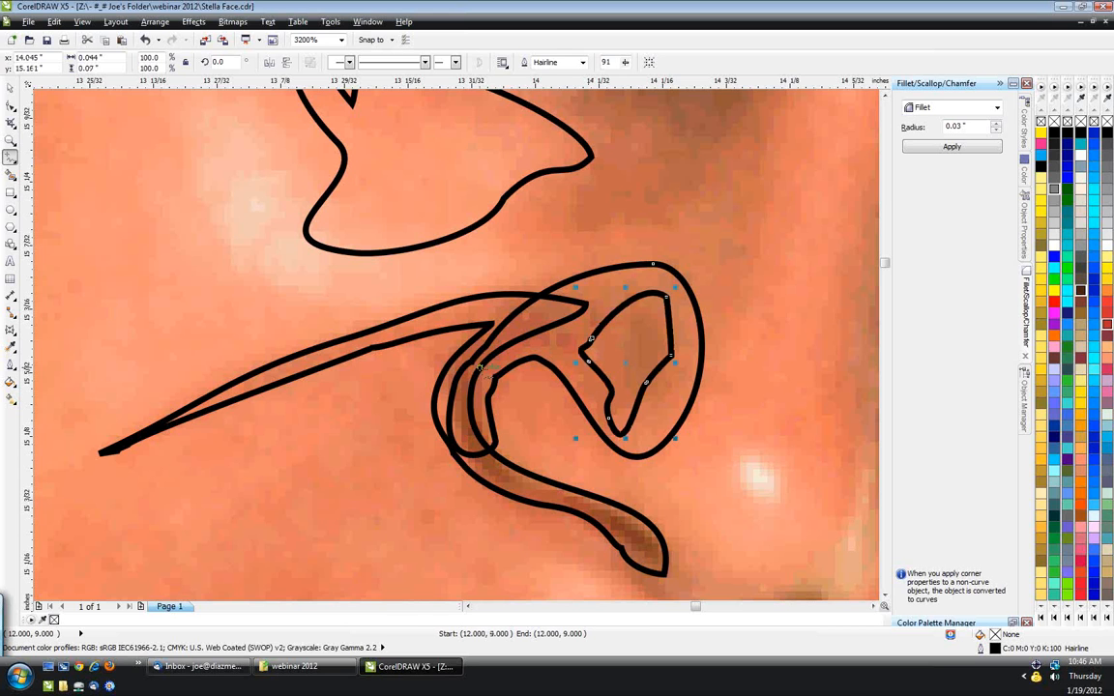
{"action": "scroll", "coordinate": [591, 338], "scroll_direction": "down", "scroll_amount": 1}
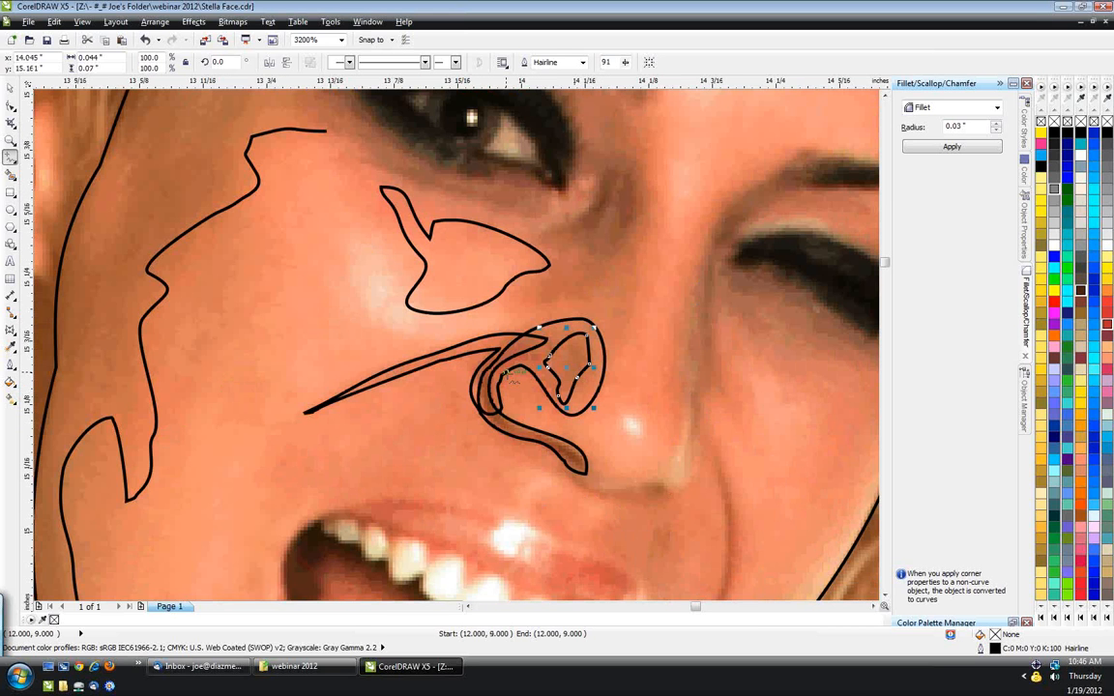
{"action": "left_click_drag", "start_coordinate": [637, 423], "coordinate": [640, 437]}
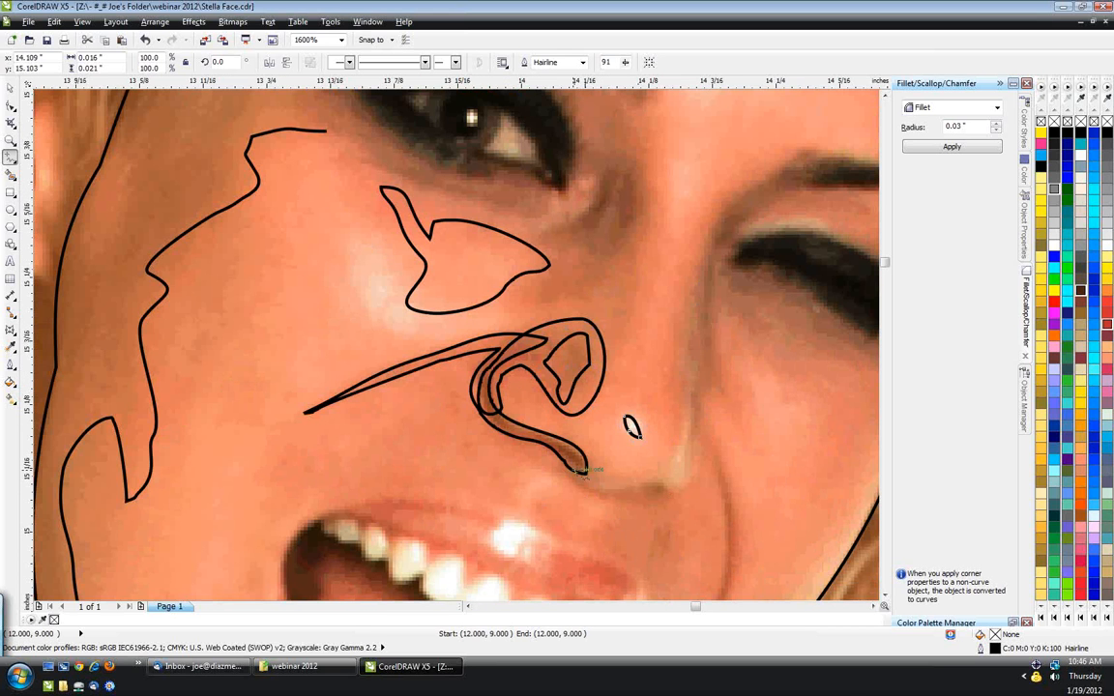
- Draw a closed freehand light-tone shape around the nose tip, up both sides of the bridge and across the forehead between the eyebrows
{"action": "mouse_move", "coordinate": [575, 473]}
{"action": "left_mouse_down"}
{"action": "mouse_move", "coordinate": [599, 489]}
{"action": "mouse_move", "coordinate": [668, 478]}
{"action": "mouse_move", "coordinate": [686, 416]}
{"action": "mouse_move", "coordinate": [690, 280]}
{"action": "mouse_move", "coordinate": [726, 194]}
{"action": "left_mouse_up"}
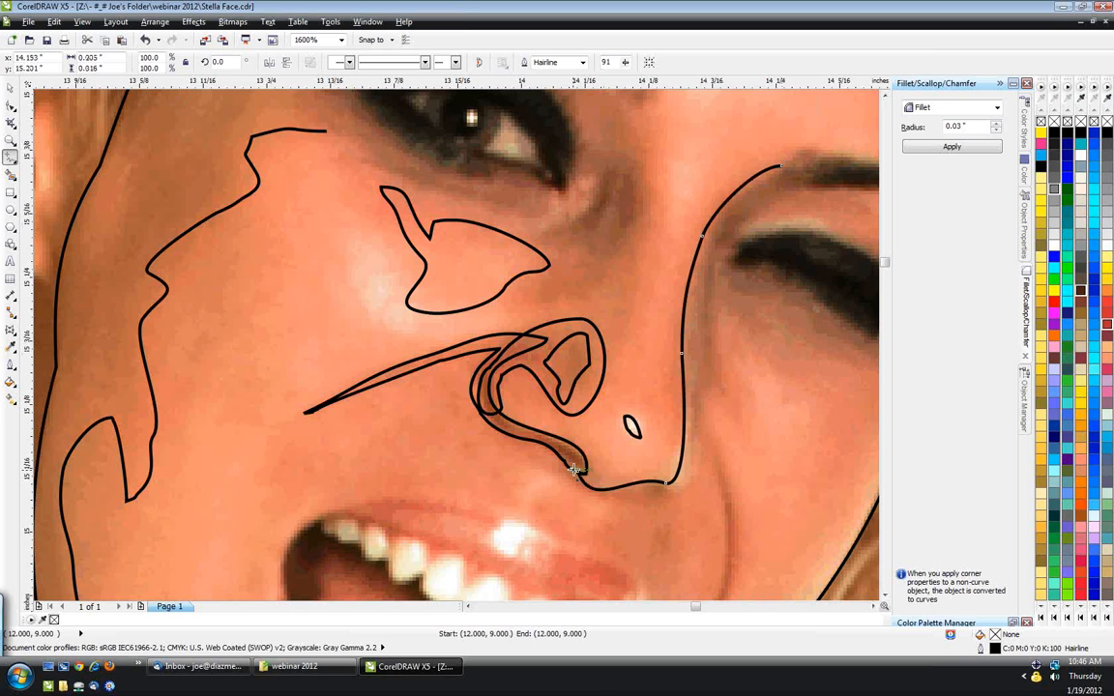
{"action": "left_click_drag", "start_coordinate": [575, 471], "coordinate": [654, 232]}
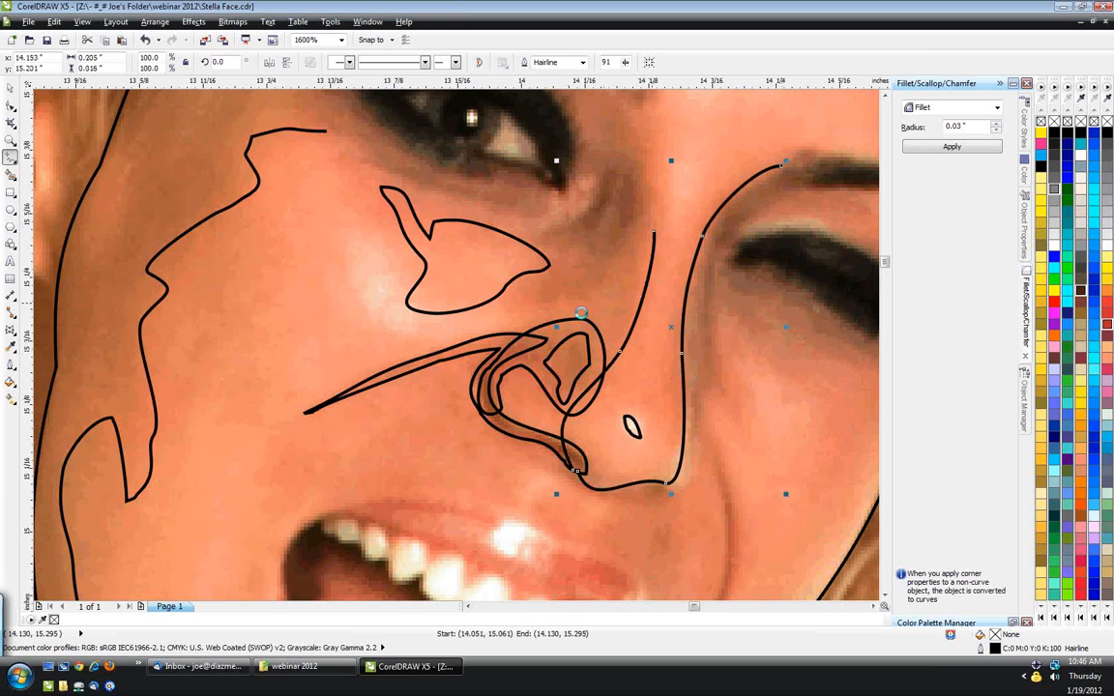
{"action": "scroll", "coordinate": [580, 312], "scroll_direction": "down", "scroll_amount": 2}
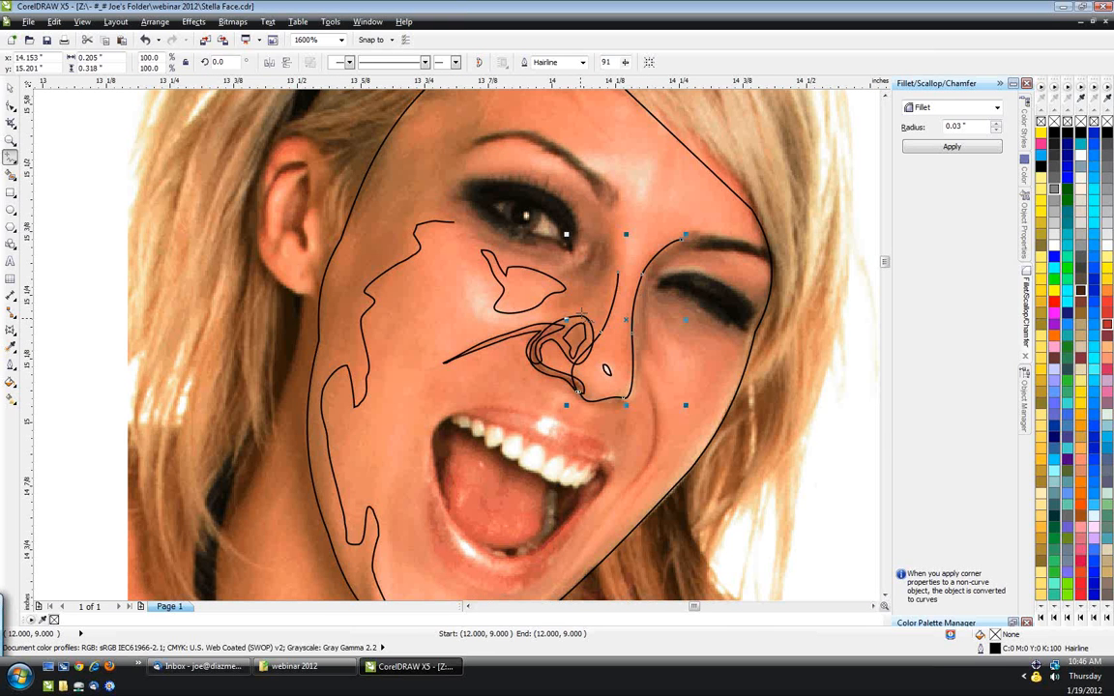
{"action": "scroll", "coordinate": [644, 251], "scroll_direction": "up", "scroll_amount": 2}
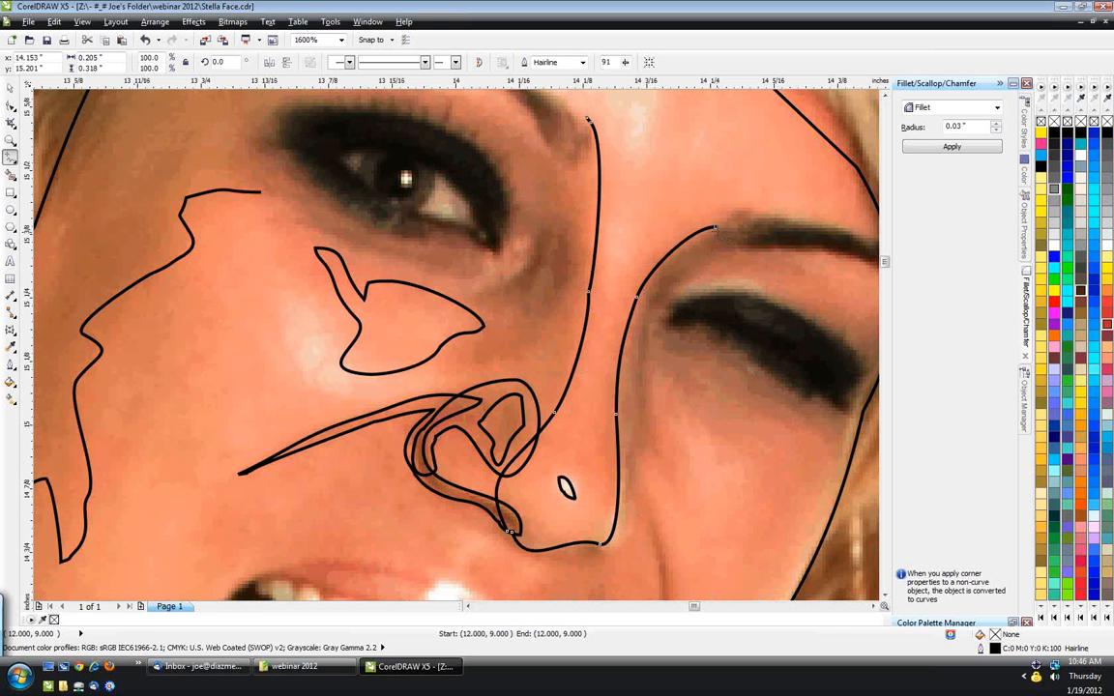
{"action": "scroll", "coordinate": [677, 254], "scroll_direction": "down", "scroll_amount": 2}
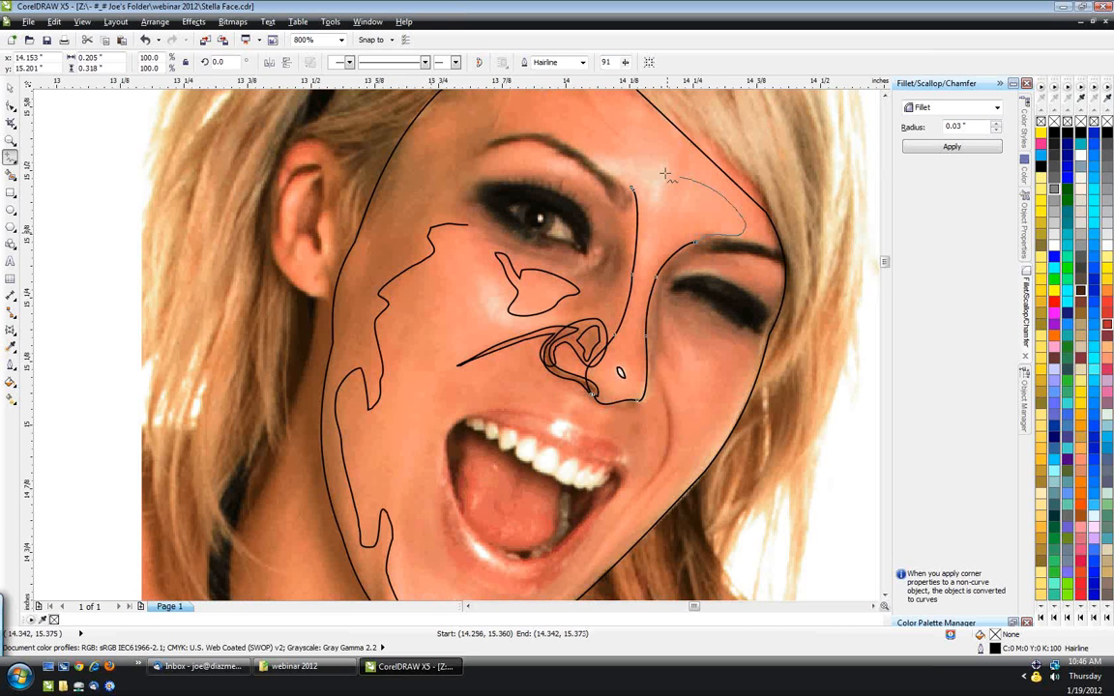
{"action": "left_click_drag", "start_coordinate": [665, 174], "coordinate": [630, 183]}
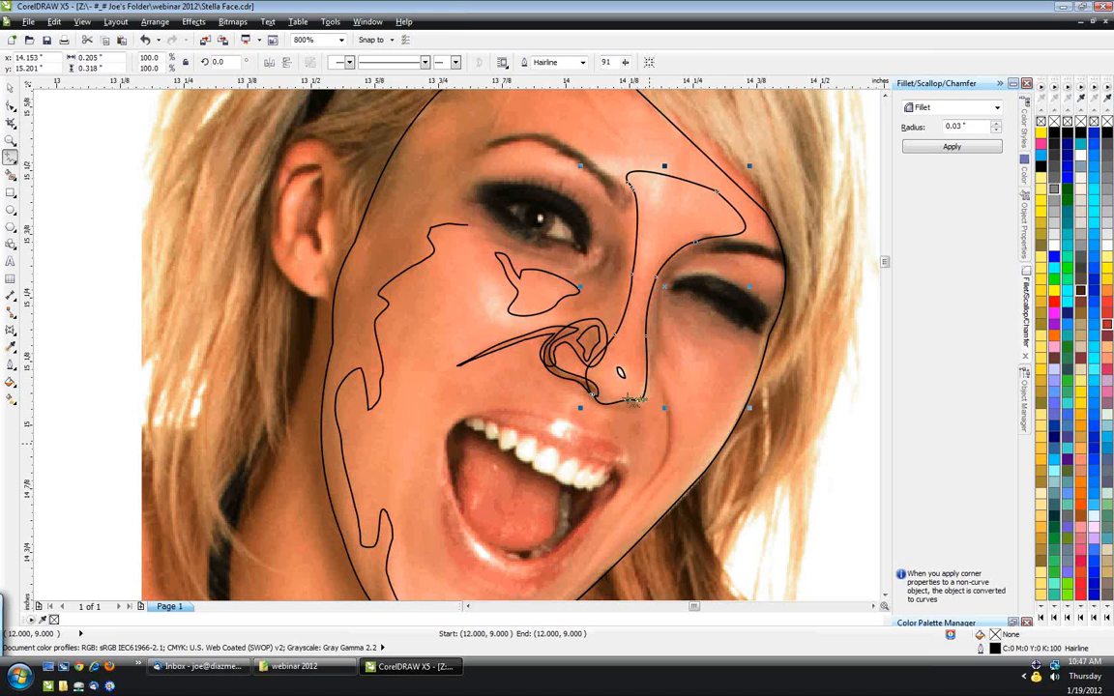
- Draw two small closed highlights on the forehead and a narrow one about 0.03 by 0.08 inches on the upper nose bridge
{"action": "scroll", "coordinate": [628, 399], "scroll_direction": "down", "scroll_amount": 1}
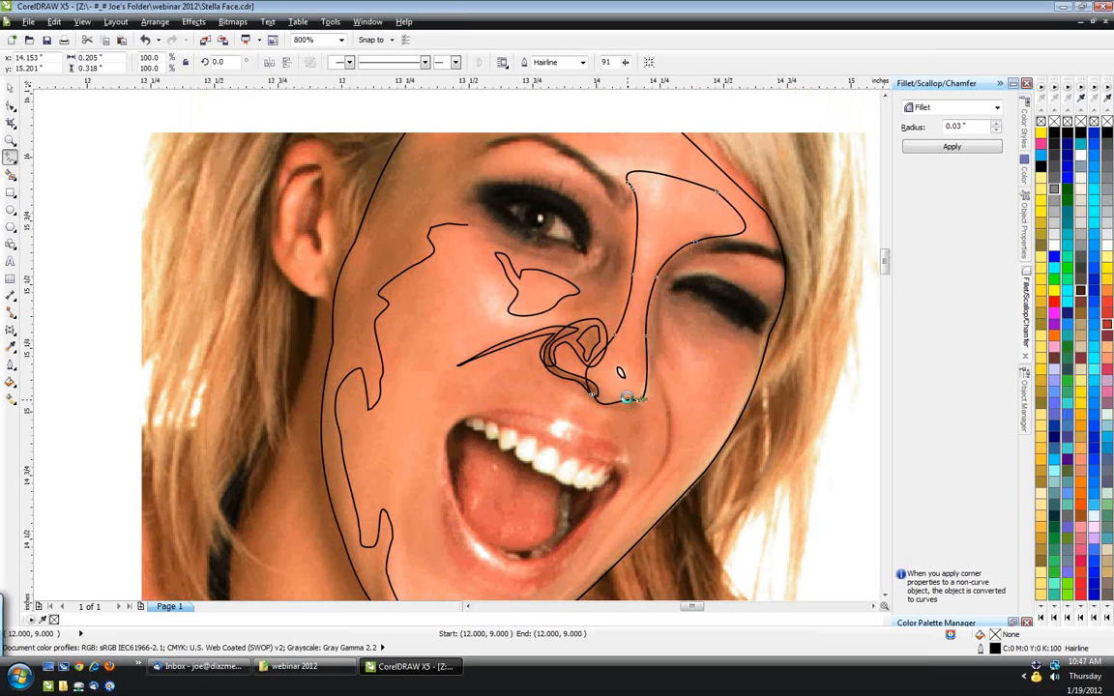
{"action": "scroll", "coordinate": [685, 244], "scroll_direction": "up", "scroll_amount": 1}
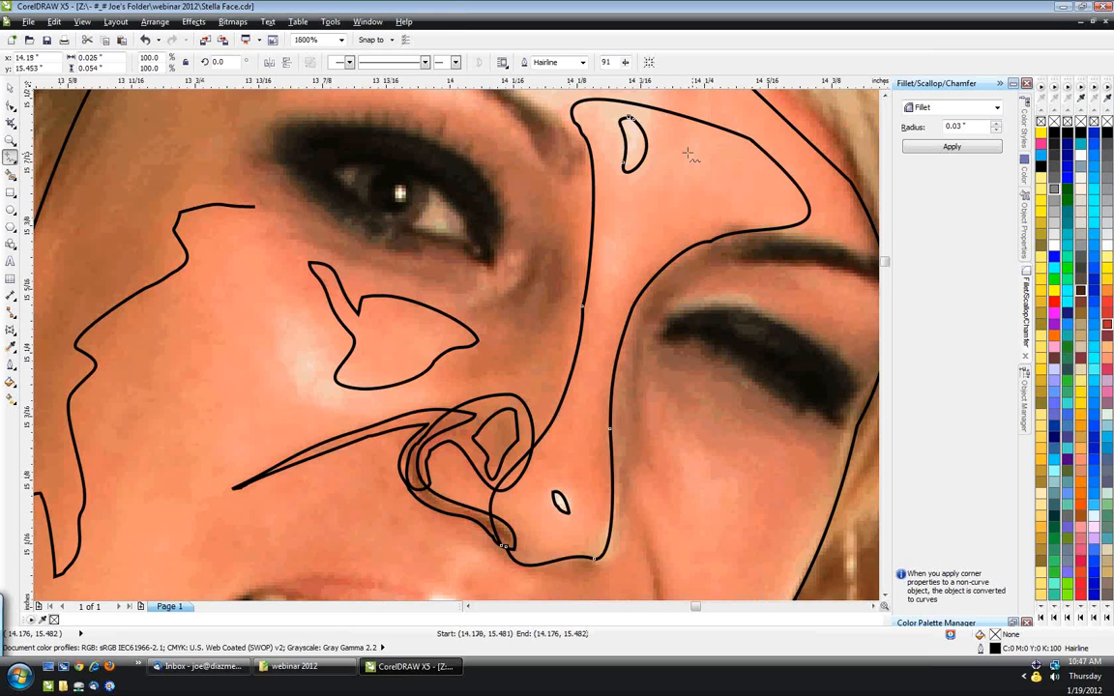
{"action": "left_click_drag", "start_coordinate": [688, 155], "coordinate": [689, 147]}
{"action": "mouse_move", "coordinate": [608, 225]}
{"action": "left_mouse_down"}
{"action": "mouse_move", "coordinate": [601, 298]}
{"action": "mouse_move", "coordinate": [626, 250]}
{"action": "mouse_move", "coordinate": [608, 225]}
{"action": "left_mouse_up"}
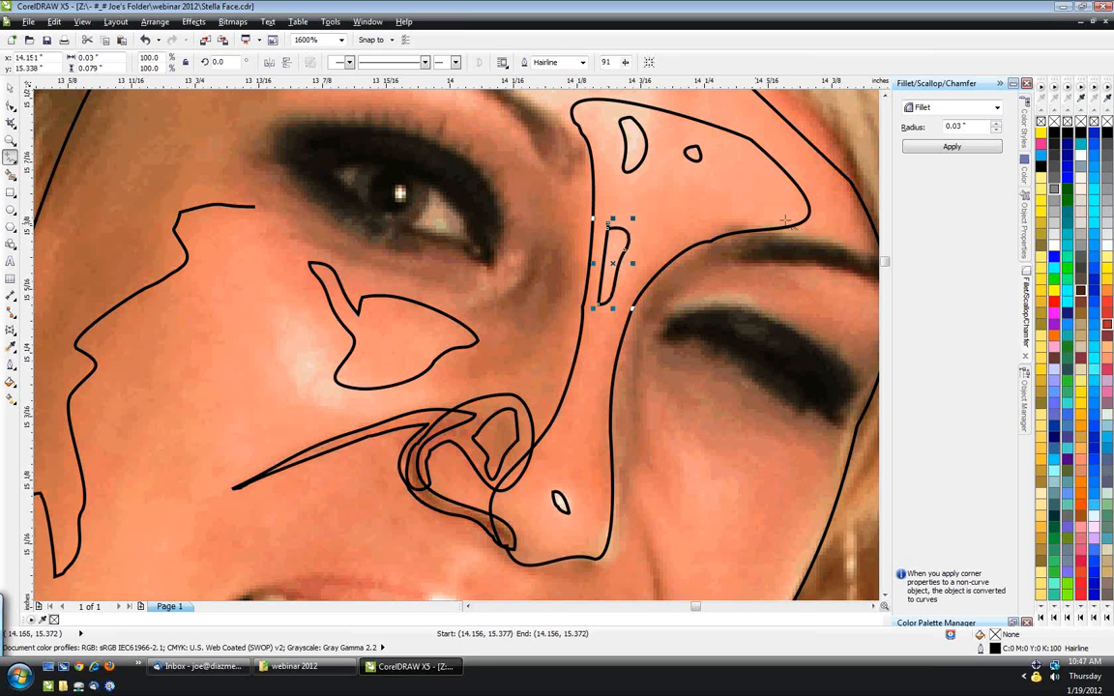
- Draw a closed freehand shadow shape about 0.22 by 0.31 inches from the winking eye's brow down the side of the nose
{"action": "mouse_move", "coordinate": [803, 219]}
{"action": "left_mouse_down"}
{"action": "mouse_move", "coordinate": [703, 220]}
{"action": "mouse_move", "coordinate": [644, 253]}
{"action": "mouse_move", "coordinate": [595, 372]}
{"action": "mouse_move", "coordinate": [588, 435]}
{"action": "mouse_move", "coordinate": [598, 498]}
{"action": "mouse_move", "coordinate": [617, 529]}
{"action": "mouse_move", "coordinate": [711, 302]}
{"action": "mouse_move", "coordinate": [805, 223]}
{"action": "left_mouse_up"}
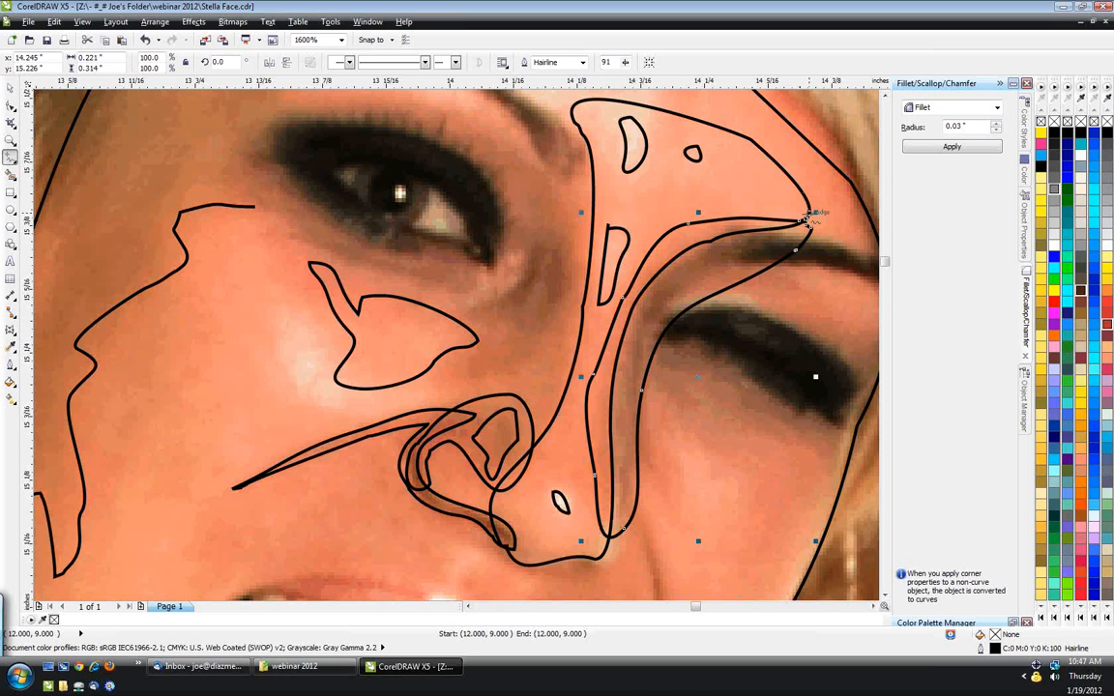
- Remove the straight side of the narrow upper nose-bridge highlight and redraw it as a rounded freehand curve that closes the shape
{"action": "key", "text": "space"}
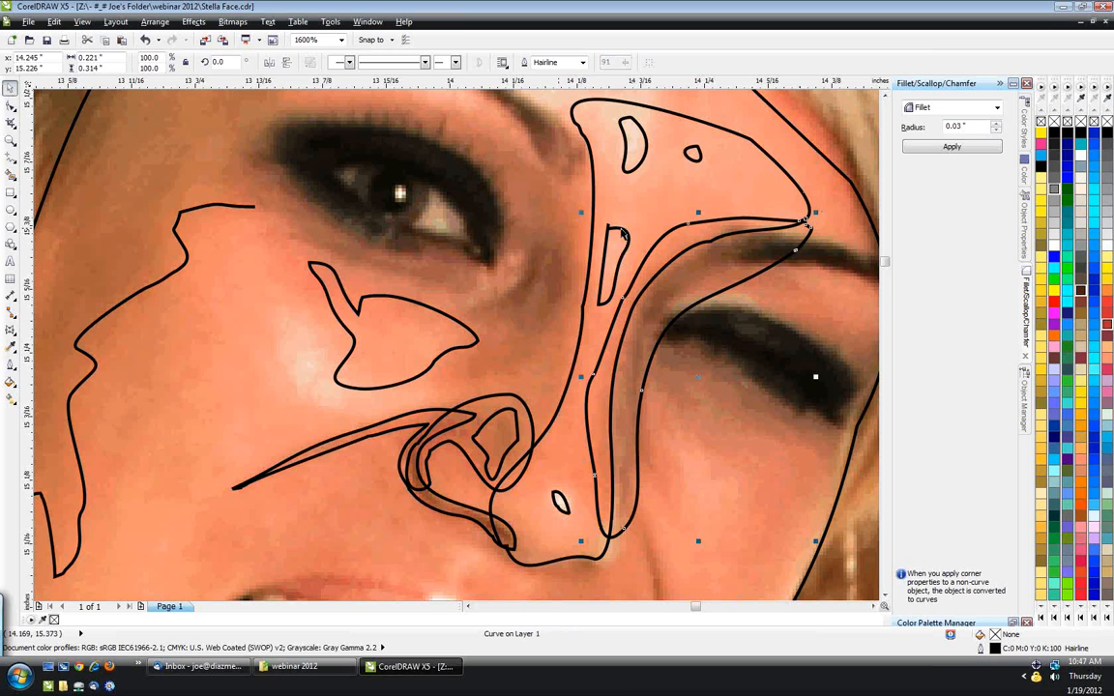
{"action": "key", "text": "F10"}
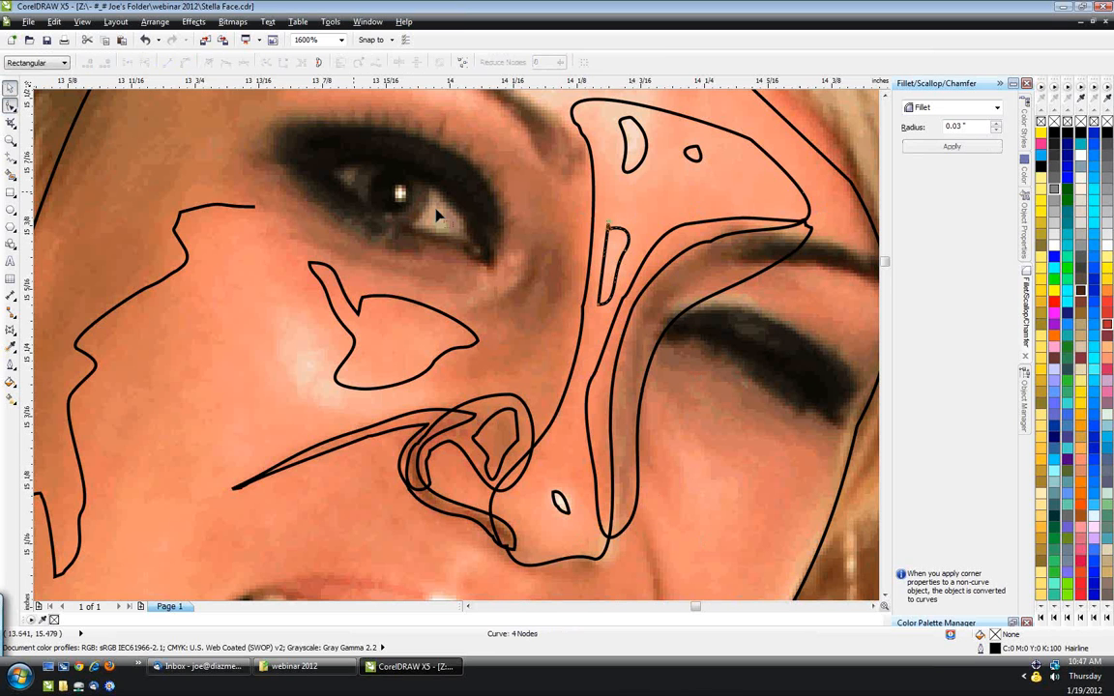
{"action": "left_click", "coordinate": [616, 264]}
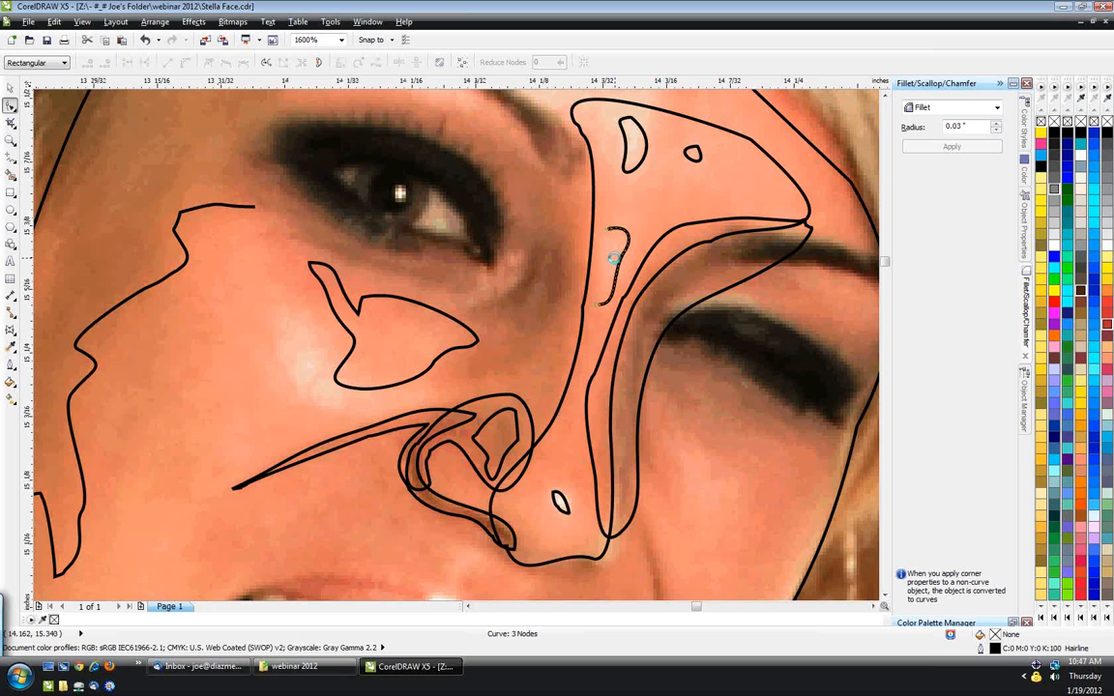
{"action": "scroll", "coordinate": [613, 258], "scroll_direction": "up", "scroll_amount": 1}
{"action": "left_click", "coordinate": [10, 157]}
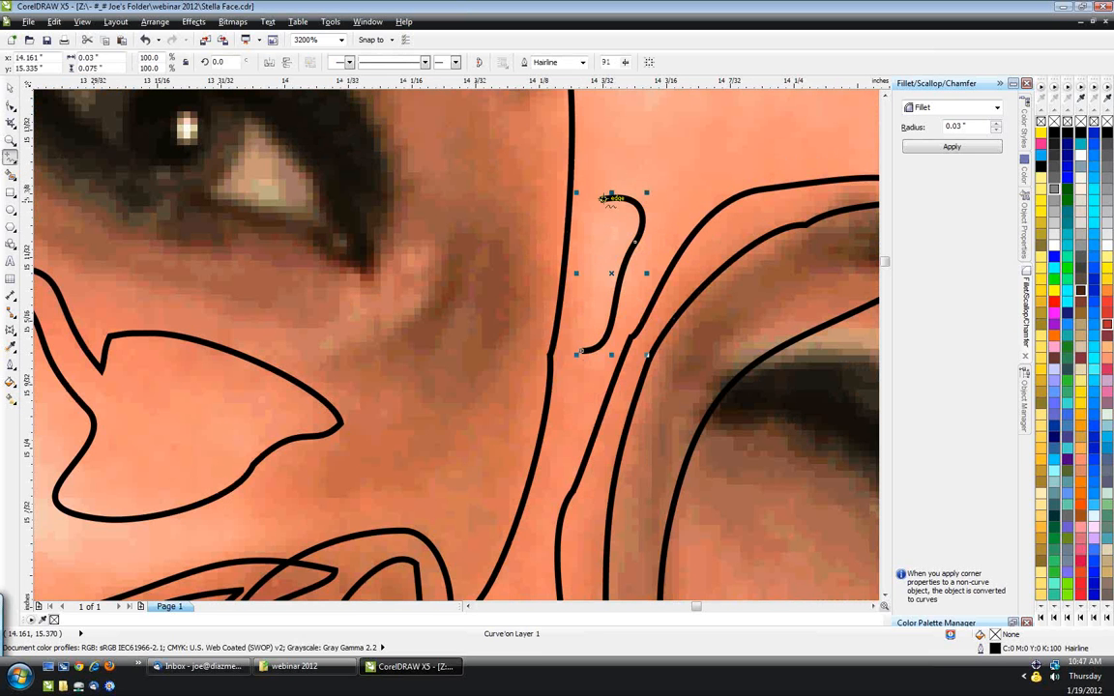
{"action": "mouse_move", "coordinate": [601, 200]}
{"action": "left_mouse_down"}
{"action": "mouse_move", "coordinate": [581, 273]}
{"action": "mouse_move", "coordinate": [581, 350]}
{"action": "left_mouse_up"}
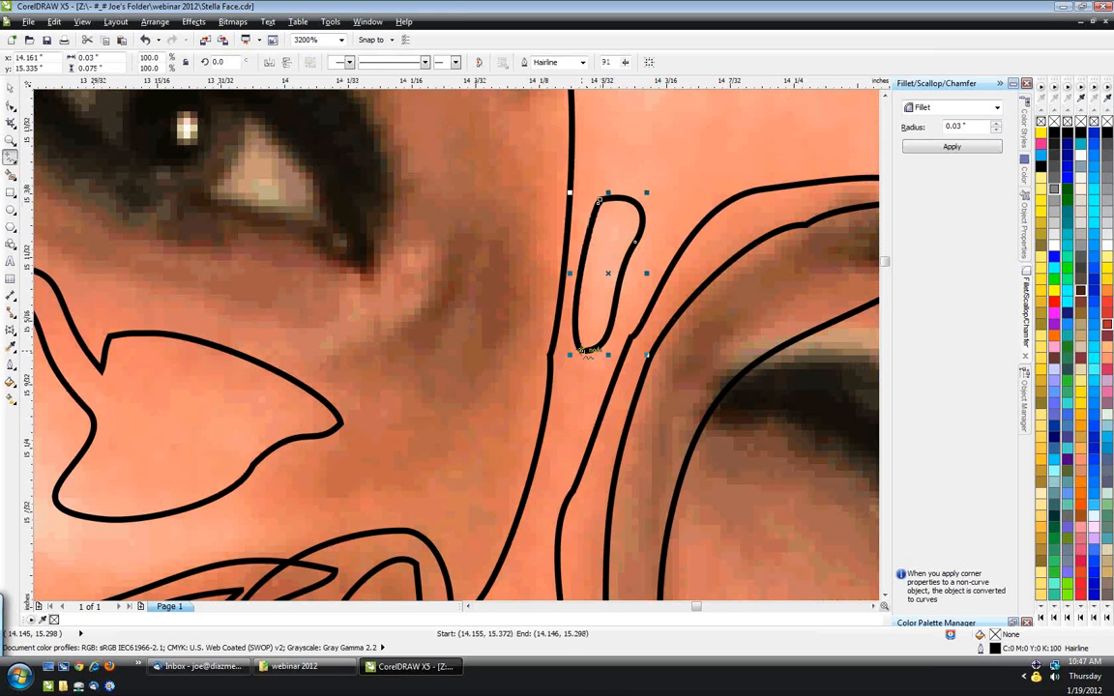
- Test-fill the narrow nose-bridge highlight with medium grey and undo the fill
{"action": "left_click", "coordinate": [1081, 233]}
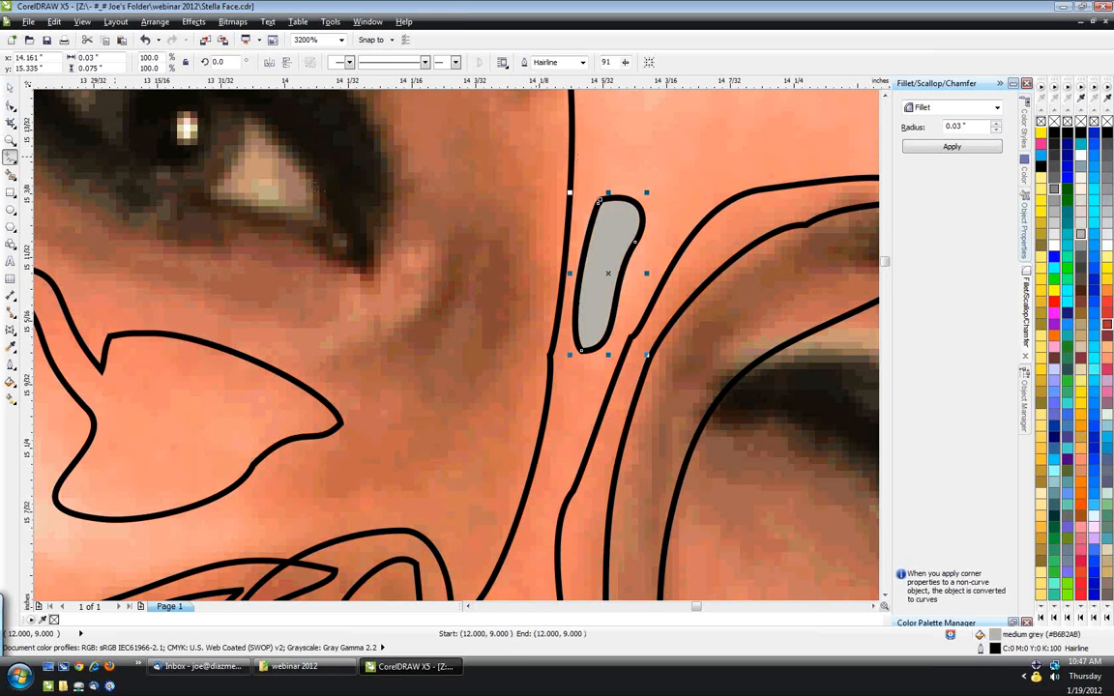
{"action": "scroll", "coordinate": [312, 183], "scroll_direction": "down", "scroll_amount": 1}
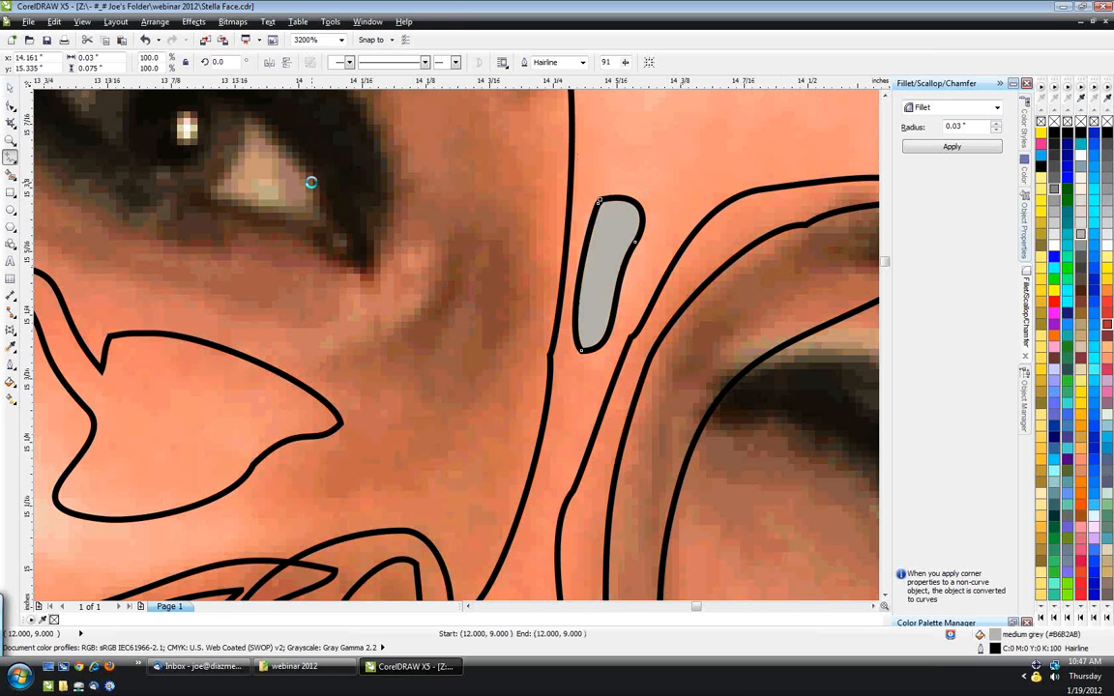
{"action": "key", "text": "ctrl+z"}
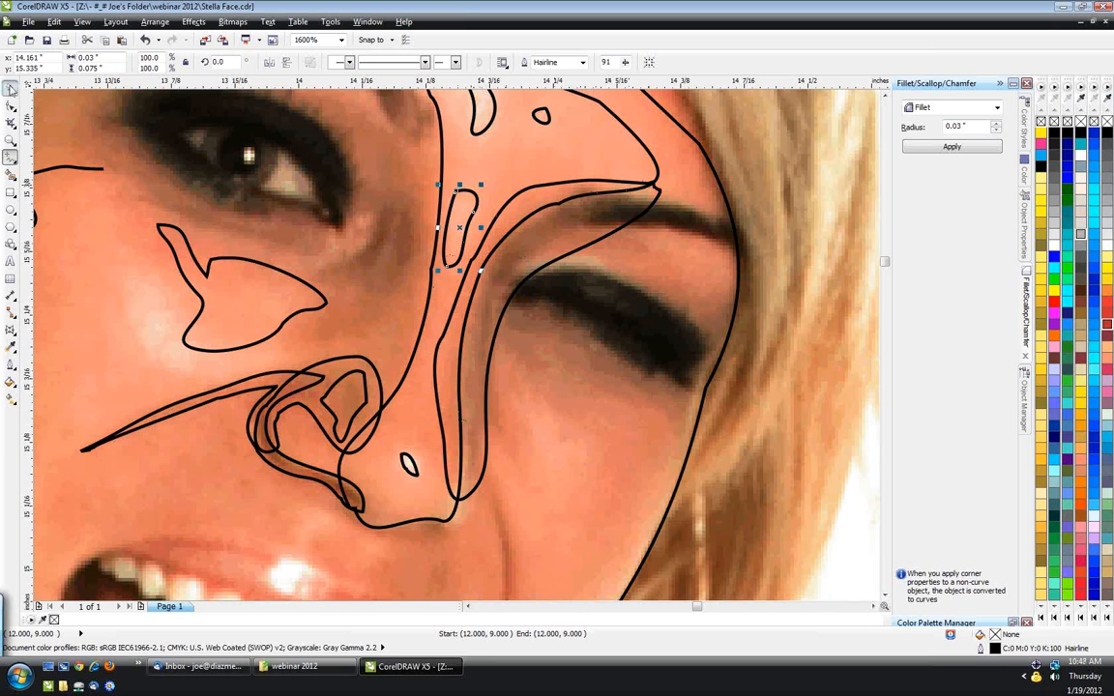
- Create the intersection of the winking-eye shadow shape and the nose light-tone shape, and delete the original shadow shape
{"action": "left_click", "coordinate": [11, 88]}
{"action": "left_click", "coordinate": [478, 349]}
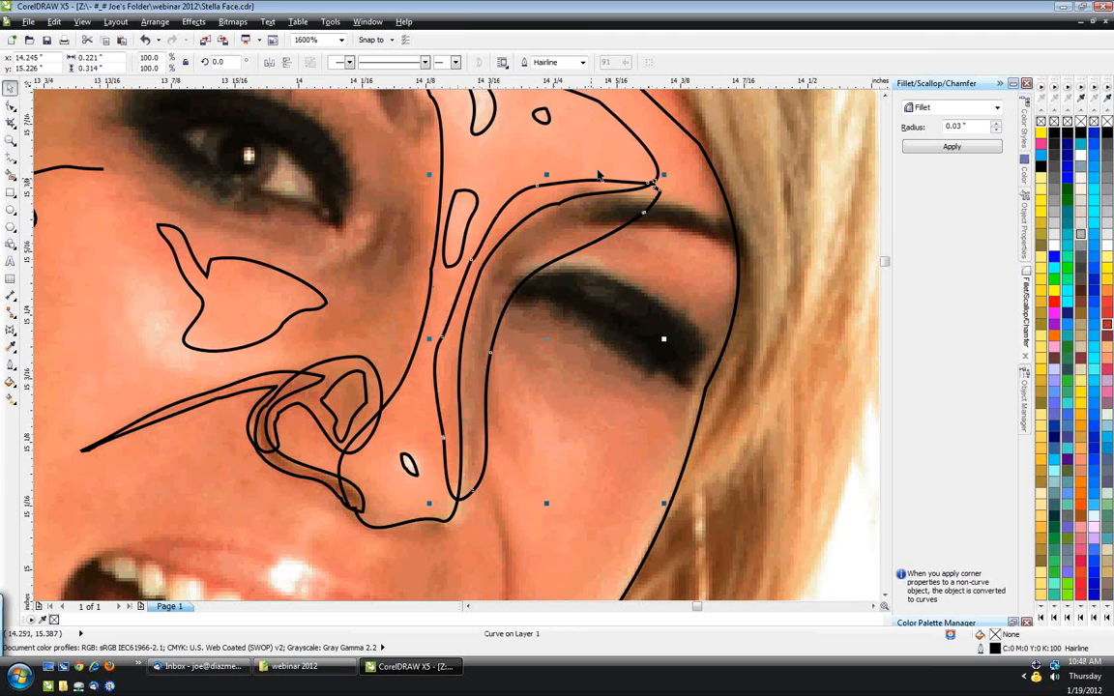
{"action": "key", "text": "F10"}
{"action": "left_click", "coordinate": [602, 157], "text": "shift"}
{"action": "left_click", "coordinate": [425, 63]}
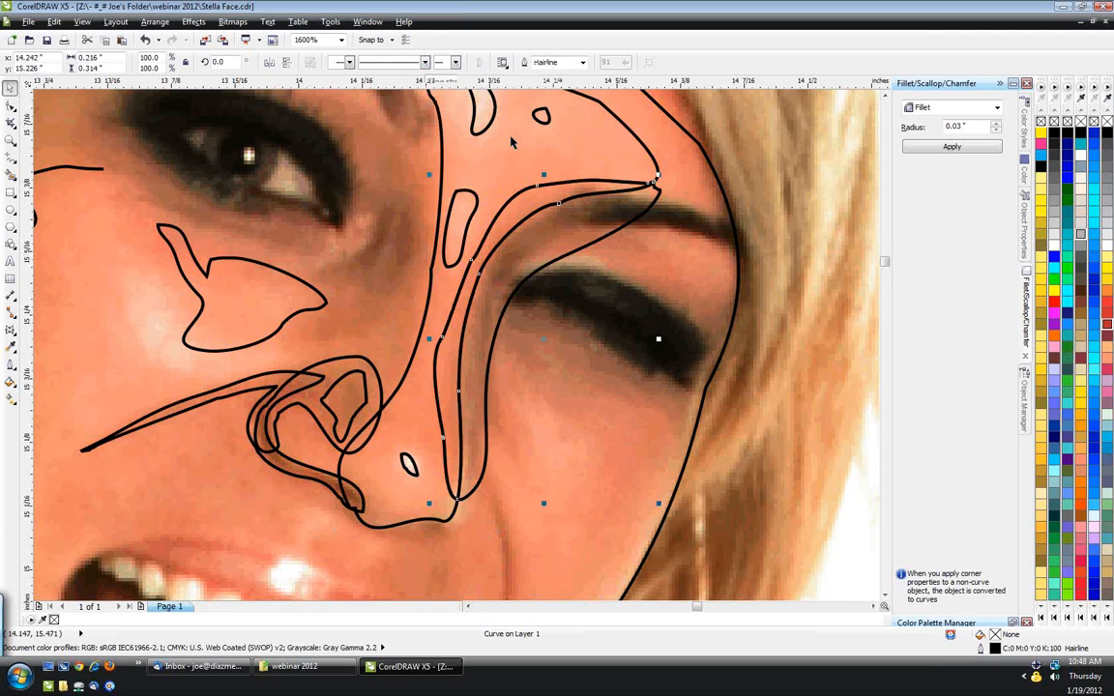
{"action": "left_click", "coordinate": [582, 230]}
{"action": "key", "text": "Delete"}
{"action": "left_click", "coordinate": [465, 287]}
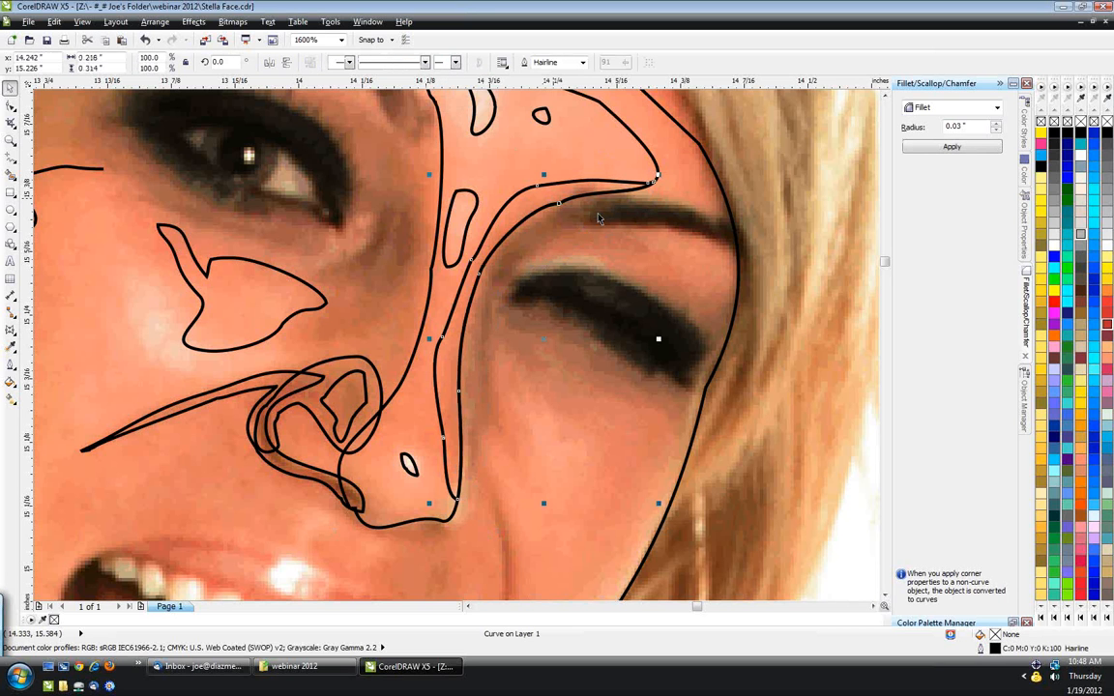
- Draw a closed freehand shadow shape along the winking eye's eyebrow and down the side of the nose
{"action": "key", "text": "F5"}
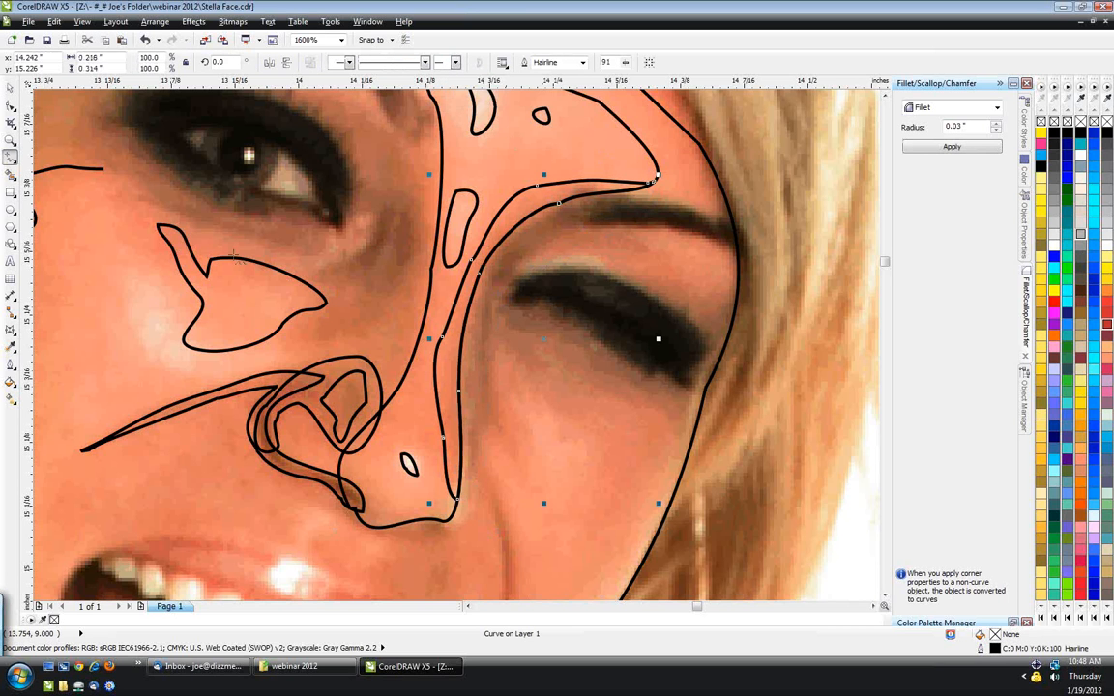
{"action": "left_click_drag", "start_coordinate": [474, 471], "coordinate": [468, 401]}
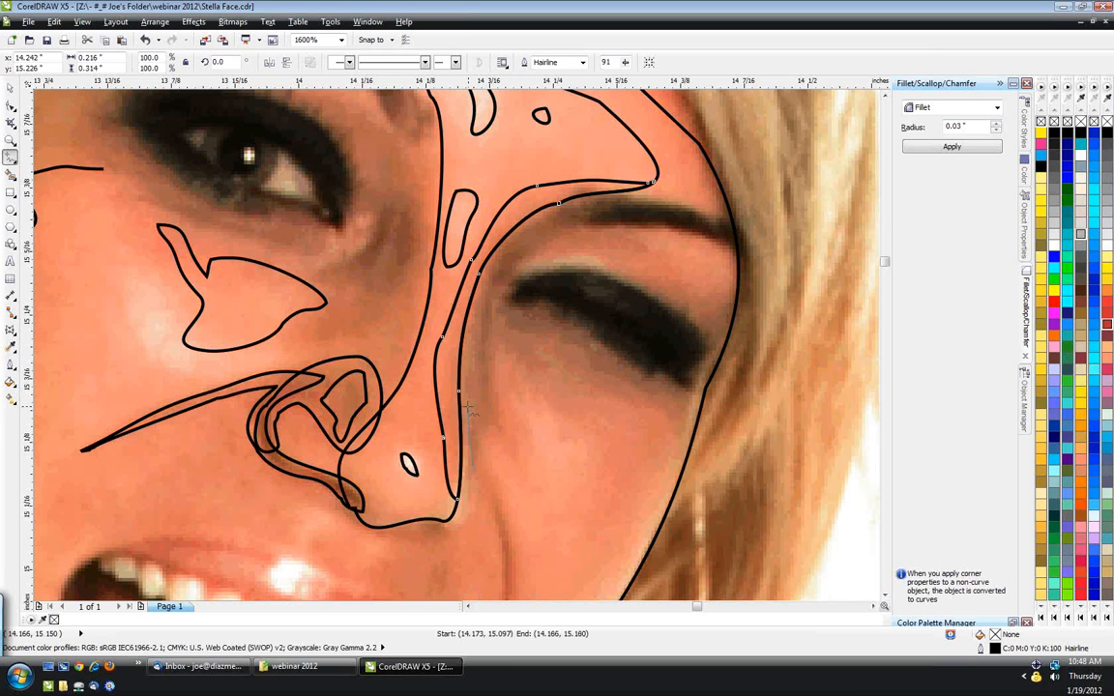
{"action": "mouse_move", "coordinate": [474, 471]}
{"action": "left_mouse_down"}
{"action": "mouse_move", "coordinate": [503, 412]}
{"action": "mouse_move", "coordinate": [507, 290]}
{"action": "left_mouse_up"}
{"action": "mouse_move", "coordinate": [583, 230]}
{"action": "left_mouse_down"}
{"action": "mouse_move", "coordinate": [731, 235]}
{"action": "mouse_move", "coordinate": [697, 209]}
{"action": "mouse_move", "coordinate": [643, 196]}
{"action": "mouse_move", "coordinate": [547, 220]}
{"action": "mouse_move", "coordinate": [502, 247]}
{"action": "mouse_move", "coordinate": [475, 328]}
{"action": "left_mouse_up"}
{"action": "left_click_drag", "start_coordinate": [473, 469], "coordinate": [473, 469]}
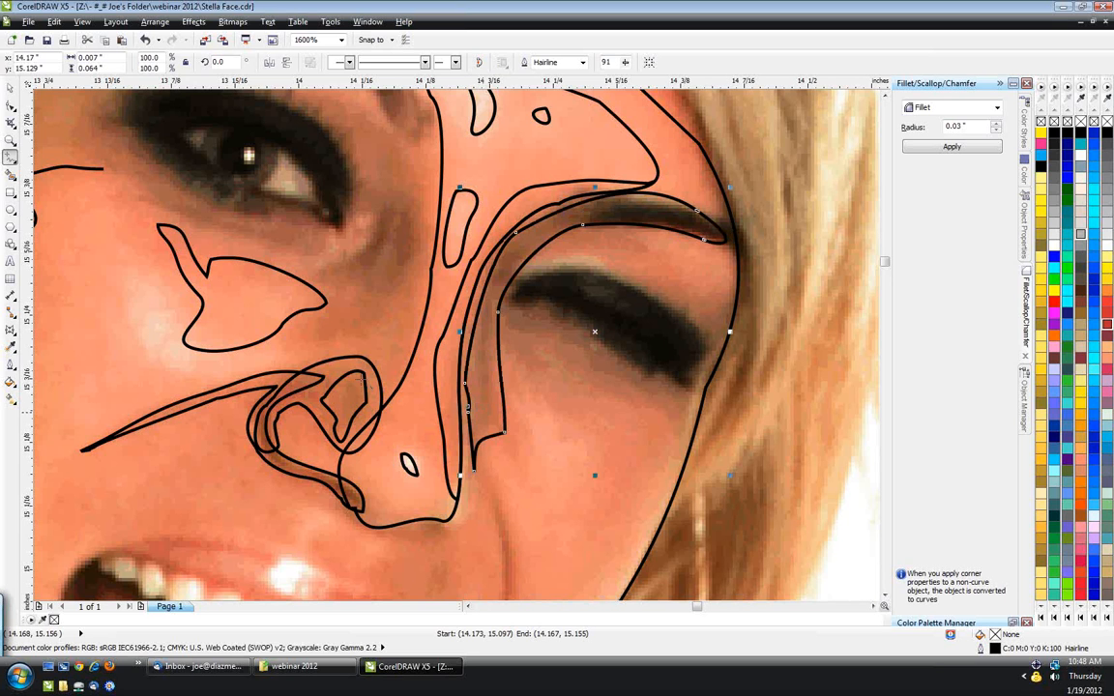
- Smooth the nose-side edge of the eyebrow shadow shape by deleting surplus nodes and reshaping the curve down to its lower tip
{"action": "left_click", "coordinate": [10, 105]}
{"action": "left_click", "coordinate": [469, 415]}
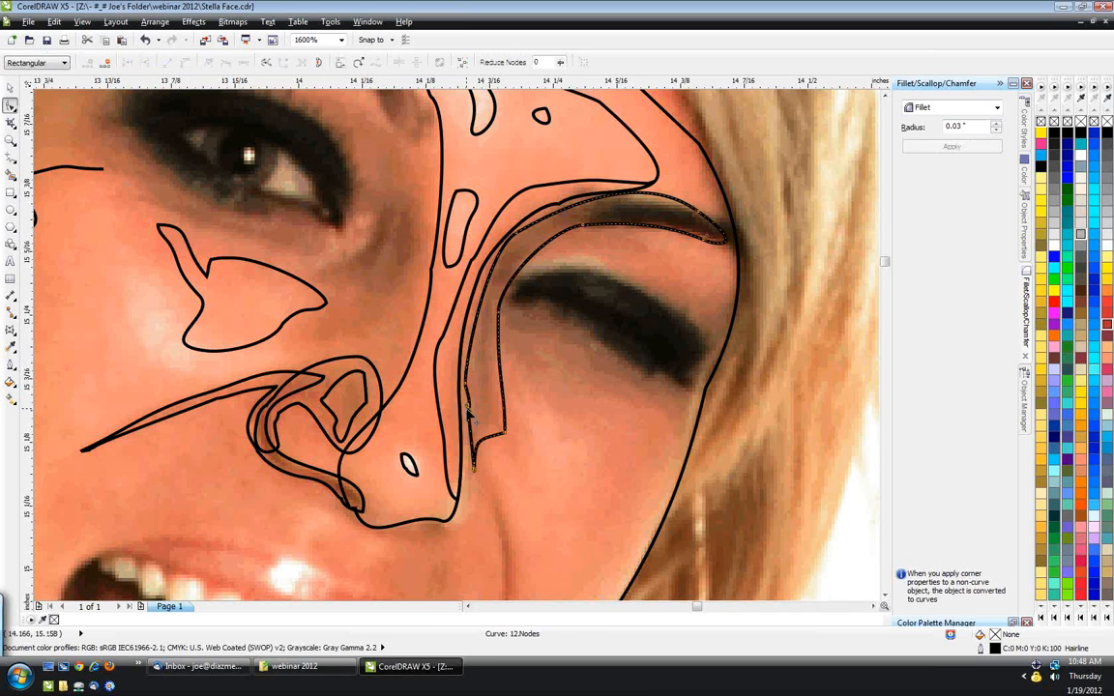
{"action": "key", "text": "Delete"}
{"action": "left_click_drag", "start_coordinate": [472, 418], "coordinate": [461, 449]}
{"action": "left_click", "coordinate": [474, 441]}
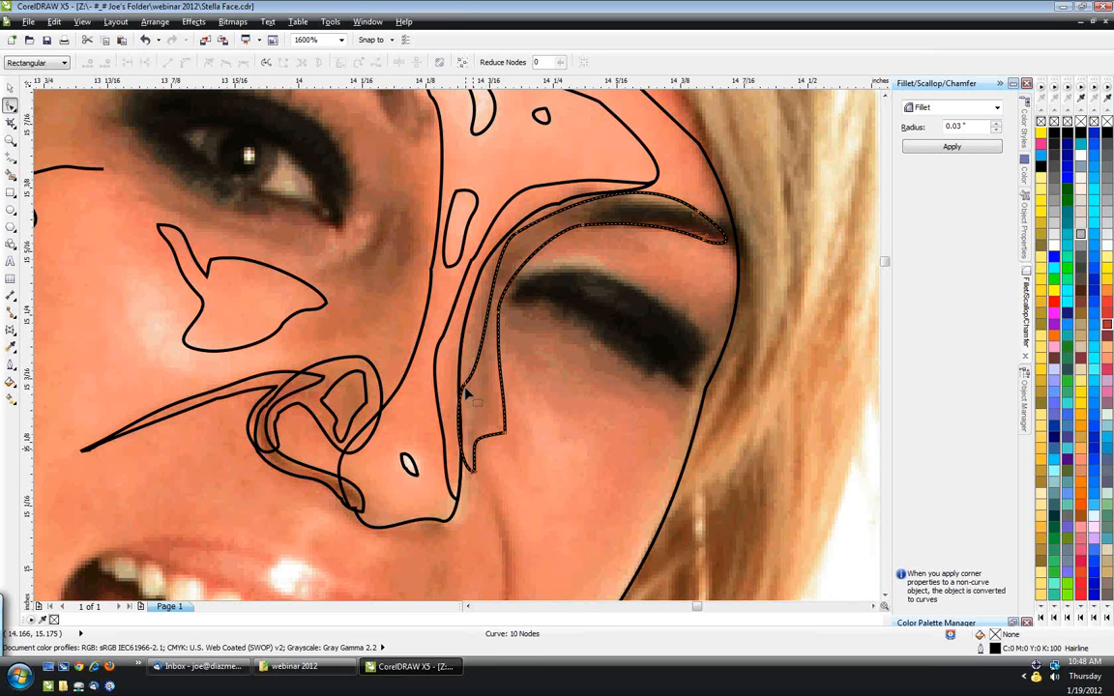
{"action": "left_click", "coordinate": [461, 474]}
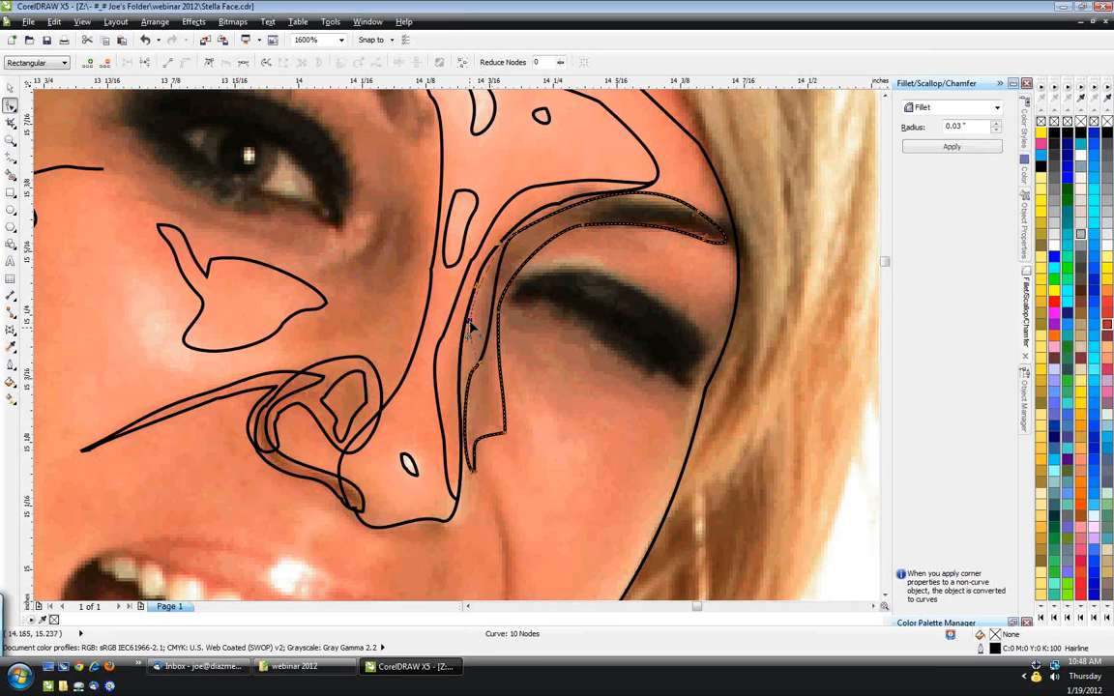
{"action": "left_click_drag", "start_coordinate": [470, 324], "coordinate": [473, 376]}
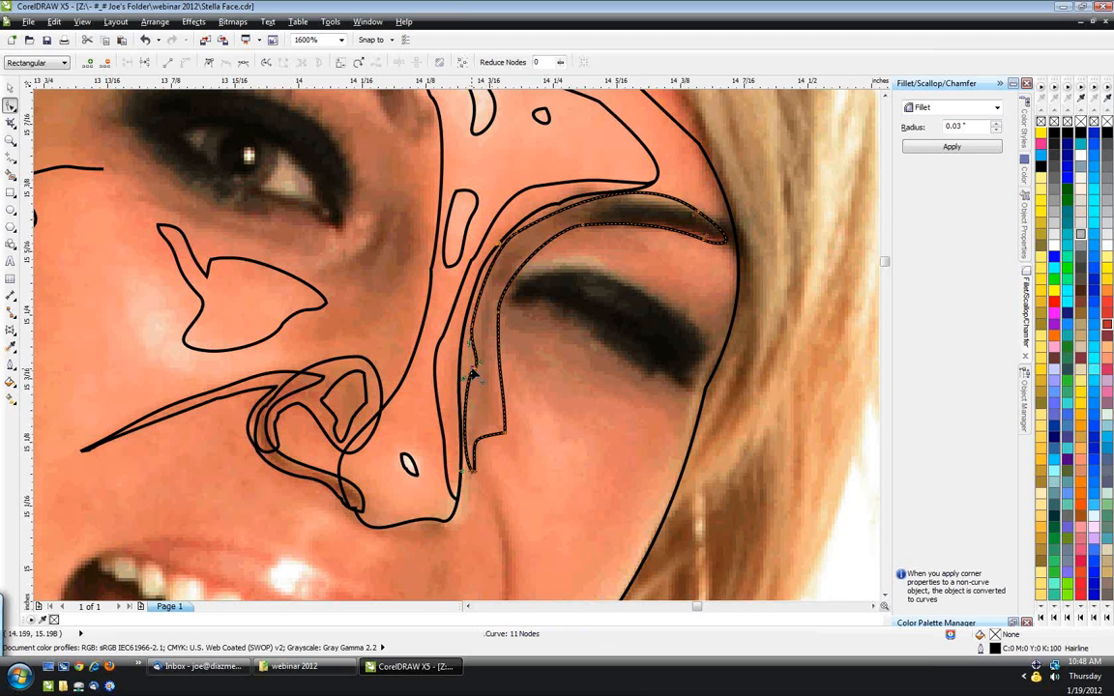
{"action": "key", "text": "Delete"}
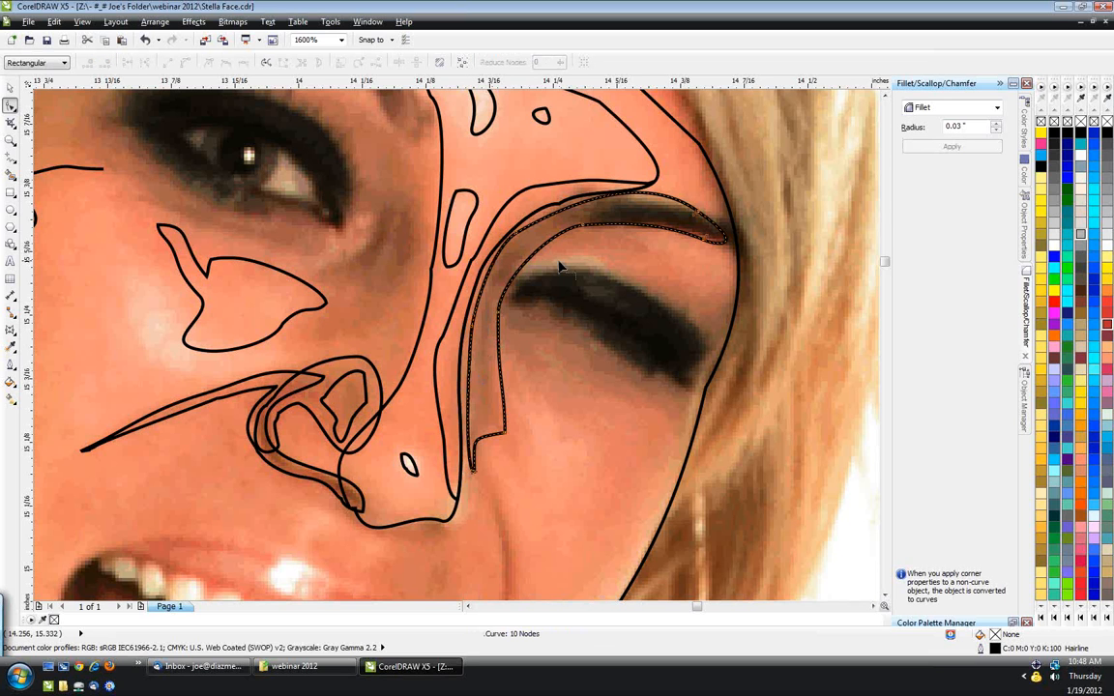
- Smooth the kink in the nose light-tone shape's outline at mid-bridge, on the side of the open eye
{"action": "scroll", "coordinate": [560, 267], "scroll_direction": "down", "scroll_amount": 2}
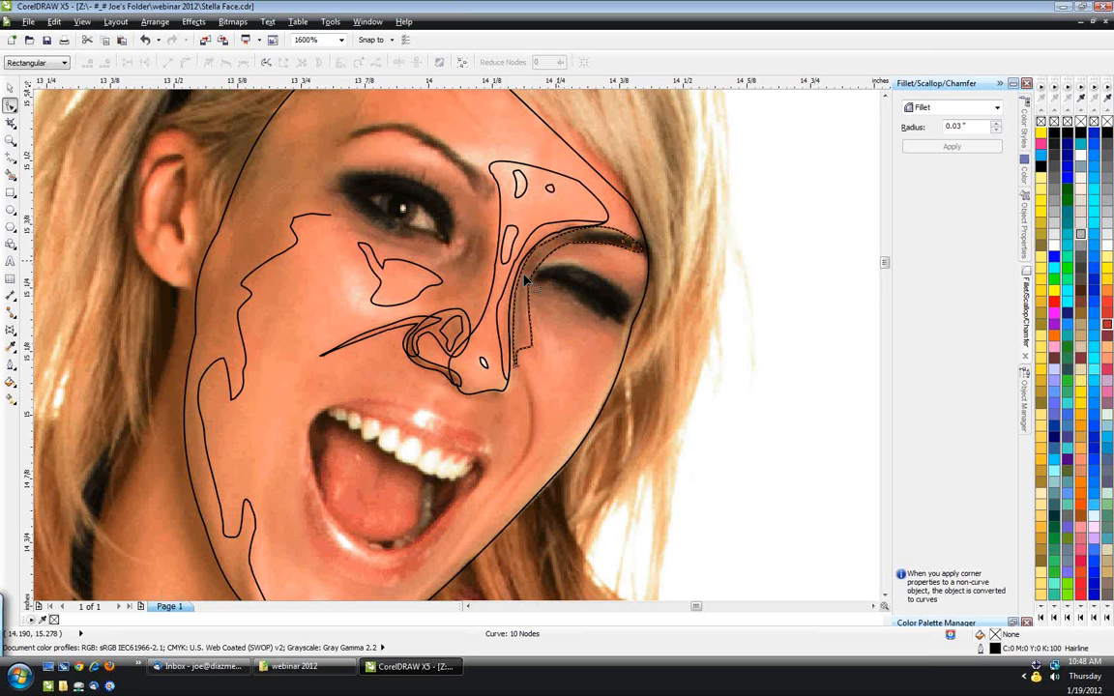
{"action": "scroll", "coordinate": [525, 280], "scroll_direction": "up", "scroll_amount": 2}
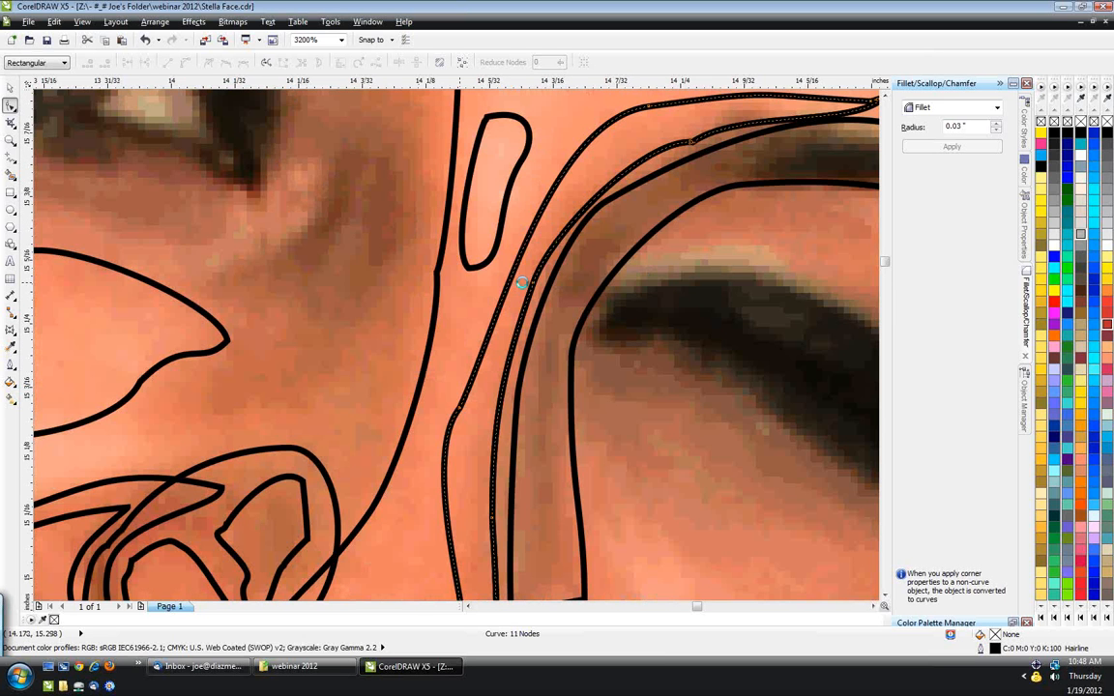
{"action": "scroll", "coordinate": [522, 282], "scroll_direction": "down", "scroll_amount": 5}
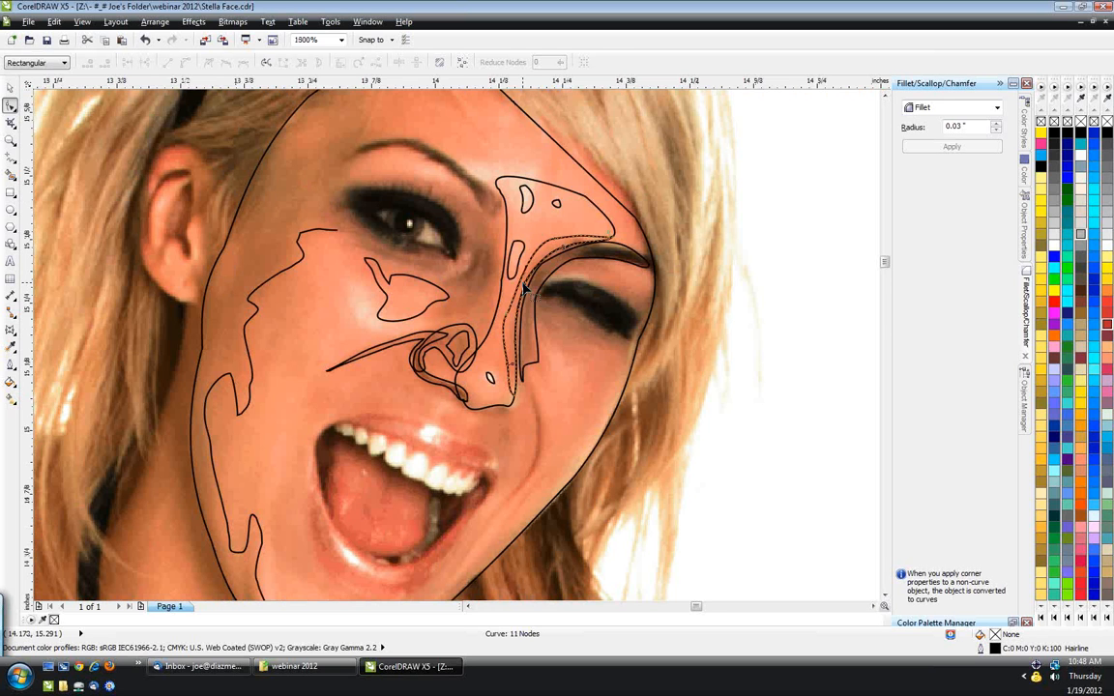
{"action": "scroll", "coordinate": [523, 287], "scroll_direction": "up", "scroll_amount": 2}
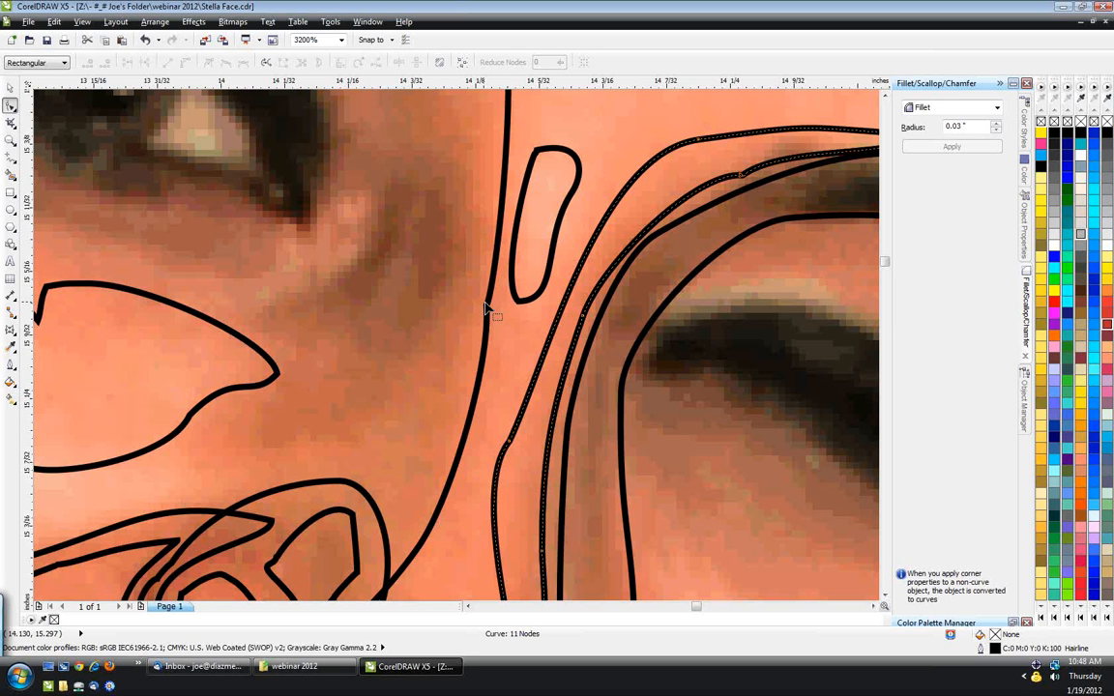
{"action": "scroll", "coordinate": [486, 308], "scroll_direction": "down", "scroll_amount": 1}
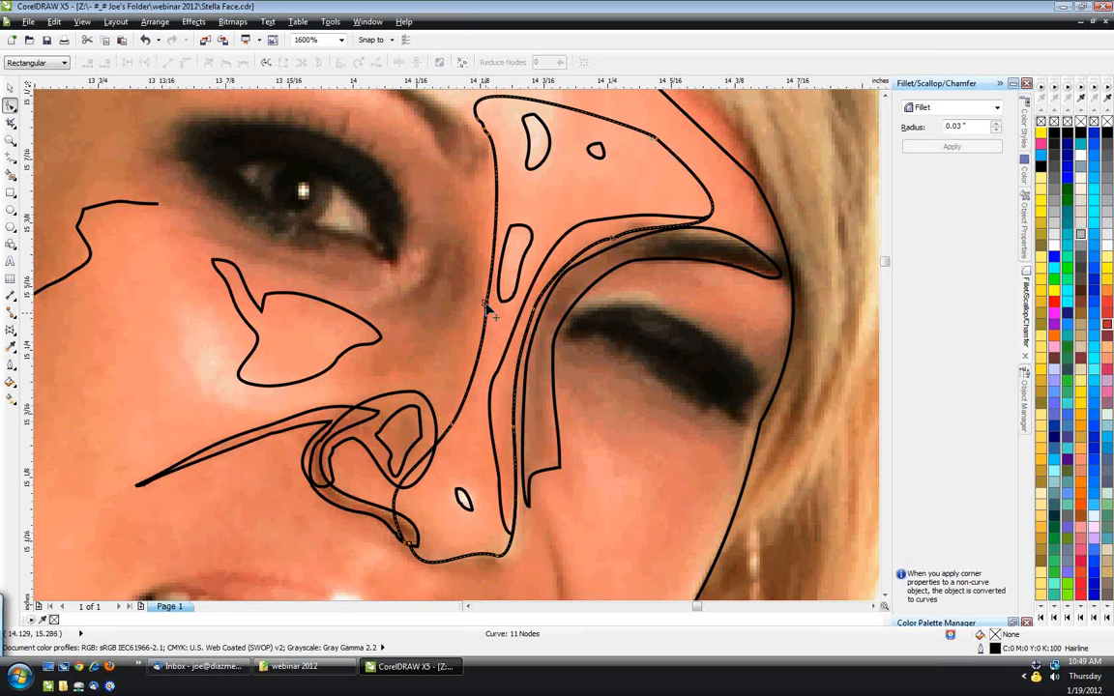
{"action": "left_click", "coordinate": [481, 299]}
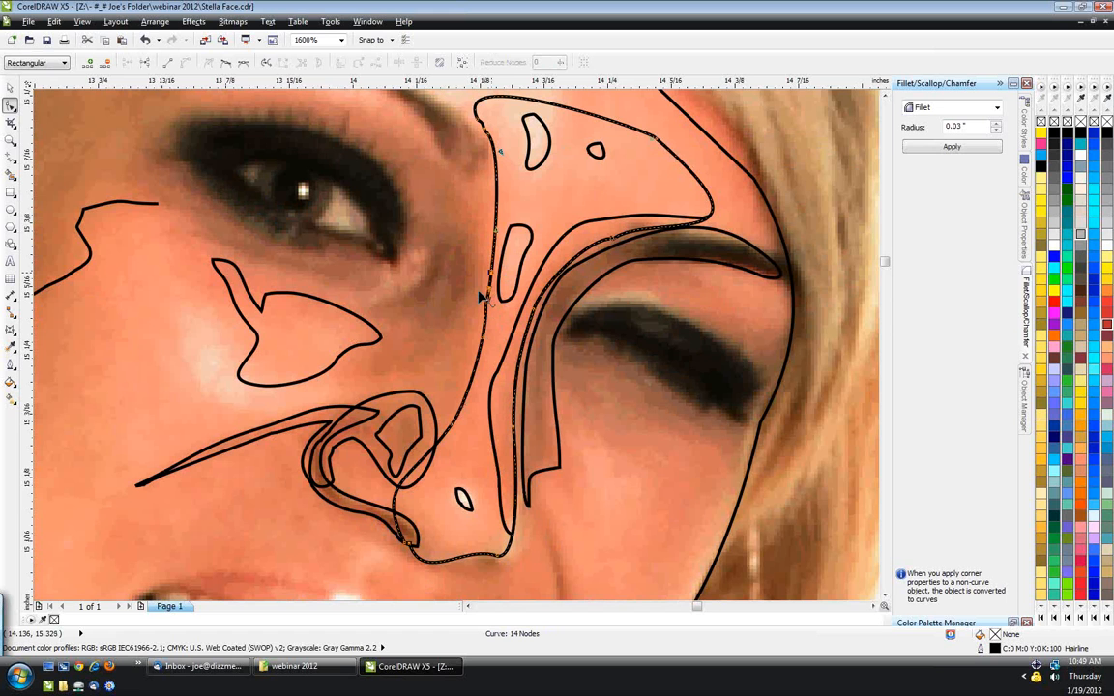
{"action": "left_click", "coordinate": [470, 418]}
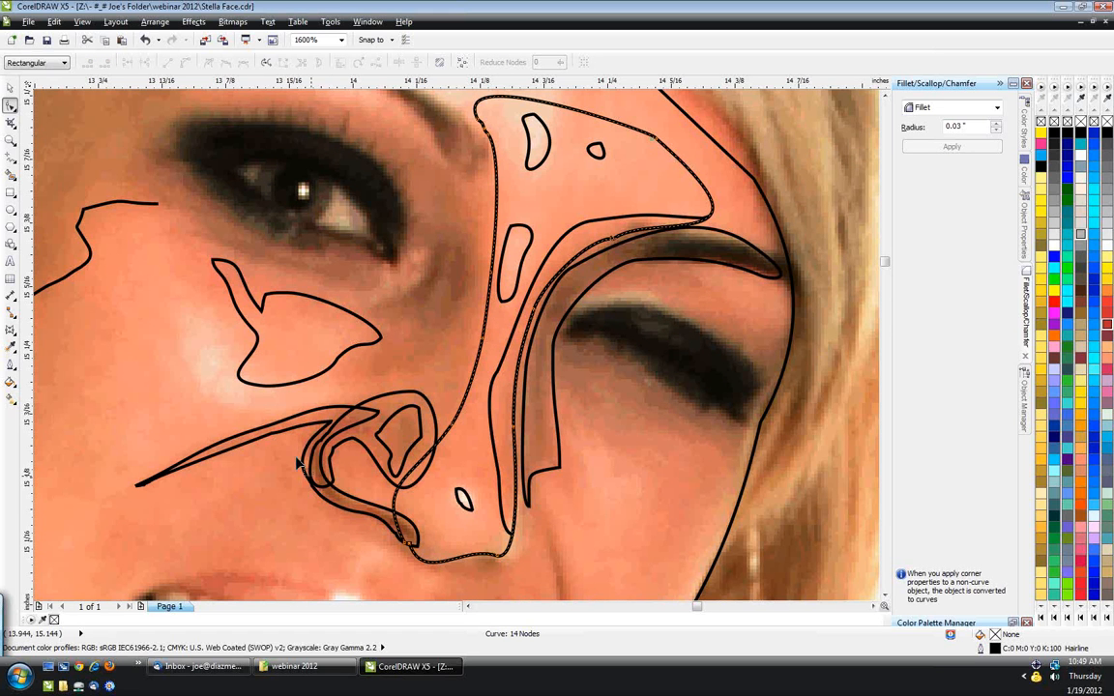
{"action": "left_click", "coordinate": [334, 451]}
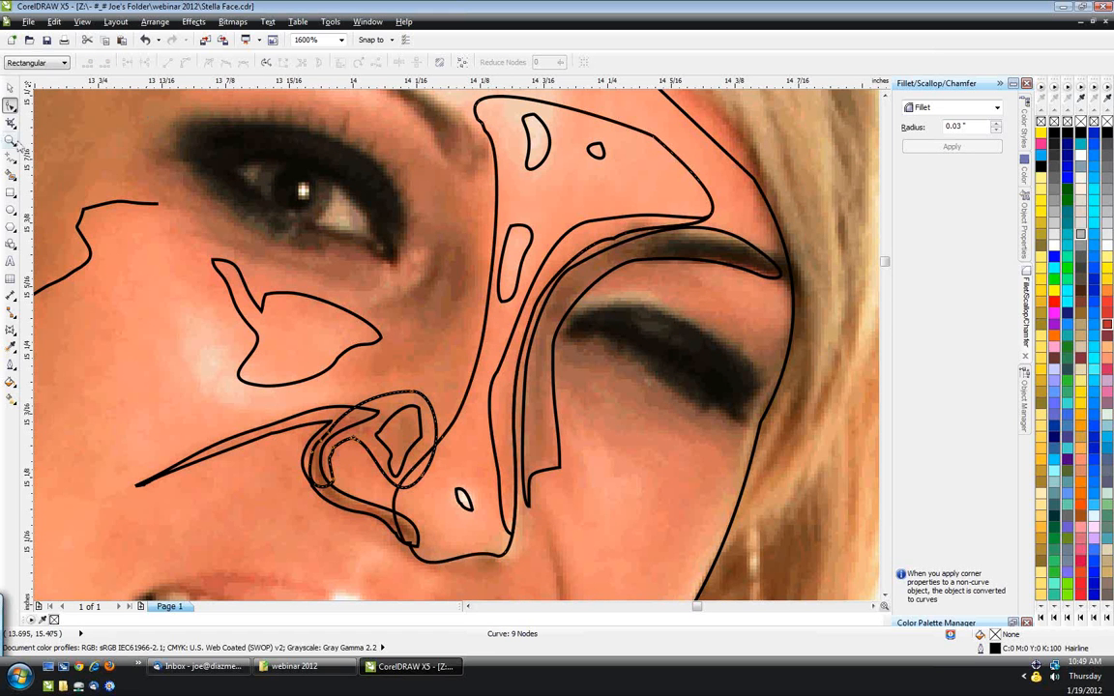
- Draw closed jagged lash shapes around the winking eye, about 0.20 by 0.12 inches, and the open eye, about 0.25 by 0.15 inches
{"action": "left_click", "coordinate": [9, 158]}
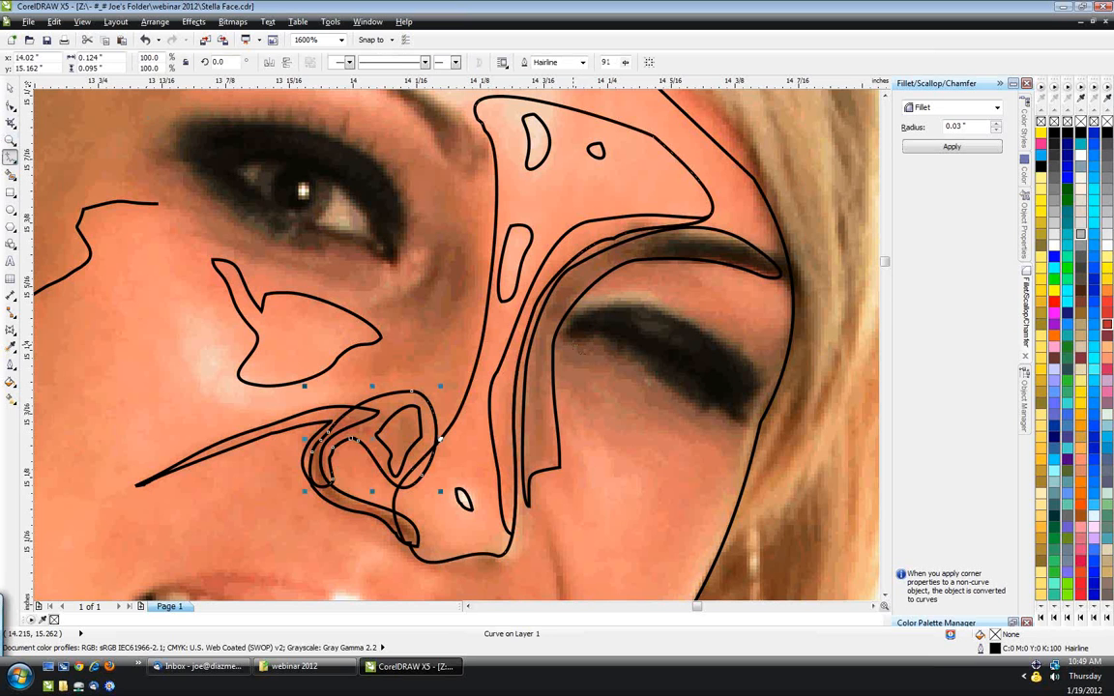
{"action": "mouse_move", "coordinate": [573, 344]}
{"action": "left_mouse_down"}
{"action": "mouse_move", "coordinate": [621, 350]}
{"action": "mouse_move", "coordinate": [745, 421]}
{"action": "mouse_move", "coordinate": [764, 385]}
{"action": "mouse_move", "coordinate": [746, 356]}
{"action": "mouse_move", "coordinate": [634, 306]}
{"action": "mouse_move", "coordinate": [592, 312]}
{"action": "mouse_move", "coordinate": [566, 334]}
{"action": "mouse_move", "coordinate": [571, 346]}
{"action": "left_mouse_up"}
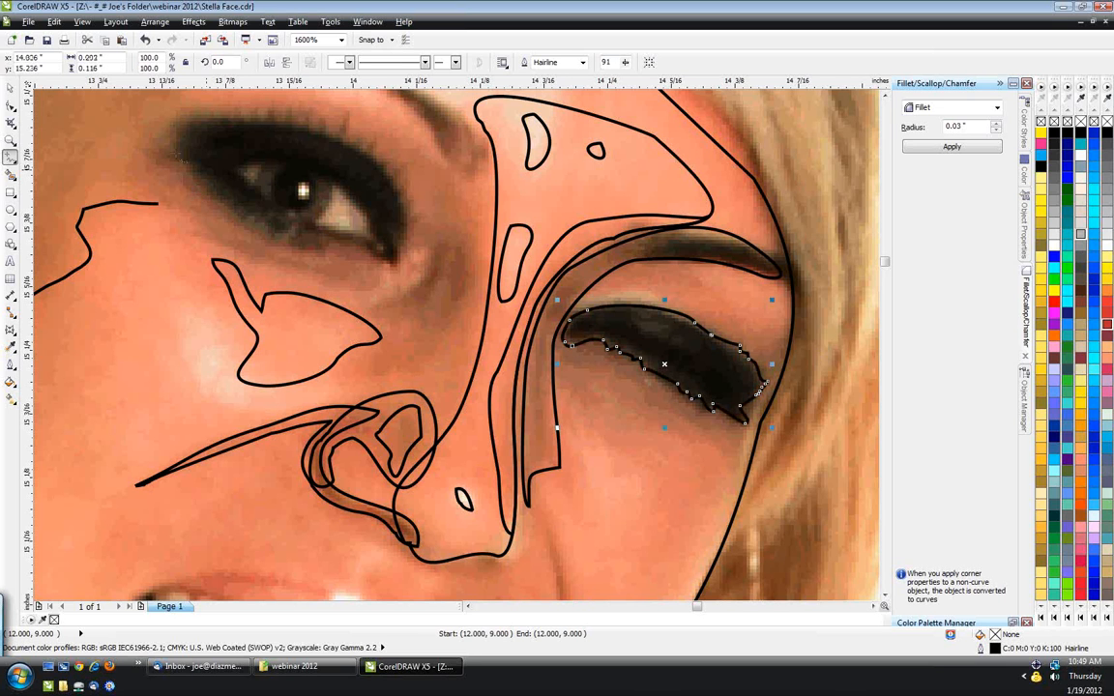
{"action": "mouse_move", "coordinate": [179, 156]}
{"action": "left_mouse_down"}
{"action": "mouse_move", "coordinate": [275, 228]}
{"action": "mouse_move", "coordinate": [263, 222]}
{"action": "mouse_move", "coordinate": [338, 235]}
{"action": "mouse_move", "coordinate": [402, 272]}
{"action": "mouse_move", "coordinate": [417, 215]}
{"action": "mouse_move", "coordinate": [398, 186]}
{"action": "mouse_move", "coordinate": [401, 164]}
{"action": "mouse_move", "coordinate": [354, 140]}
{"action": "mouse_move", "coordinate": [346, 119]}
{"action": "mouse_move", "coordinate": [322, 131]}
{"action": "mouse_move", "coordinate": [302, 115]}
{"action": "mouse_move", "coordinate": [242, 107]}
{"action": "mouse_move", "coordinate": [198, 109]}
{"action": "mouse_move", "coordinate": [160, 144]}
{"action": "left_mouse_up"}
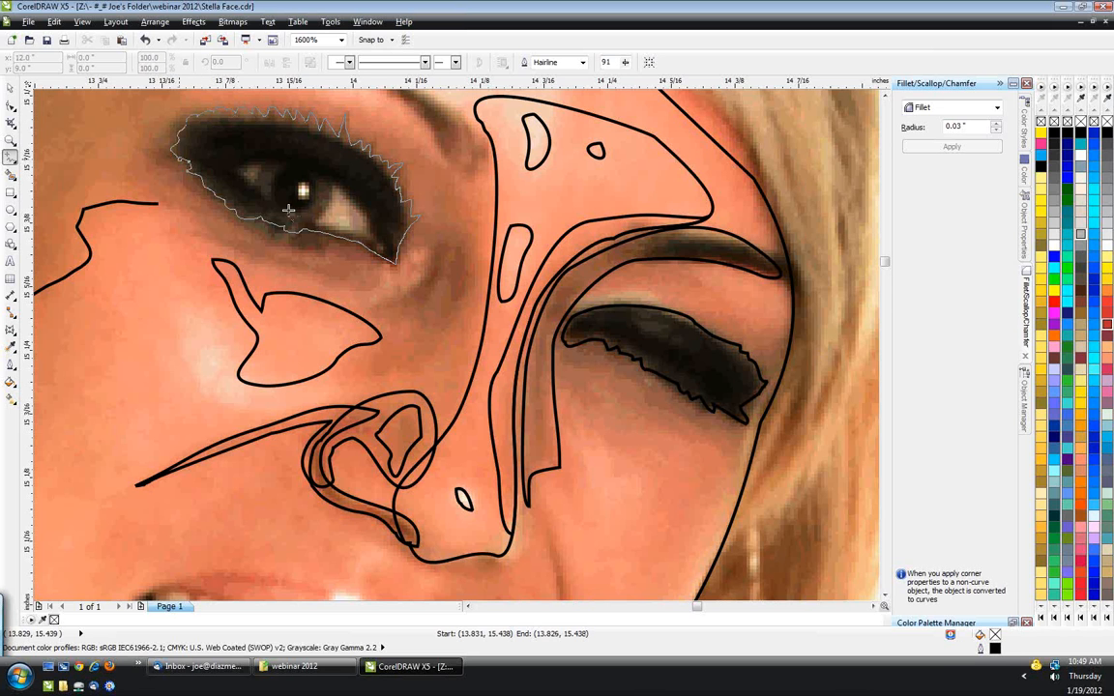
- Draw a closed freehand shape for the open eye's visible eyeball and curve its upper edge upward along the eyelid
{"action": "mouse_move", "coordinate": [245, 170]}
{"action": "left_mouse_down"}
{"action": "mouse_move", "coordinate": [284, 213]}
{"action": "mouse_move", "coordinate": [371, 226]}
{"action": "mouse_move", "coordinate": [332, 184]}
{"action": "mouse_move", "coordinate": [245, 172]}
{"action": "left_mouse_up"}
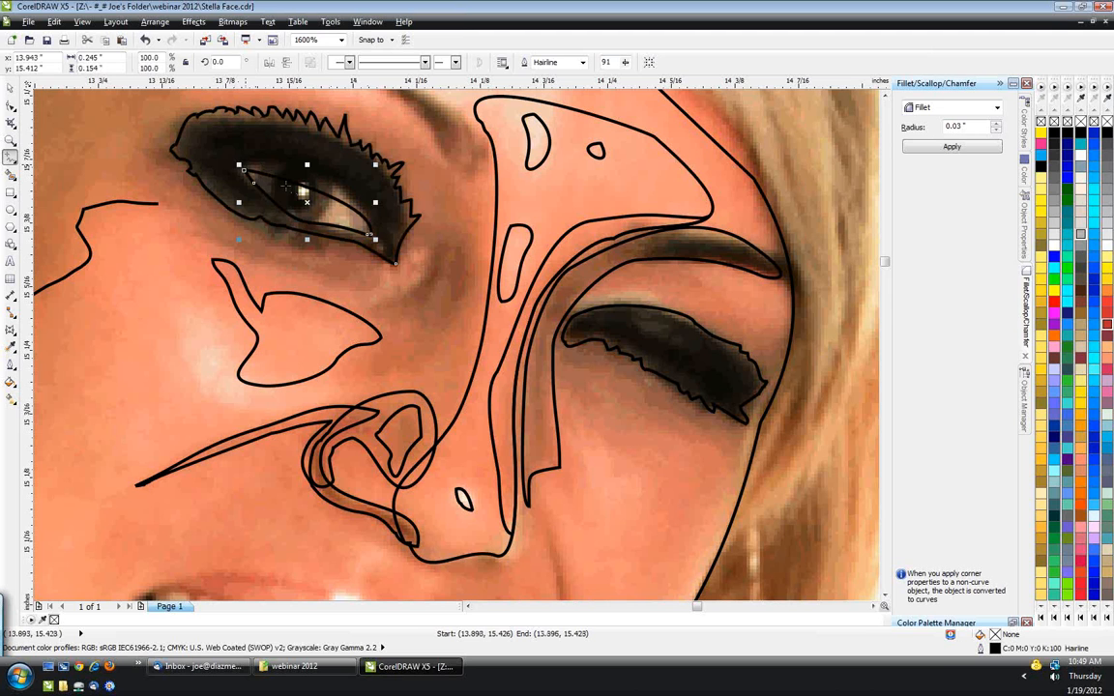
{"action": "left_click", "coordinate": [11, 103]}
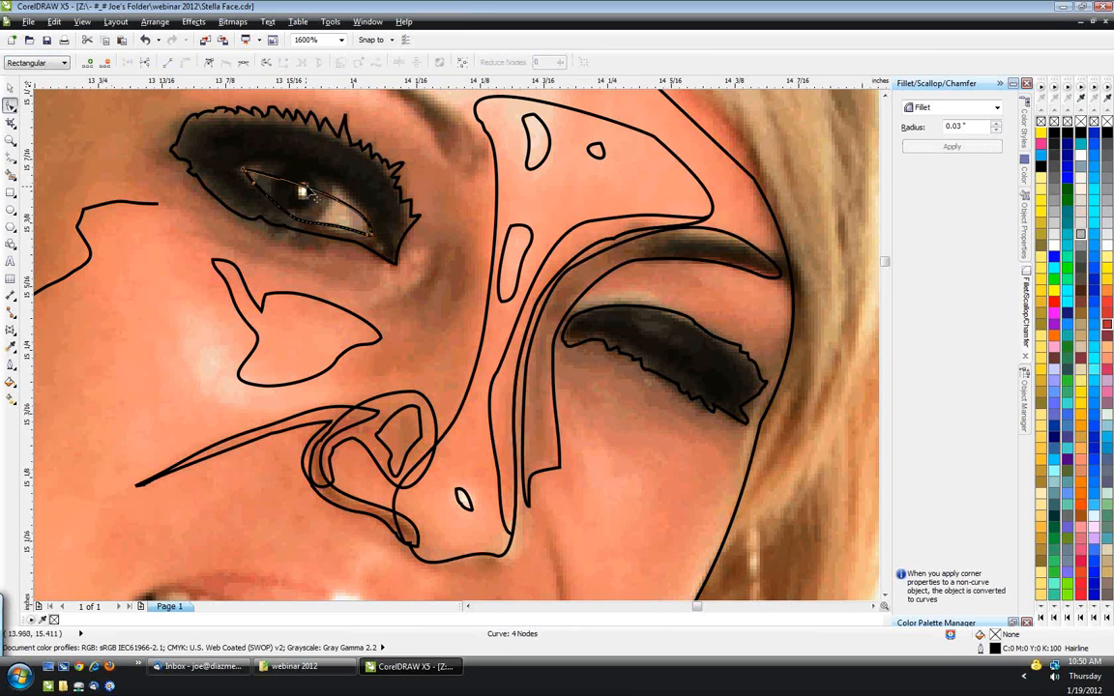
{"action": "mouse_move", "coordinate": [305, 186]}
{"action": "left_mouse_down"}
{"action": "mouse_move", "coordinate": [315, 176]}
{"action": "mouse_move", "coordinate": [310, 195]}
{"action": "left_mouse_up"}
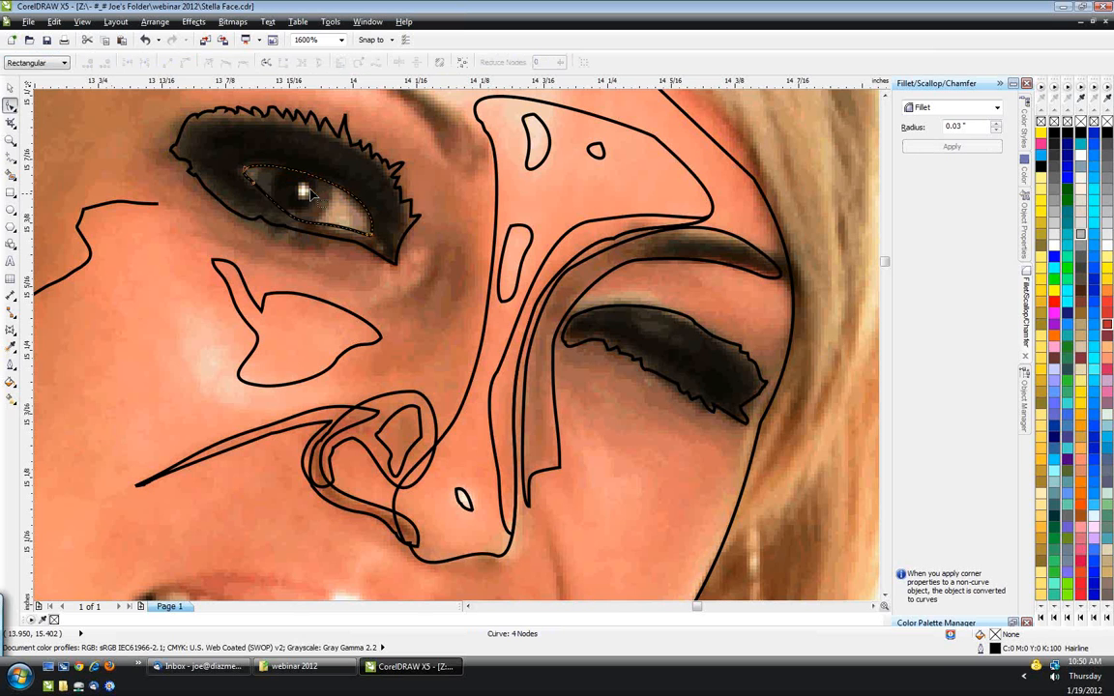
- Draw an ellipse about 0.077 by 0.073 inches over the open eye's iris
{"action": "scroll", "coordinate": [304, 193], "scroll_direction": "up", "scroll_amount": 1}
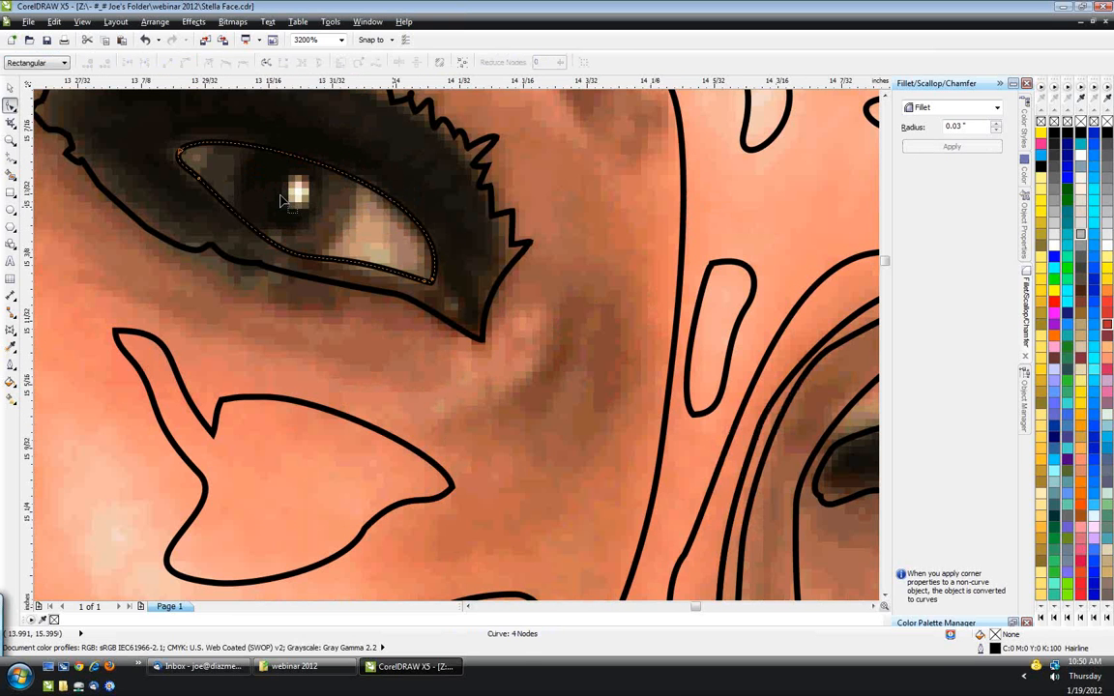
{"action": "key", "text": "F7"}
{"action": "left_click_drag", "start_coordinate": [203, 115], "coordinate": [364, 260]}
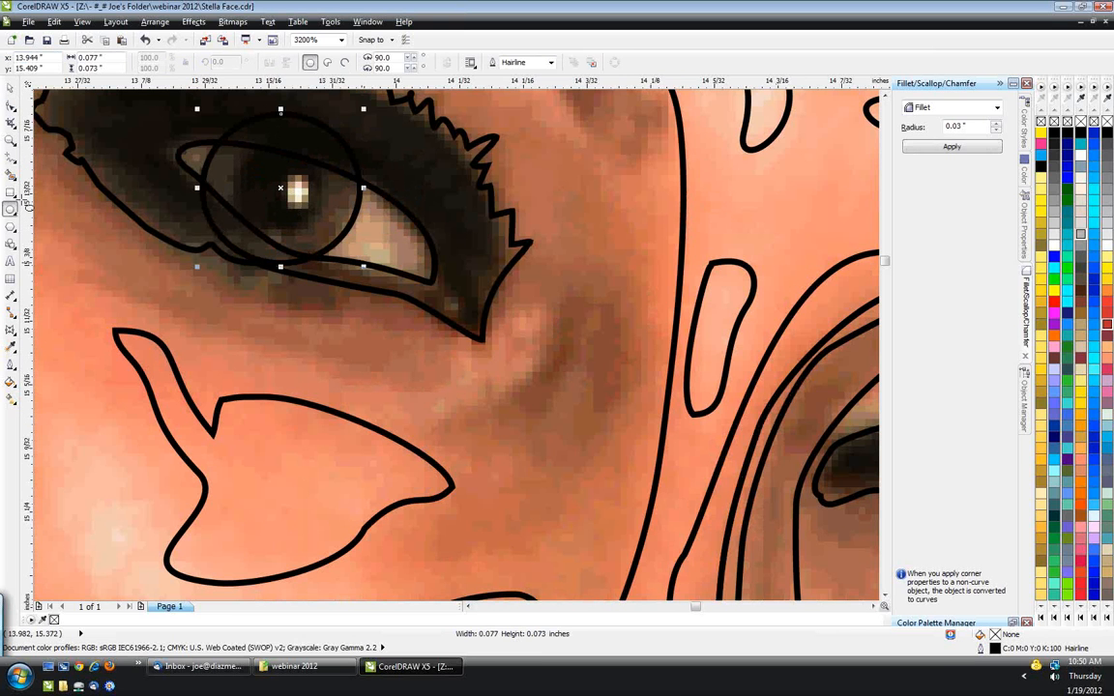
- Intersect the iris ellipse with the open eye's eyeball shape and delete the original ellipse
{"action": "key", "text": "space"}
{"action": "left_click", "coordinate": [390, 201], "text": "shift"}
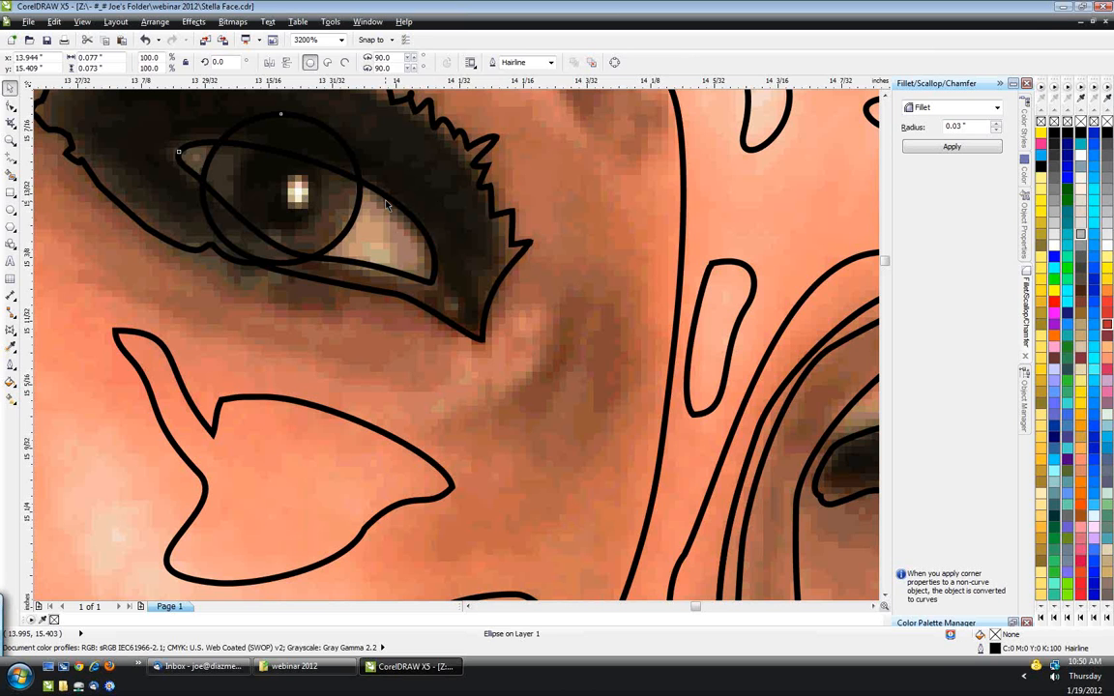
{"action": "left_click", "coordinate": [427, 64]}
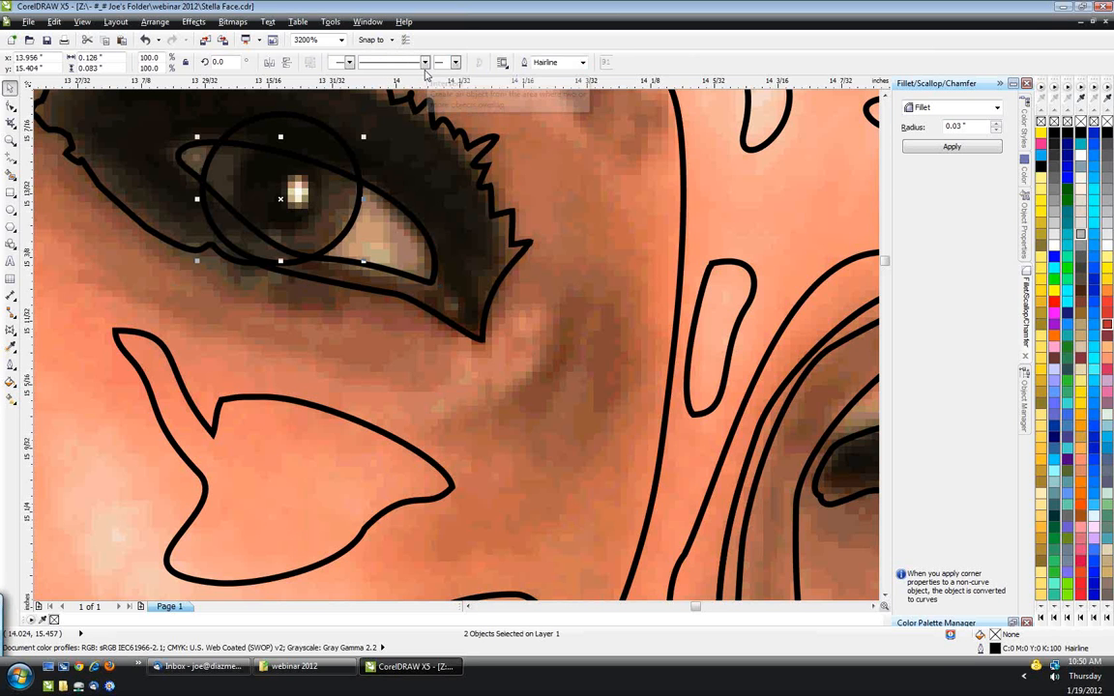
{"action": "left_click", "coordinate": [247, 255]}
{"action": "key", "text": "Delete"}
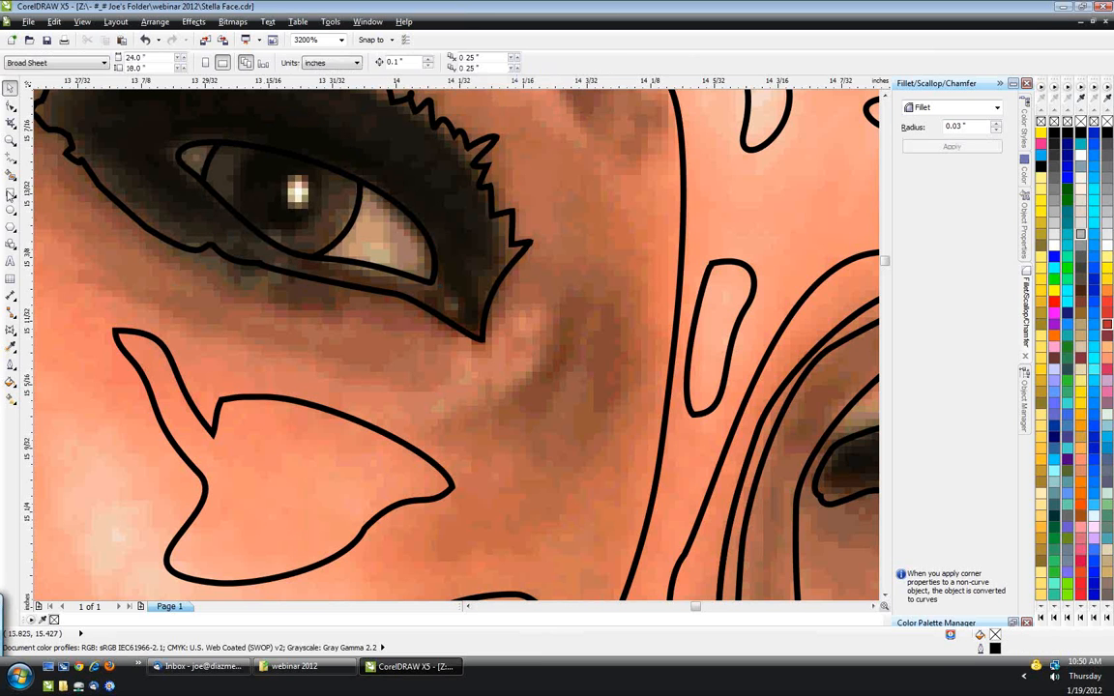
- Draw a pupil circle about 0.038 inches wide inside the iris and a highlight ellipse about 0.010 by 0.014 inches within it
{"action": "left_click", "coordinate": [10, 209]}
{"action": "left_click_drag", "start_coordinate": [249, 152], "coordinate": [327, 231]}
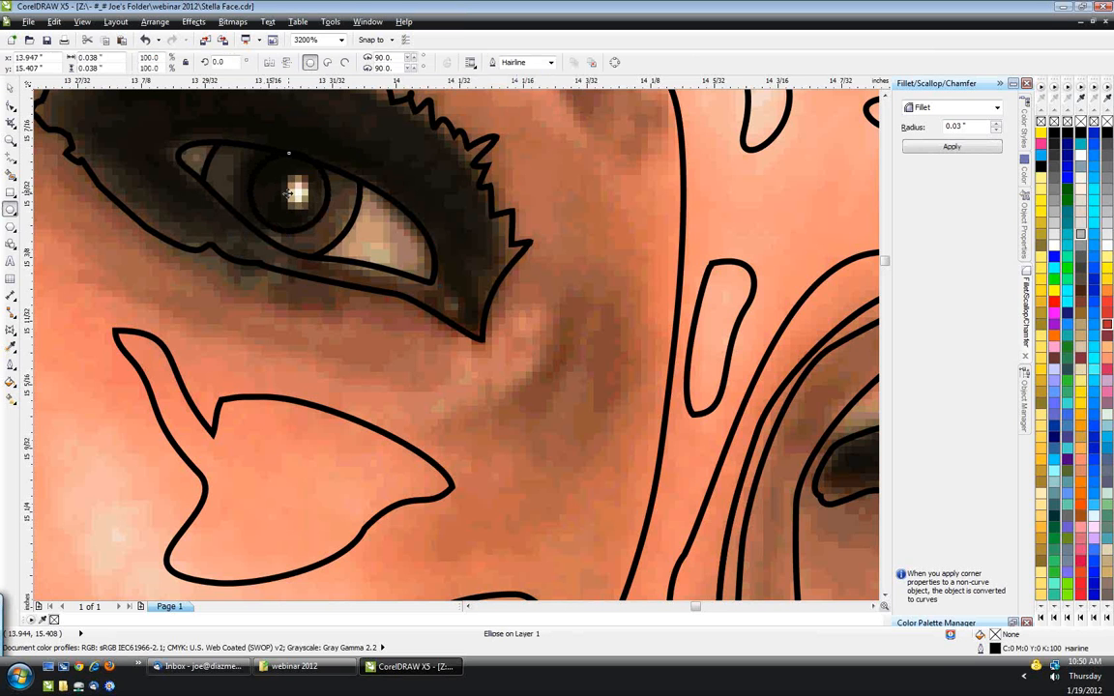
{"action": "mouse_move", "coordinate": [288, 193]}
{"action": "left_mouse_down"}
{"action": "mouse_move", "coordinate": [279, 191]}
{"action": "mouse_move", "coordinate": [306, 205]}
{"action": "left_mouse_up"}
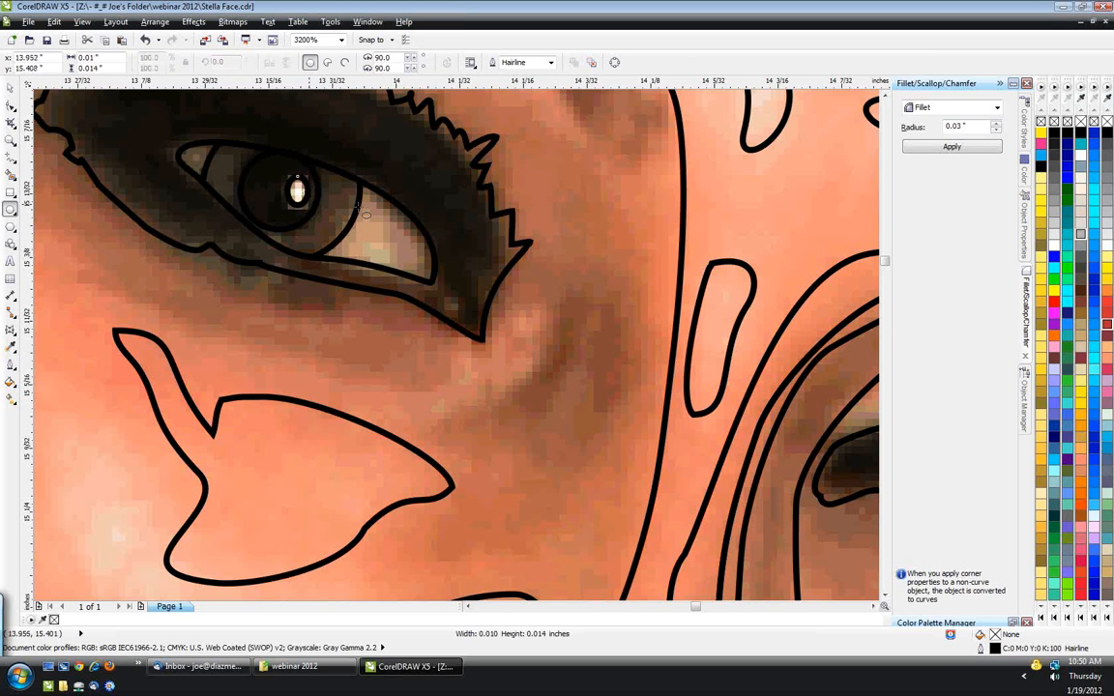
- Draw a closed jagged freehand shape about 0.023 by 0.021 inches in the lower iris, below the pupil
{"action": "scroll", "coordinate": [365, 213], "scroll_direction": "up", "scroll_amount": 2}
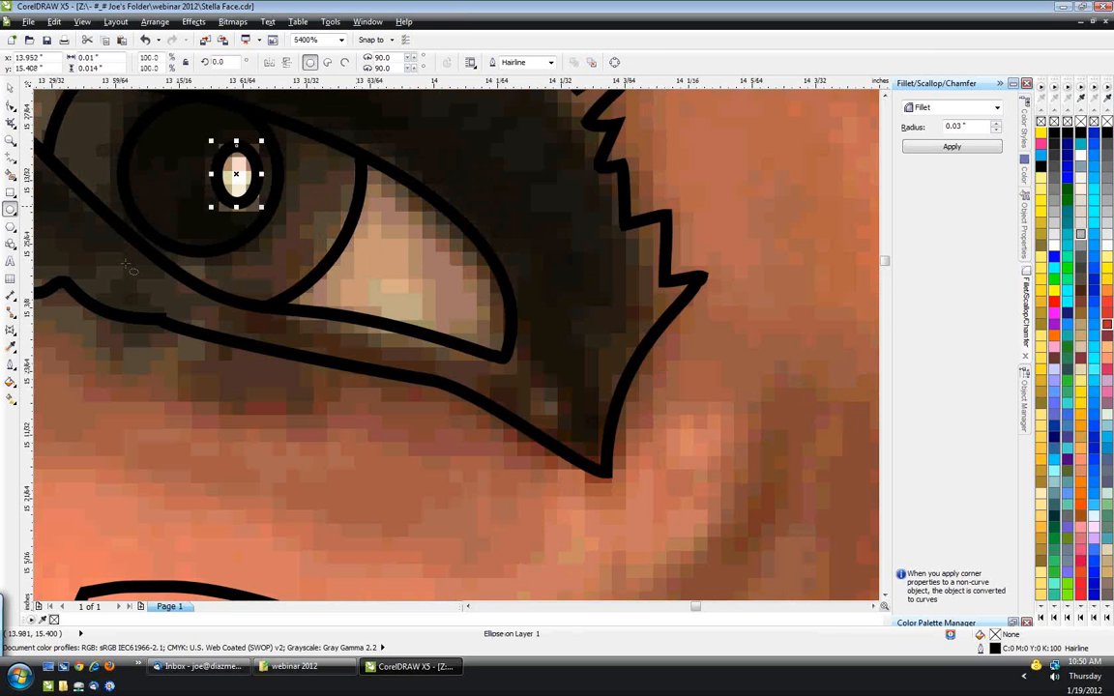
{"action": "key", "text": "F5"}
{"action": "scroll", "coordinate": [242, 261], "scroll_direction": "up", "scroll_amount": 1}
{"action": "mouse_move", "coordinate": [198, 265]}
{"action": "left_mouse_down"}
{"action": "mouse_move", "coordinate": [294, 272]}
{"action": "mouse_move", "coordinate": [293, 228]}
{"action": "mouse_move", "coordinate": [308, 205]}
{"action": "mouse_move", "coordinate": [360, 263]}
{"action": "mouse_move", "coordinate": [309, 160]}
{"action": "mouse_move", "coordinate": [390, 142]}
{"action": "left_mouse_up"}
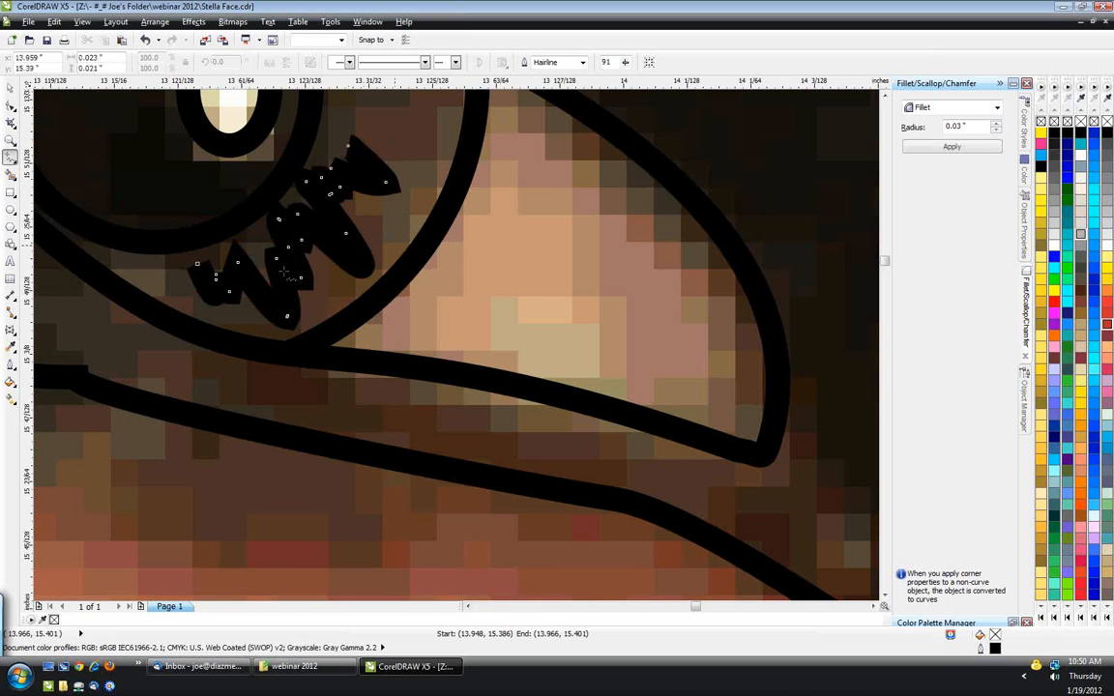
{"action": "scroll", "coordinate": [284, 269], "scroll_direction": "down", "scroll_amount": 2}
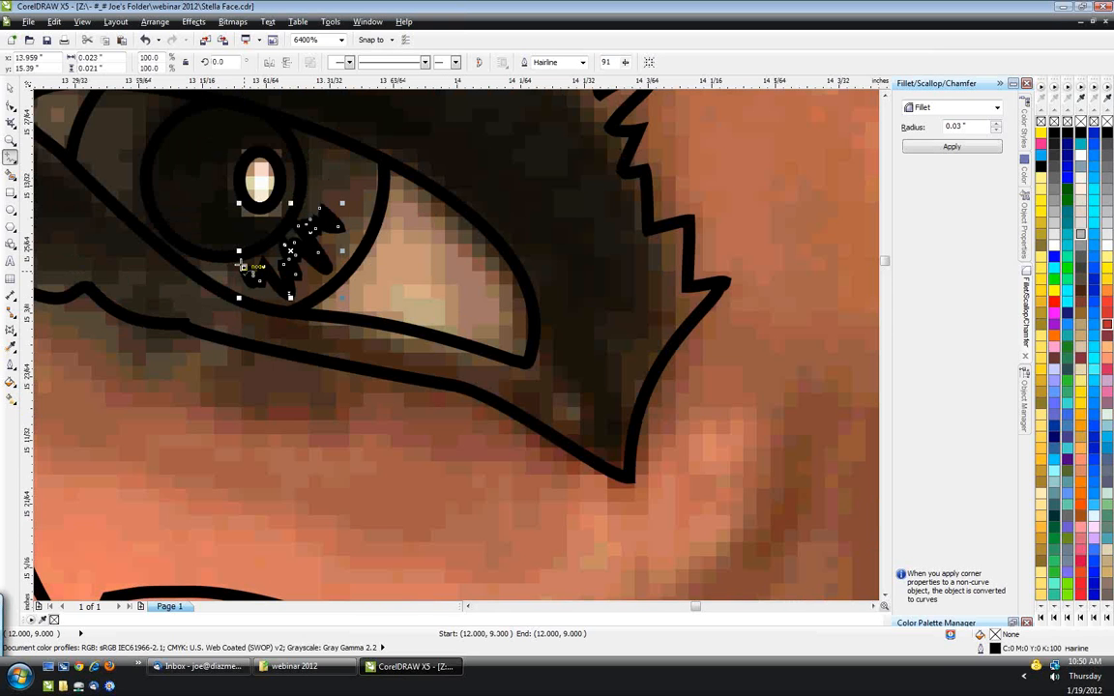
{"action": "scroll", "coordinate": [242, 266], "scroll_direction": "down", "scroll_amount": 2}
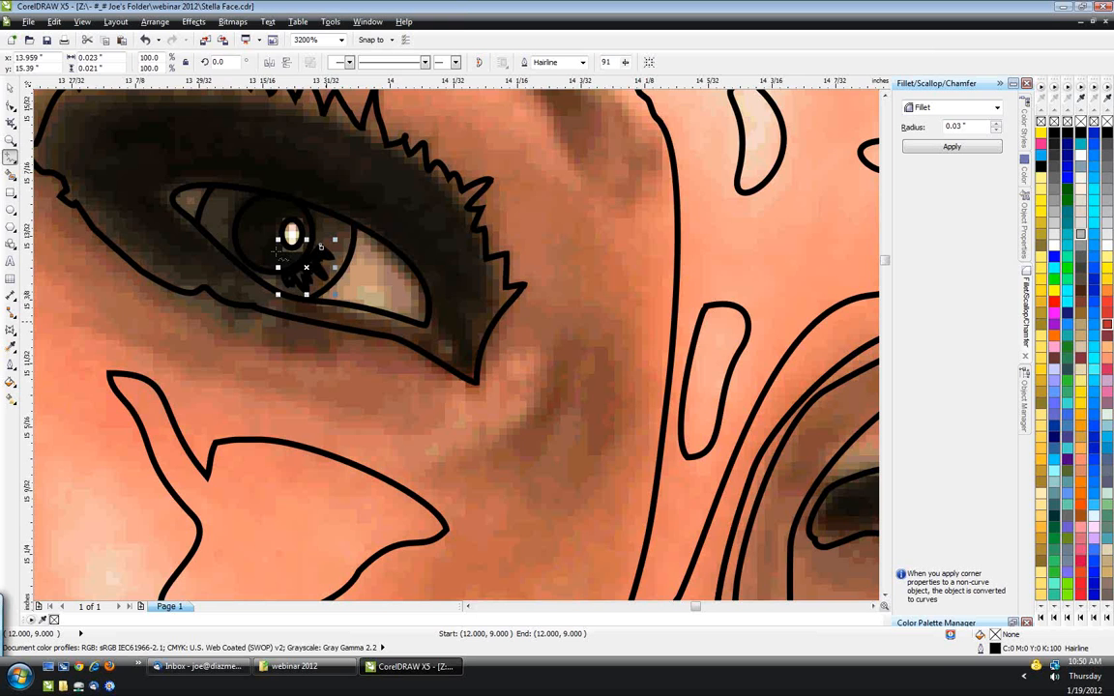
- Examine the complete set of face outlines over the faded photo, along with the coloured faces and figures beside it
{"action": "scroll", "coordinate": [277, 253], "scroll_direction": "down", "scroll_amount": 4}
{"action": "scroll", "coordinate": [299, 297], "scroll_direction": "down", "scroll_amount": 6}
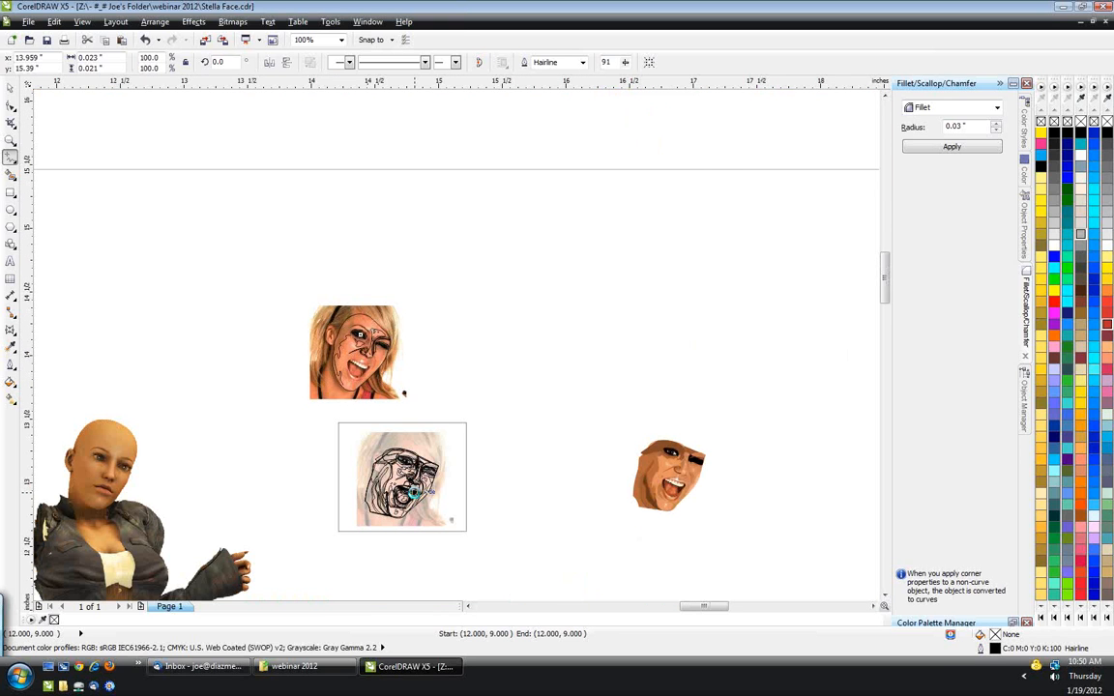
{"action": "scroll", "coordinate": [406, 498], "scroll_direction": "up", "scroll_amount": 3}
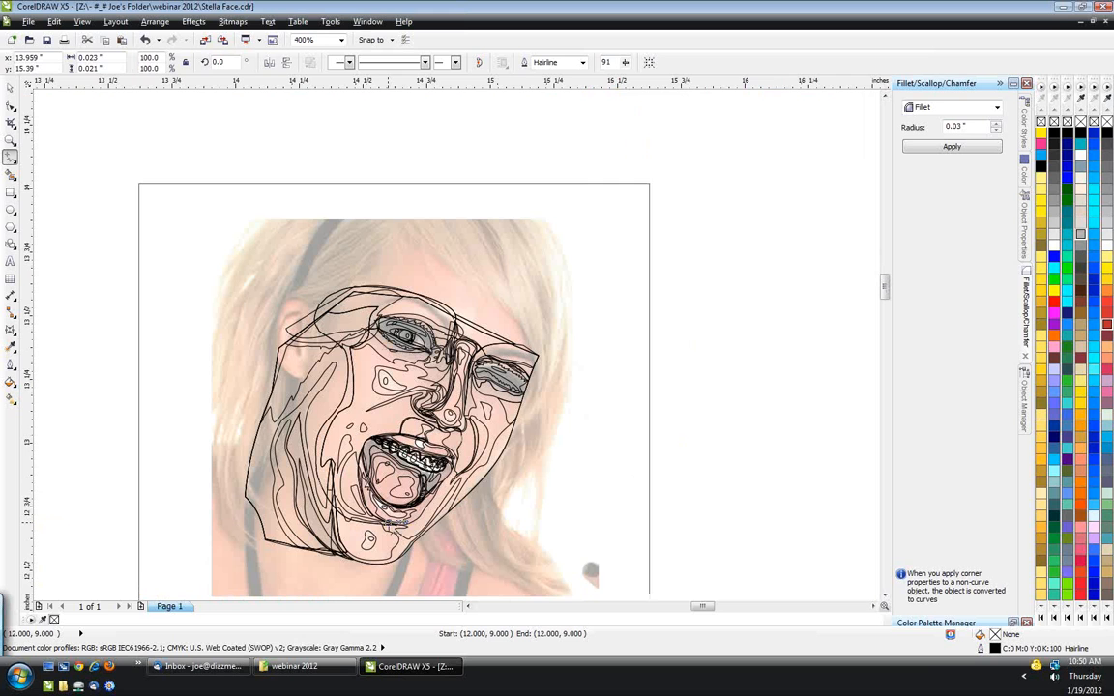
{"action": "left_click_drag", "start_coordinate": [432, 494], "coordinate": [405, 447]}
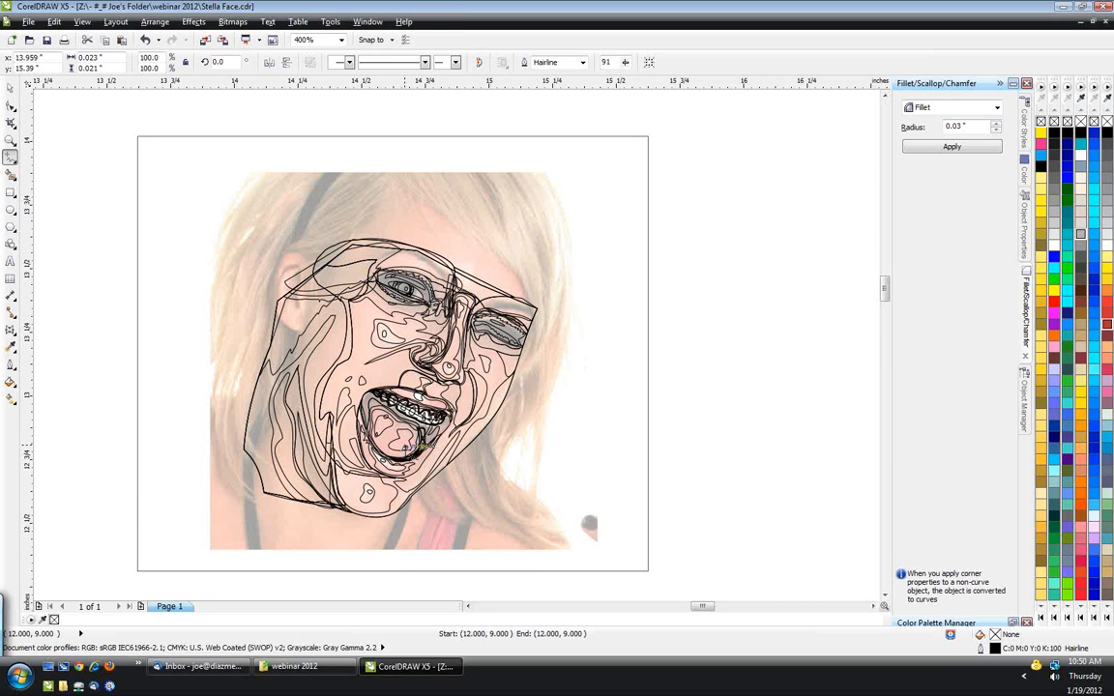
{"action": "scroll", "coordinate": [406, 447], "scroll_direction": "up", "scroll_amount": 1}
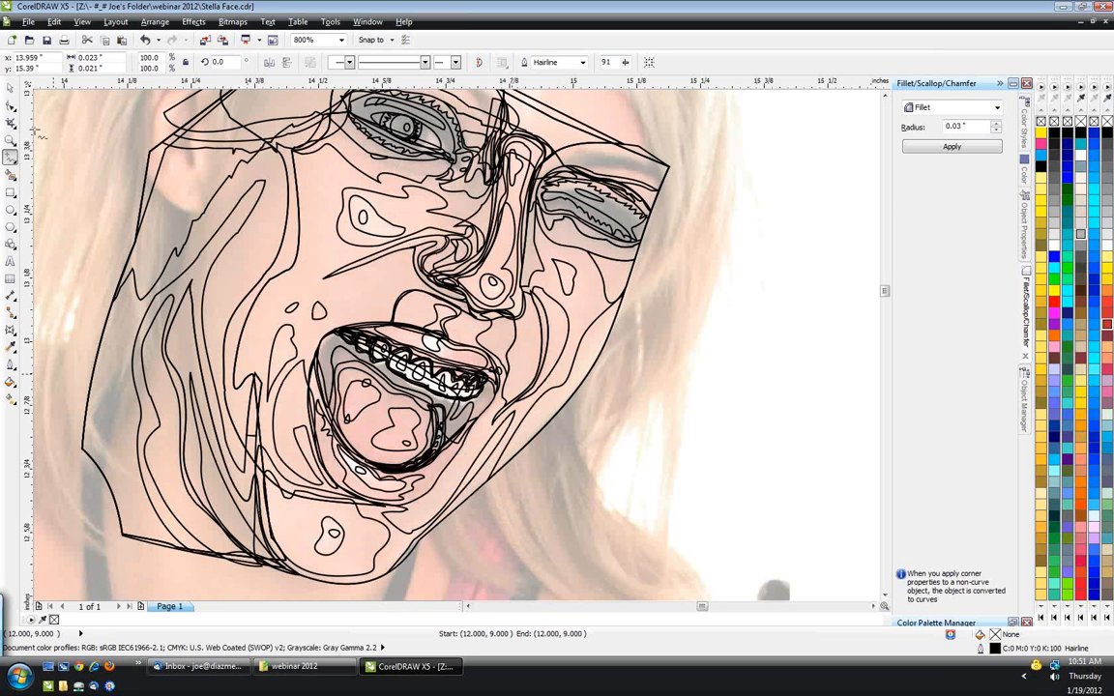
{"action": "left_click", "coordinate": [9, 83]}
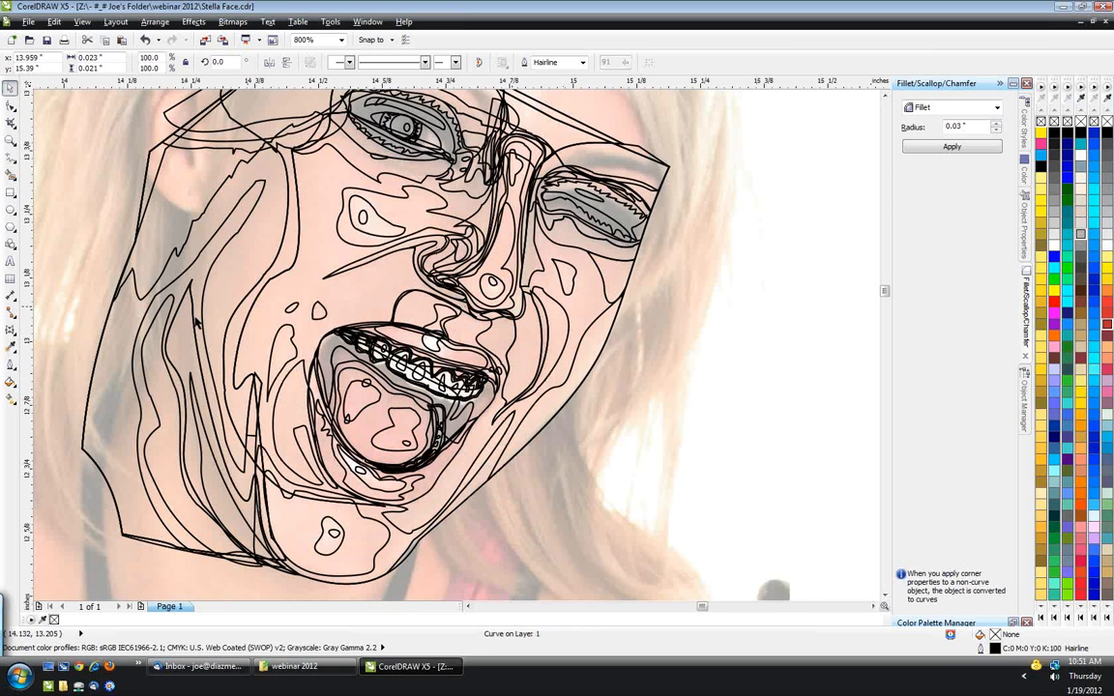
{"action": "scroll", "coordinate": [196, 324], "scroll_direction": "down", "scroll_amount": 2}
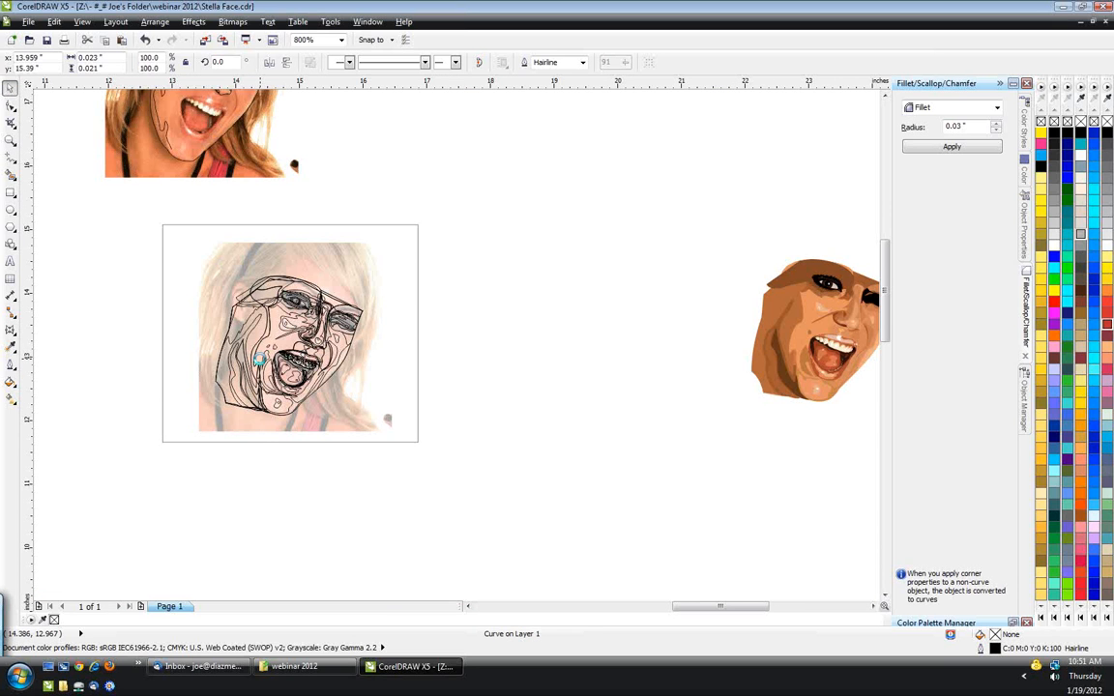
{"action": "scroll", "coordinate": [413, 394], "scroll_direction": "down", "scroll_amount": 4}
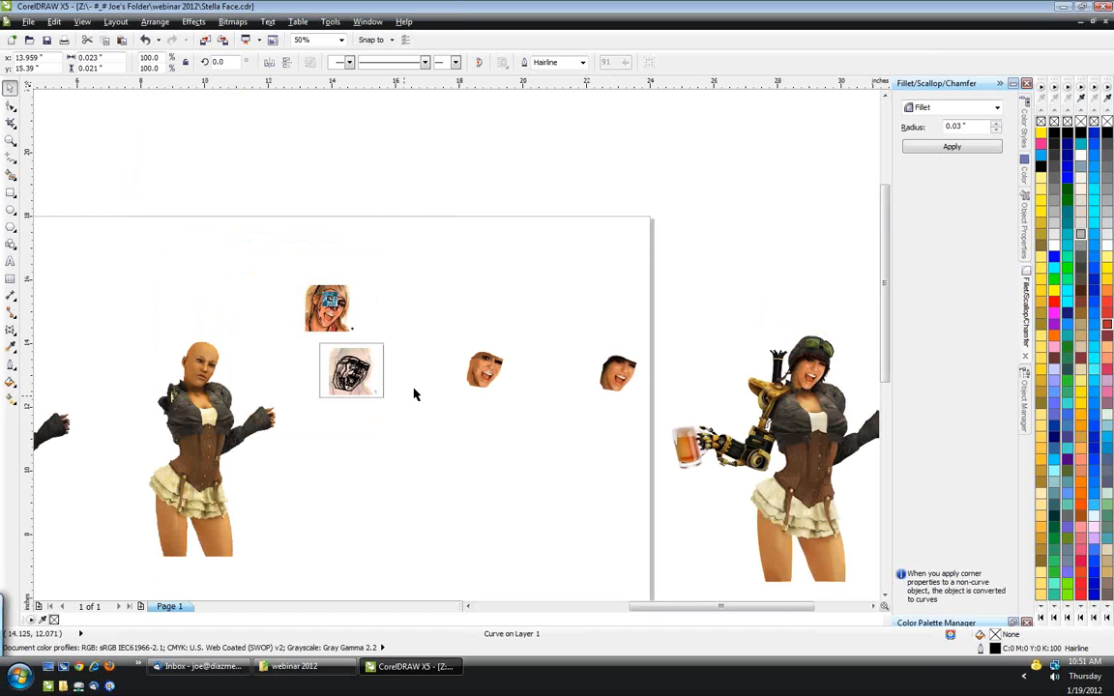
- Place a copy of the original photo beside the coloured vector face, between it and the outlined version
{"action": "scroll", "coordinate": [413, 394], "scroll_direction": "up", "scroll_amount": 1}
{"action": "left_click", "coordinate": [299, 325]}
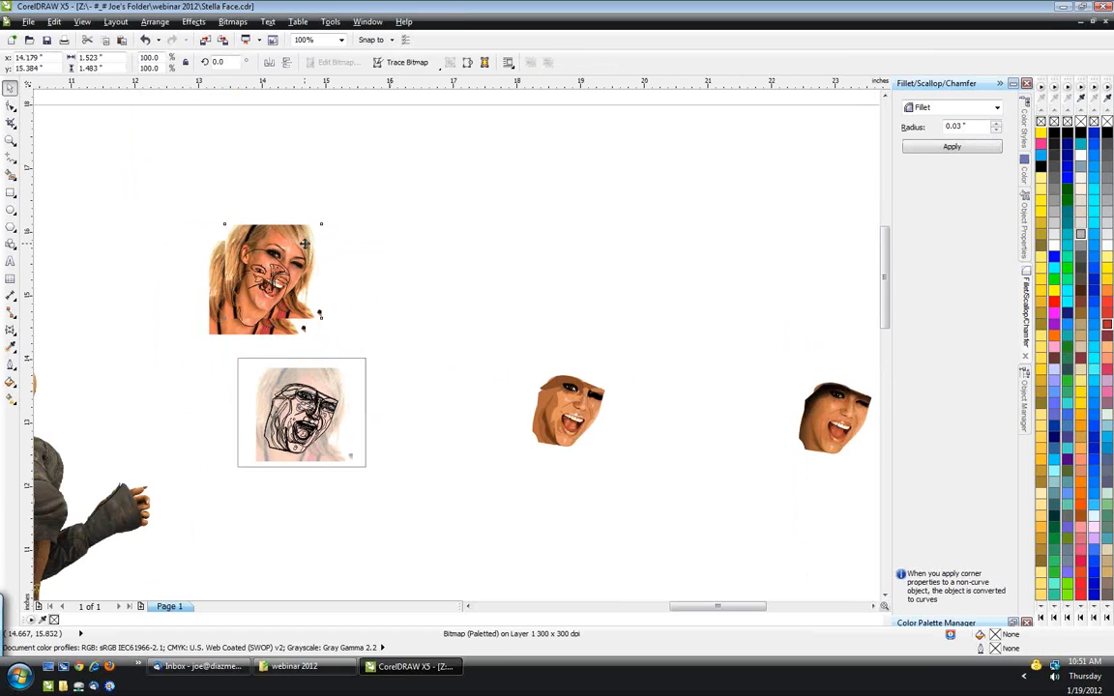
{"action": "left_click_drag", "start_coordinate": [318, 317], "coordinate": [488, 386]}
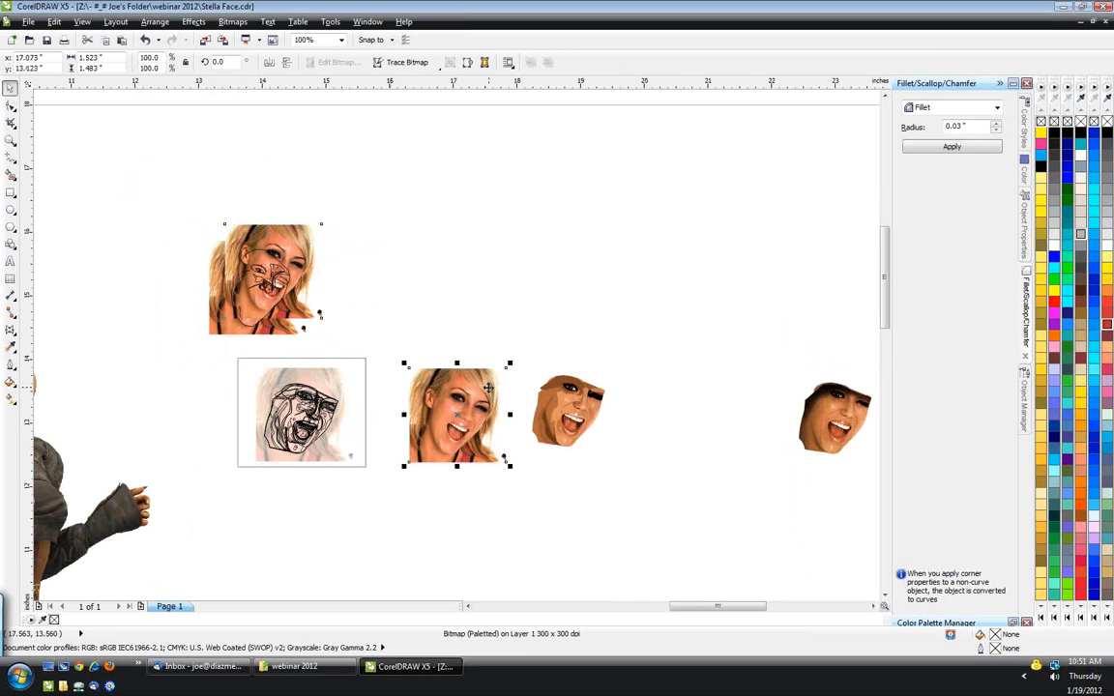
- Fill the main cheek shape with the skin tone #EE8464 sampled from the photo's cheek, and sample the lighter tone #F8A185
{"action": "scroll", "coordinate": [489, 388], "scroll_direction": "up", "scroll_amount": 1}
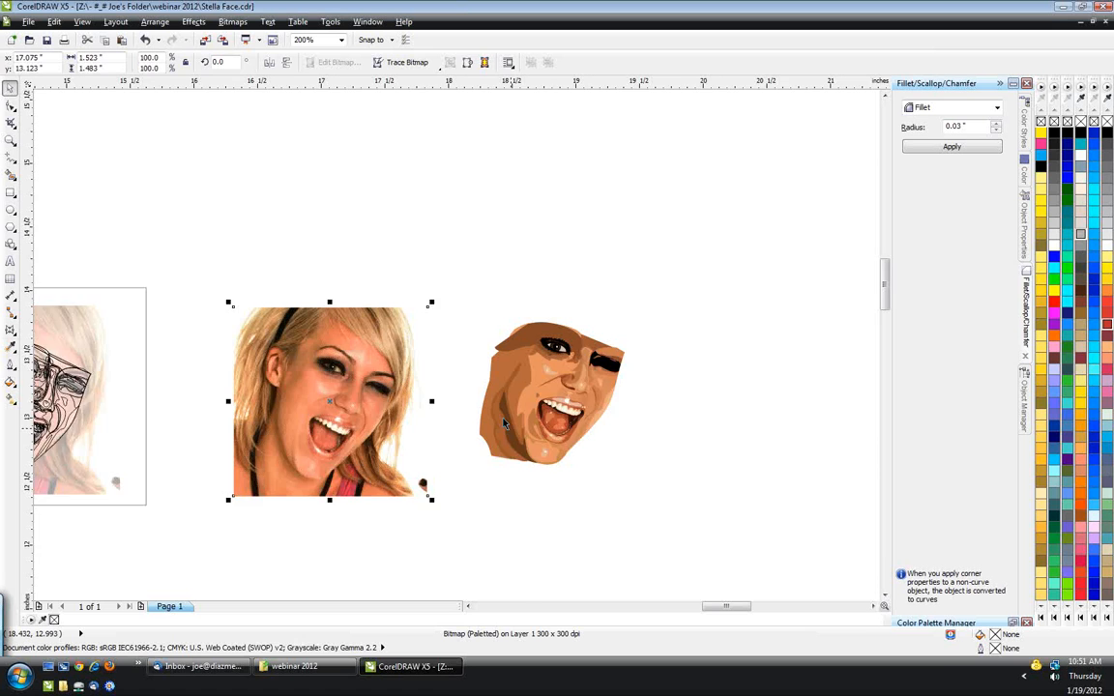
{"action": "scroll", "coordinate": [503, 423], "scroll_direction": "up", "scroll_amount": 1}
{"action": "left_click", "coordinate": [10, 349]}
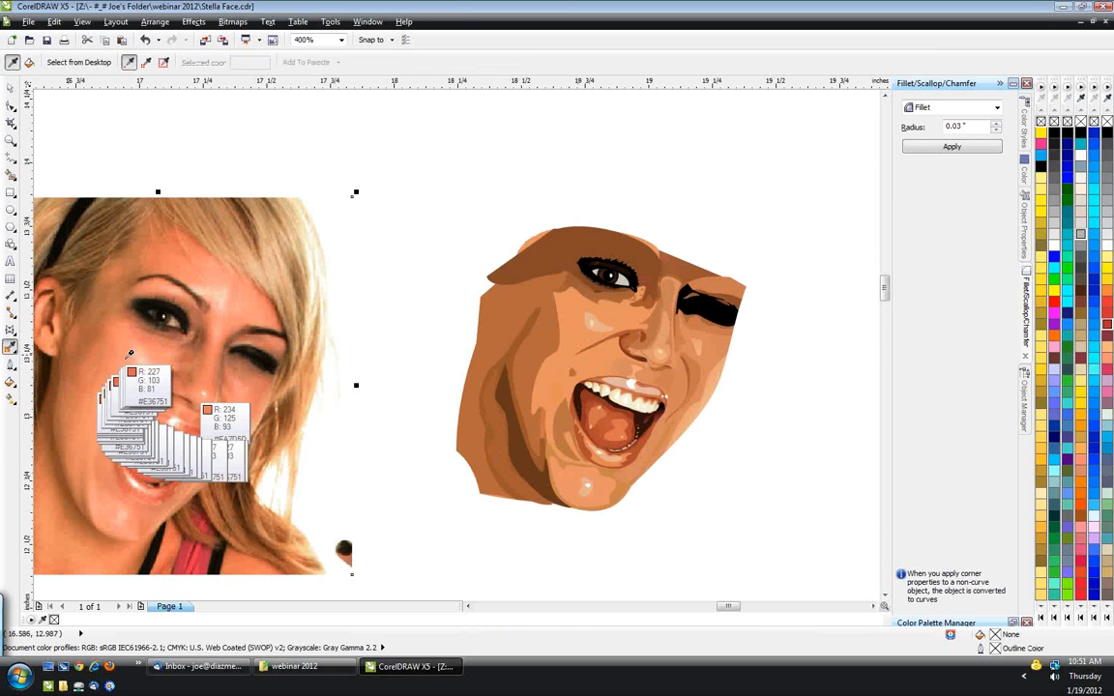
{"action": "left_click", "coordinate": [129, 354]}
{"action": "left_click", "coordinate": [569, 333]}
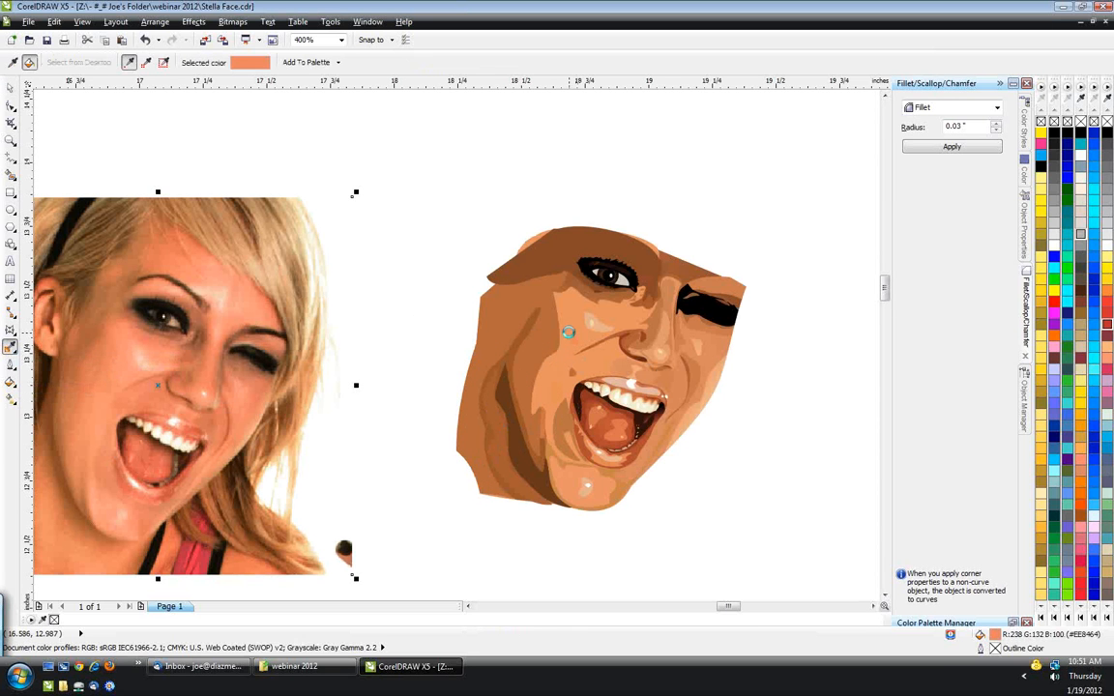
{"action": "left_click", "coordinate": [225, 398]}
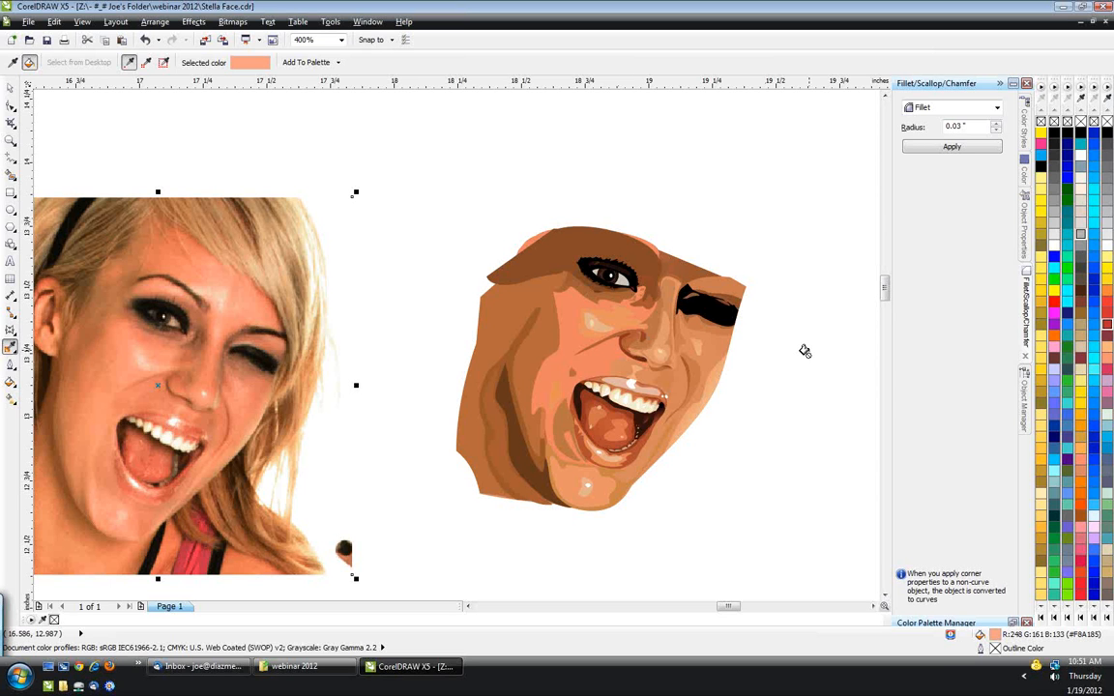
- Apply a linear gradient to the main cheek shape, running from its skin tone beside the nose to white at the outer cheek
{"action": "scroll", "coordinate": [805, 351], "scroll_direction": "up", "scroll_amount": 1}
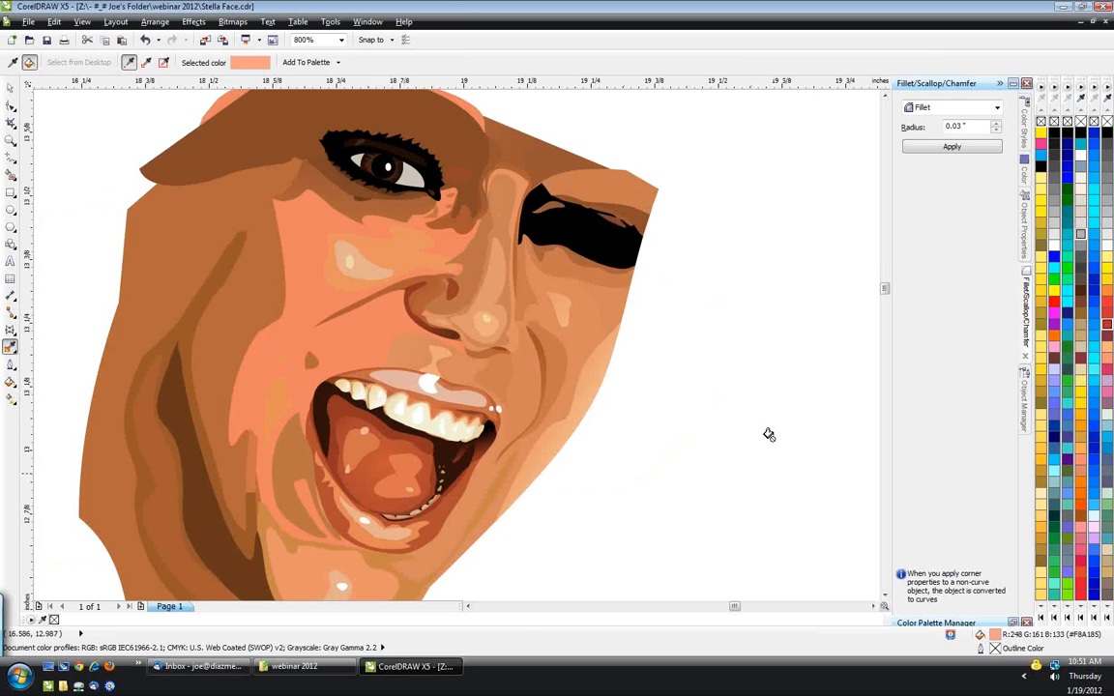
{"action": "scroll", "coordinate": [769, 435], "scroll_direction": "down", "scroll_amount": 1}
{"action": "key", "text": "z"}
{"action": "left_click_drag", "start_coordinate": [401, 208], "coordinate": [688, 562]}
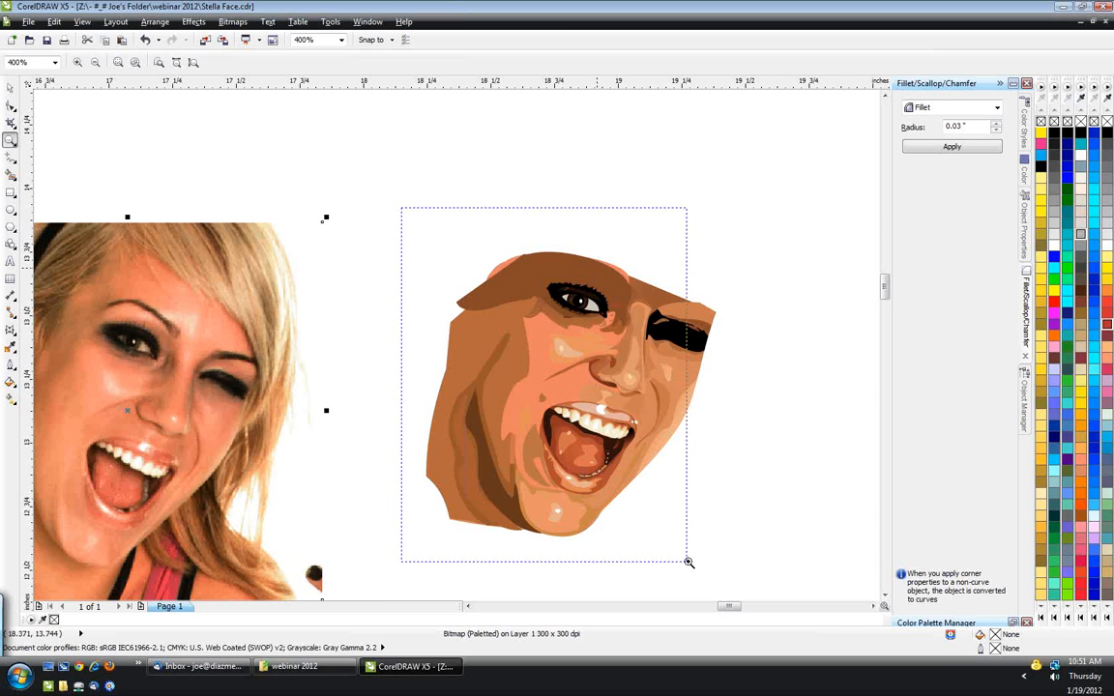
{"action": "scroll", "coordinate": [115, 397], "scroll_direction": "down", "scroll_amount": 1}
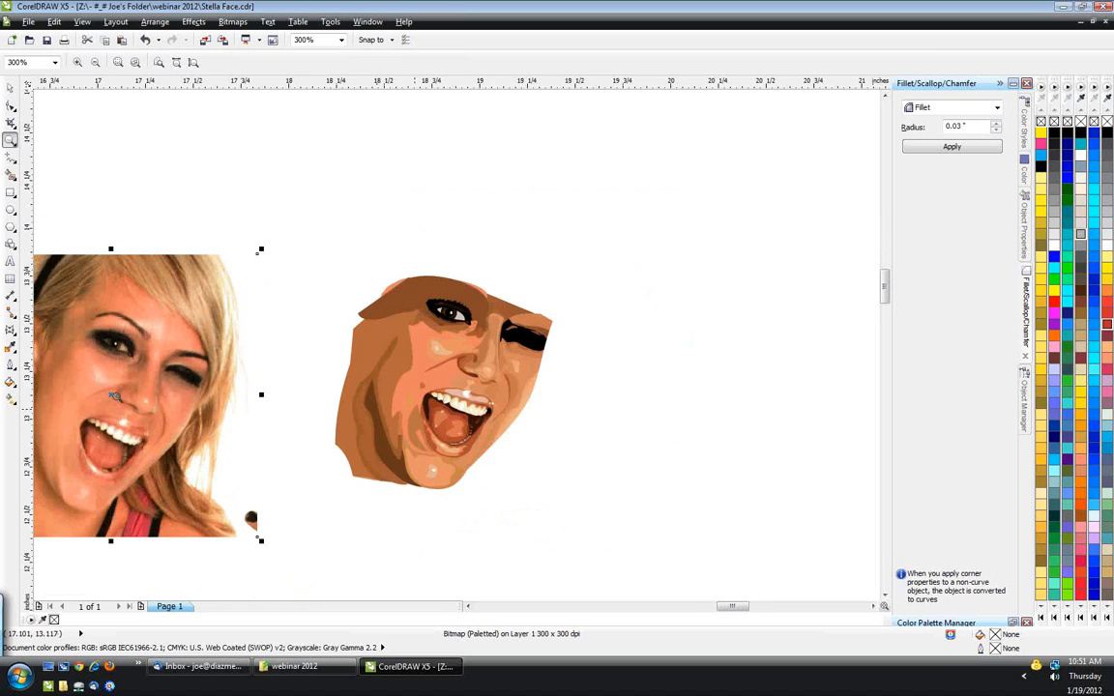
{"action": "scroll", "coordinate": [459, 431], "scroll_direction": "up", "scroll_amount": 1}
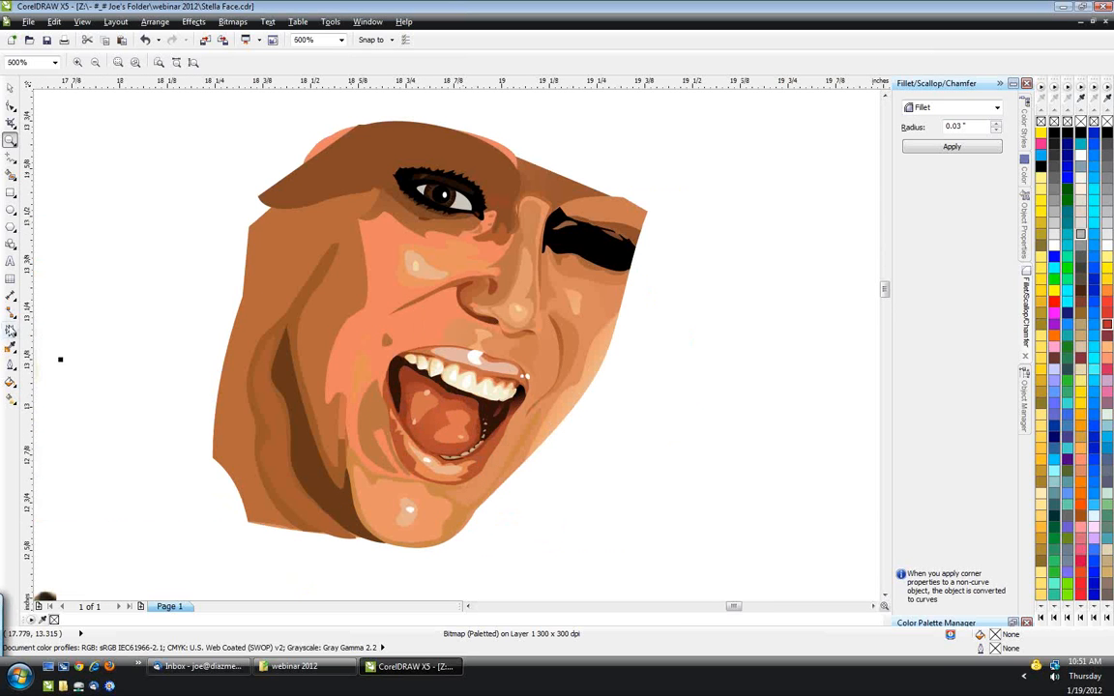
{"action": "left_click", "coordinate": [11, 400]}
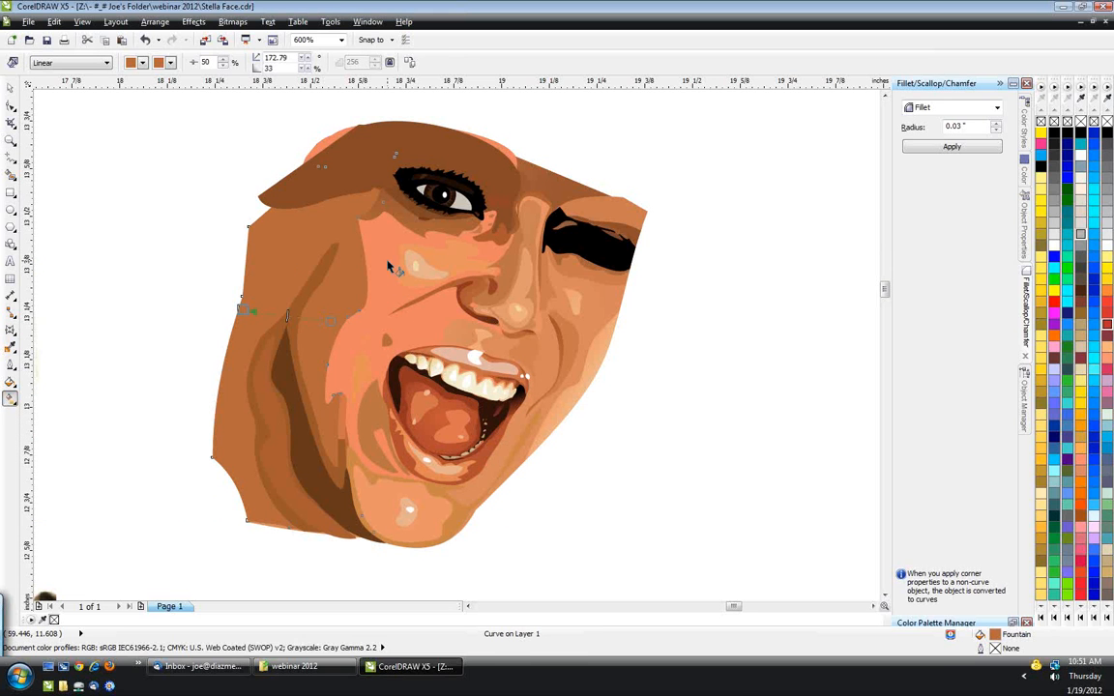
{"action": "left_click", "coordinate": [391, 296]}
{"action": "left_click_drag", "start_coordinate": [425, 311], "coordinate": [340, 293]}
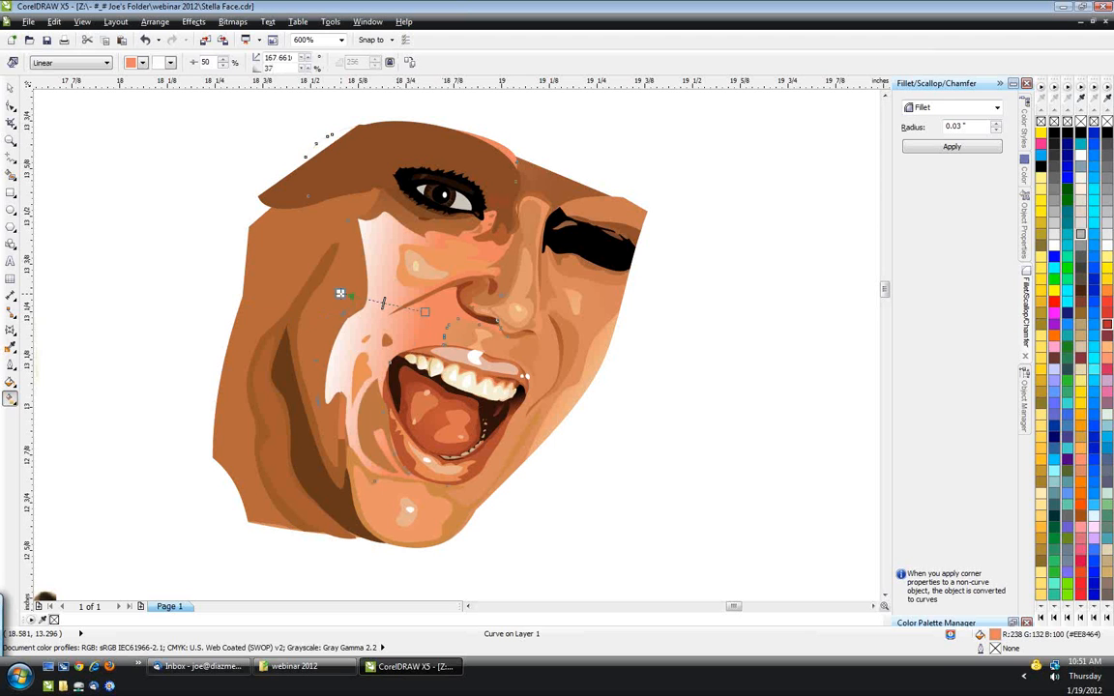
- Shift the cheek gradient's start closer to the nose and bring its white end inward over the cheek
{"action": "scroll", "coordinate": [397, 306], "scroll_direction": "up", "scroll_amount": 2}
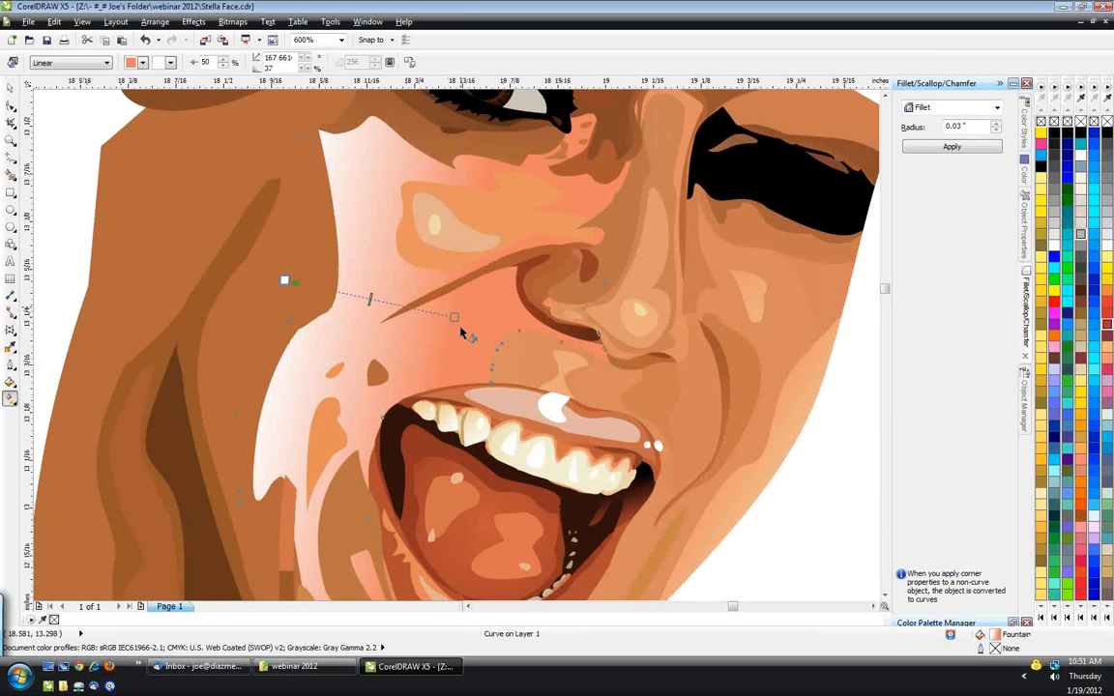
{"action": "left_click_drag", "start_coordinate": [454, 316], "coordinate": [481, 318]}
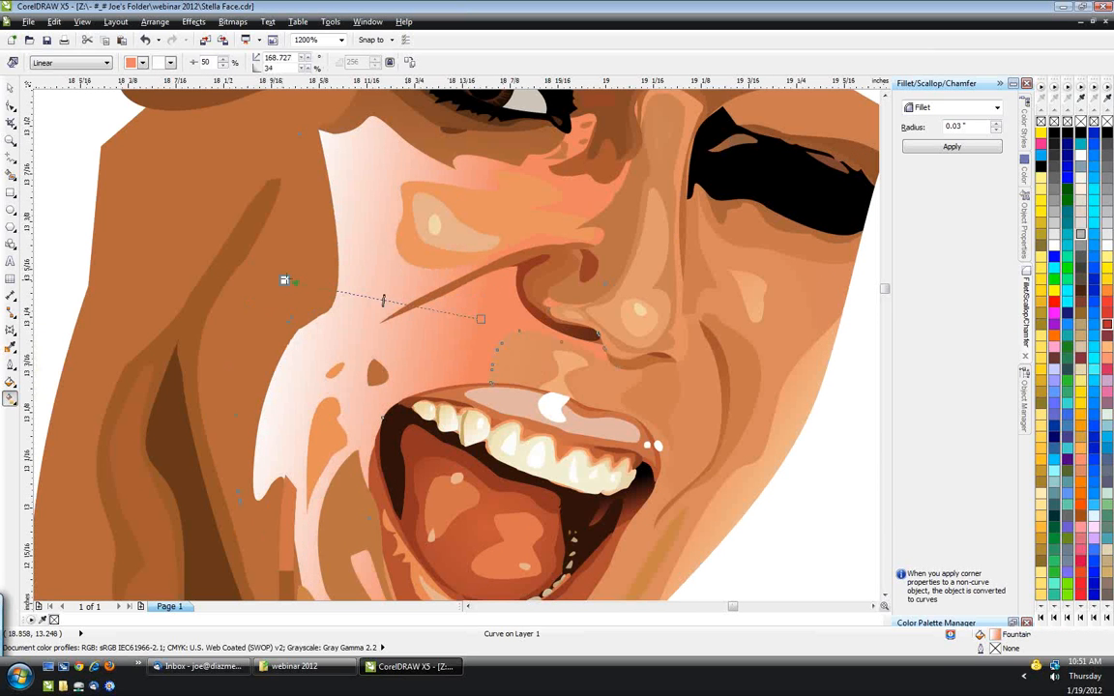
{"action": "left_click_drag", "start_coordinate": [284, 281], "coordinate": [376, 272]}
- Try a shorter gradient across the upper cheek and another on the skin shape above the upper lip
{"action": "left_click_drag", "start_coordinate": [525, 214], "coordinate": [443, 241]}
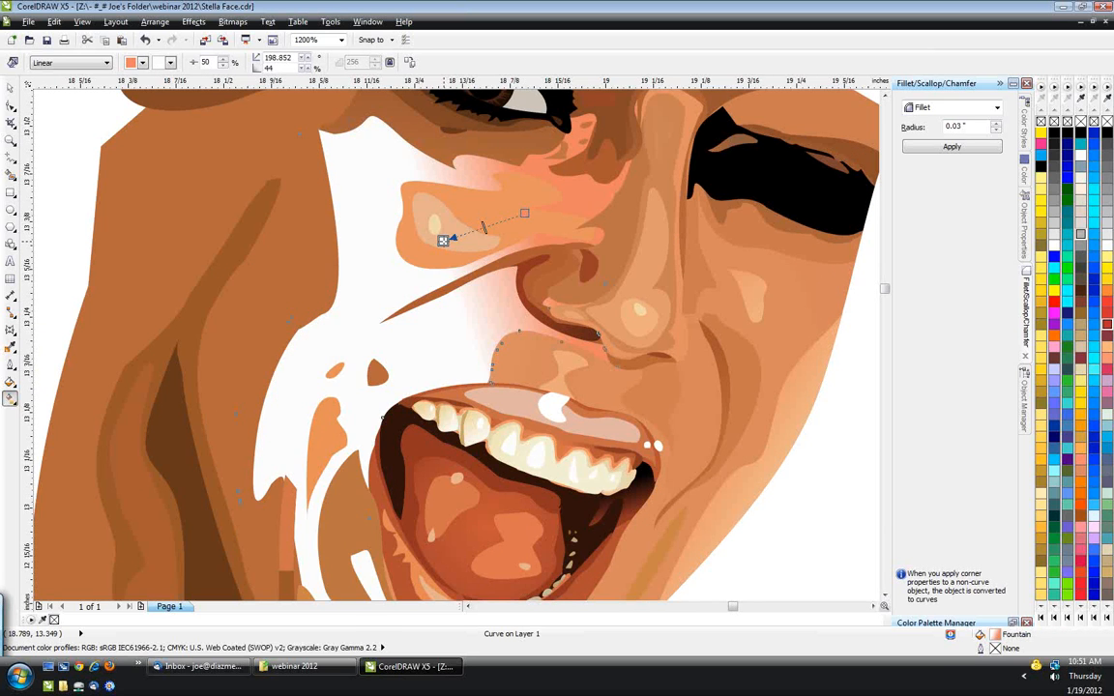
{"action": "left_click", "coordinate": [513, 361]}
{"action": "left_click", "coordinate": [594, 378]}
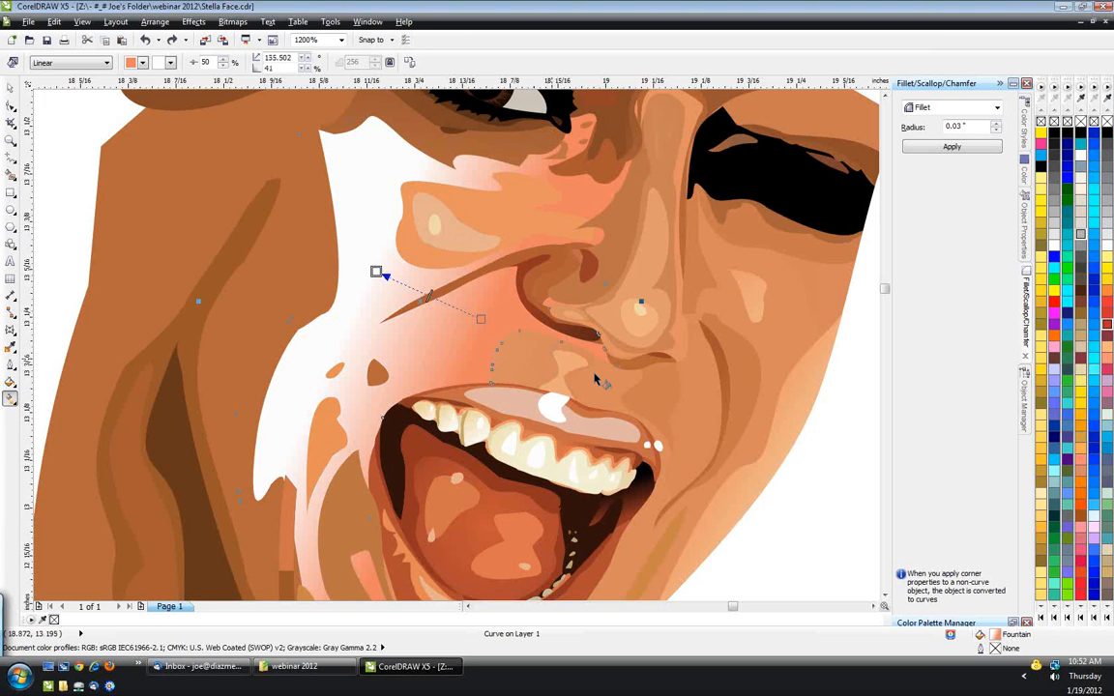
{"action": "left_click", "coordinate": [523, 362]}
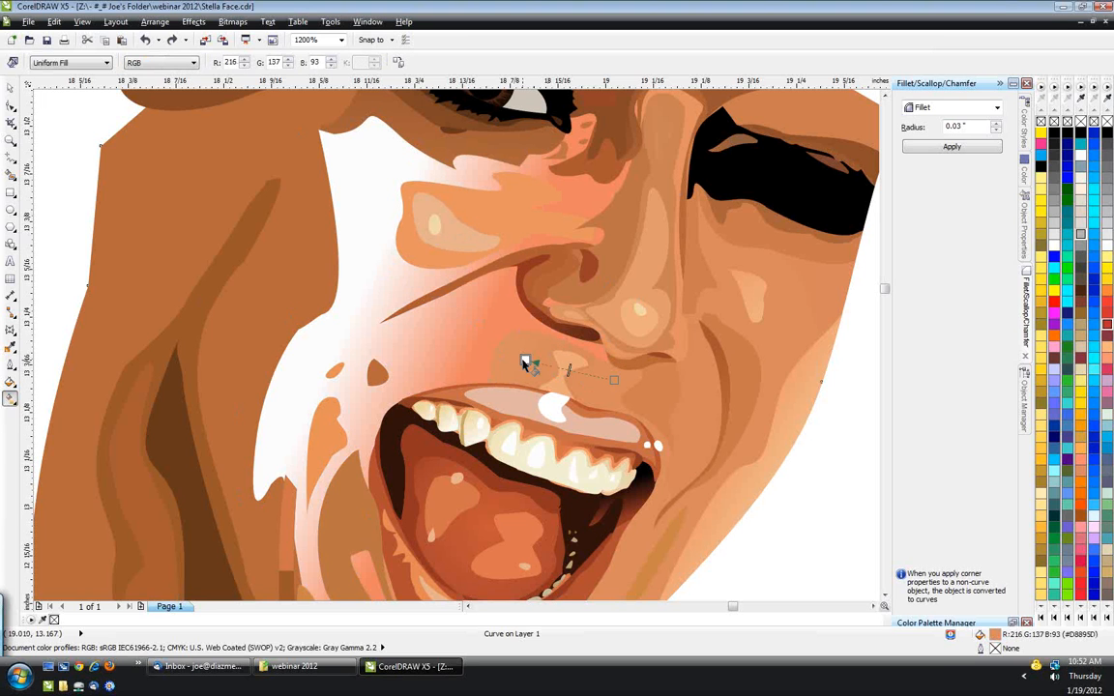
{"action": "left_click_drag", "start_coordinate": [523, 361], "coordinate": [525, 359]}
{"action": "left_click", "coordinate": [531, 357]}
- Reposition the outer end of the main cheek gradient and recolour it from white to the brown sampled from the adjoining outer face shape
{"action": "left_click", "coordinate": [361, 321]}
{"action": "left_click_drag", "start_coordinate": [376, 272], "coordinate": [354, 265]}
{"action": "left_click", "coordinate": [354, 265]}
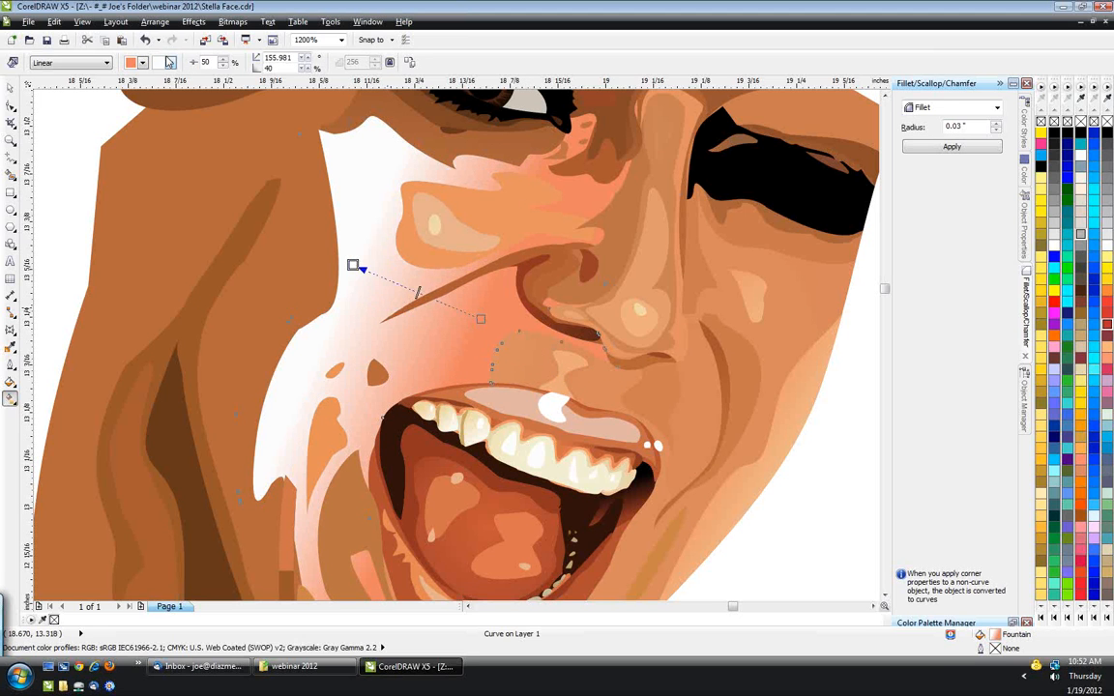
{"action": "left_click", "coordinate": [153, 60]}
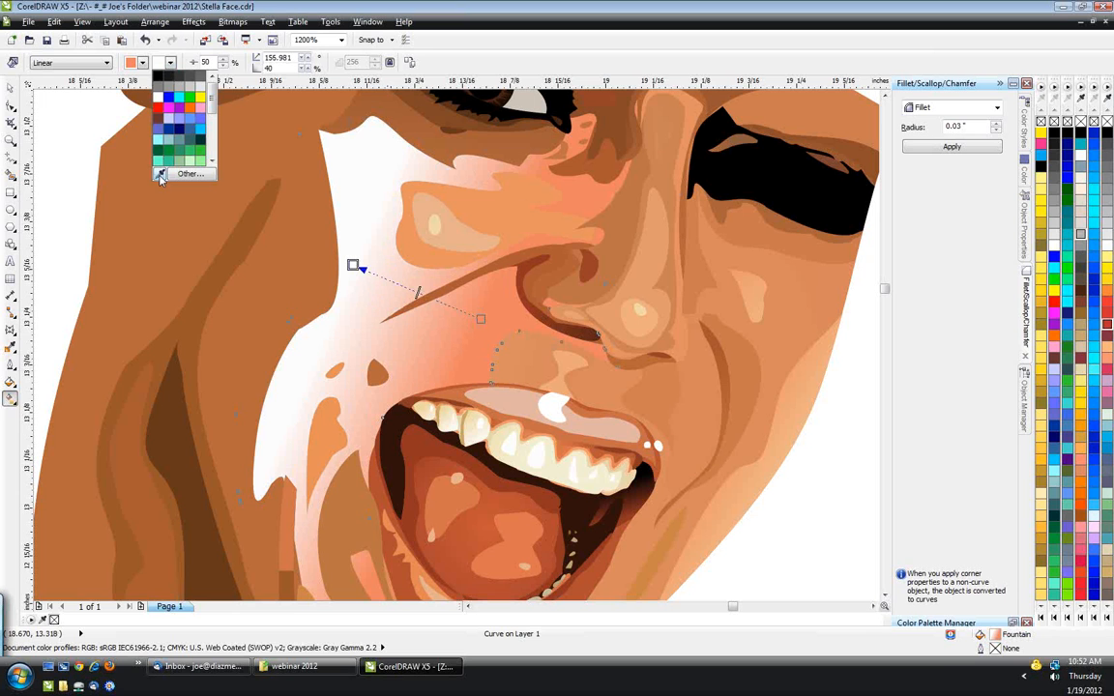
{"action": "left_click", "coordinate": [174, 56]}
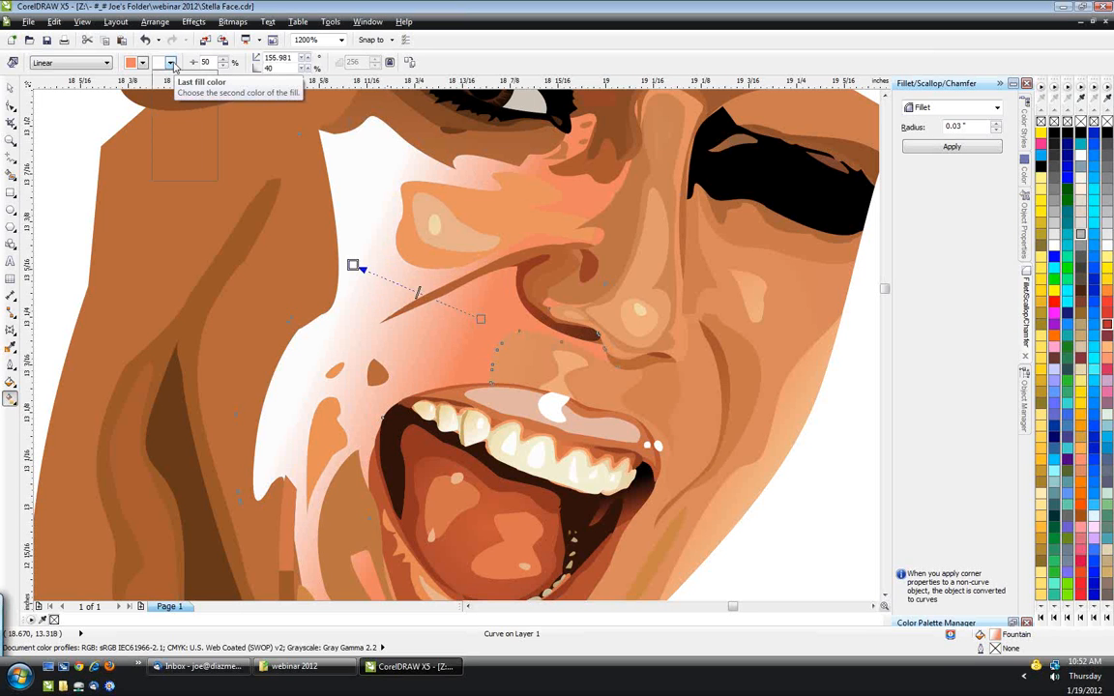
{"action": "left_click", "coordinate": [172, 62]}
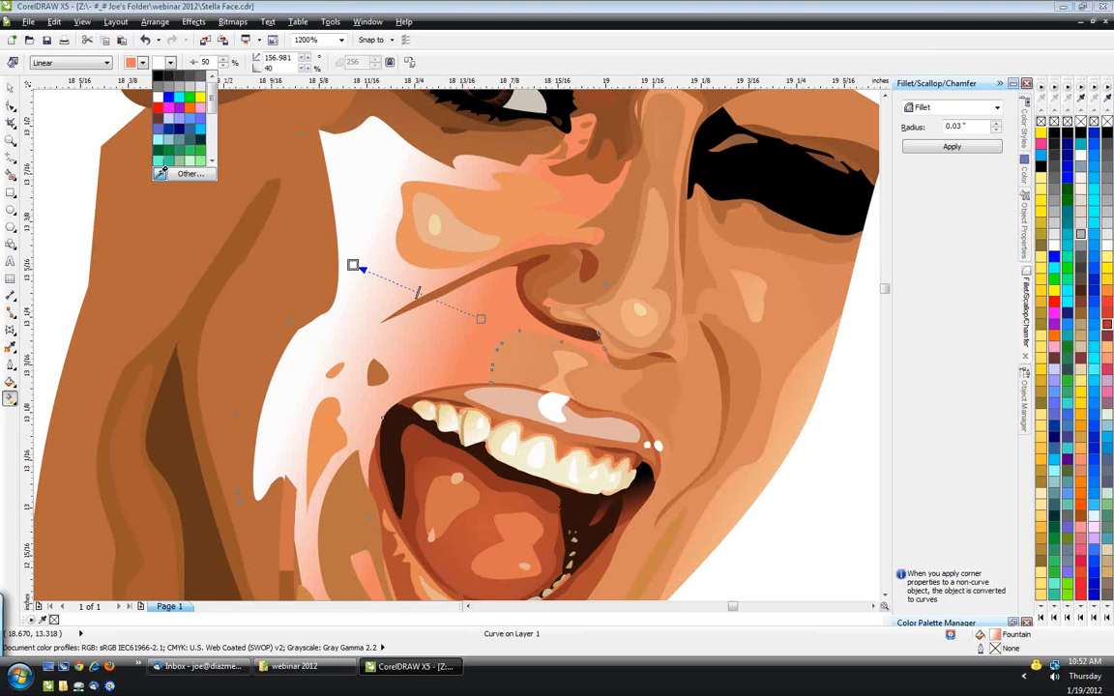
{"action": "left_click", "coordinate": [161, 176]}
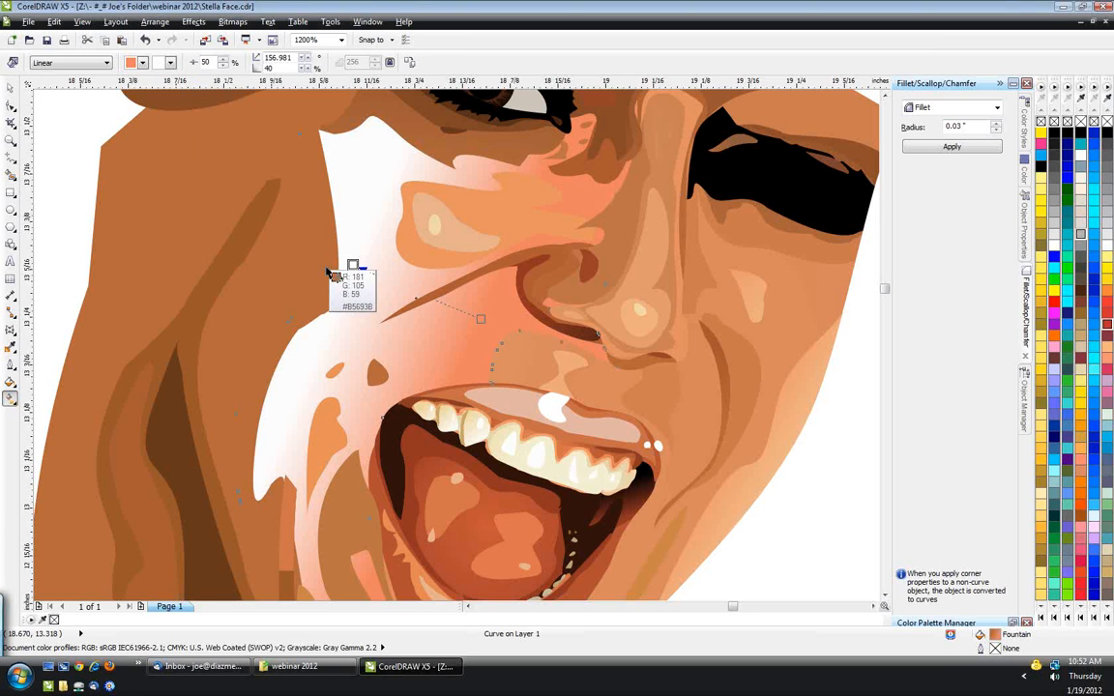
{"action": "left_click", "coordinate": [332, 263]}
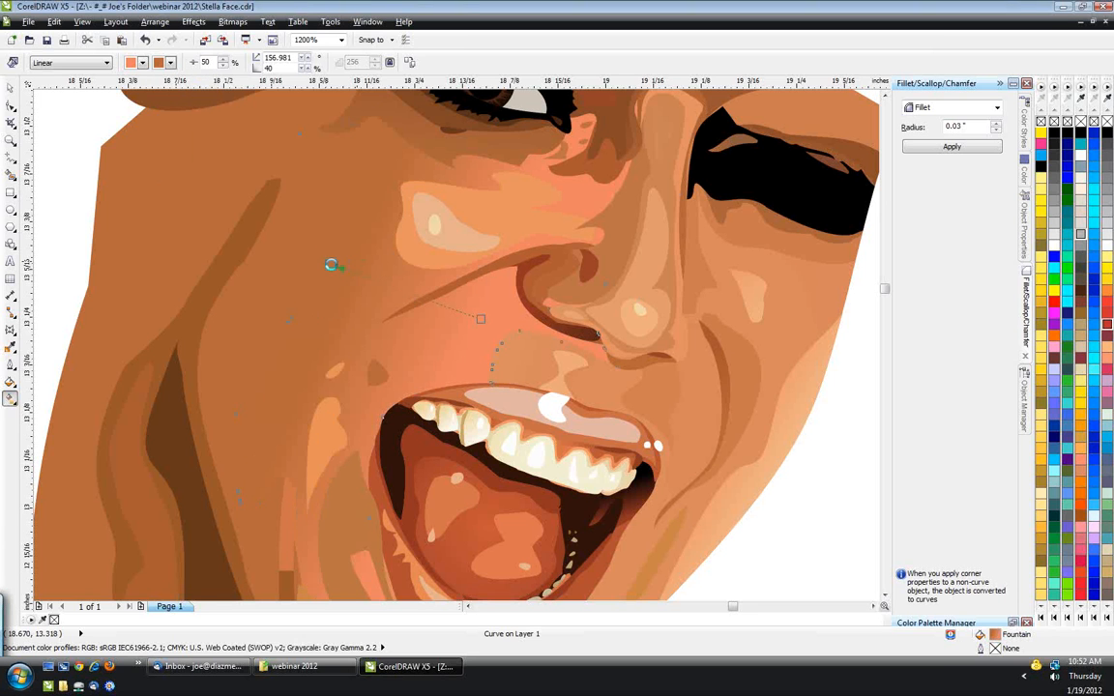
- Extend the main cheek gradient's brown end farther out over the outer cheek and fine-tune its direction
{"action": "left_click_drag", "start_coordinate": [332, 264], "coordinate": [300, 259]}
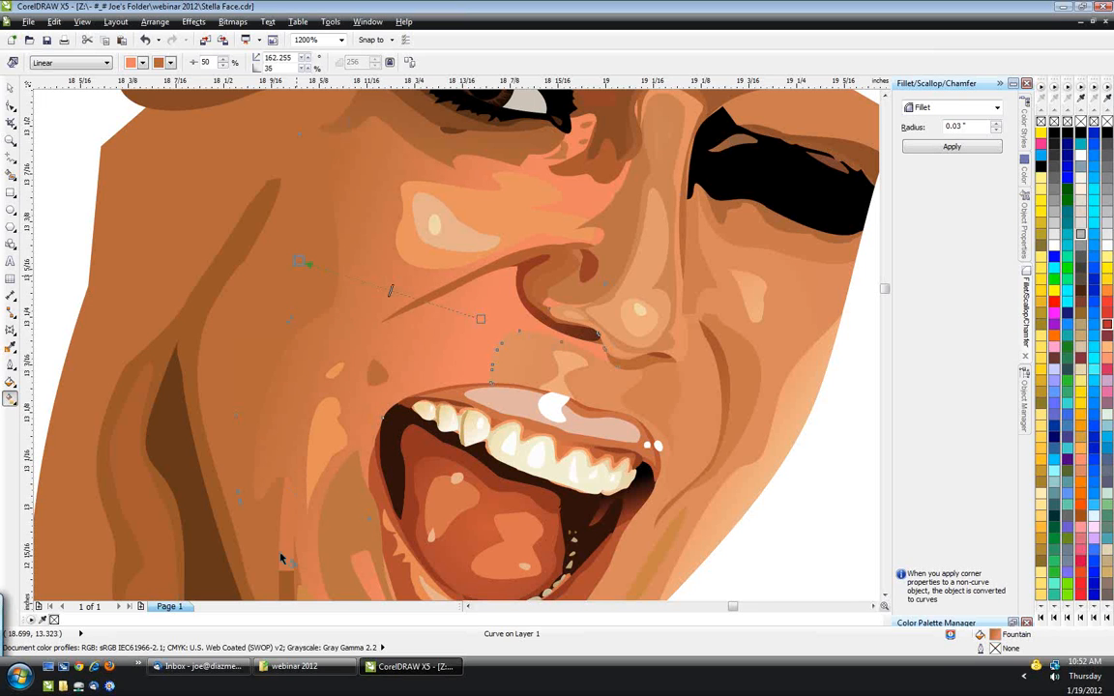
{"action": "left_click_drag", "start_coordinate": [299, 261], "coordinate": [294, 251]}
{"action": "left_click_drag", "start_coordinate": [349, 259], "coordinate": [322, 259]}
{"action": "scroll", "coordinate": [354, 329], "scroll_direction": "down", "scroll_amount": 1}
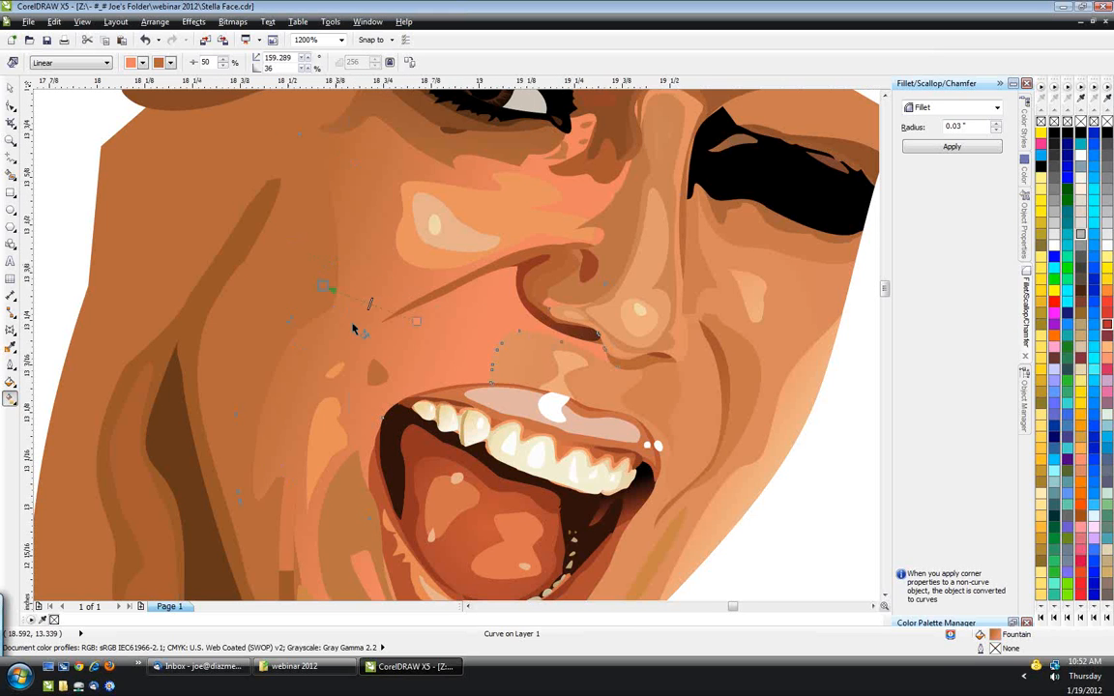
{"action": "scroll", "coordinate": [341, 303], "scroll_direction": "up", "scroll_amount": 1}
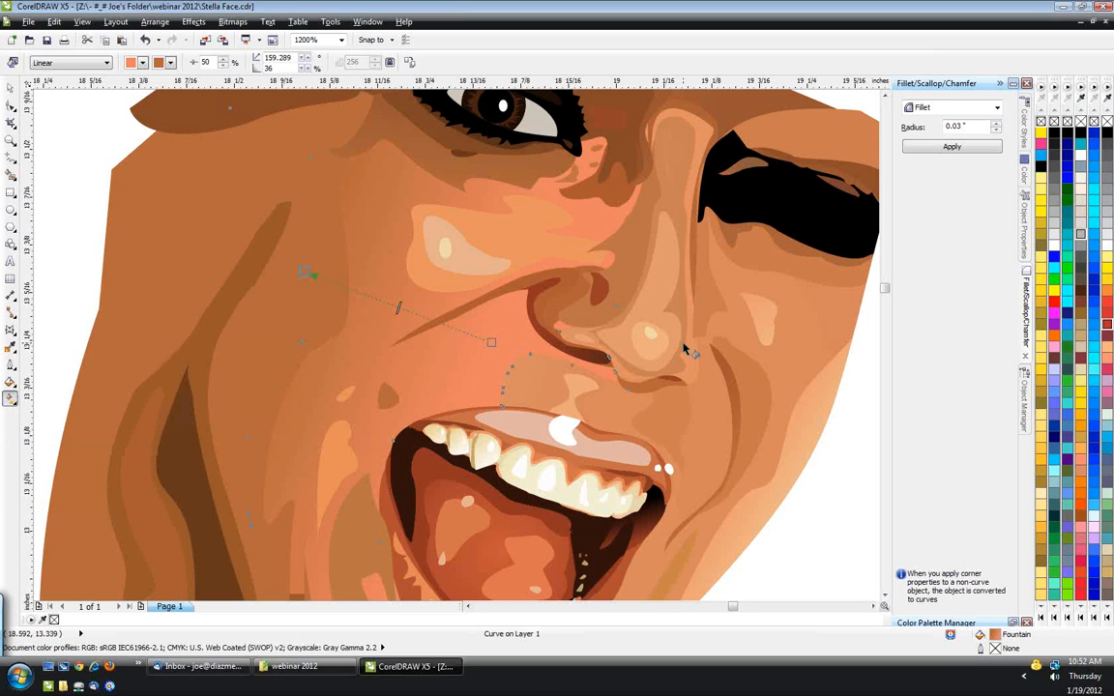
- Change the nose-tip highlight's fill to a radial gradient with #EFD7A8, sampled from the small inner highlight, as its centre colour
{"action": "scroll", "coordinate": [683, 344], "scroll_direction": "up", "scroll_amount": 1}
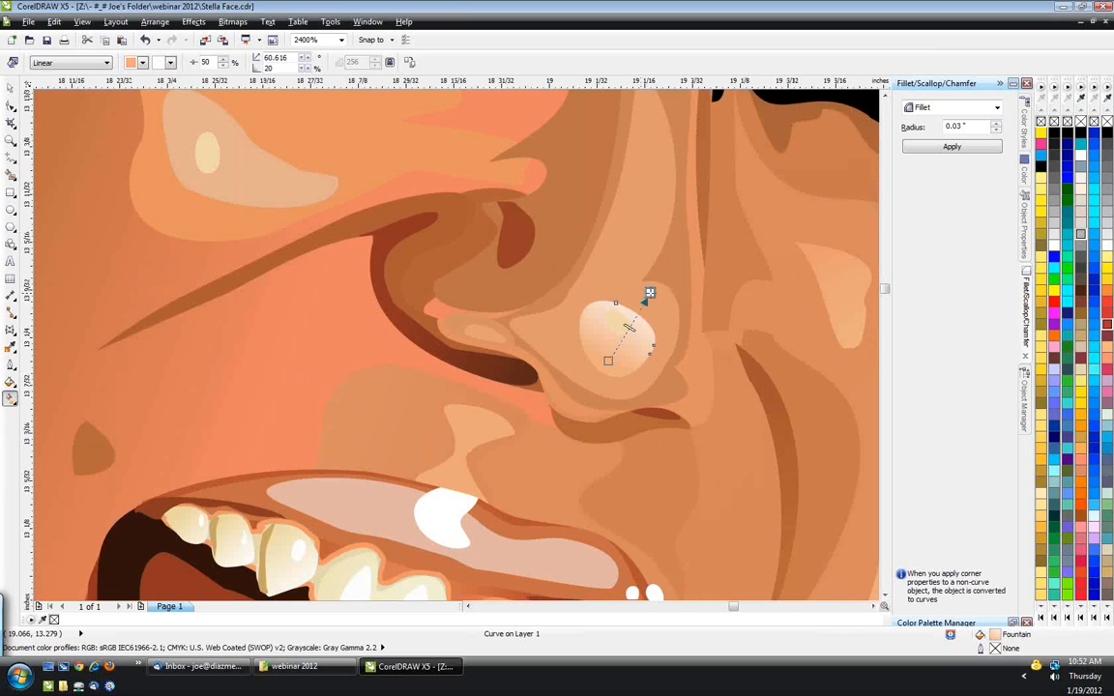
{"action": "left_click", "coordinate": [96, 62]}
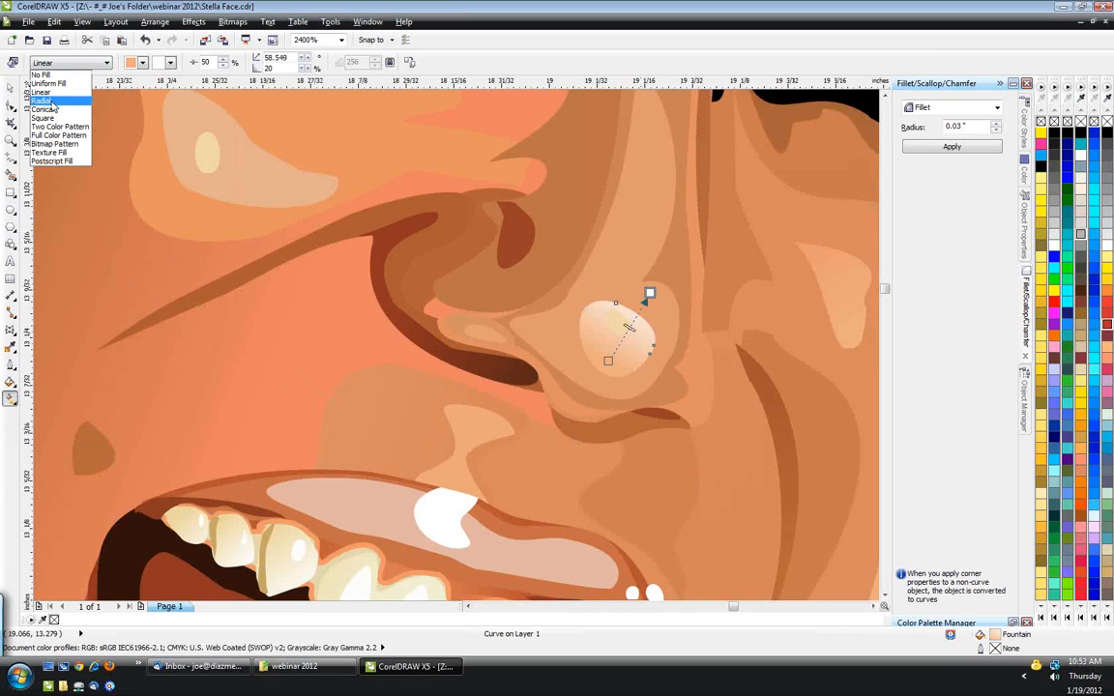
{"action": "left_click", "coordinate": [52, 102]}
{"action": "mouse_move", "coordinate": [609, 336]}
{"action": "left_mouse_down"}
{"action": "mouse_move", "coordinate": [615, 319]}
{"action": "mouse_move", "coordinate": [608, 355]}
{"action": "left_mouse_up"}
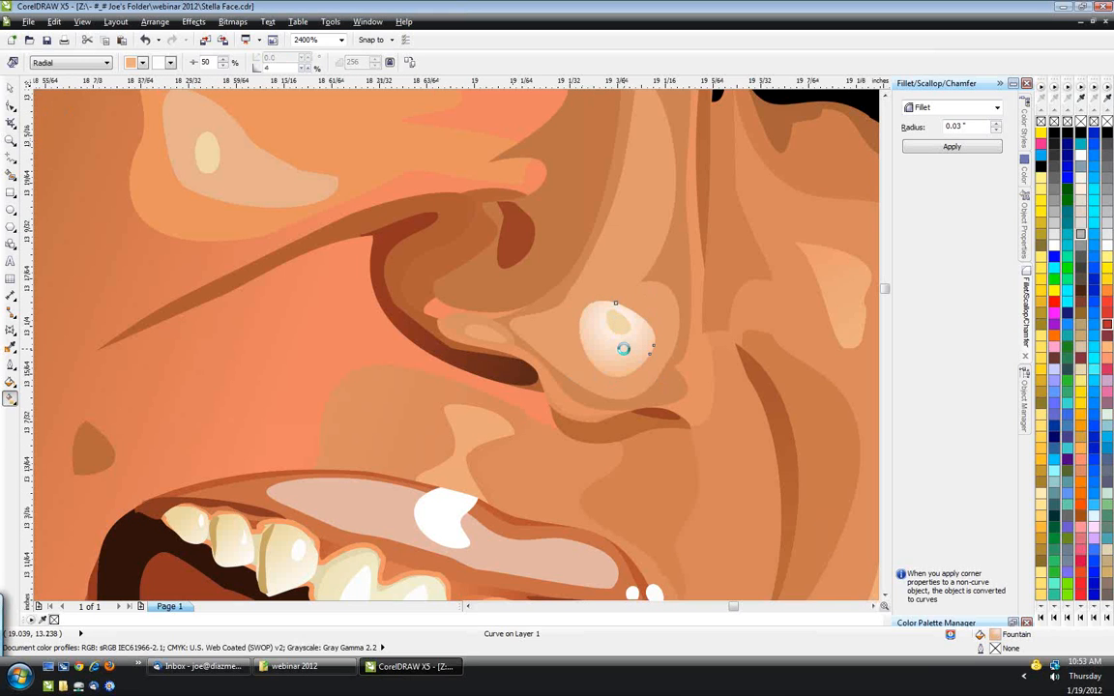
{"action": "scroll", "coordinate": [624, 348], "scroll_direction": "up", "scroll_amount": 2}
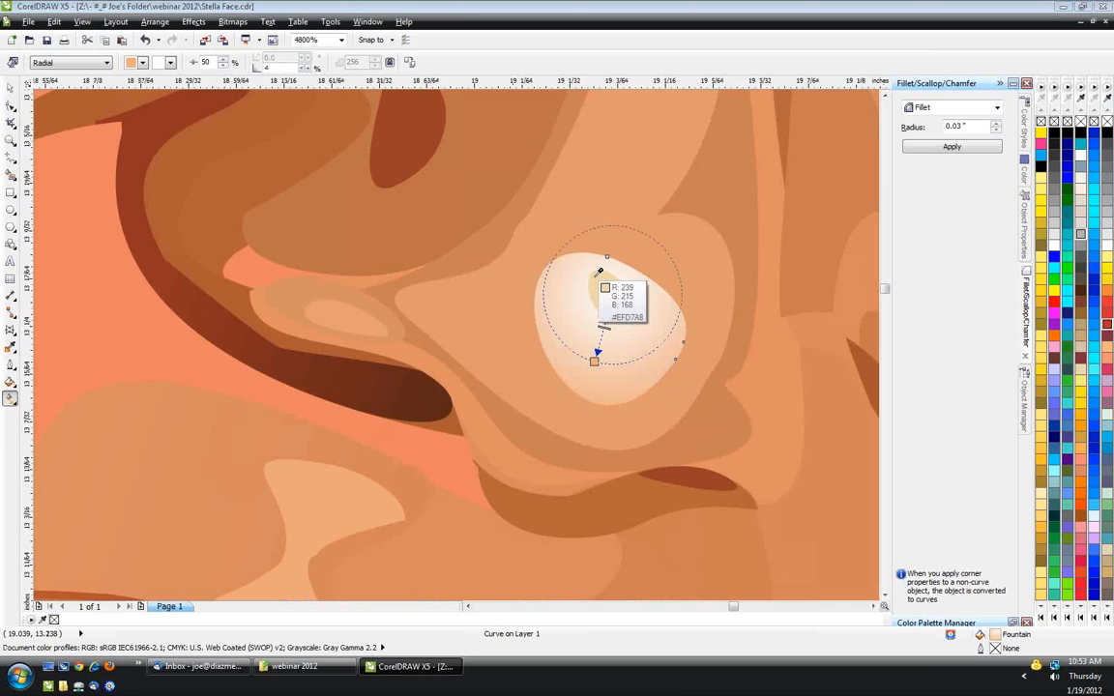
- Give the small inner highlight on the nose tip a radial gradient with a white centre
{"action": "key", "text": "space"}
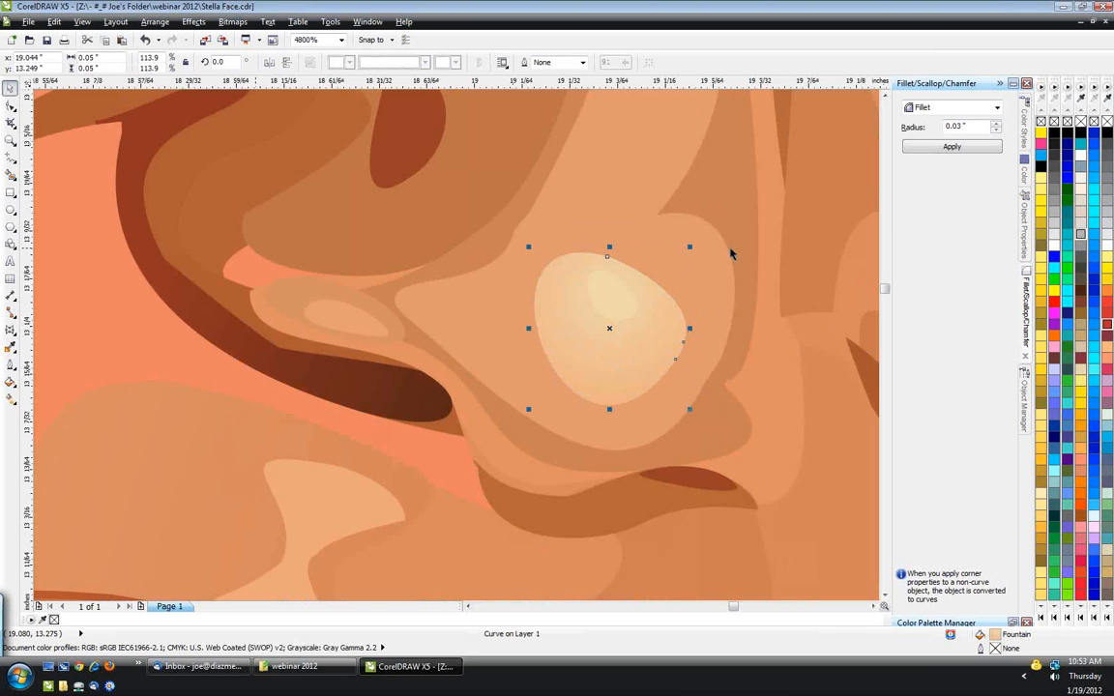
{"action": "left_click", "coordinate": [622, 287]}
{"action": "left_click", "coordinate": [10, 398]}
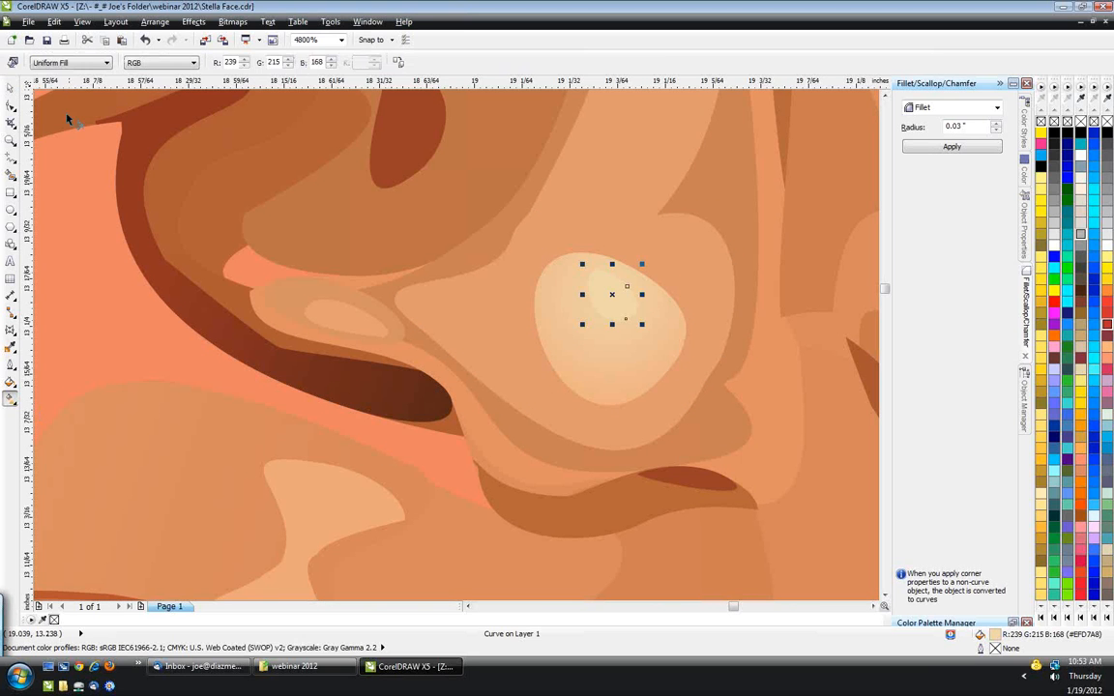
{"action": "left_click", "coordinate": [69, 62]}
{"action": "left_click", "coordinate": [58, 98]}
{"action": "mouse_move", "coordinate": [612, 294]}
{"action": "left_mouse_down"}
{"action": "mouse_move", "coordinate": [621, 282]}
{"action": "mouse_move", "coordinate": [628, 299]}
{"action": "left_mouse_up"}
{"action": "left_click", "coordinate": [625, 348]}
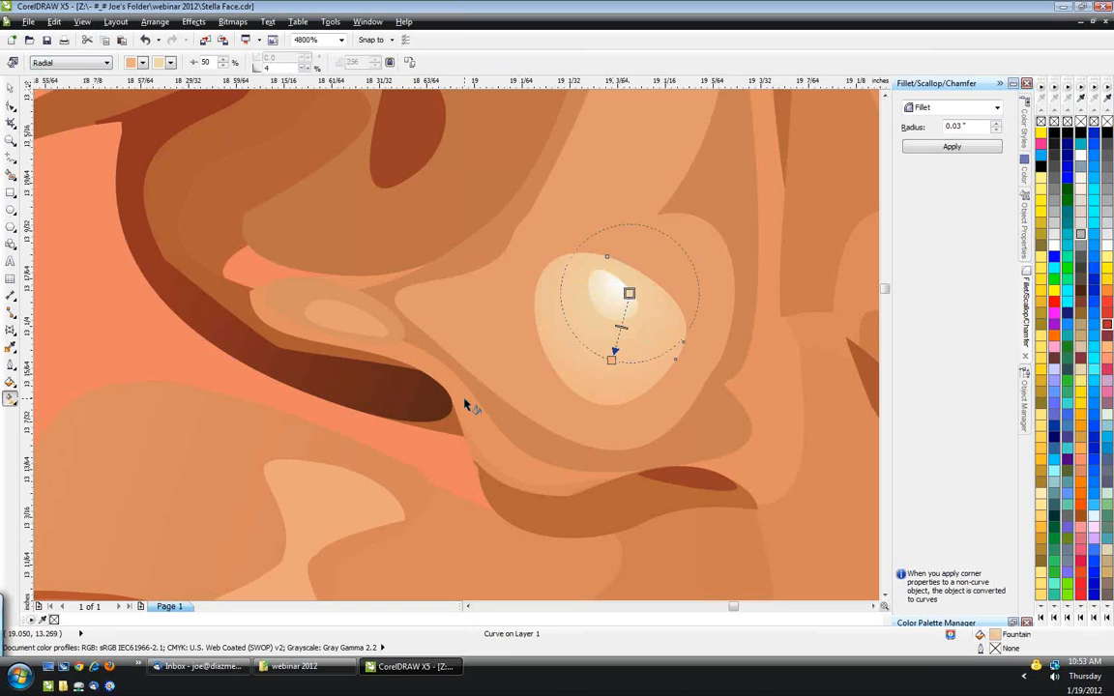
- Apply a radial gradient to the light nose shape around the tip, centred on the tip with a tan sampled from its highlight
{"action": "scroll", "coordinate": [464, 398], "scroll_direction": "down", "scroll_amount": 1}
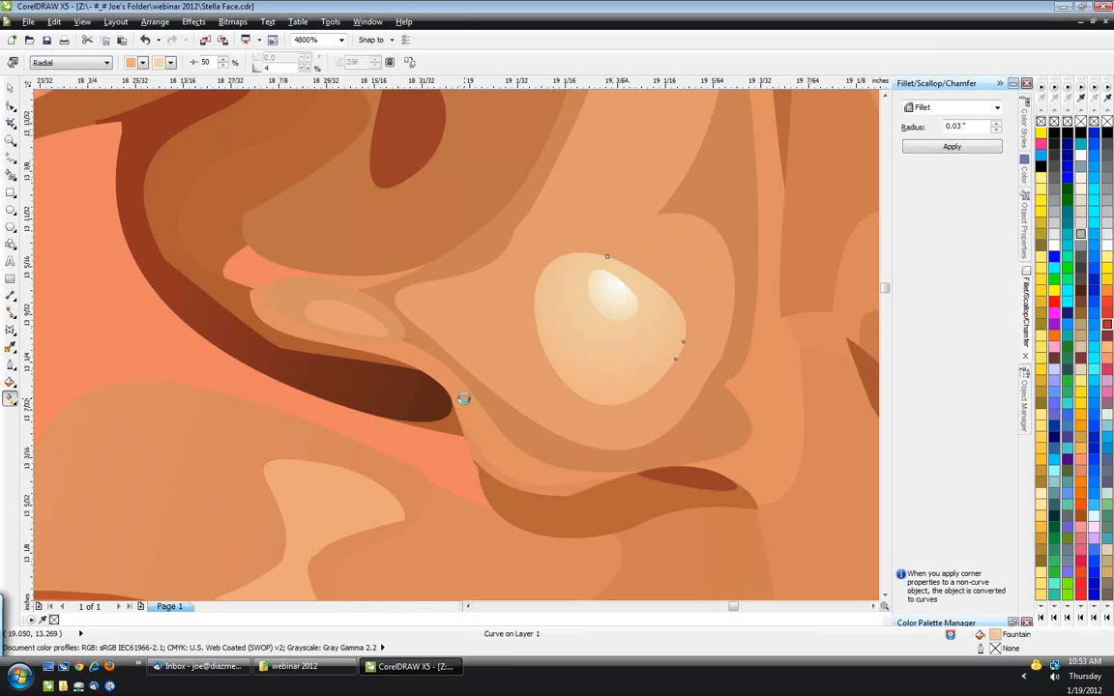
{"action": "scroll", "coordinate": [464, 399], "scroll_direction": "down", "scroll_amount": 1}
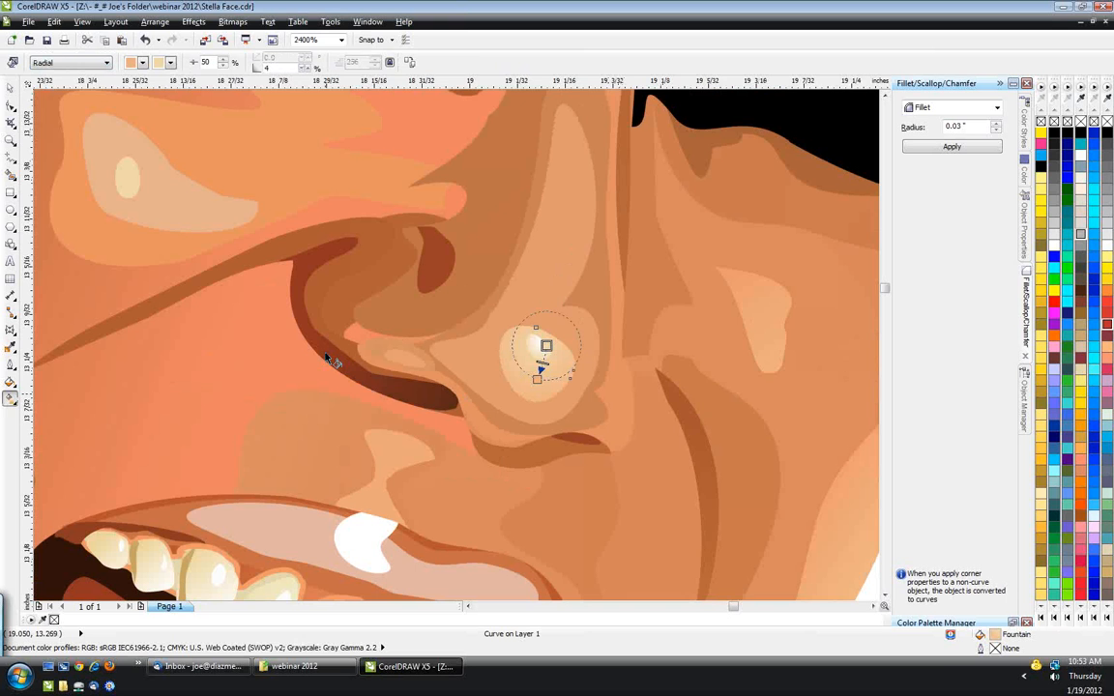
{"action": "key", "text": "space"}
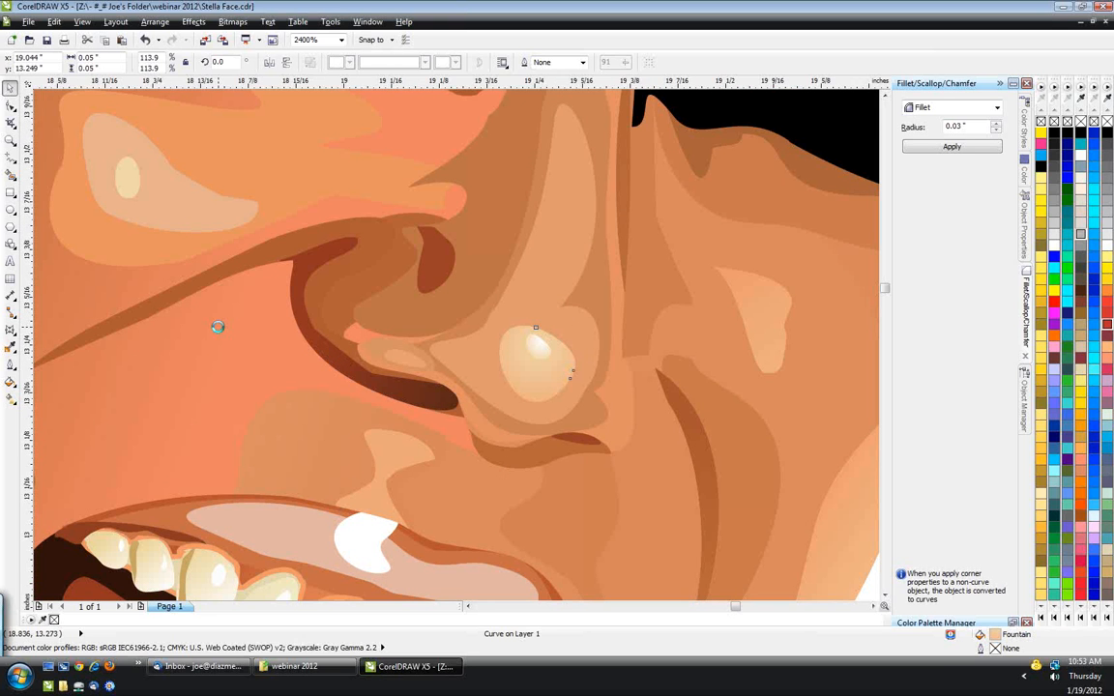
{"action": "scroll", "coordinate": [217, 327], "scroll_direction": "down", "scroll_amount": 1}
{"action": "key", "text": "space"}
{"action": "left_click", "coordinate": [70, 62]}
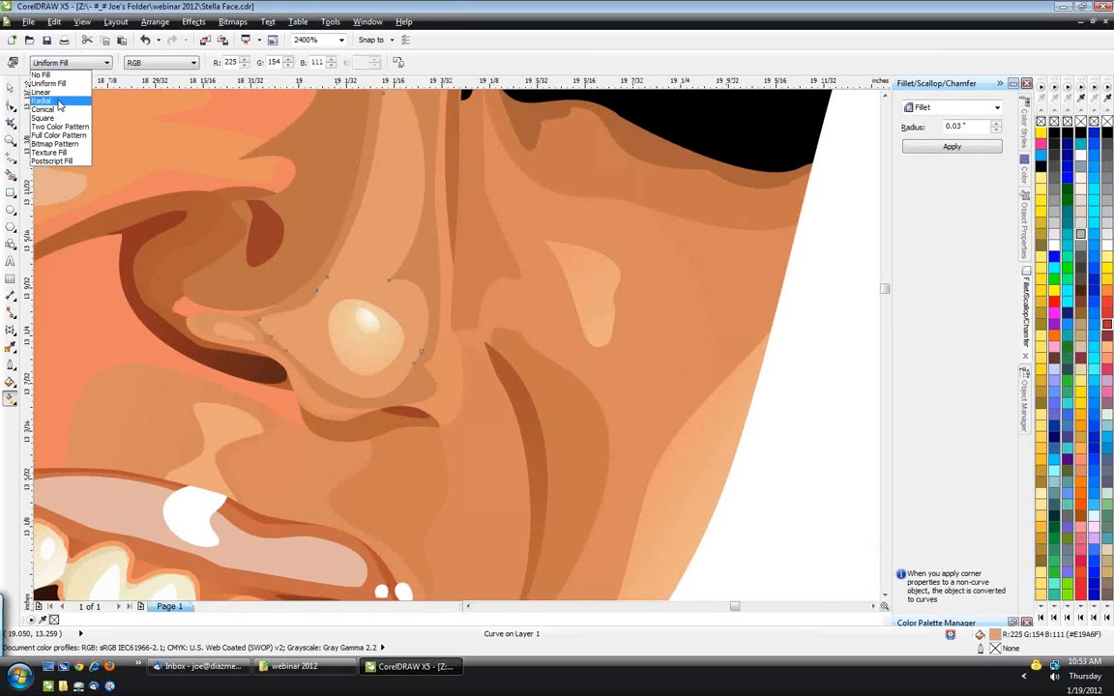
{"action": "left_click", "coordinate": [43, 101]}
{"action": "left_click_drag", "start_coordinate": [355, 256], "coordinate": [365, 336]}
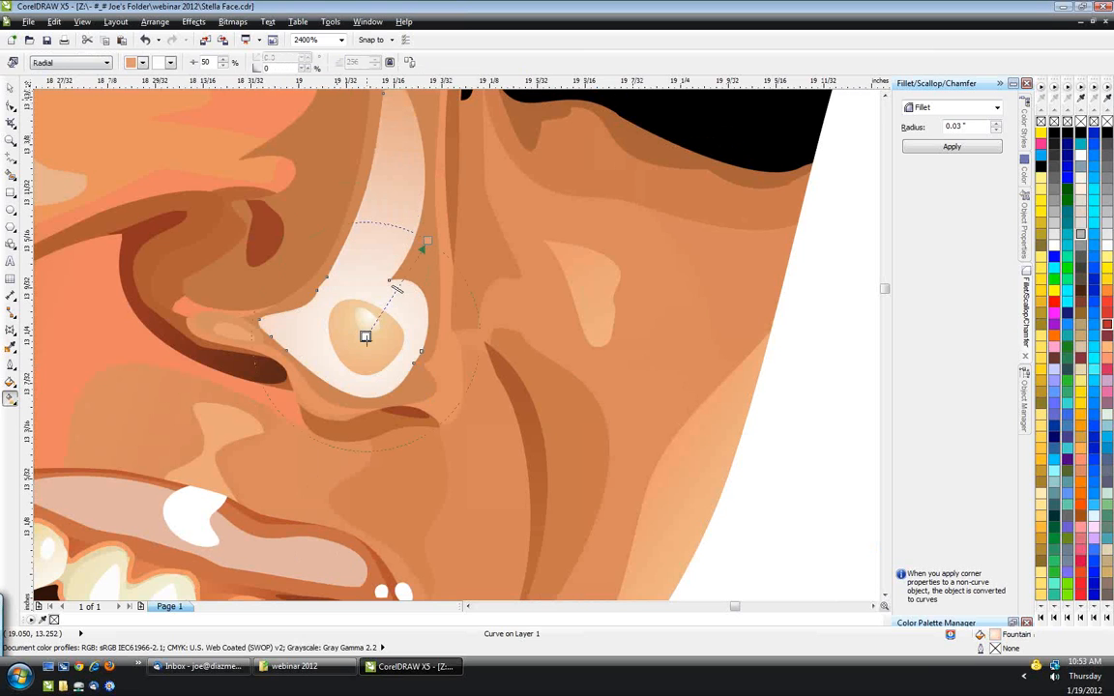
{"action": "left_click", "coordinate": [165, 62]}
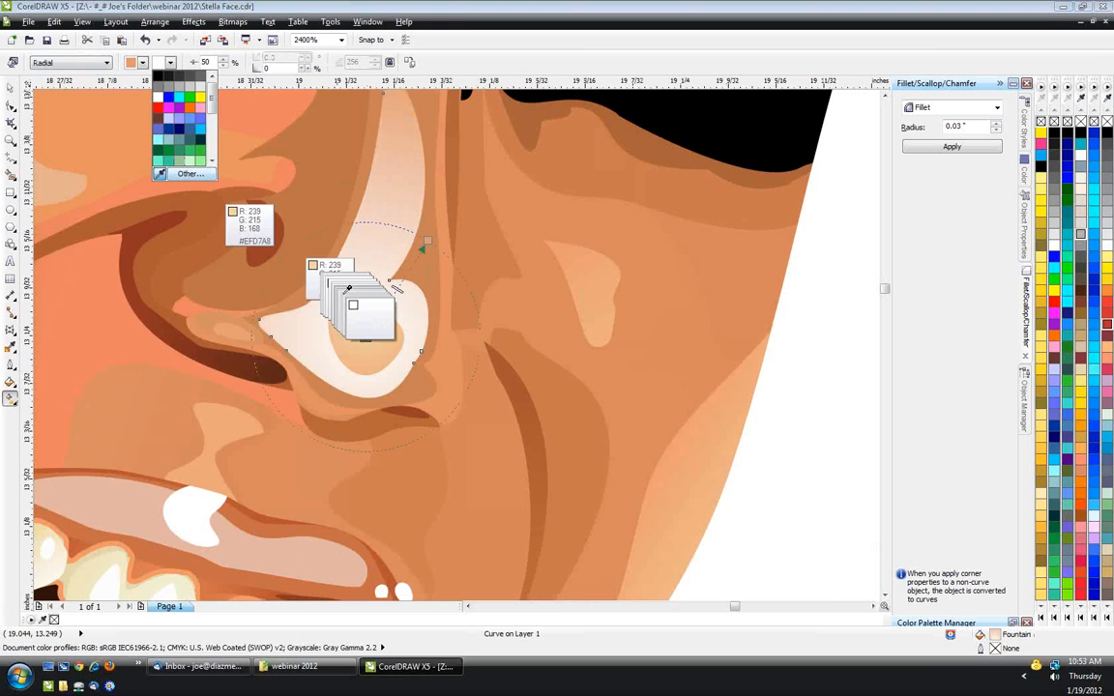
{"action": "left_click", "coordinate": [350, 297]}
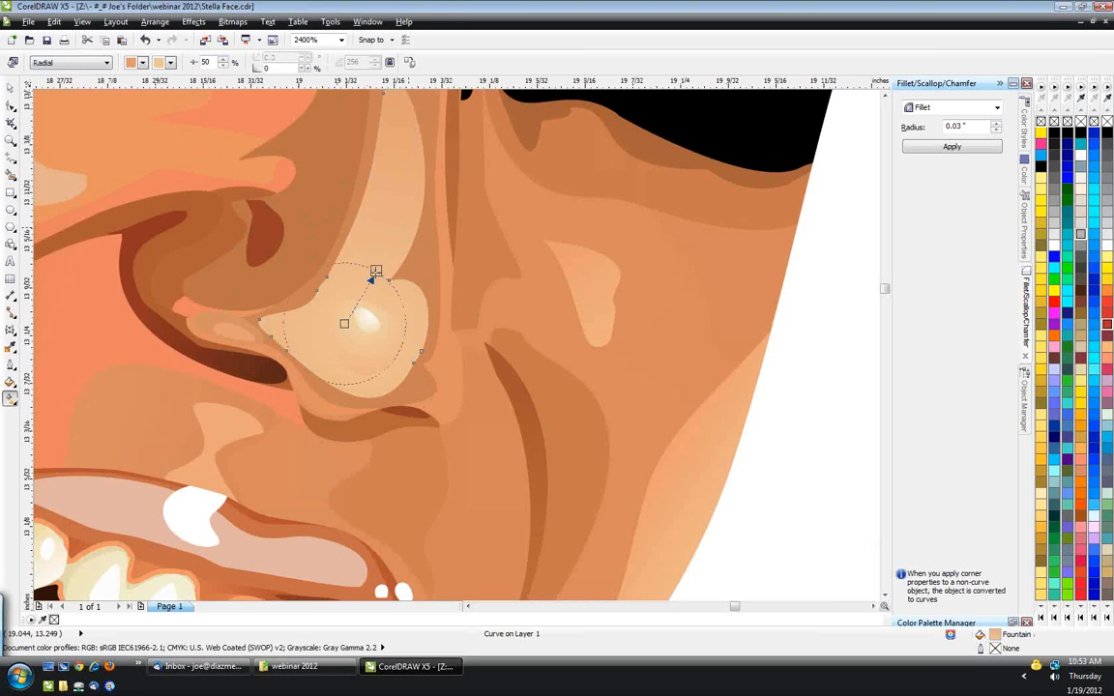
{"action": "left_click_drag", "start_coordinate": [377, 271], "coordinate": [387, 263]}
- Apply a radial gradient to the outer nose shape, centred near the tip with the light tan sampled from the adjacent nose shape
{"action": "left_click", "coordinate": [429, 260]}
{"action": "left_click", "coordinate": [71, 62]}
{"action": "left_click", "coordinate": [53, 101]}
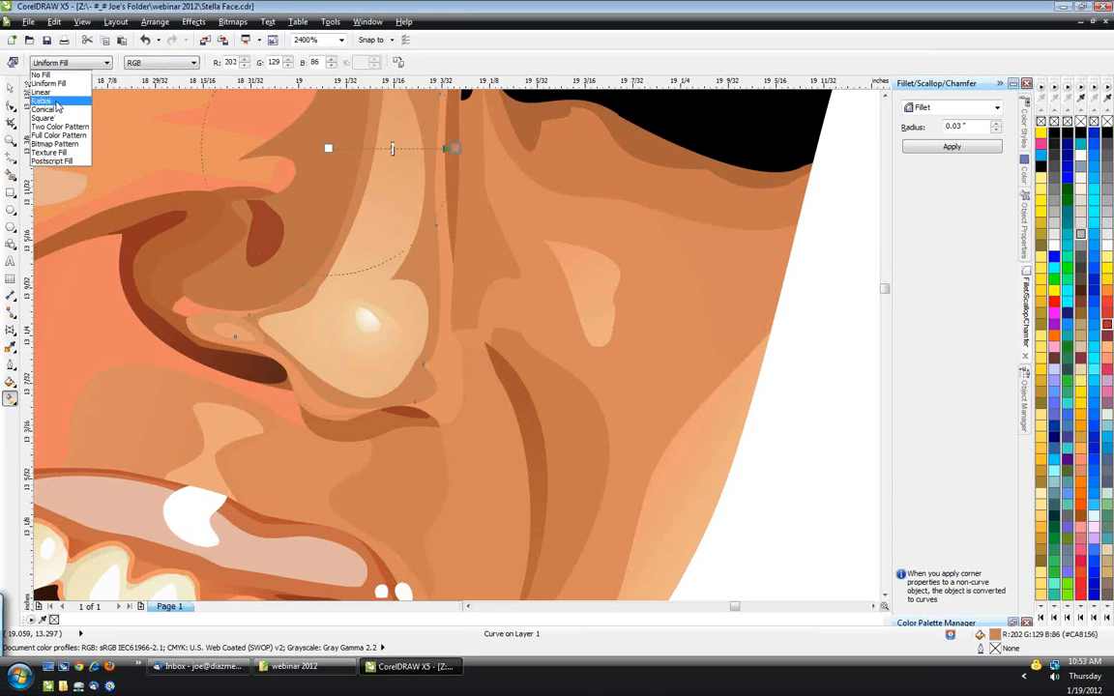
{"action": "left_click_drag", "start_coordinate": [329, 148], "coordinate": [390, 296]}
{"action": "left_click", "coordinate": [170, 62]}
{"action": "left_click", "coordinate": [161, 174]}
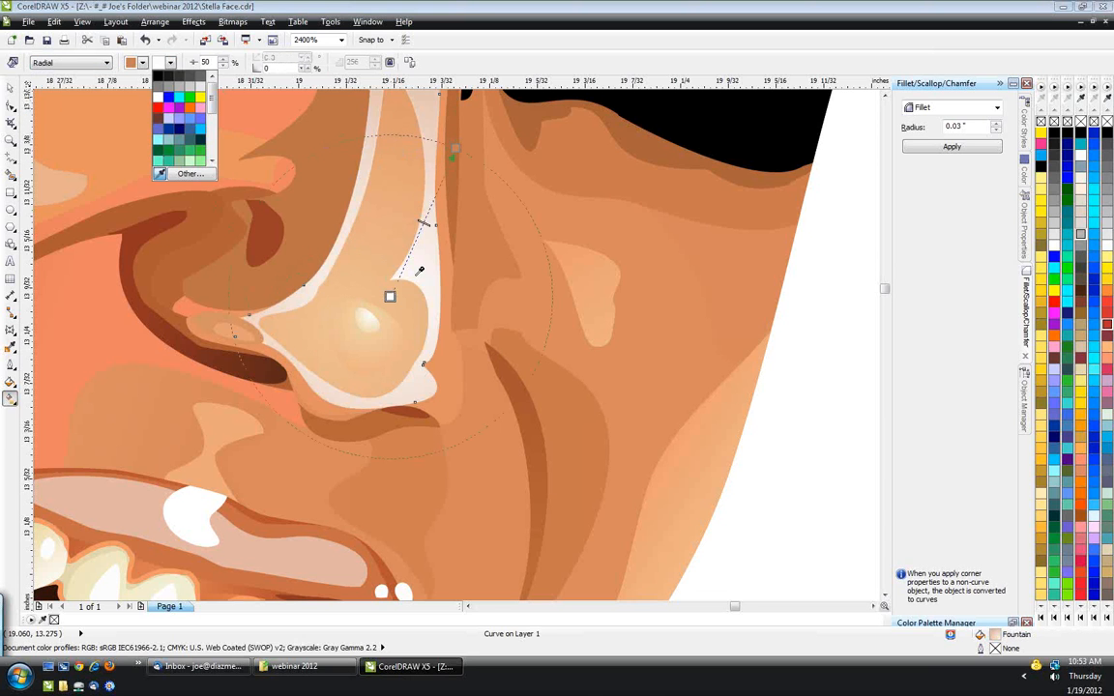
{"action": "left_click", "coordinate": [422, 300]}
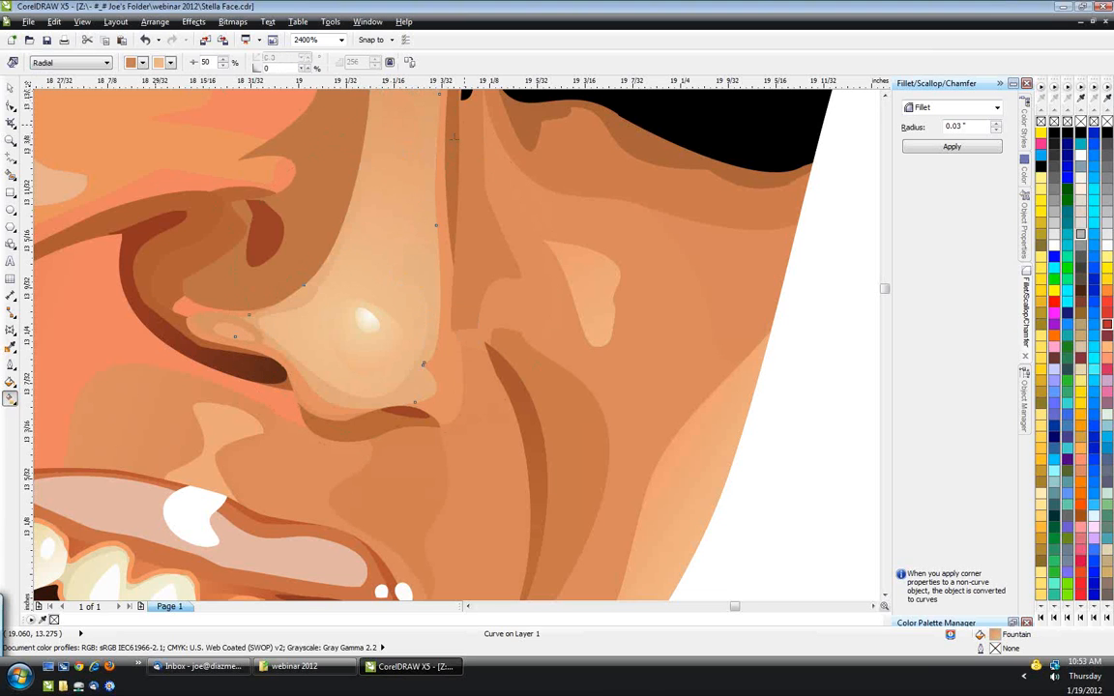
{"action": "left_click_drag", "start_coordinate": [414, 197], "coordinate": [396, 256]}
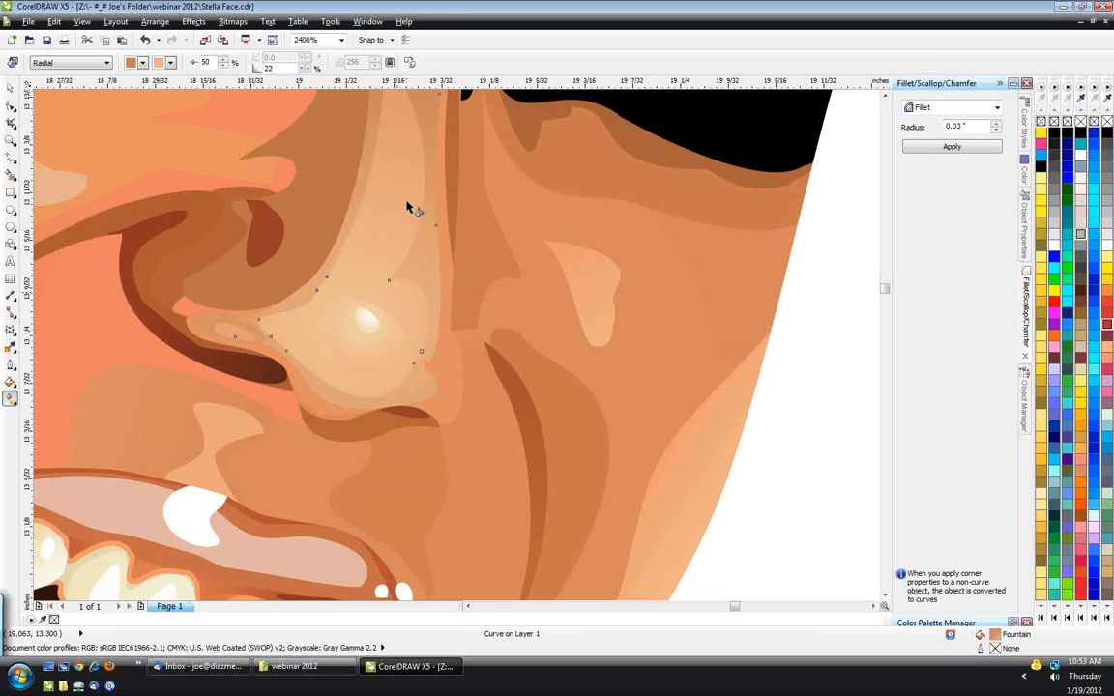
- Apply a linear transparency to the light nose shape, fading it out from the lower bridge up towards the brow
{"action": "left_click", "coordinate": [436, 266]}
{"action": "scroll", "coordinate": [462, 302], "scroll_direction": "down", "scroll_amount": 1}
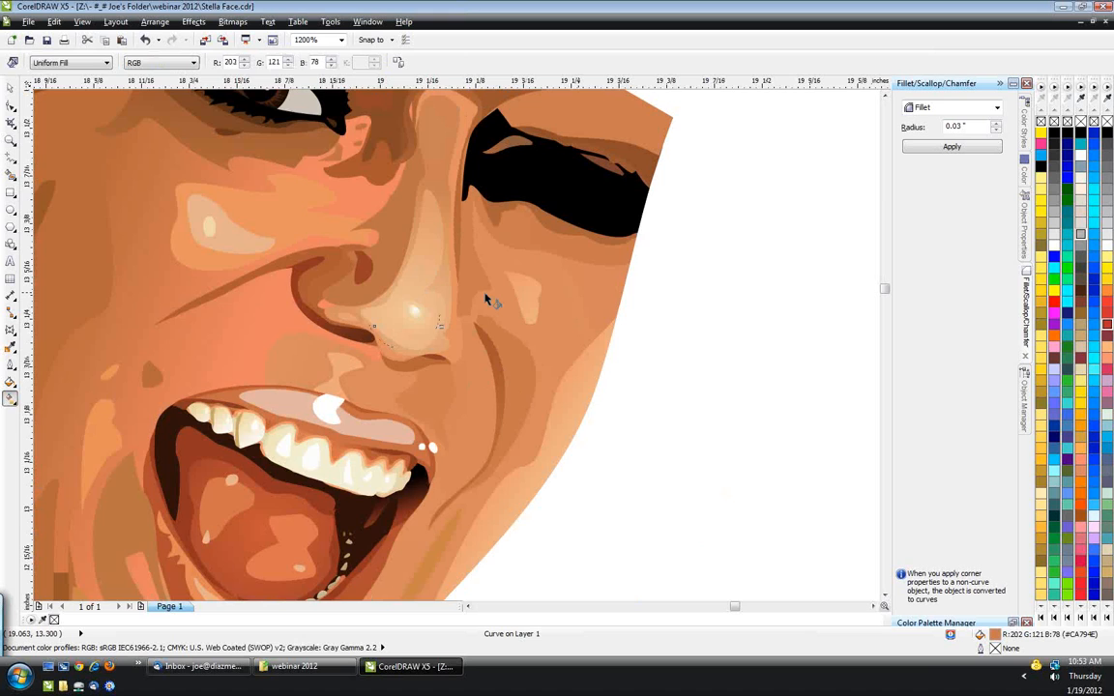
{"action": "scroll", "coordinate": [486, 300], "scroll_direction": "up", "scroll_amount": 1}
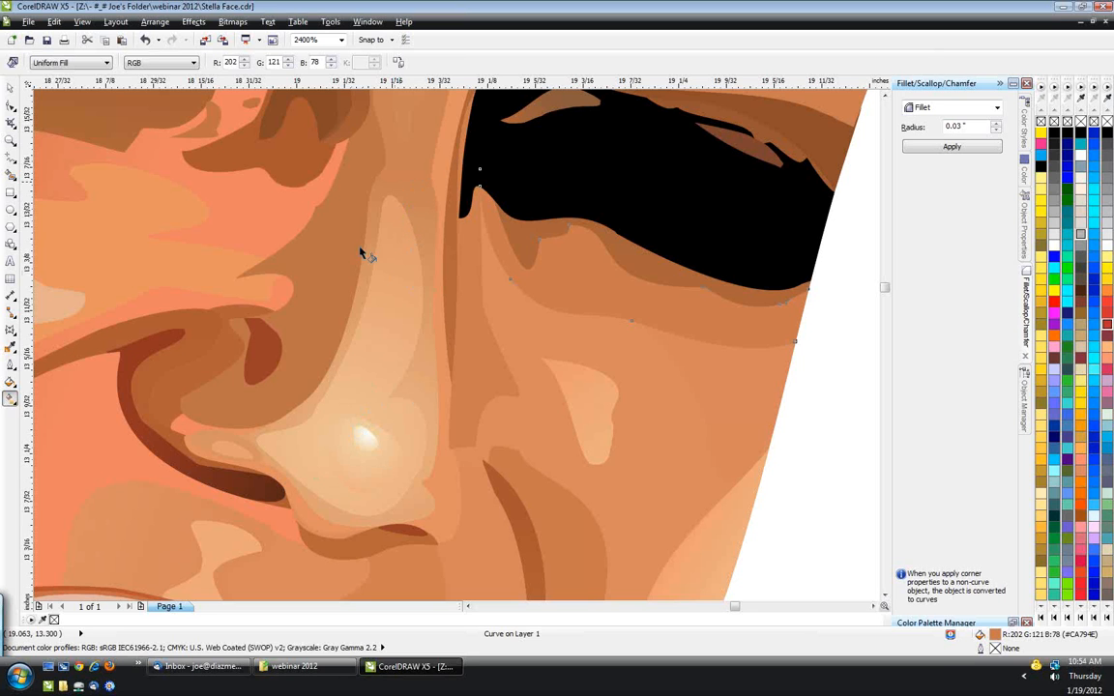
{"action": "left_click", "coordinate": [13, 332]}
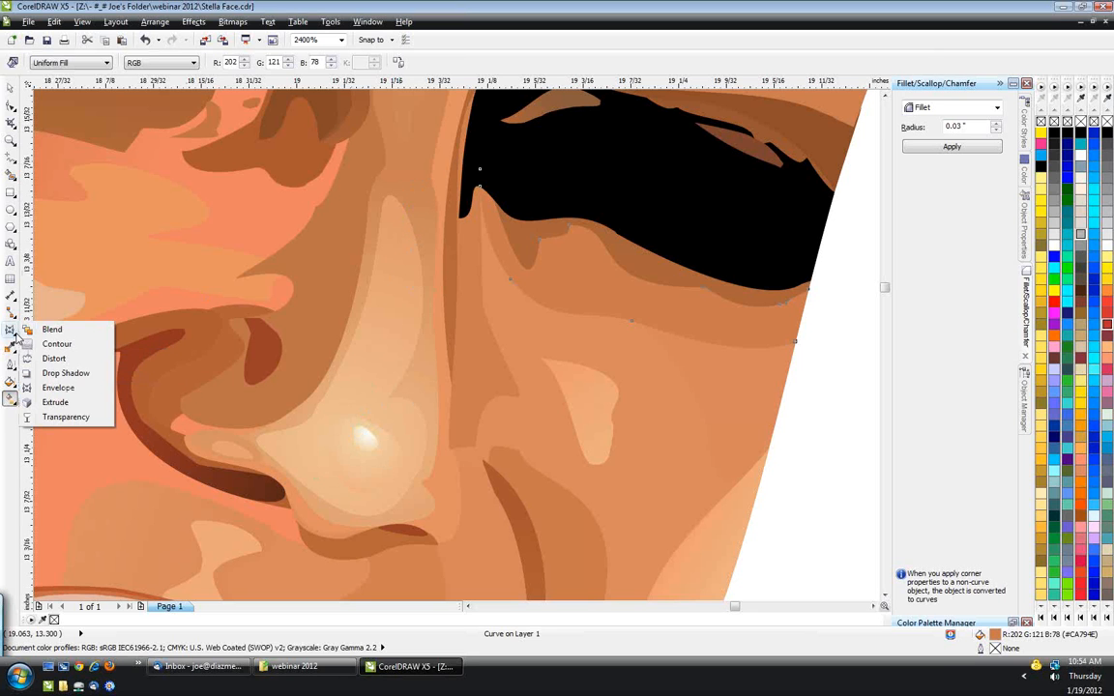
{"action": "left_click", "coordinate": [64, 418]}
{"action": "left_click_drag", "start_coordinate": [386, 300], "coordinate": [411, 112]}
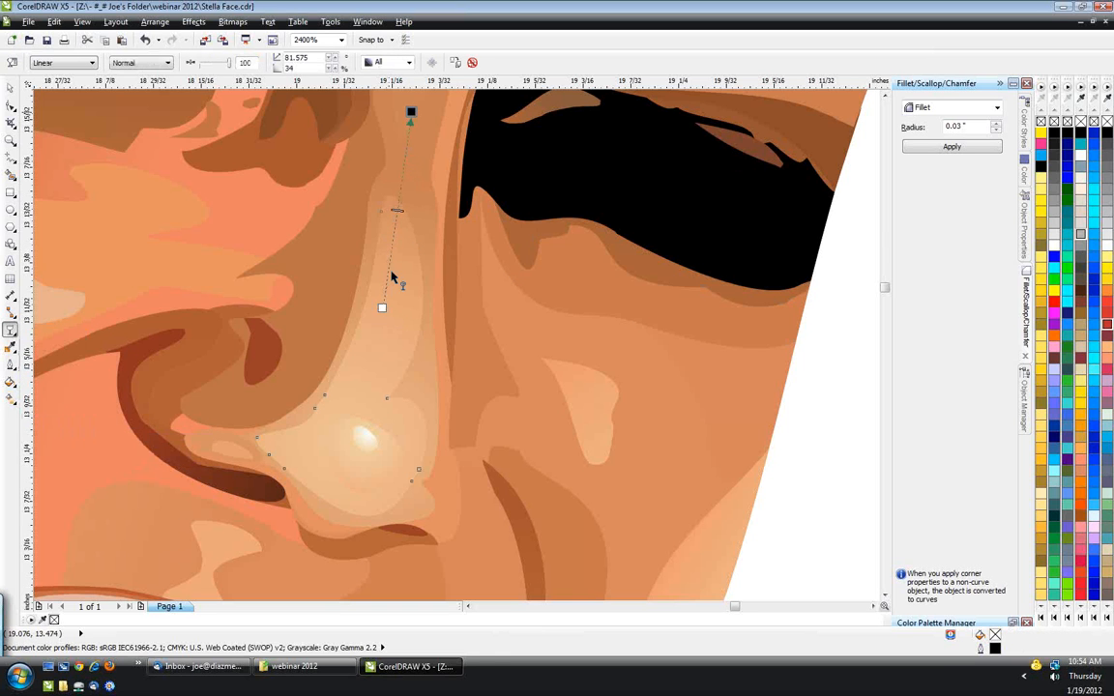
{"action": "left_click_drag", "start_coordinate": [383, 308], "coordinate": [371, 357]}
{"action": "left_click", "coordinate": [491, 327]}
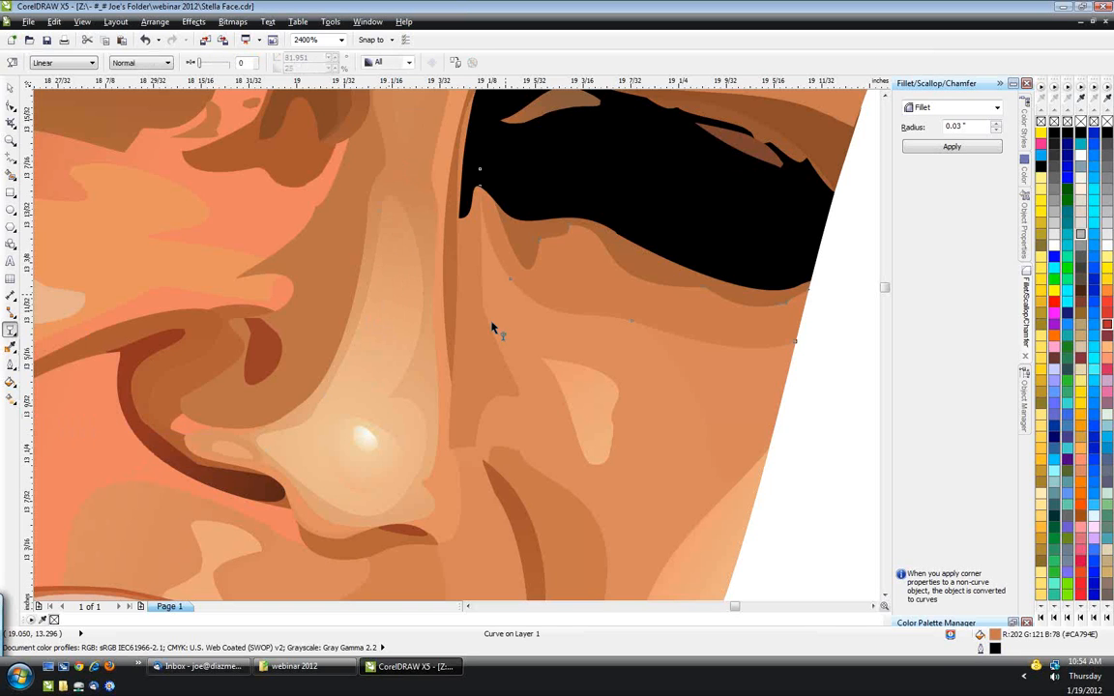
- Apply a linear gradient to the shaded nose-side shape, blending from its brown near the nostril to a light tan towards the bridge
{"action": "scroll", "coordinate": [387, 376], "scroll_direction": "down", "scroll_amount": 2}
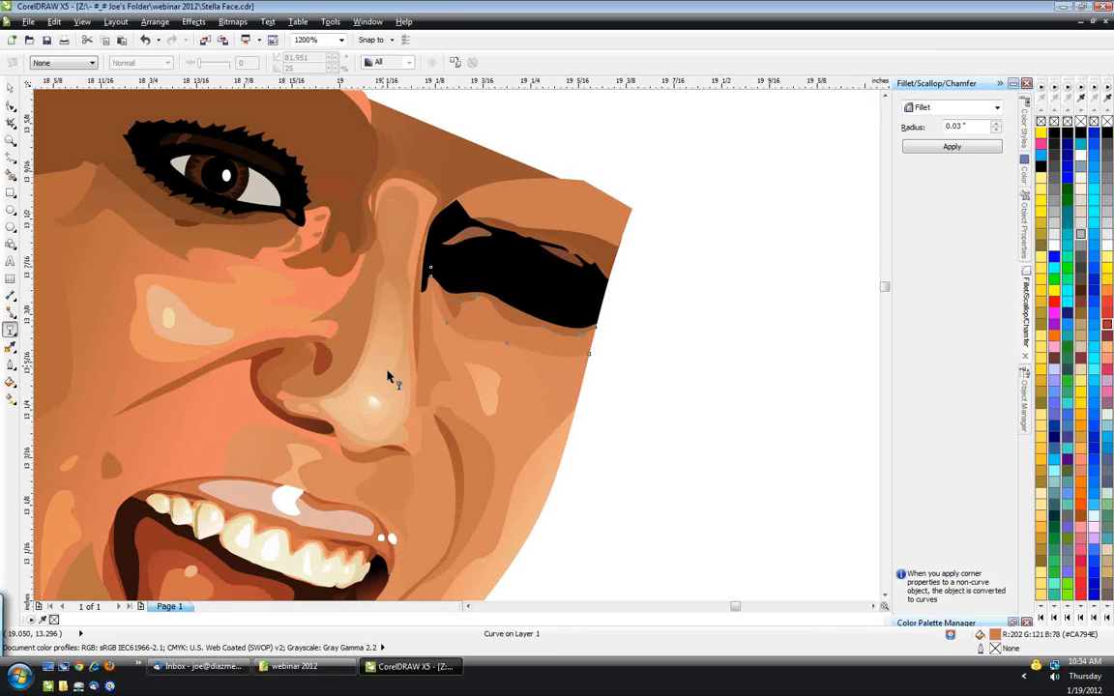
{"action": "scroll", "coordinate": [388, 376], "scroll_direction": "up", "scroll_amount": 2}
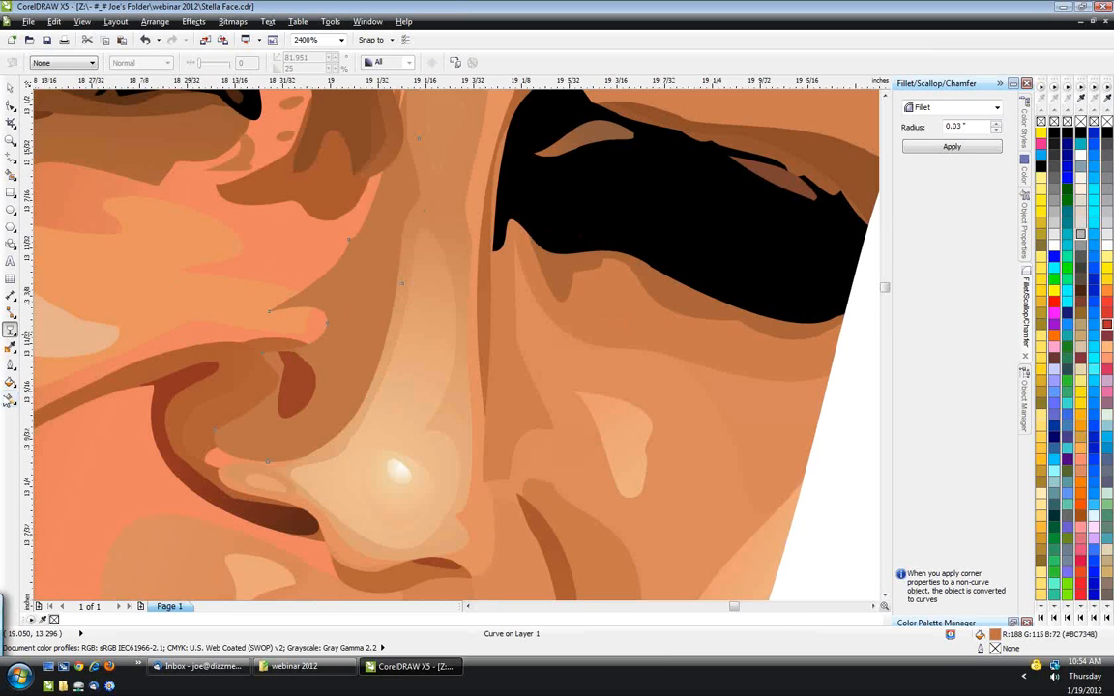
{"action": "left_click", "coordinate": [8, 400]}
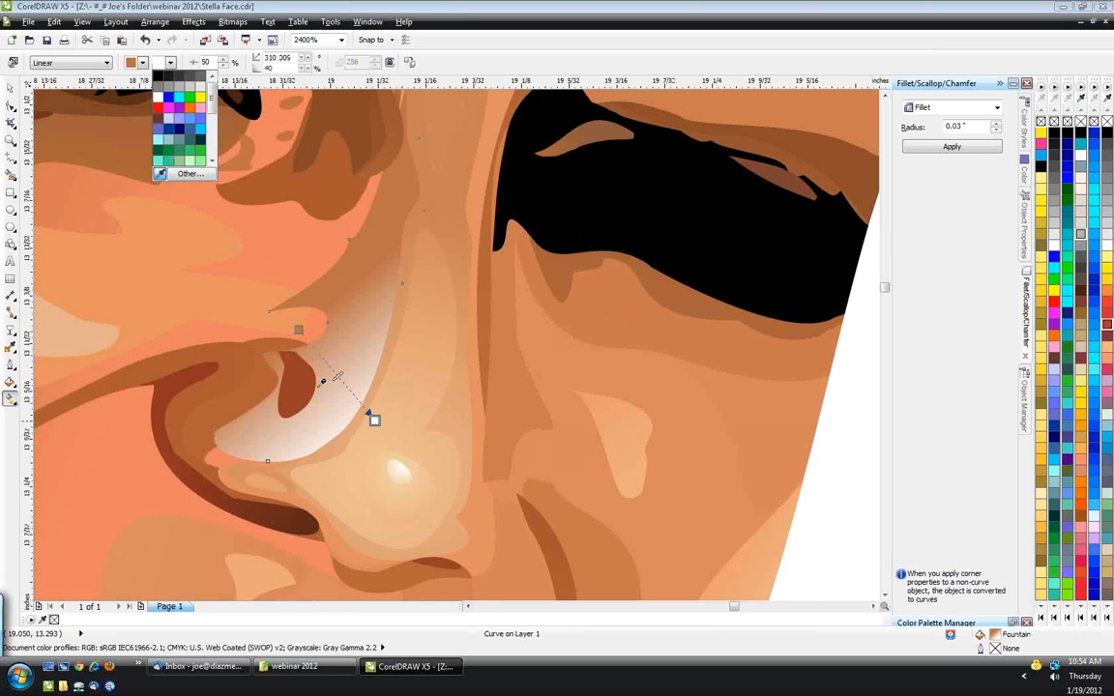
{"action": "left_click", "coordinate": [372, 420]}
{"action": "left_click_drag", "start_coordinate": [373, 419], "coordinate": [379, 399]}
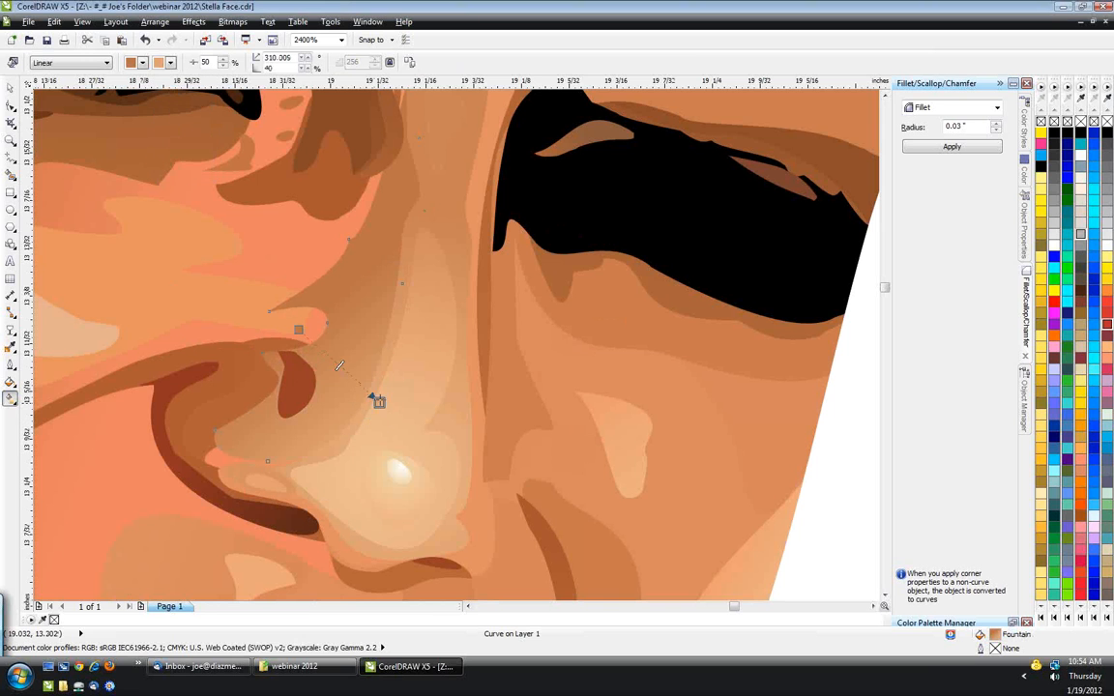
{"action": "left_click_drag", "start_coordinate": [298, 330], "coordinate": [300, 340]}
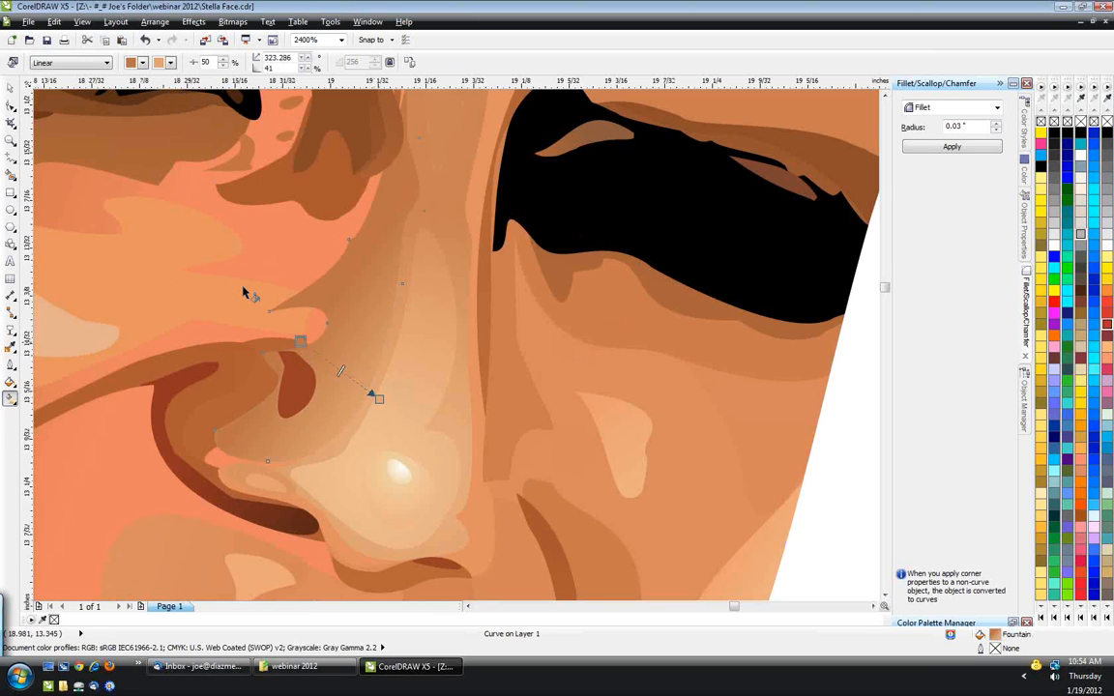
- Compare the coloured face illustration with the reference photo, checking the skin tones around the nose, cheek and mouth
{"action": "scroll", "coordinate": [314, 380], "scroll_direction": "down", "scroll_amount": 2}
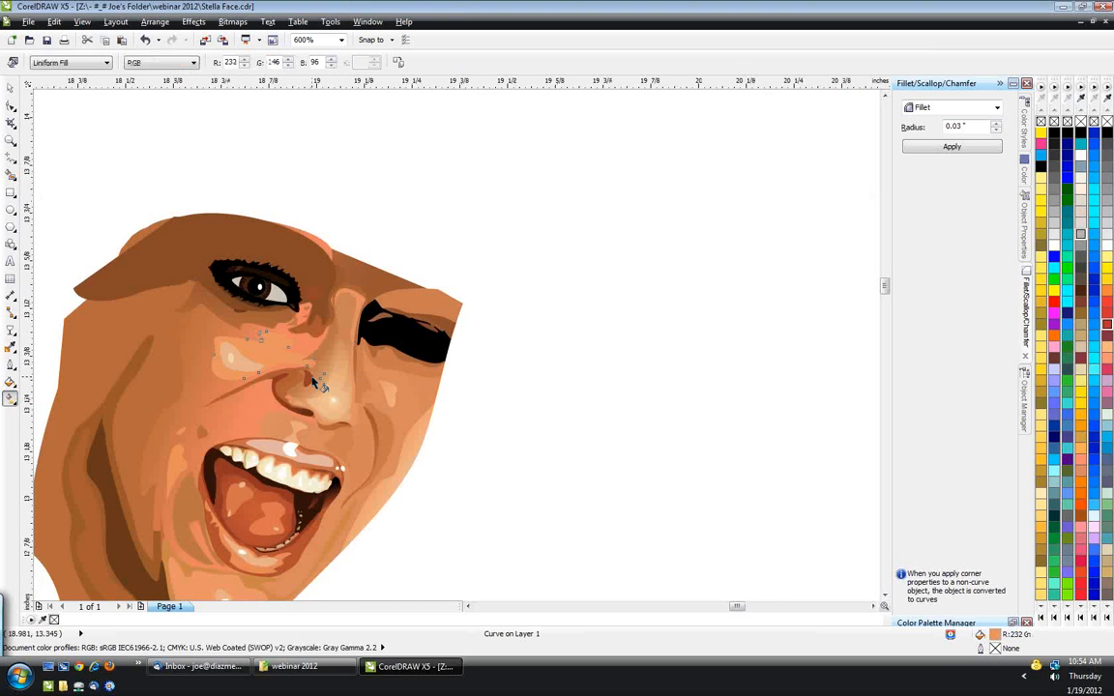
{"action": "scroll", "coordinate": [314, 380], "scroll_direction": "up", "scroll_amount": 1}
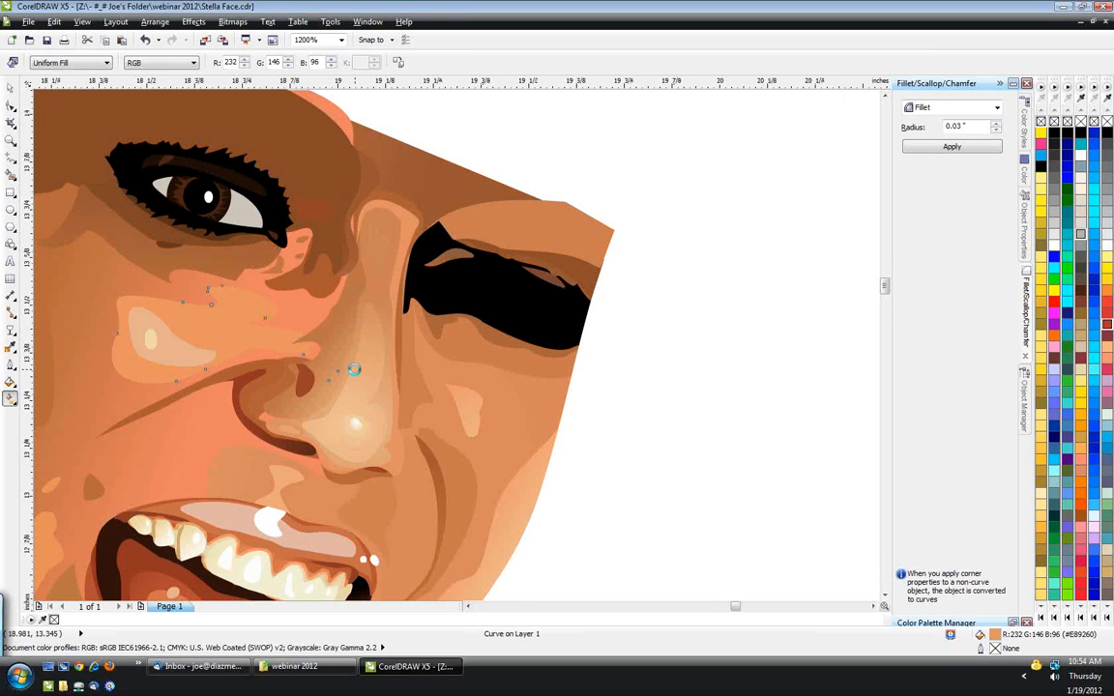
{"action": "scroll", "coordinate": [354, 368], "scroll_direction": "down", "scroll_amount": 1}
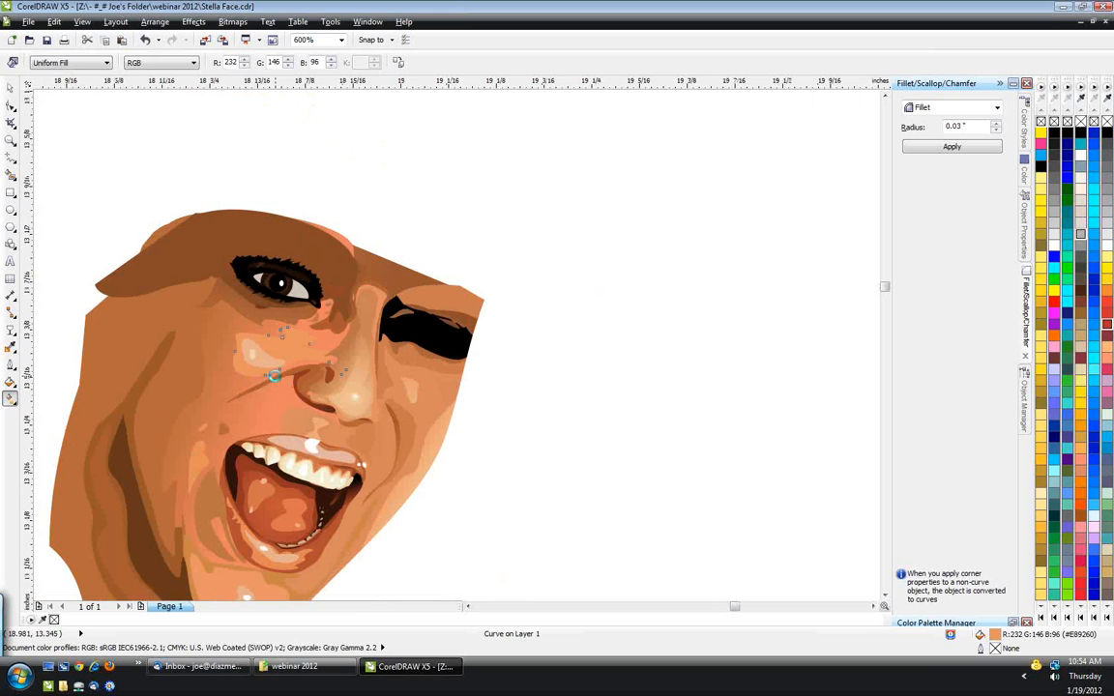
{"action": "scroll", "coordinate": [275, 376], "scroll_direction": "up", "scroll_amount": 1}
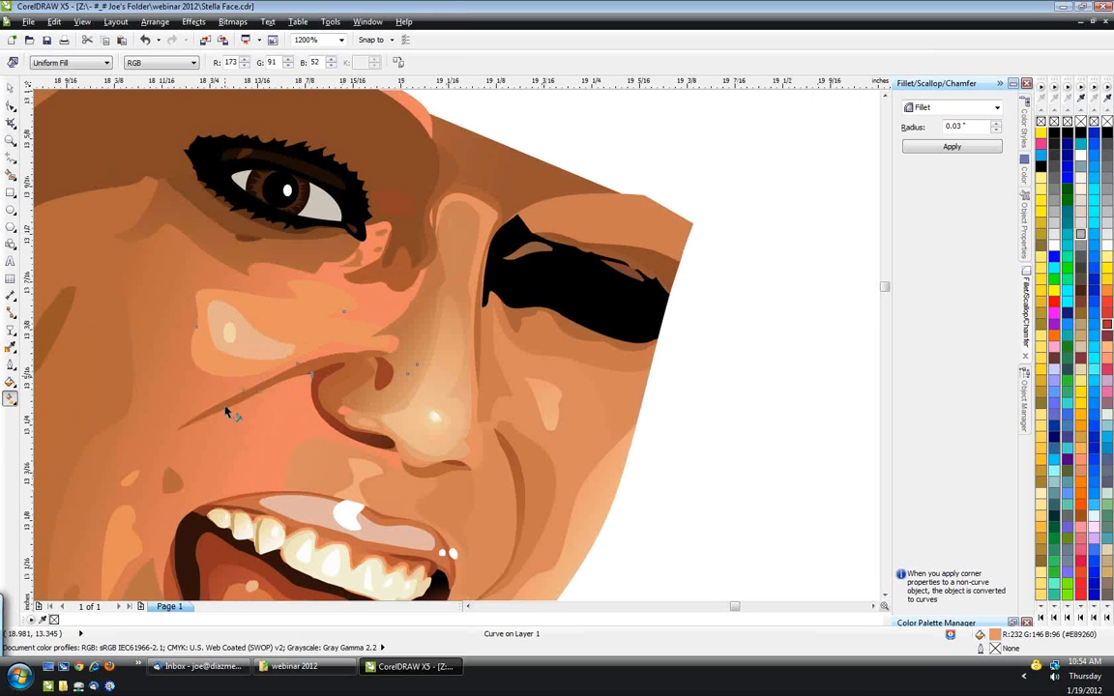
{"action": "left_click", "coordinate": [302, 392]}
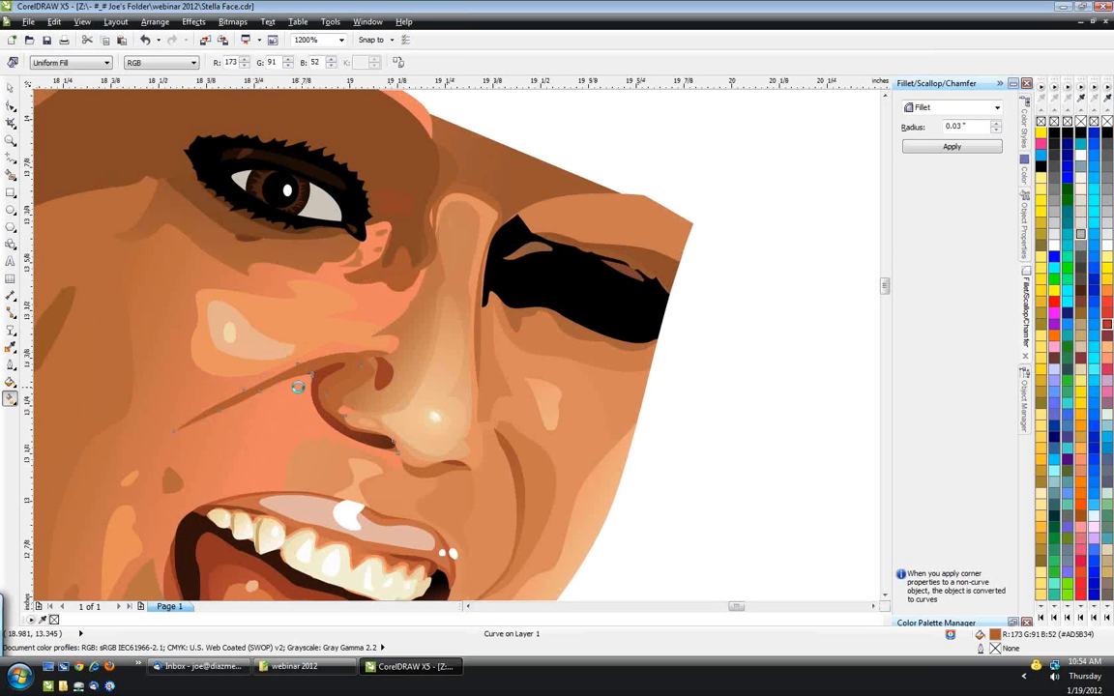
{"action": "scroll", "coordinate": [298, 387], "scroll_direction": "down", "scroll_amount": 2}
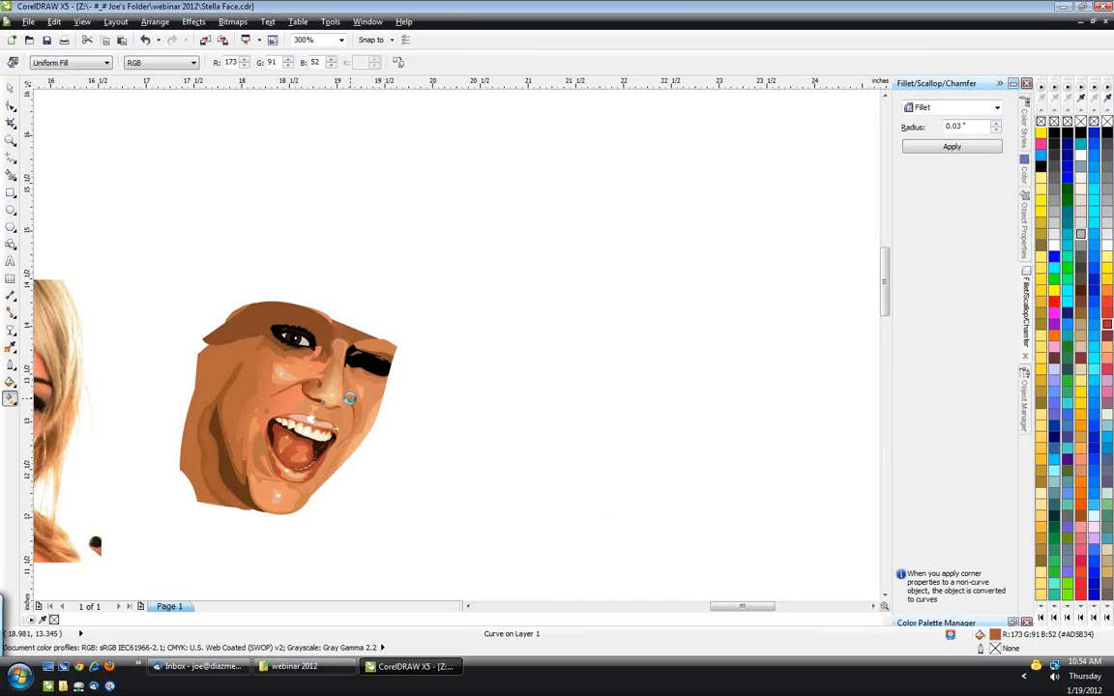
{"action": "scroll", "coordinate": [154, 409], "scroll_direction": "up", "scroll_amount": 2}
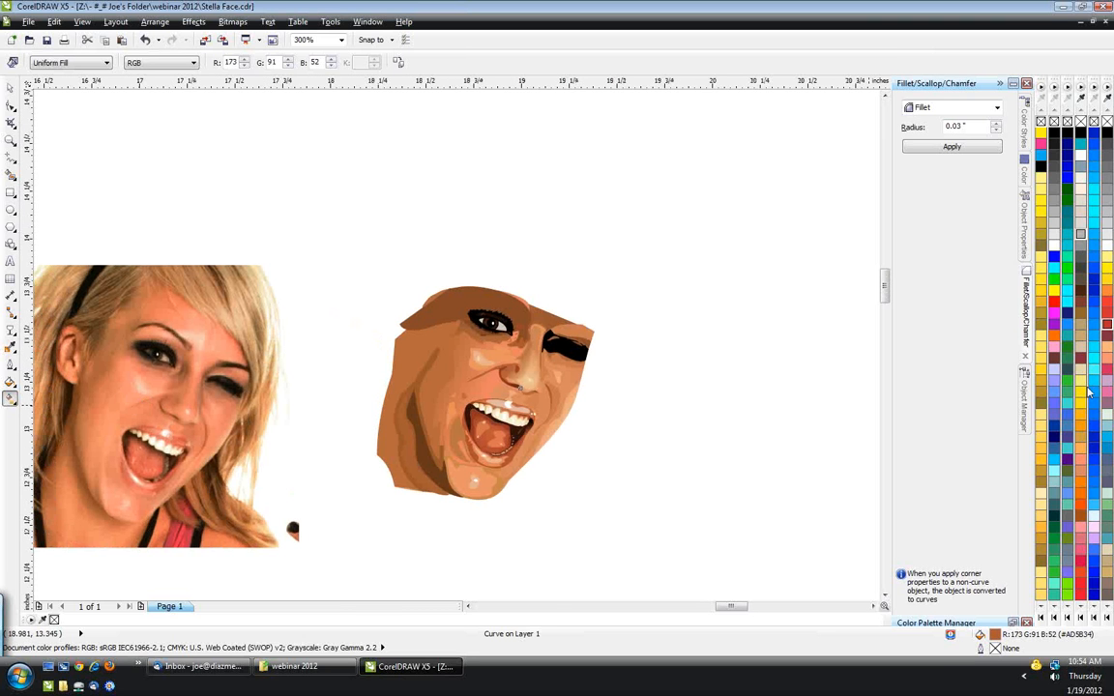
{"action": "scroll", "coordinate": [148, 379], "scroll_direction": "up", "scroll_amount": 2}
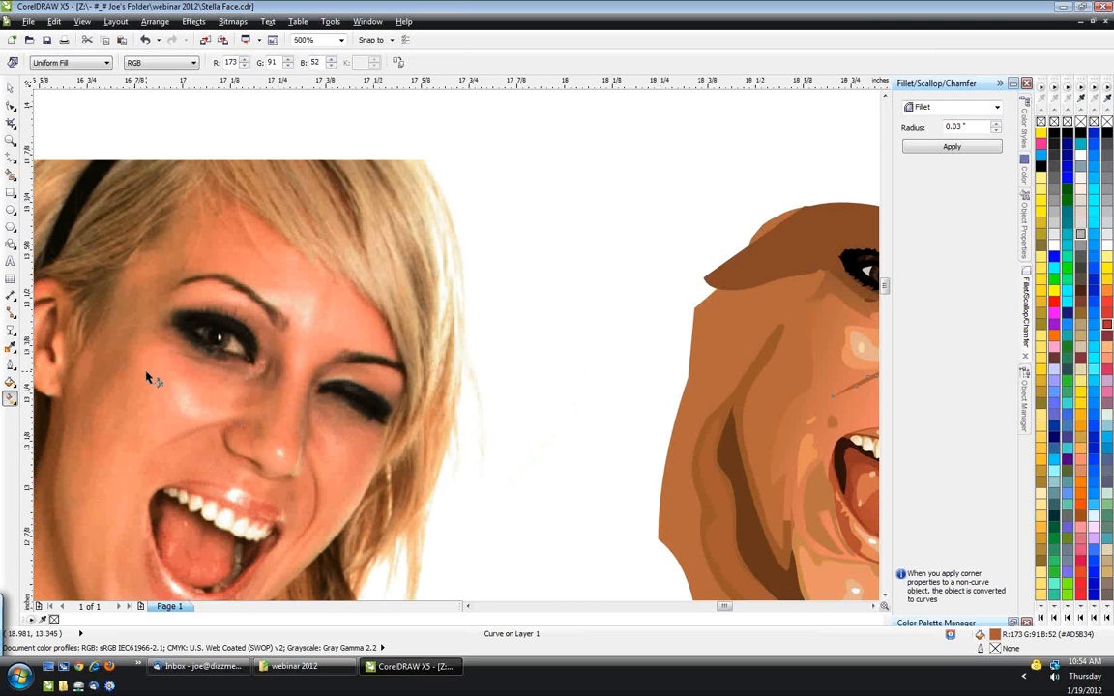
{"action": "scroll", "coordinate": [148, 379], "scroll_direction": "down", "scroll_amount": 2}
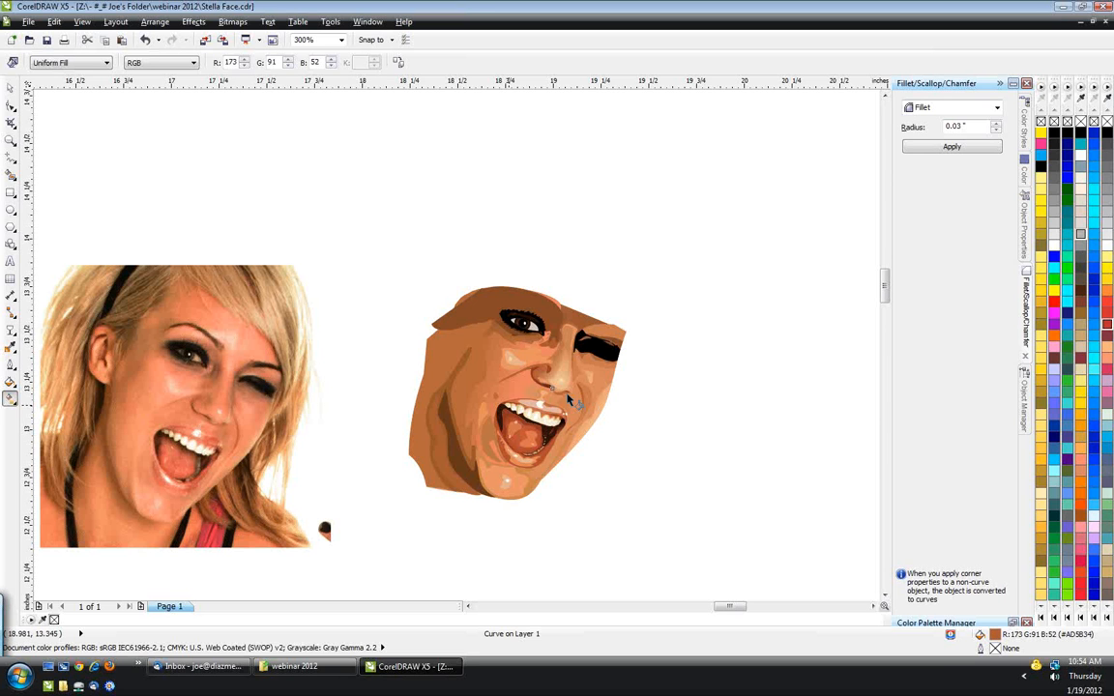
{"action": "left_click_drag", "start_coordinate": [567, 397], "coordinate": [554, 392]}
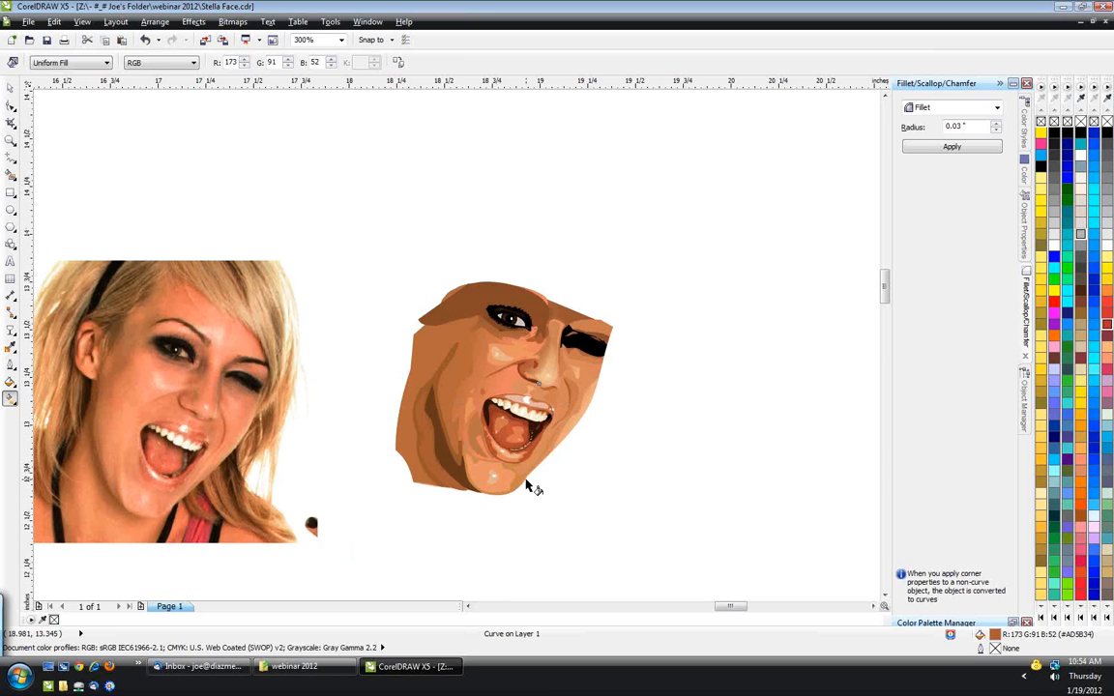
- Examine the finished version of the face, including its cheek, nose and forehead shading
{"action": "scroll", "coordinate": [392, 369], "scroll_direction": "down", "scroll_amount": 1}
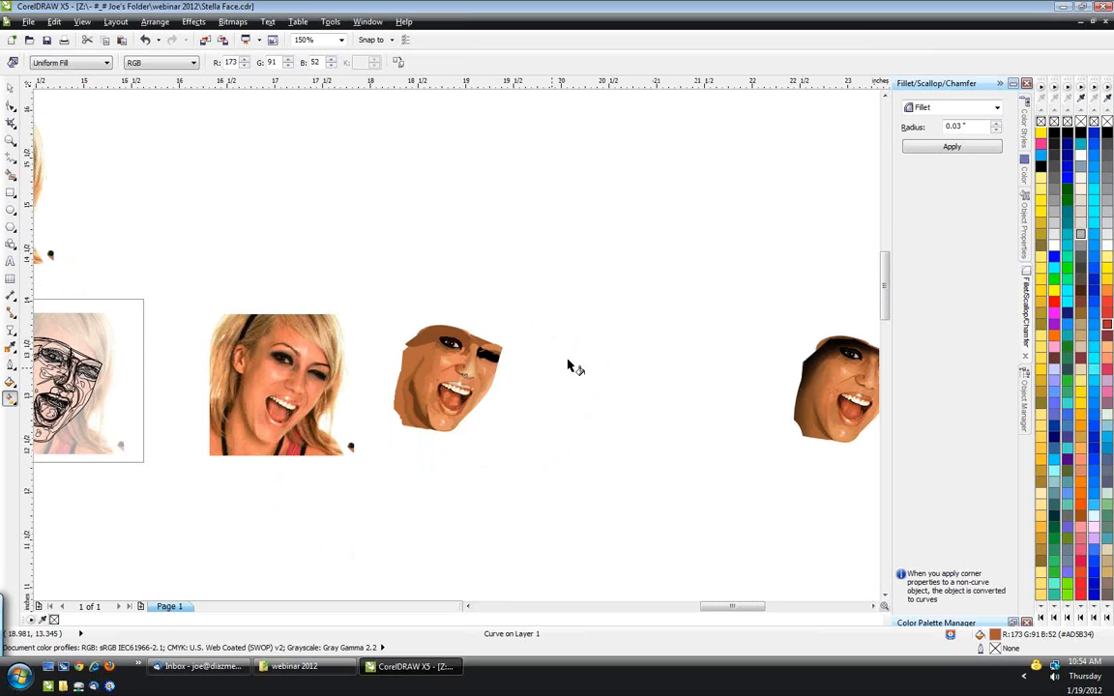
{"action": "scroll", "coordinate": [569, 366], "scroll_direction": "up", "scroll_amount": 1}
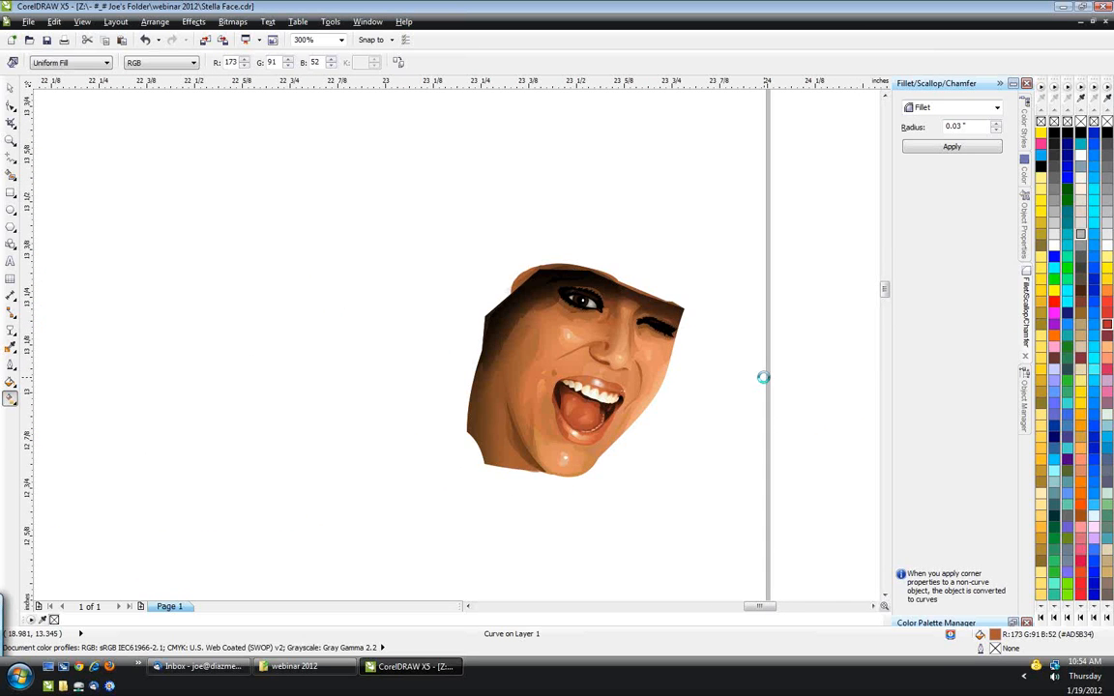
{"action": "scroll", "coordinate": [367, 360], "scroll_direction": "up", "scroll_amount": 1}
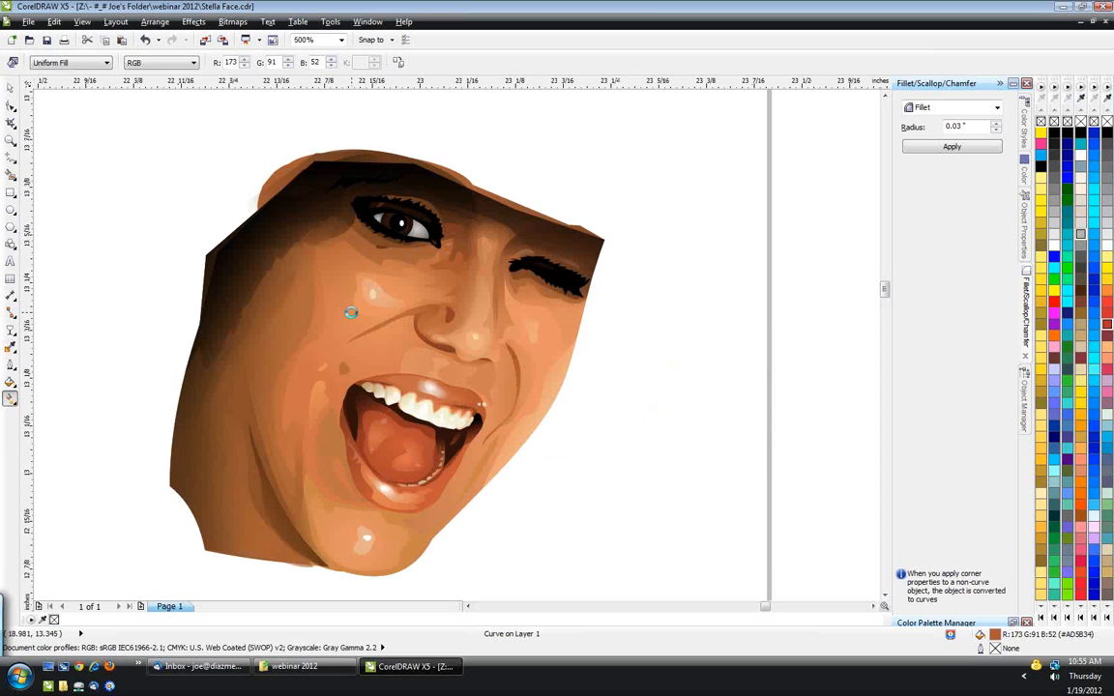
{"action": "scroll", "coordinate": [350, 312], "scroll_direction": "up", "scroll_amount": 2}
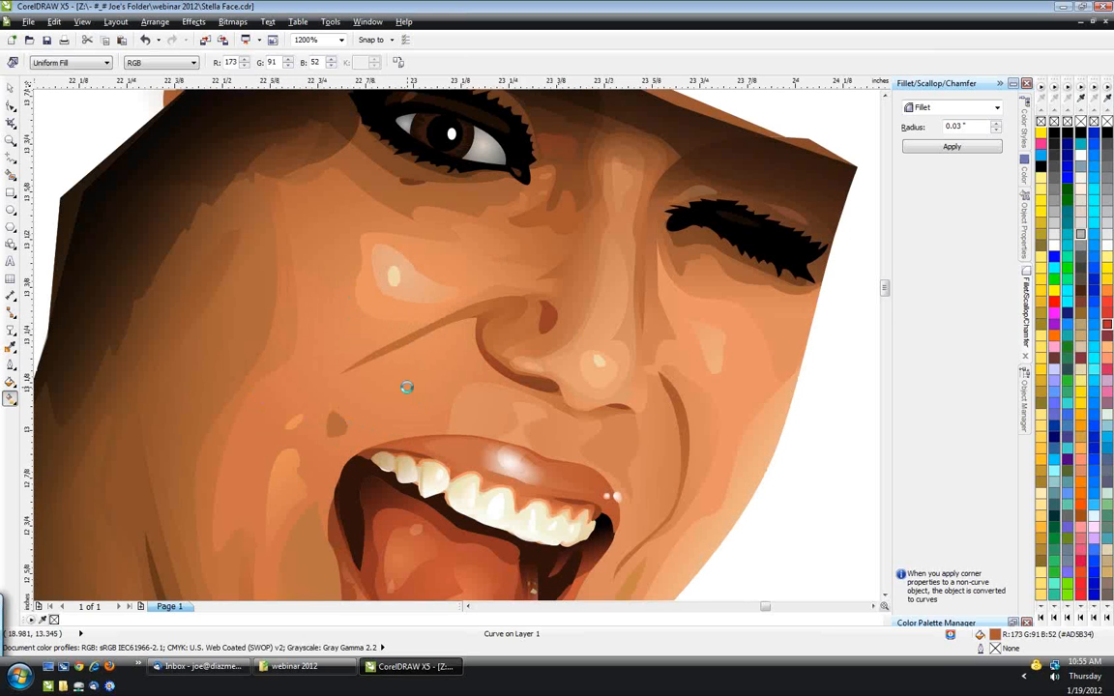
{"action": "scroll", "coordinate": [406, 387], "scroll_direction": "down", "scroll_amount": 2}
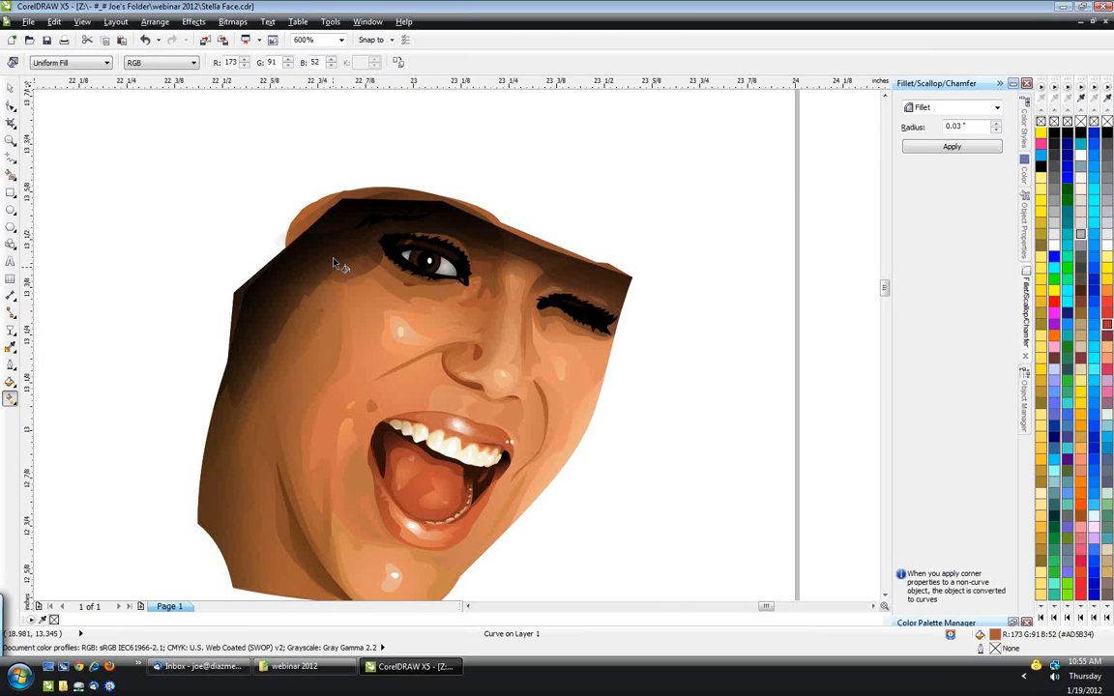
{"action": "scroll", "coordinate": [332, 256], "scroll_direction": "down", "scroll_amount": 1}
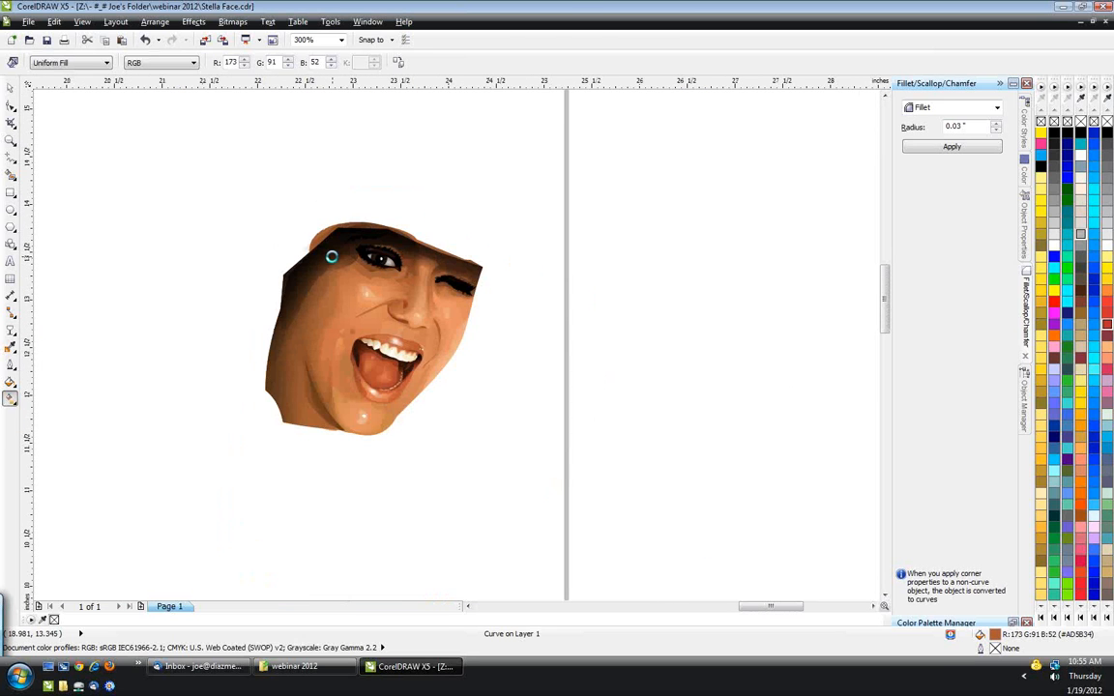
{"action": "scroll", "coordinate": [332, 256], "scroll_direction": "down", "scroll_amount": 2}
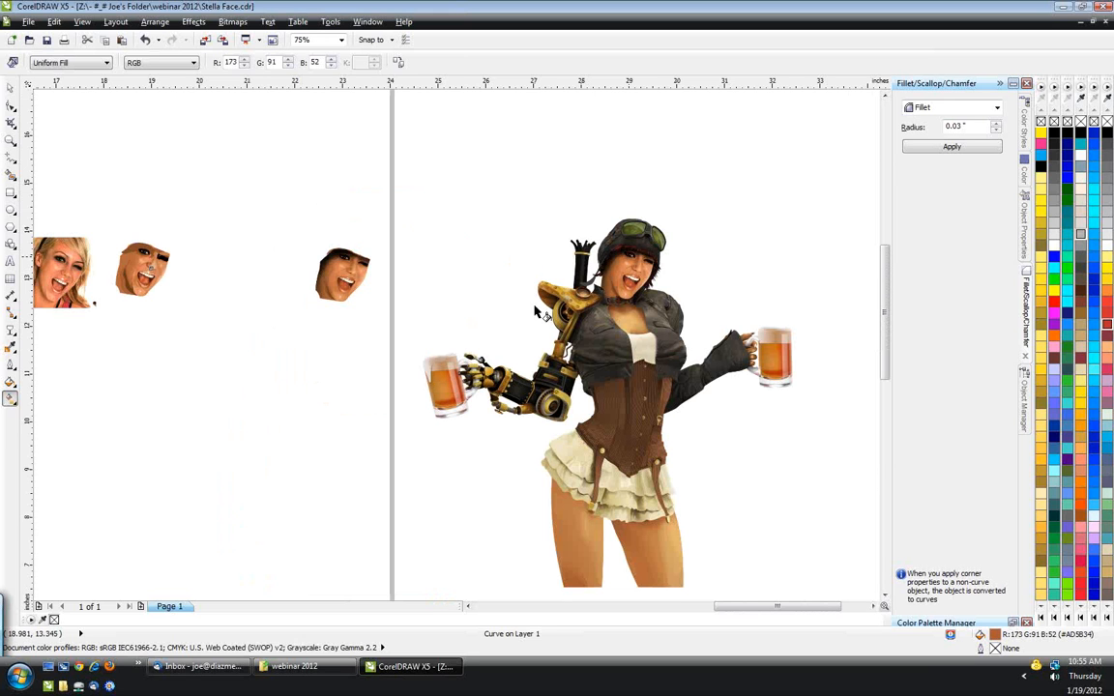
- Show the steampunk figure in Wireframe view and examine the outlines of the jacket and corset
{"action": "scroll", "coordinate": [649, 290], "scroll_direction": "up", "scroll_amount": 1}
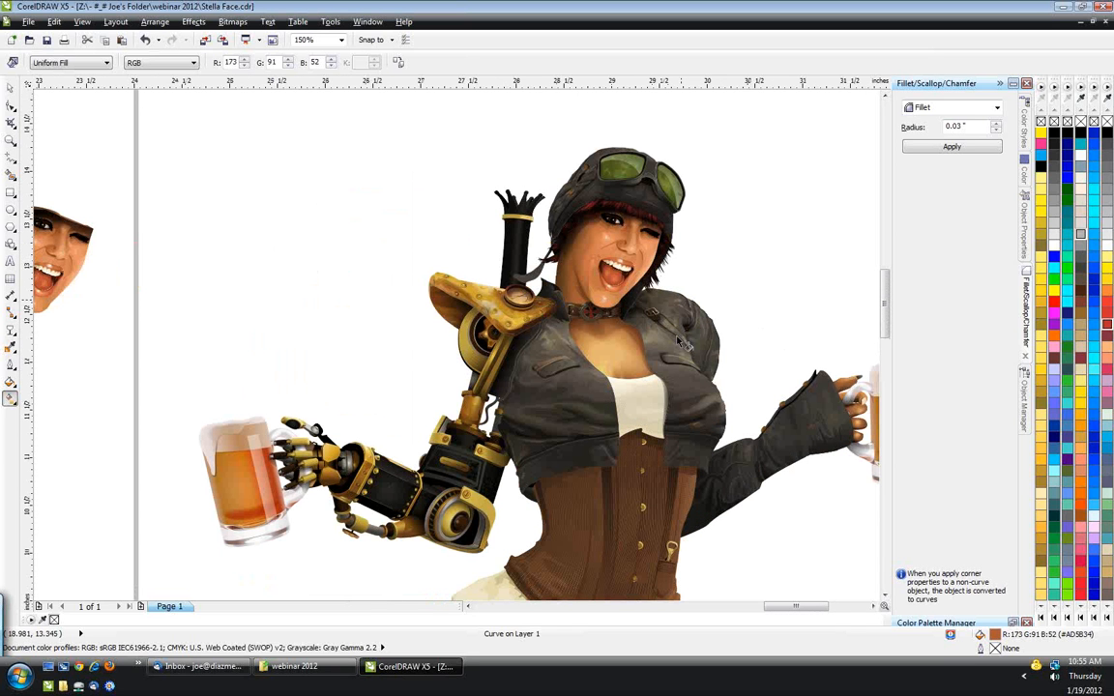
{"action": "scroll", "coordinate": [683, 343], "scroll_direction": "up", "scroll_amount": 1}
{"action": "left_click", "coordinate": [82, 22]}
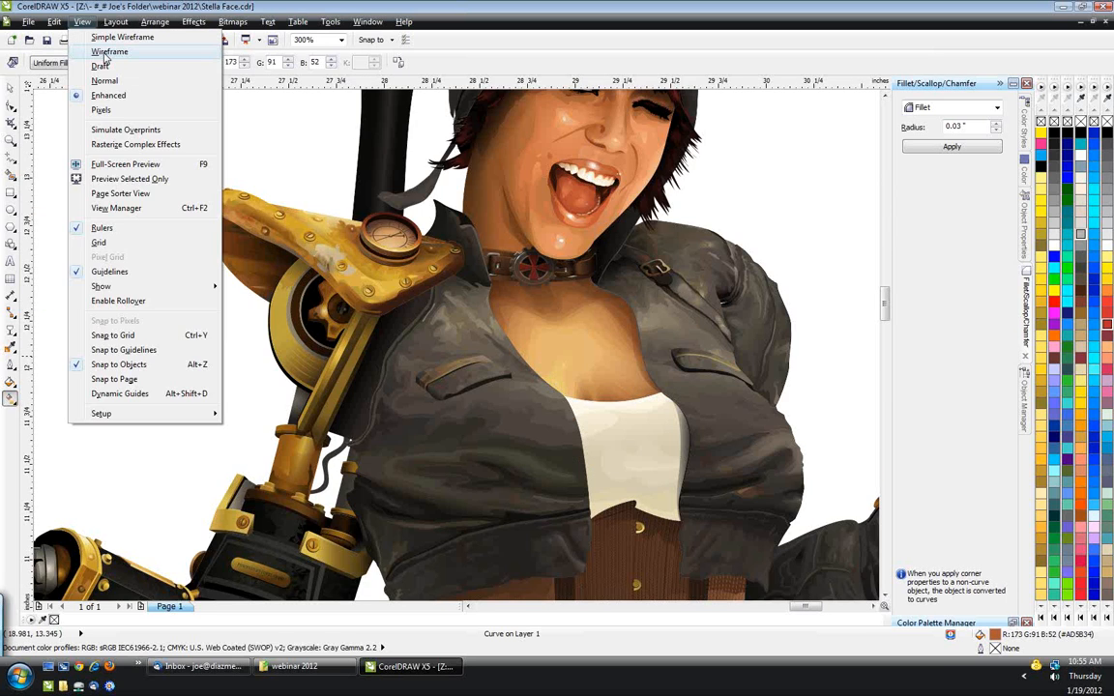
{"action": "left_click", "coordinate": [109, 52]}
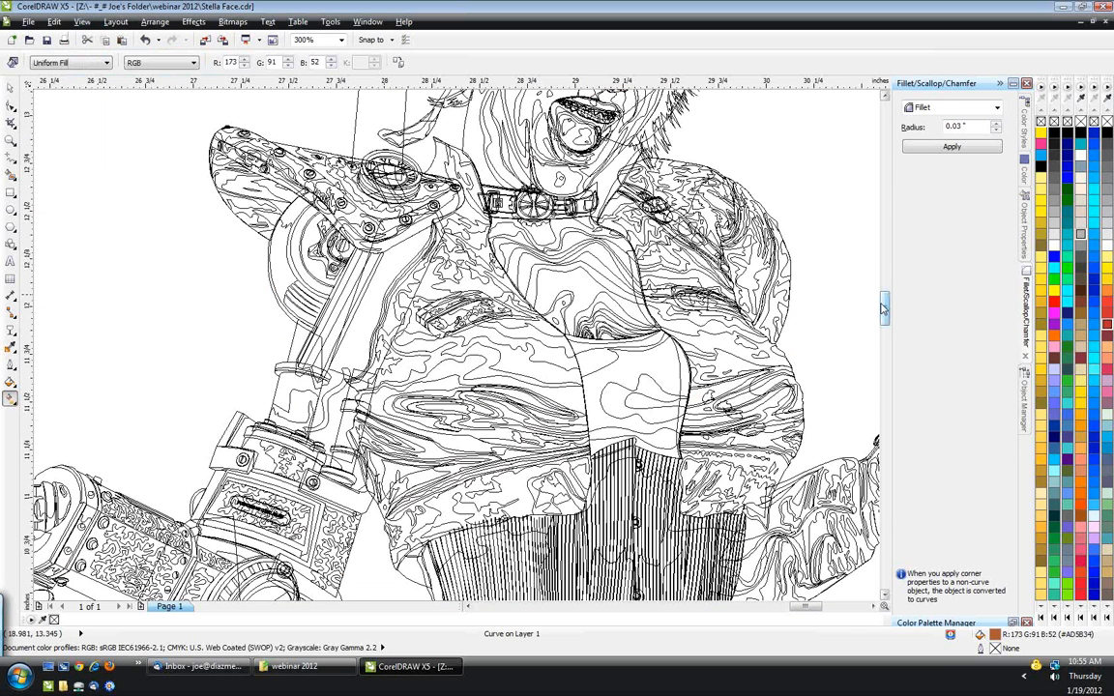
{"action": "left_click_drag", "start_coordinate": [883, 308], "coordinate": [883, 327]}
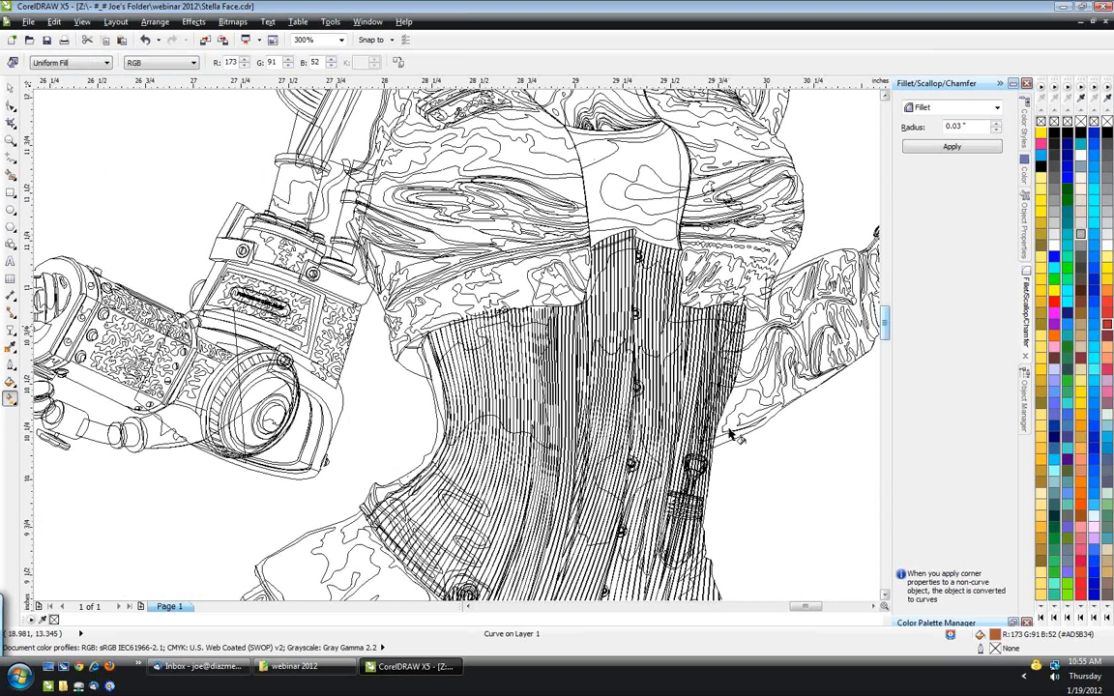
{"action": "scroll", "coordinate": [732, 435], "scroll_direction": "up", "scroll_amount": 2}
- Return to Enhanced view and examine the stitching lines on the brown corset
{"action": "left_click", "coordinate": [82, 22]}
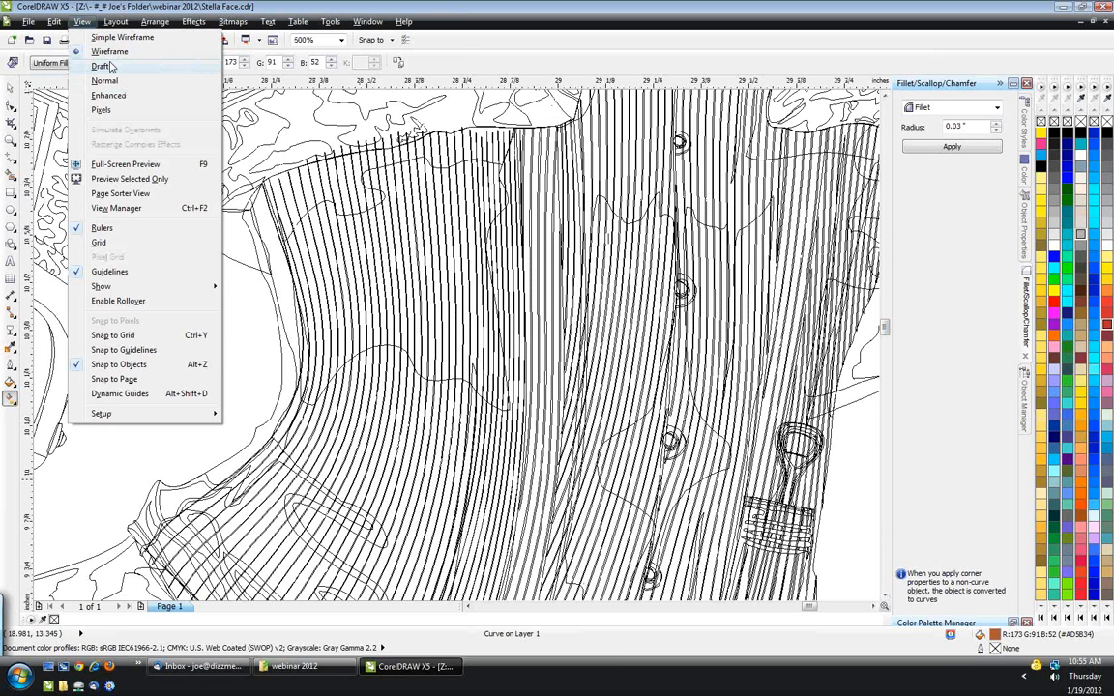
{"action": "left_click", "coordinate": [109, 95]}
{"action": "key", "text": "F10"}
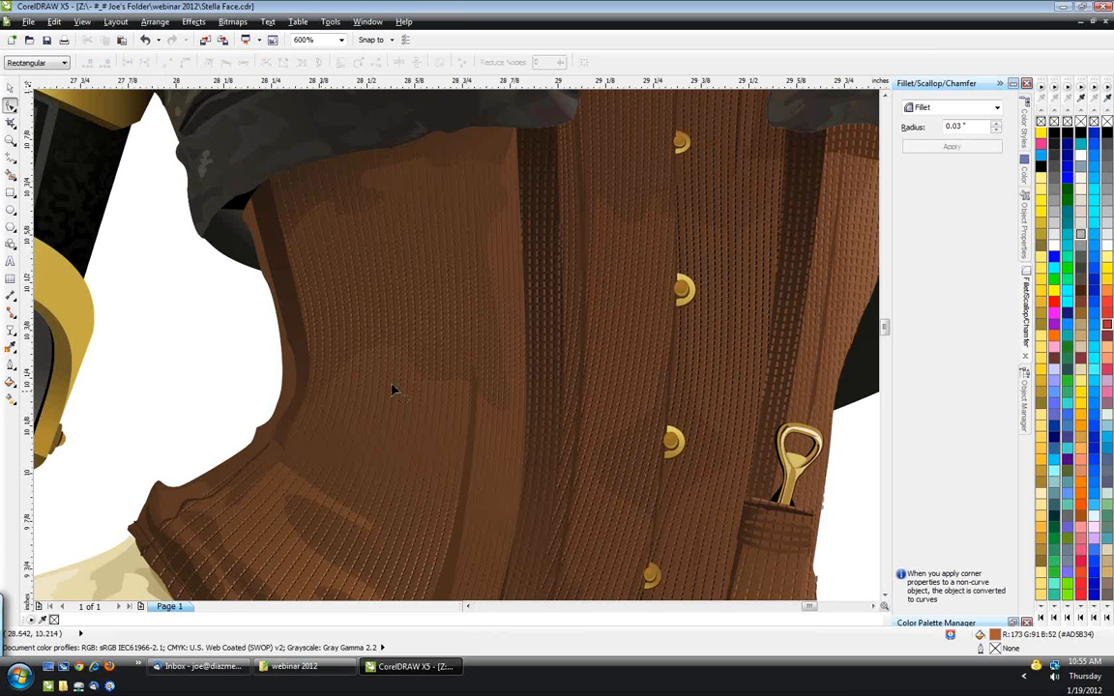
{"action": "key", "text": "space"}
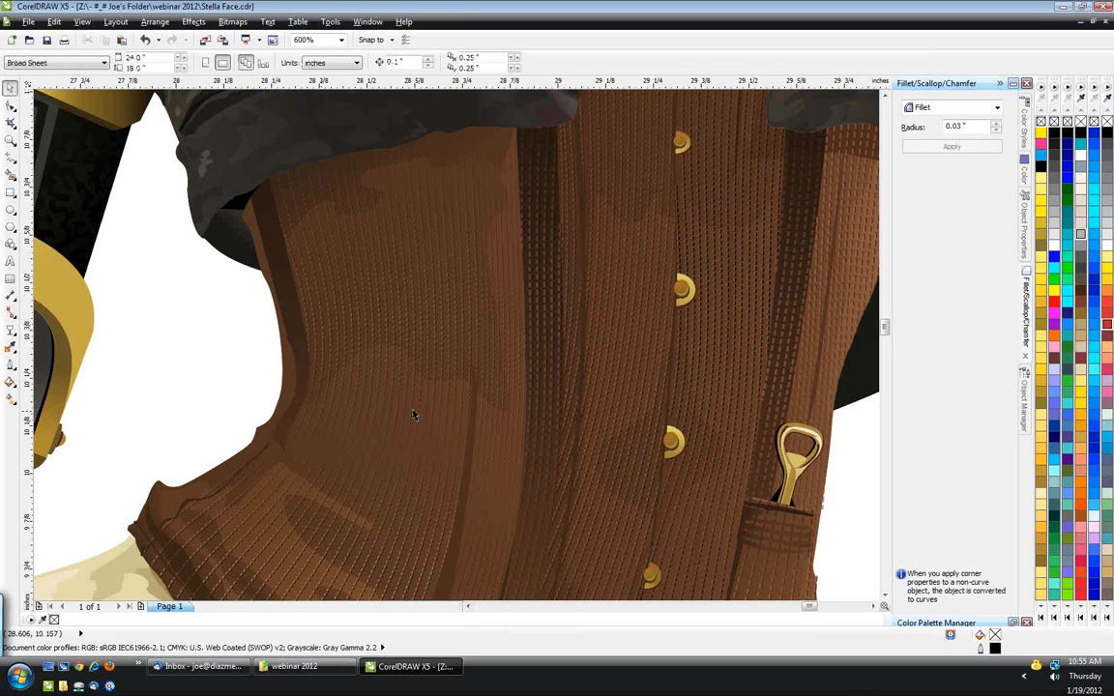
{"action": "scroll", "coordinate": [414, 415], "scroll_direction": "up", "scroll_amount": 1}
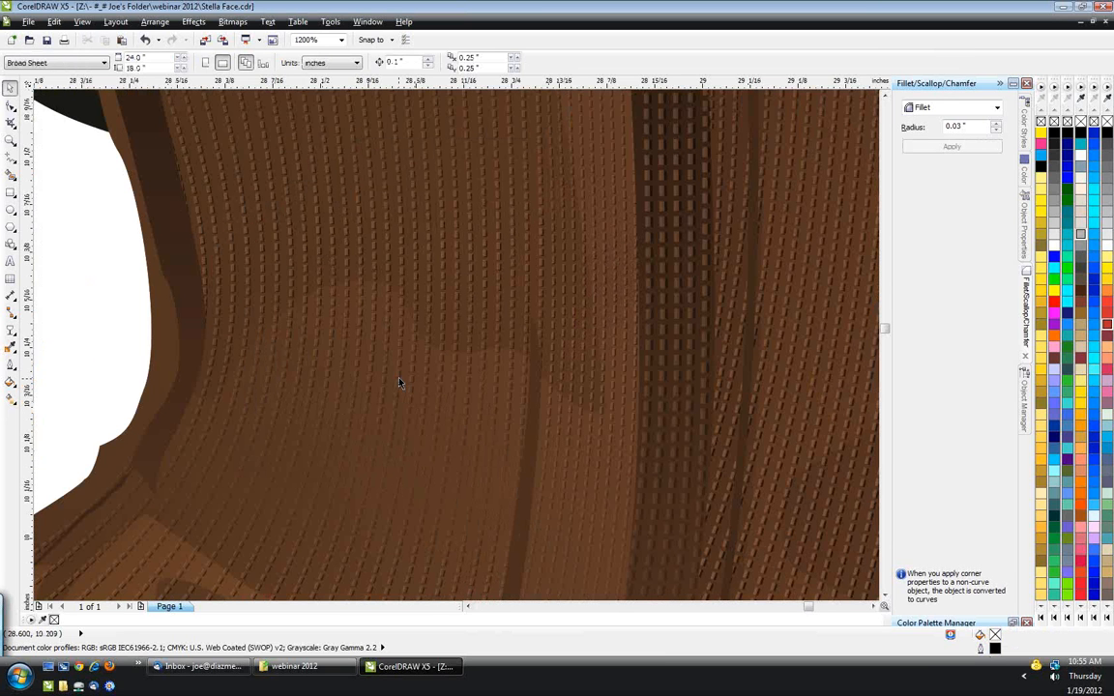
{"action": "scroll", "coordinate": [400, 383], "scroll_direction": "down", "scroll_amount": 1}
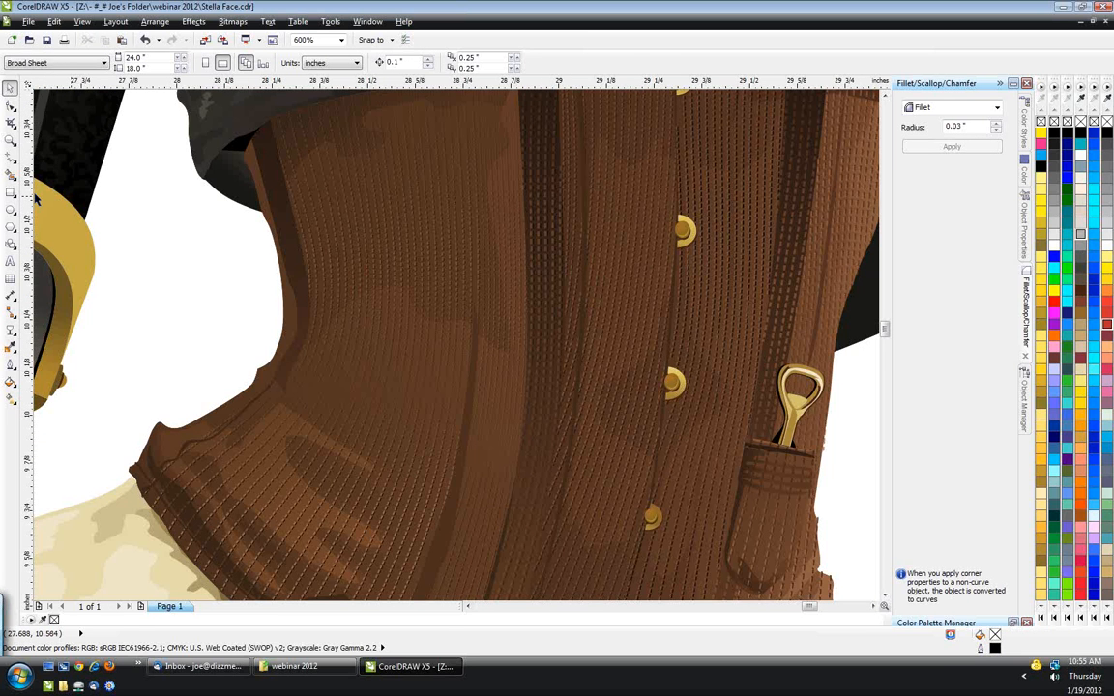
- Draw a straight diagonal line about 0.17 inches wide and 0.31 inches high in the white space beside the corset
{"action": "scroll", "coordinate": [84, 302], "scroll_direction": "up", "scroll_amount": 1}
{"action": "left_click", "coordinate": [9, 158]}
{"action": "left_click", "coordinate": [364, 151]}
{"action": "left_click", "coordinate": [231, 385]}
{"action": "key", "text": "space"}
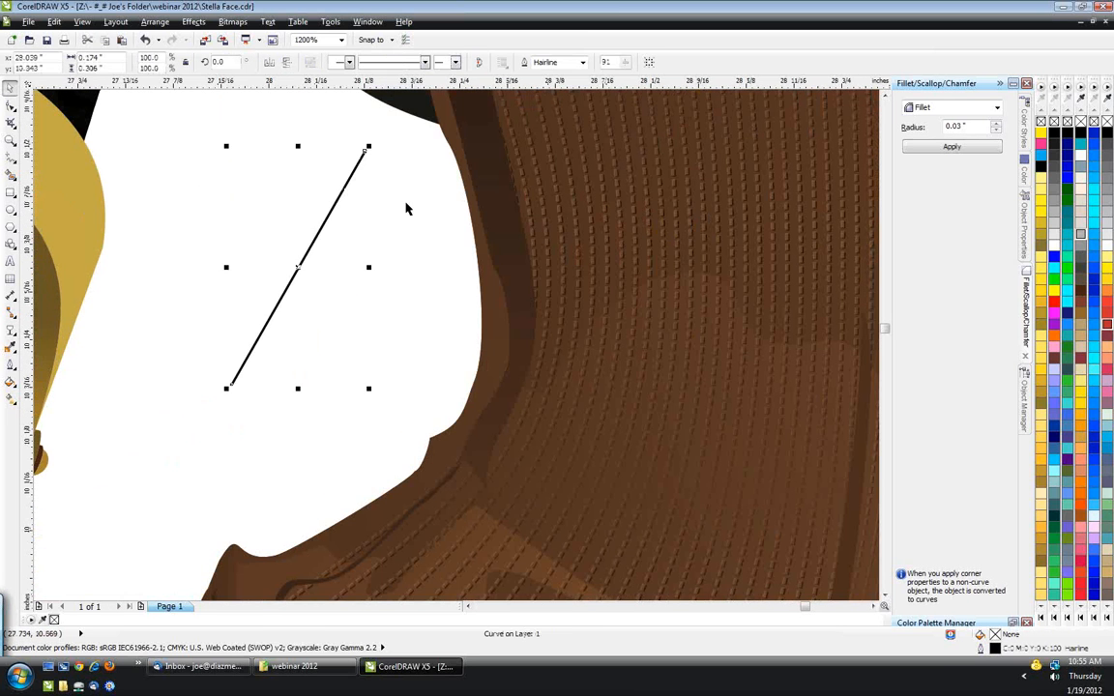
- Try a dotted outline style on the diagonal line, then give it a short, closely spaced dashed style
{"action": "left_click", "coordinate": [426, 62]}
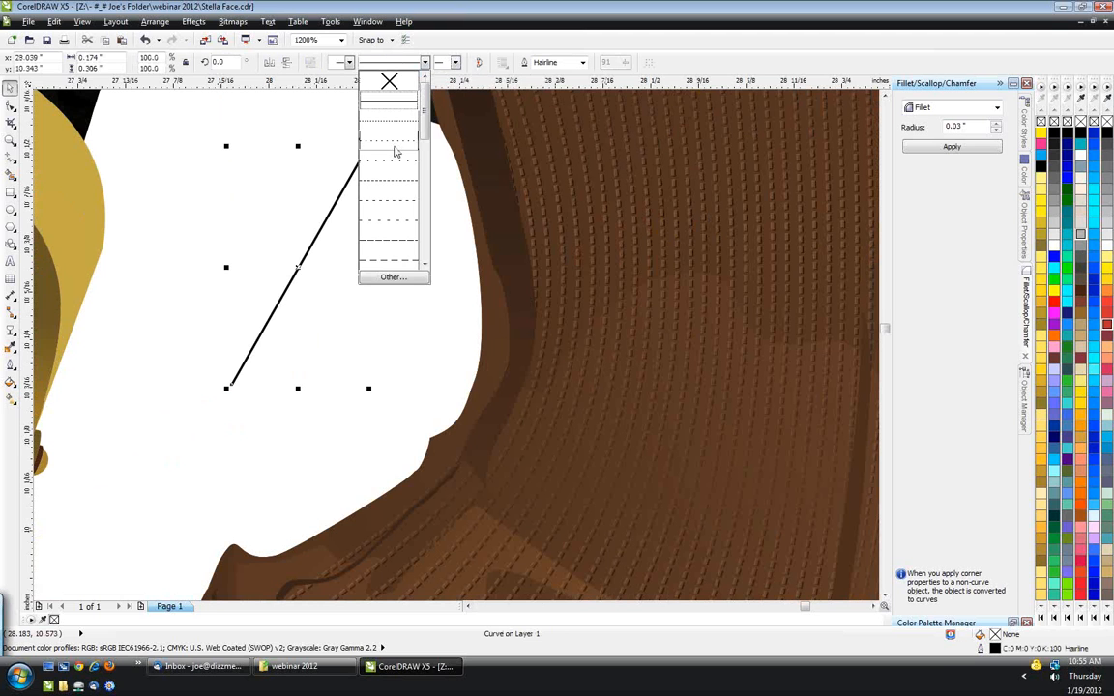
{"action": "left_click", "coordinate": [394, 168]}
{"action": "left_click", "coordinate": [386, 61]}
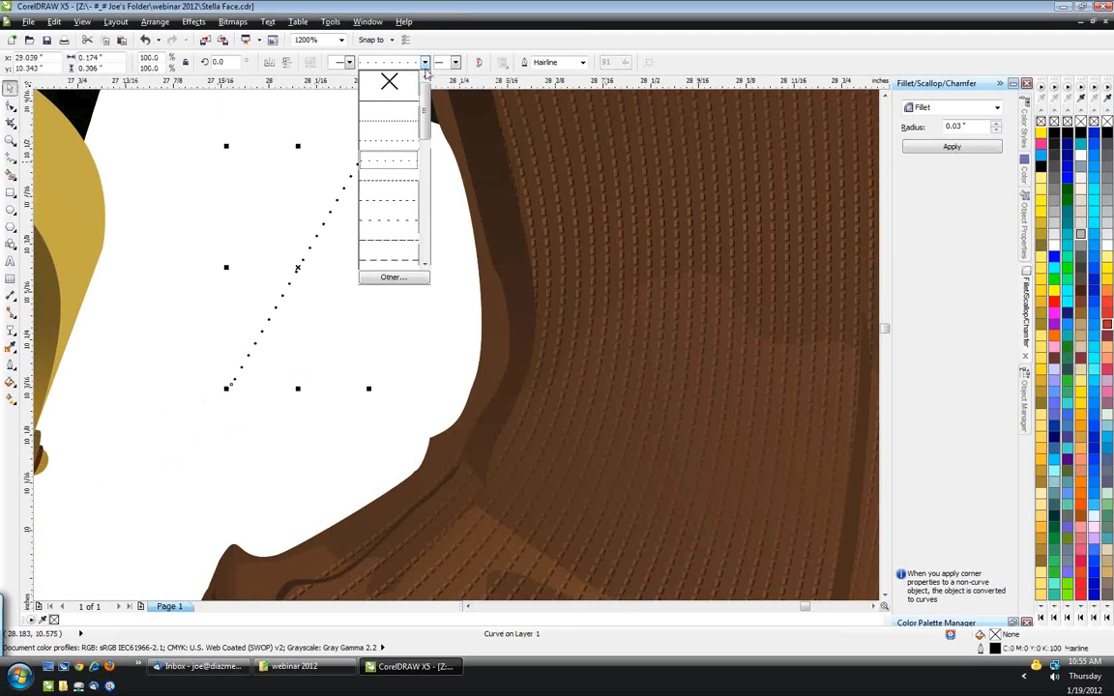
{"action": "left_click", "coordinate": [403, 183]}
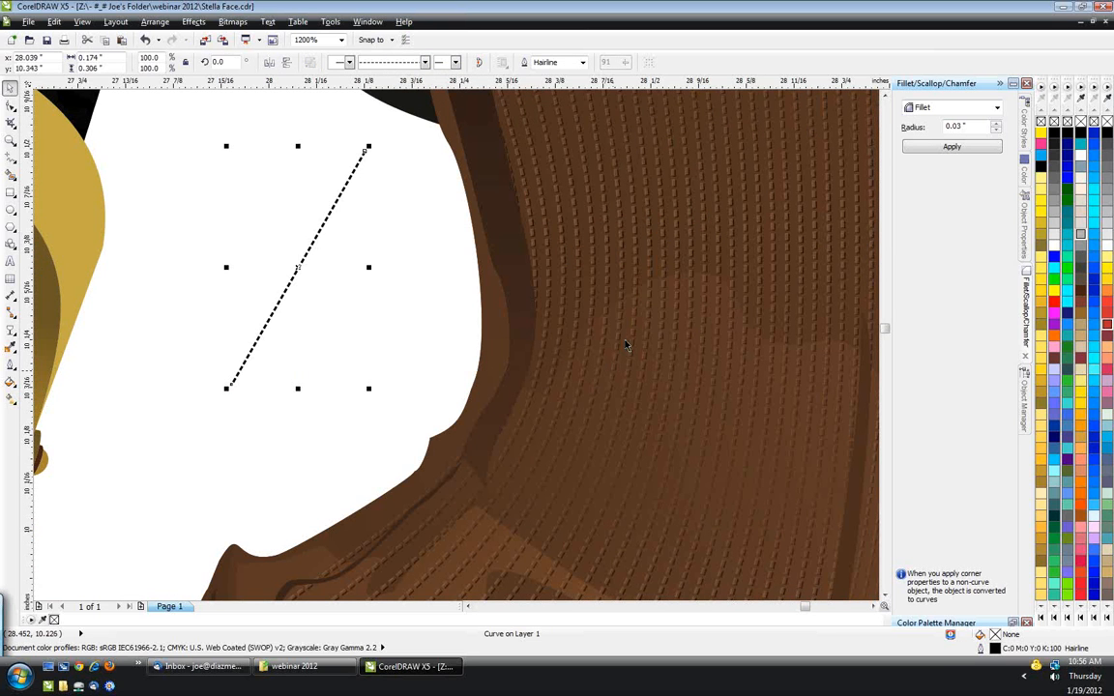
- Delete the dashed diagonal line beside the corset
{"action": "left_click", "coordinate": [220, 283]}
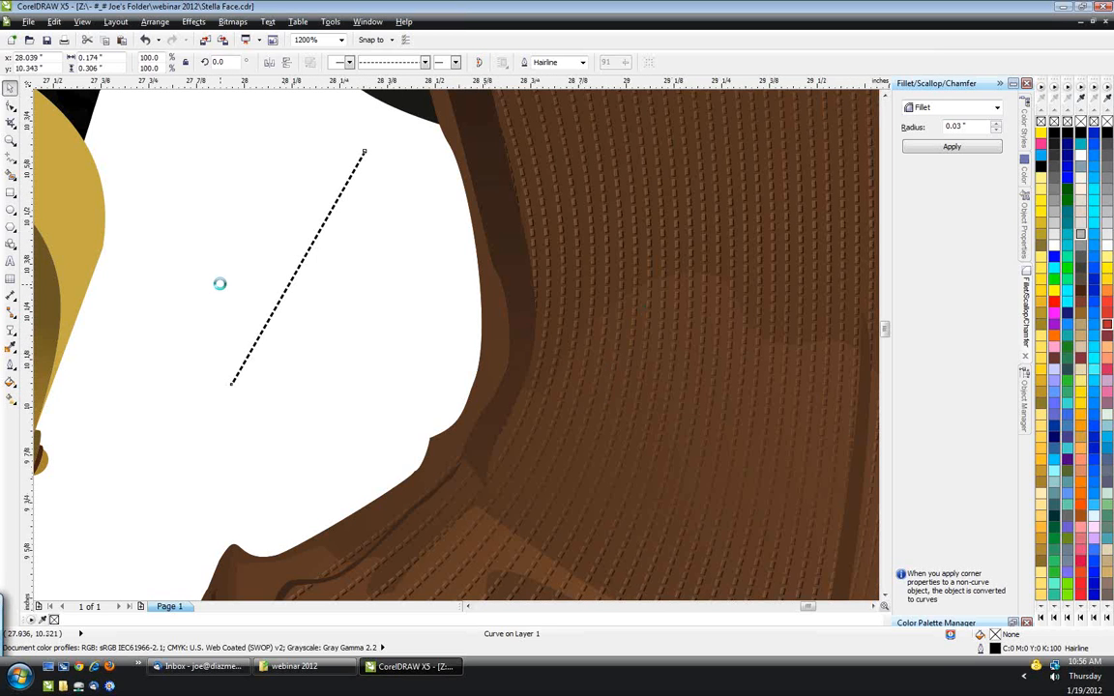
{"action": "scroll", "coordinate": [219, 284], "scroll_direction": "down", "scroll_amount": 2}
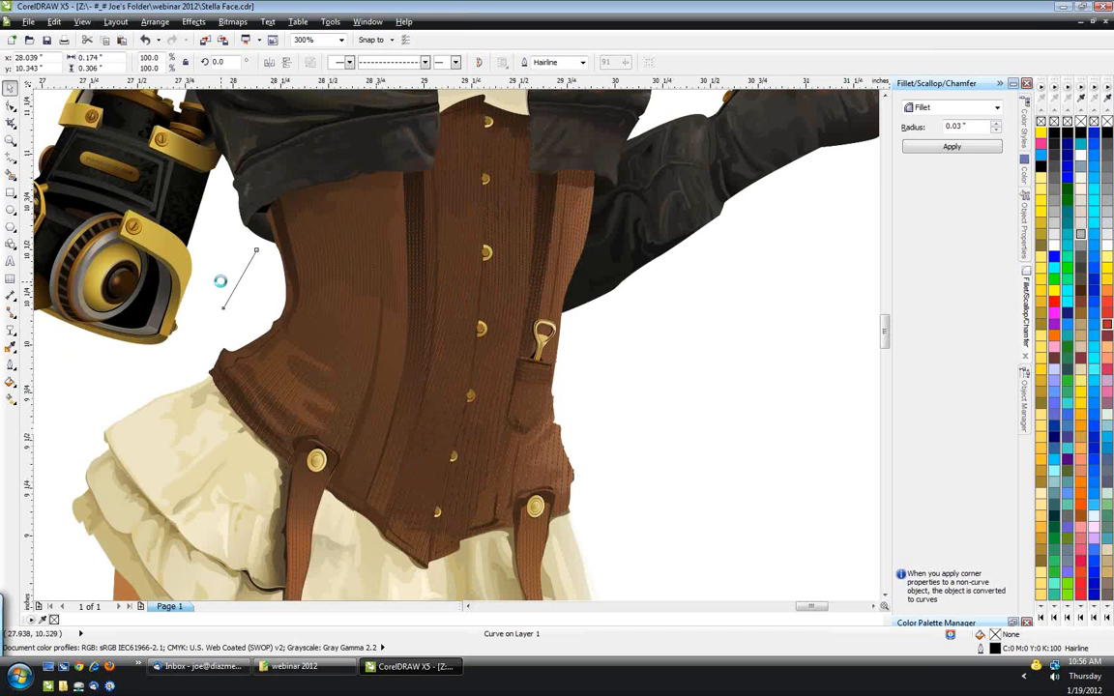
{"action": "key", "text": "Delete"}
{"action": "scroll", "coordinate": [423, 197], "scroll_direction": "down", "scroll_amount": 2}
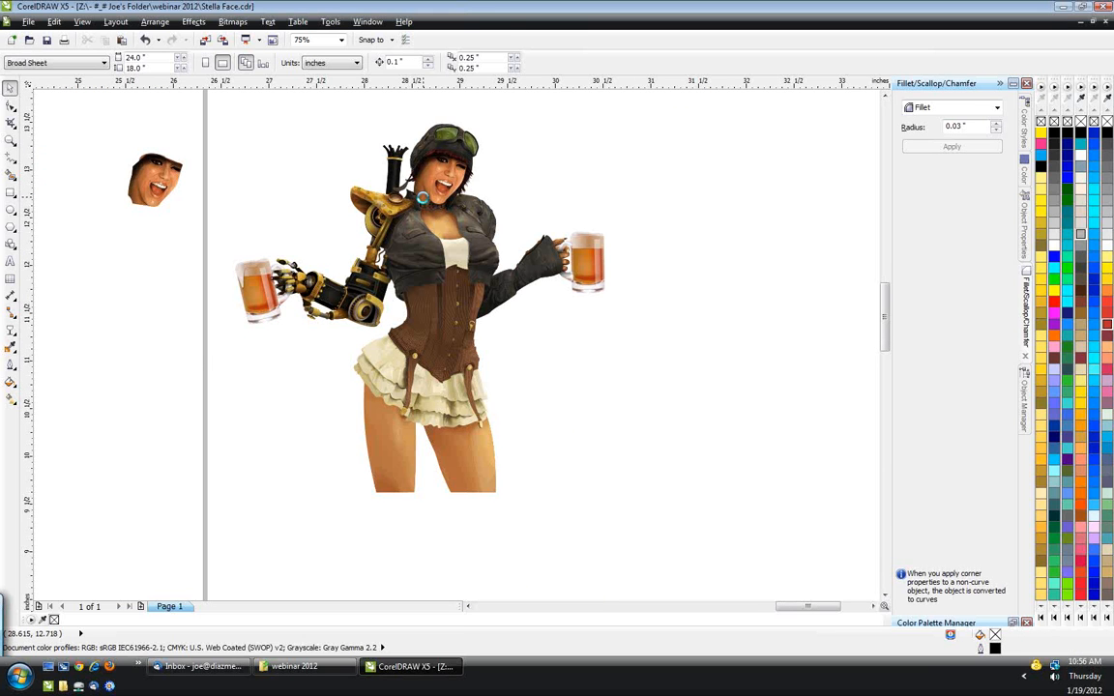
- Switch to the document Steampunk Stella's (final).cdr and display it in Enhanced view
{"action": "left_click", "coordinate": [368, 22]}
{"action": "left_click", "coordinate": [432, 226]}
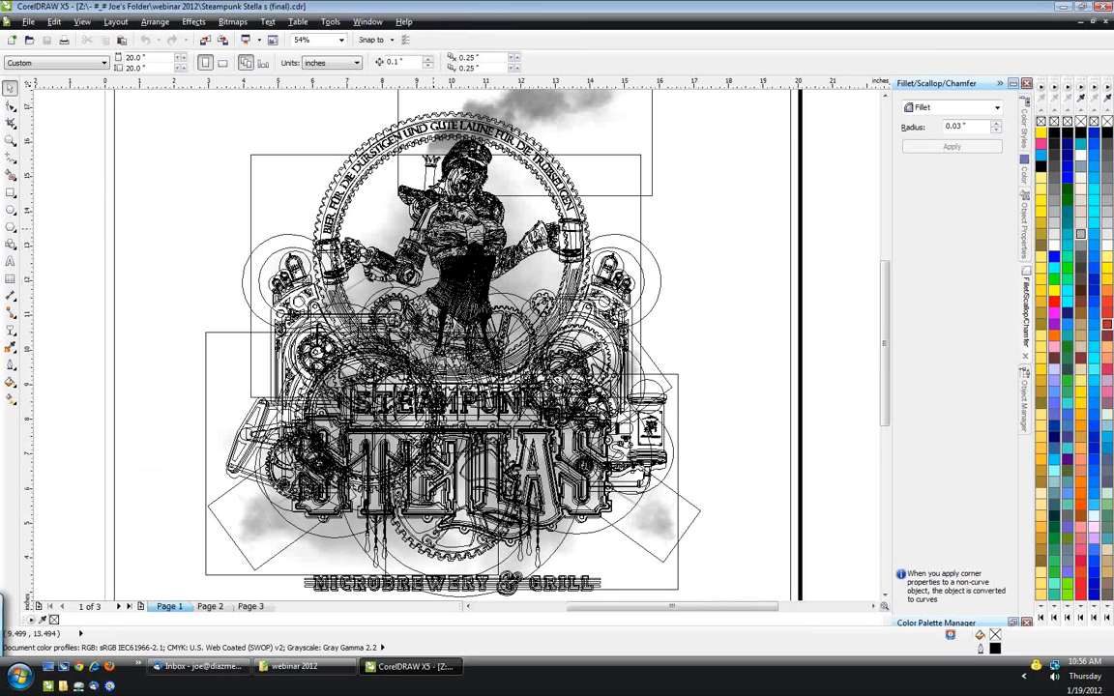
{"action": "left_click", "coordinate": [82, 21]}
{"action": "left_click", "coordinate": [127, 97]}
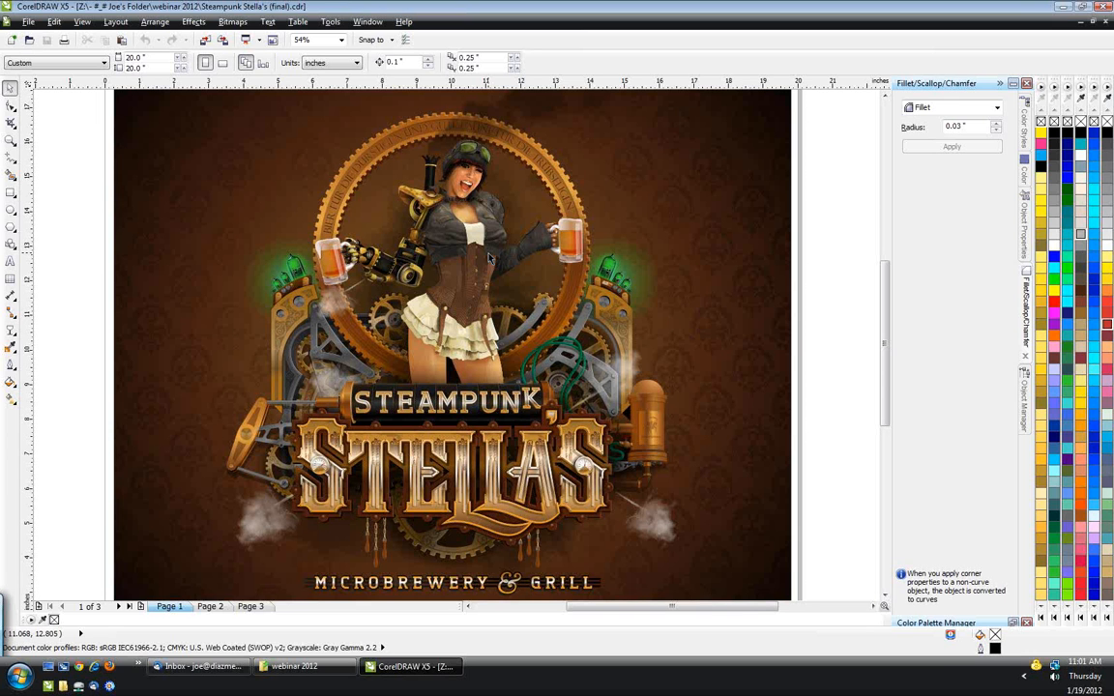
- Open Page 2 and examine the simplified gold and black logo, including the steam cloud near the beer mug
{"action": "left_click", "coordinate": [365, 21]}
{"action": "left_click", "coordinate": [209, 607]}
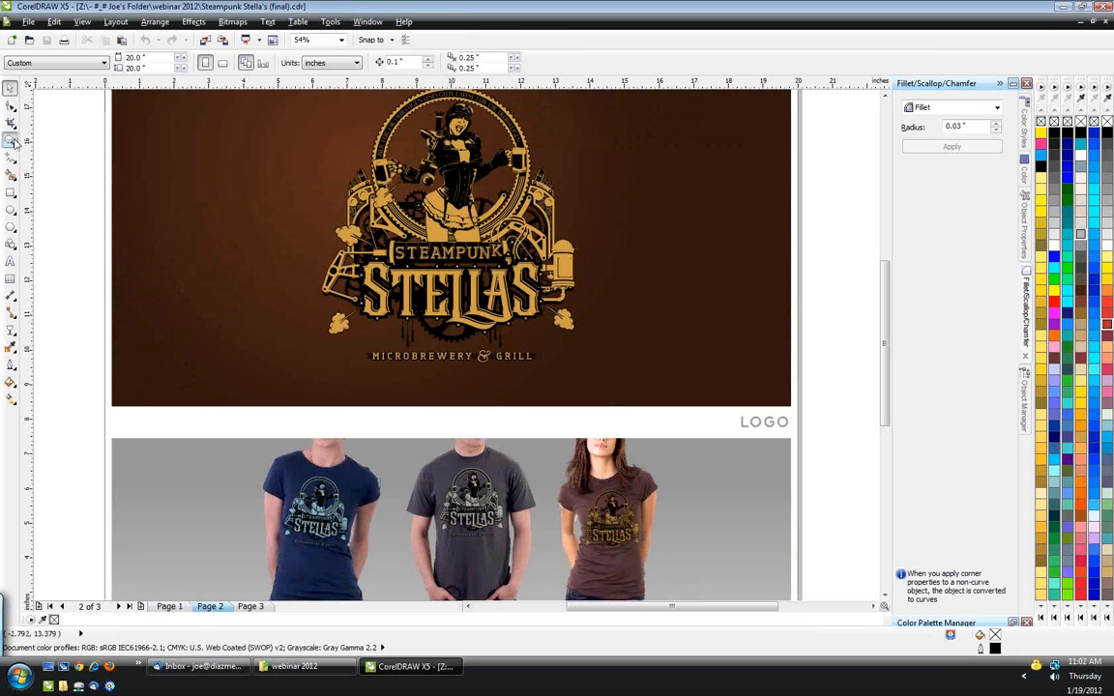
{"action": "left_click", "coordinate": [10, 140]}
{"action": "left_click_drag", "start_coordinate": [290, 379], "coordinate": [613, 103]}
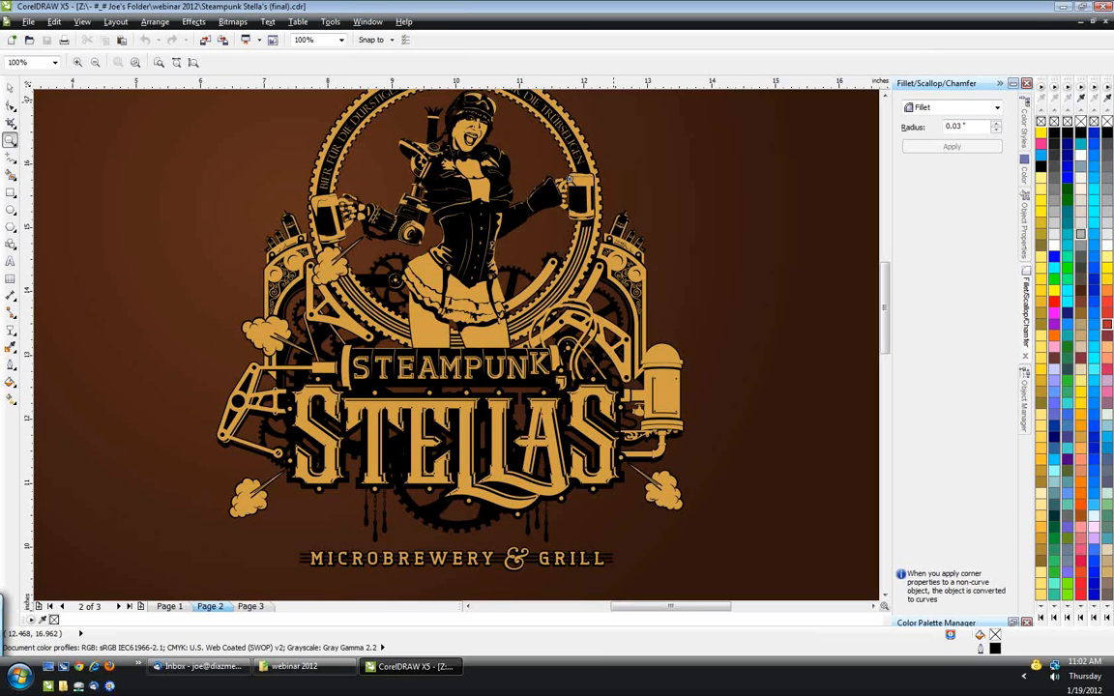
{"action": "left_click_drag", "start_coordinate": [306, 225], "coordinate": [383, 286]}
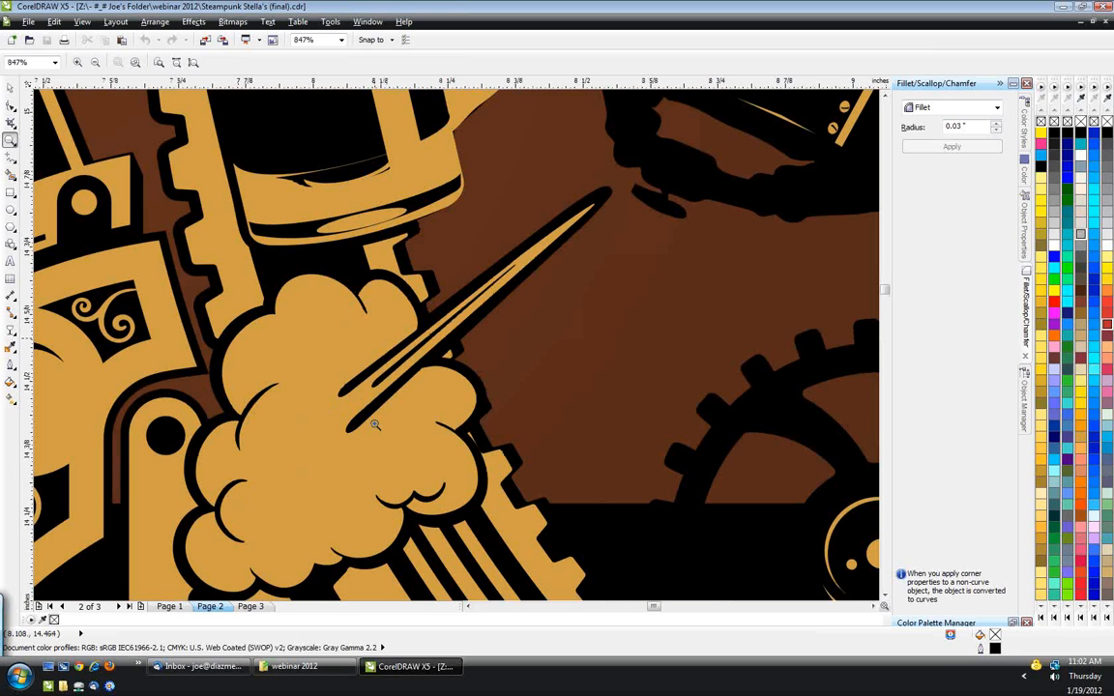
{"action": "scroll", "coordinate": [401, 435], "scroll_direction": "down", "scroll_amount": 2}
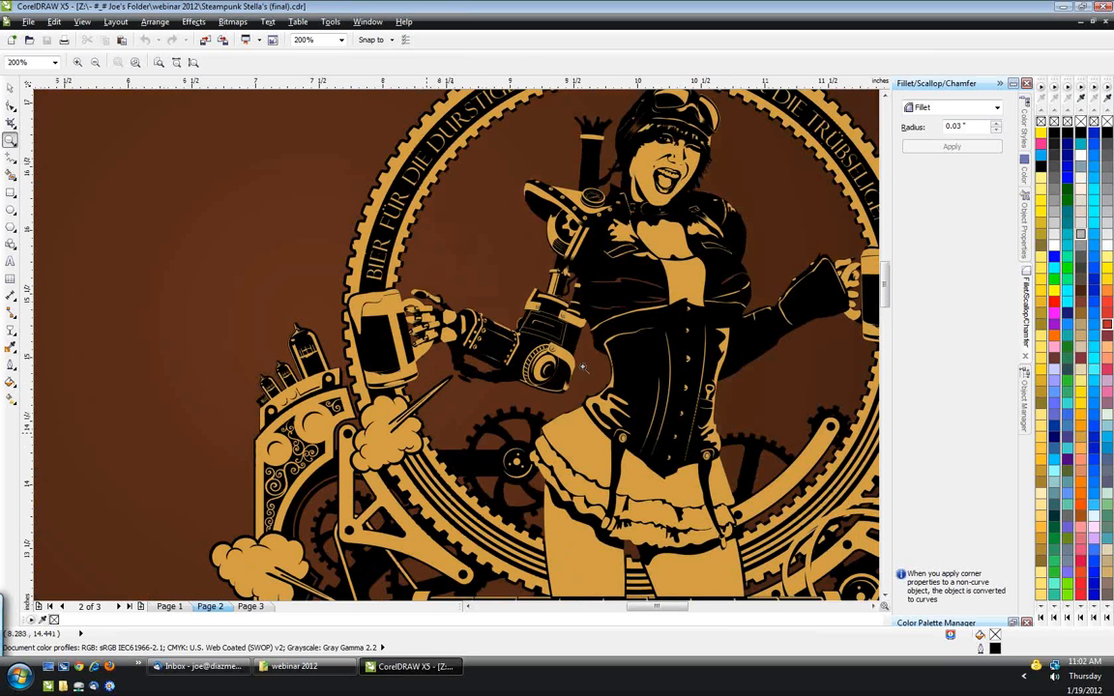
{"action": "scroll", "coordinate": [583, 366], "scroll_direction": "down", "scroll_amount": 2}
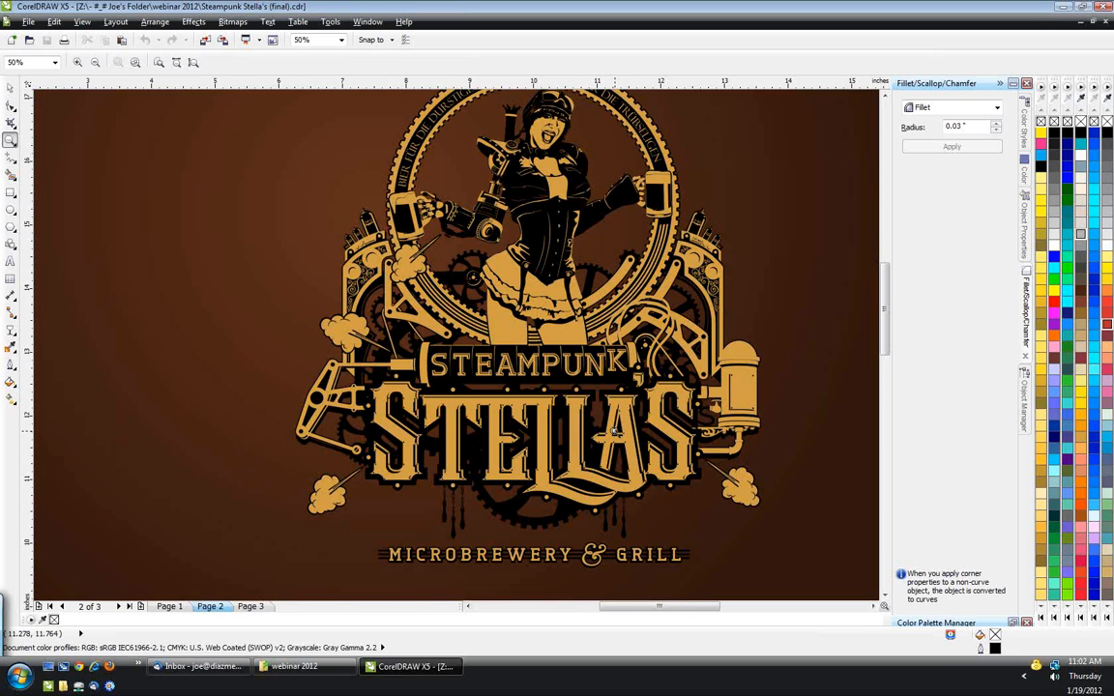
{"action": "scroll", "coordinate": [564, 390], "scroll_direction": "up", "scroll_amount": 1}
{"action": "scroll", "coordinate": [564, 388], "scroll_direction": "down", "scroll_amount": 1}
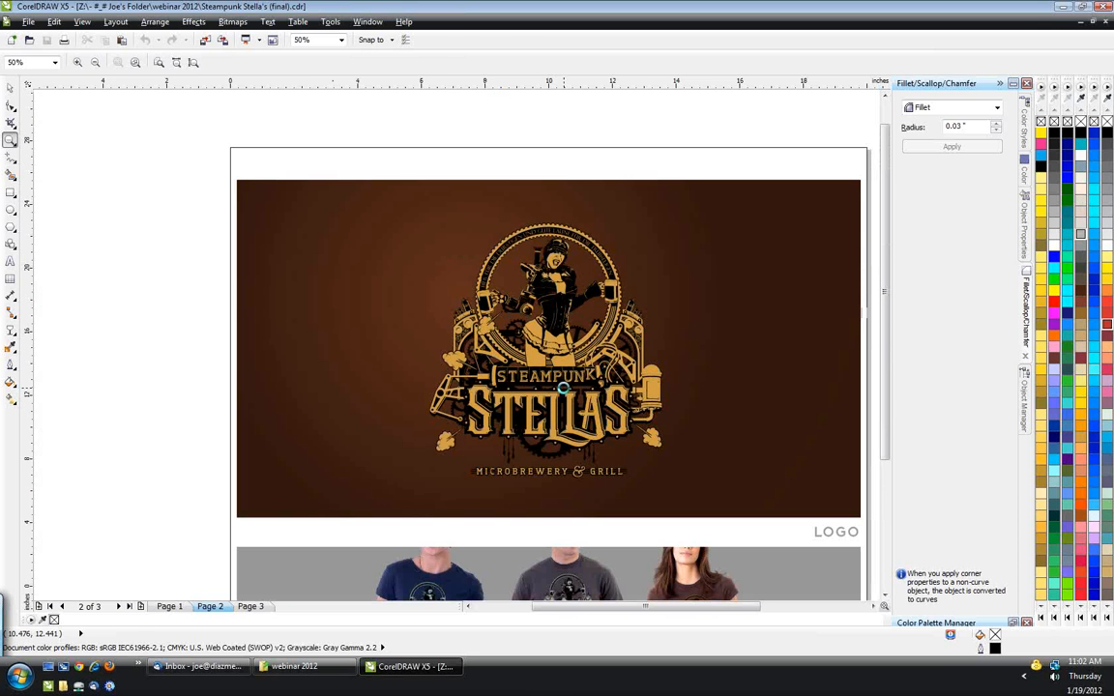
- Examine the logo on the T-shirt mockups below it, with a close look at the gray shirt
{"action": "scroll", "coordinate": [564, 388], "scroll_direction": "up", "scroll_amount": 1}
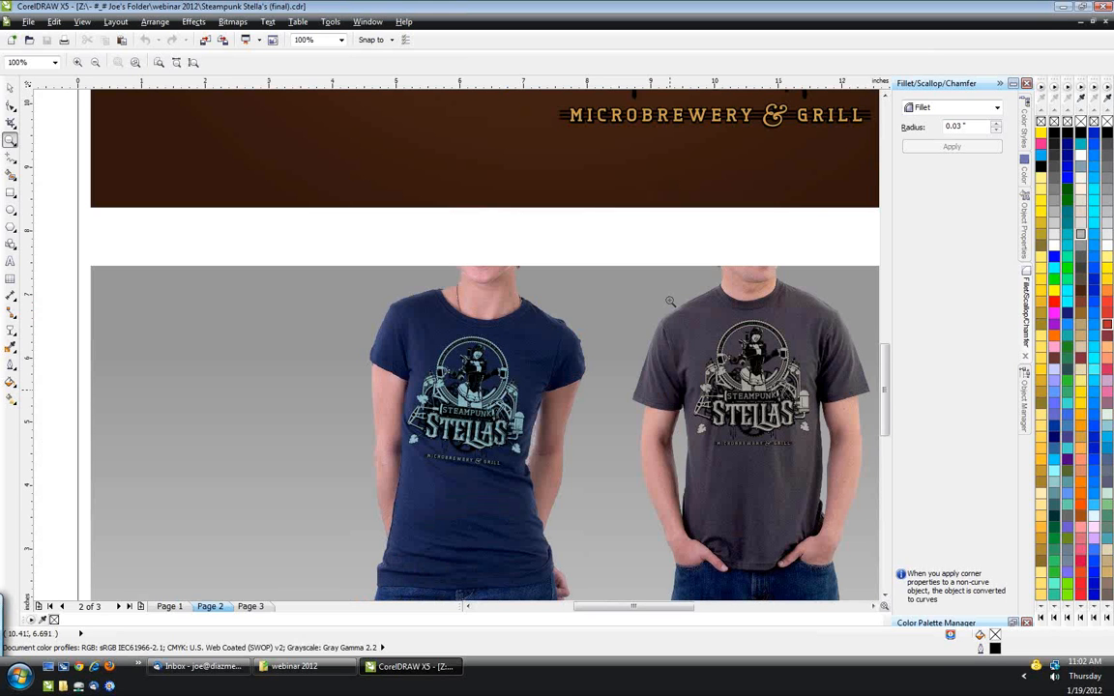
{"action": "left_click_drag", "start_coordinate": [671, 302], "coordinate": [838, 456]}
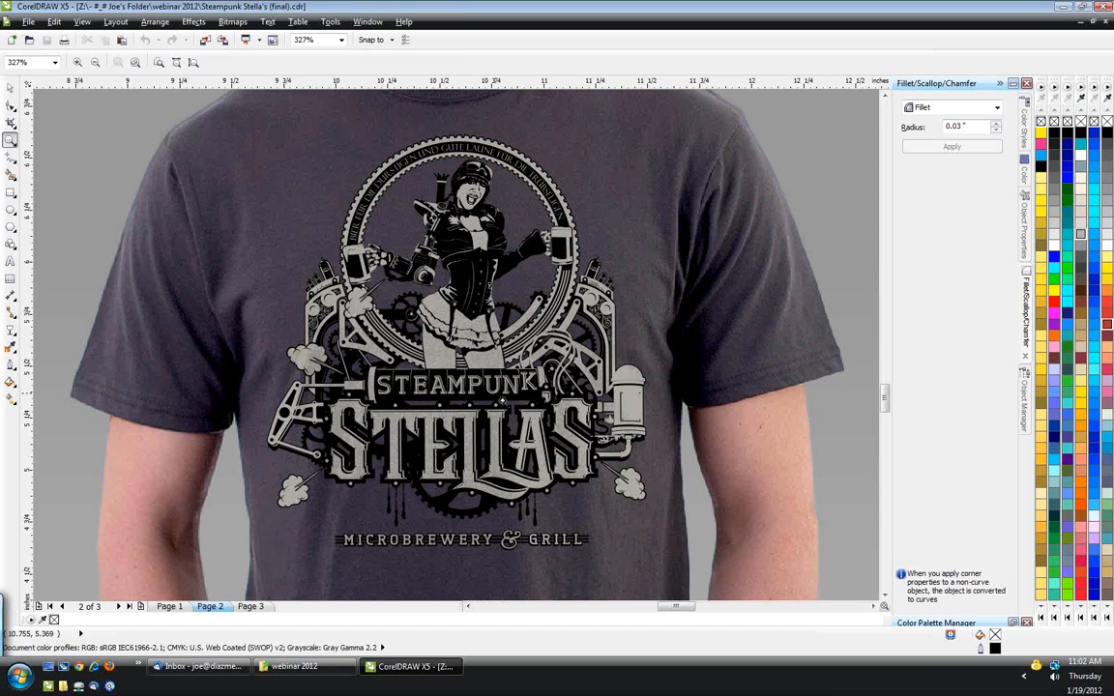
{"action": "scroll", "coordinate": [502, 399], "scroll_direction": "down", "scroll_amount": 2}
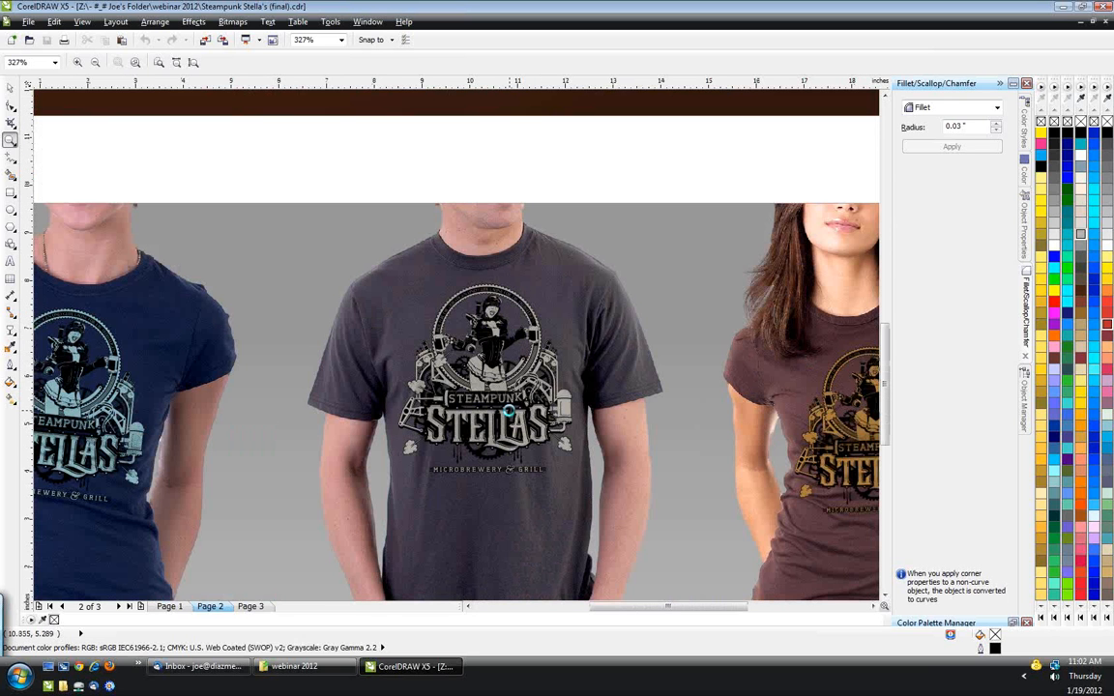
- Return to Page 1 and examine the lettering and machinery of the full-color mural
{"action": "left_click", "coordinate": [170, 606]}
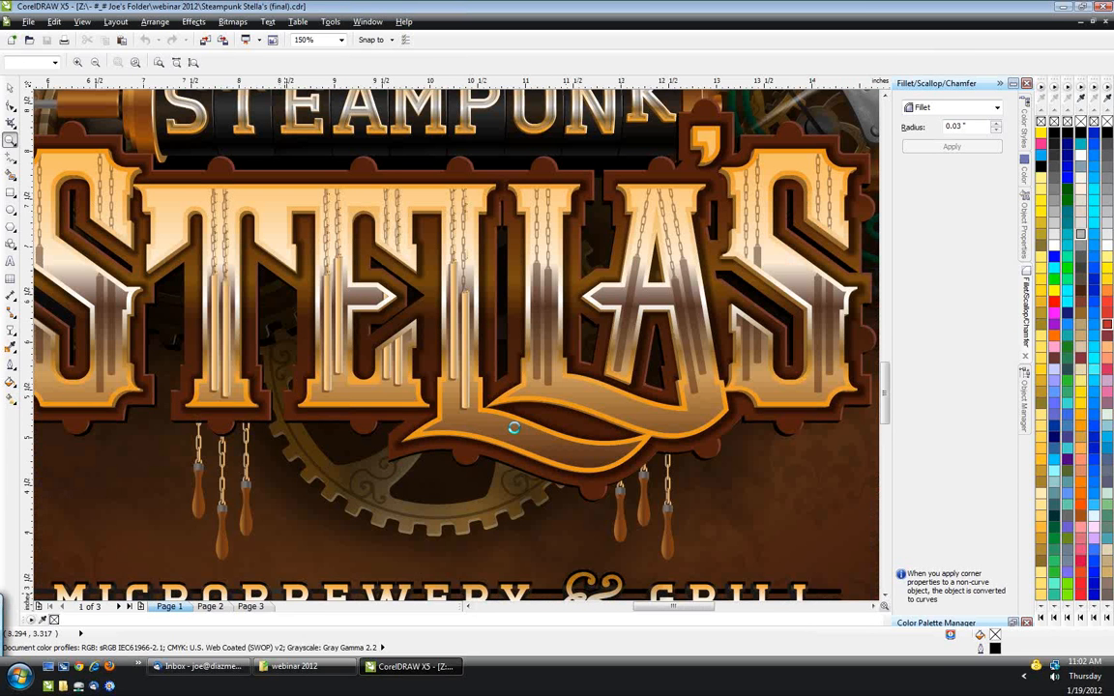
{"action": "scroll", "coordinate": [515, 428], "scroll_direction": "down", "scroll_amount": 1}
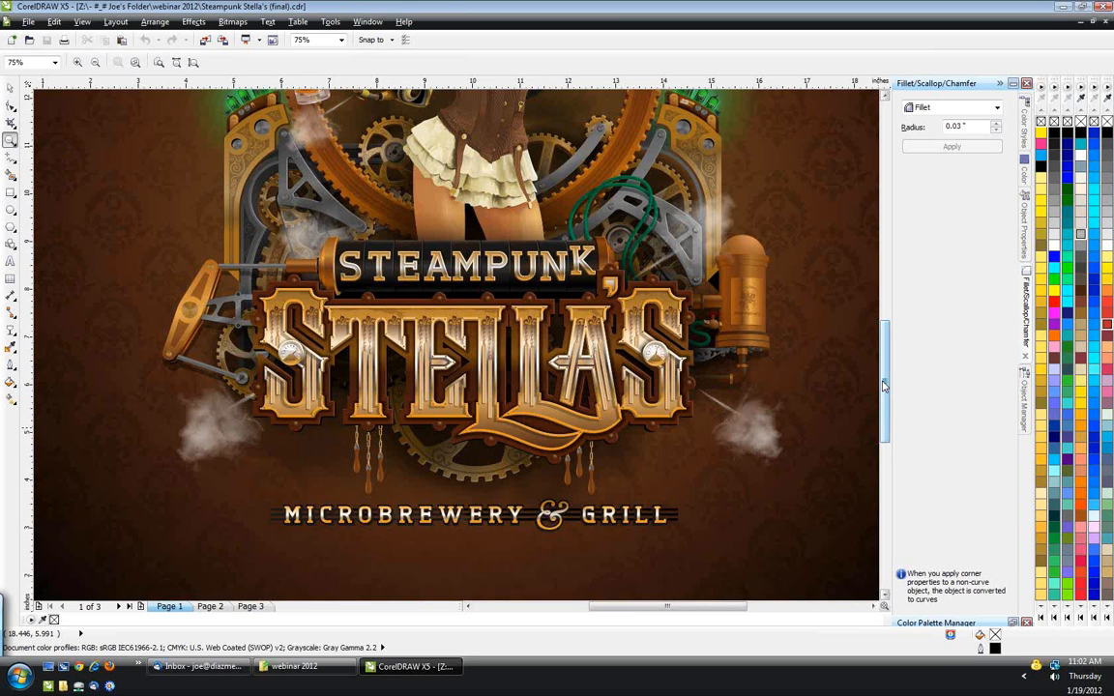
{"action": "left_click_drag", "start_coordinate": [883, 386], "coordinate": [891, 375]}
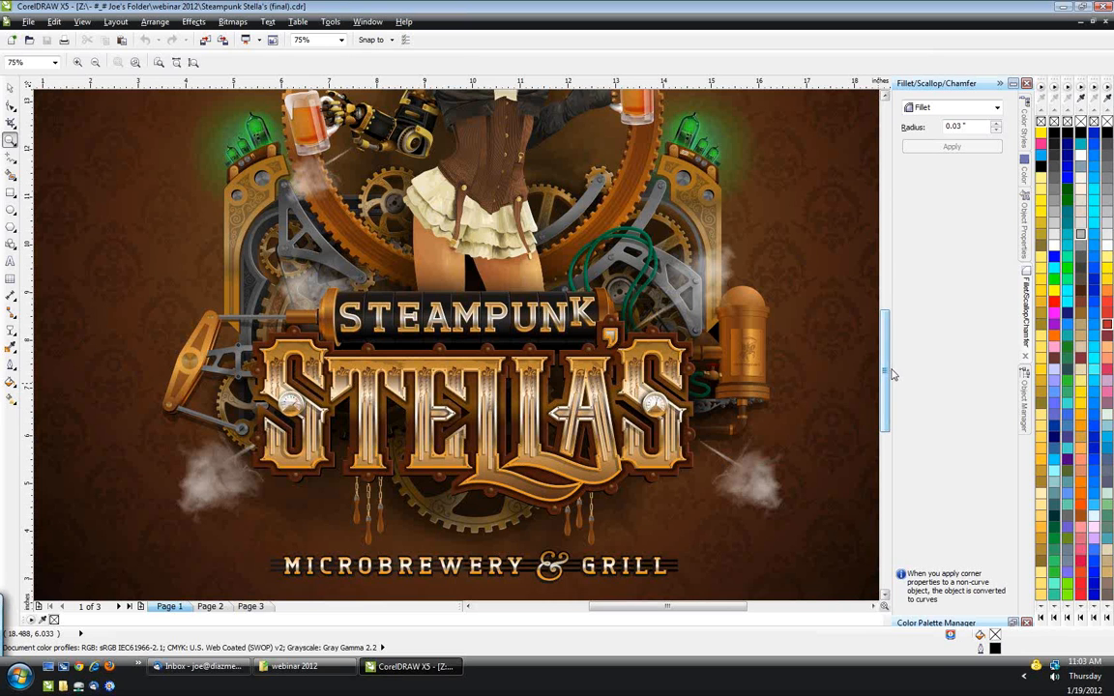
- Show the fill types offered by the Interactive Fill tool
{"action": "left_click", "coordinate": [9, 397]}
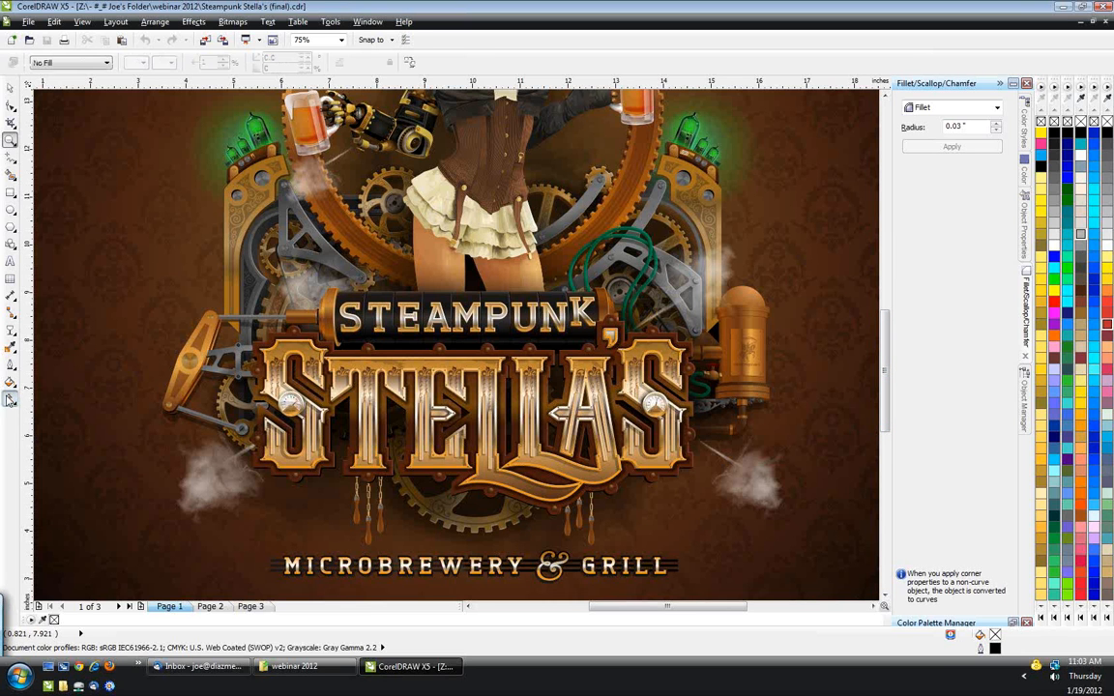
{"action": "left_click", "coordinate": [70, 63]}
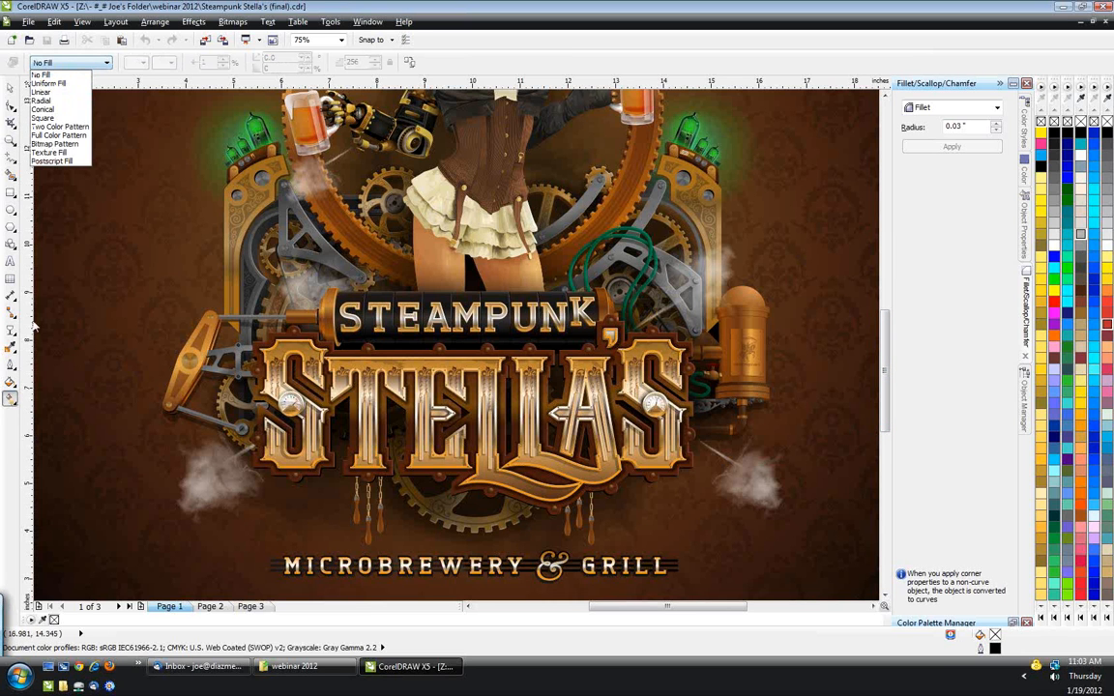
{"action": "left_click", "coordinate": [6, 400]}
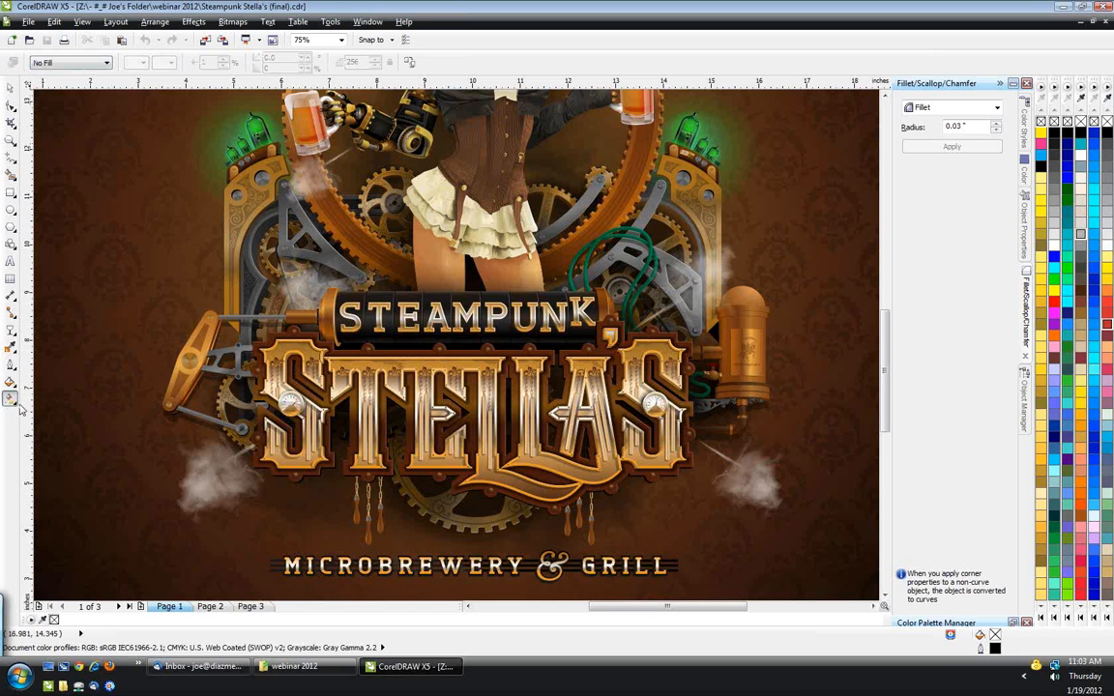
{"action": "left_click", "coordinate": [9, 87]}
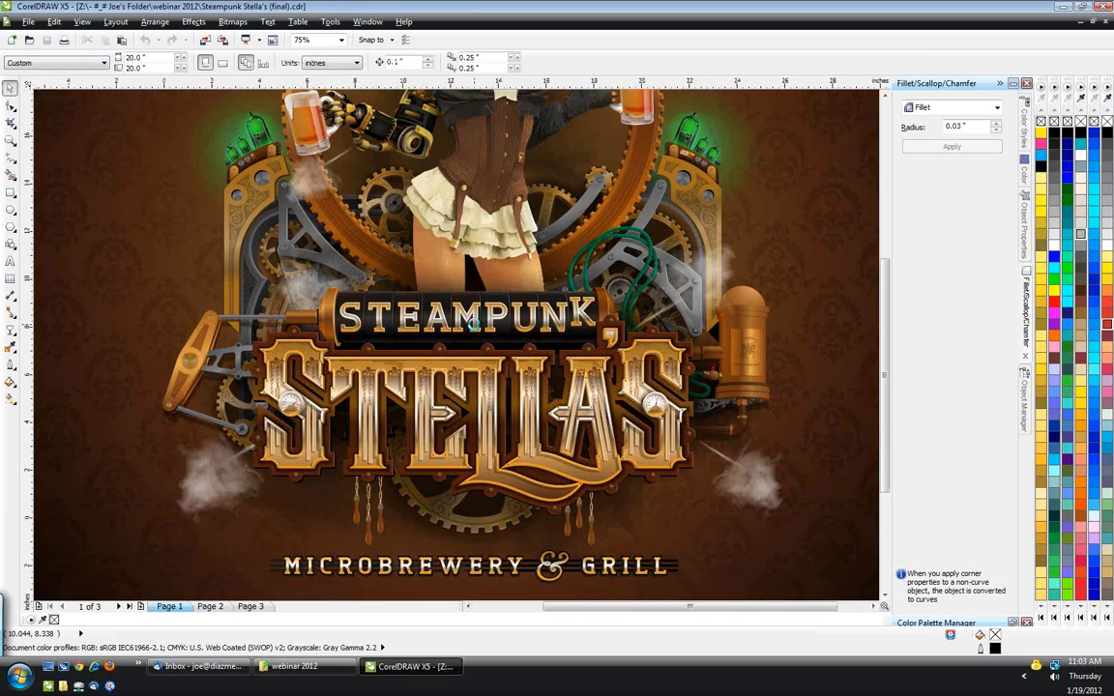
- Draw a rectangle about 4.61 by 3.69 inches in the blank area beside the mural page
{"action": "key", "text": "F3"}
{"action": "left_click", "coordinate": [12, 192]}
{"action": "left_click_drag", "start_coordinate": [709, 303], "coordinate": [821, 392]}
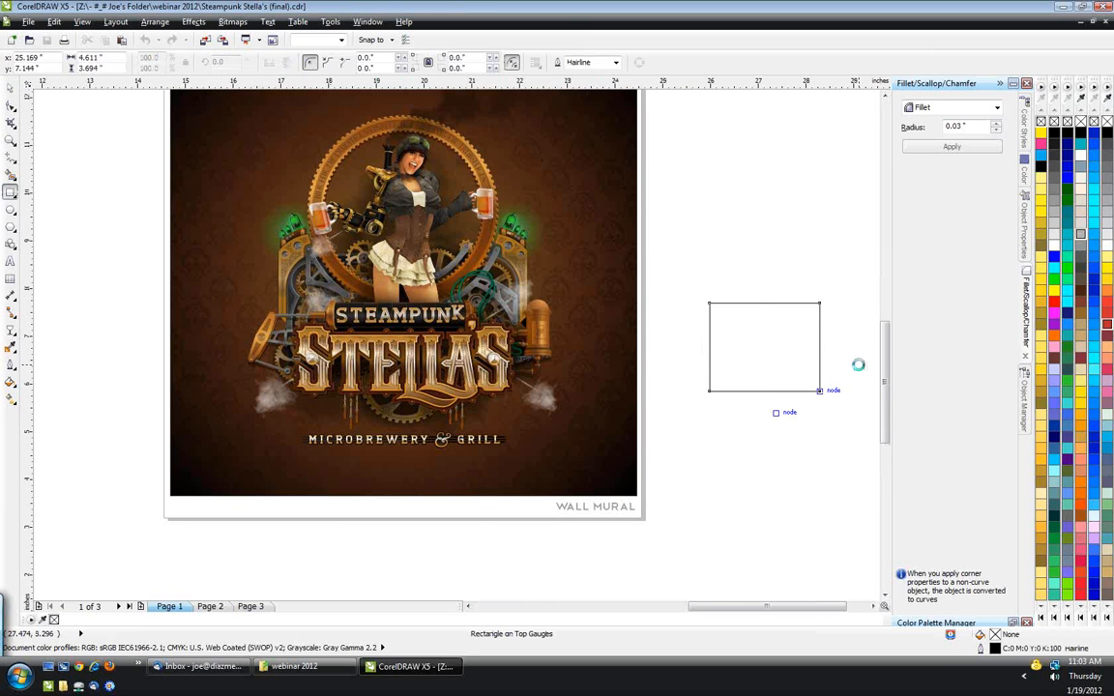
{"action": "scroll", "coordinate": [859, 364], "scroll_direction": "up", "scroll_amount": 1}
{"action": "scroll", "coordinate": [859, 365], "scroll_direction": "up", "scroll_amount": 1}
{"action": "key", "text": "space"}
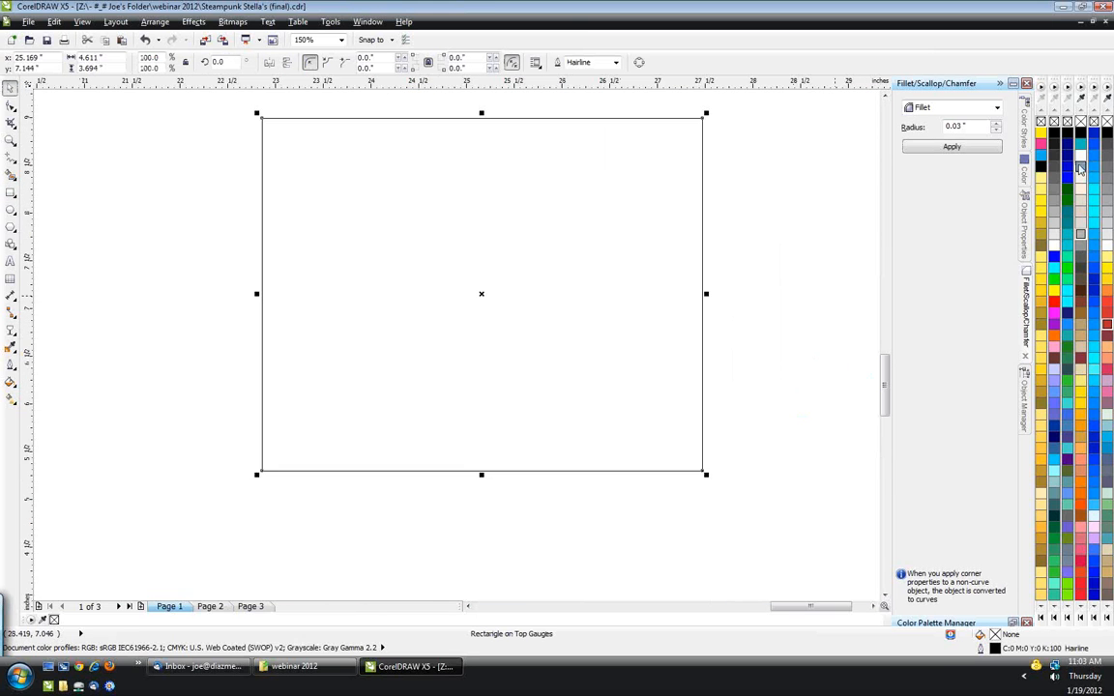
- Fill the rectangle with oyster white and apply a horizontal linear gradient fading to white at its right side
{"action": "left_click", "coordinate": [1081, 202]}
{"action": "left_click", "coordinate": [9, 400]}
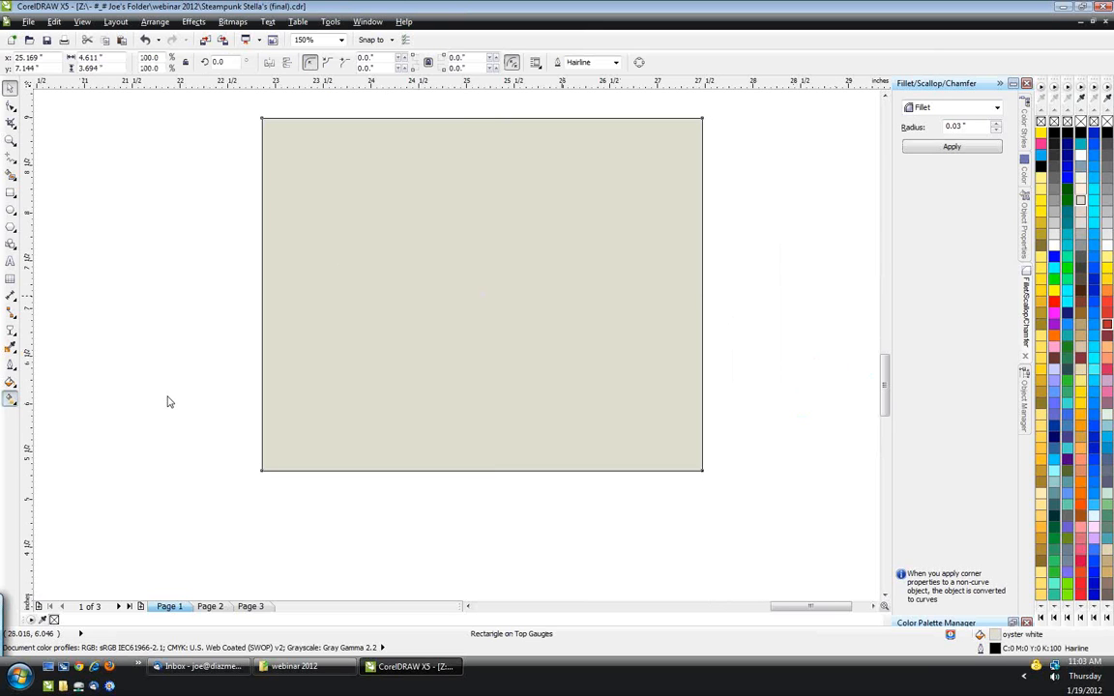
{"action": "left_click_drag", "start_coordinate": [344, 325], "coordinate": [689, 323]}
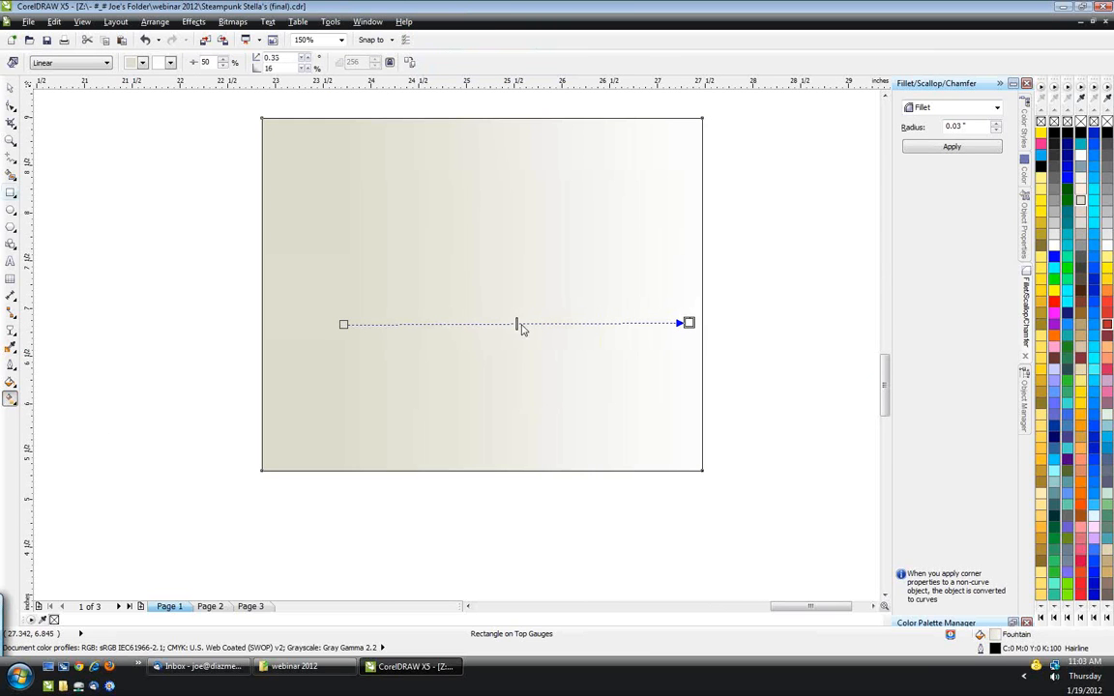
- Draw a gray (#999999) rectangle about 2.56 by 4.43 inches overlapping the gradient rectangle's right edge and send it to the back
{"action": "key", "text": "F6"}
{"action": "left_click_drag", "start_coordinate": [849, 528], "coordinate": [604, 106]}
{"action": "left_click", "coordinate": [1055, 200]}
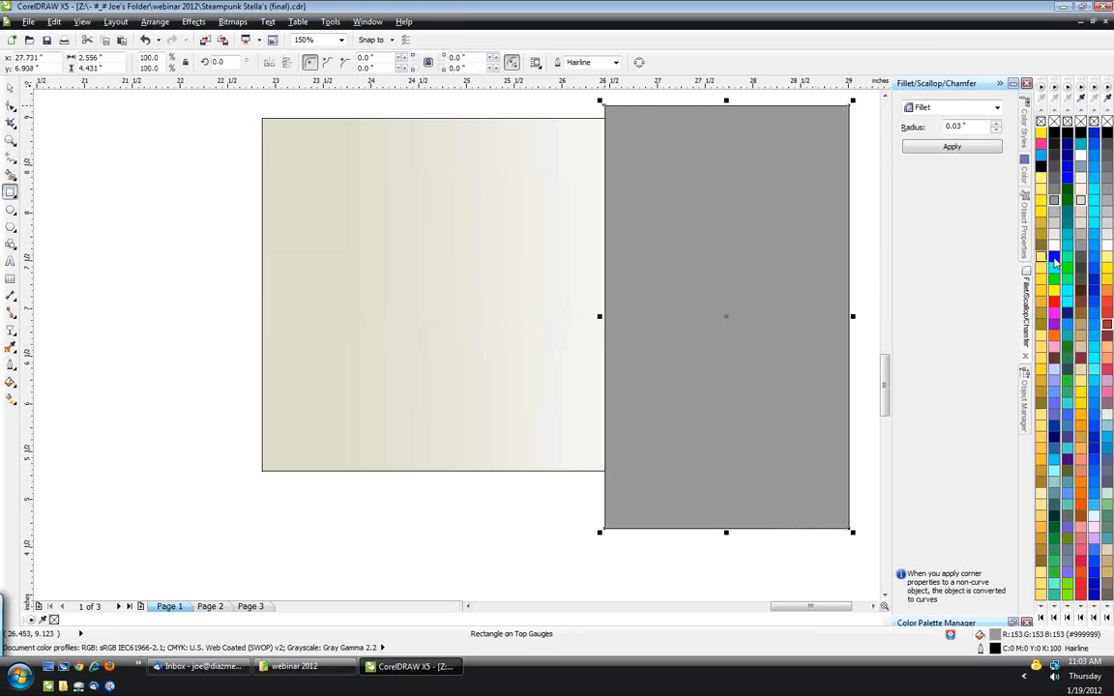
{"action": "key", "text": "shift+Page_Down"}
- Set the gradient's end color to the gray sampled from the rectangle behind it
{"action": "left_click", "coordinate": [10, 87]}
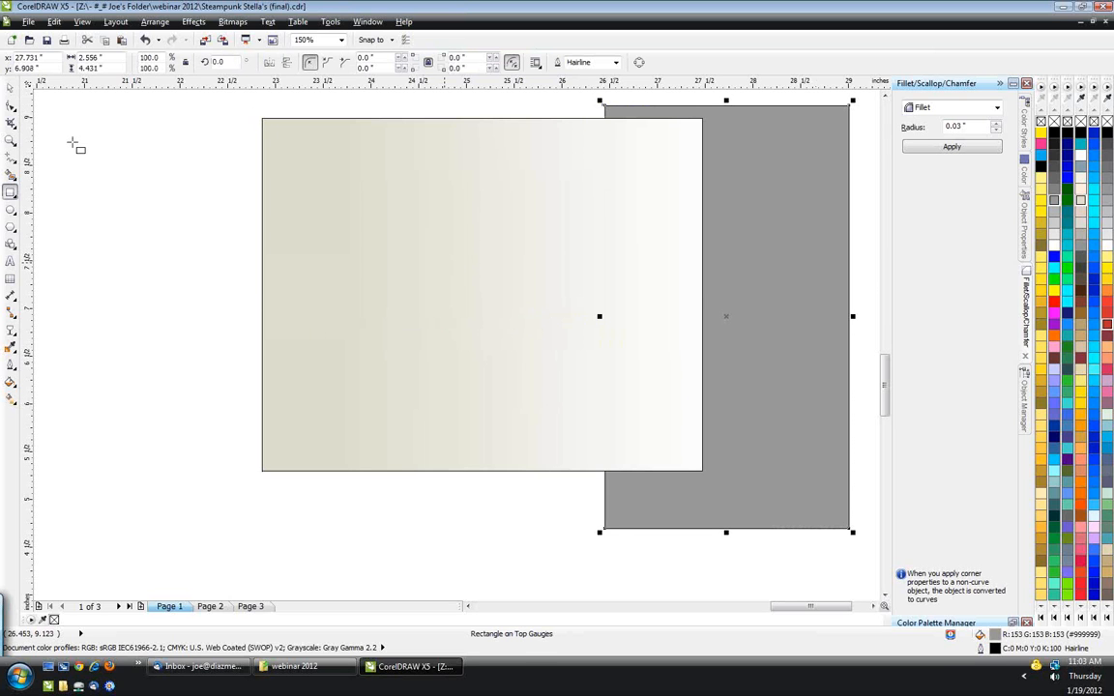
{"action": "left_click", "coordinate": [321, 329]}
{"action": "left_click", "coordinate": [10, 397]}
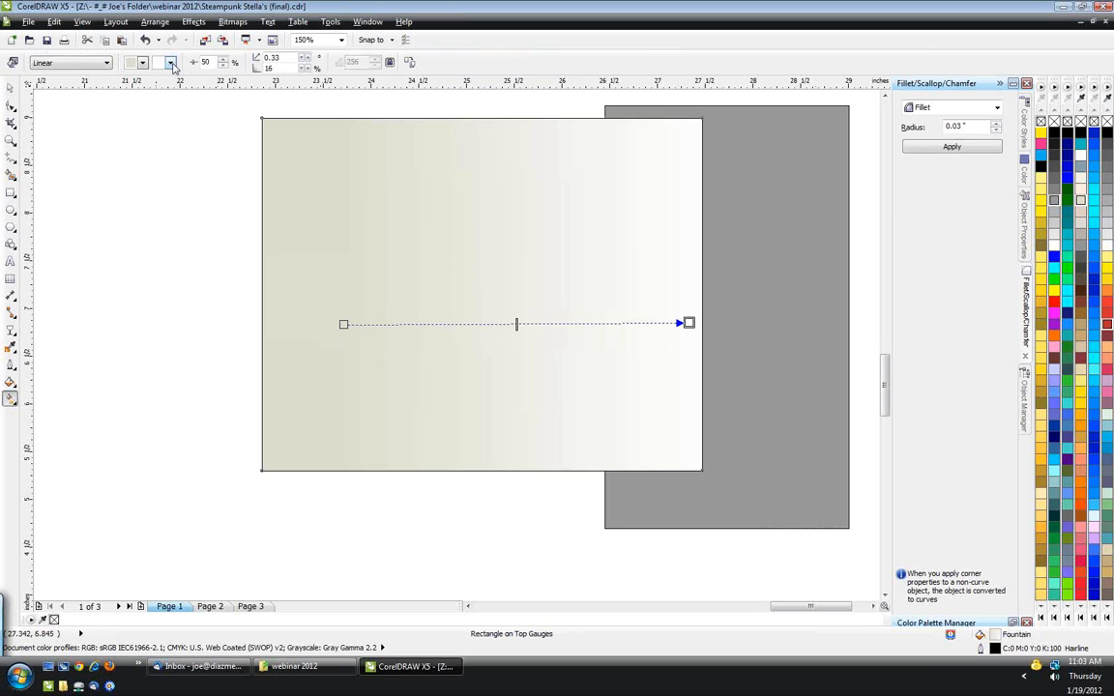
{"action": "left_click", "coordinate": [170, 63]}
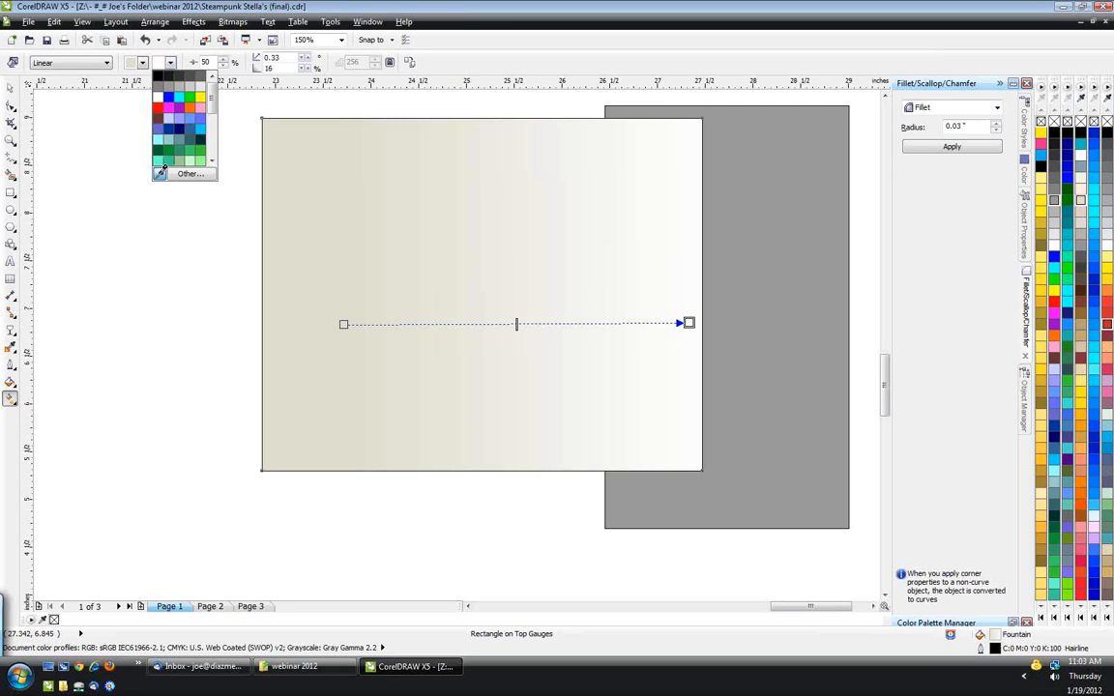
{"action": "left_click", "coordinate": [159, 173]}
{"action": "left_click", "coordinate": [740, 310]}
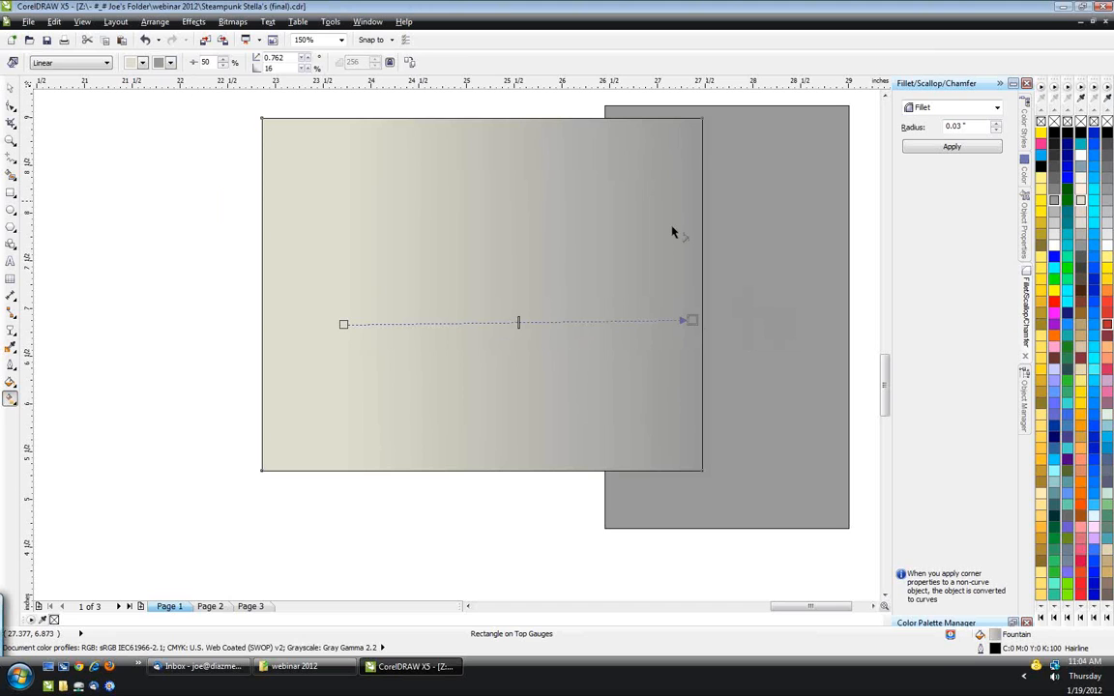
- Remove the outlines from both rectangles while keeping their fills
{"action": "key", "text": "space"}
{"action": "left_click", "coordinate": [779, 231], "text": "shift"}
{"action": "left_click", "coordinate": [1068, 121]}
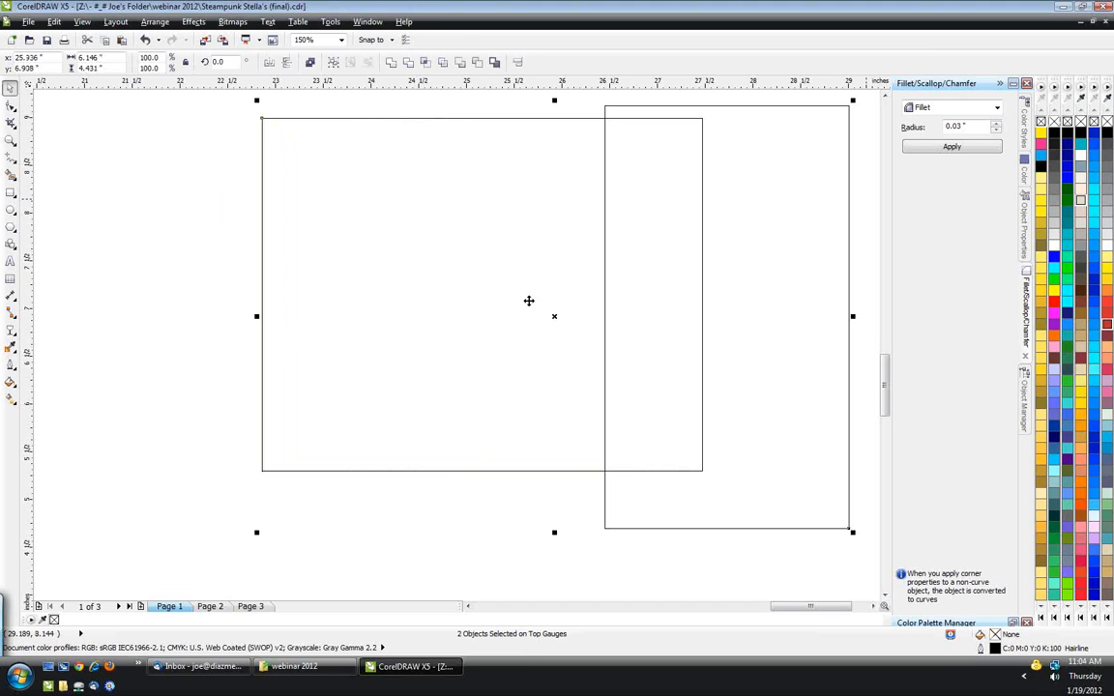
{"action": "key", "text": "ctrl+z"}
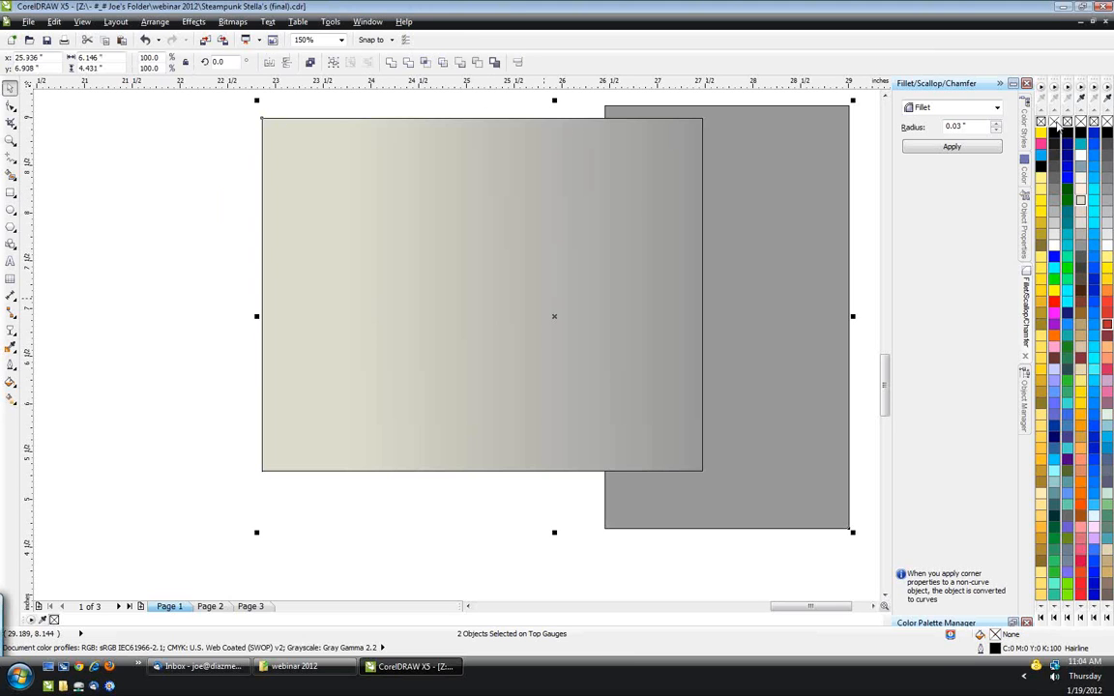
{"action": "right_click", "coordinate": [1055, 123]}
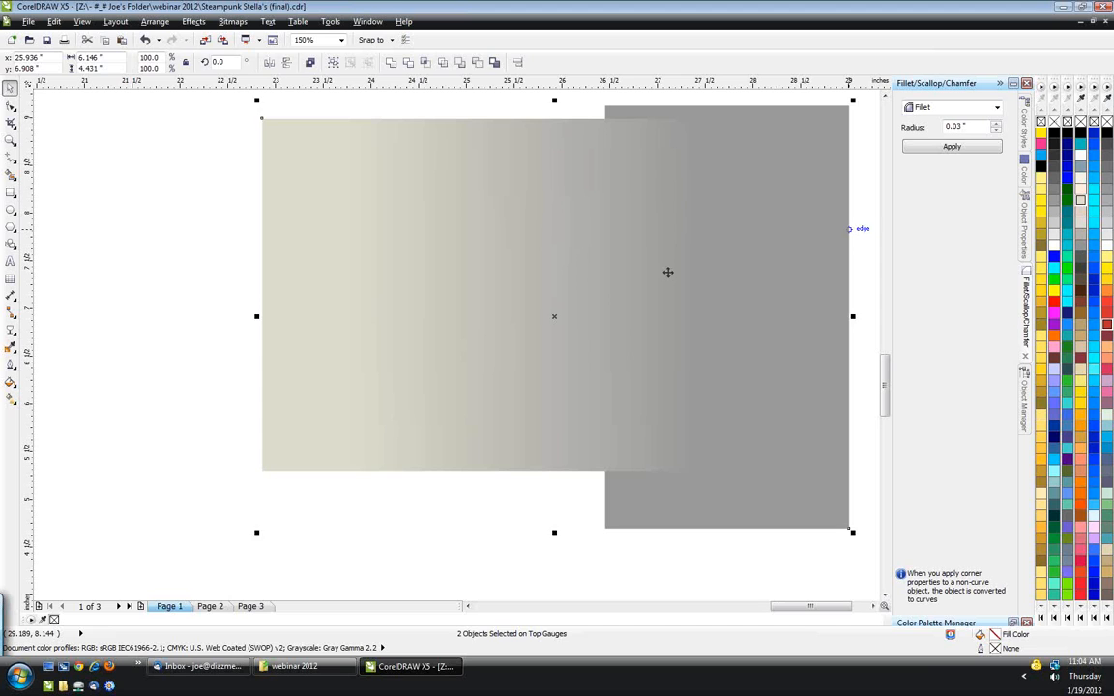
{"action": "key", "text": "Escape"}
- Extend the end point of the gradient beyond the rectangle's right edge, onto the gray rectangle
{"action": "left_click", "coordinate": [318, 367]}
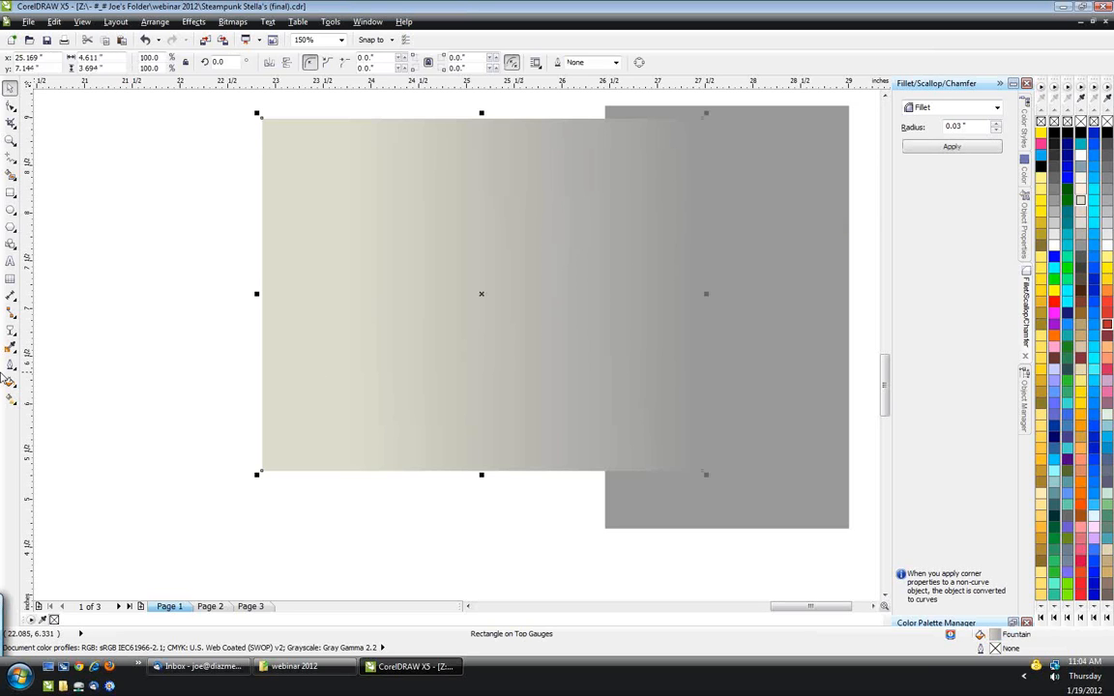
{"action": "left_click", "coordinate": [10, 396]}
{"action": "left_click_drag", "start_coordinate": [695, 318], "coordinate": [736, 319]}
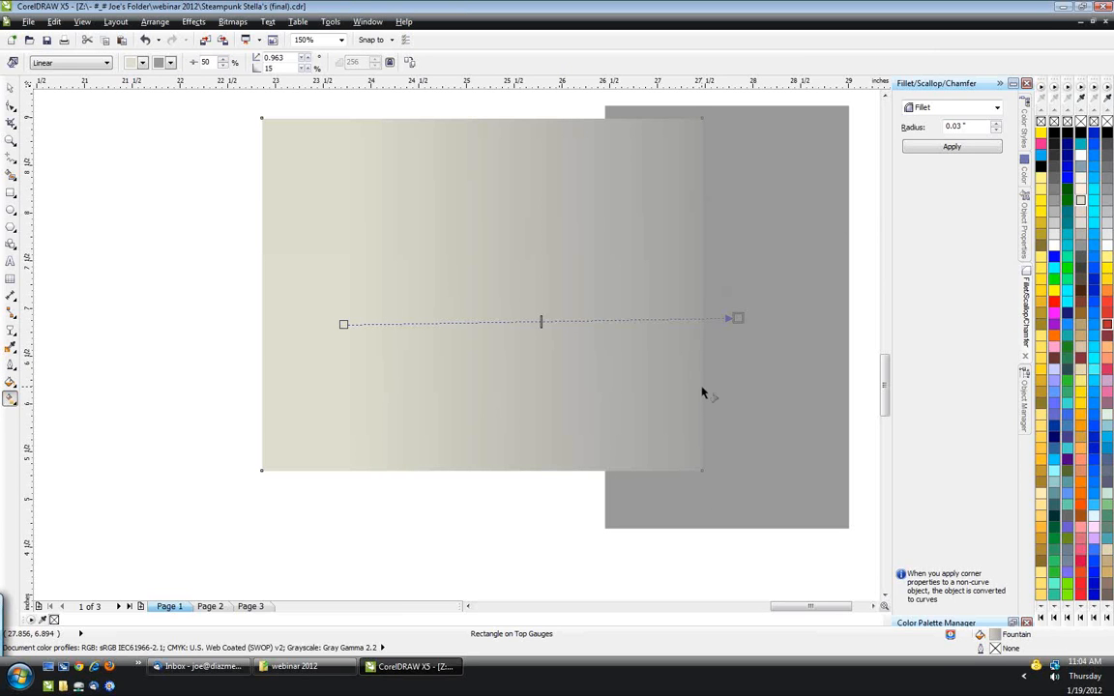
- Convert the gradient rectangle to a mesh fill, and reposition its center node, colored dark gray (#4D4D4D), in the upper-right area
{"action": "left_click", "coordinate": [11, 399]}
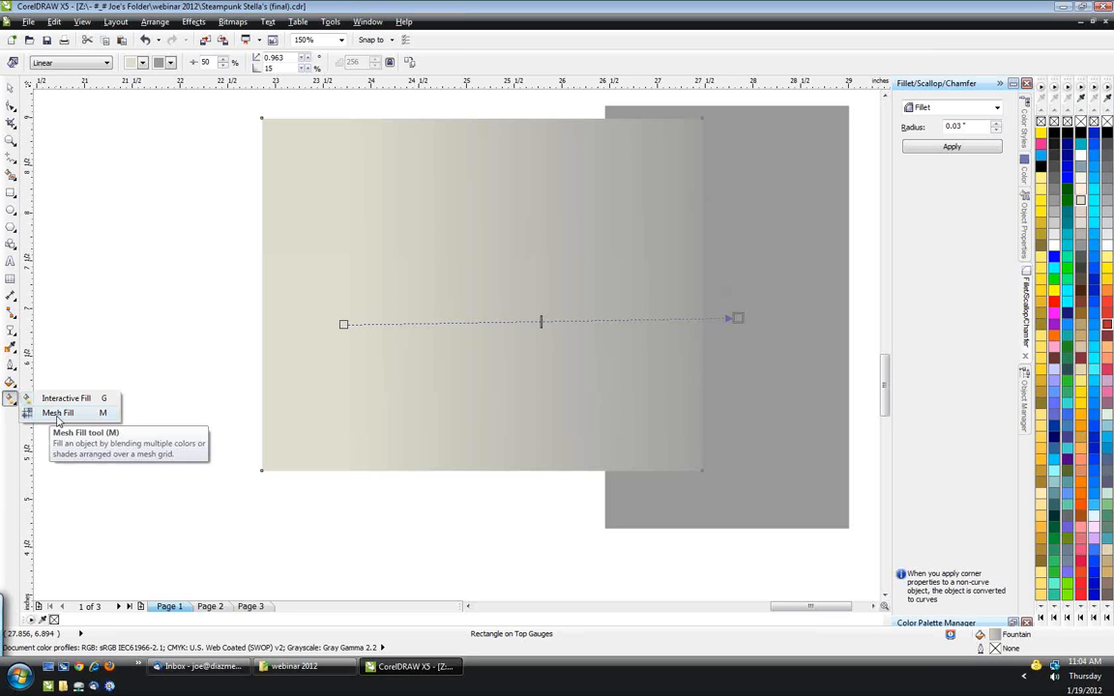
{"action": "left_click", "coordinate": [58, 414]}
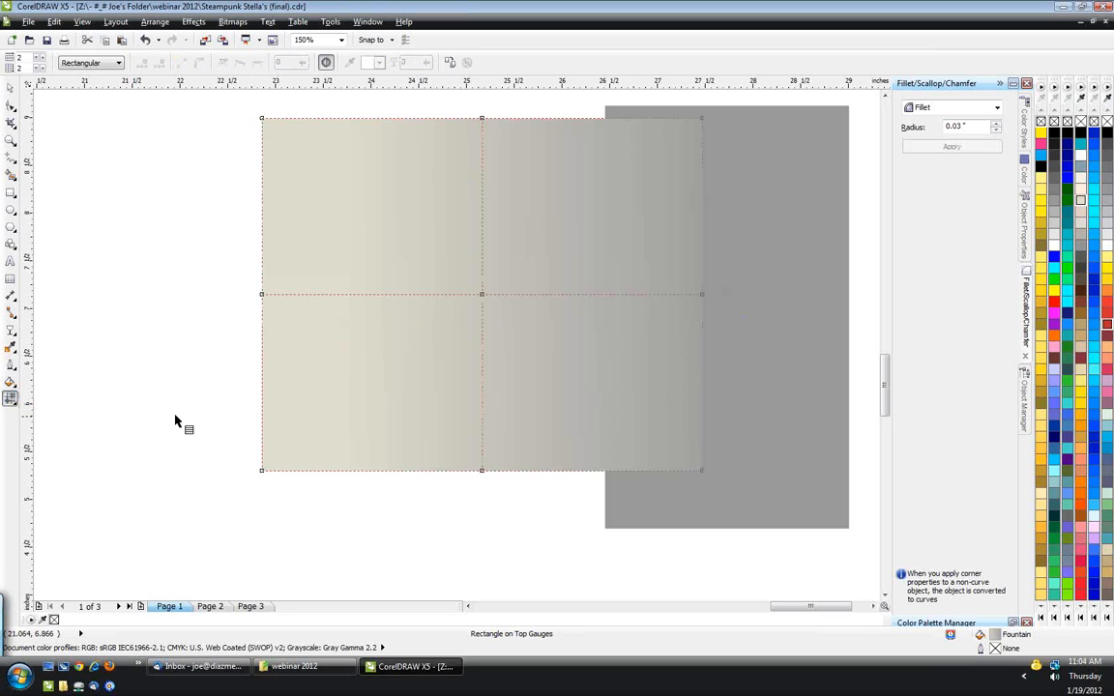
{"action": "left_click_drag", "start_coordinate": [482, 295], "coordinate": [390, 361]}
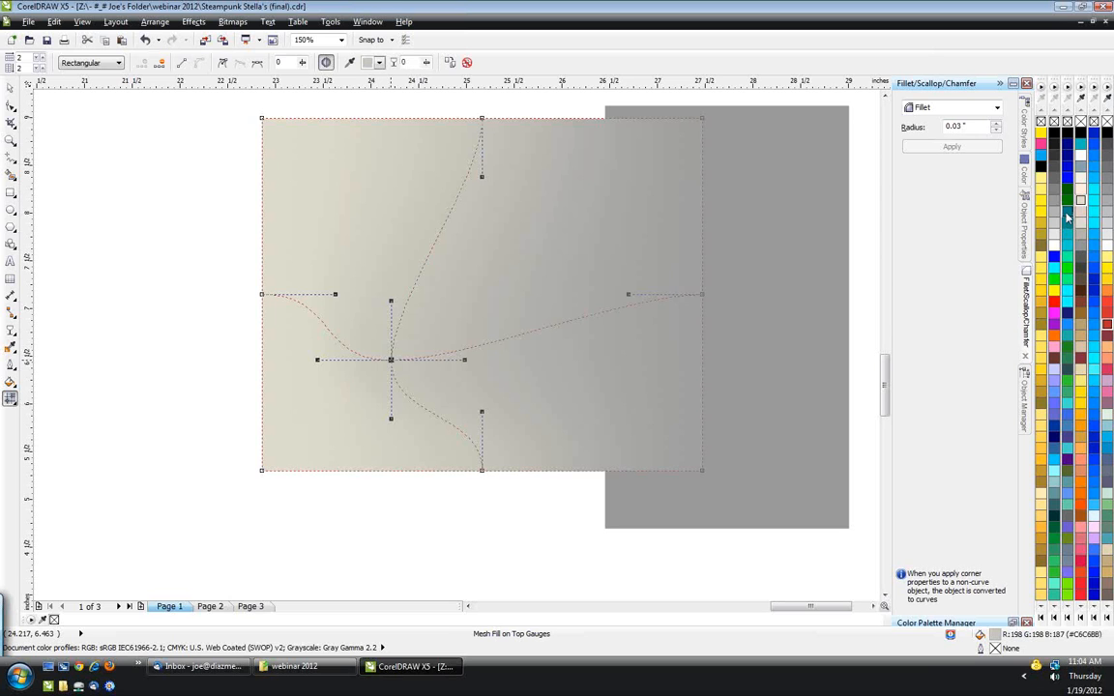
{"action": "left_click", "coordinate": [1054, 167]}
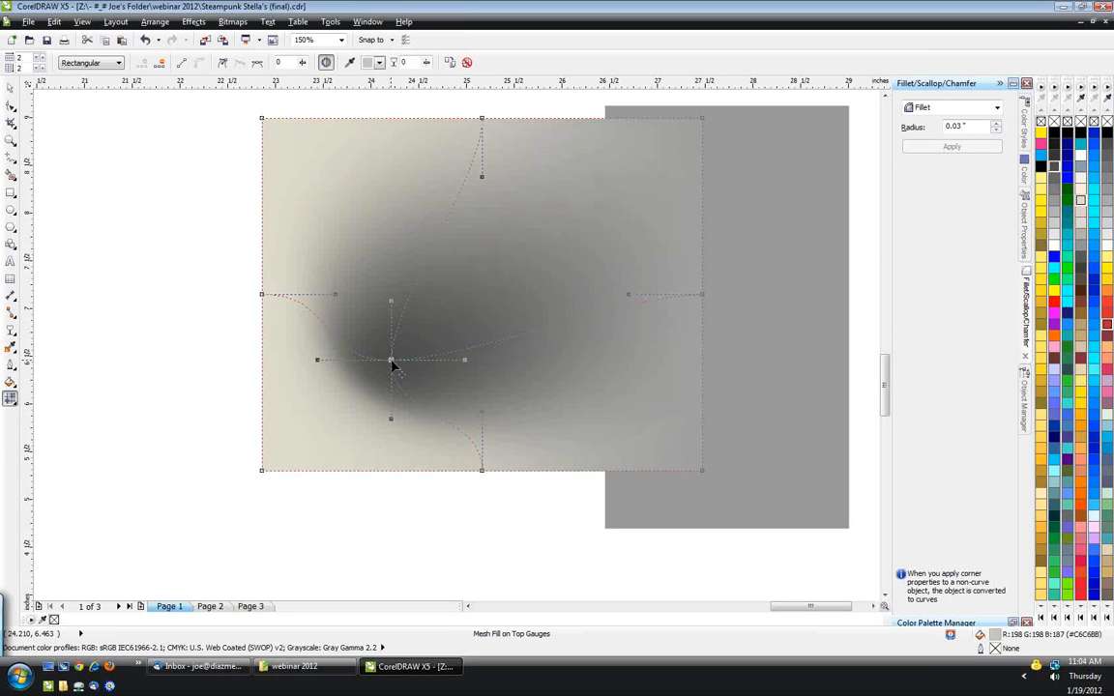
{"action": "left_click_drag", "start_coordinate": [391, 361], "coordinate": [567, 239]}
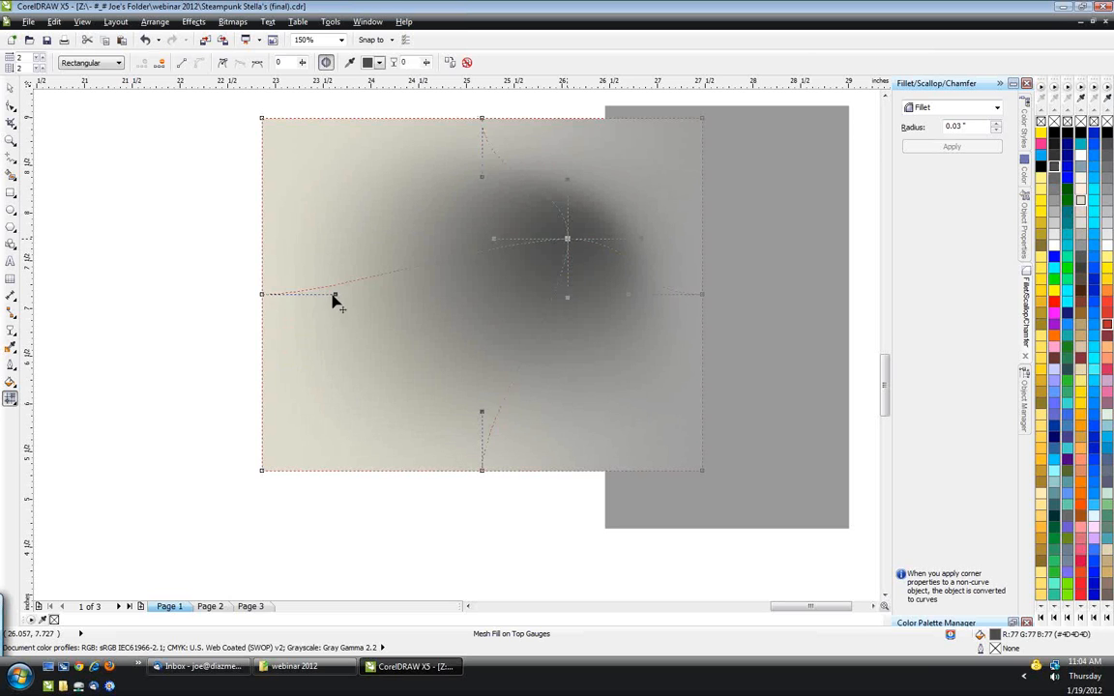
- Color the middle mesh node of the rectangle's left edge gray (#999999) and pull it inward to curve the edge
{"action": "left_click", "coordinate": [262, 295]}
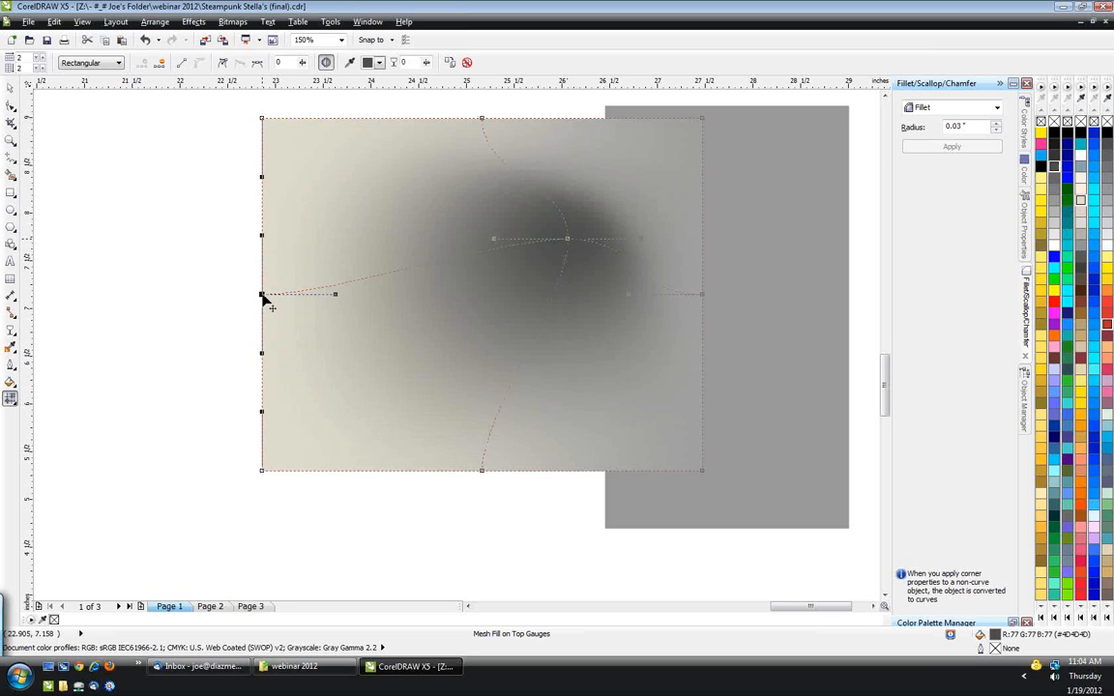
{"action": "left_click", "coordinate": [1055, 200]}
{"action": "left_click_drag", "start_coordinate": [262, 297], "coordinate": [310, 288]}
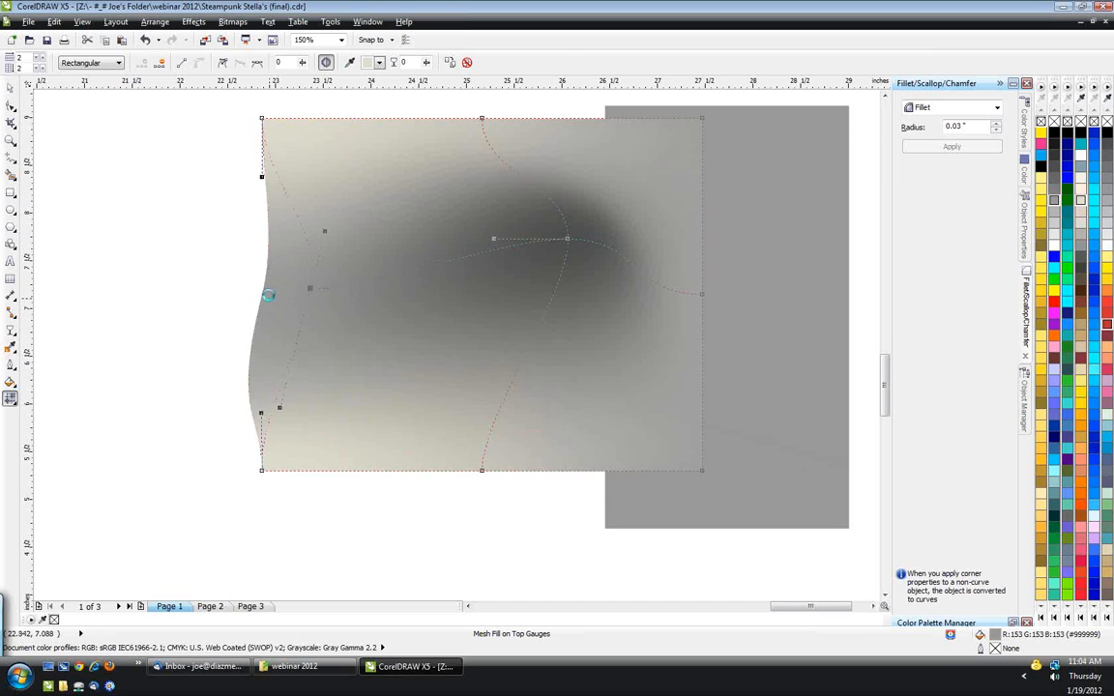
- Add a horizontal mesh line across the lower half of the mesh-filled rectangle
{"action": "double_click", "coordinate": [518, 377]}
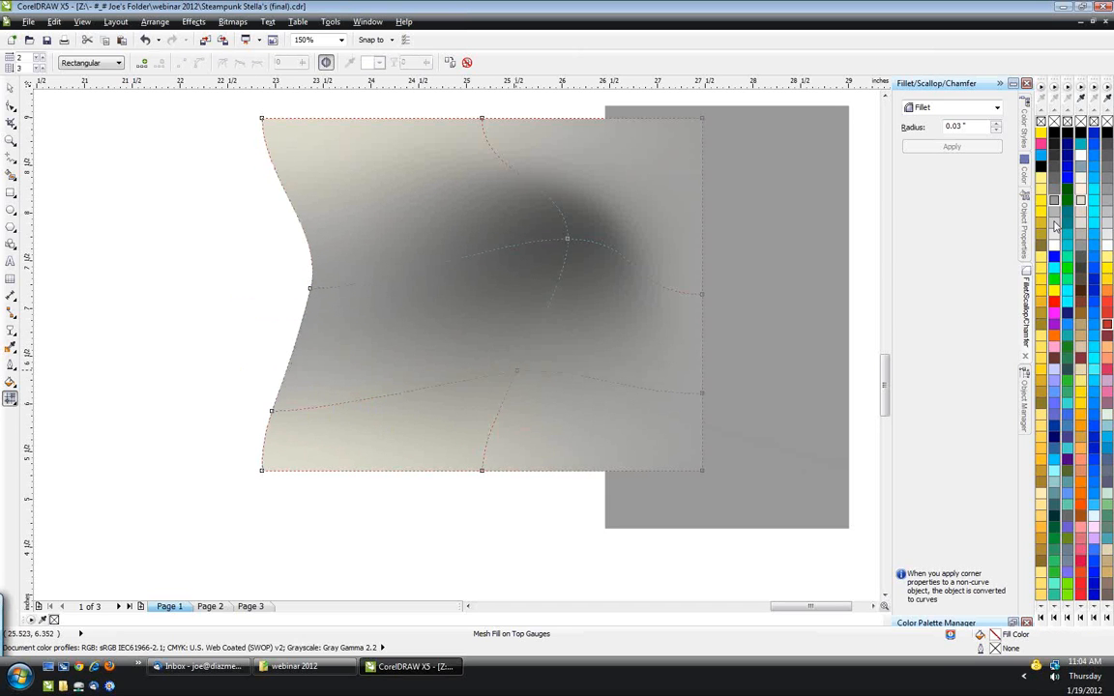
{"action": "left_click_drag", "start_coordinate": [1082, 335], "coordinate": [59, 116]}
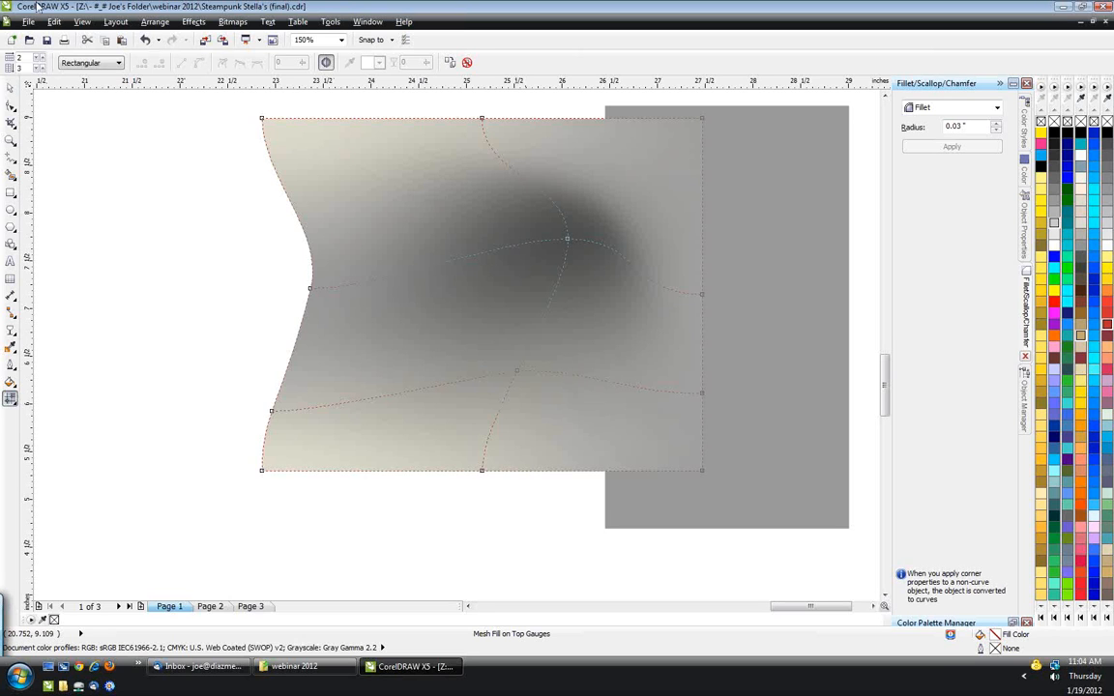
- Delete the mesh-filled rectangle, keeping the gray rectangle behind it
{"action": "left_click", "coordinate": [10, 87]}
{"action": "left_click", "coordinate": [171, 252]}
{"action": "left_click", "coordinate": [502, 326]}
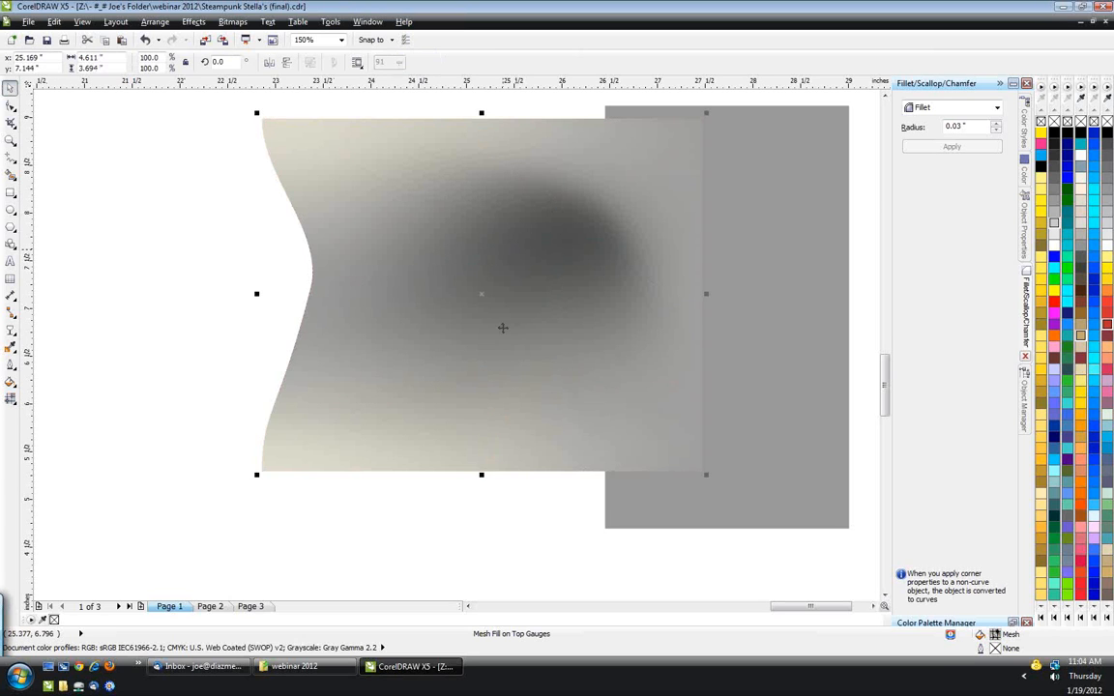
{"action": "key", "text": "Delete"}
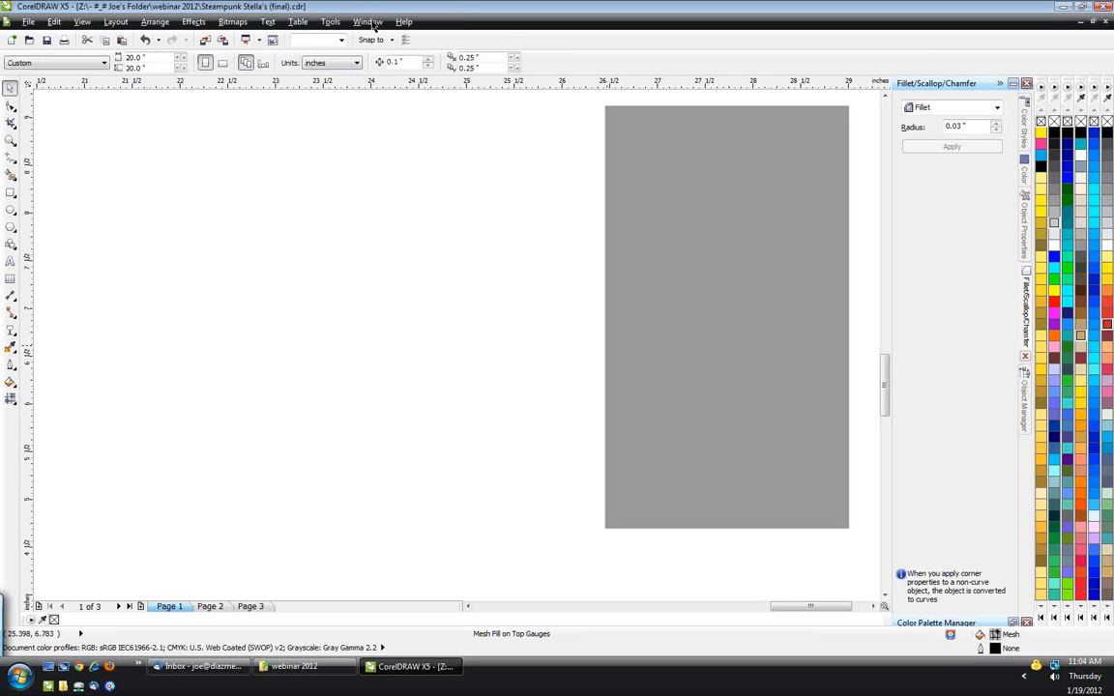
- Switch to the open document Stella Gears.cdr and examine the gray and bronze gears
{"action": "left_click", "coordinate": [368, 22]}
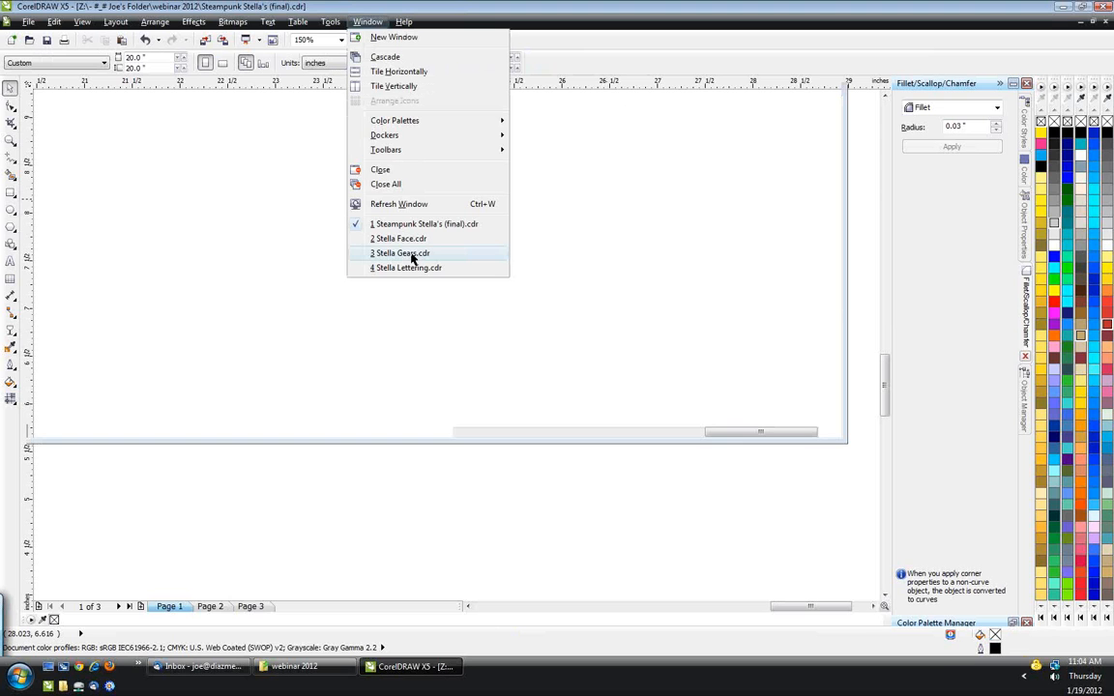
{"action": "left_click", "coordinate": [412, 255]}
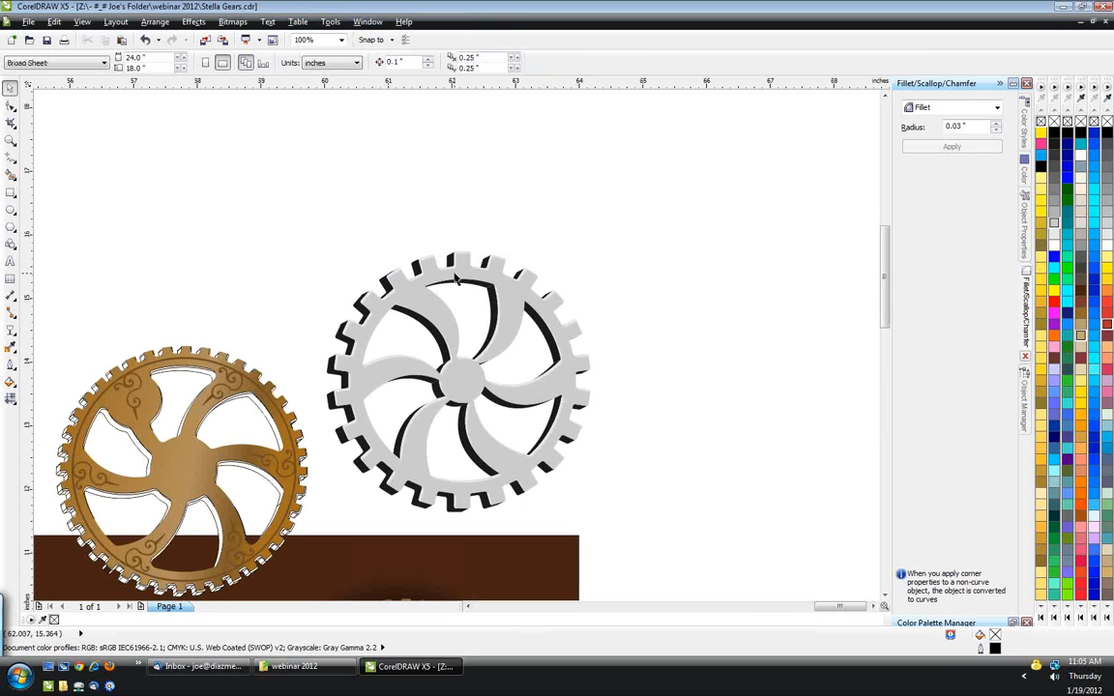
{"action": "scroll", "coordinate": [451, 274], "scroll_direction": "down", "scroll_amount": 2}
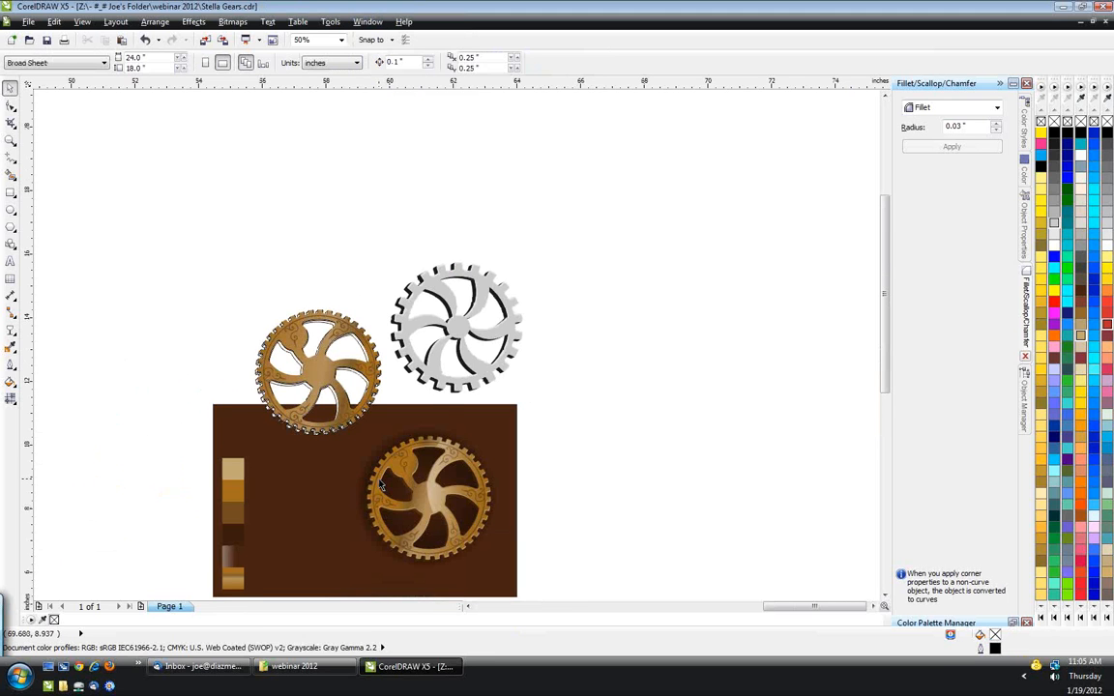
{"action": "scroll", "coordinate": [382, 483], "scroll_direction": "up", "scroll_amount": 2}
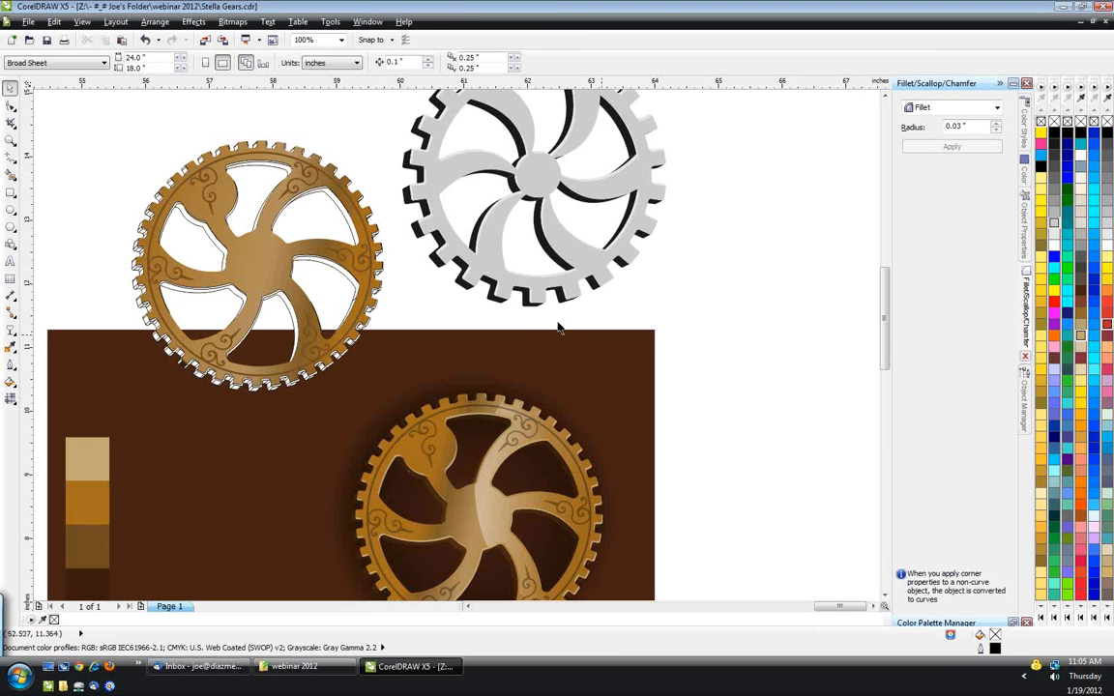
{"action": "scroll", "coordinate": [557, 324], "scroll_direction": "down", "scroll_amount": 2}
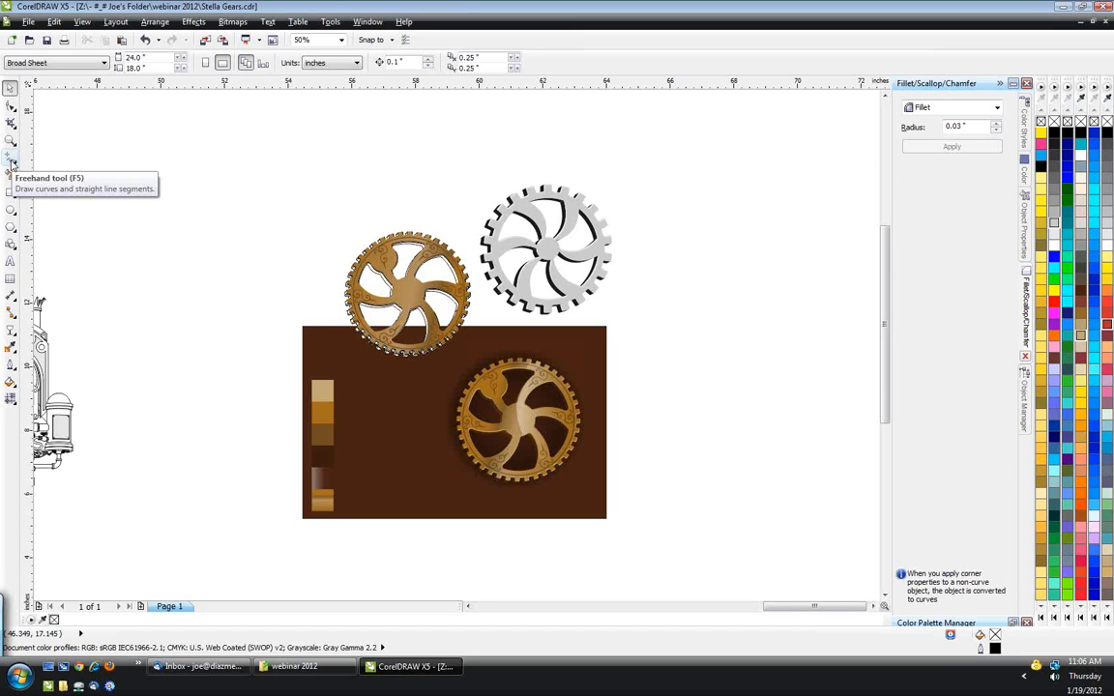
- Open the Windows Computer window to check the processor and memory details, and return to the gears document
{"action": "left_click", "coordinate": [21, 674]}
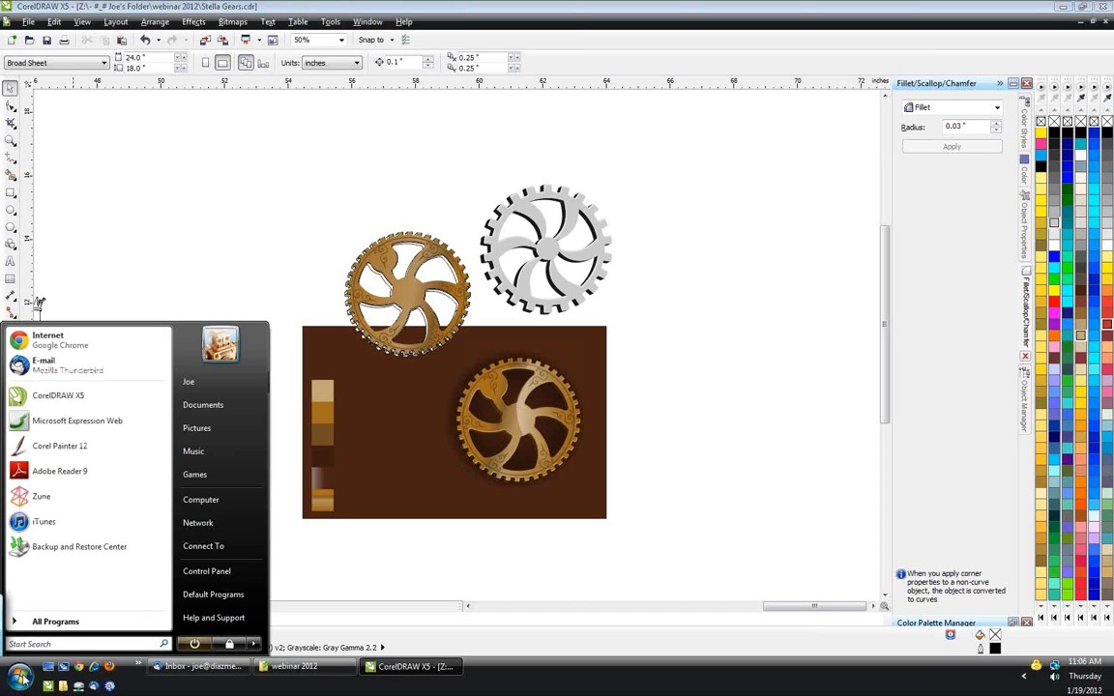
{"action": "left_click", "coordinate": [236, 501]}
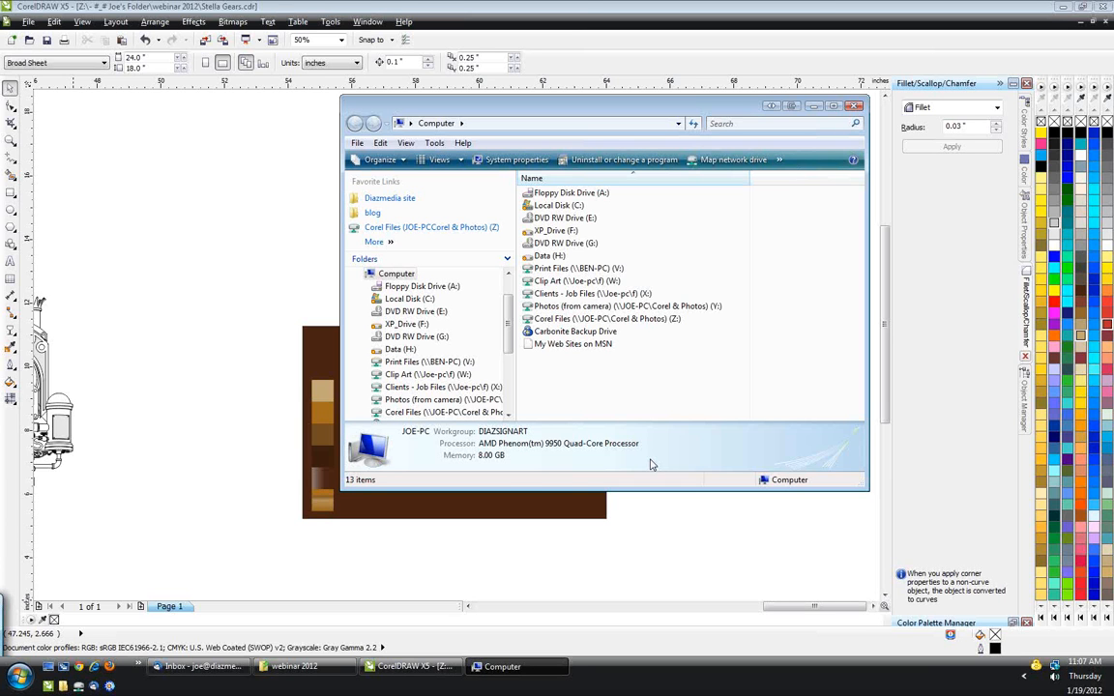
{"action": "left_click", "coordinate": [162, 234]}
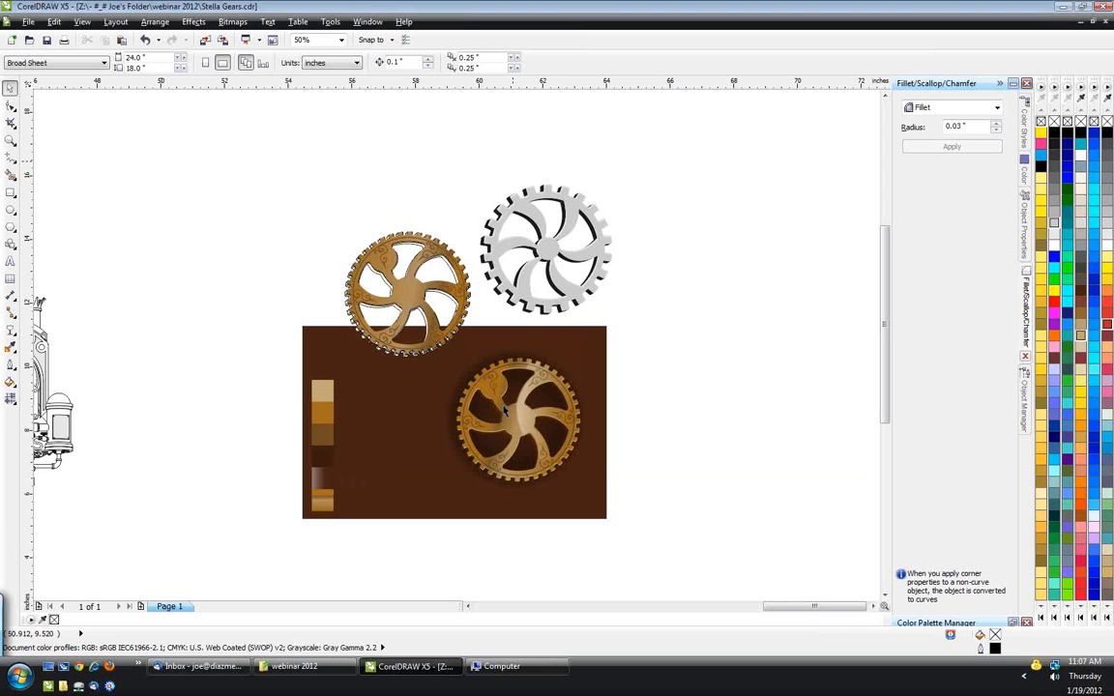
- Examine the black-and-white Steampunk Stella's logo drawing beside the gears
{"action": "scroll", "coordinate": [436, 460], "scroll_direction": "down", "scroll_amount": 2}
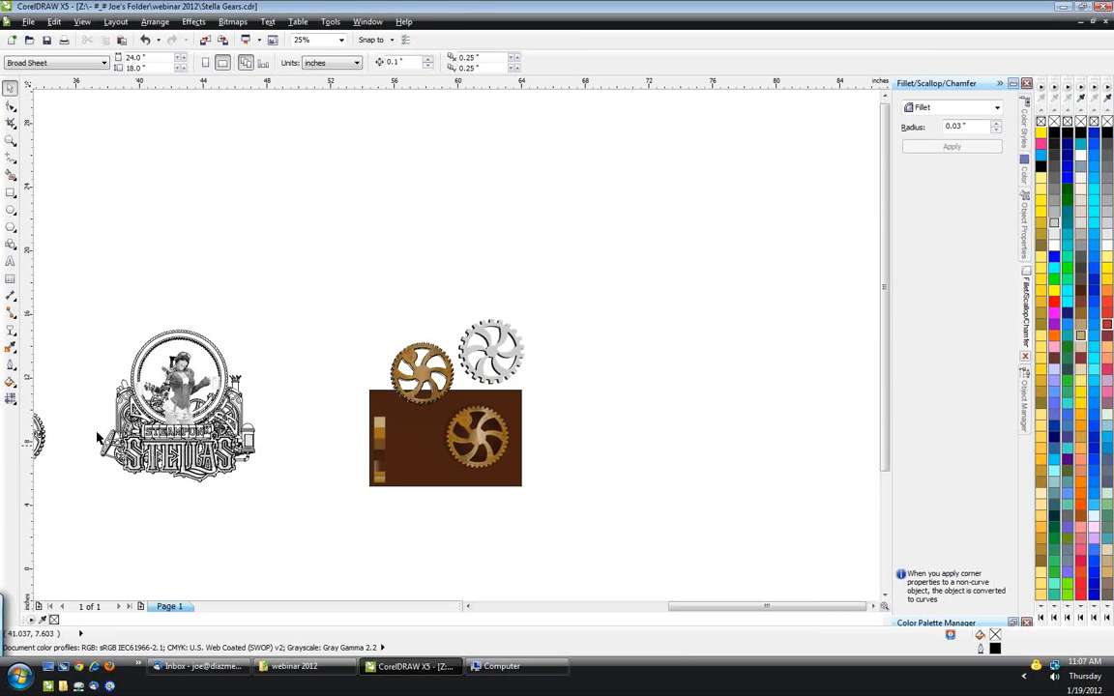
{"action": "scroll", "coordinate": [97, 438], "scroll_direction": "up", "scroll_amount": 1}
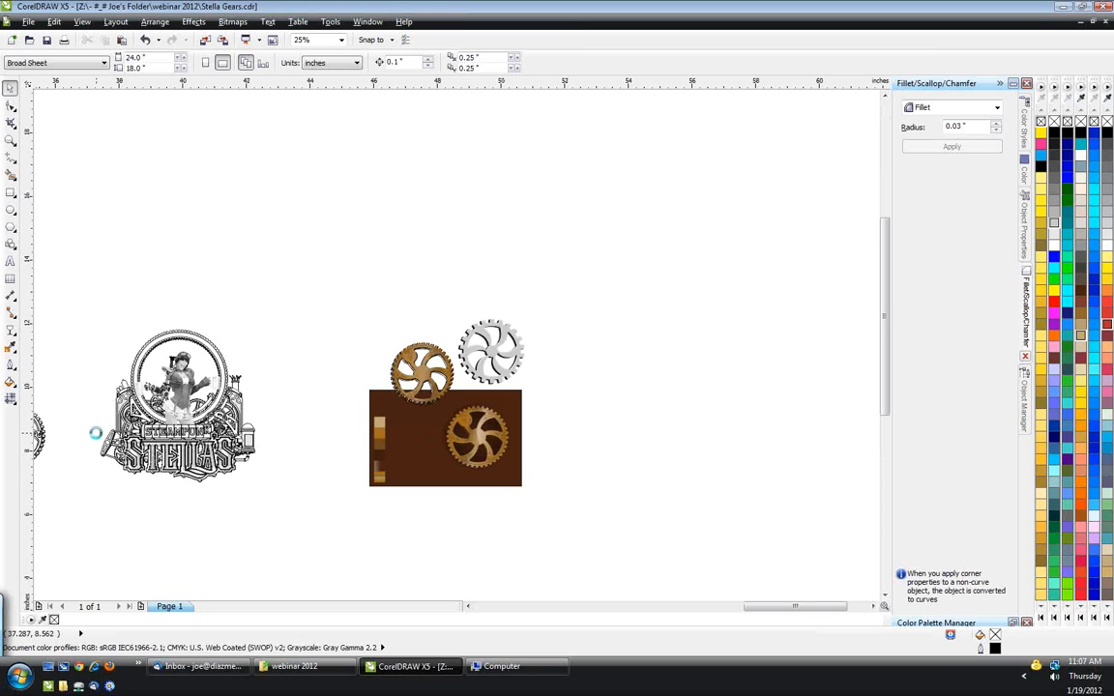